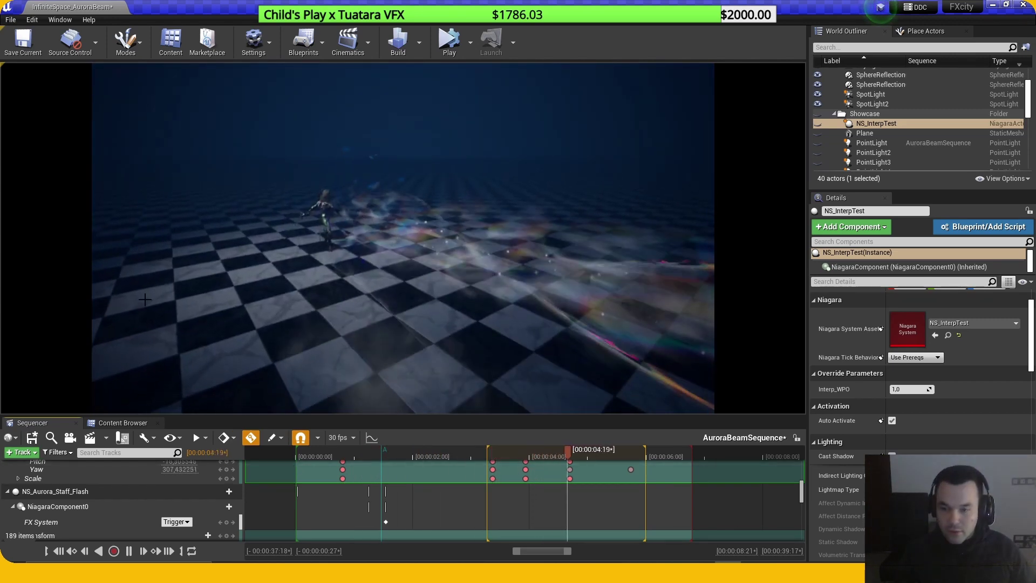
# Step: Pause the sequence playback and release the viewport from the camera cuts
pyautogui.click(129, 550)
pyautogui.scroll(6, 193, 505)
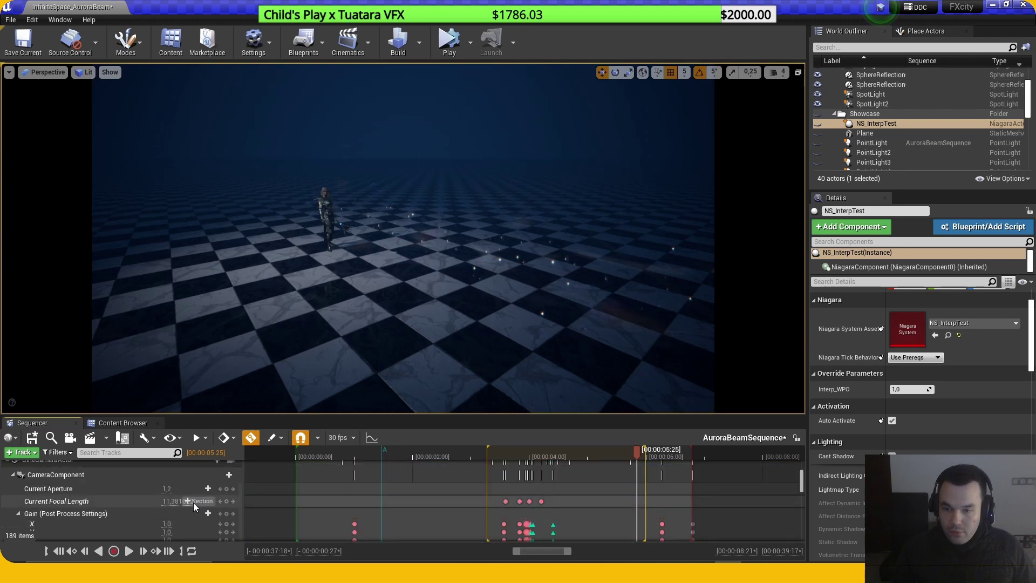
pyautogui.click(231, 484)
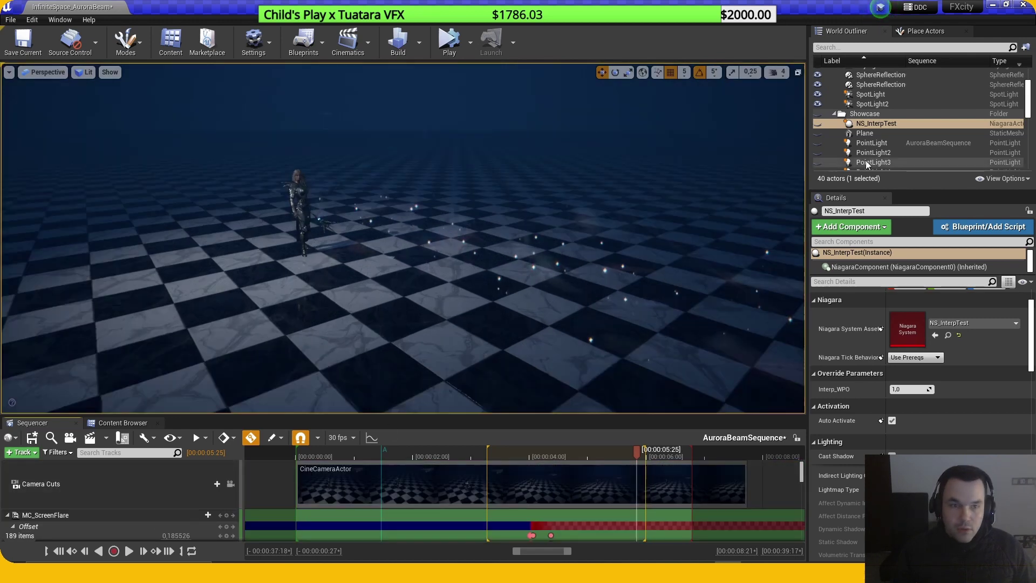
# Step: Unhide the Showcase folder and go to the TextureOffset display in the level
pyautogui.moveTo(540, 232); pyautogui.dragTo(593, 243, button='right')
pyautogui.click(819, 114)
pyautogui.press('w')
pyautogui.press('s')
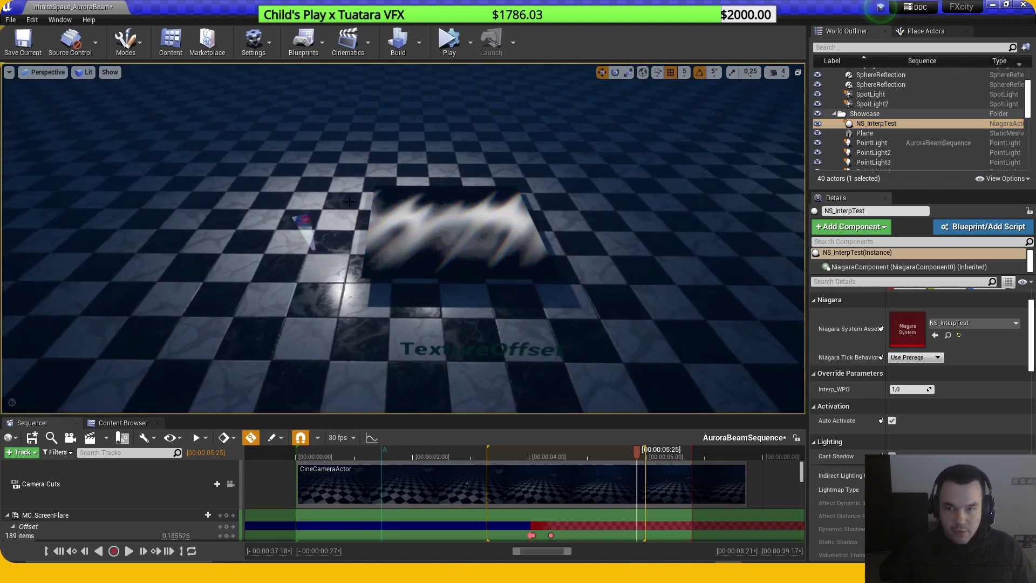
# Step: Move the SM_Tri triangle along its X axis to the gap between the TextureOffset plane and the refraction triangles
pyautogui.click(306, 228)
pyautogui.moveTo(352, 232); pyautogui.dragTo(688, 236)
pyautogui.moveTo(687, 236)
pyautogui.mouseDown(button='right')
pyautogui.moveTo(729, 243)
pyautogui.moveTo(707, 235)
pyautogui.mouseUp(button='right')
pyautogui.press('s')
pyautogui.moveTo(557, 238); pyautogui.dragTo(648, 234)
pyautogui.scroll(-5, 921, 150)
pyautogui.scroll(4, 899, 138)
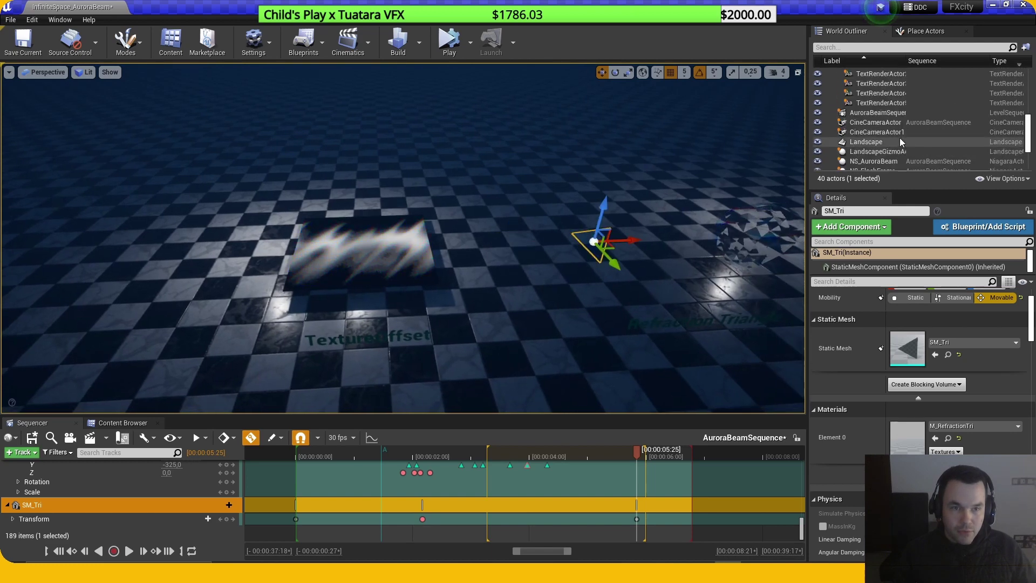
# Step: Move the PointLight above the TextureOffset display along its X axis toward the refraction triangles
pyautogui.moveTo(492, 196)
pyautogui.mouseDown(button='right')
pyautogui.moveTo(510, 186)
pyautogui.moveTo(488, 188)
pyautogui.mouseUp(button='right')
pyautogui.press('g')
pyautogui.click(273, 187)
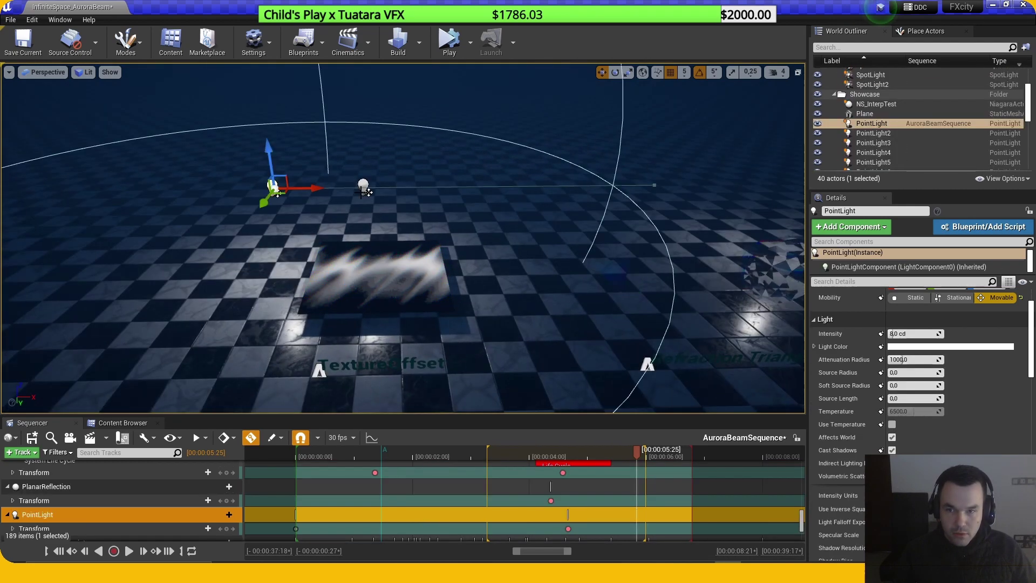
pyautogui.moveTo(305, 203); pyautogui.dragTo(746, 200)
pyautogui.moveTo(746, 200); pyautogui.dragTo(739, 249, button='right')
pyautogui.press('g')
# Step: Select the TextureOffset plane and open its ChromaOffset_M material in a maximized editor window
pyautogui.press('w')
pyautogui.moveTo(521, 228); pyautogui.dragTo(535, 221, button='right')
pyautogui.press('a')
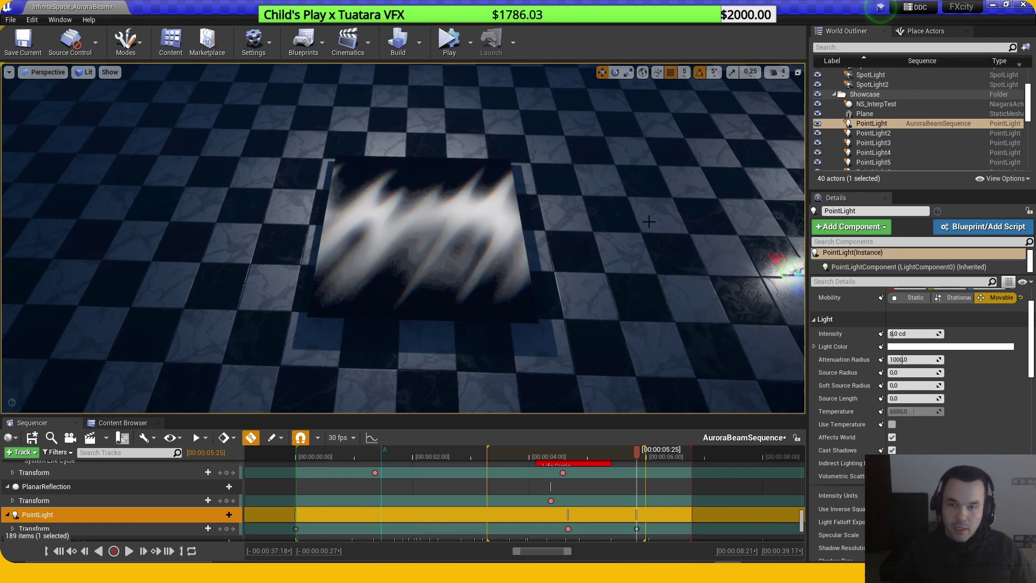
pyautogui.click(373, 253)
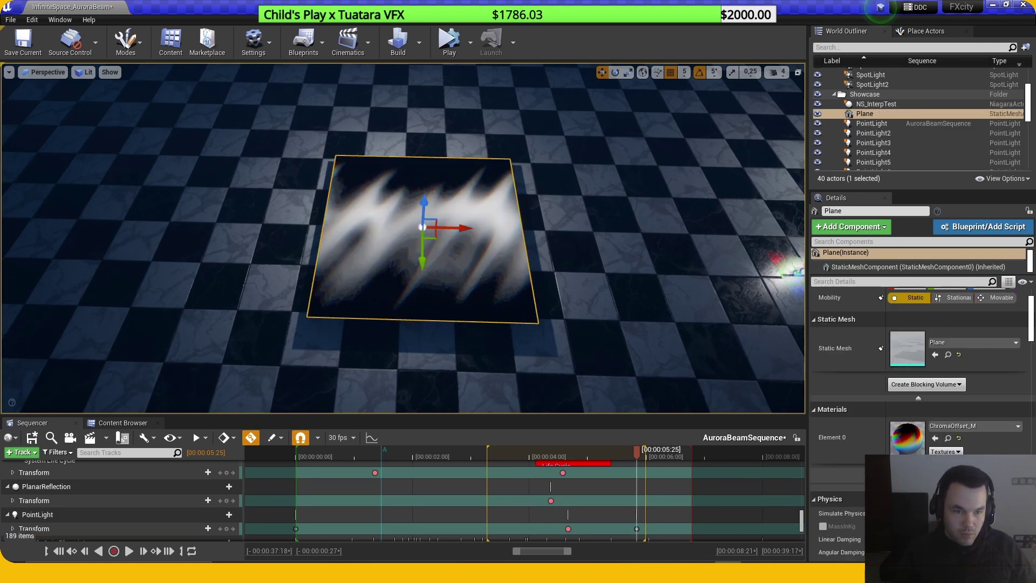
pyautogui.doubleClick(917, 448)
pyautogui.doubleClick(650, 91)
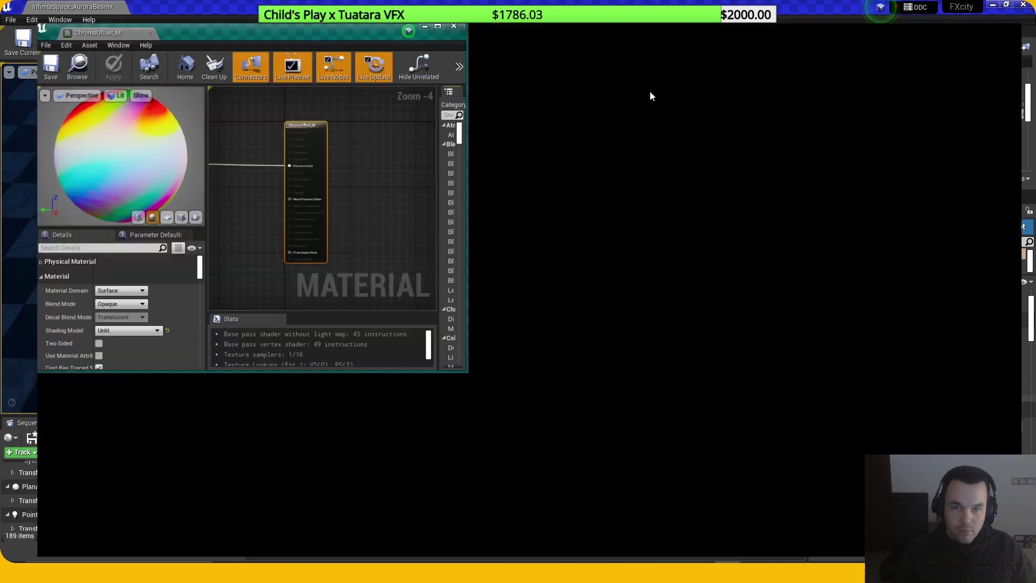
pyautogui.scroll(3, 563, 294)
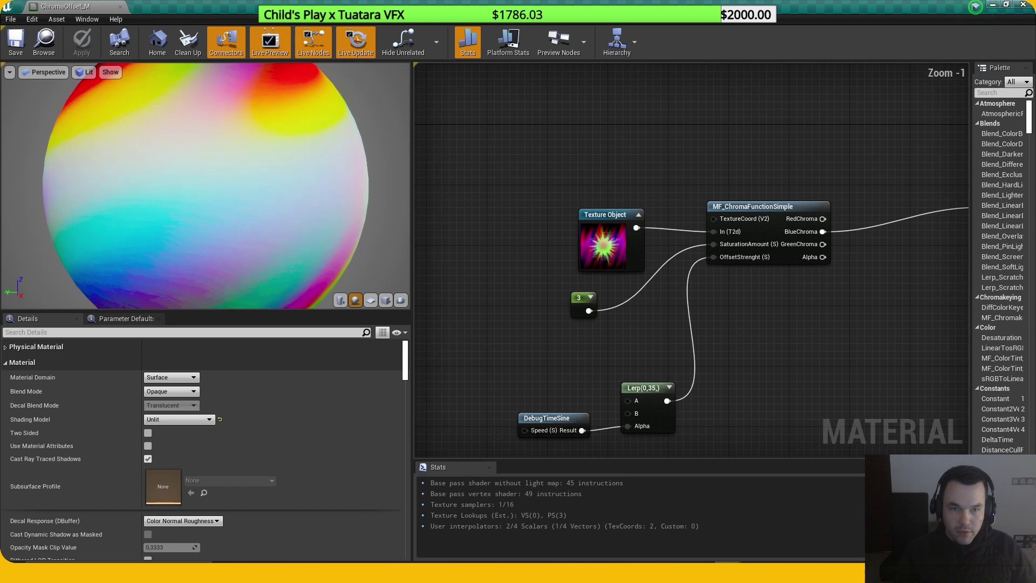
# Step: Move the DebugTimeSine and Lerp nodes together closer beneath the constant node of the saturation input
pyautogui.moveTo(568, 389); pyautogui.dragTo(637, 348)
pyautogui.moveTo(629, 346); pyautogui.dragTo(615, 322)
pyautogui.scroll(-1, 735, 345)
pyautogui.moveTo(737, 330); pyautogui.dragTo(701, 333, button='right')
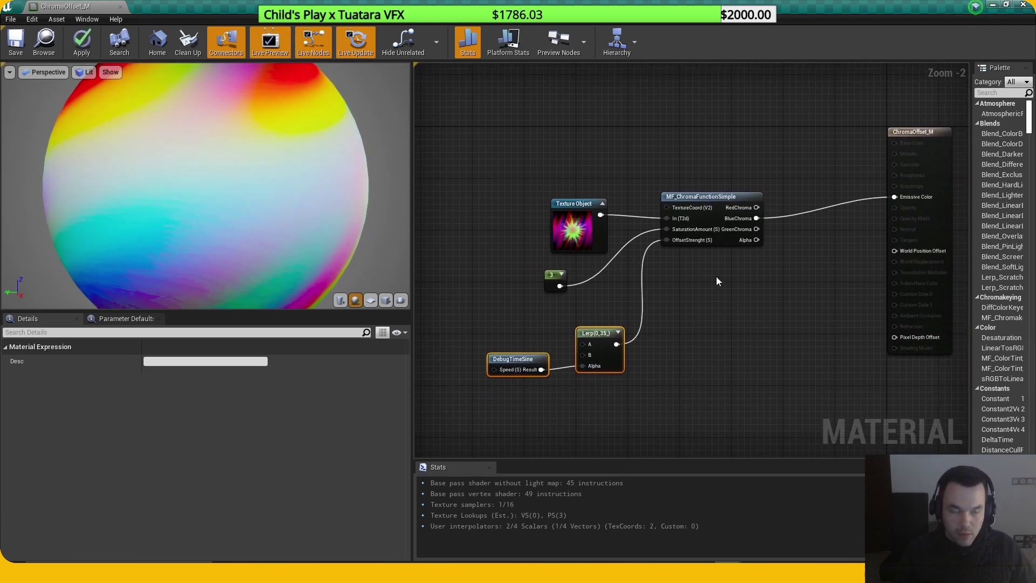
# Step: Open the MF_ChromaFunctionSimple material function from its node in the ChromaOffset_M graph
pyautogui.click(712, 218)
pyautogui.doubleClick(711, 219)
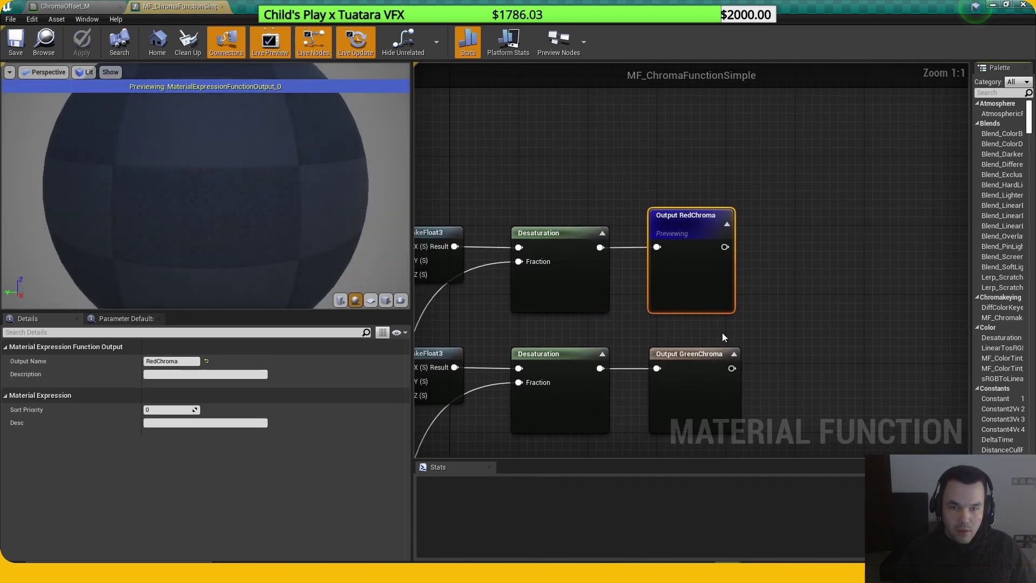
pyautogui.scroll(-4, 718, 257)
pyautogui.moveTo(736, 222); pyautogui.dragTo(827, 138, button='right')
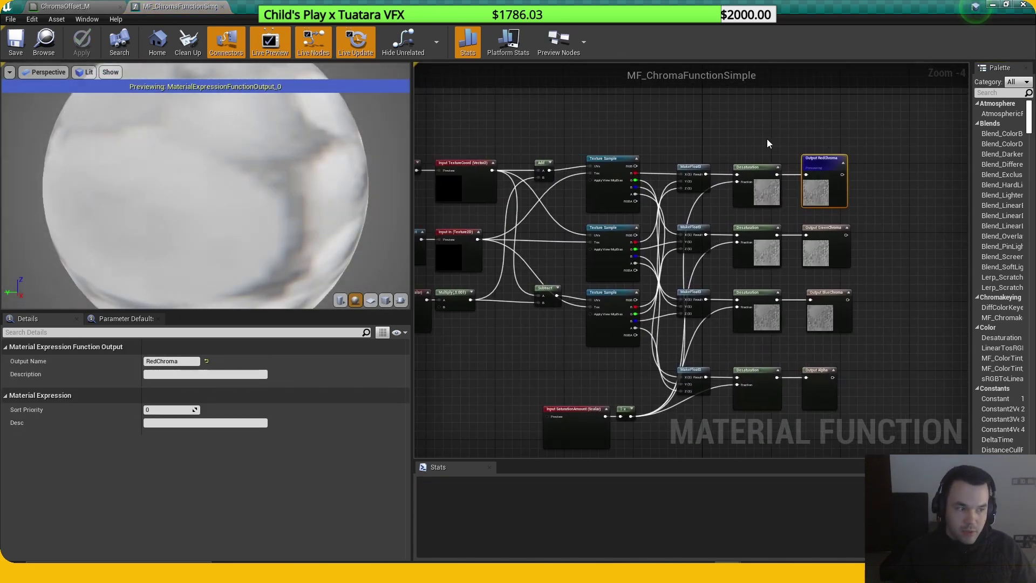
# Step: Examine the function's input nodes: the texture object, the TexCoord node and the TextureCoord, In and OffsetStrenght inputs
pyautogui.click(715, 132)
pyautogui.moveTo(715, 131); pyautogui.dragTo(851, 126, button='right')
pyautogui.moveTo(662, 370); pyautogui.dragTo(621, 363, button='right')
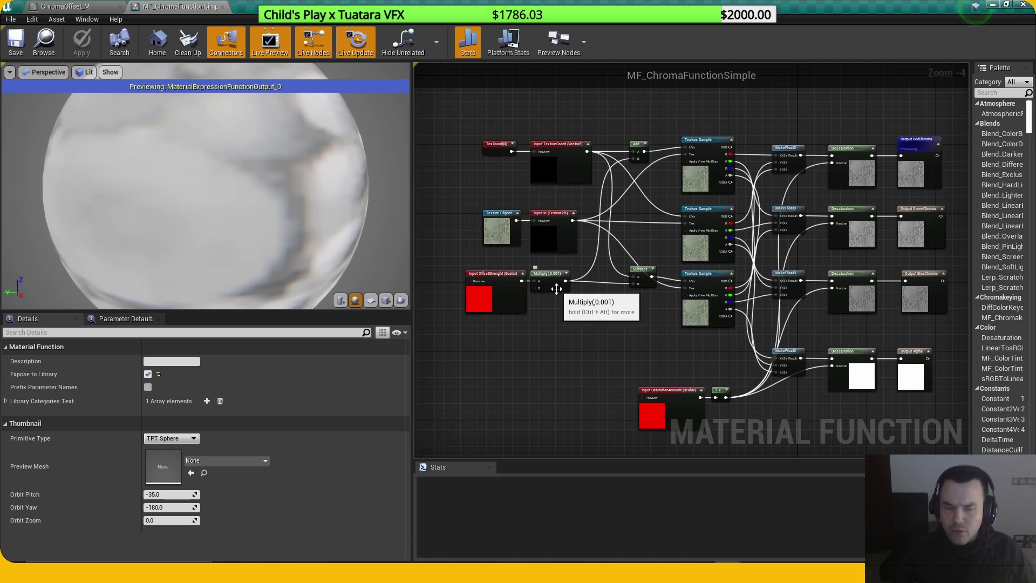
pyautogui.moveTo(574, 319); pyautogui.dragTo(604, 371, button='right')
pyautogui.rightClick(603, 371)
pyautogui.click(584, 396)
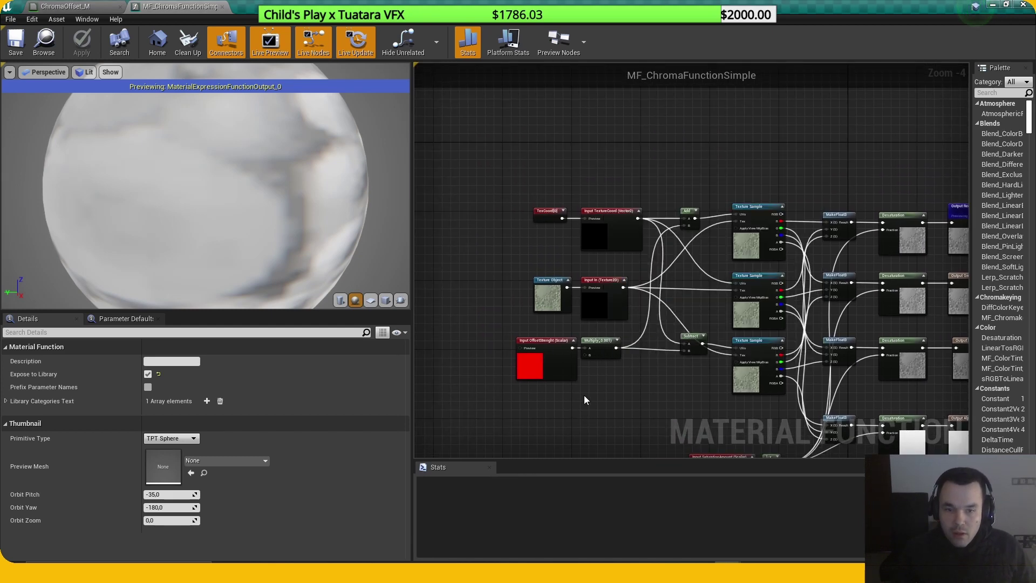
pyautogui.scroll(2, 585, 398)
pyautogui.click(546, 249)
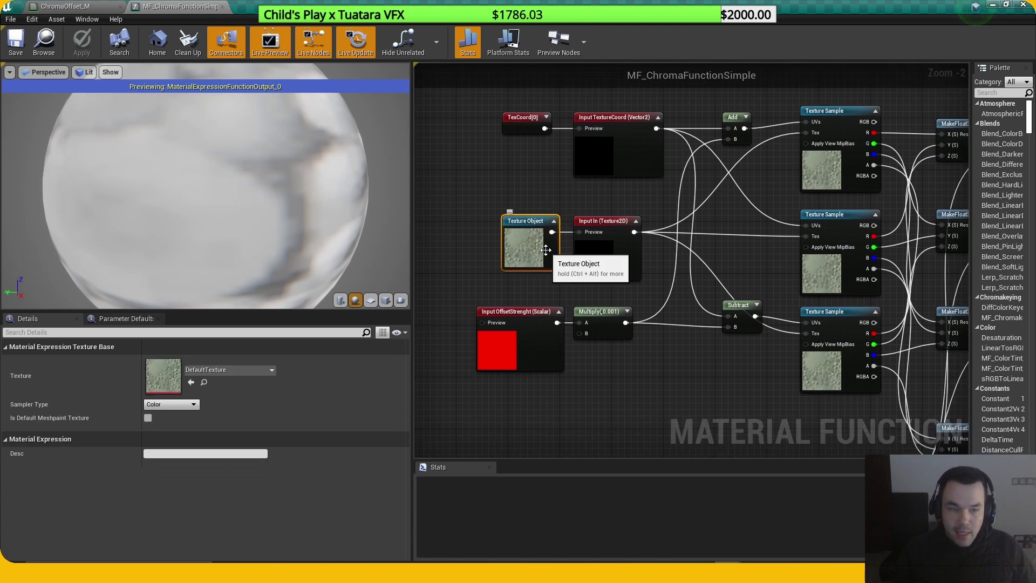
pyautogui.click(481, 260)
pyautogui.moveTo(481, 260); pyautogui.dragTo(482, 289, button='right')
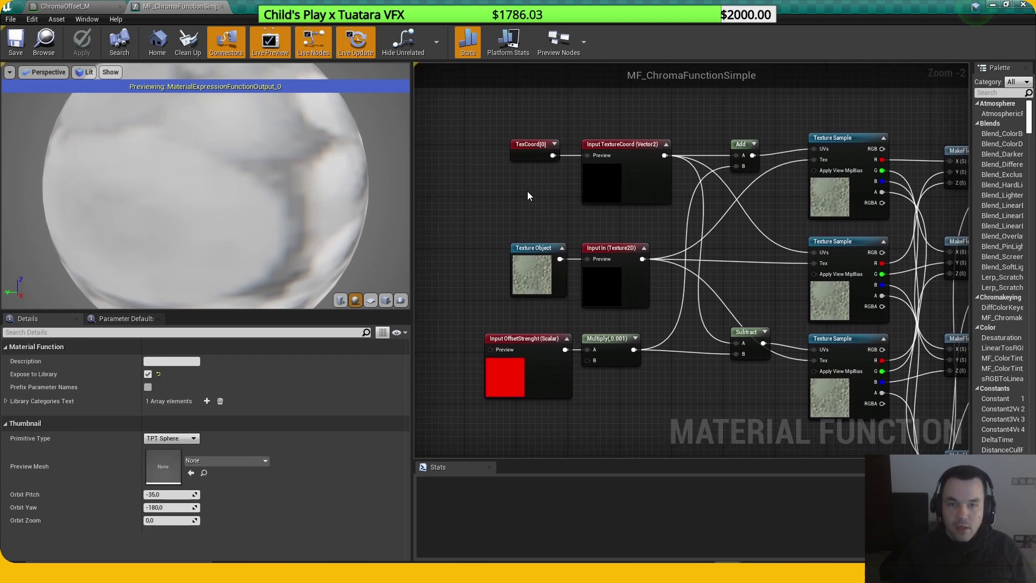
pyautogui.click(537, 156)
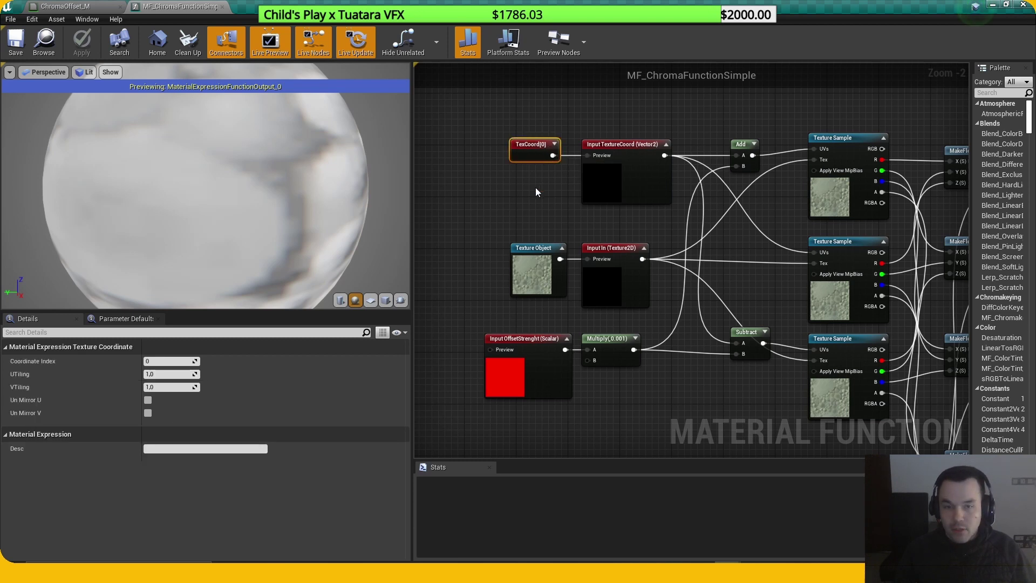
# Step: Examine how the multiplied OffsetStrenght feeds the Add and Subtract nodes that shift the texture sample UVs
pyautogui.moveTo(803, 210); pyautogui.dragTo(769, 192, button='right')
pyautogui.moveTo(701, 173)
pyautogui.mouseDown(button='right')
pyautogui.moveTo(689, 184)
pyautogui.moveTo(707, 183)
pyautogui.mouseUp(button='right')
pyautogui.click(699, 161)
pyautogui.click(671, 378)
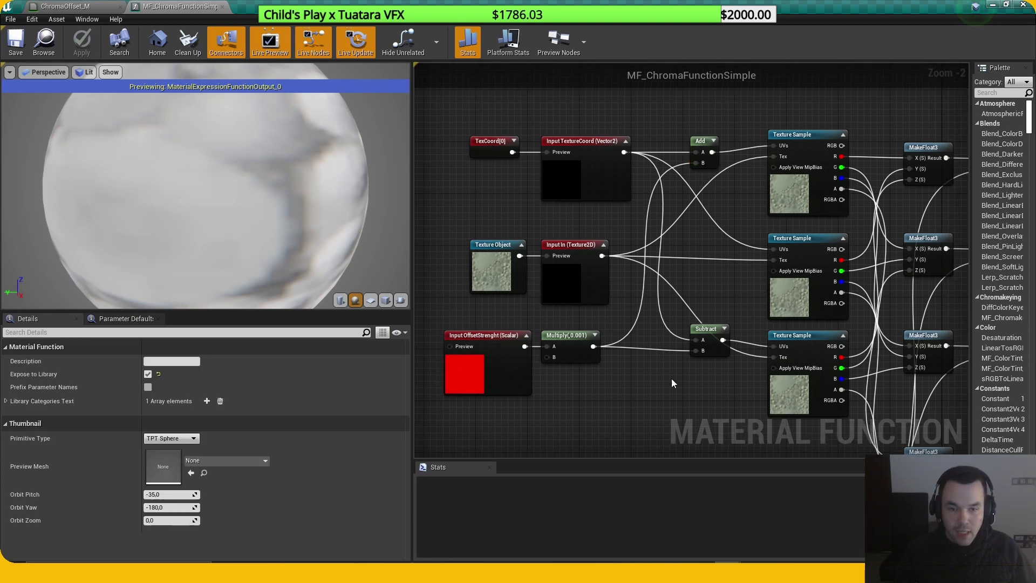
pyautogui.click(706, 329)
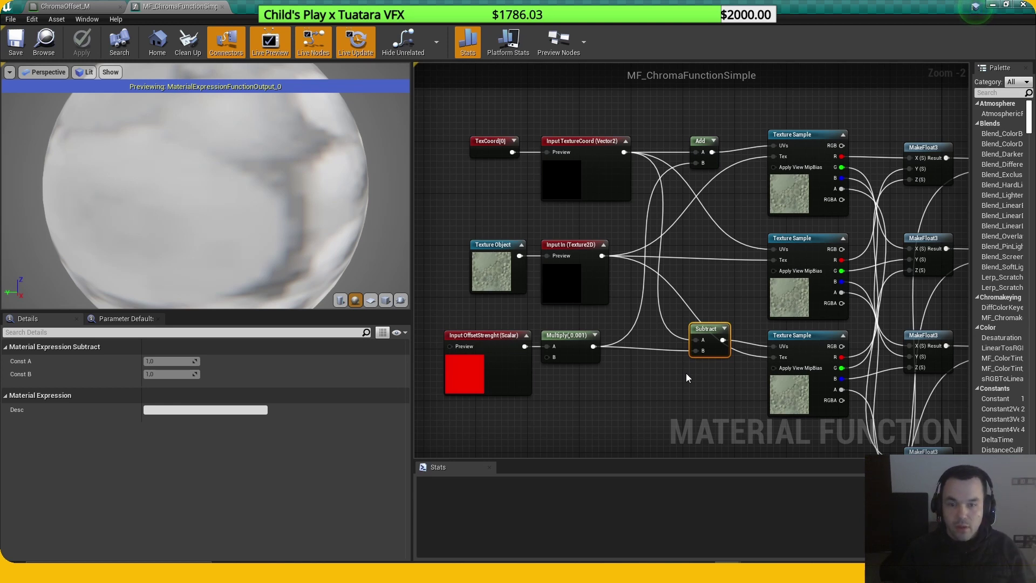
pyautogui.moveTo(619, 407); pyautogui.dragTo(524, 363)
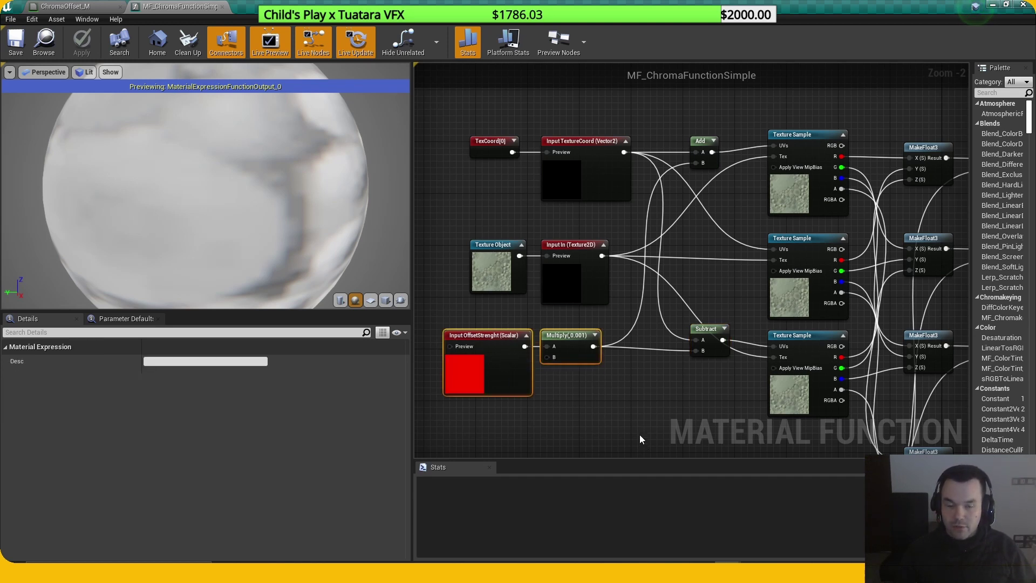
pyautogui.click(640, 438)
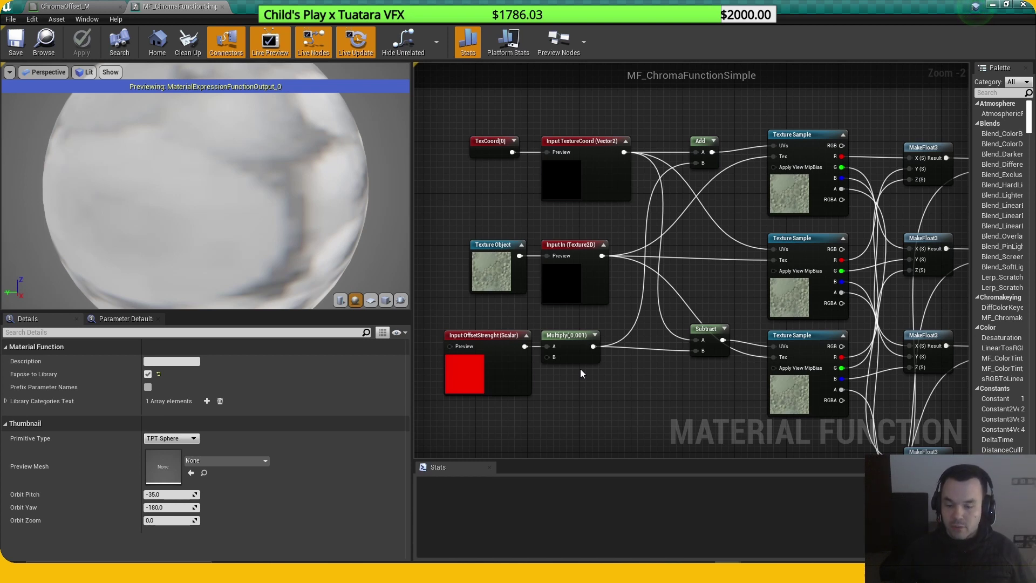
# Step: Examine how the channels of the three texture samples are recombined by the MakeFloat3 nodes
pyautogui.moveTo(701, 372); pyautogui.dragTo(568, 366, button='right')
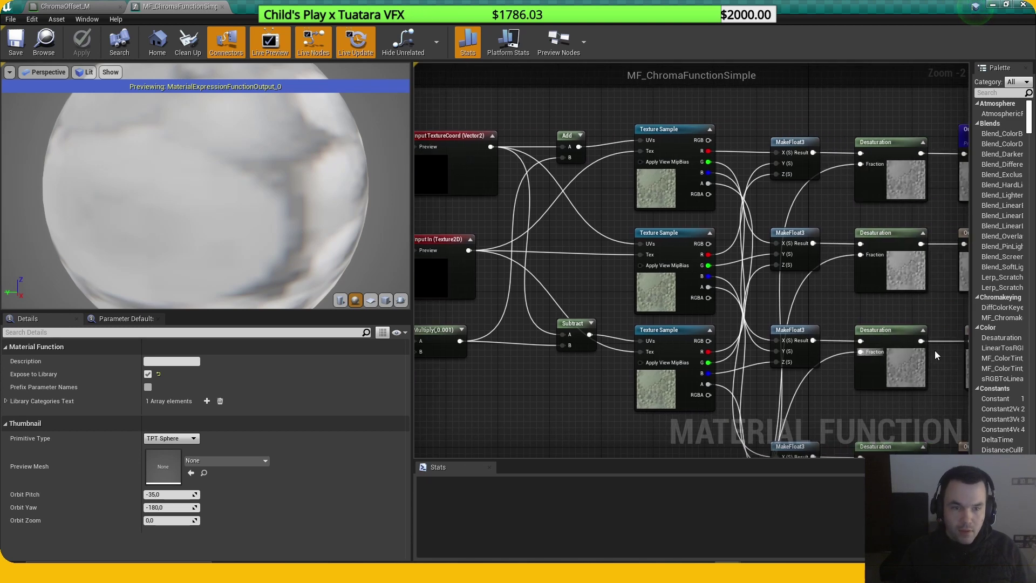
pyautogui.moveTo(886, 412); pyautogui.dragTo(841, 389, button='right')
pyautogui.moveTo(769, 323); pyautogui.dragTo(676, 334, button='right')
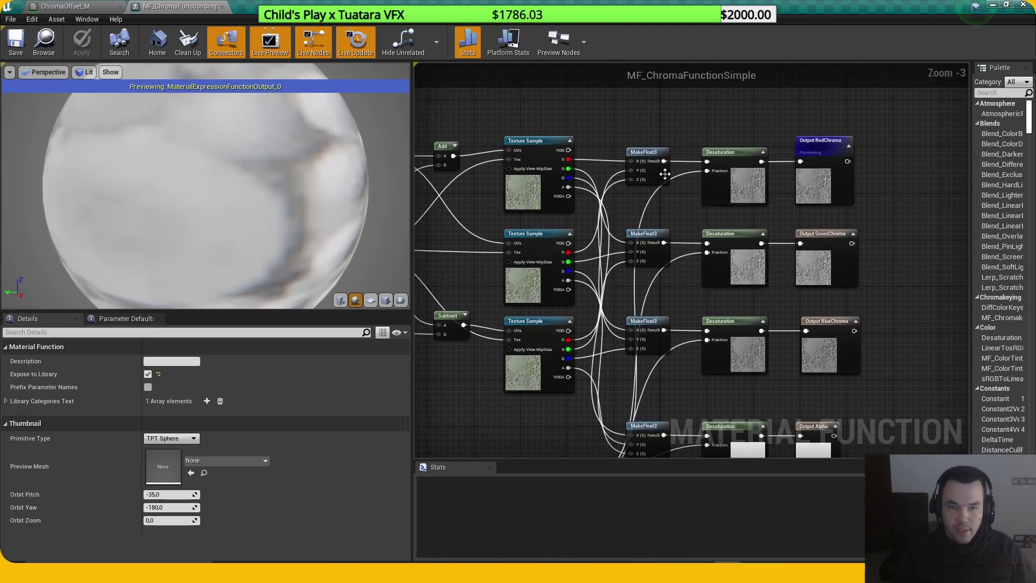
pyautogui.moveTo(646, 122); pyautogui.dragTo(666, 371)
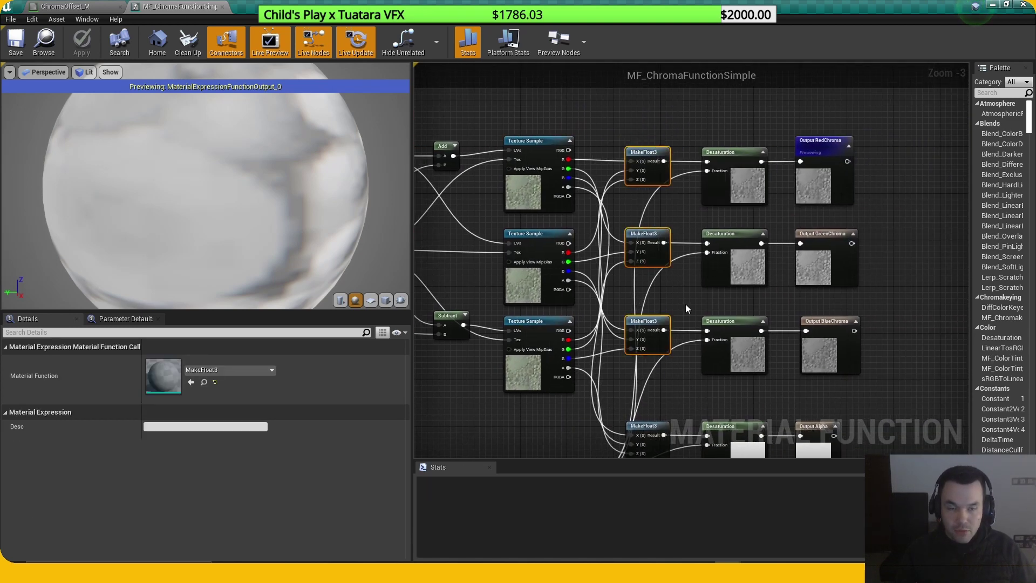
pyautogui.click(696, 233)
pyautogui.moveTo(698, 236); pyautogui.dragTo(745, 227, button='right')
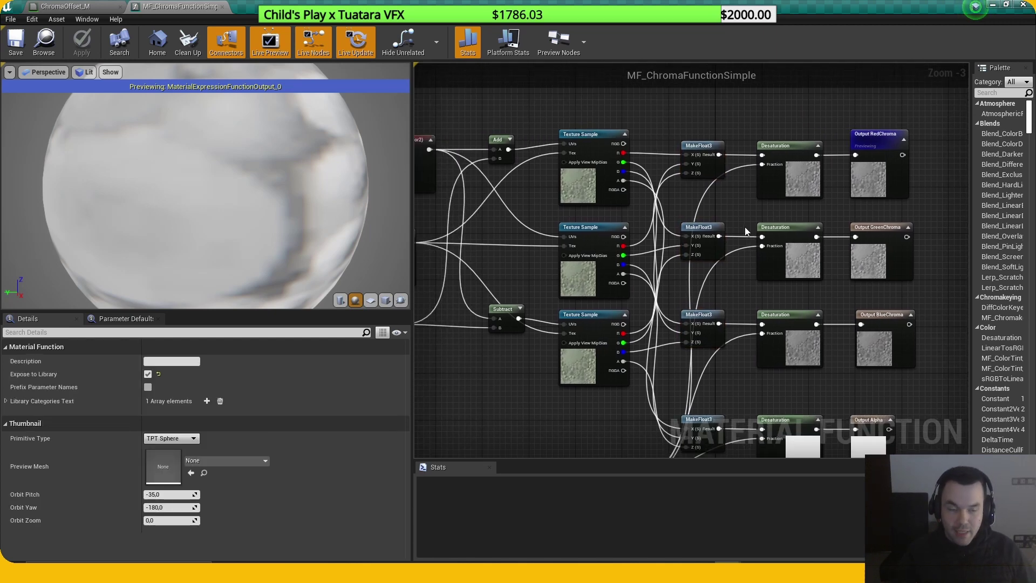
pyautogui.moveTo(918, 222); pyautogui.dragTo(830, 222, button='right')
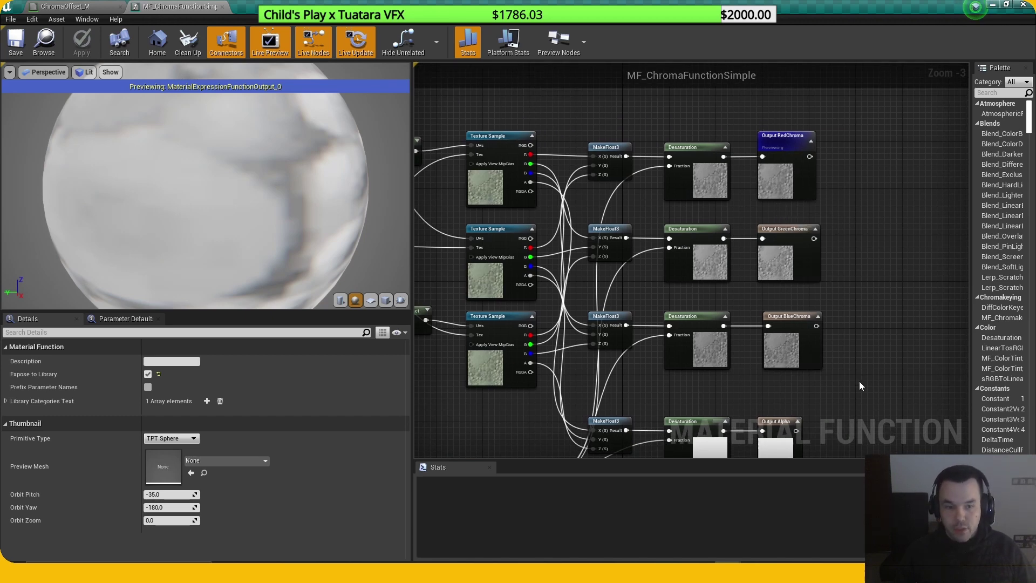
# Step: Examine the four Desaturation nodes and the inverted SaturationAmount input that drives their fractions
pyautogui.moveTo(845, 385); pyautogui.dragTo(839, 274, button='right')
pyautogui.moveTo(740, 406); pyautogui.dragTo(840, 406, button='right')
pyautogui.moveTo(764, 385); pyautogui.dragTo(661, 404, button='right')
pyautogui.scroll(-1, 718, 386)
pyautogui.moveTo(682, 407); pyautogui.dragTo(706, 157)
pyautogui.moveTo(641, 431); pyautogui.dragTo(665, 404, button='right')
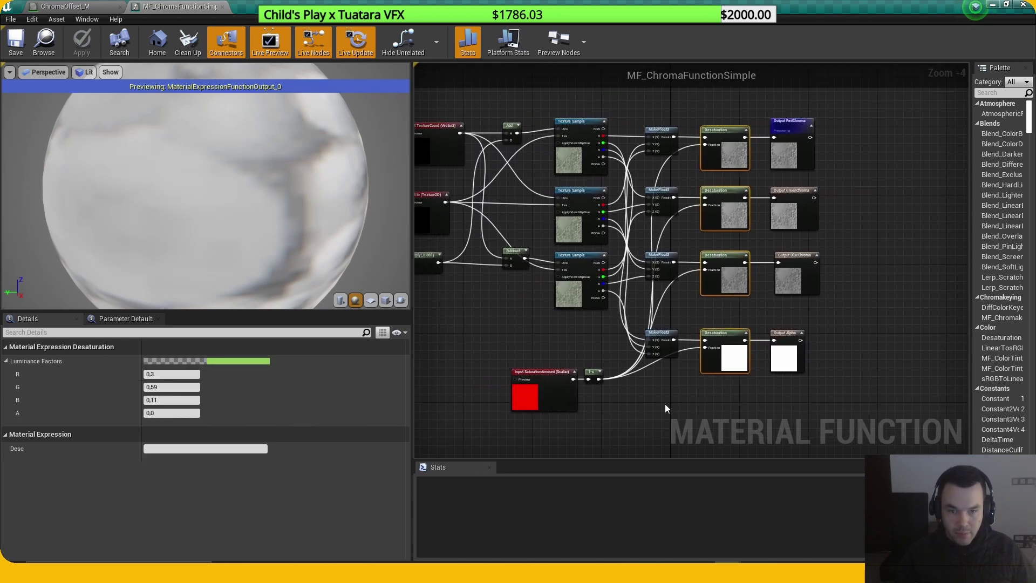
pyautogui.click(664, 410)
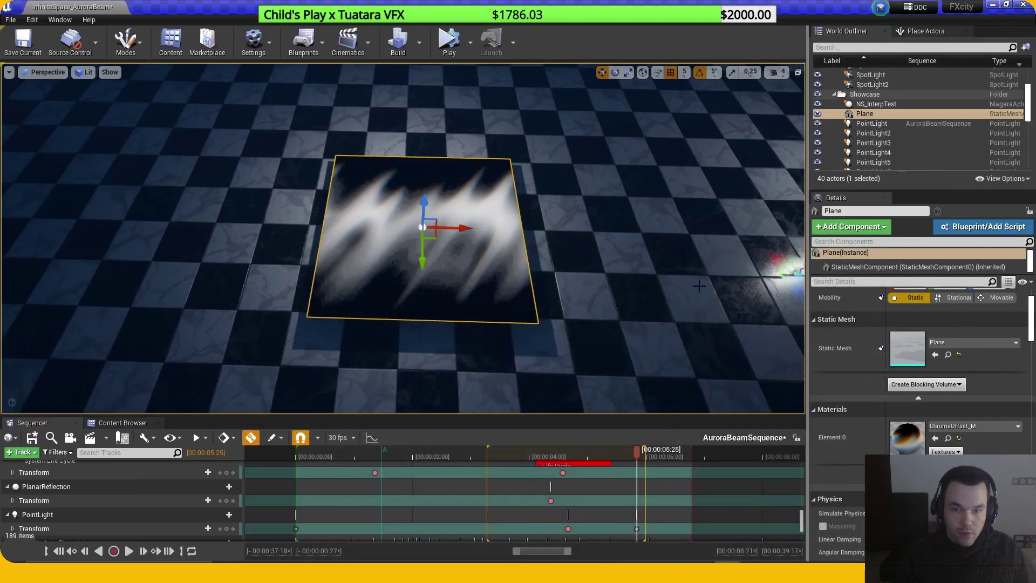
# Step: Minimize the material editor and select the refractive SM_Tri triangle in the level
pyautogui.click(993, 4)
pyautogui.moveTo(402, 238); pyautogui.dragTo(480, 235, button='right')
pyautogui.click(370, 224)
pyautogui.moveTo(371, 224); pyautogui.dragTo(539, 243, button='right')
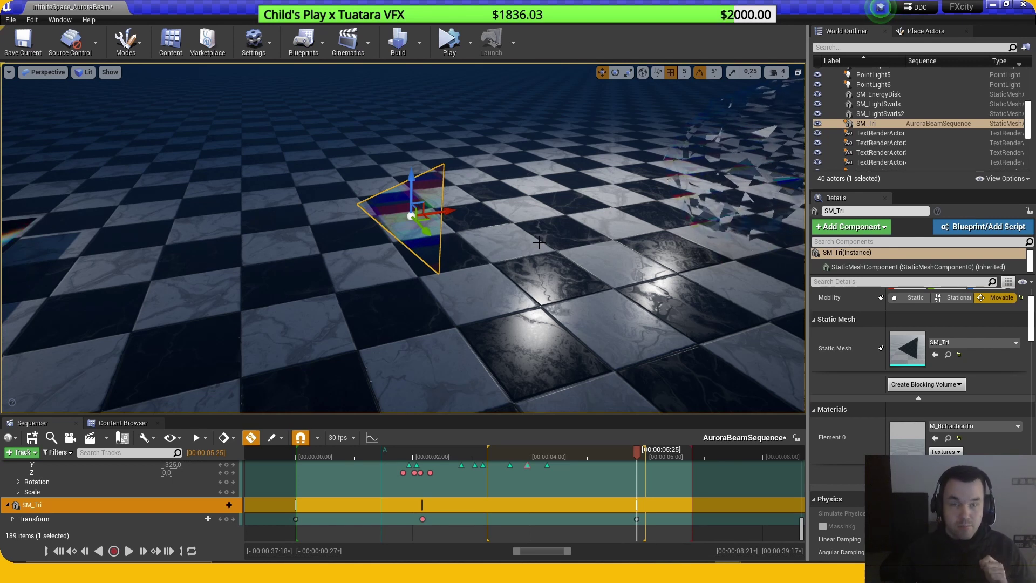
# Step: Inspect the refraction and colour offset of the SM_Tri triangle from several angles, with and without its selection outline
pyautogui.moveTo(529, 238); pyautogui.dragTo(499, 196, button='right')
pyautogui.press('w')
pyautogui.press('s')
pyautogui.press('w')
pyautogui.press('d')
pyautogui.press('a')
pyautogui.press('d')
pyautogui.press('g')
pyautogui.press('a')
pyautogui.moveTo(568, 249)
pyautogui.mouseDown(button='right')
pyautogui.moveTo(529, 253)
pyautogui.moveTo(554, 252)
pyautogui.moveTo(532, 233)
pyautogui.moveTo(555, 240)
pyautogui.mouseUp(button='right')
pyautogui.press('d')
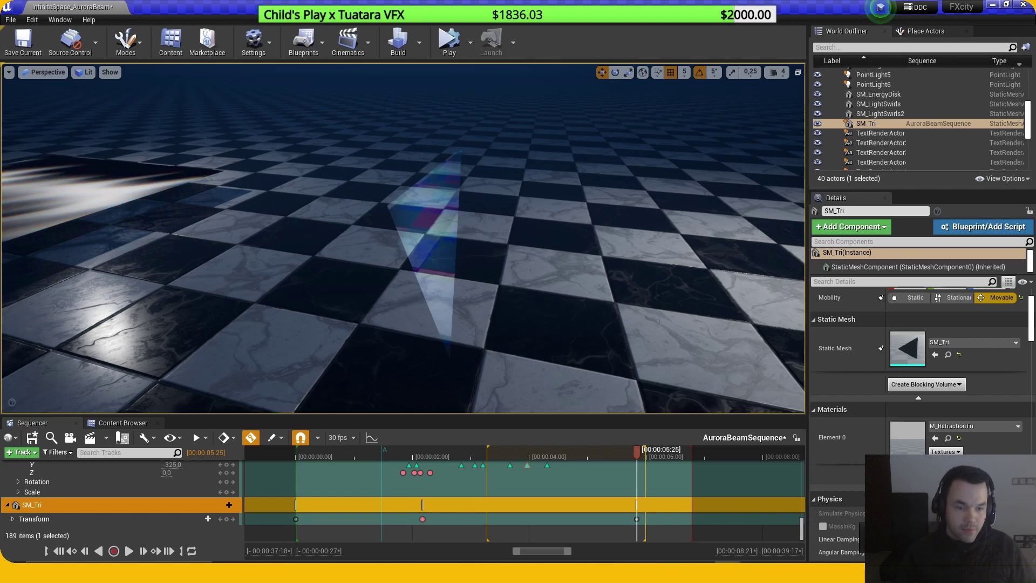
pyautogui.moveTo(658, 324); pyautogui.dragTo(666, 296, button='right')
pyautogui.press('g')
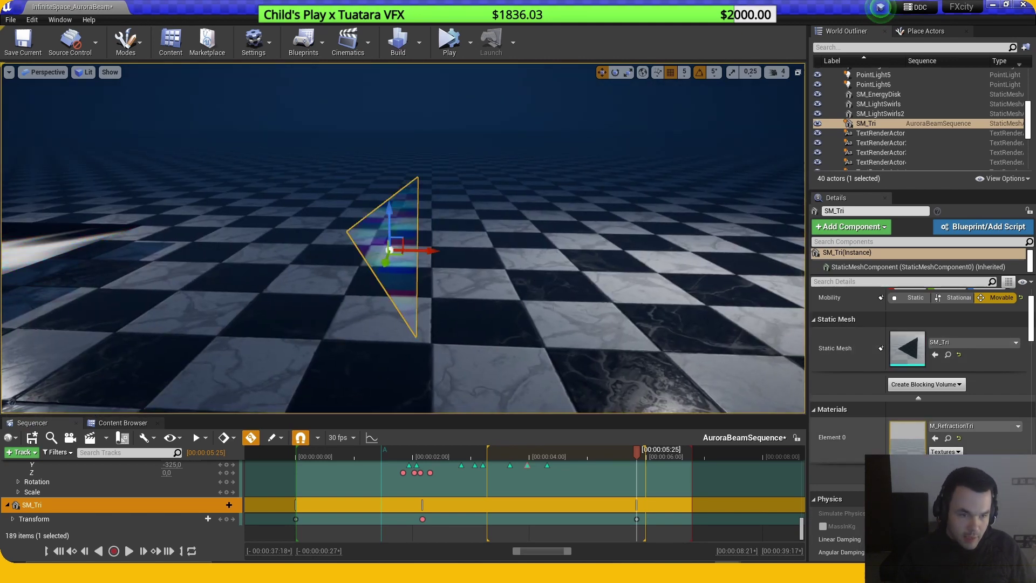
# Step: Open the triangle's M_RefractionTri material and inspect the ScreenAlignedUVs node that feeds its Scene Color samples
pyautogui.doubleClick(912, 442)
pyautogui.scroll(-6, 617, 354)
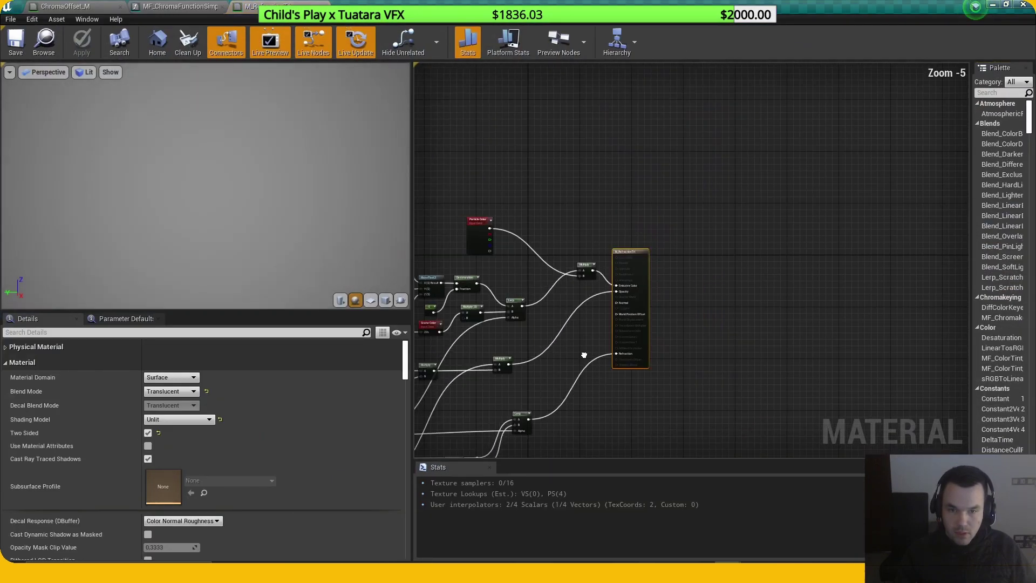
pyautogui.scroll(2, 666, 284)
pyautogui.moveTo(610, 301); pyautogui.dragTo(738, 340, button='right')
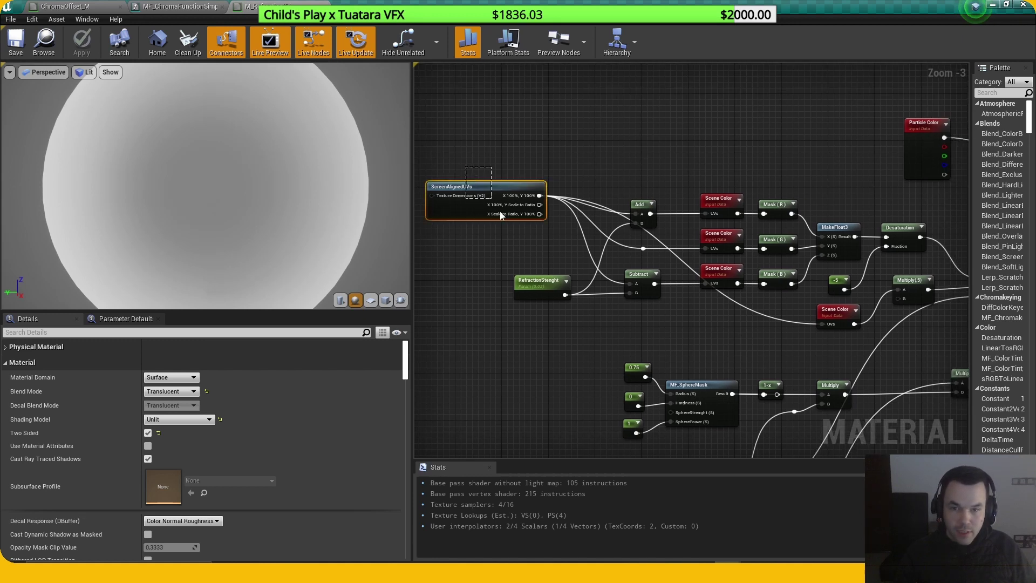
pyautogui.moveTo(501, 215); pyautogui.dragTo(500, 214)
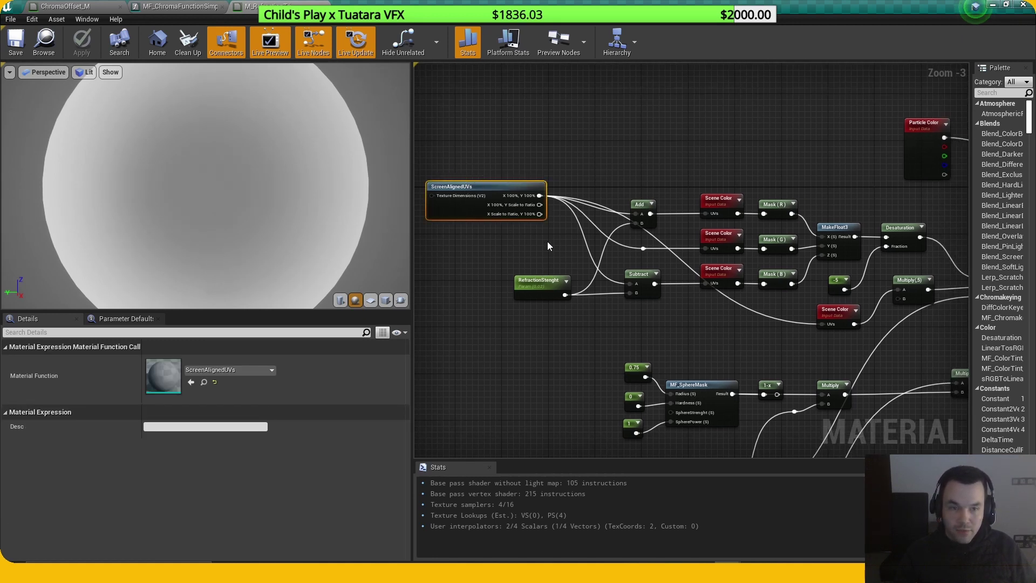
pyautogui.scroll(1, 547, 247)
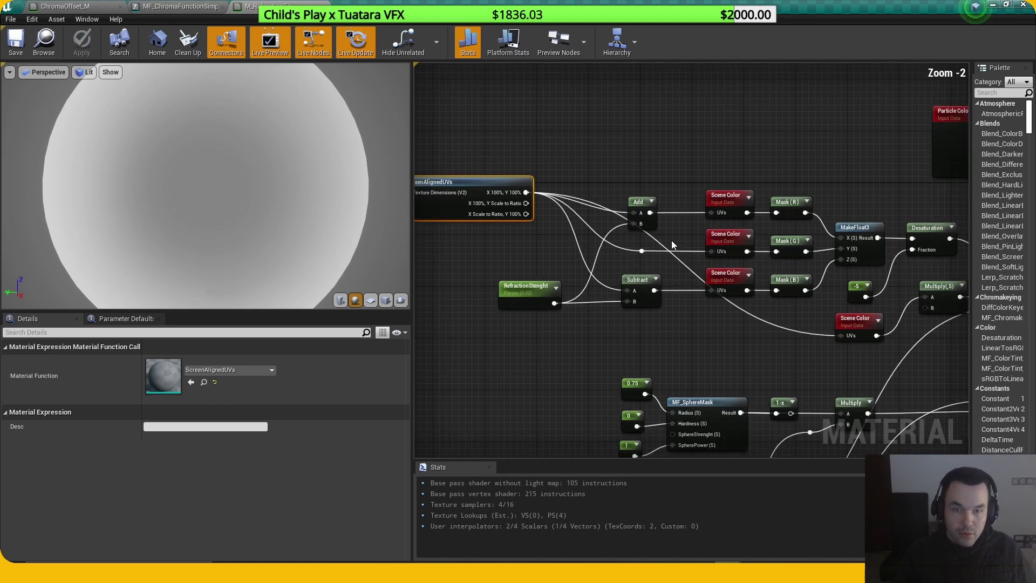
# Step: Examine the Scene Color samples and the R, G and B component masks that feed the MakeFloat3 node
pyautogui.click(812, 207)
pyautogui.moveTo(854, 209); pyautogui.dragTo(834, 207, button='right')
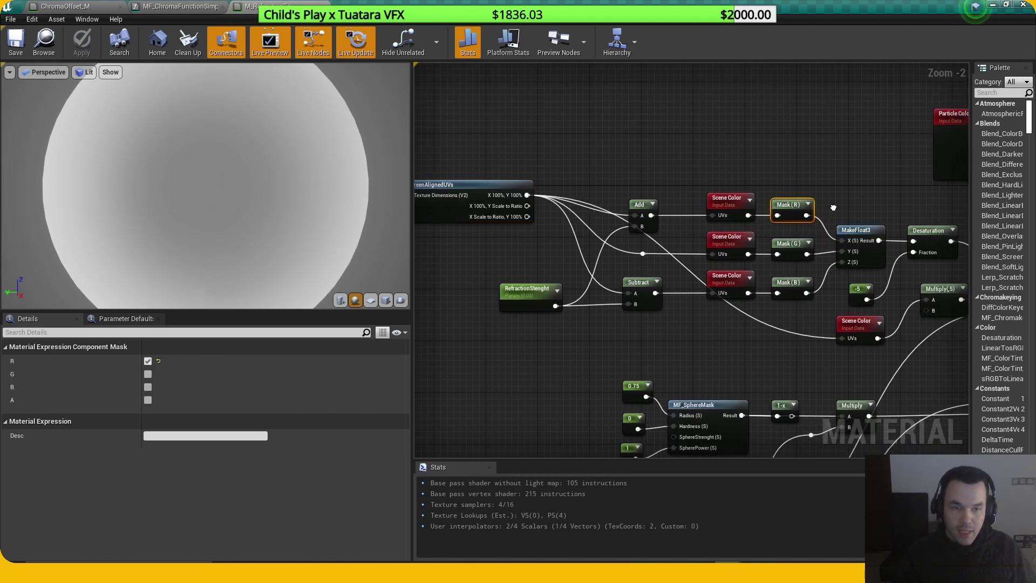
pyautogui.click(729, 182)
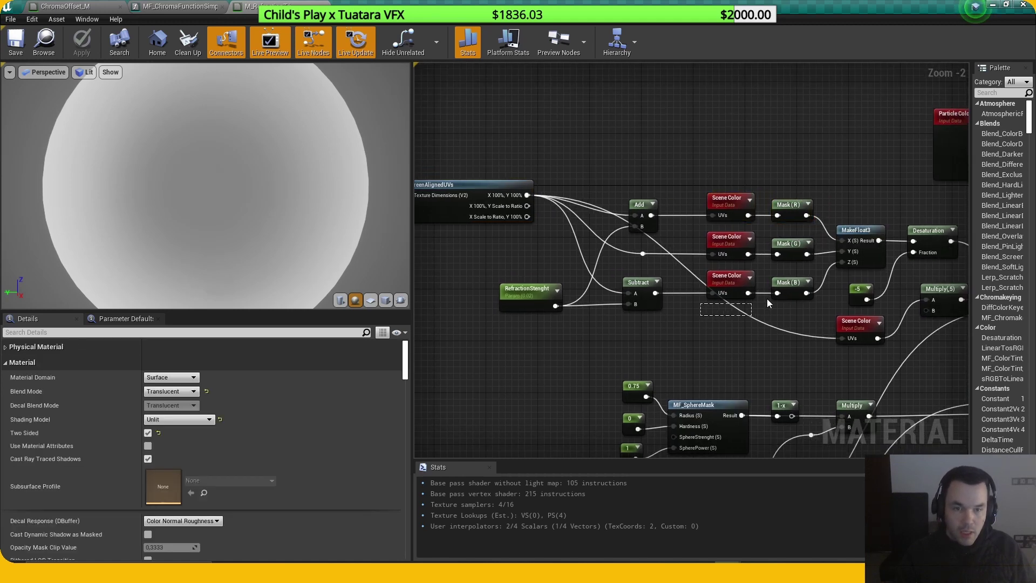
pyautogui.moveTo(768, 300); pyautogui.dragTo(801, 284)
pyautogui.moveTo(766, 313); pyautogui.dragTo(729, 315, button='right')
pyautogui.click(743, 316)
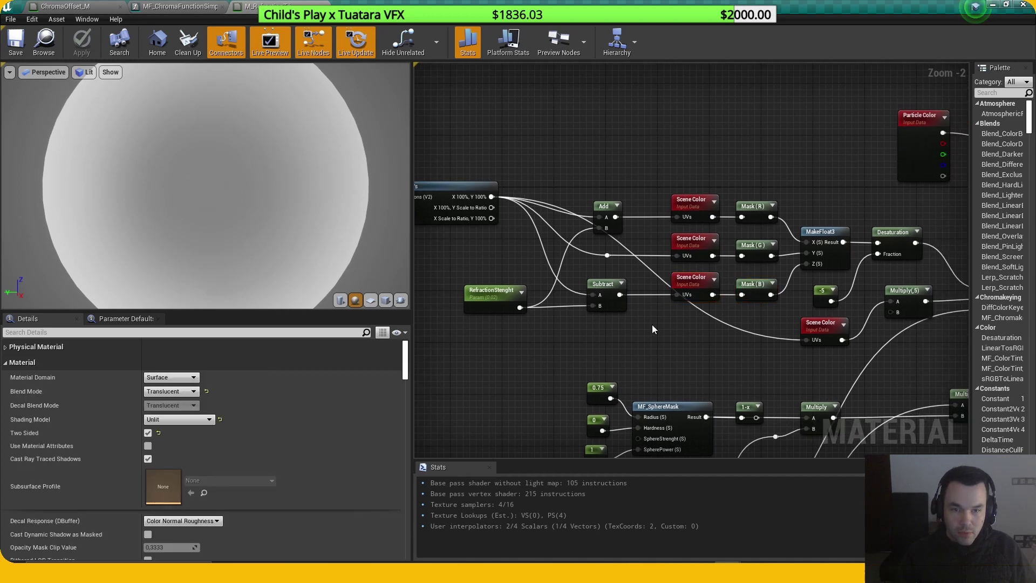
pyautogui.moveTo(709, 259); pyautogui.dragTo(783, 253)
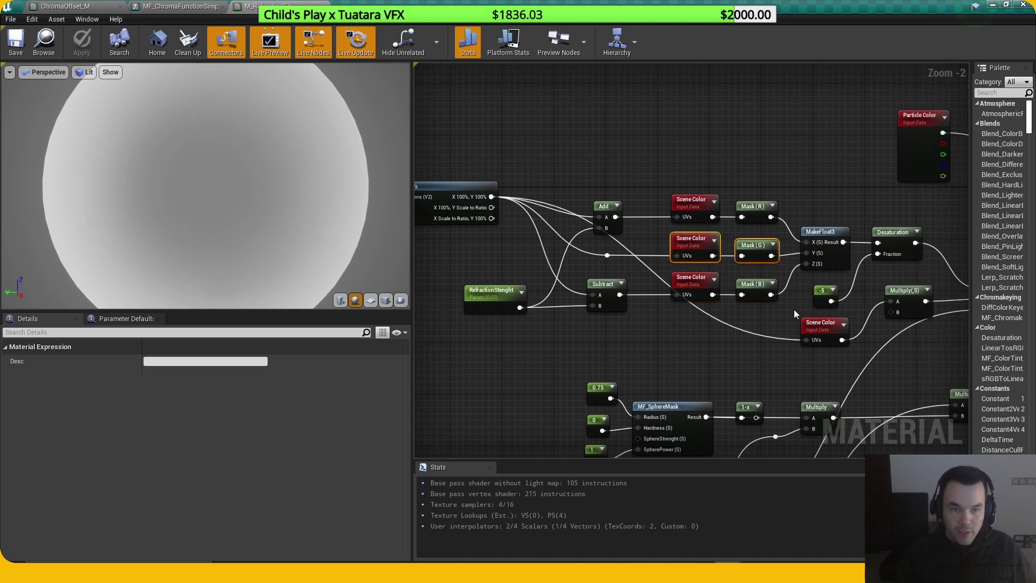
pyautogui.click(747, 333)
# Step: Preview the MF_ViewAngleFade node on a plane mesh in Unlit view mode
pyautogui.moveTo(794, 375); pyautogui.dragTo(751, 257, button='right')
pyautogui.scroll(-2, 751, 258)
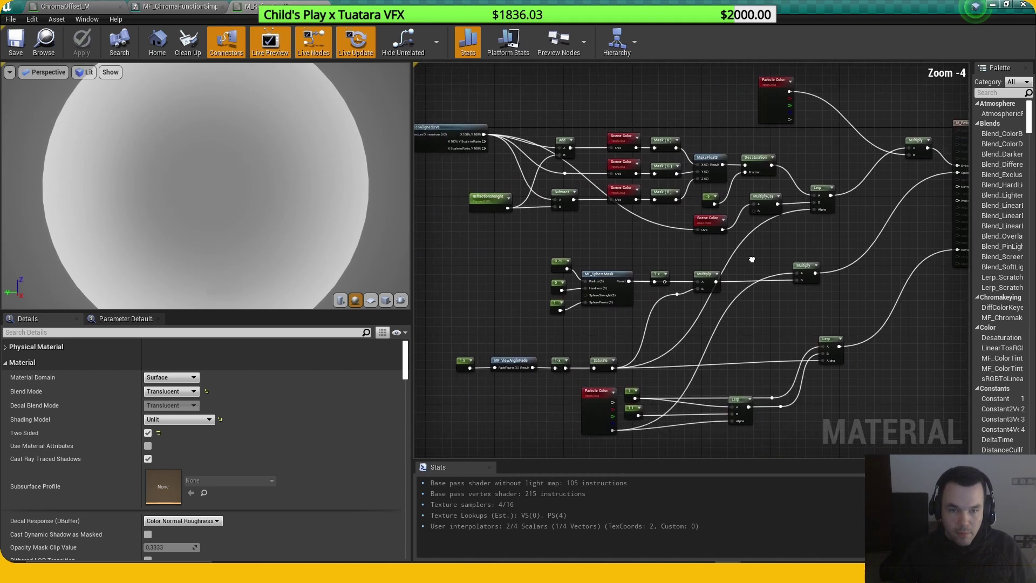
pyautogui.scroll(1, 596, 360)
pyautogui.moveTo(597, 360); pyautogui.dragTo(651, 352, button='right')
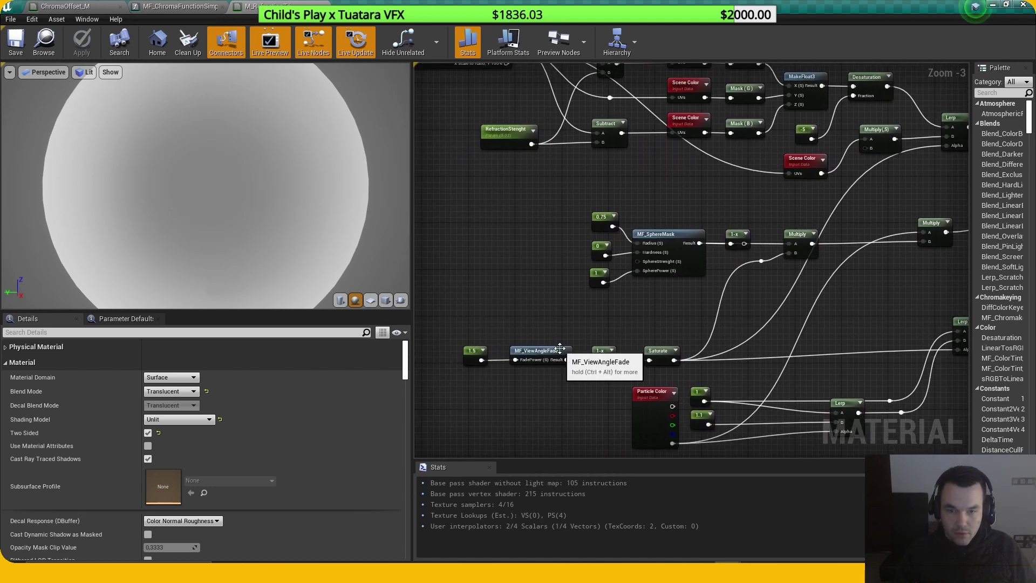
pyautogui.rightClick(561, 351)
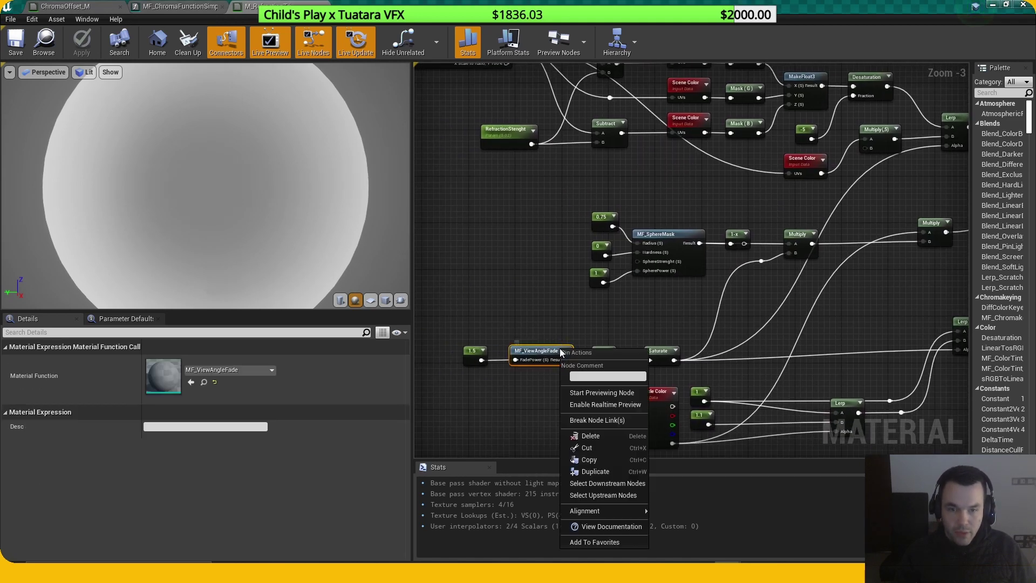
pyautogui.click(629, 396)
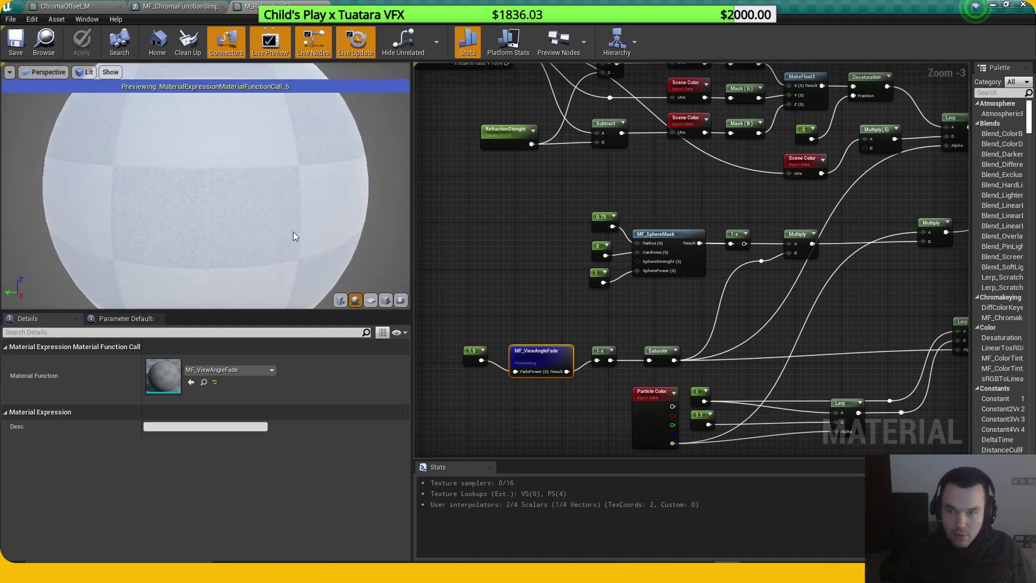
pyautogui.click(370, 300)
pyautogui.moveTo(205, 178); pyautogui.dragTo(260, 220)
pyautogui.click(86, 75)
pyautogui.click(97, 108)
# Step: Preview the Saturate node that follows the inverted view-angle fade and check the plane at different angles
pyautogui.click(660, 356)
pyautogui.rightClick(656, 359)
pyautogui.press('Escape')
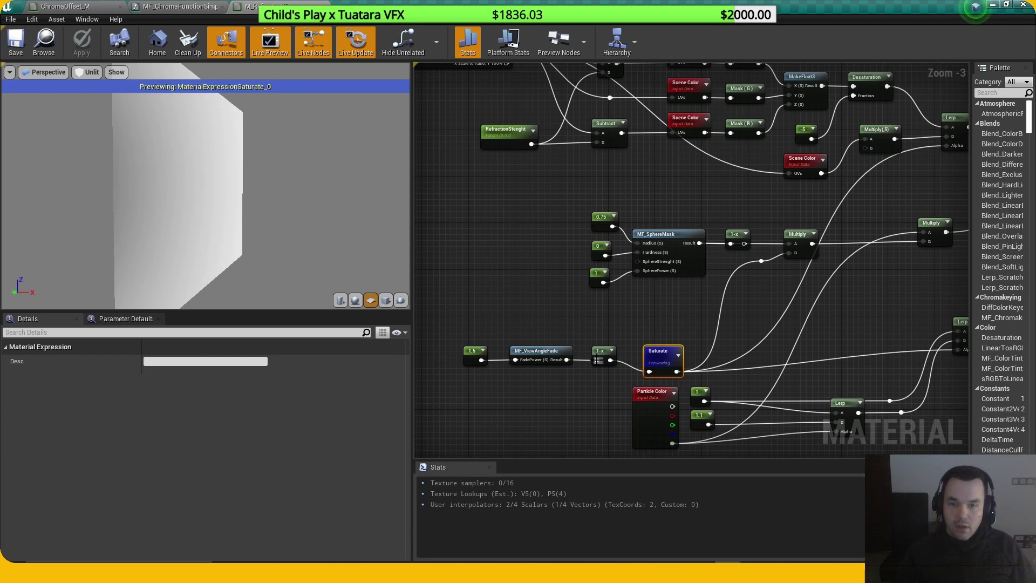
pyautogui.click(602, 383)
pyautogui.moveTo(655, 358); pyautogui.dragTo(655, 353)
pyautogui.moveTo(321, 235); pyautogui.dragTo(218, 212)
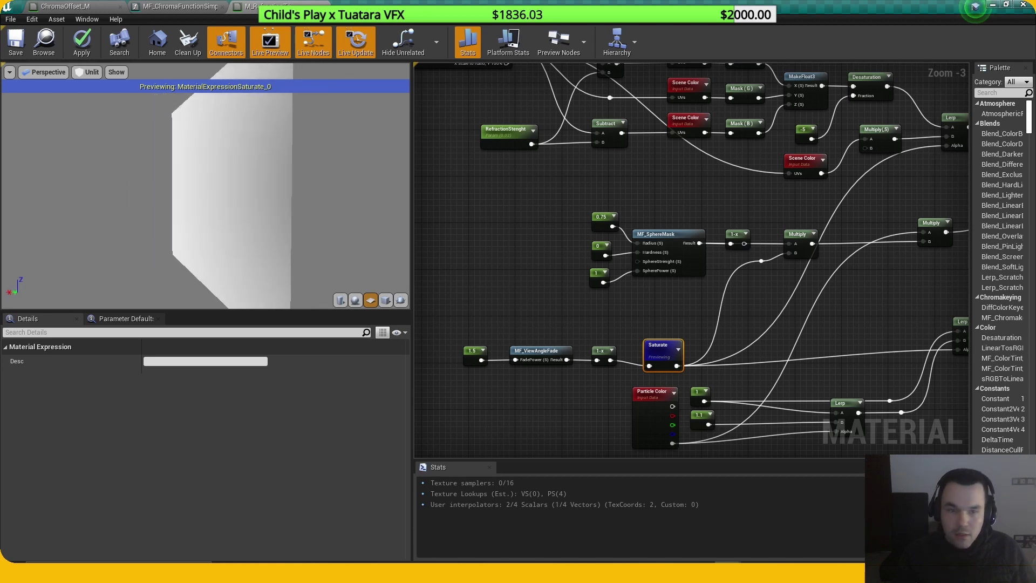
# Step: Examine how the Saturate mask drives the Lerp between the desaturated colour and the Multiply(,5) Scene Color, checking the mask on the plane
pyautogui.moveTo(907, 175); pyautogui.dragTo(777, 245, button='right')
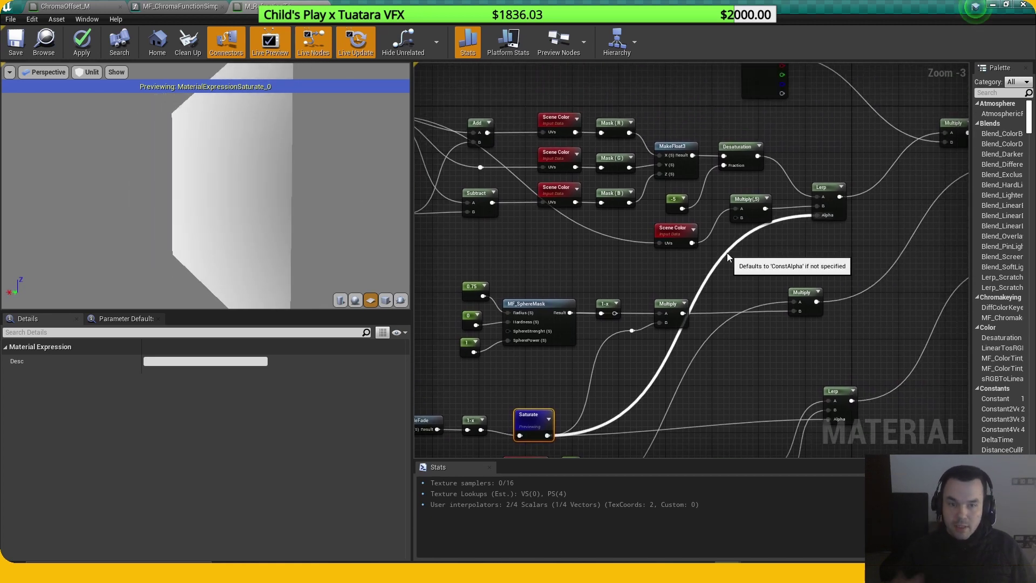
pyautogui.click(759, 212)
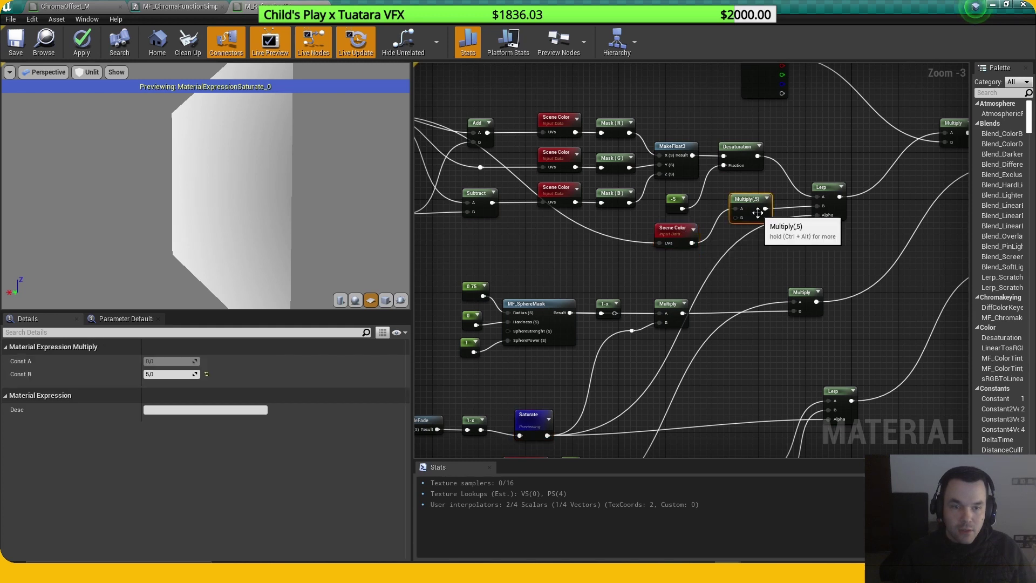
pyautogui.click(778, 282)
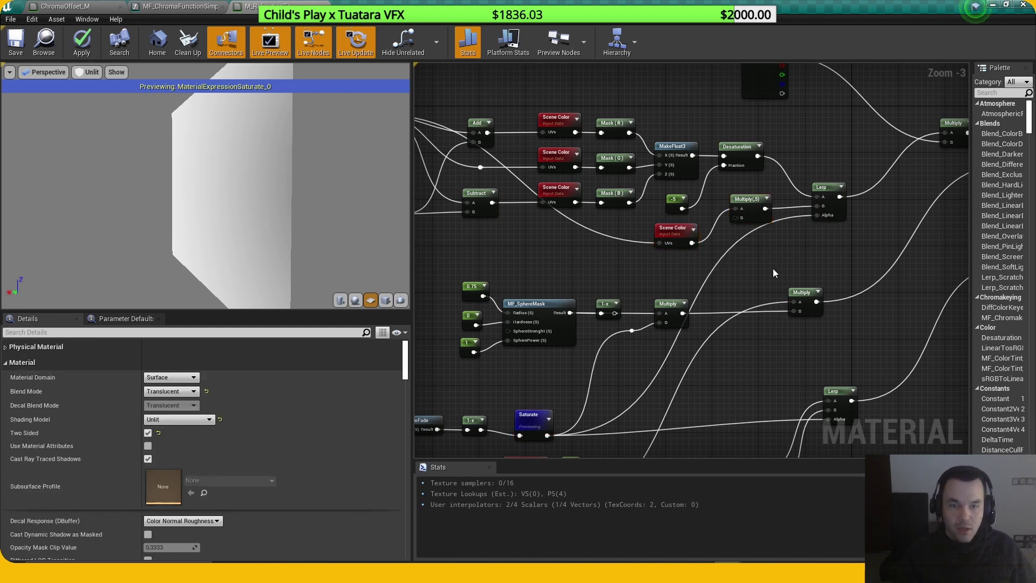
pyautogui.moveTo(323, 259); pyautogui.dragTo(259, 254)
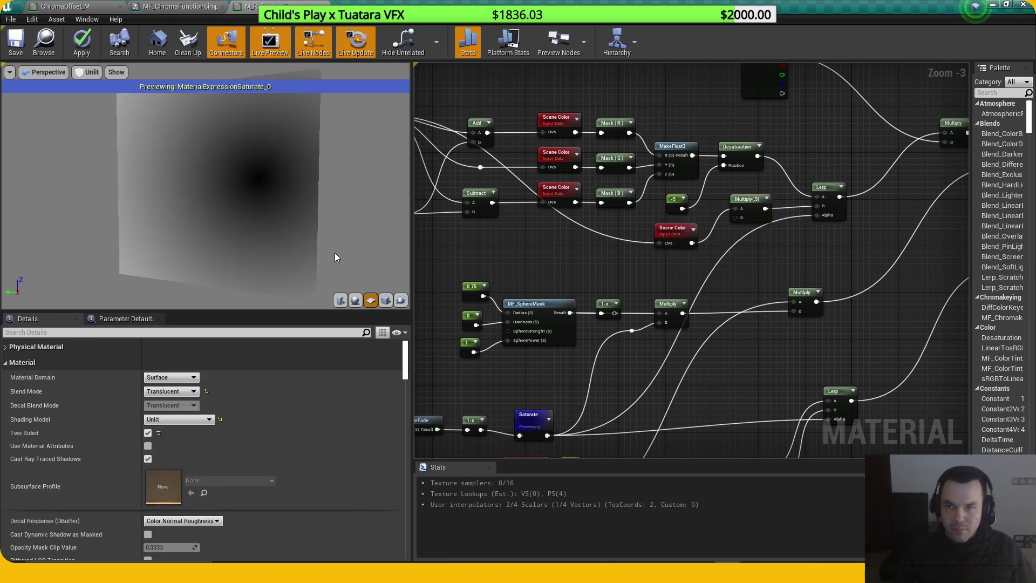
# Step: Stop previewing the Saturate node
pyautogui.moveTo(540, 412); pyautogui.dragTo(571, 390, button='right')
pyautogui.rightClick(571, 390)
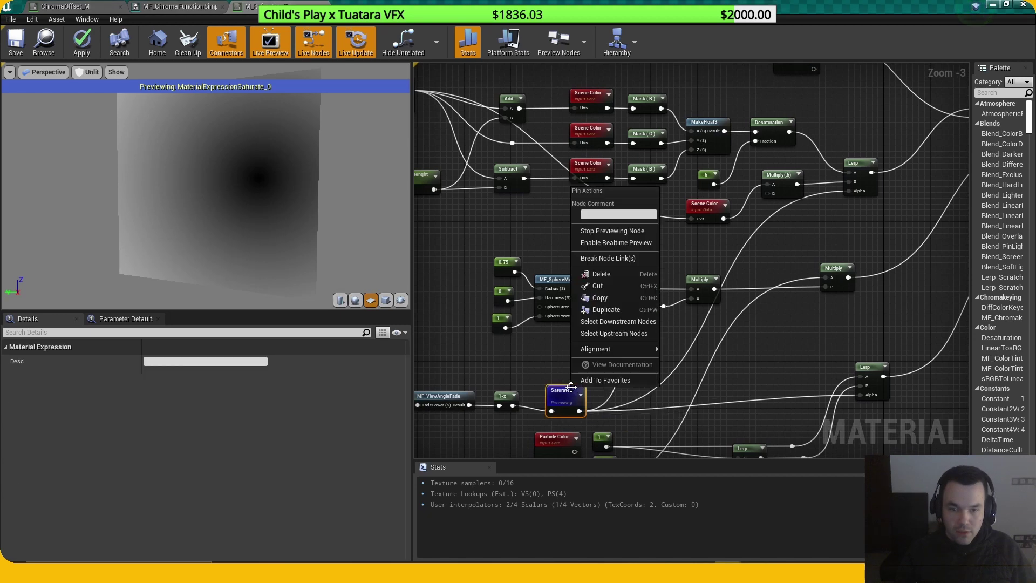
pyautogui.click(616, 240)
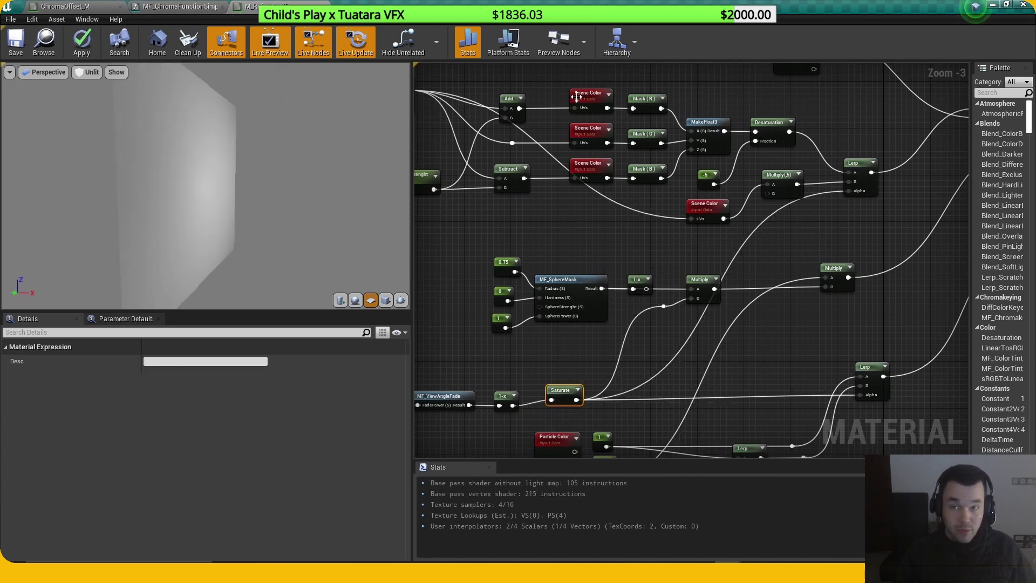
# Step: Examine the lower Particle Color alpha, the constants and the two Lerp nodes that feed the material's Refraction input
pyautogui.moveTo(826, 268); pyautogui.dragTo(743, 270, button='right')
pyautogui.scroll(-1, 667, 232)
pyautogui.scroll(1, 708, 254)
pyautogui.moveTo(611, 348); pyautogui.dragTo(619, 324, button='right')
pyautogui.moveTo(564, 422); pyautogui.dragTo(559, 424, button='right')
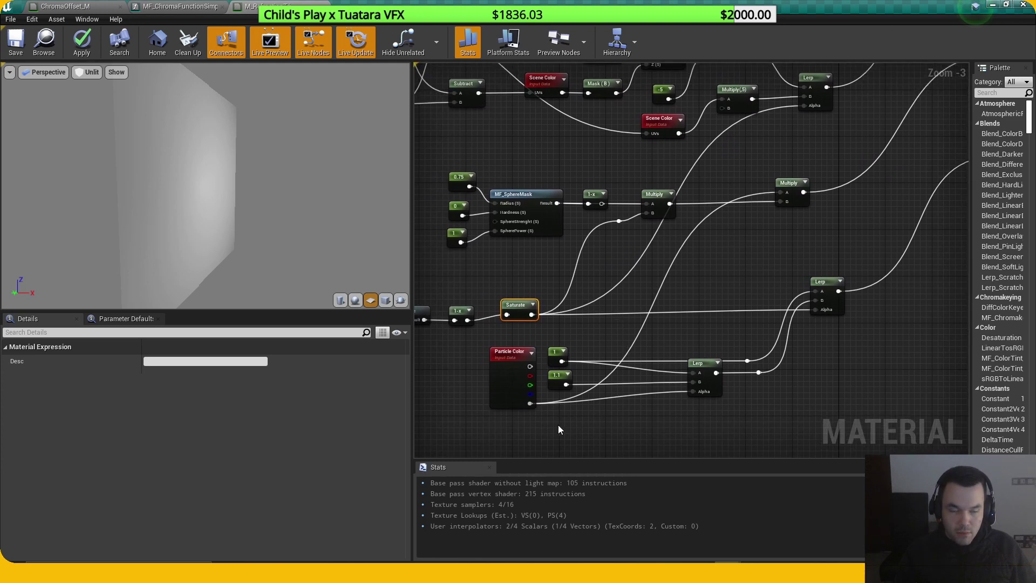
pyautogui.moveTo(868, 268); pyautogui.dragTo(773, 277, button='right')
pyautogui.moveTo(862, 207); pyautogui.dragTo(841, 224, button='right')
pyautogui.moveTo(799, 266); pyautogui.dragTo(830, 254, button='right')
pyautogui.moveTo(668, 290); pyautogui.dragTo(718, 279, button='right')
pyautogui.moveTo(531, 416); pyautogui.dragTo(559, 405, button='right')
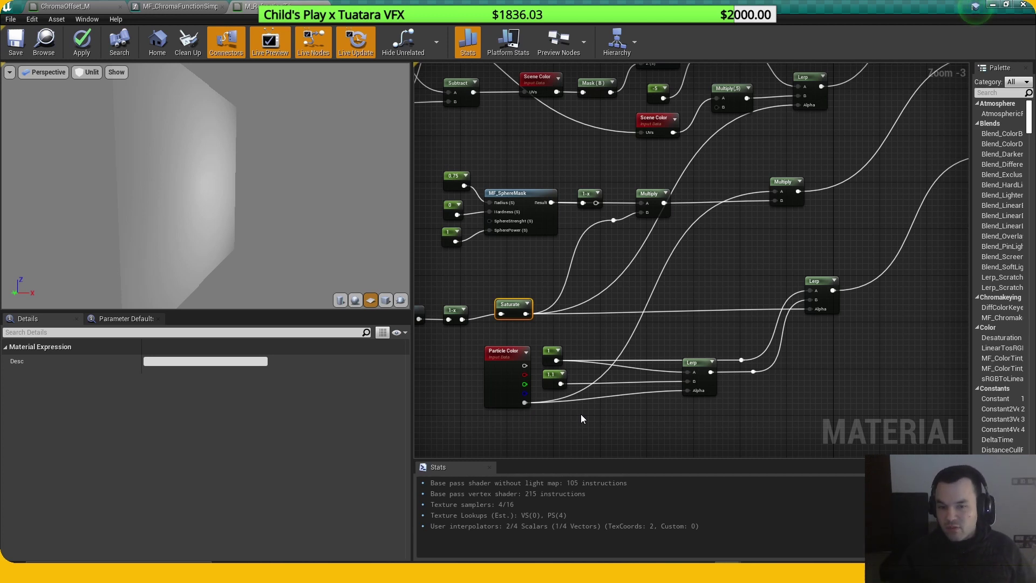
pyautogui.click(578, 415)
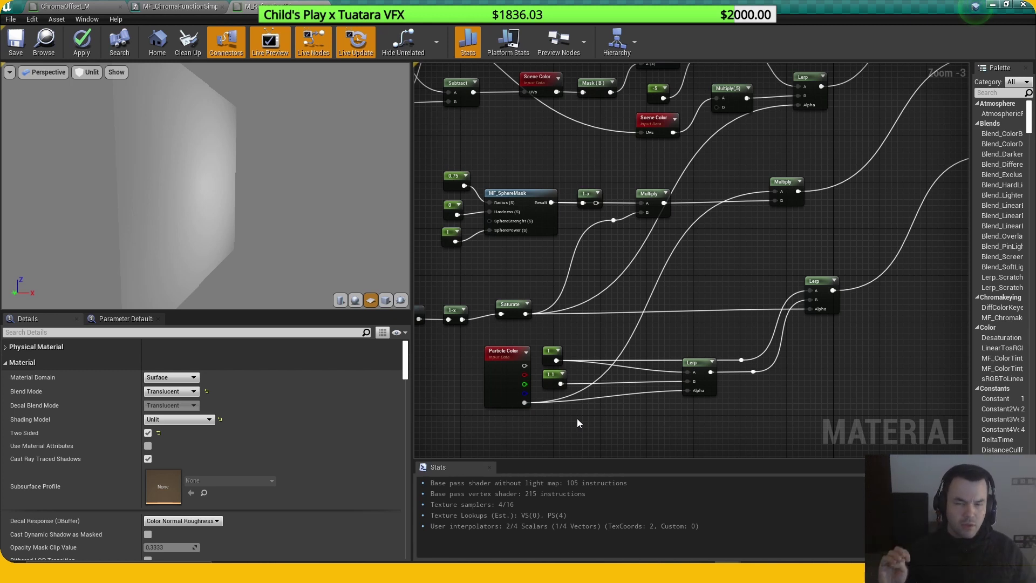
pyautogui.moveTo(794, 414); pyautogui.dragTo(752, 413, button='right')
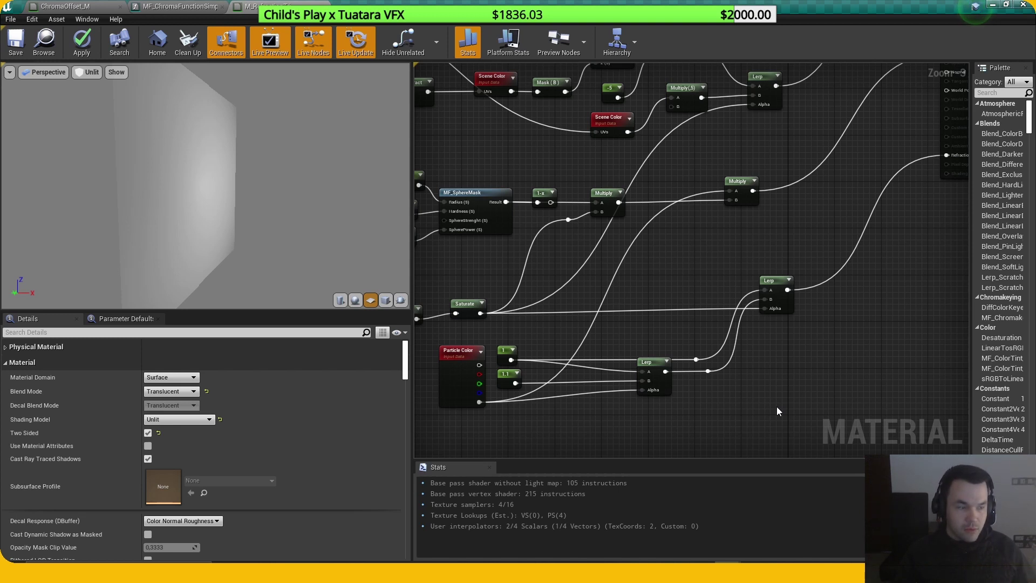
# Step: Minimize the material editor and inspect the glass wave's refractive fragments in the level
pyautogui.click(994, 5)
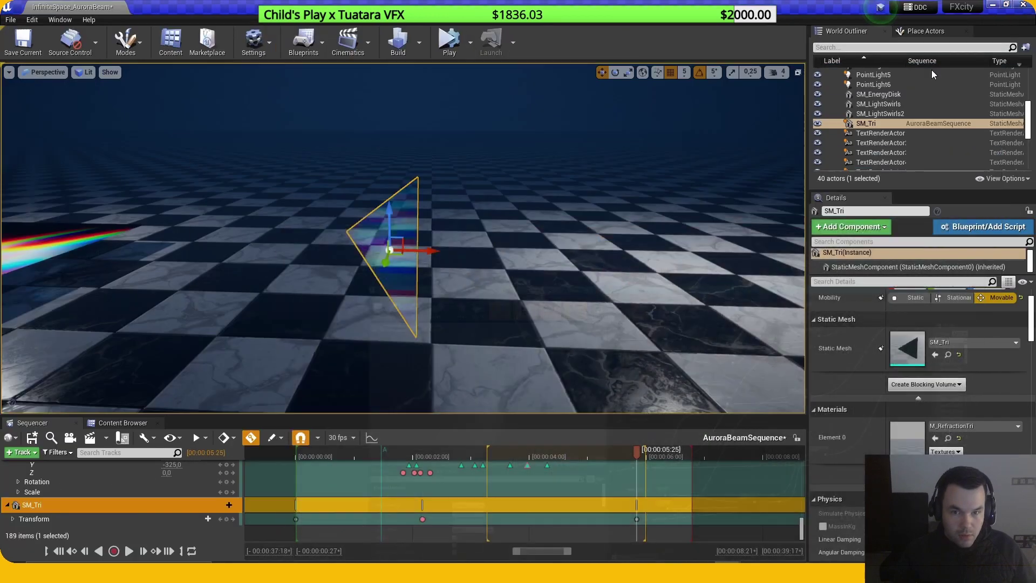
pyautogui.moveTo(604, 292)
pyautogui.mouseDown(button='right')
pyautogui.moveTo(657, 300)
pyautogui.moveTo(643, 299)
pyautogui.moveTo(637, 346)
pyautogui.moveTo(604, 330)
pyautogui.moveTo(589, 289)
pyautogui.mouseUp(button='right')
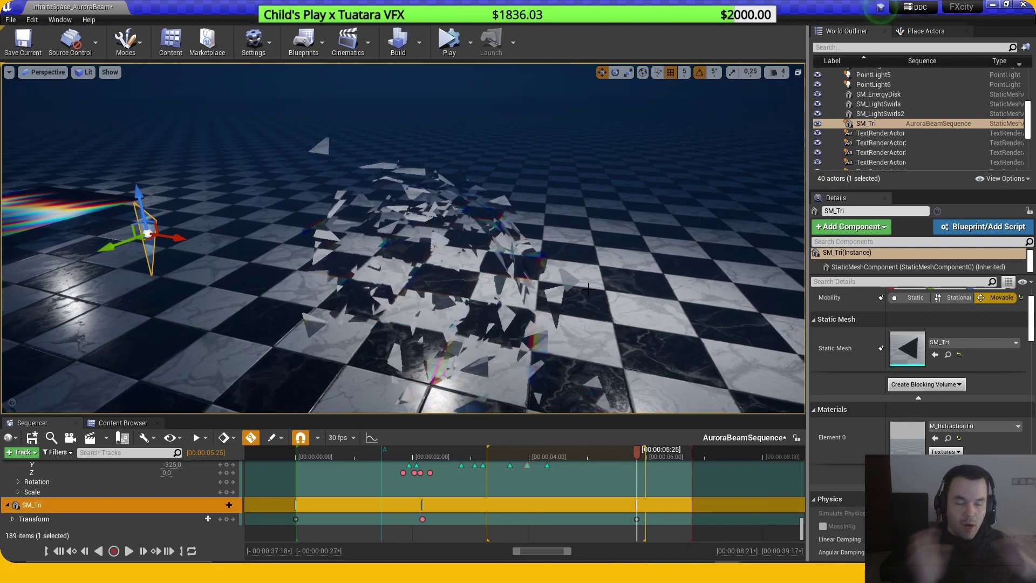
pyautogui.moveTo(575, 287); pyautogui.dragTo(532, 267, button='right')
# Step: Enlarge the Content Browser and open the SM_GlassWave static mesh from the FX/AuroraBeam/Meshes folder
pyautogui.click(123, 423)
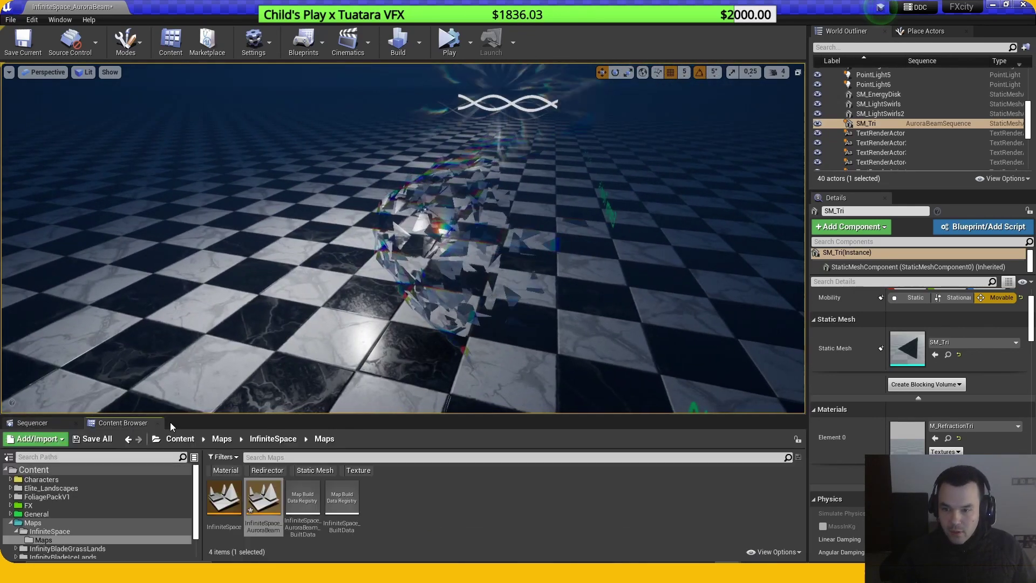
pyautogui.moveTo(232, 415); pyautogui.dragTo(229, 381)
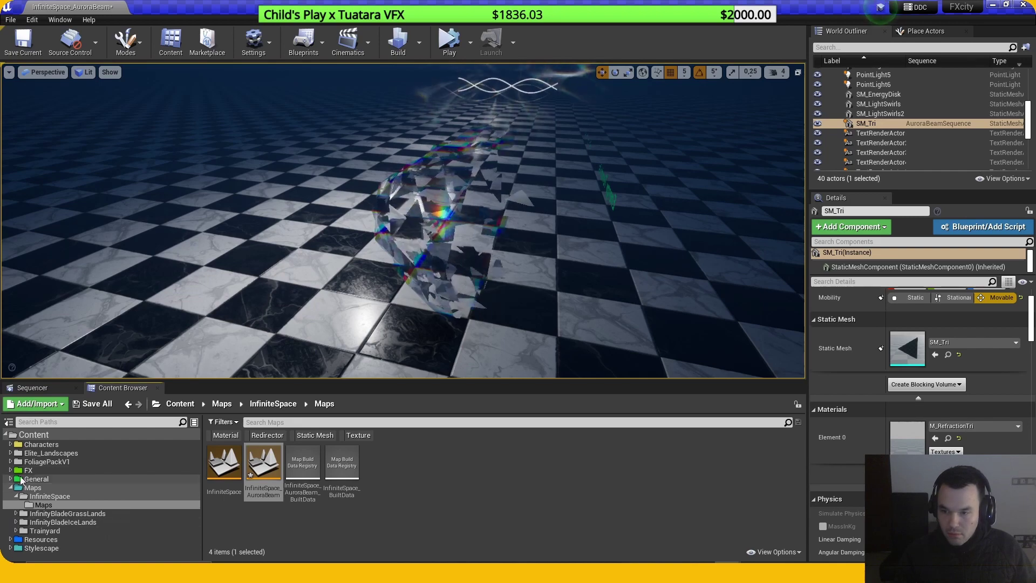
pyautogui.click(10, 470)
pyautogui.click(16, 479)
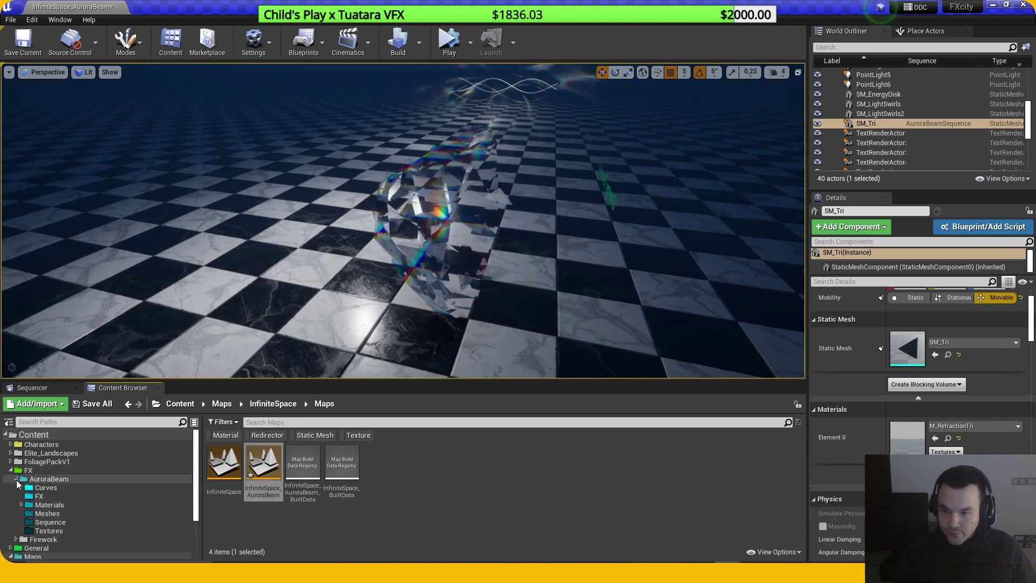
pyautogui.click(48, 513)
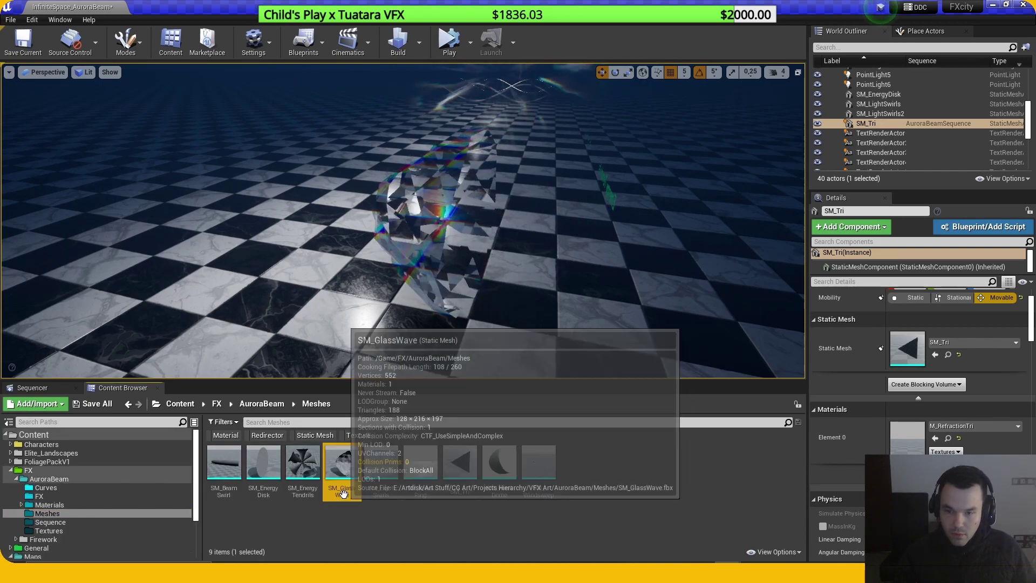
pyautogui.doubleClick(343, 492)
# Step: Inspect the faceted SM_GlassWave mesh from several angles, then minimize its editor
pyautogui.moveTo(569, 335)
pyautogui.mouseDown()
pyautogui.moveTo(605, 324)
pyautogui.moveTo(569, 339)
pyautogui.mouseUp()
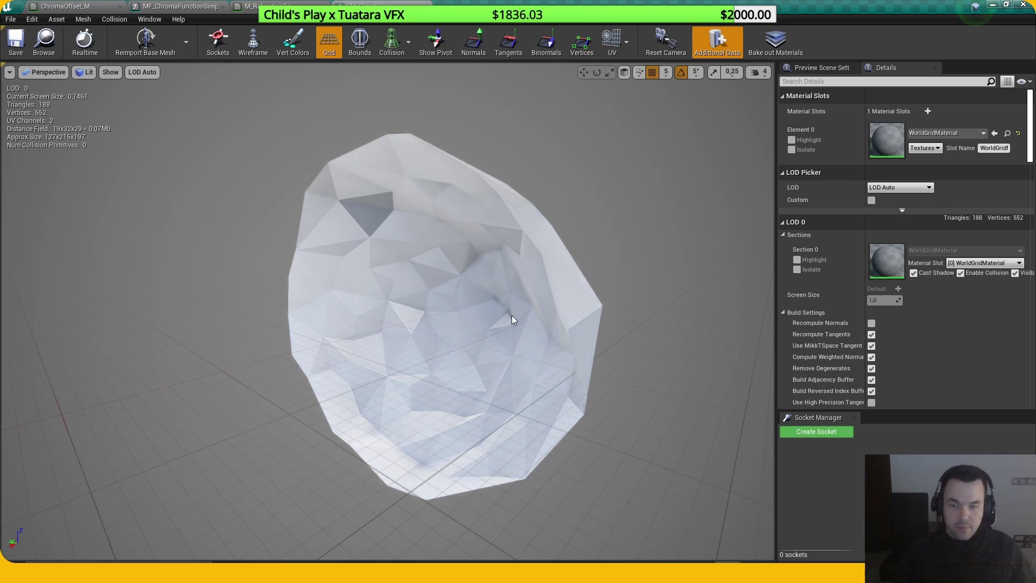
pyautogui.moveTo(510, 316); pyautogui.dragTo(510, 317, button='right')
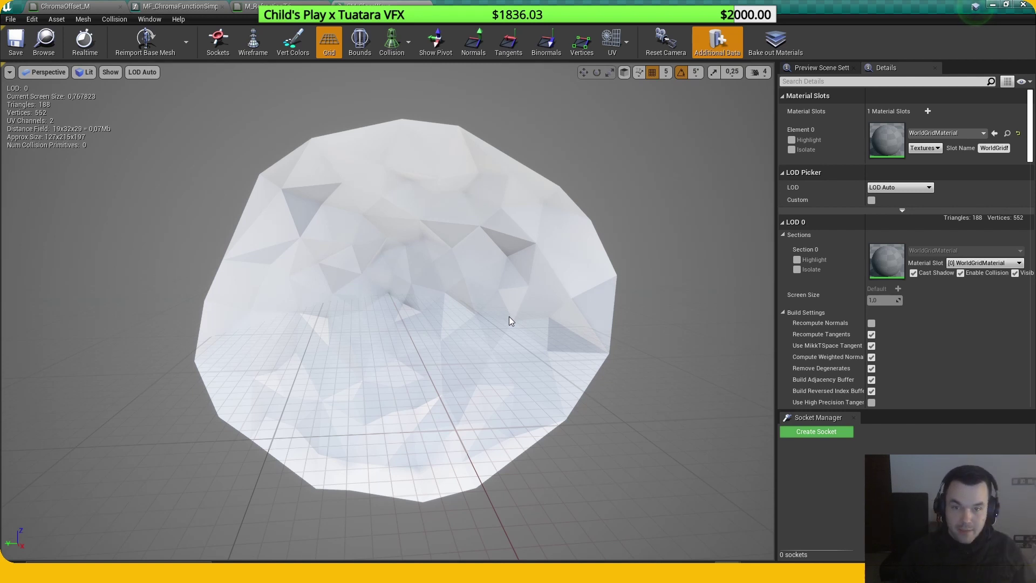
pyautogui.moveTo(510, 316); pyautogui.dragTo(504, 242)
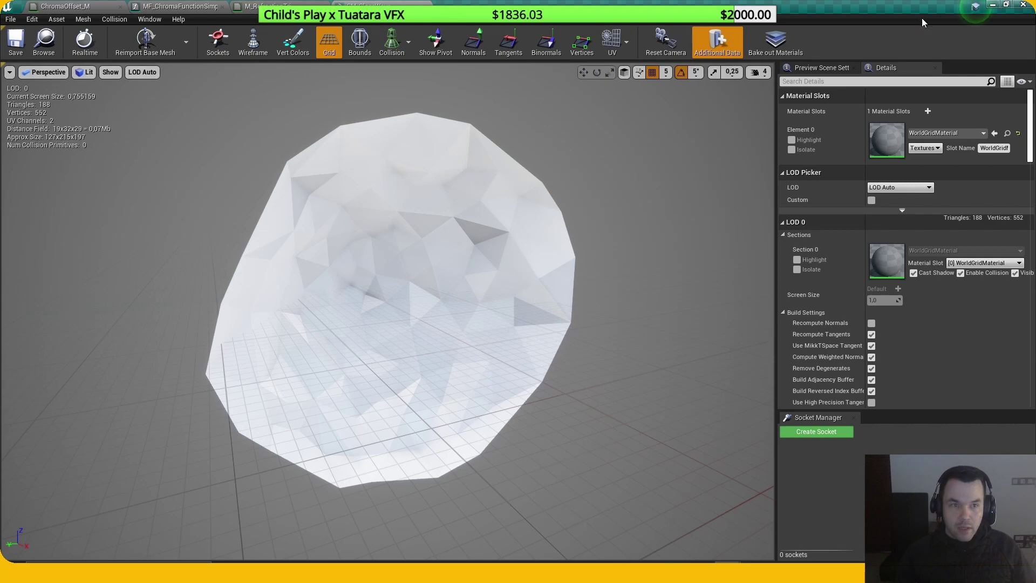
pyautogui.click(995, 8)
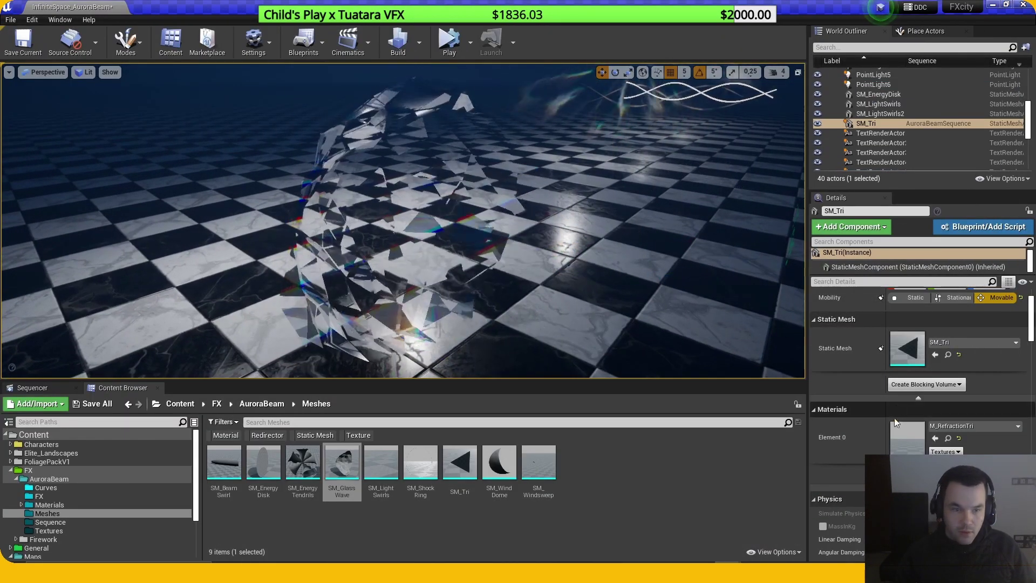
# Step: Open the glass wave's material and examine its panning noise textures and the vertex offset nodes built on Absolute World Position and VertexNormalWS
pyautogui.doubleClick(914, 442)
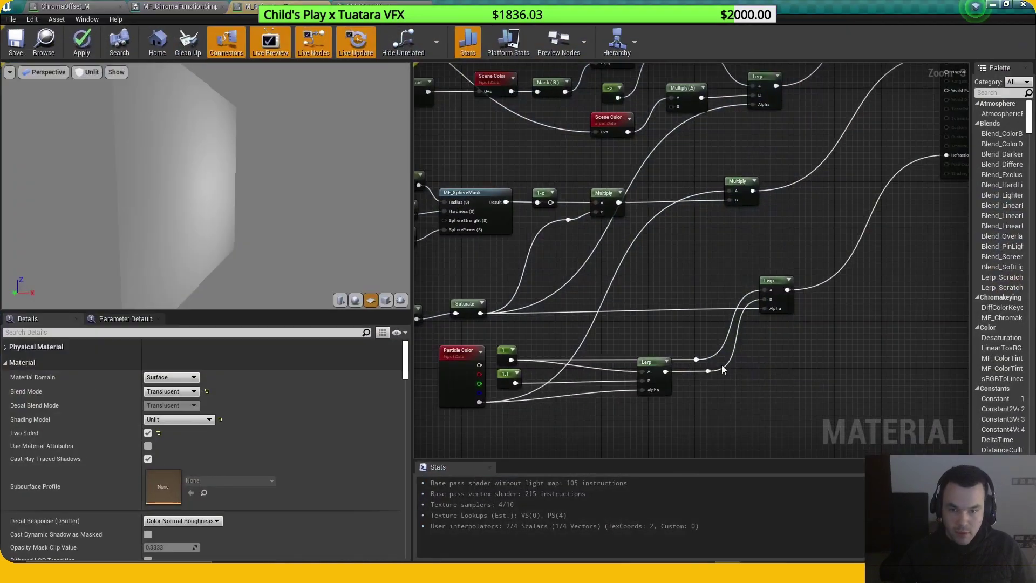
pyautogui.moveTo(592, 288); pyautogui.dragTo(535, 271, button='right')
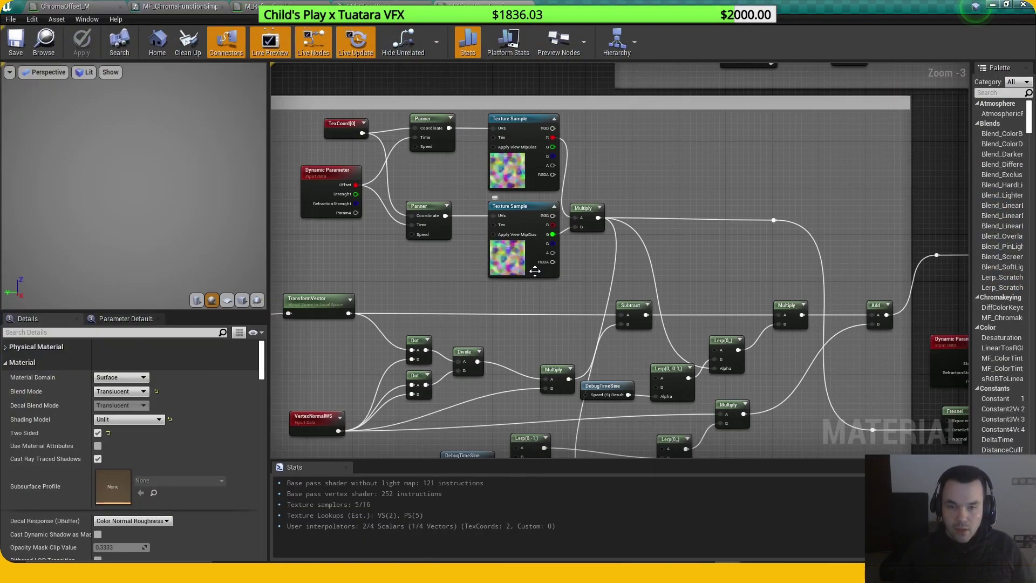
pyautogui.moveTo(535, 271); pyautogui.dragTo(556, 290, button='right')
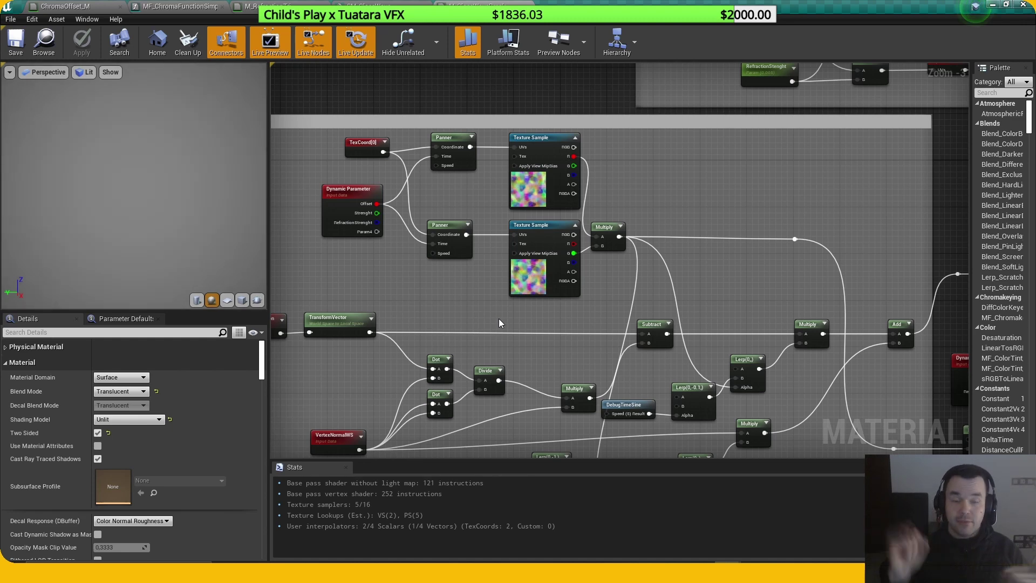
pyautogui.moveTo(499, 322); pyautogui.dragTo(559, 270, button='right')
pyautogui.moveTo(351, 412); pyautogui.dragTo(360, 409, button='right')
pyautogui.moveTo(360, 409); pyautogui.dragTo(931, 240)
pyautogui.click(904, 321)
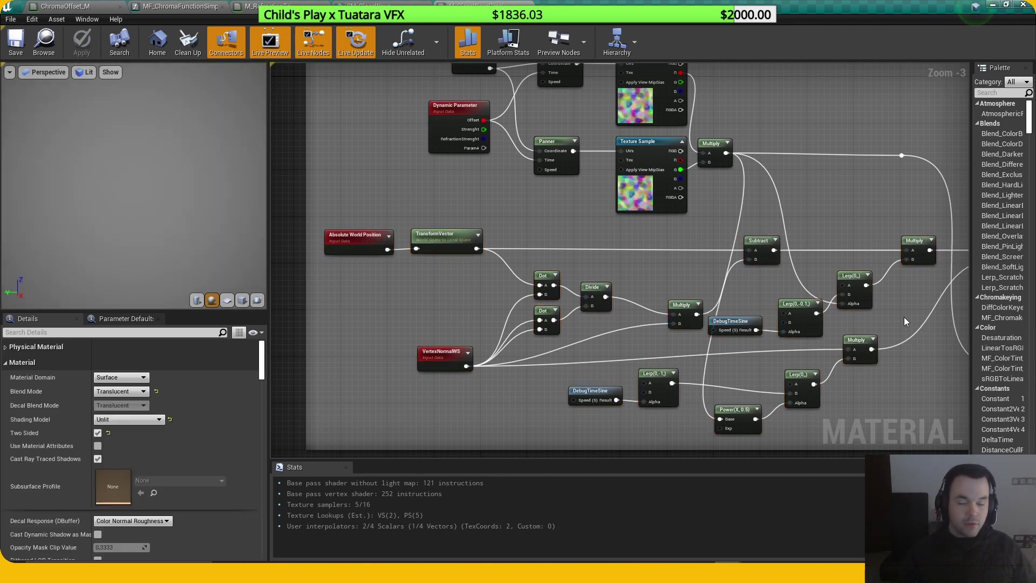
# Step: Restore the material editor to a smaller floating window so the glass wave in the level can be seen alongside it
pyautogui.moveTo(783, 8); pyautogui.dragTo(789, 154)
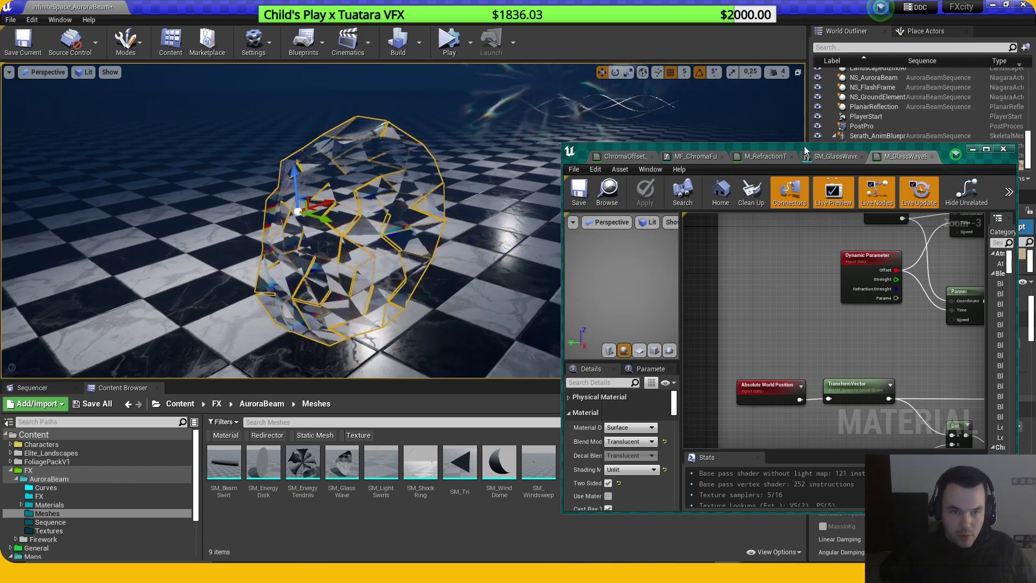
# Step: Maximize the glass wave's material editor, inspect the TransformVector node's source and destination spaces, and restore the smaller window
pyautogui.doubleClick(804, 145)
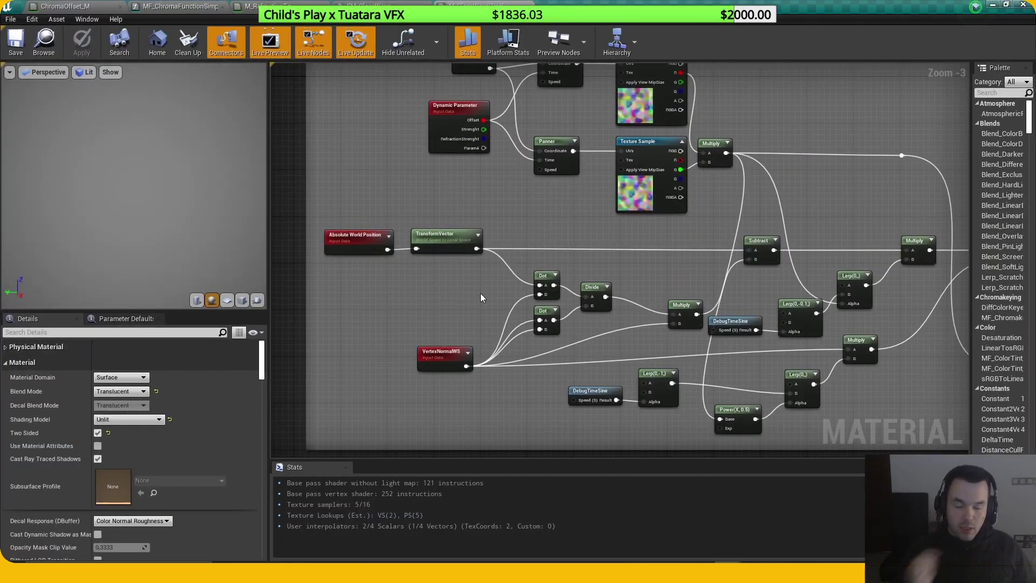
pyautogui.scroll(1, 452, 266)
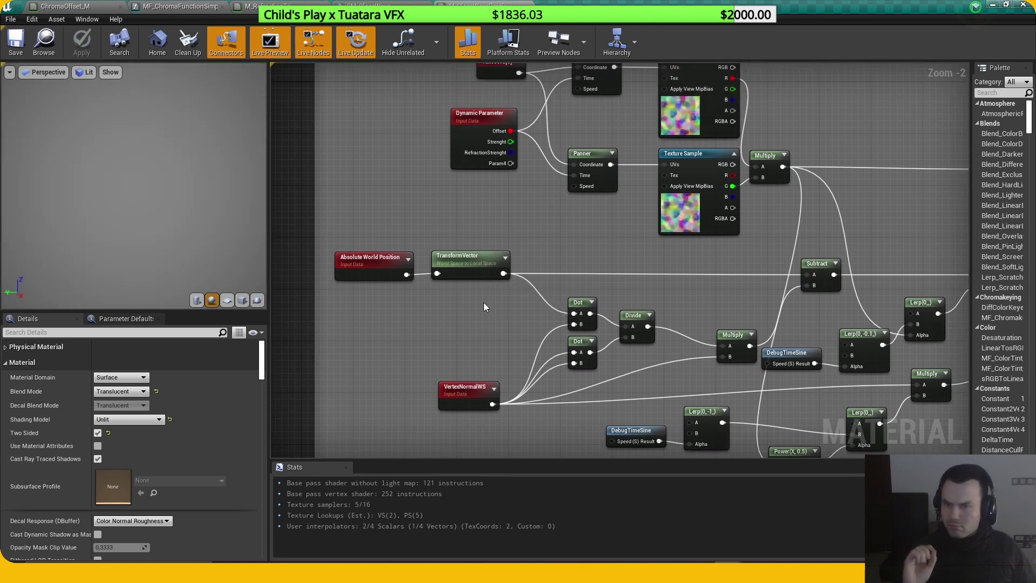
pyautogui.click(473, 275)
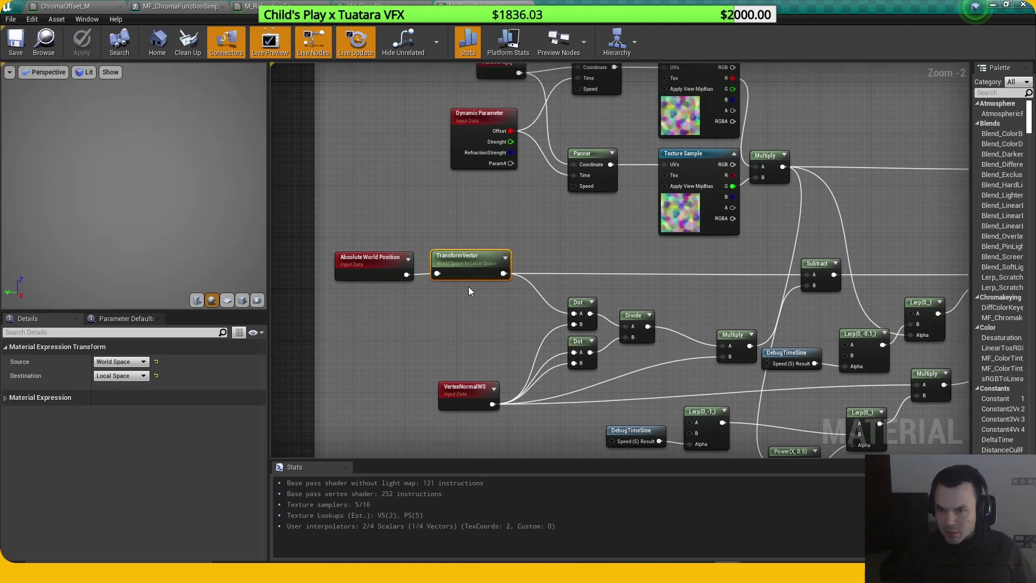
pyautogui.click(455, 339)
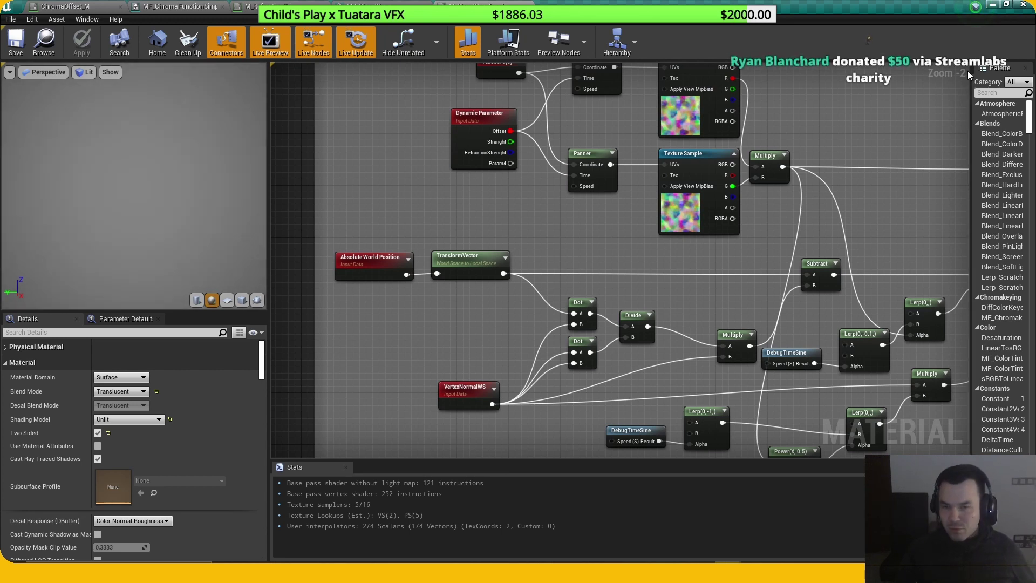
pyautogui.click(1007, 5)
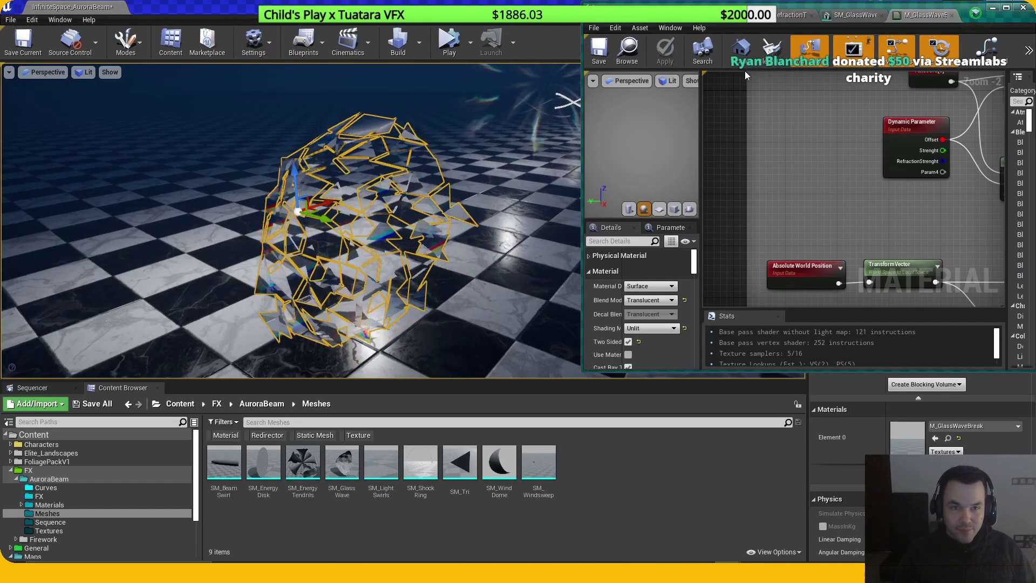
# Step: View the glass wave's scattered shards in the level up close and from farther back
pyautogui.moveTo(318, 219); pyautogui.dragTo(326, 216, button='right')
pyautogui.moveTo(313, 222); pyautogui.dragTo(347, 232)
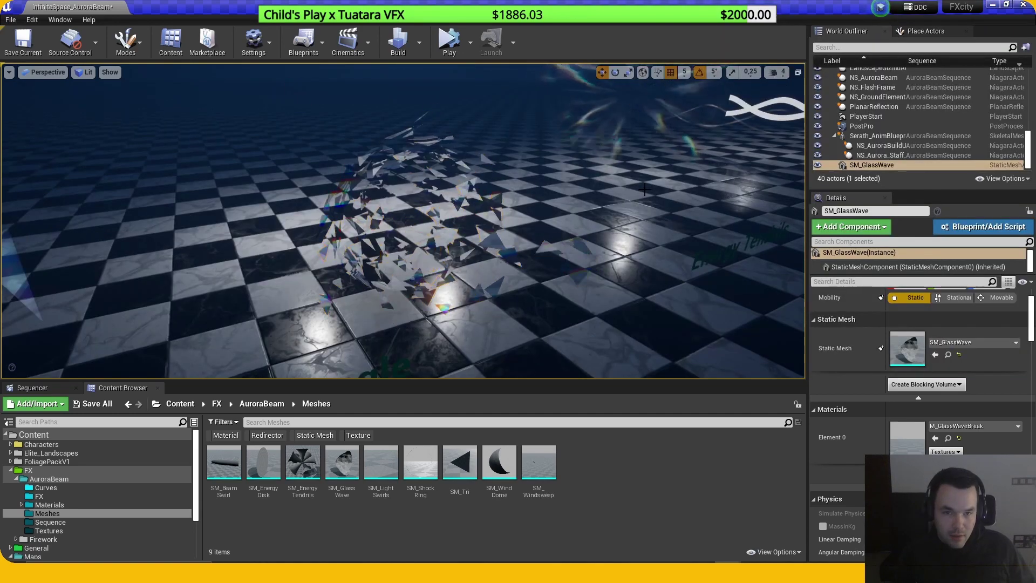
pyautogui.press('s')
pyautogui.moveTo(645, 189); pyautogui.dragTo(688, 141, button='right')
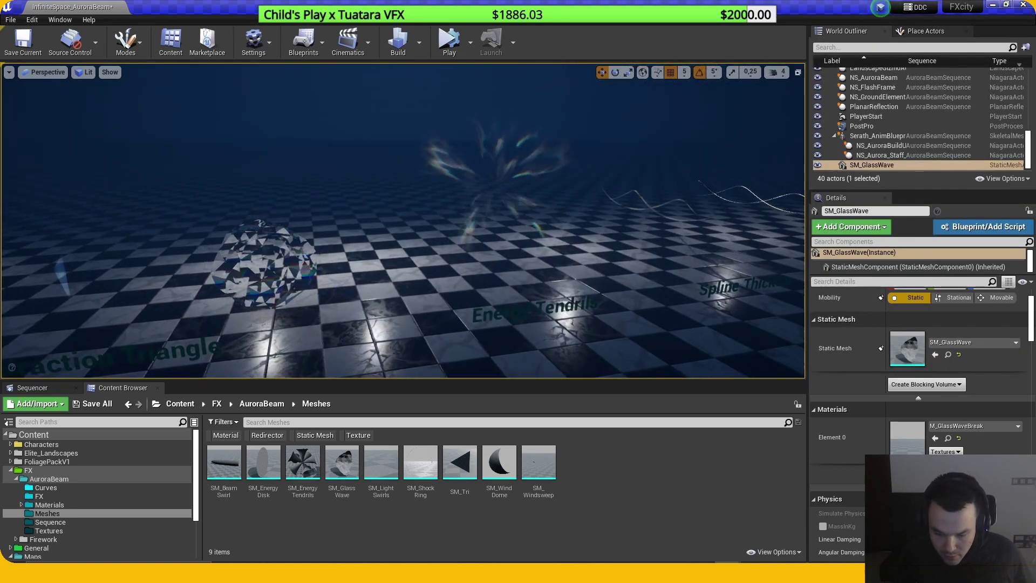
# Step: Go to the Energy Tendrils showcase, select the NS_InterpTest effect and shift it sideways
pyautogui.press('w')
pyautogui.moveTo(709, 358); pyautogui.dragTo(542, 284, button='right')
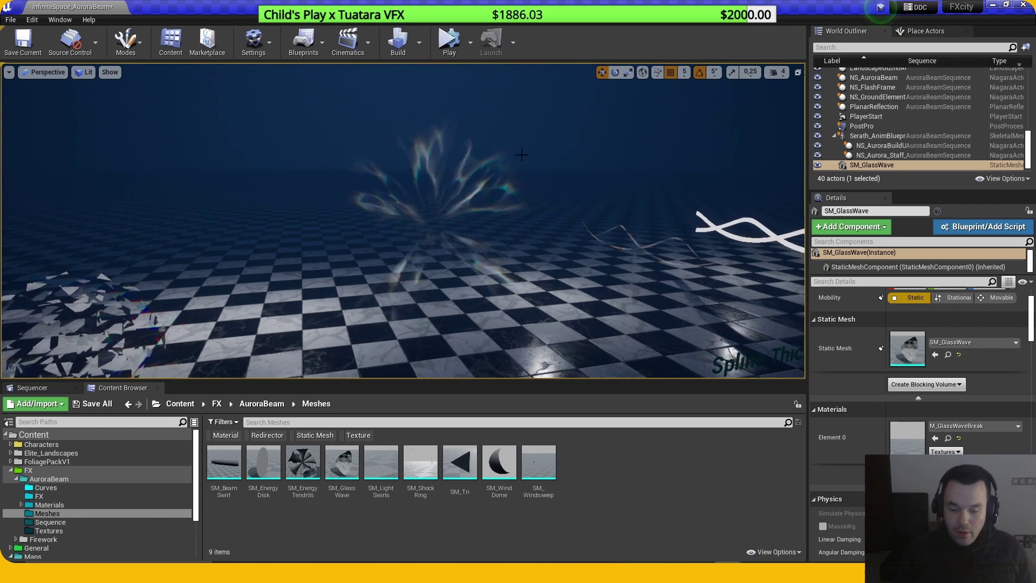
pyautogui.click(427, 225)
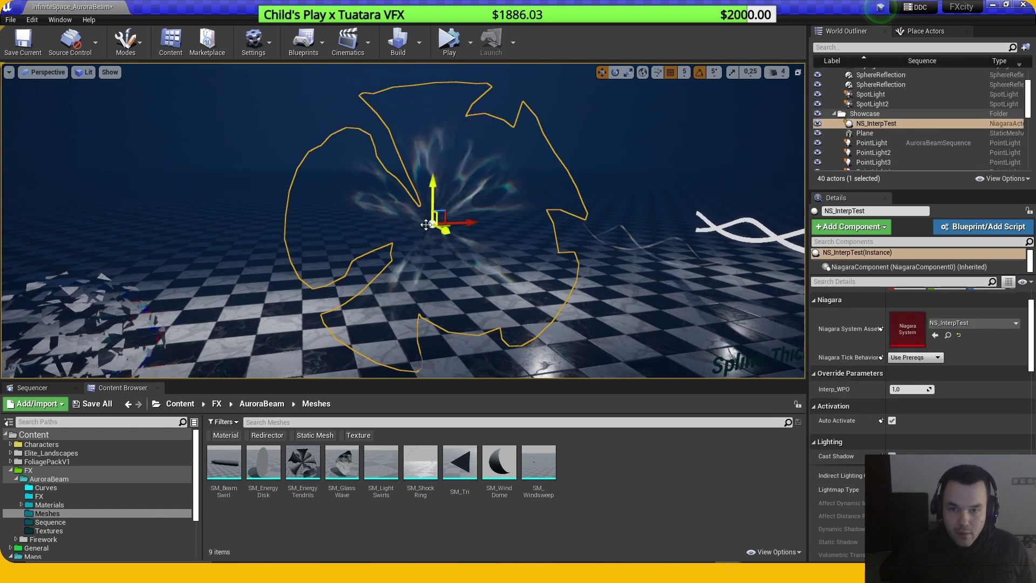
pyautogui.moveTo(467, 220); pyautogui.dragTo(498, 237)
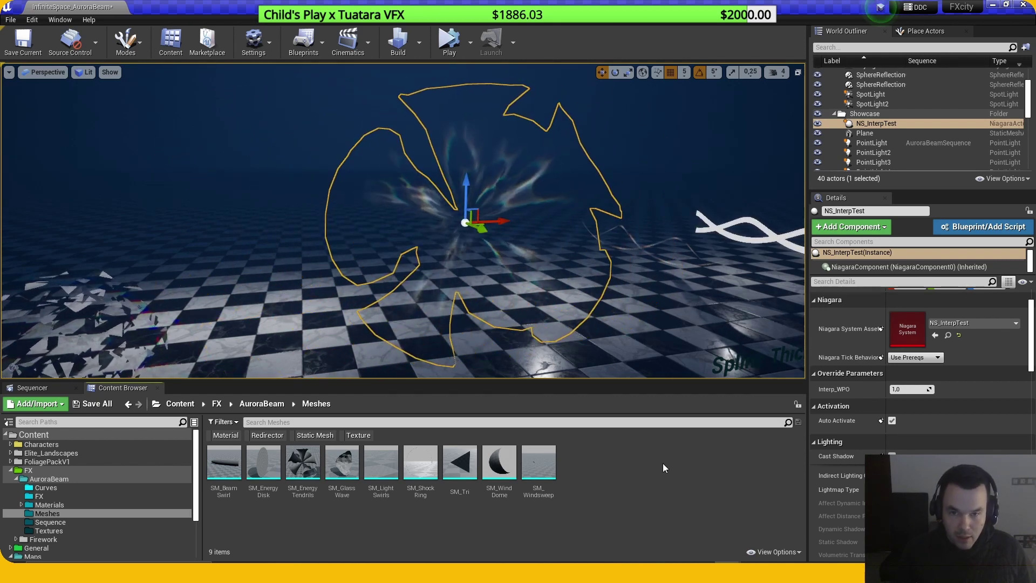
# Step: Open the SM_EnergyTendrils static mesh in a maximized editor and inspect its flared petals from several angles
pyautogui.doubleClick(311, 481)
pyautogui.click(963, 42)
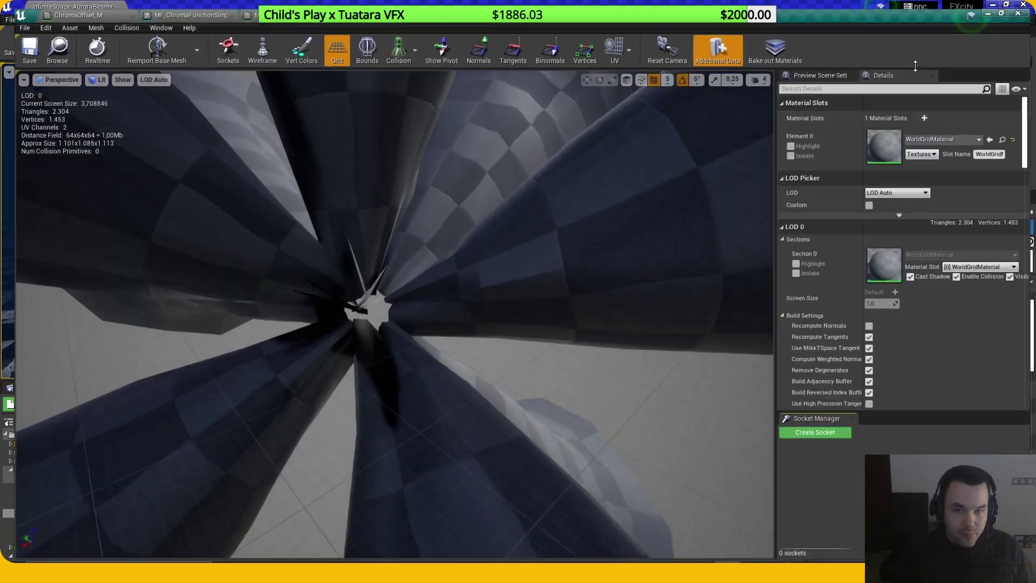
pyautogui.press('s')
pyautogui.moveTo(622, 241)
pyautogui.mouseDown(button='right')
pyautogui.moveTo(599, 237)
pyautogui.moveTo(631, 241)
pyautogui.moveTo(622, 242)
pyautogui.mouseUp(button='right')
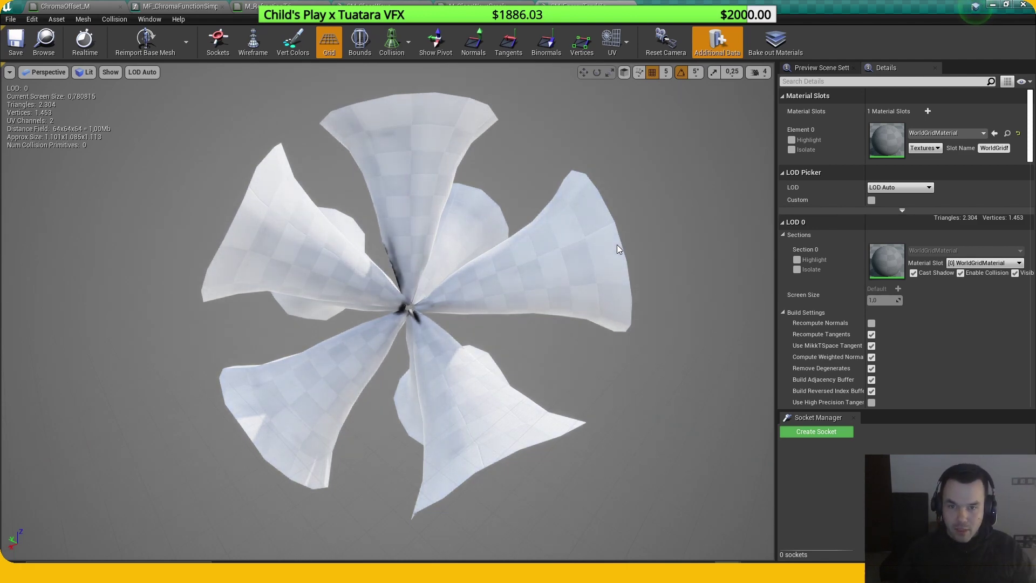
pyautogui.press('d')
pyautogui.moveTo(600, 242); pyautogui.dragTo(542, 253, button='right')
pyautogui.press('d')
pyautogui.press('s')
pyautogui.press('d')
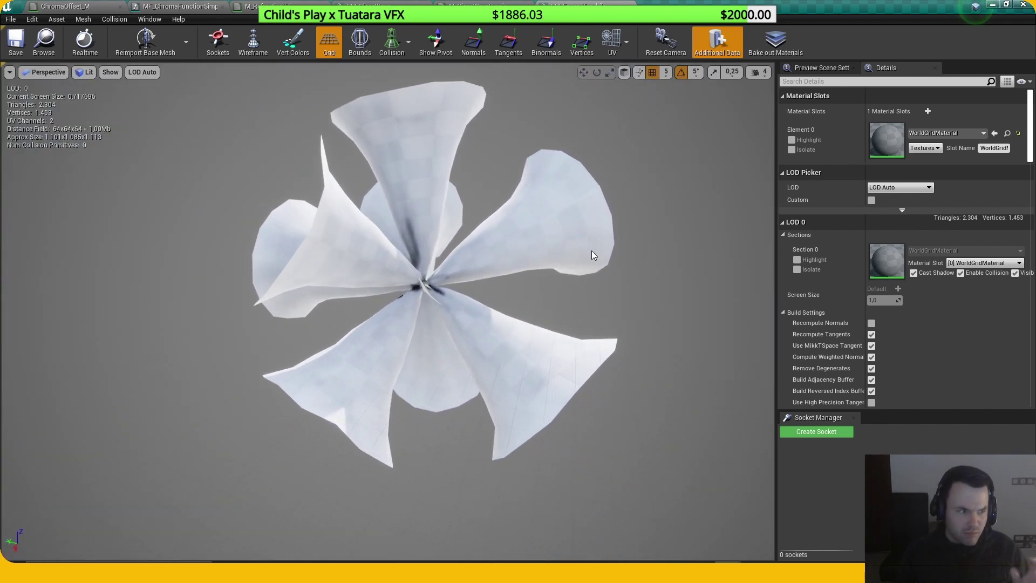
pyautogui.moveTo(646, 287)
pyautogui.mouseDown(button='right')
pyautogui.moveTo(648, 259)
pyautogui.moveTo(643, 280)
pyautogui.mouseUp(button='right')
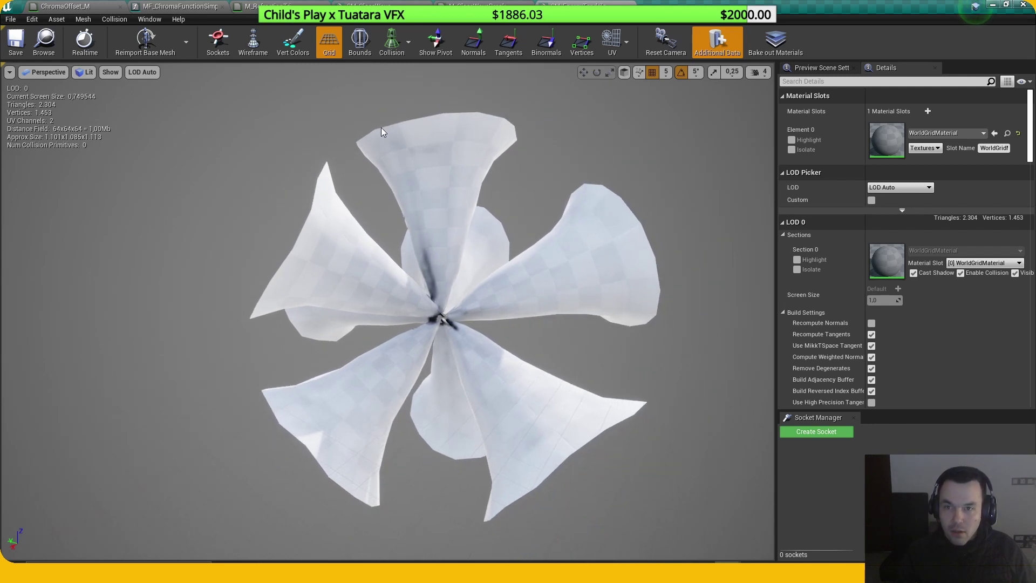
# Step: Display the tendril mesh's vertex colors, examine how they vary between petals, and minimize the mesh editor
pyautogui.moveTo(381, 132); pyautogui.dragTo(467, 181)
pyautogui.click(298, 50)
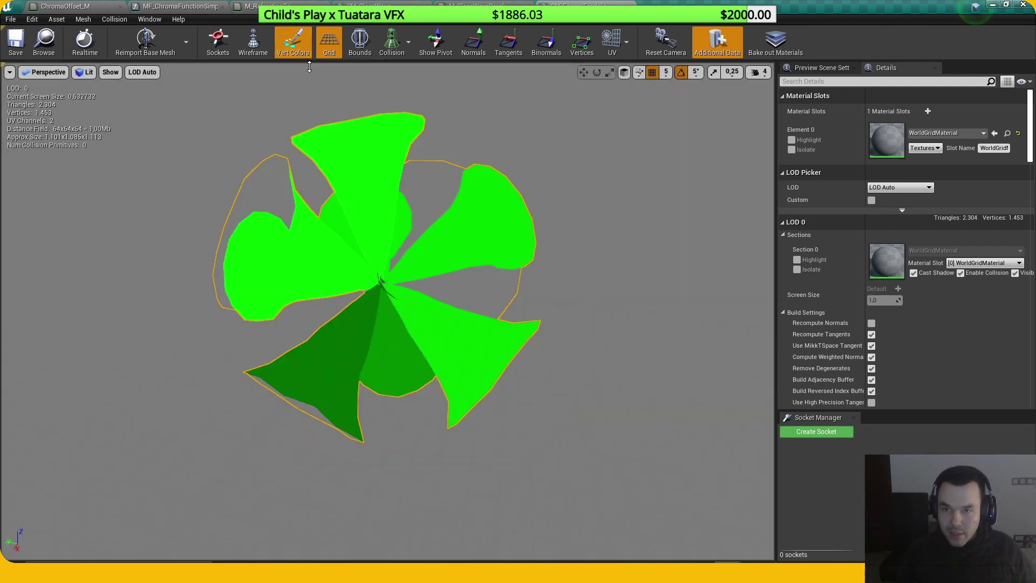
pyautogui.moveTo(309, 71); pyautogui.dragTo(373, 81)
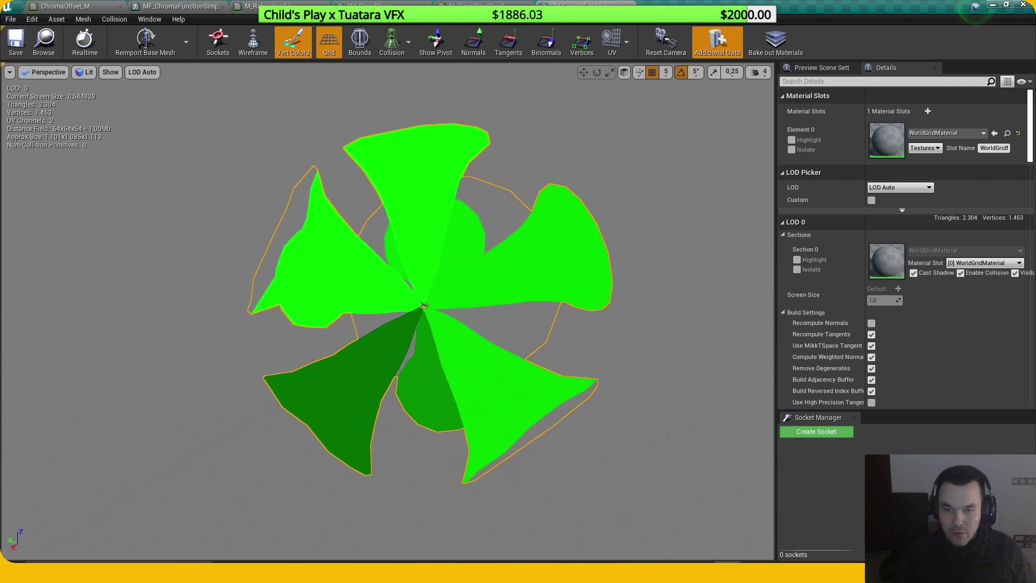
pyautogui.moveTo(475, 183); pyautogui.dragTo(477, 183)
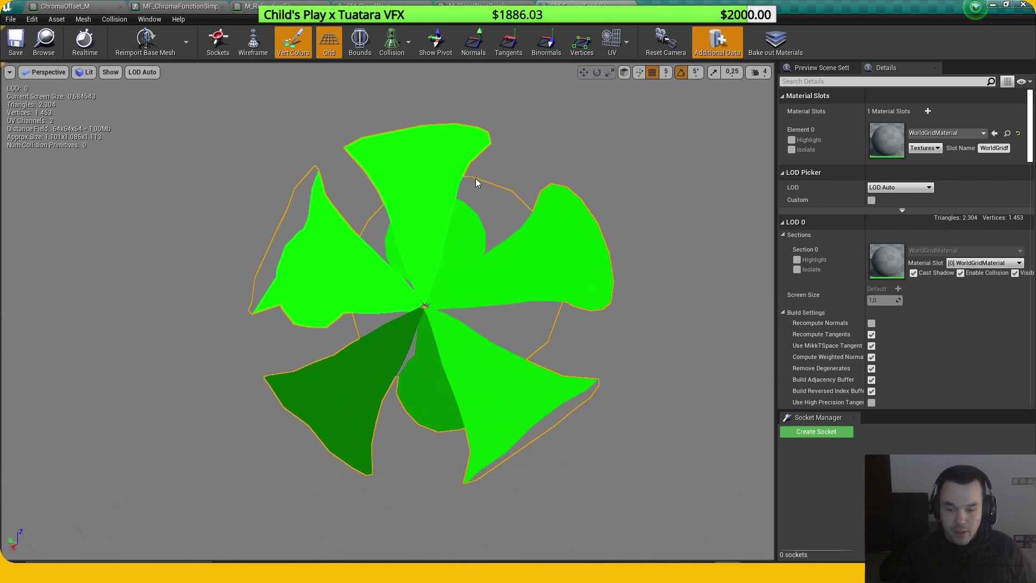
pyautogui.click(993, 5)
pyautogui.press('g')
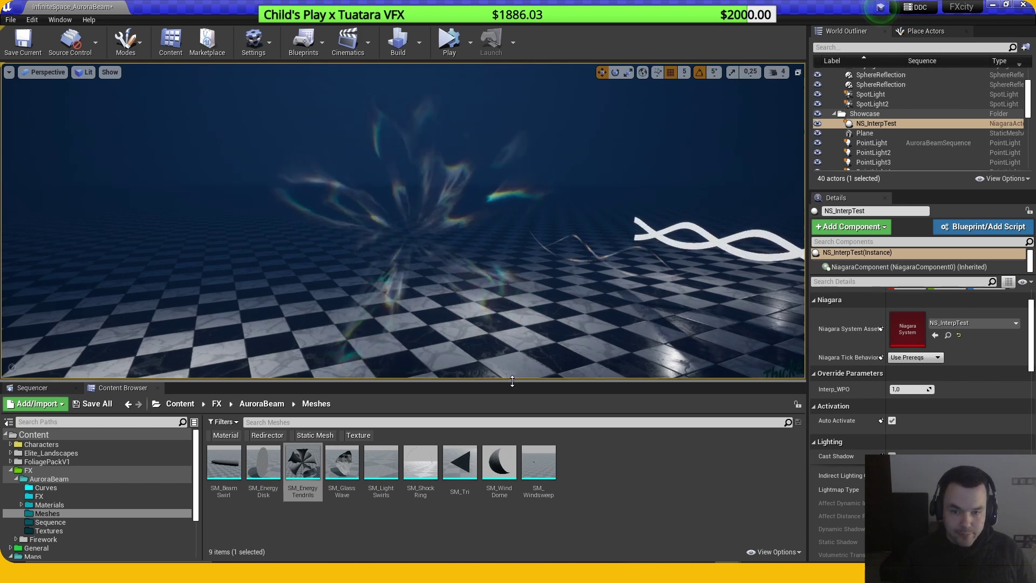
# Step: Enlarge the level viewport to view the animated energy tendrils closer, and make the Content Browser taller again
pyautogui.moveTo(502, 383); pyautogui.dragTo(502, 450)
pyautogui.scroll(3, 532, 284)
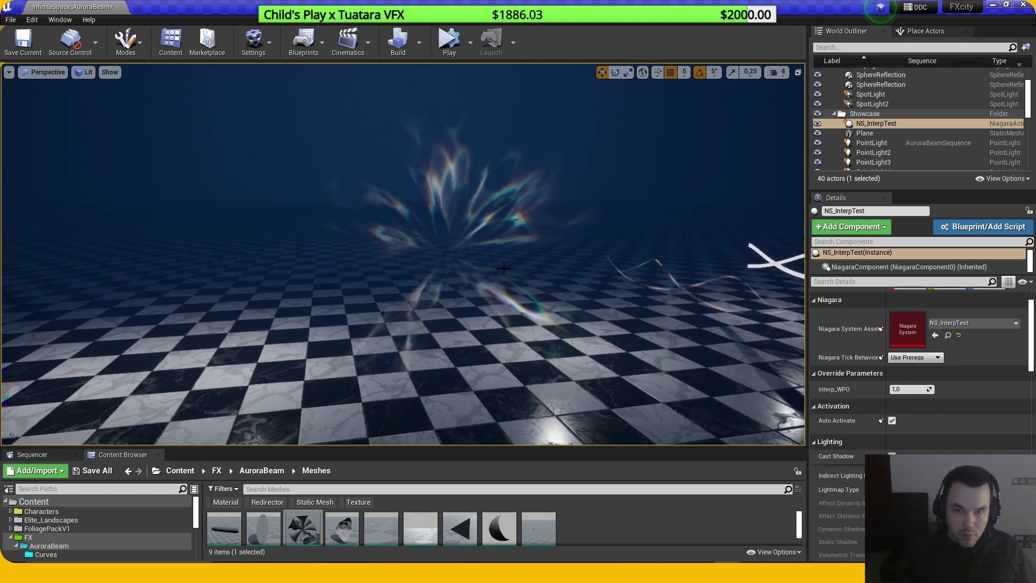
pyautogui.press('g')
pyautogui.moveTo(487, 448); pyautogui.dragTo(487, 389)
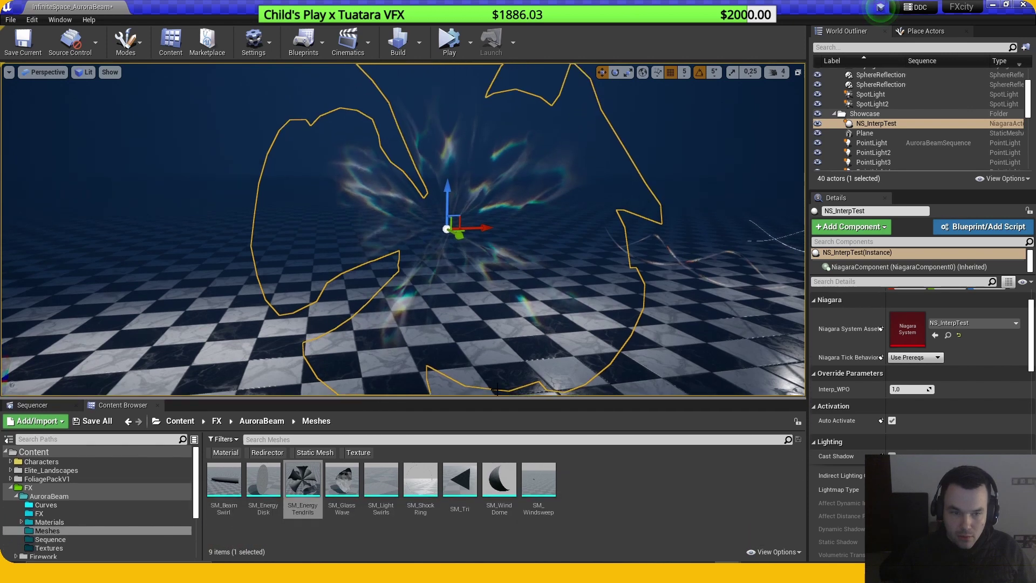
# Step: Open the M_InwardEnergyTendrils material from the AuroraBeam Materials folder and survey its full node graph
pyautogui.click(95, 515)
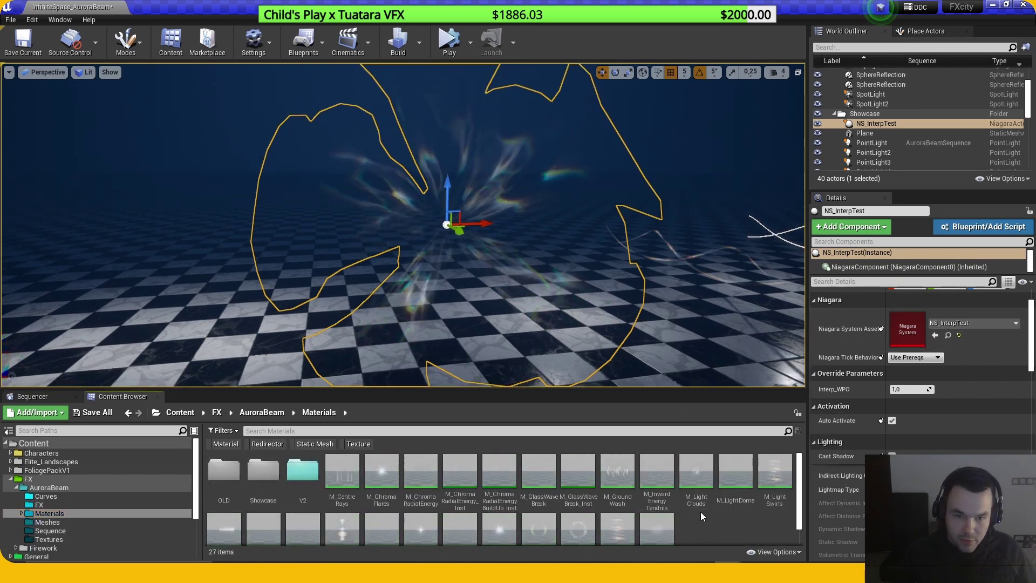
pyautogui.click(662, 494)
pyautogui.doubleClick(666, 498)
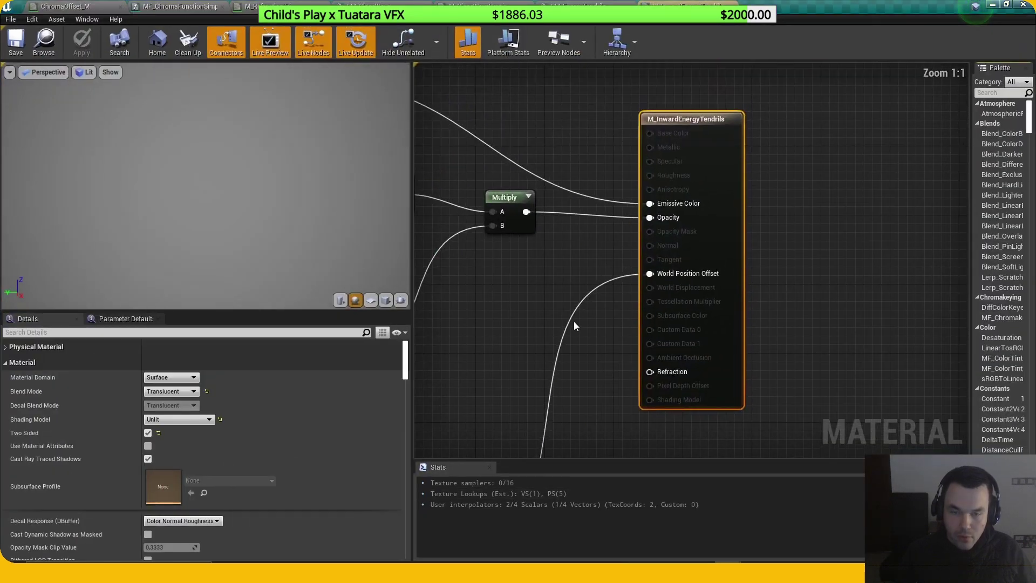
pyautogui.scroll(-4, 574, 323)
pyautogui.moveTo(541, 347); pyautogui.dragTo(765, 341, button='right')
pyautogui.click(715, 371)
pyautogui.scroll(-2, 715, 371)
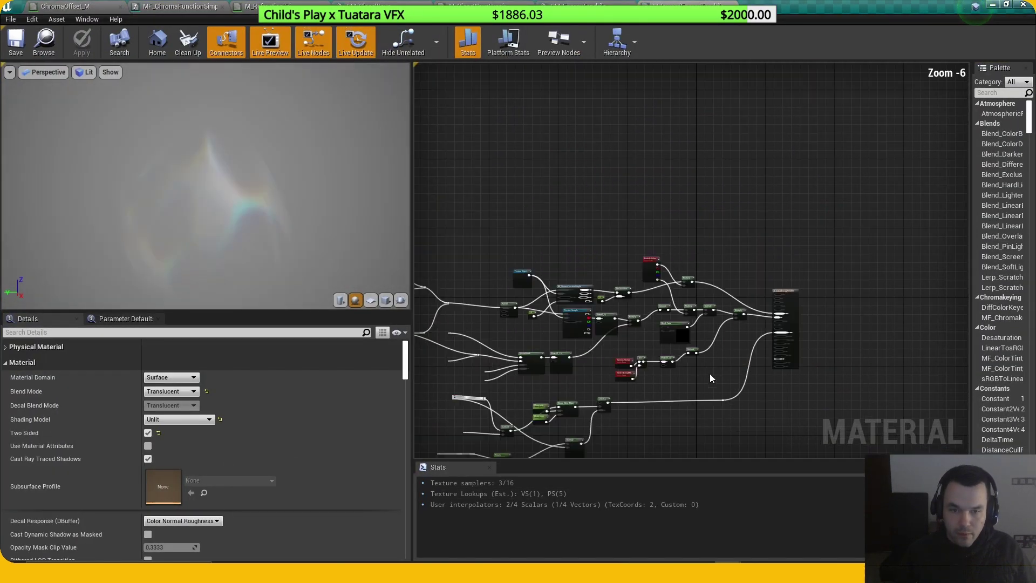
pyautogui.moveTo(682, 384); pyautogui.dragTo(794, 374, button='right')
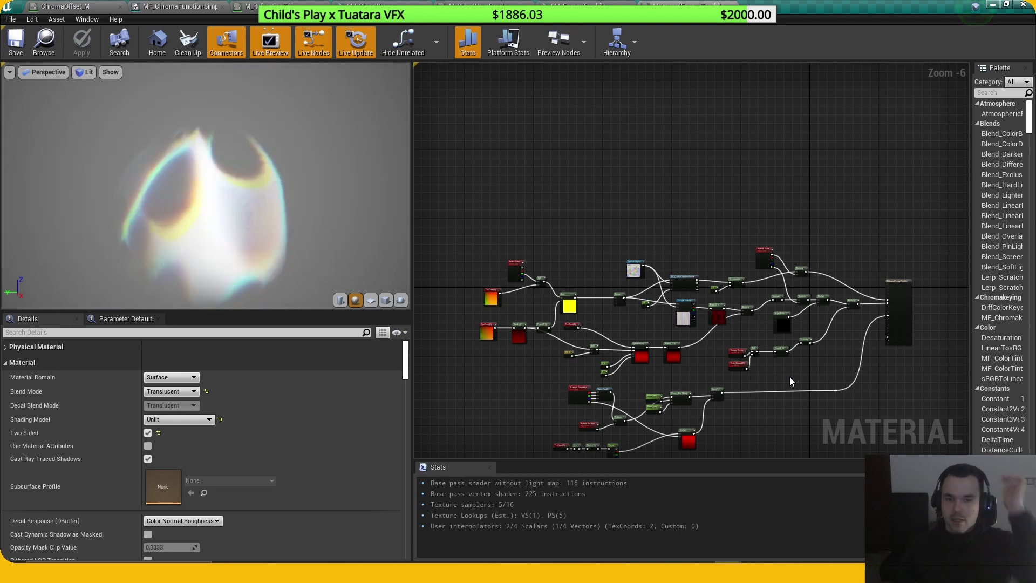
pyautogui.moveTo(691, 372); pyautogui.dragTo(719, 326, button='right')
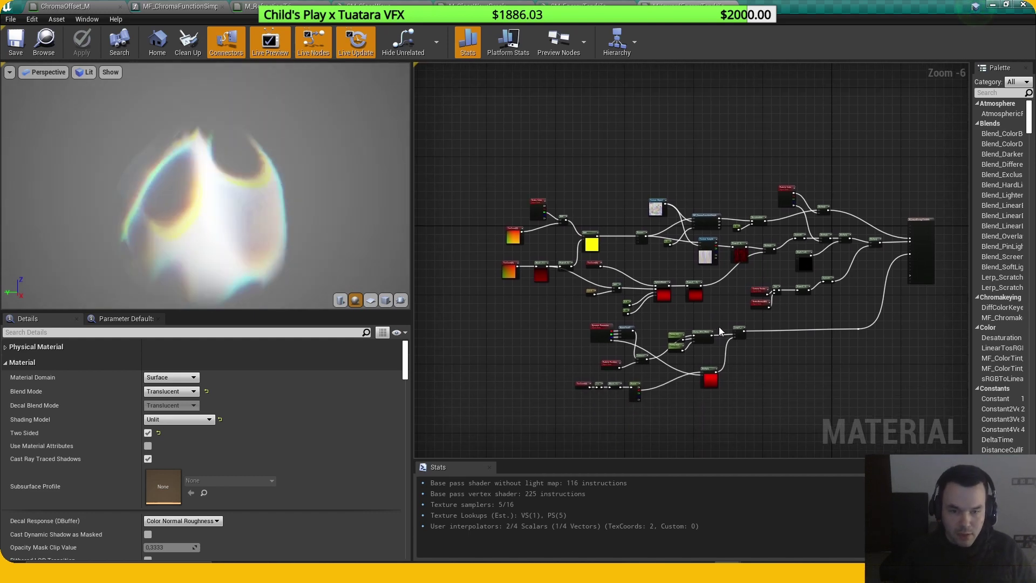
# Step: Examine the node branch feeding World Position Offset and select it from the Dynamic Parameter and TexCoord nodes through the Lerp
pyautogui.scroll(1, 719, 326)
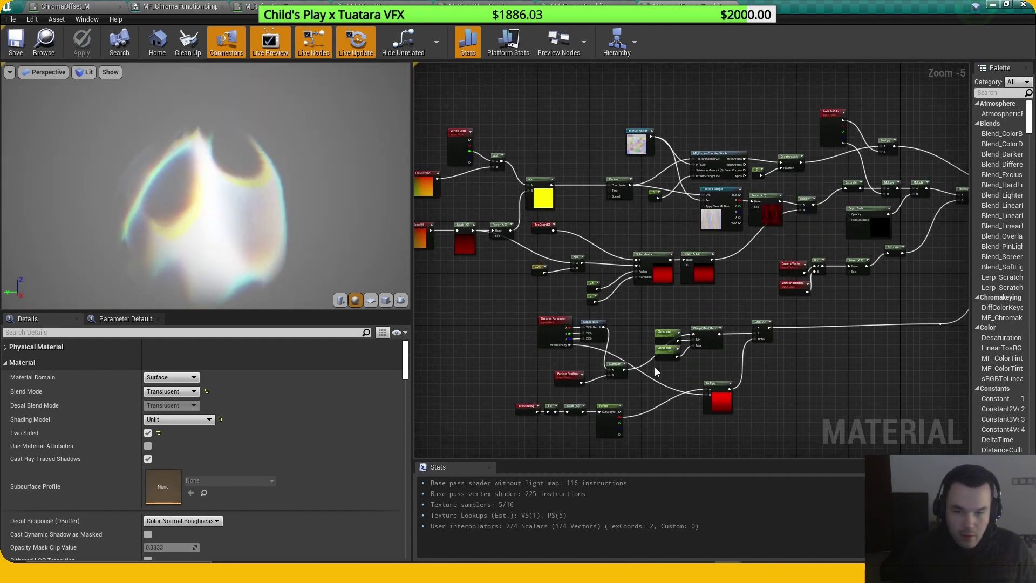
pyautogui.scroll(1, 565, 351)
pyautogui.moveTo(571, 354); pyautogui.dragTo(535, 306, button='right')
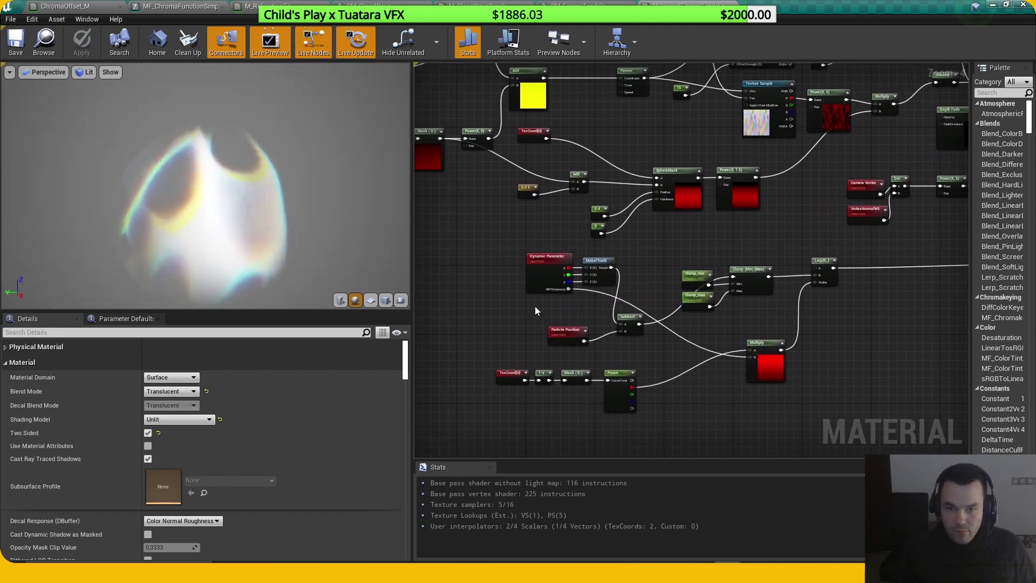
pyautogui.moveTo(749, 324); pyautogui.dragTo(639, 313, button='right')
pyautogui.scroll(-2, 580, 316)
pyautogui.scroll(1, 580, 316)
pyautogui.scroll(1, 532, 303)
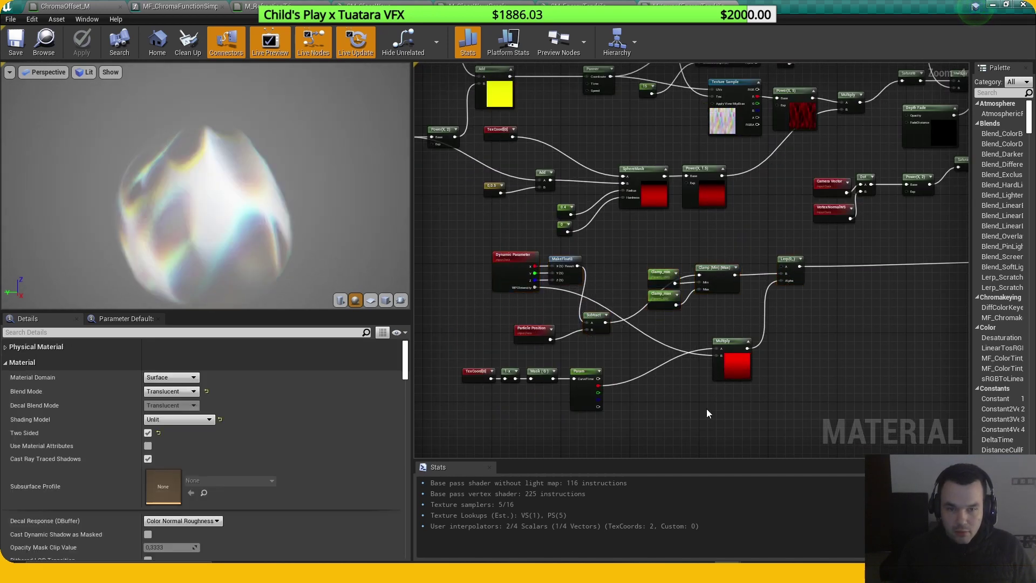
pyautogui.moveTo(445, 419); pyautogui.dragTo(817, 259)
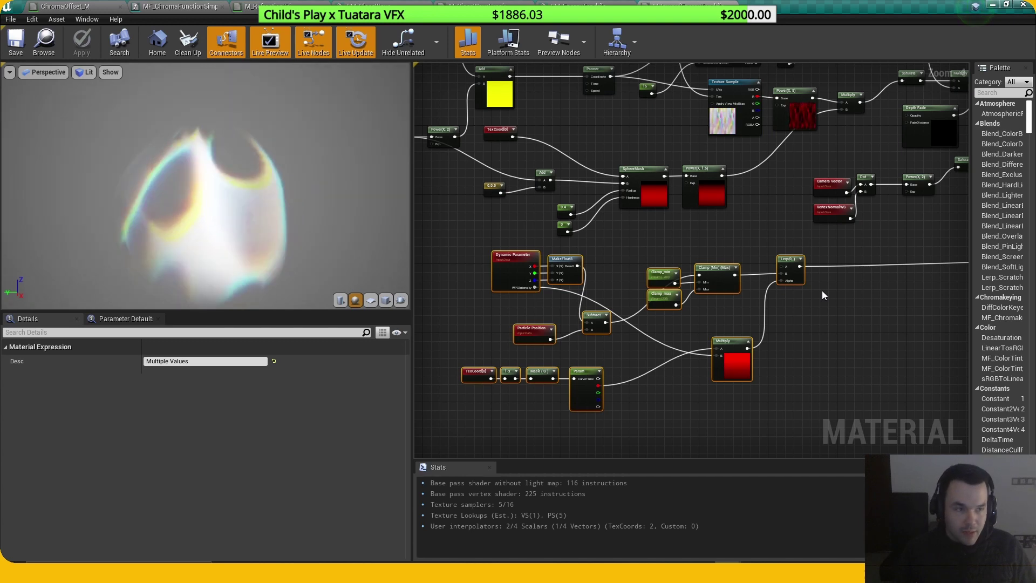
pyautogui.moveTo(622, 278); pyautogui.dragTo(664, 270, button='right')
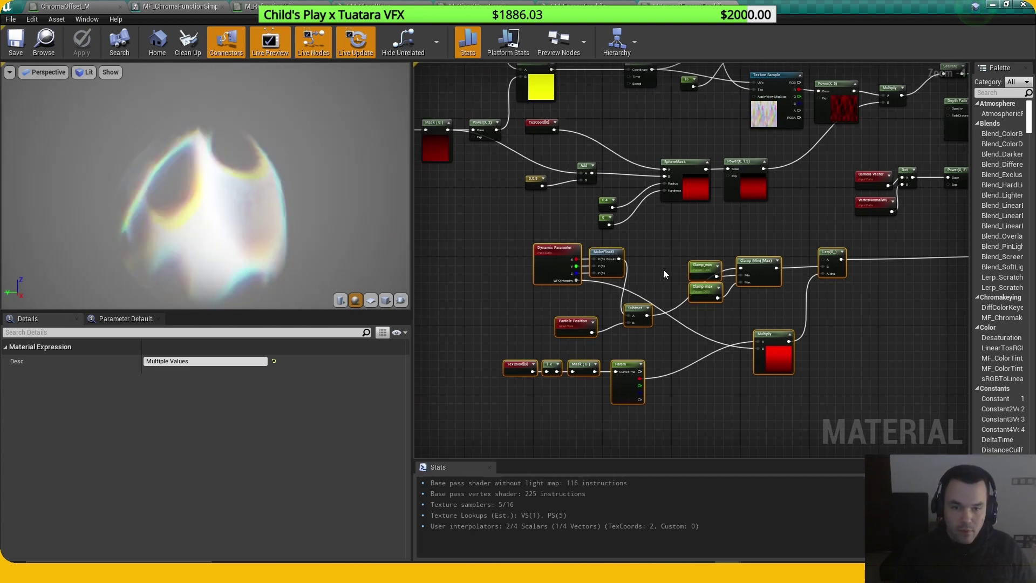
pyautogui.scroll(2, 575, 322)
# Step: Inspect the Dynamic Parameter node's X, Y, Z and WPOIntensity settings and the neighbouring Particle Position, Subtract and Clamp nodes
pyautogui.click(524, 271)
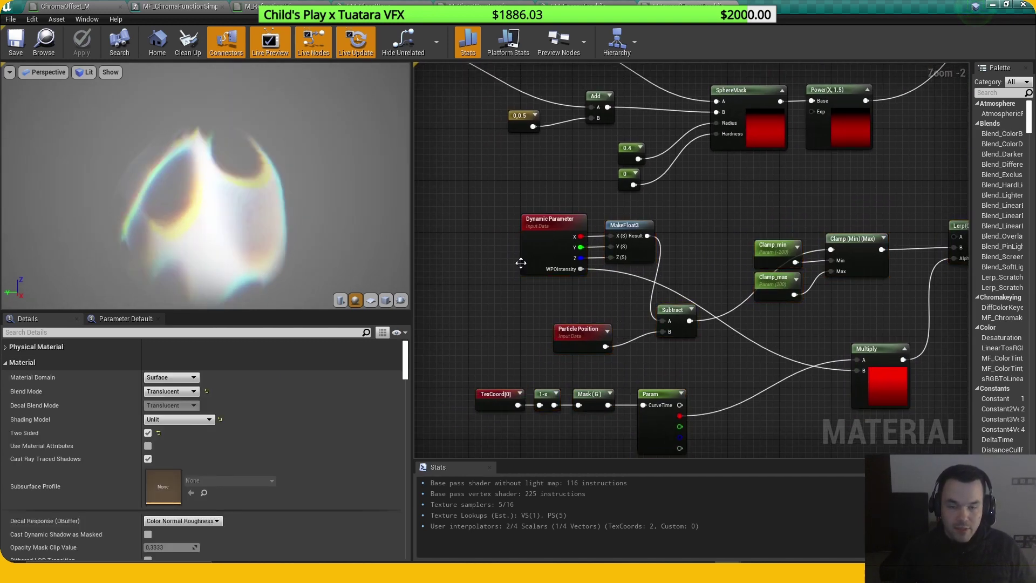
pyautogui.scroll(1, 521, 263)
pyautogui.click(529, 262)
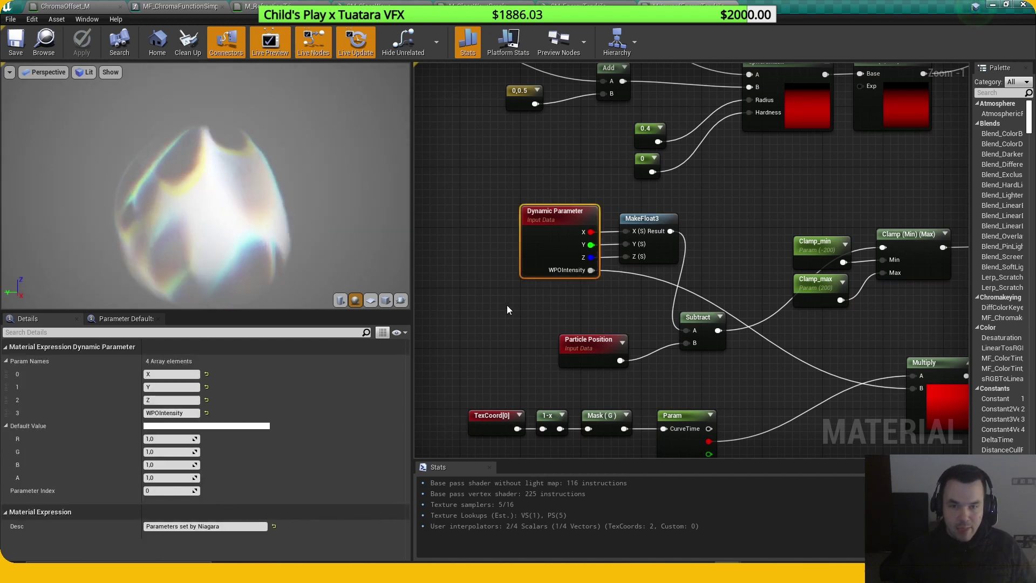
pyautogui.click(506, 306)
pyautogui.click(523, 273)
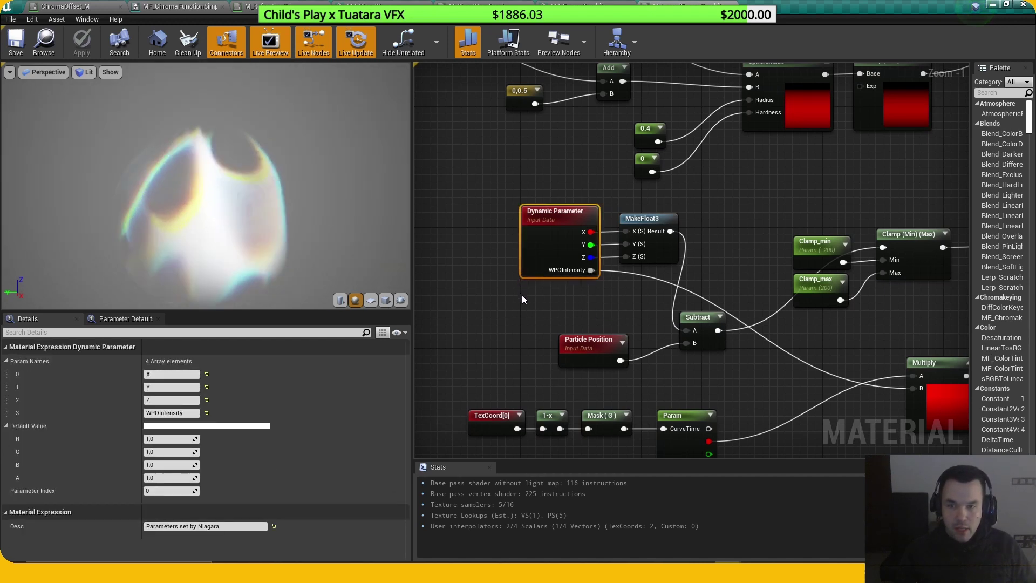
pyautogui.click(523, 297)
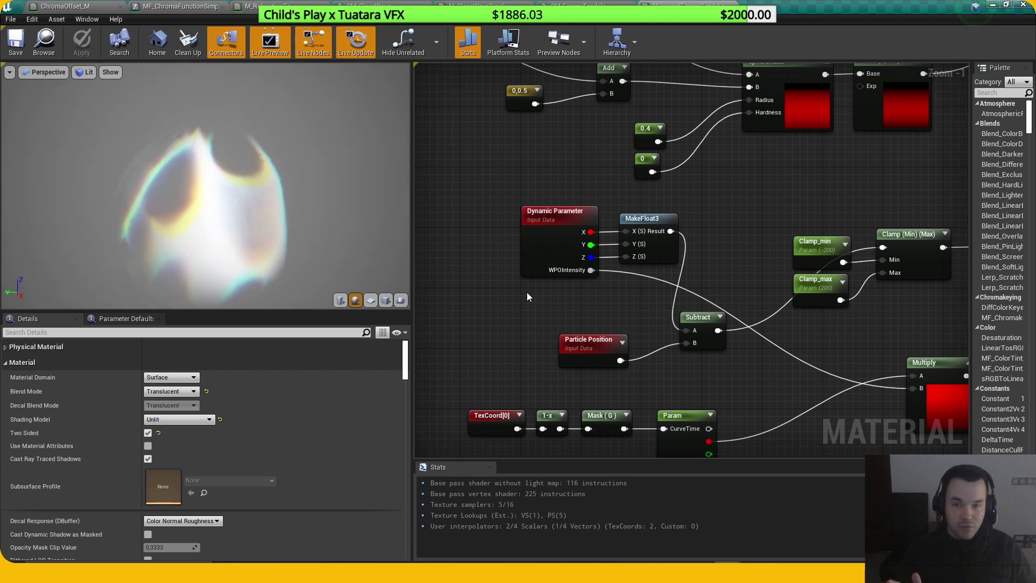
pyautogui.moveTo(818, 394); pyautogui.dragTo(781, 379, button='right')
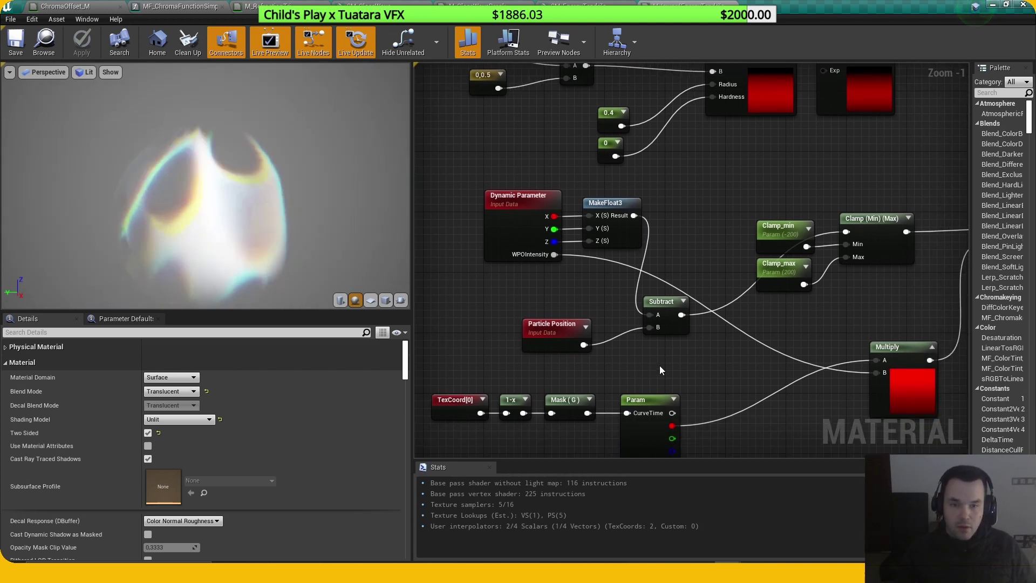
# Step: Trace the World Position Offset branch from Particle Position and Subtract through the clamp to the Multiply and Lerp nodes
pyautogui.click(540, 346)
pyautogui.click(675, 363)
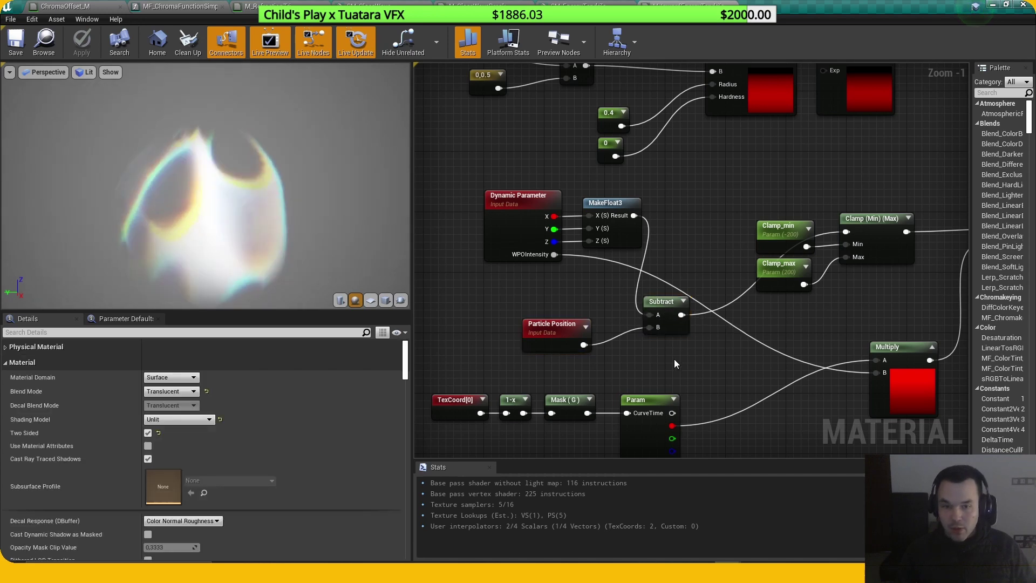
pyautogui.scroll(-1, 674, 359)
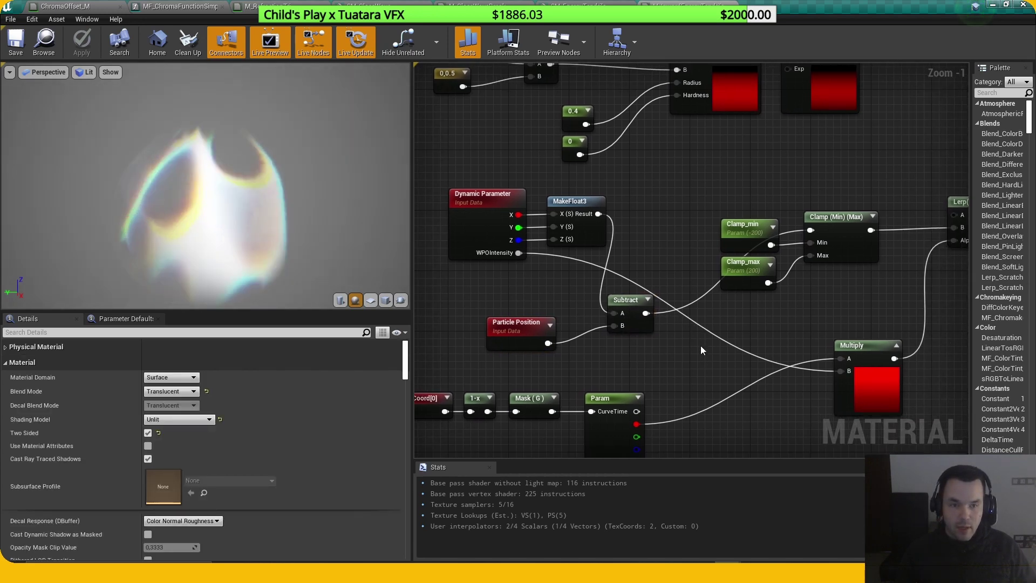
pyautogui.moveTo(835, 311)
pyautogui.mouseDown()
pyautogui.moveTo(753, 246)
pyautogui.moveTo(824, 296)
pyautogui.mouseUp()
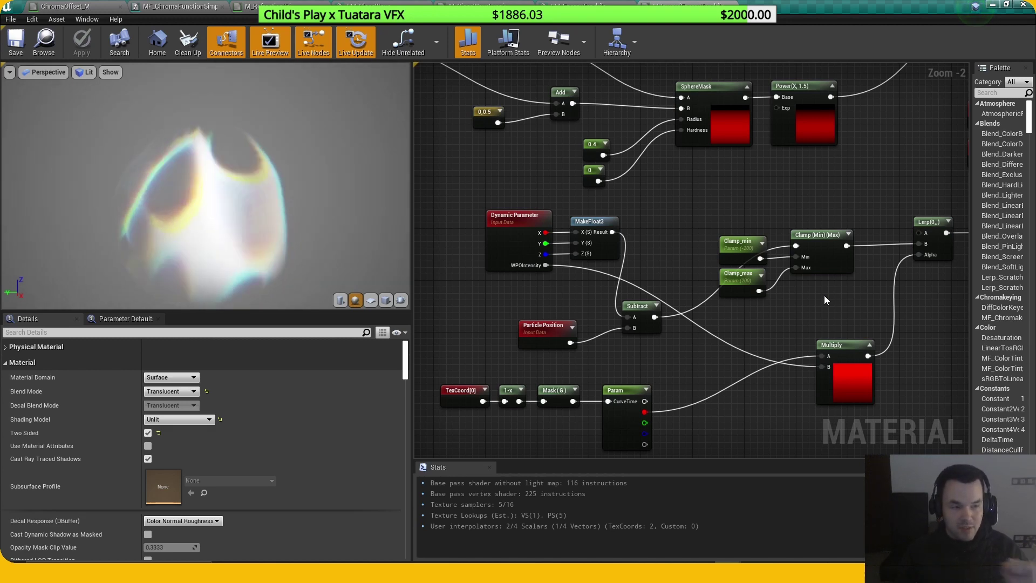
pyautogui.moveTo(824, 296); pyautogui.dragTo(832, 281, button='right')
pyautogui.moveTo(729, 411); pyautogui.dragTo(752, 365, button='right')
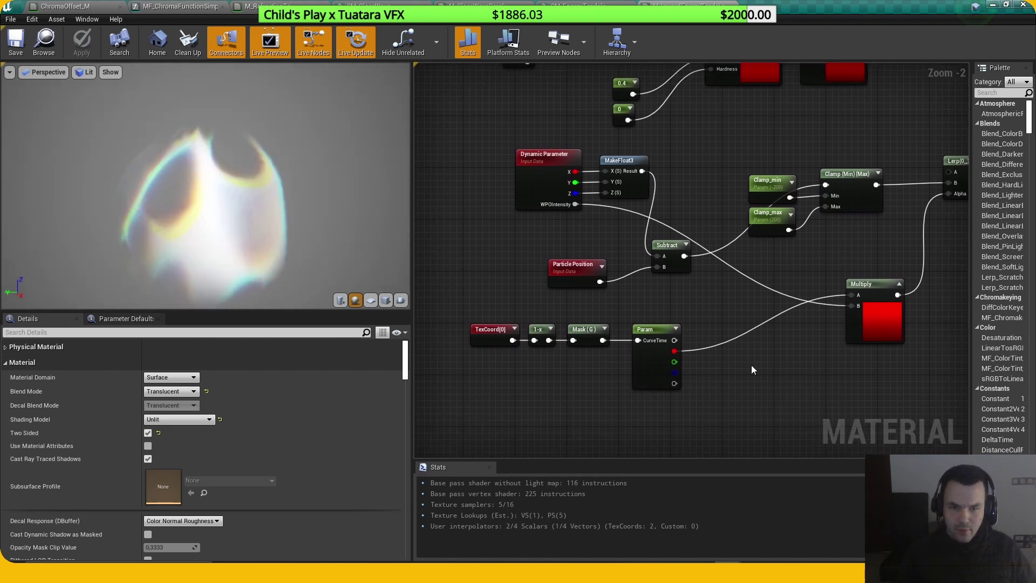
# Step: Expand the Param curve node's preview and examine how the TexCoord gradient runs through it into the Multiply node
pyautogui.click(659, 383)
pyautogui.click(676, 329)
pyautogui.click(770, 384)
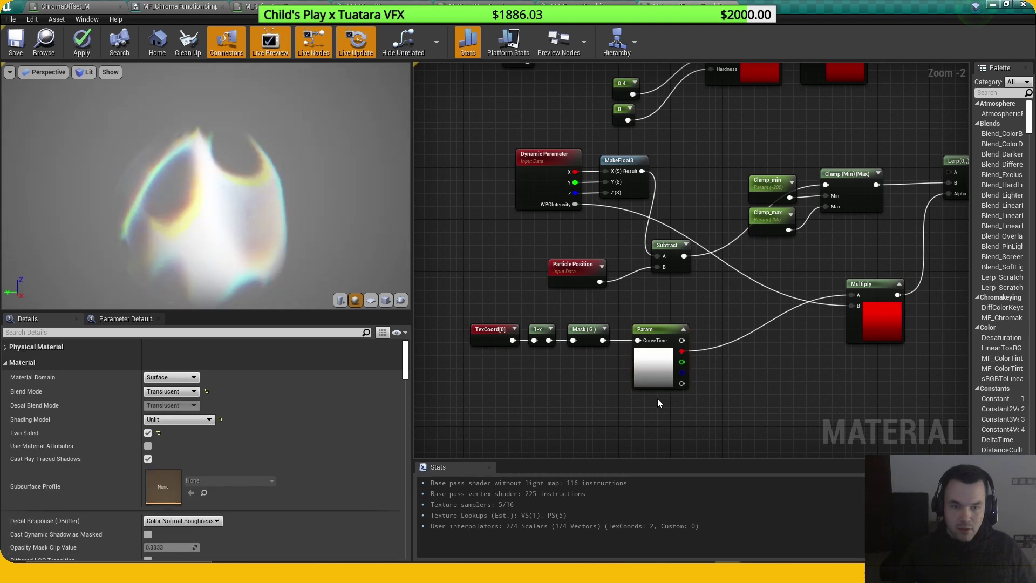
pyautogui.scroll(2, 652, 386)
pyautogui.scroll(-1, 562, 386)
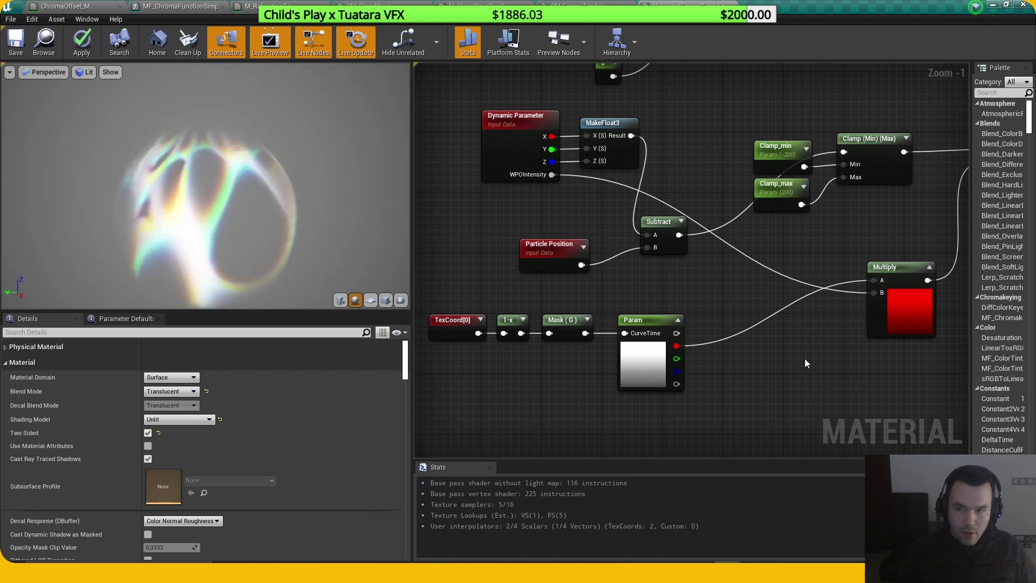
pyautogui.moveTo(859, 382); pyautogui.dragTo(793, 386, button='right')
pyautogui.scroll(-1, 825, 385)
pyautogui.scroll(-1, 874, 294)
pyautogui.moveTo(874, 293); pyautogui.dragTo(856, 313, button='right')
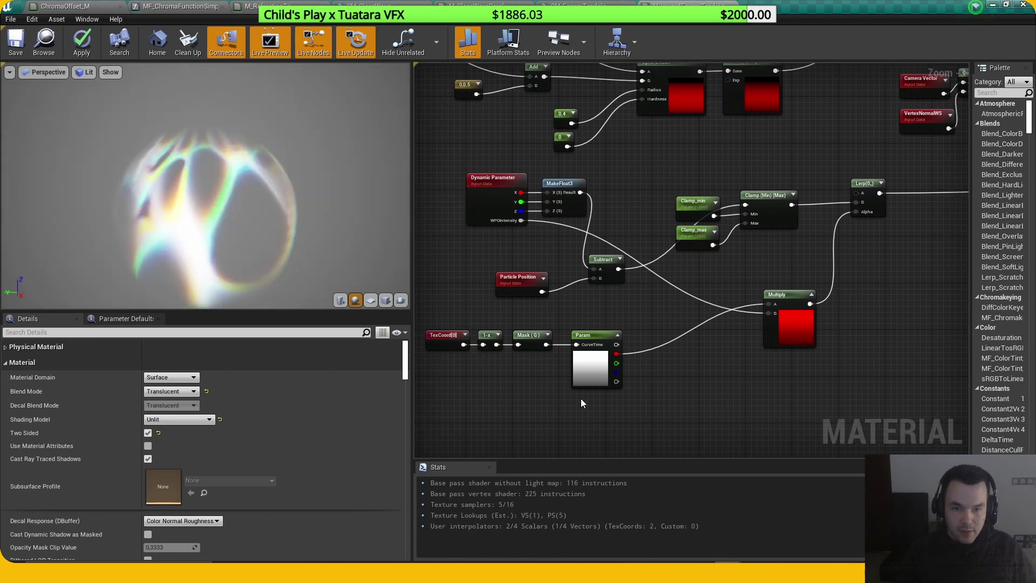
pyautogui.moveTo(432, 393); pyautogui.dragTo(662, 400)
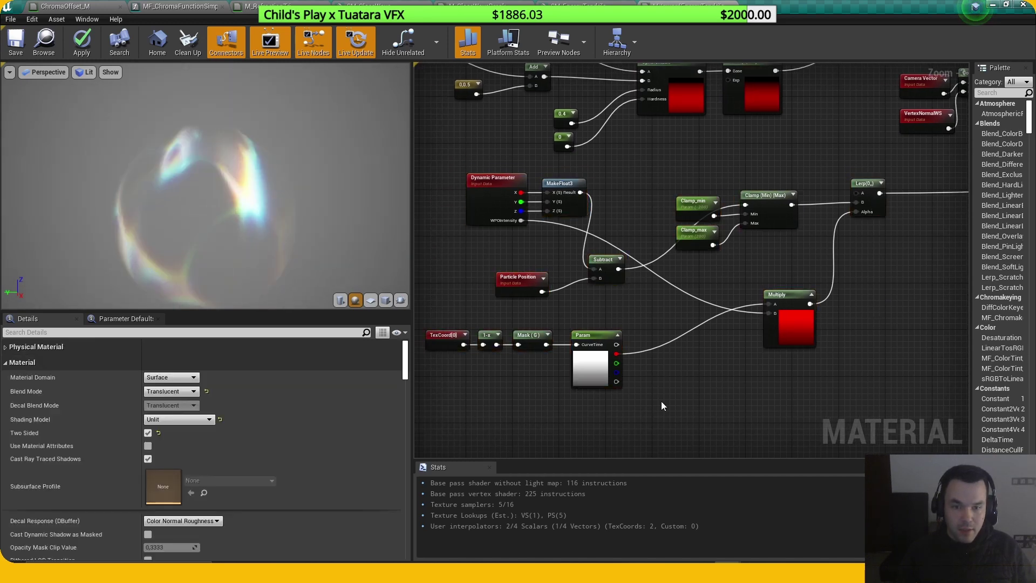
# Step: Open the C_TendrilMask curve from the Param node and shift its black key to about -0.07 and grey key to about 0.37
pyautogui.click(586, 382)
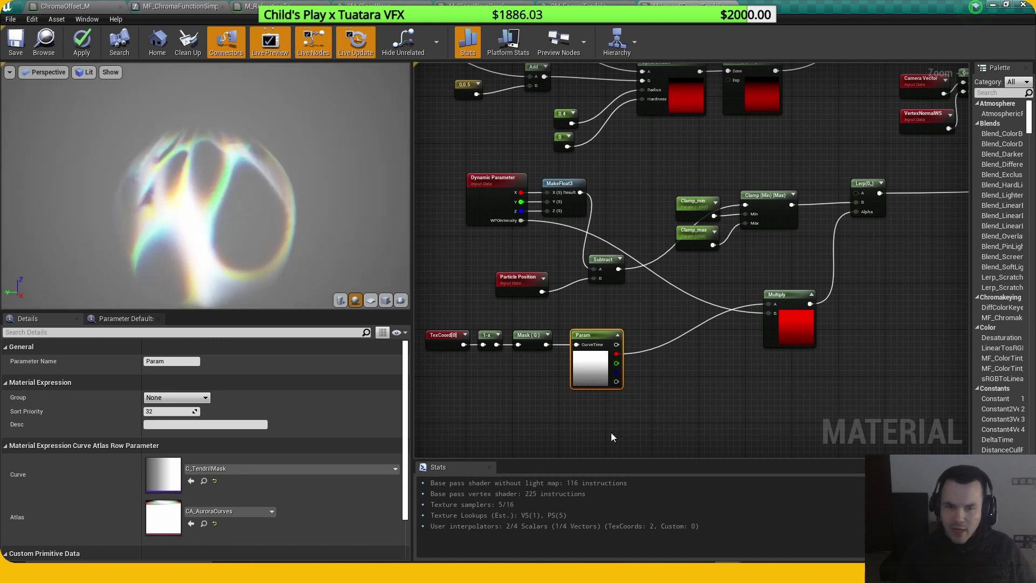
pyautogui.click(552, 425)
pyautogui.doubleClick(592, 379)
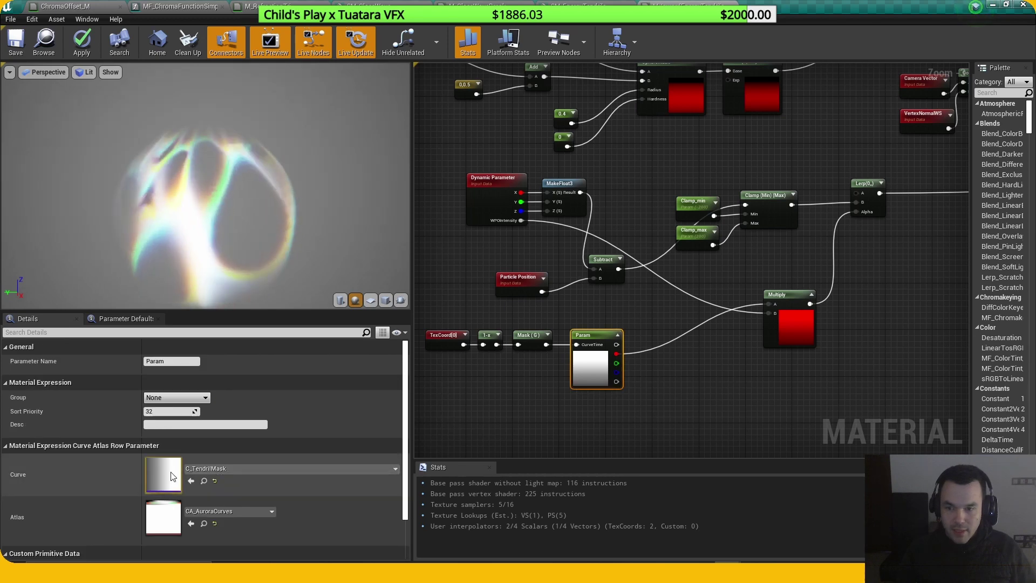
pyautogui.moveTo(480, 51); pyautogui.dragTo(521, 51)
pyautogui.moveTo(299, 51)
pyautogui.mouseDown()
pyautogui.moveTo(358, 53)
pyautogui.moveTo(309, 52)
pyautogui.mouseUp()
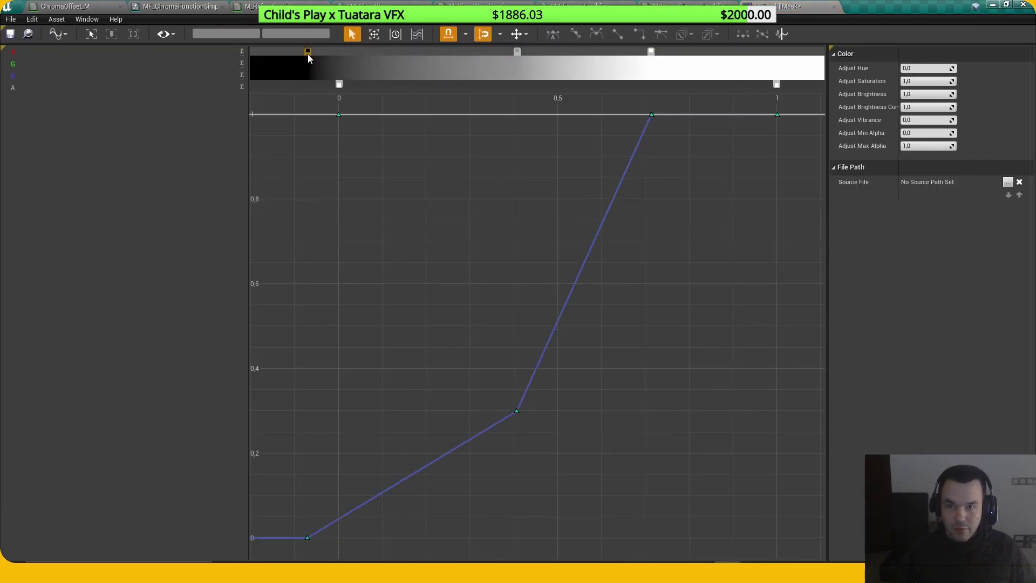
pyautogui.moveTo(518, 51); pyautogui.dragTo(502, 52)
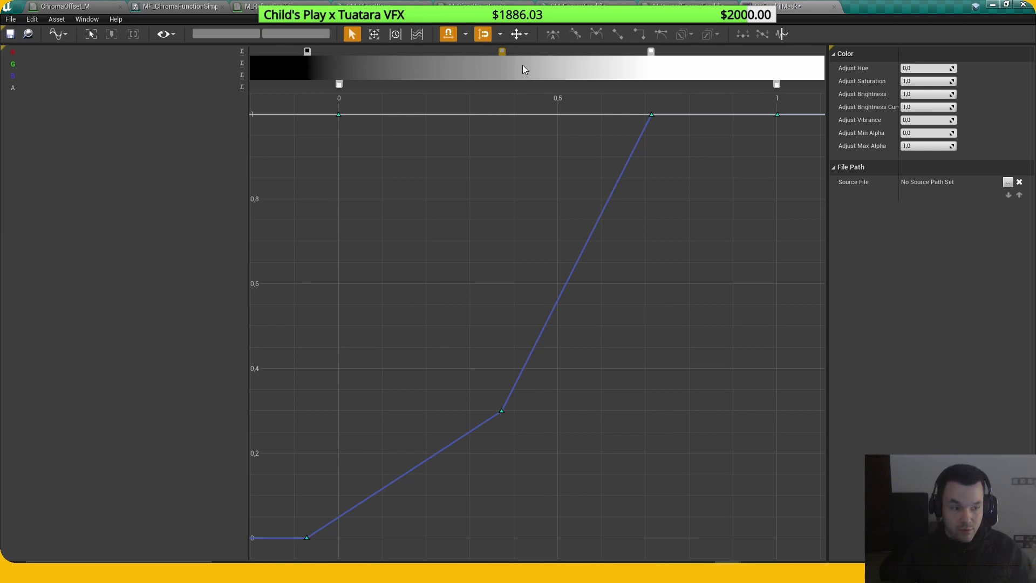
# Step: Return to the level editor, open the NS_InterpTest Niagara system and inspect its Dynamic Material Parameters module
pyautogui.click(993, 5)
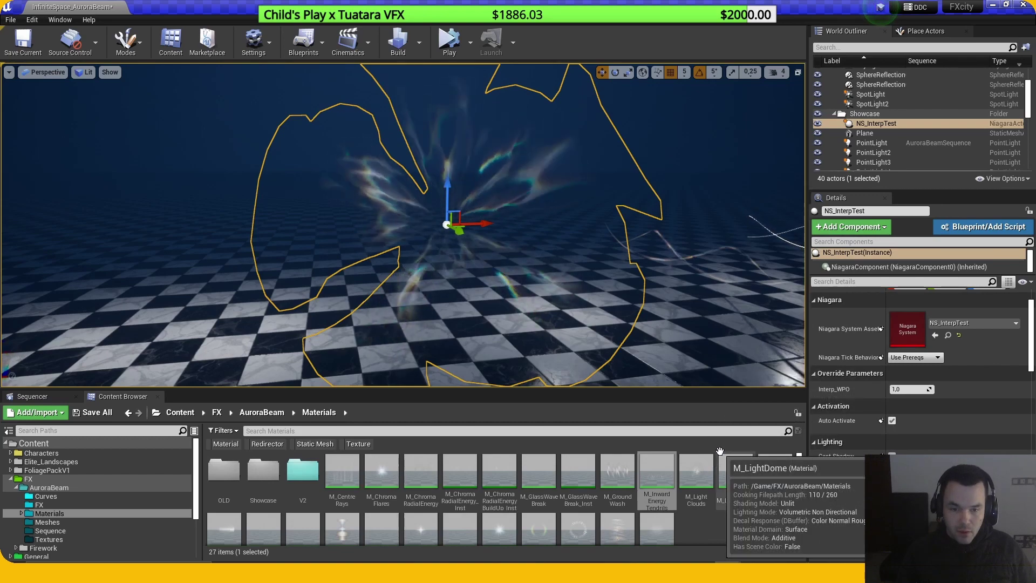
pyautogui.doubleClick(908, 329)
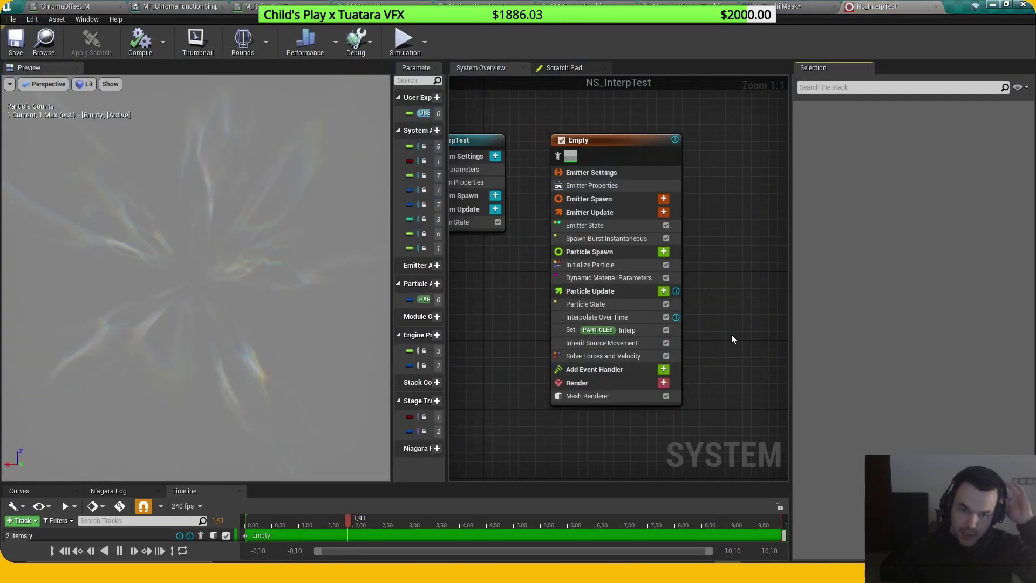
pyautogui.click(593, 282)
pyautogui.moveTo(726, 311); pyautogui.dragTo(692, 309, button='right')
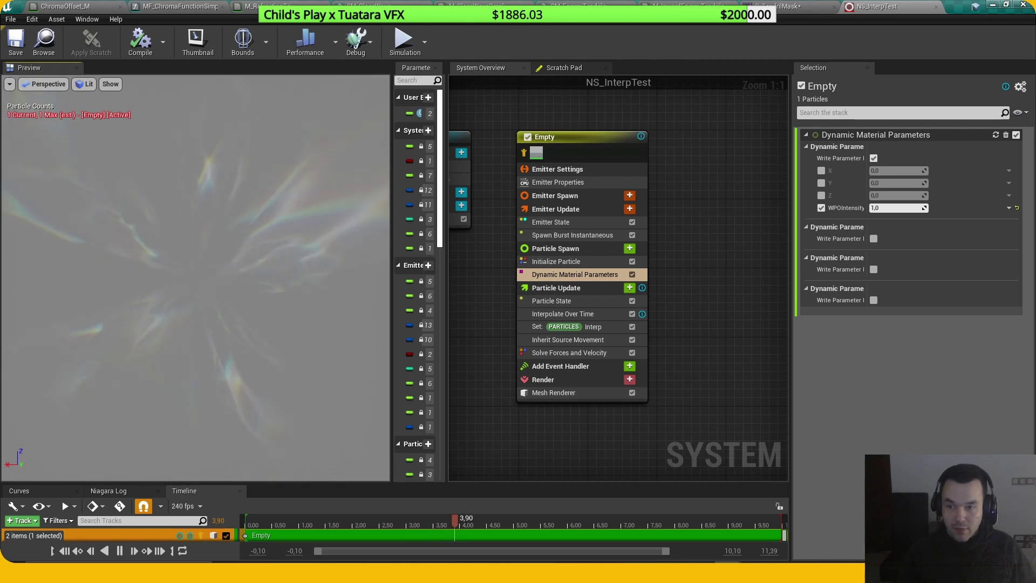
pyautogui.moveTo(755, 341); pyautogui.dragTo(756, 327, button='right')
# Step: Compare the settings of the Interpolate Over Time module with those of the Set Particles Interp module
pyautogui.click(600, 300)
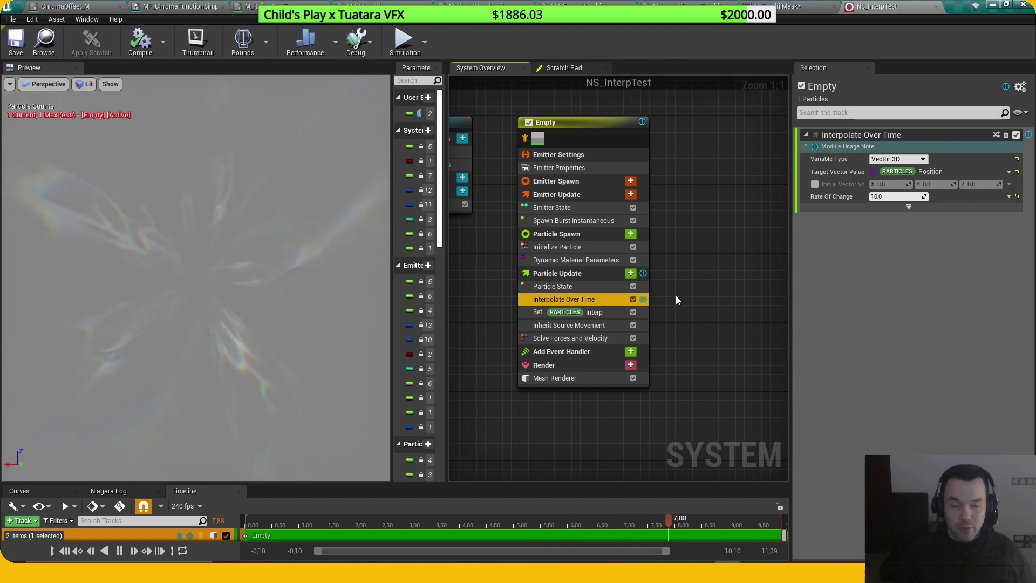
pyautogui.click(603, 317)
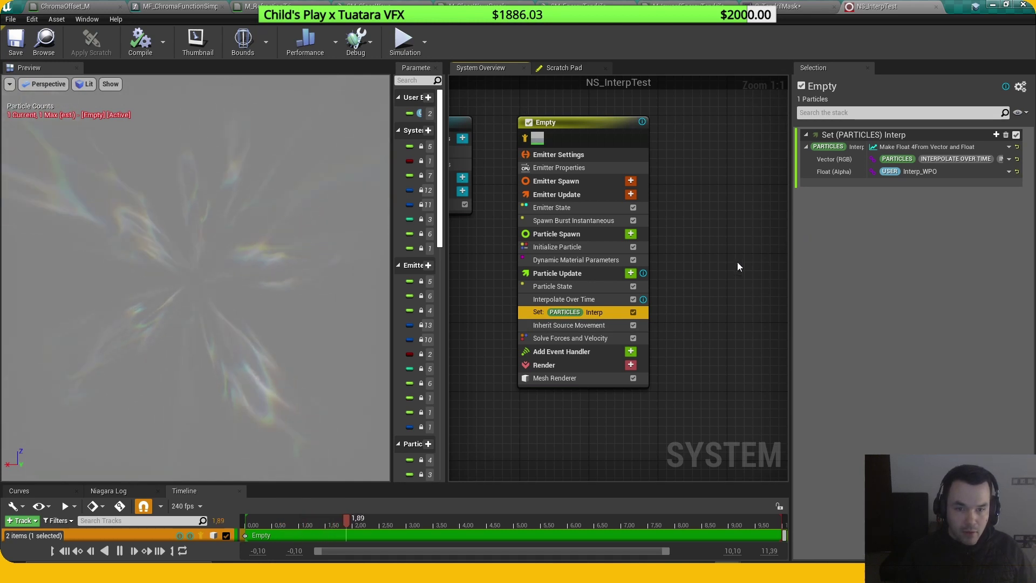
pyautogui.click(578, 299)
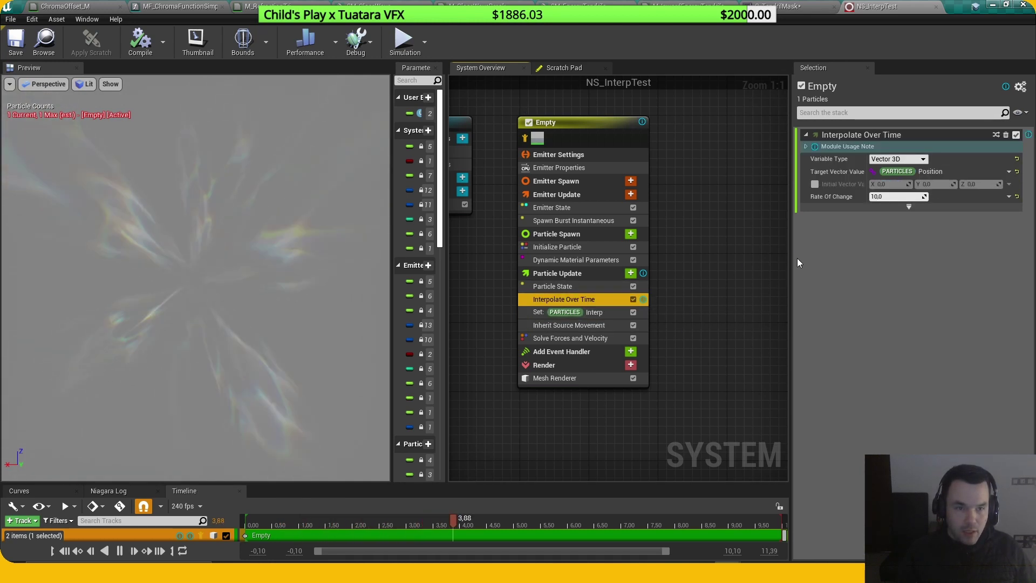
# Step: Widen the module details area, enable Show Parameter Writes, and expand the advanced inputs of Interpolate Over Time
pyautogui.moveTo(790, 258); pyautogui.dragTo(765, 257)
pyautogui.click(1024, 113)
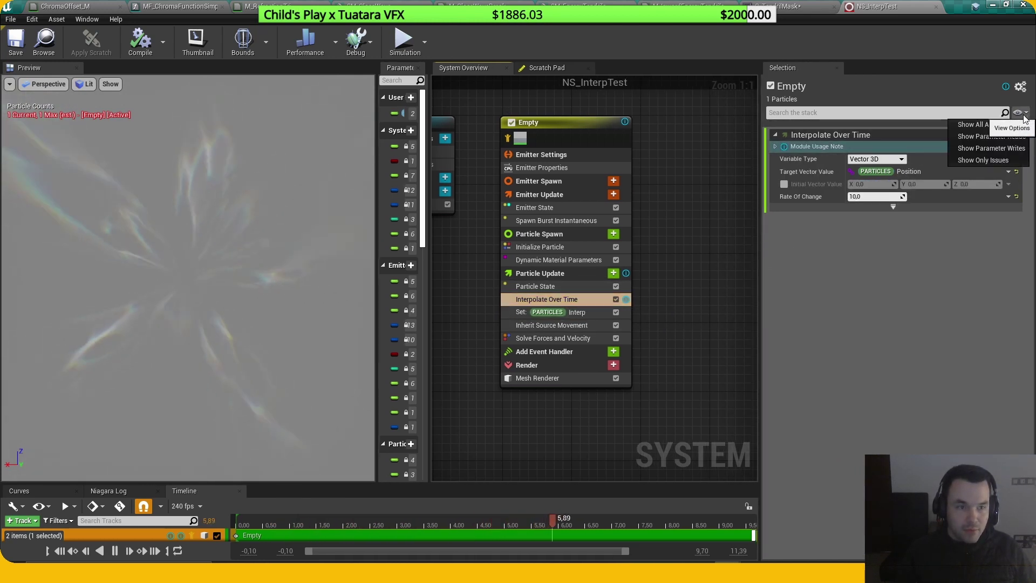
pyautogui.click(991, 148)
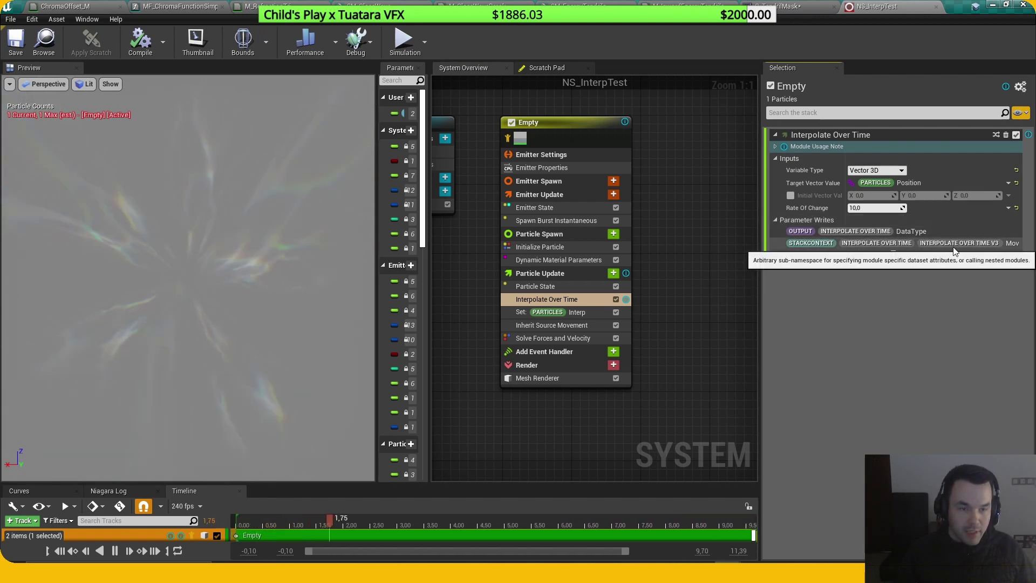
pyautogui.click(893, 254)
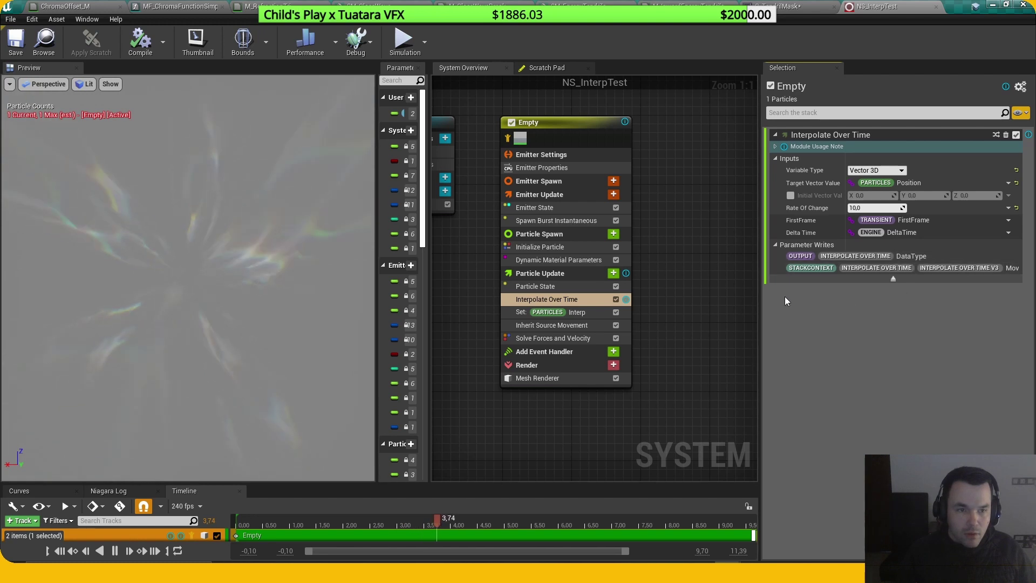
pyautogui.moveTo(707, 290); pyautogui.dragTo(651, 290, button='right')
# Step: Inspect how Set Particles Interp combines the interpolated vector and the user Interp_WPO value into one Float 4
pyautogui.click(547, 312)
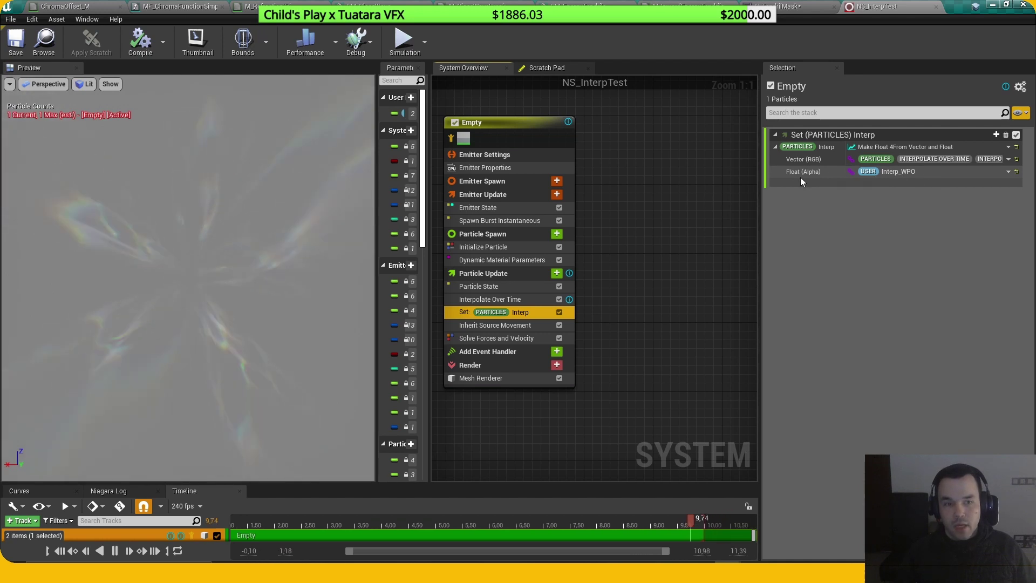
pyautogui.moveTo(685, 321); pyautogui.dragTo(699, 320, button='right')
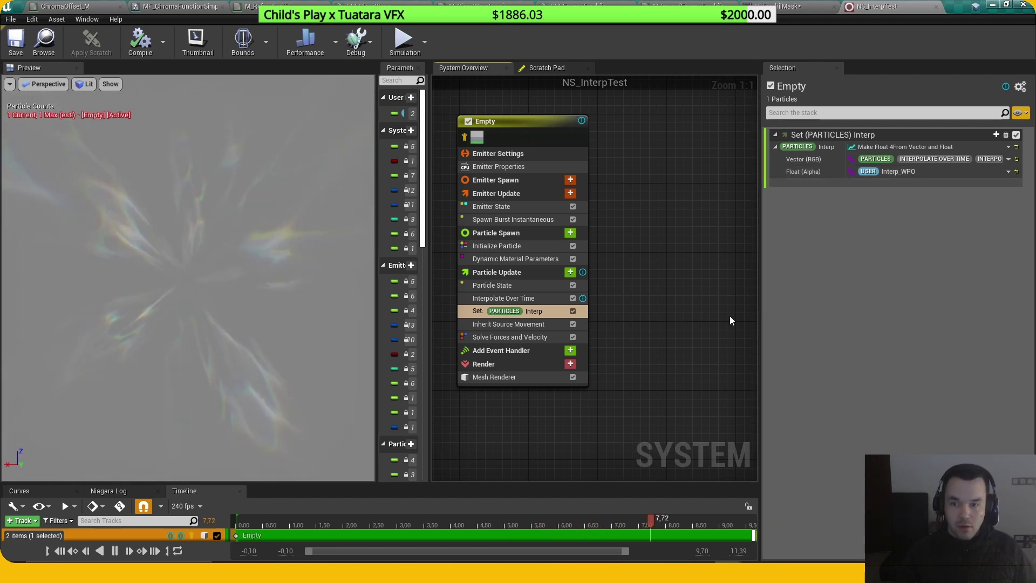
pyautogui.moveTo(643, 330); pyautogui.dragTo(684, 326, button='right')
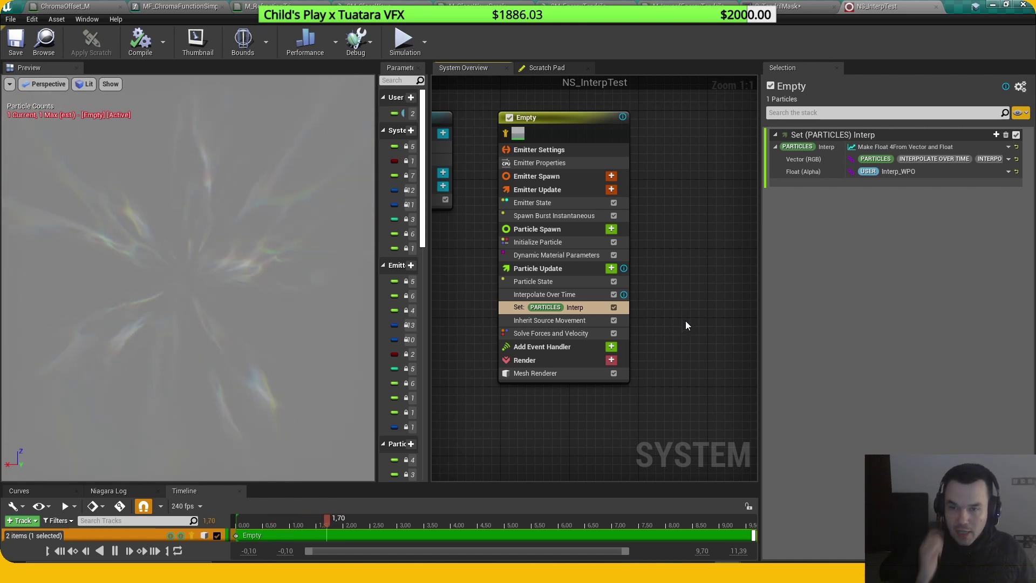
pyautogui.moveTo(578, 324); pyautogui.dragTo(570, 330, button='right')
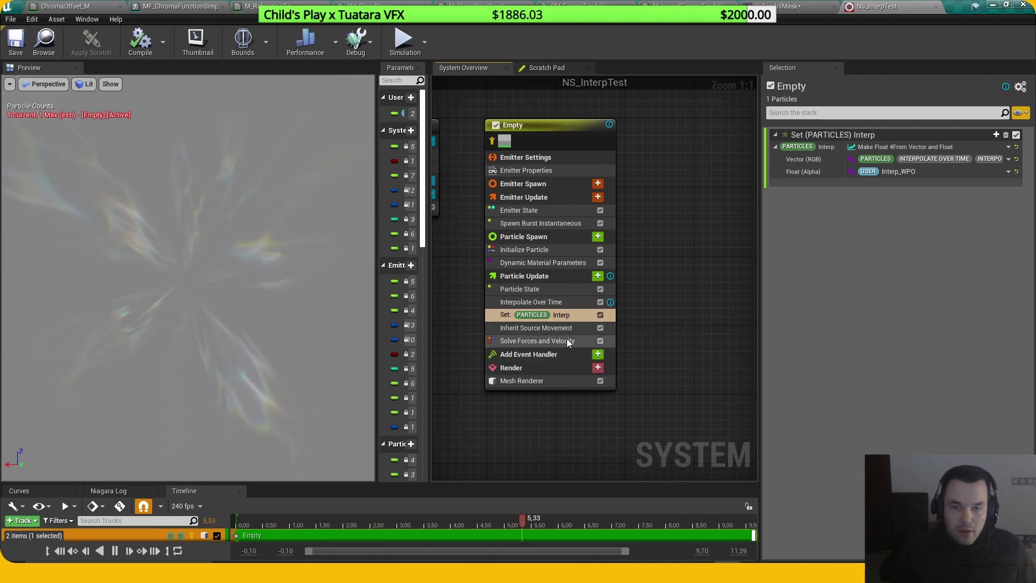
# Step: Inspect the Inherit Source Movement module's position and source velocity inputs and check the Local Space option in Emitter Properties
pyautogui.click(568, 329)
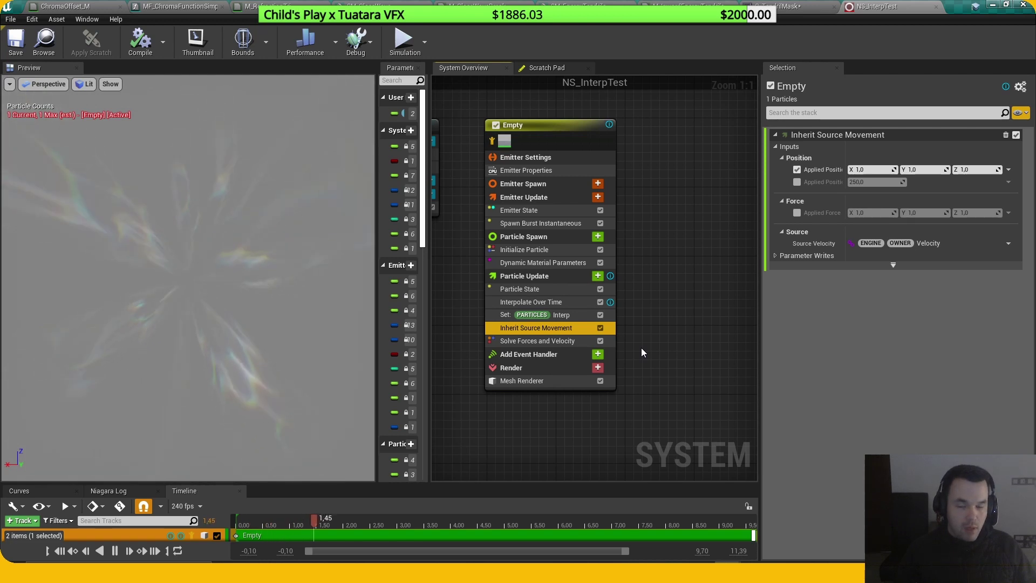
pyautogui.click(565, 186)
pyautogui.click(572, 171)
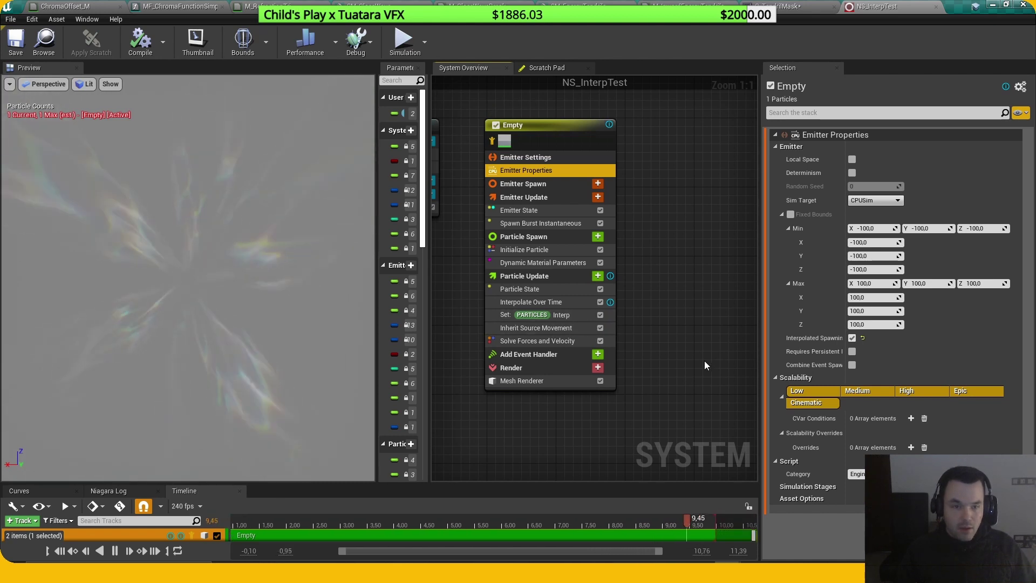
pyautogui.click(555, 329)
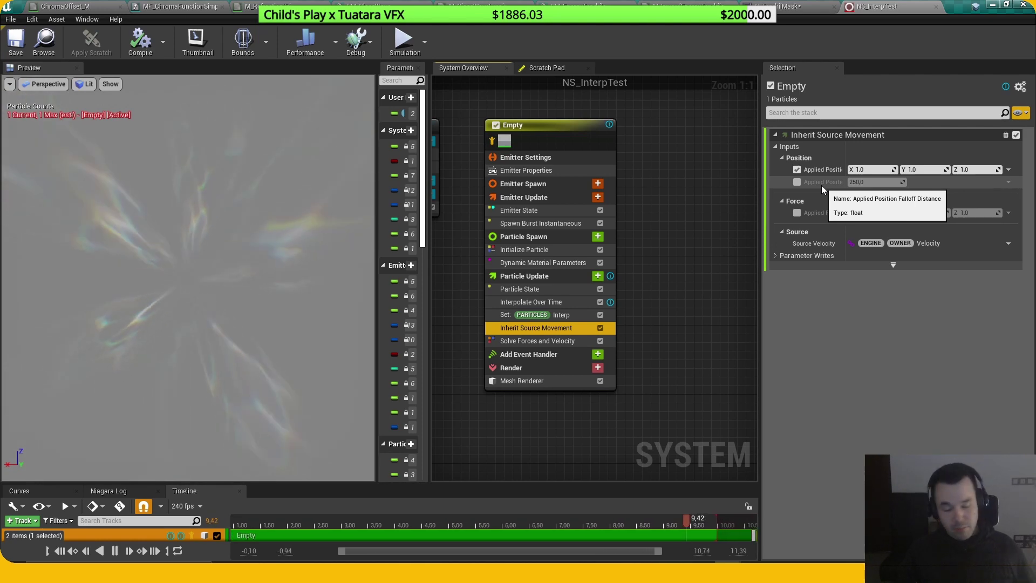
# Step: Find the Mesh Renderer's Dynamic Material Binding and widen the property name column to read the full binding names
pyautogui.click(549, 380)
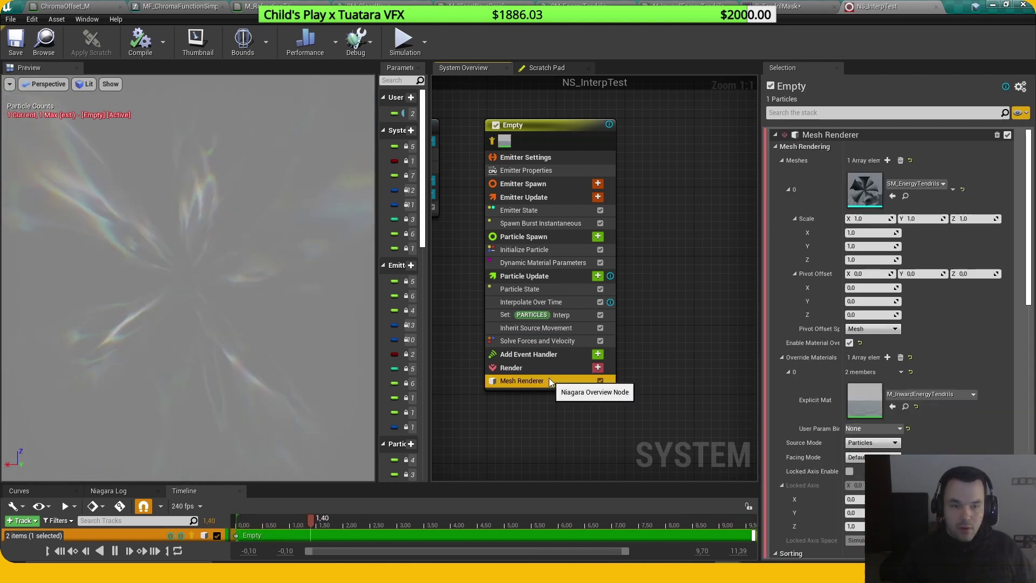
pyautogui.scroll(-10, 851, 395)
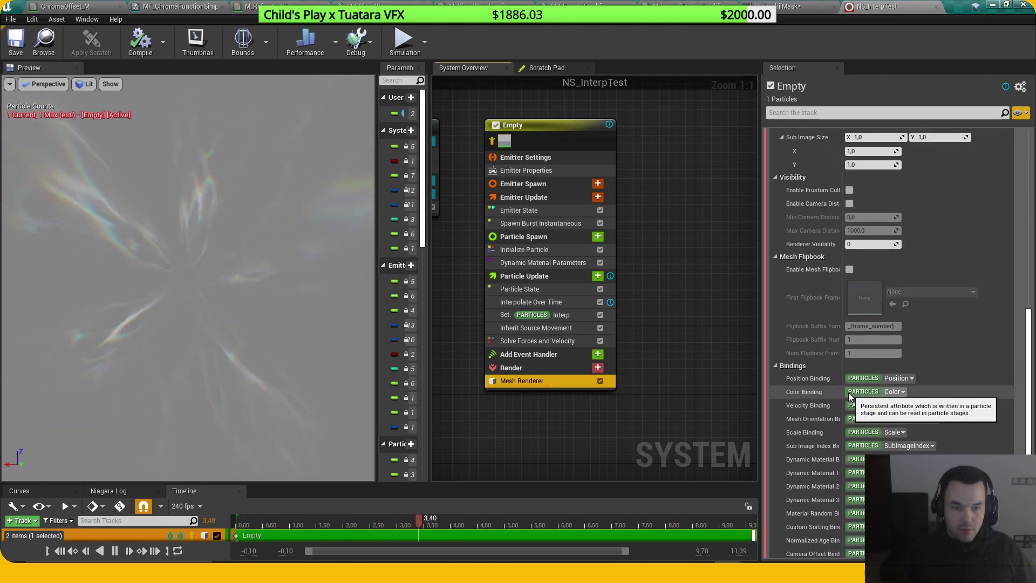
pyautogui.scroll(-4, 851, 396)
pyautogui.moveTo(843, 355); pyautogui.dragTo(893, 355)
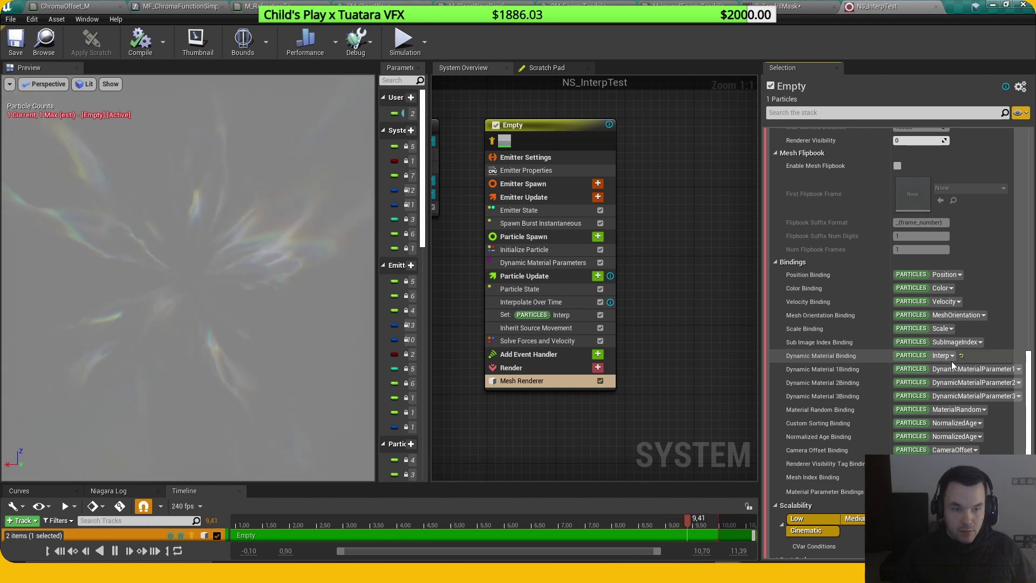
# Step: Compare Set Particles Interp with the Mesh Renderer's Dynamic Material Binding, and recheck the Dynamic Material Parameters module
pyautogui.click(536, 319)
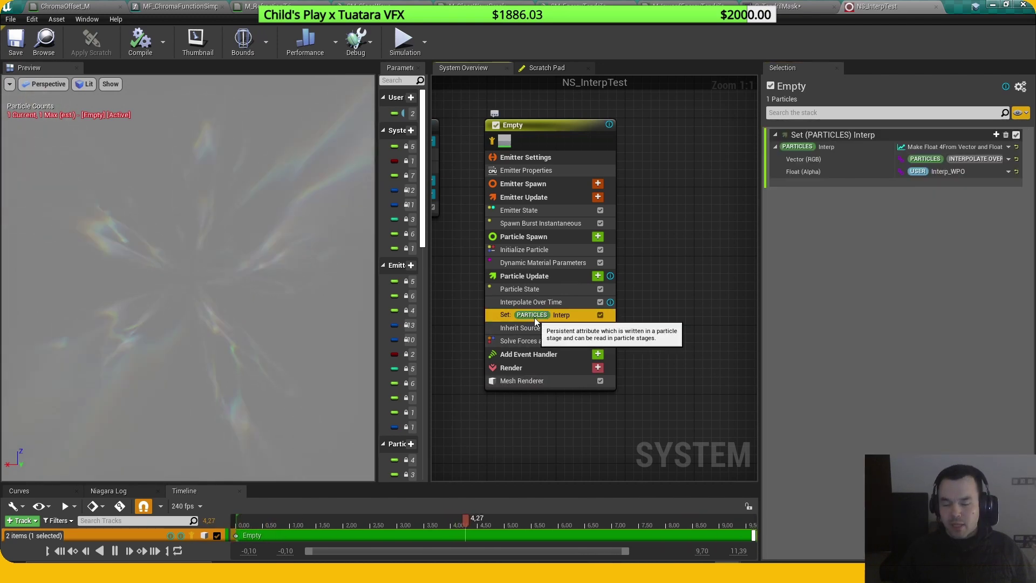
pyautogui.click(539, 381)
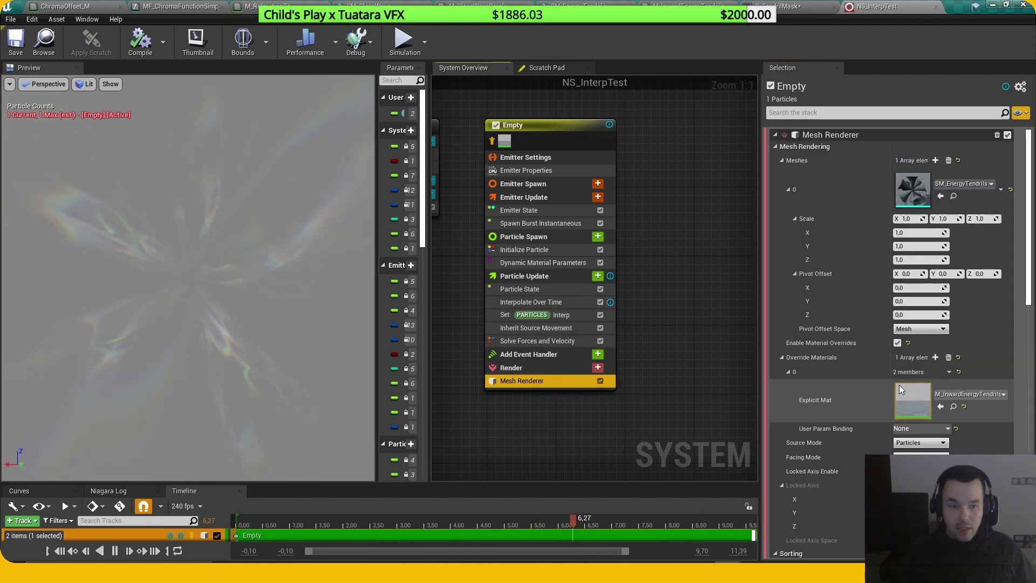
pyautogui.scroll(-10, 915, 413)
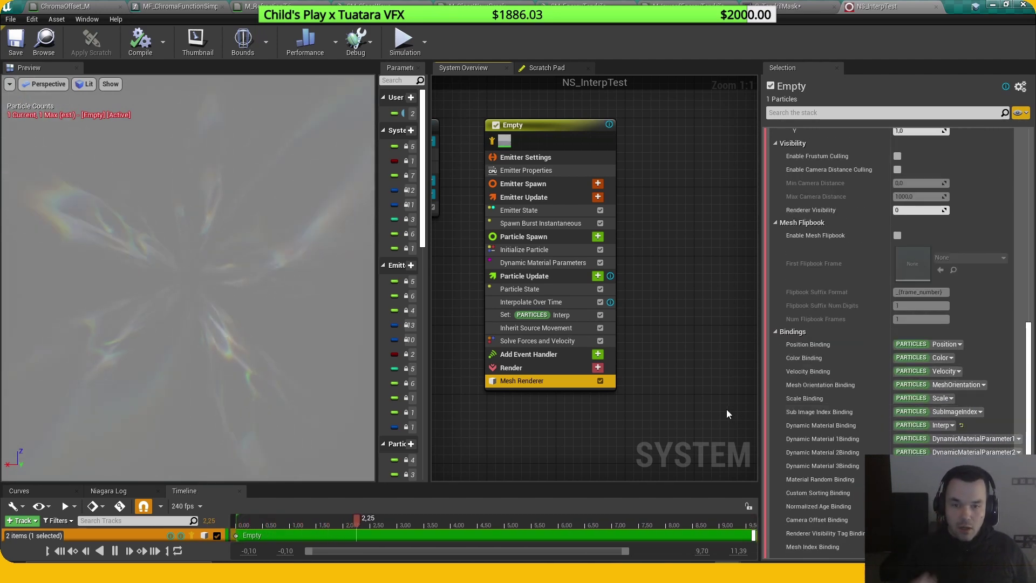
pyautogui.click(543, 263)
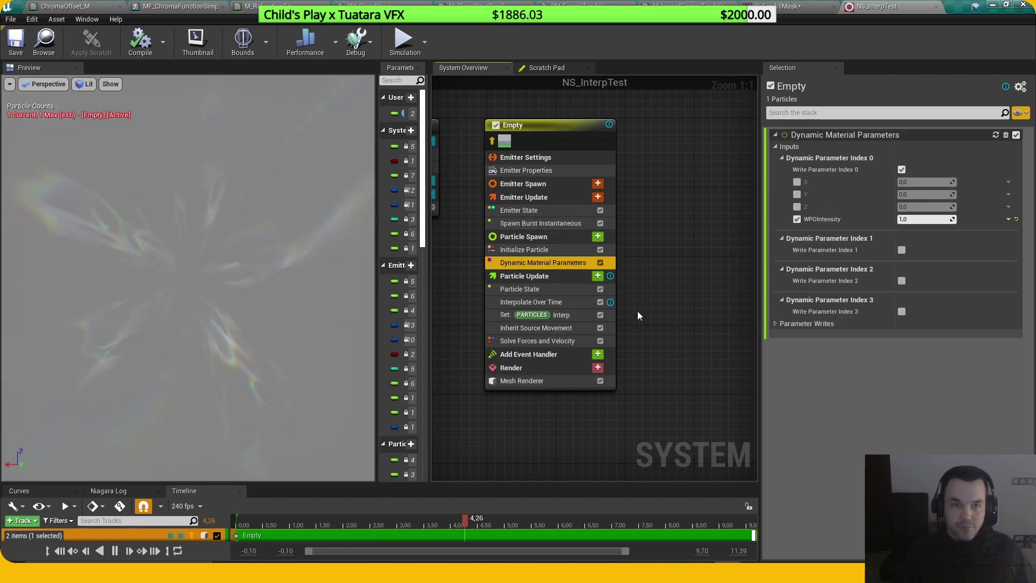
# Step: Return to the level with editor overlays hidden and view the coloured light swirls beside the white spline mesh
pyautogui.click(991, 7)
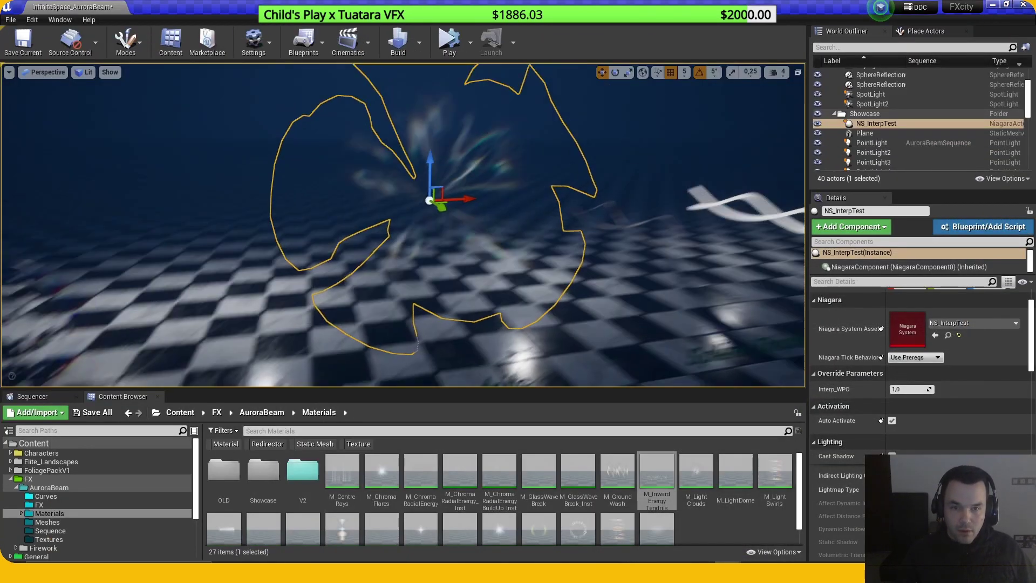
pyautogui.press('g')
pyautogui.press('w')
pyautogui.moveTo(361, 307); pyautogui.dragTo(424, 320, button='right')
pyautogui.press('d')
pyautogui.press('w')
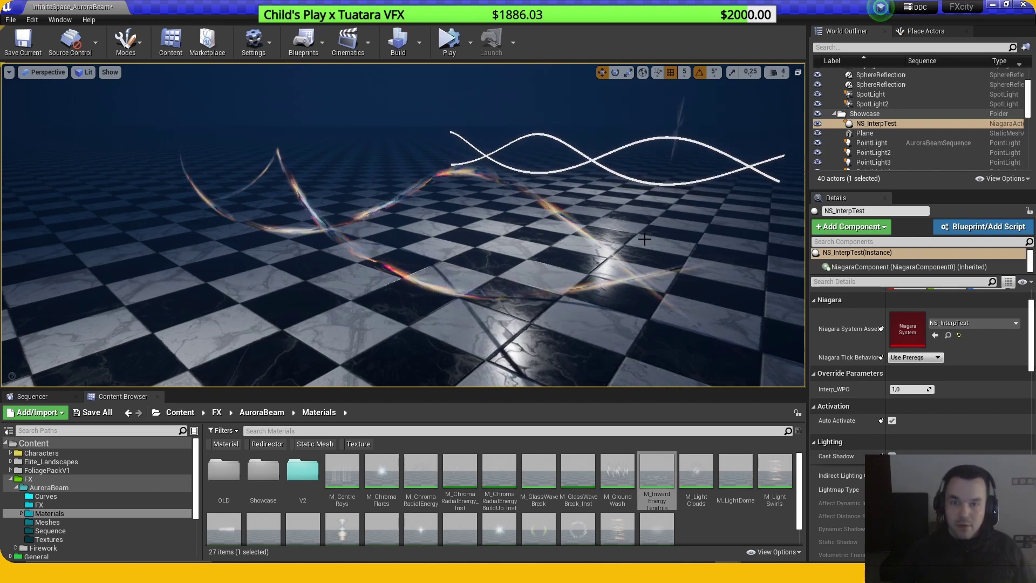
# Step: Compare the white spline mesh with the finished light swirls from several viewing angles
pyautogui.press('d')
pyautogui.moveTo(424, 320); pyautogui.dragTo(343, 298, button='right')
pyautogui.keyDown('alt'); pyautogui.moveTo(343, 297); pyautogui.dragTo(299, 341); pyautogui.keyUp('alt')
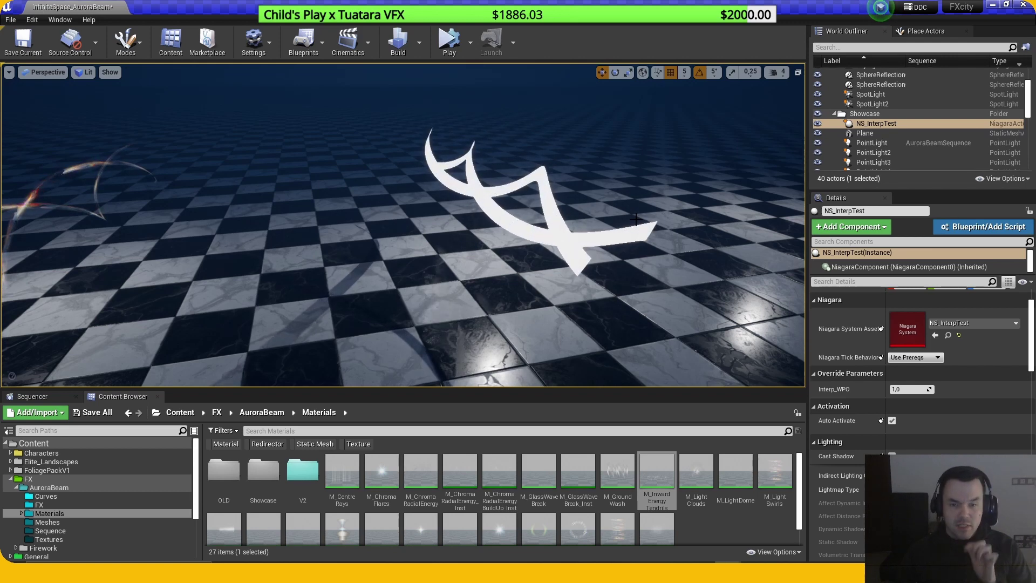
pyautogui.moveTo(564, 158); pyautogui.dragTo(560, 190, button='right')
pyautogui.press('w')
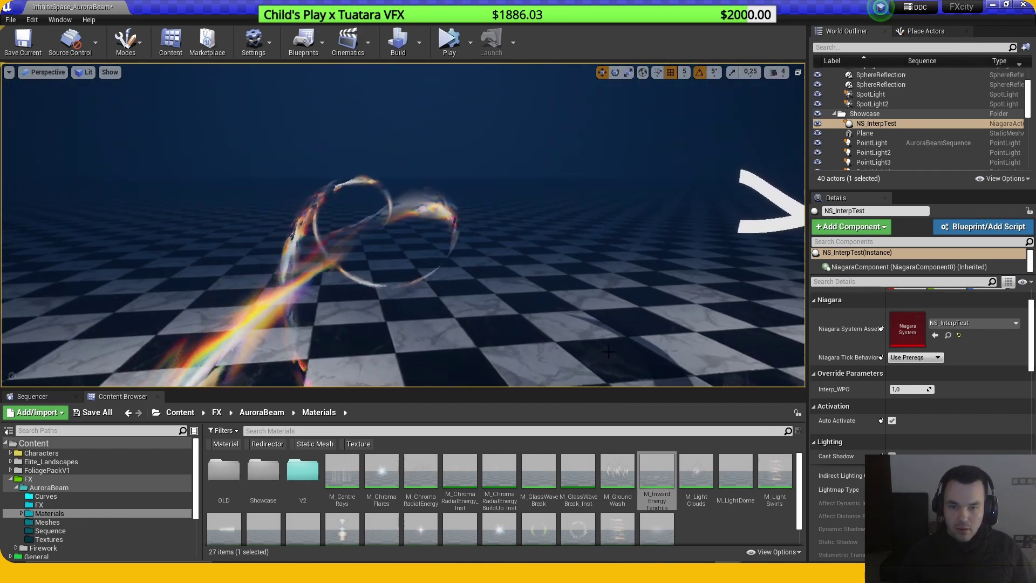
# Step: Enlarge the level view to full screen, lower the camera speed to 1 and examine the light swirls up close
pyautogui.moveTo(599, 389); pyautogui.dragTo(589, 502)
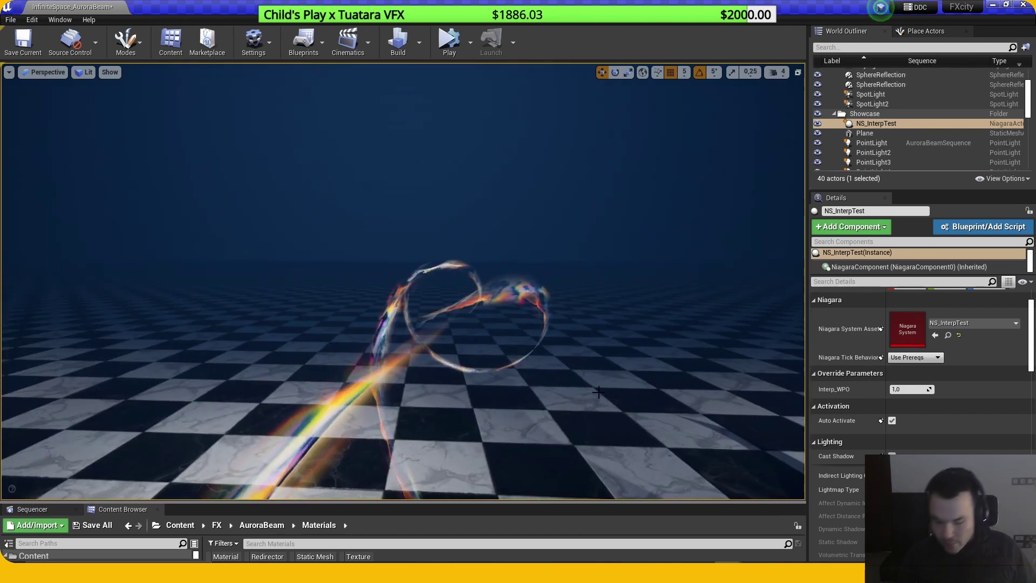
pyautogui.press('F11')
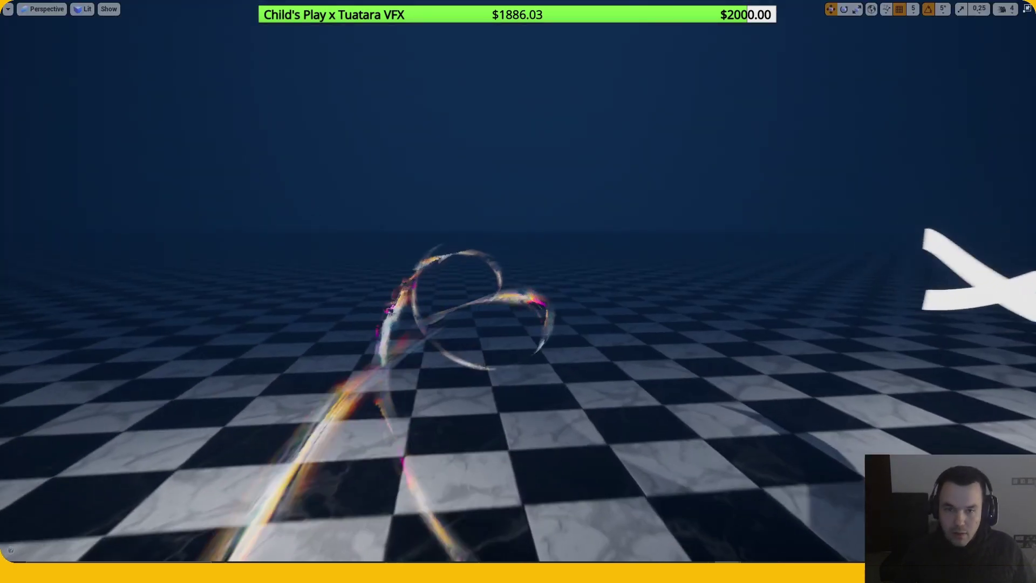
pyautogui.moveTo(518, 292); pyautogui.dragTo(508, 300, button='right')
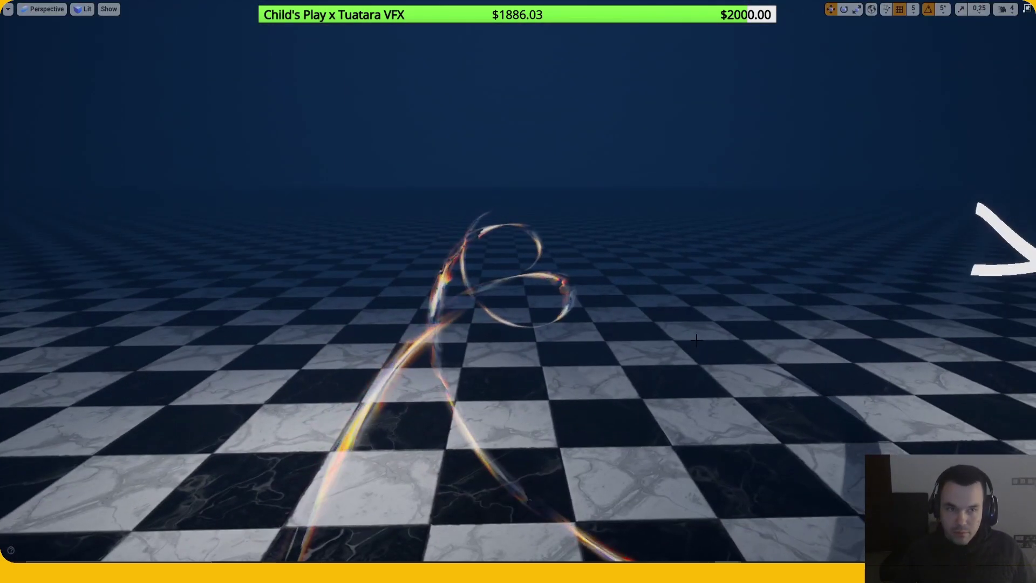
pyautogui.click(1002, 10)
pyautogui.press('w')
pyautogui.moveTo(794, 123); pyautogui.dragTo(771, 127, button='right')
pyautogui.click(1010, 9)
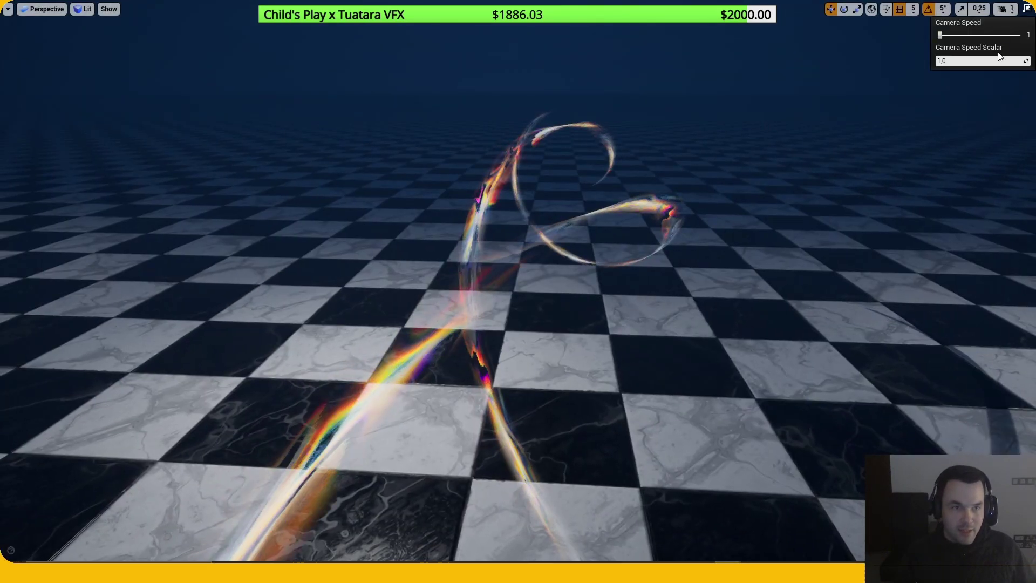
pyautogui.moveTo(865, 107); pyautogui.dragTo(812, 109, button='right')
pyautogui.press('s')
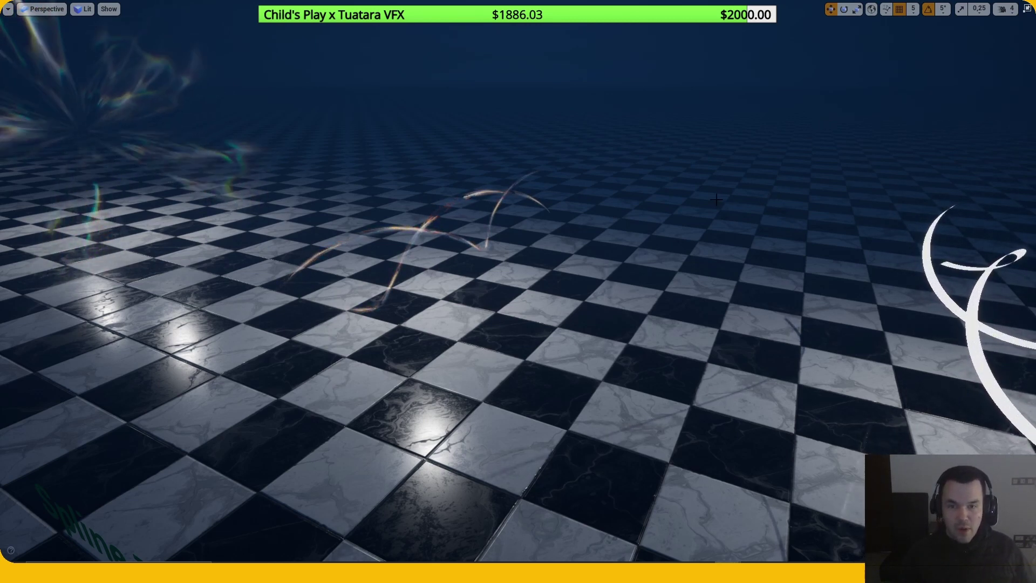
# Step: Leave the full-screen view, select the white spline mesh and open its SplineThicken_M material
pyautogui.press('a')
pyautogui.moveTo(717, 200); pyautogui.dragTo(753, 198, button='right')
pyautogui.press('a')
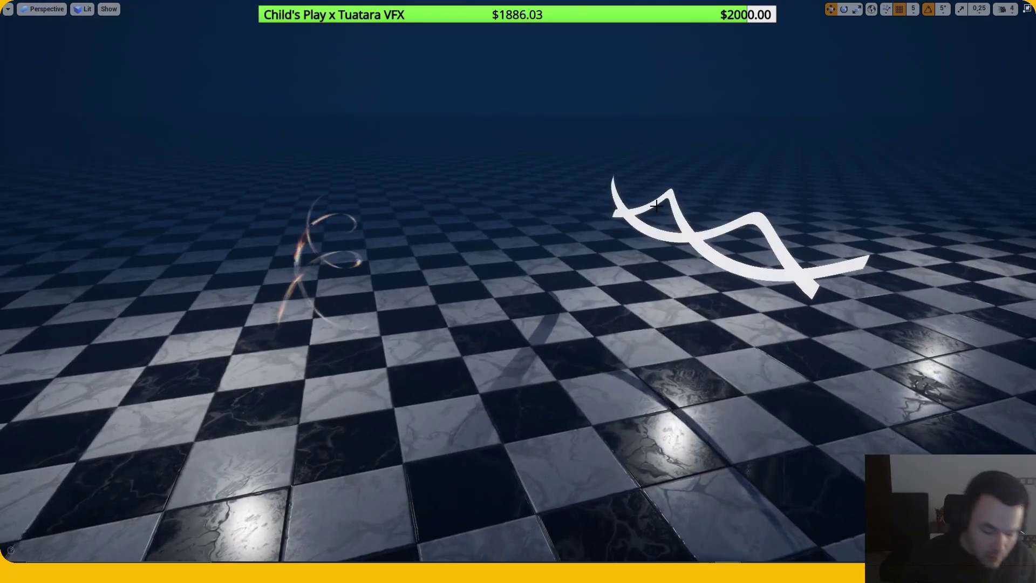
pyautogui.moveTo(657, 205); pyautogui.dragTo(642, 205, button='right')
pyautogui.press('F11')
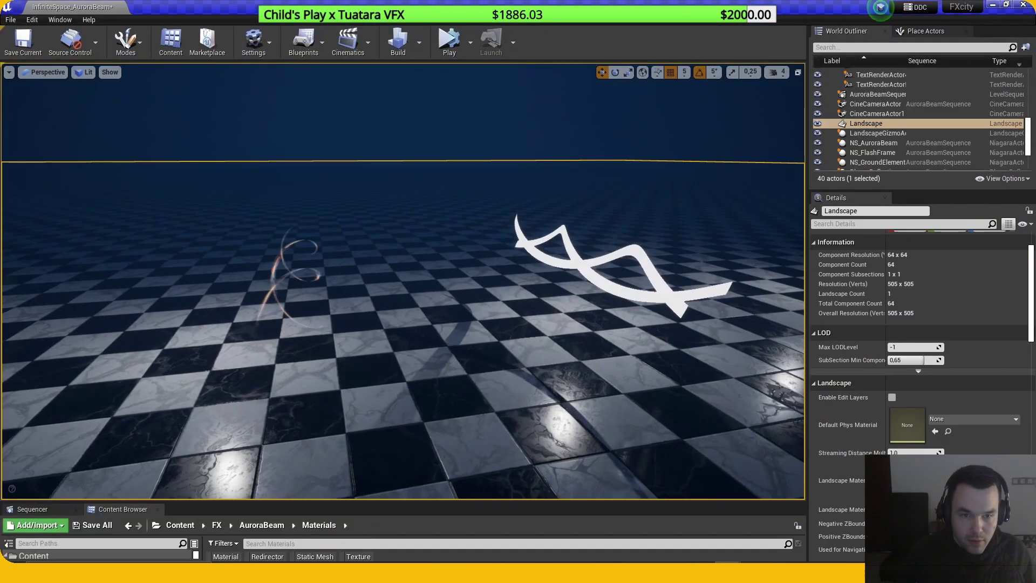
pyautogui.click(652, 272)
pyautogui.doubleClick(908, 439)
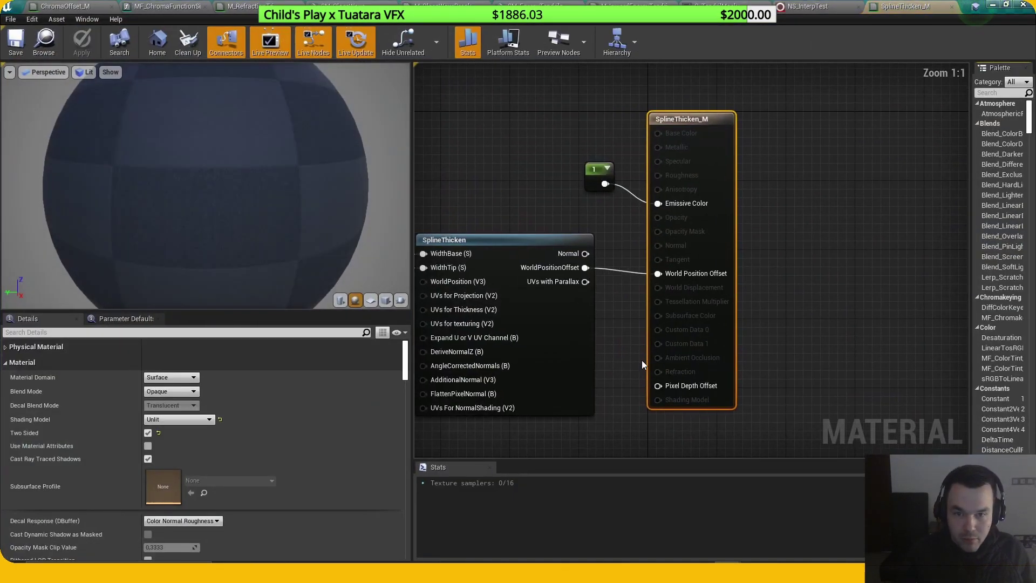
# Step: Examine how the Lerp driven by DebugTimeSine feeds SplineThicken's WidthBase and WidthTip and the material's World Position Offset
pyautogui.scroll(-2, 642, 361)
pyautogui.moveTo(642, 360); pyautogui.dragTo(838, 361, button='right')
pyautogui.scroll(1, 593, 360)
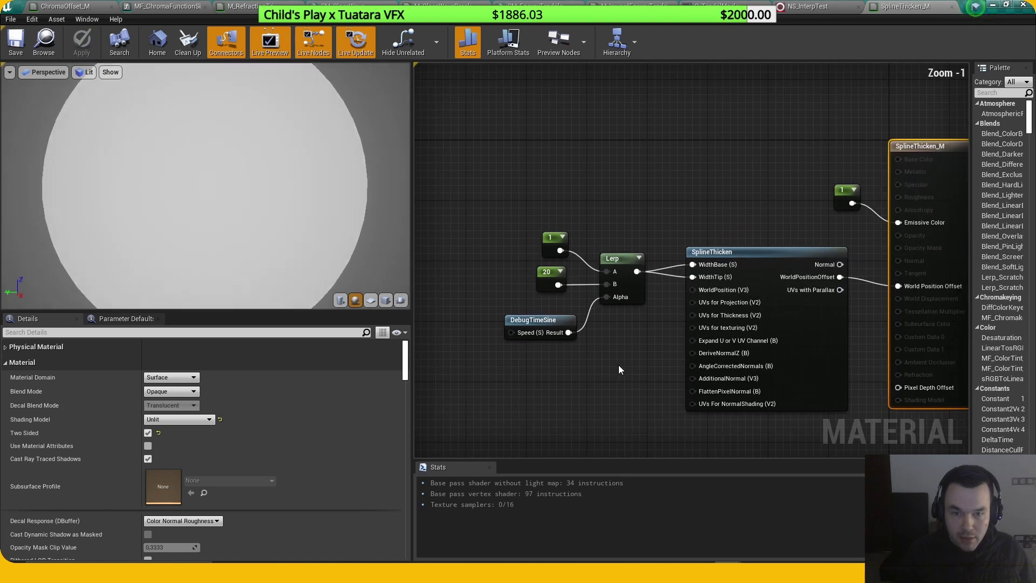
pyautogui.moveTo(621, 361); pyautogui.dragTo(593, 343, button='right')
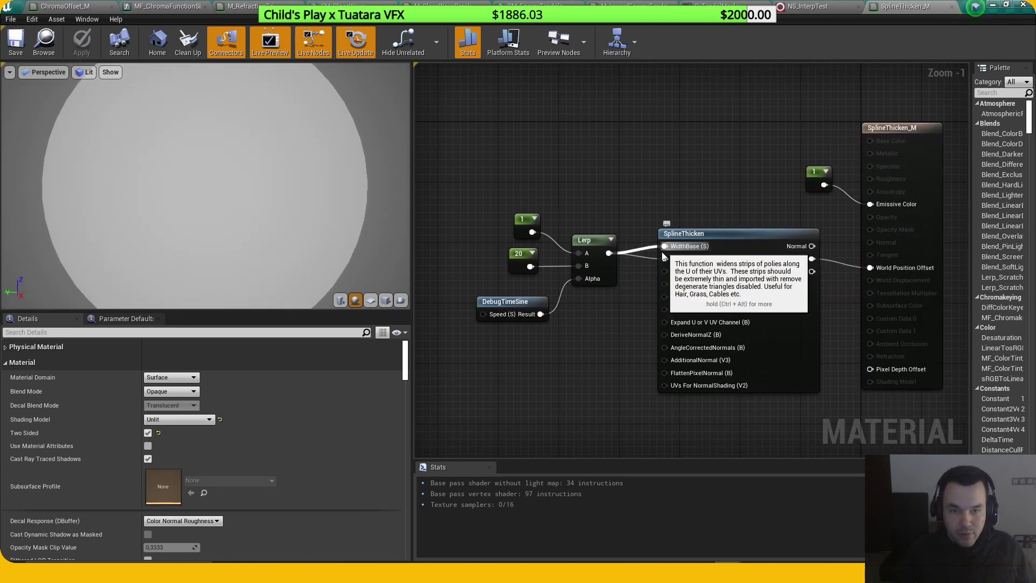
pyautogui.moveTo(904, 307); pyautogui.dragTo(874, 304, button='right')
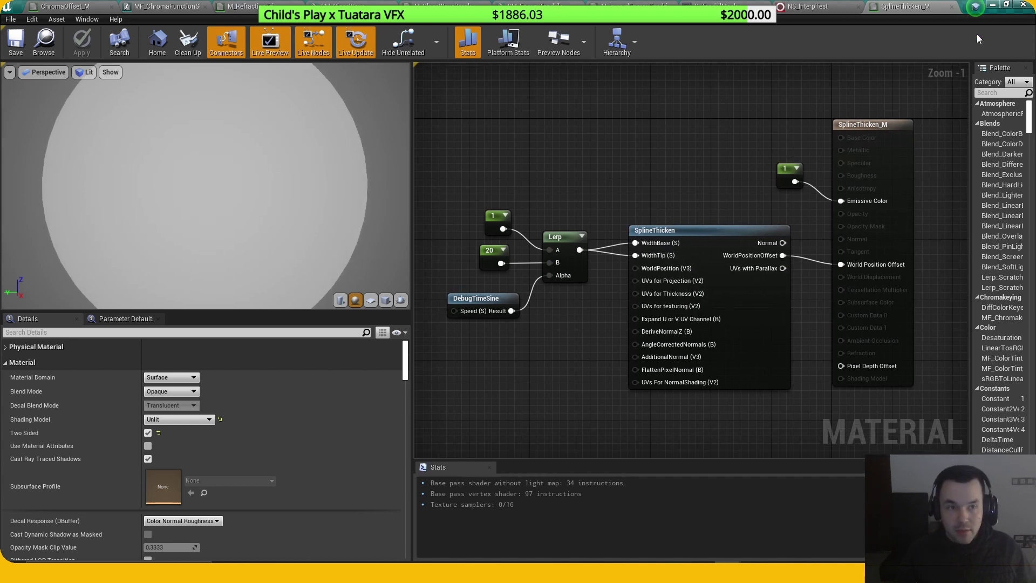
# Step: Return to the level, select the SM_EnergyDisk actor and enlarge the asset browser area
pyautogui.click(993, 5)
pyautogui.moveTo(610, 259); pyautogui.dragTo(562, 229, button='right')
pyautogui.press('d')
pyautogui.moveTo(488, 276); pyautogui.dragTo(536, 301, button='right')
pyautogui.click(513, 277)
pyautogui.press('w')
pyautogui.press('s')
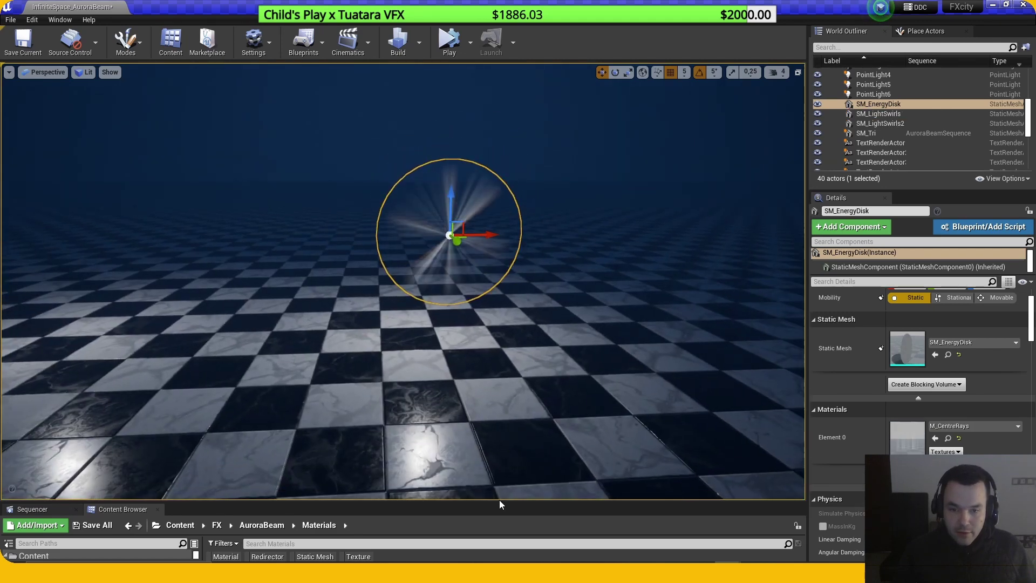
pyautogui.moveTo(498, 502); pyautogui.dragTo(513, 417)
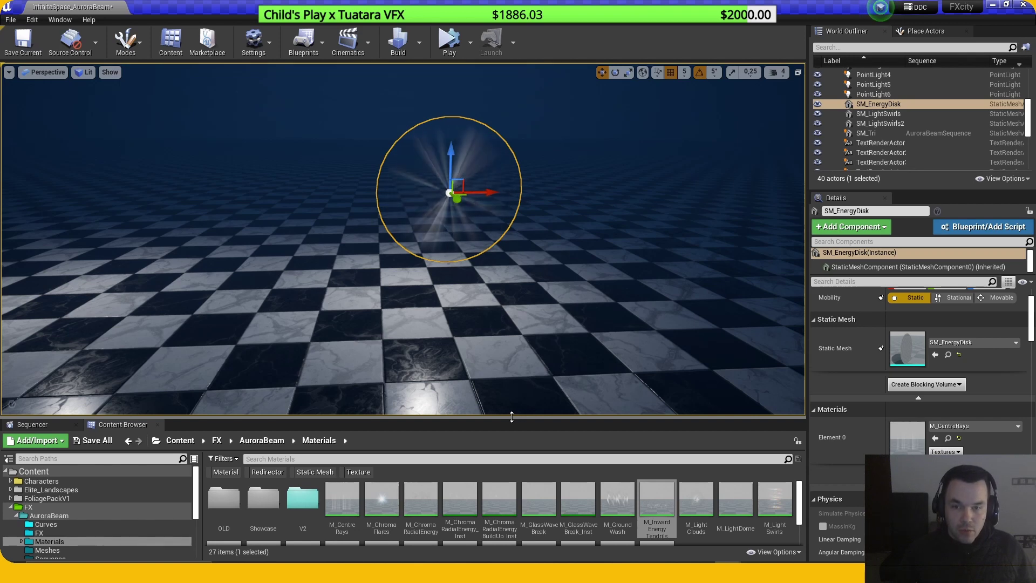
# Step: Examine the energy disk's animated rays up close, with the selection outline and gizmo temporarily hidden
pyautogui.moveTo(508, 302); pyautogui.dragTo(529, 303, button='right')
pyautogui.press('w')
pyautogui.press('s')
pyautogui.press('w')
pyautogui.moveTo(594, 351); pyautogui.dragTo(582, 359, button='right')
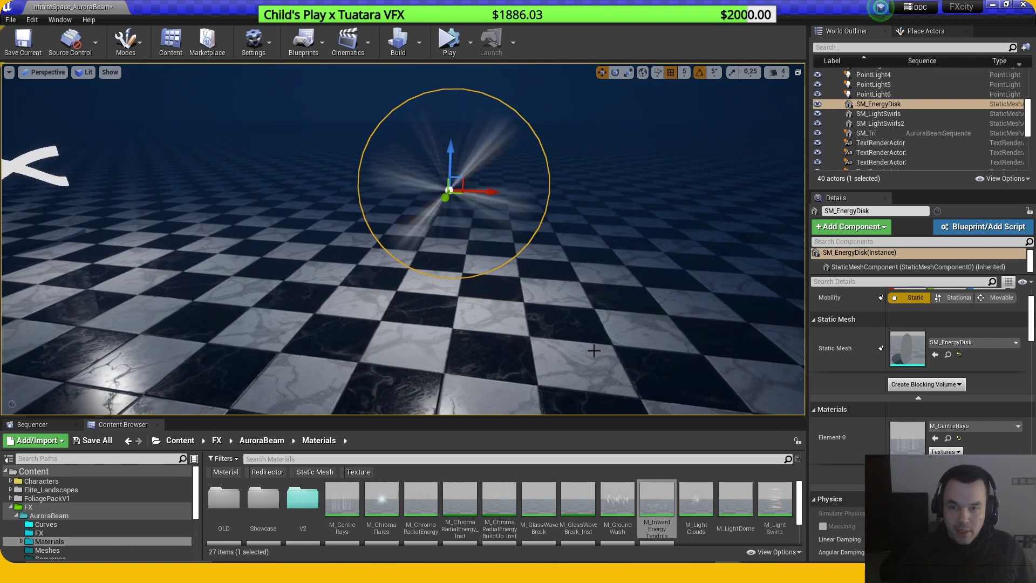
pyautogui.press('g')
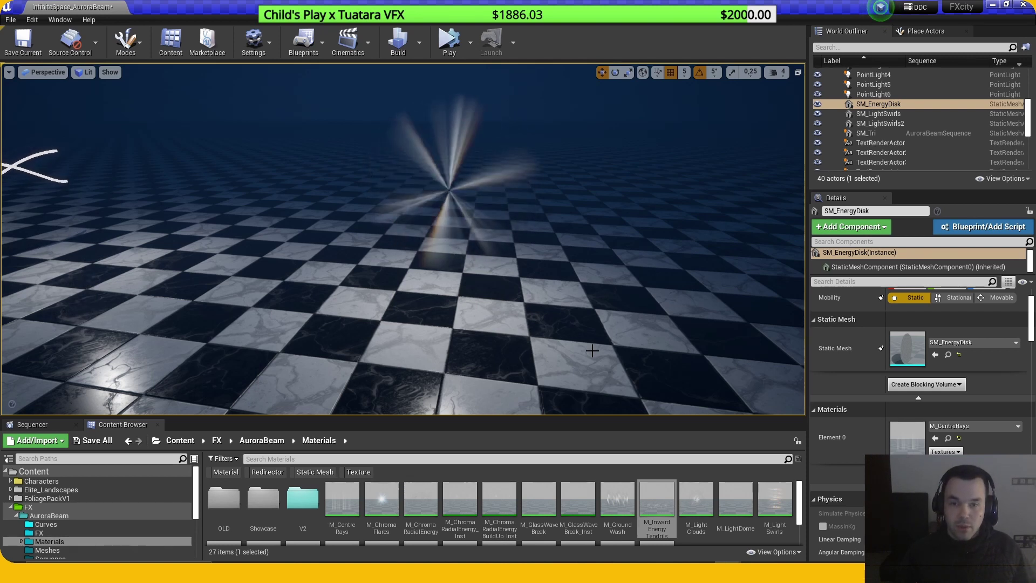
pyautogui.press('g')
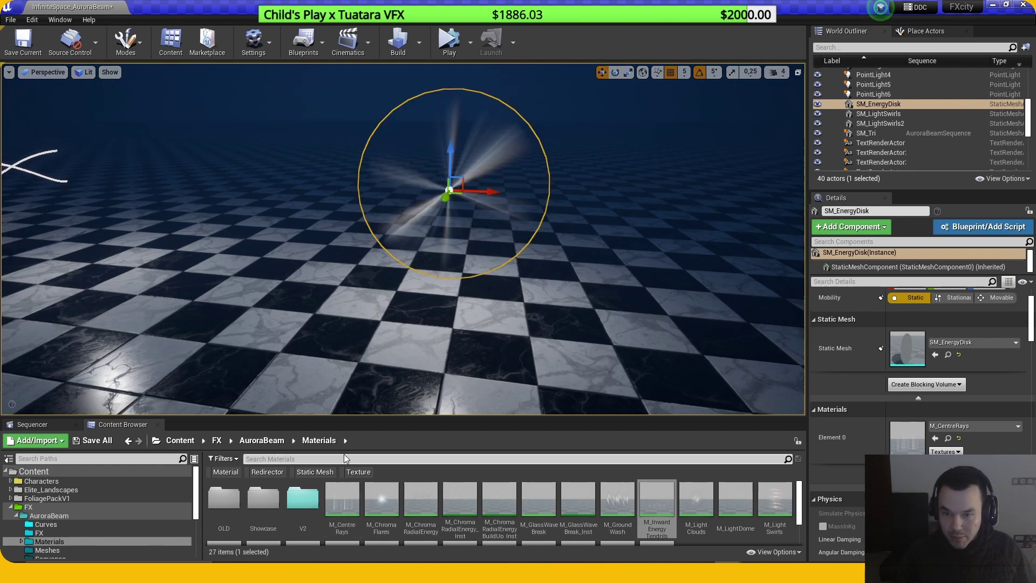
# Step: Open the SM_EnergyDisk mesh from the AuroraBeam Meshes folder and frame it face-on
pyautogui.moveTo(356, 417); pyautogui.dragTo(359, 402)
pyautogui.click(114, 534)
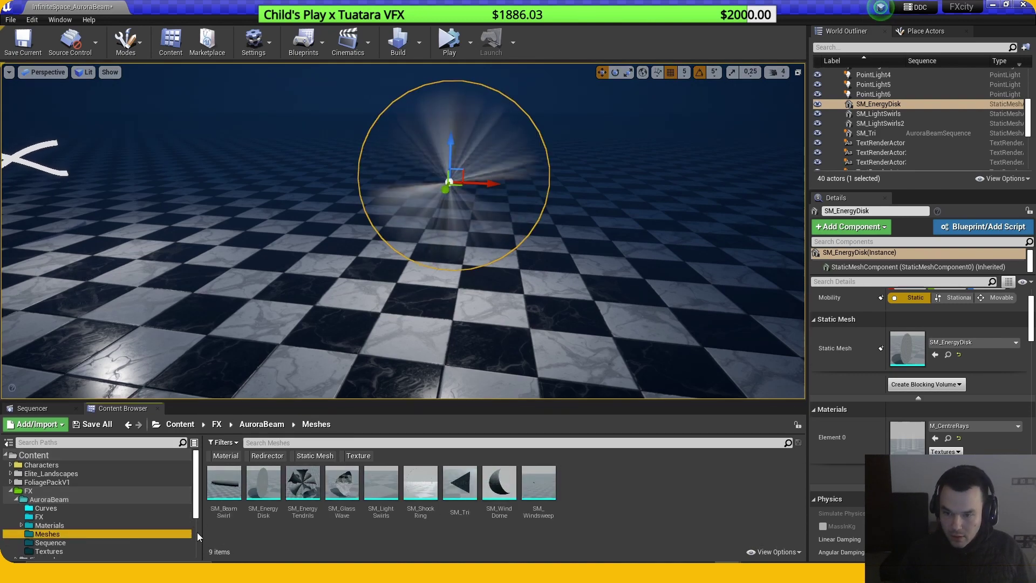
pyautogui.doubleClick(270, 512)
pyautogui.moveTo(483, 370); pyautogui.dragTo(410, 370, button='right')
pyautogui.press('d')
pyautogui.press('w')
pyautogui.press('f')
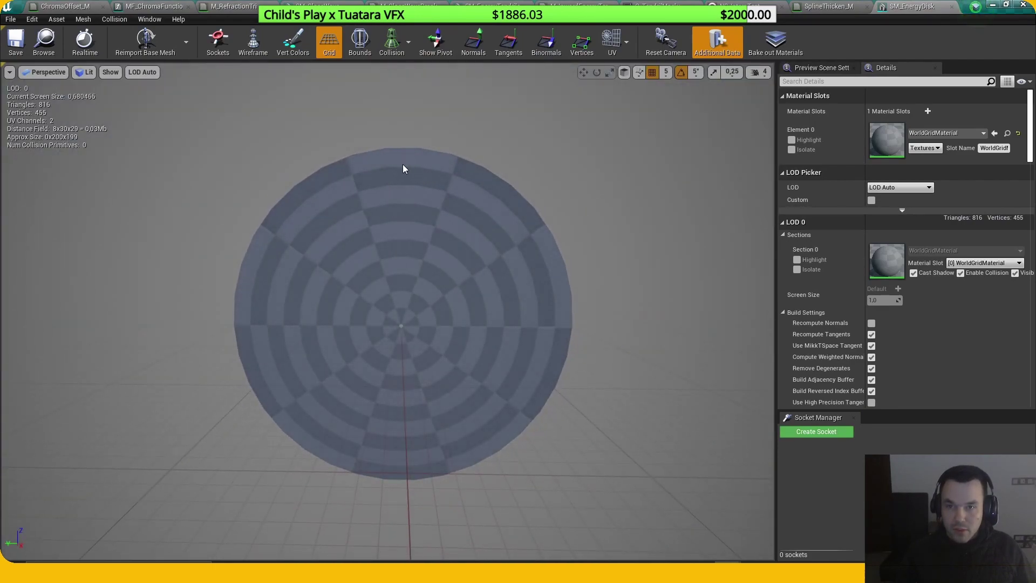
# Step: Display SM_EnergyDisk as a wireframe and examine its radial topology and centre hole
pyautogui.click(253, 44)
pyautogui.moveTo(445, 290); pyautogui.dragTo(454, 294, button='right')
pyautogui.press('w')
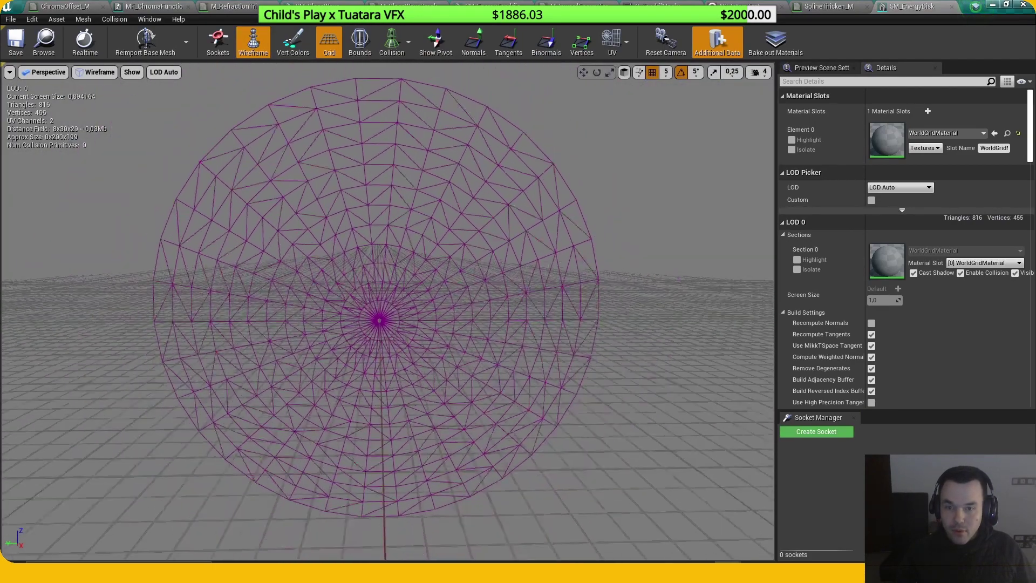
pyautogui.press('s')
pyautogui.scroll(8, 383, 314)
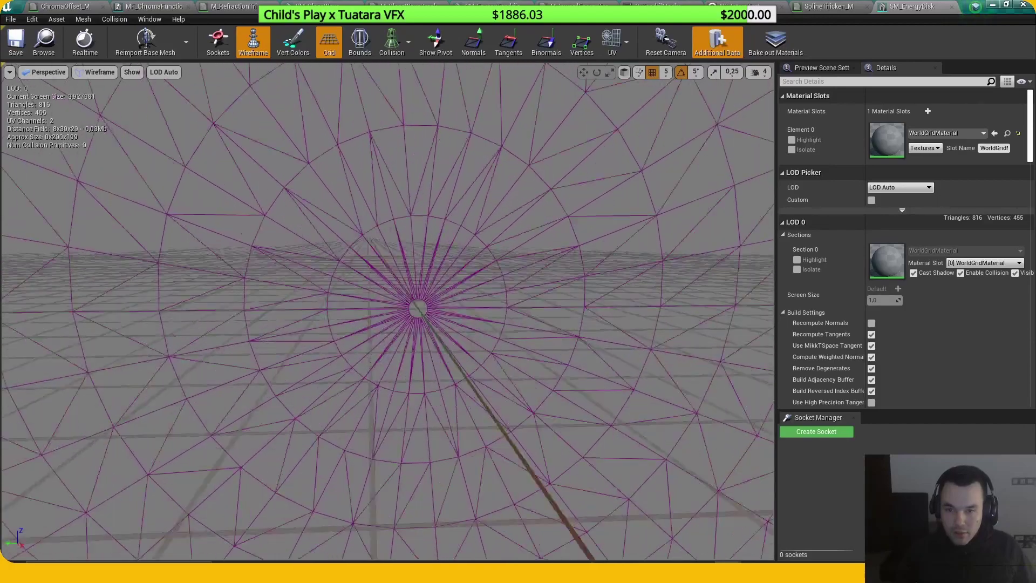
pyautogui.scroll(-6, 400, 321)
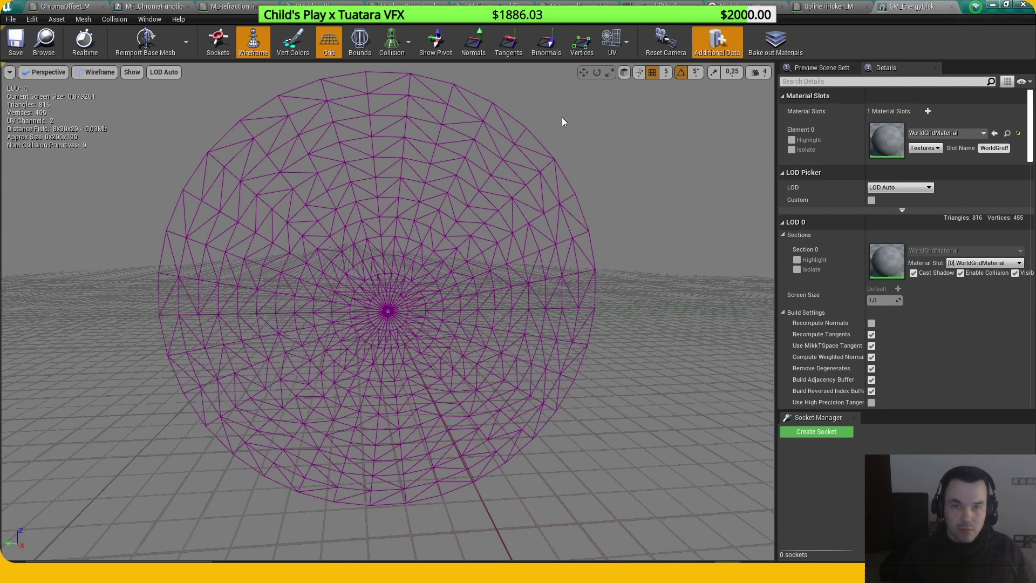
# Step: Return to the level, view the energy disk again and open its M_CentreRays material
pyautogui.click(995, 7)
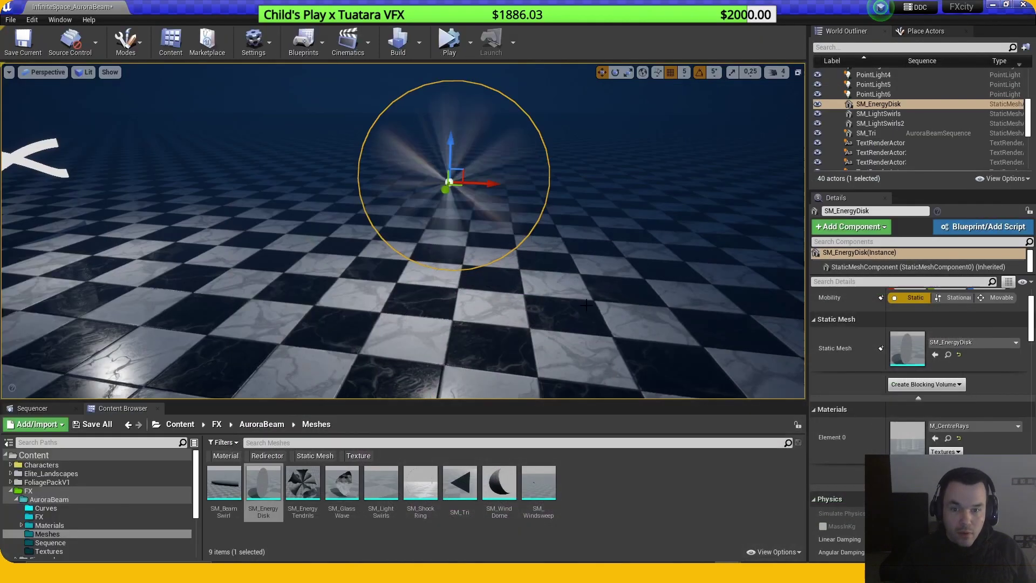
pyautogui.press('w')
pyautogui.moveTo(556, 296); pyautogui.dragTo(605, 262, button='right')
pyautogui.moveTo(556, 297)
pyautogui.mouseDown(button='right')
pyautogui.moveTo(518, 294)
pyautogui.moveTo(561, 296)
pyautogui.mouseUp(button='right')
pyautogui.doubleClick(915, 448)
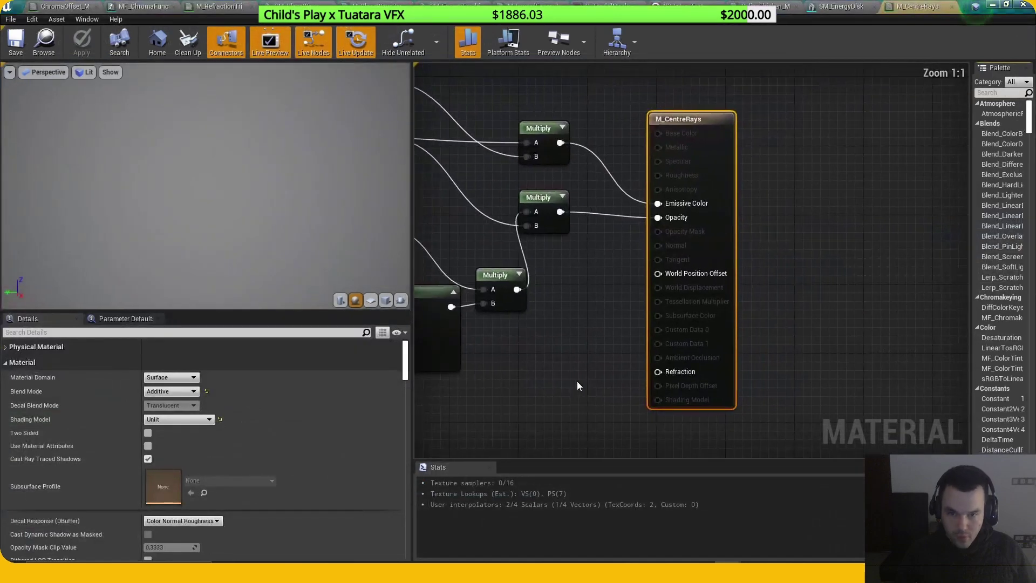
# Step: Preview M_CentreRays on a plane and bring the texture and panner part of its graph into view
pyautogui.scroll(-4, 578, 381)
pyautogui.moveTo(500, 366); pyautogui.dragTo(546, 367, button='right')
pyautogui.scroll(1, 546, 367)
pyautogui.click(370, 300)
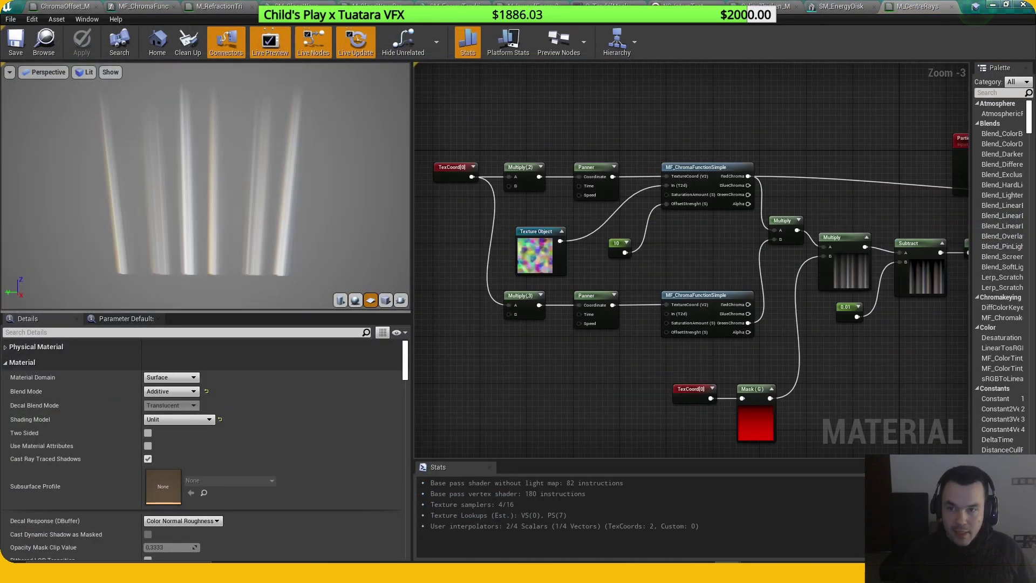
pyautogui.moveTo(642, 251); pyautogui.dragTo(639, 250, button='right')
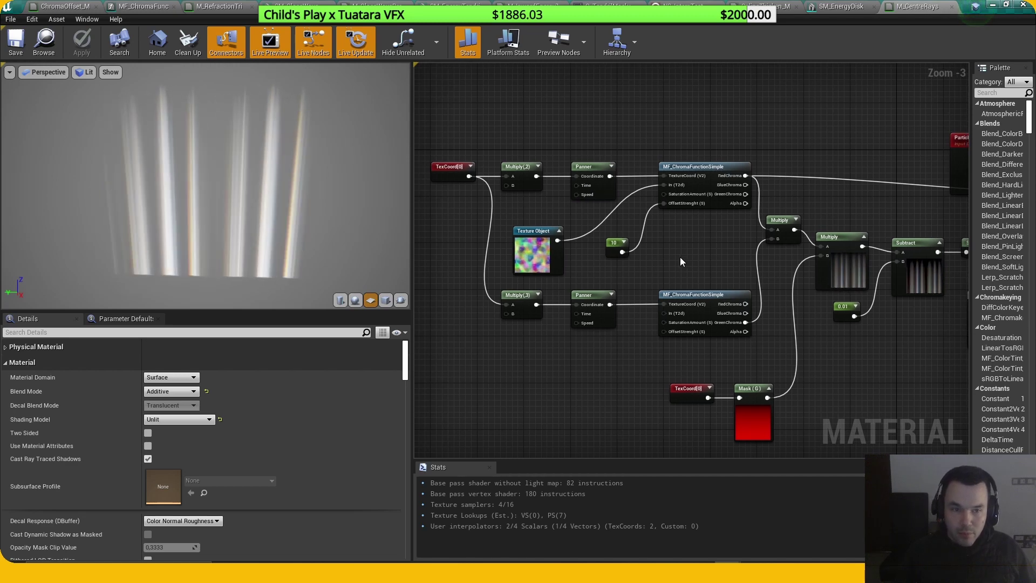
# Step: Inspect the noise Texture Object and the first TexCoord's U and V tiling, following both panner branches into the mask multiply
pyautogui.click(544, 267)
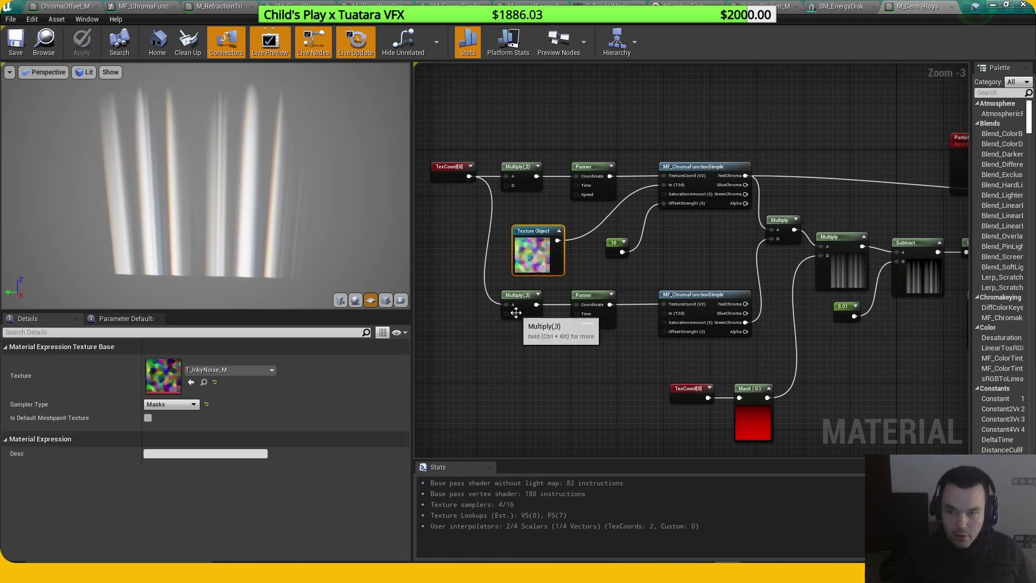
pyautogui.click(469, 264)
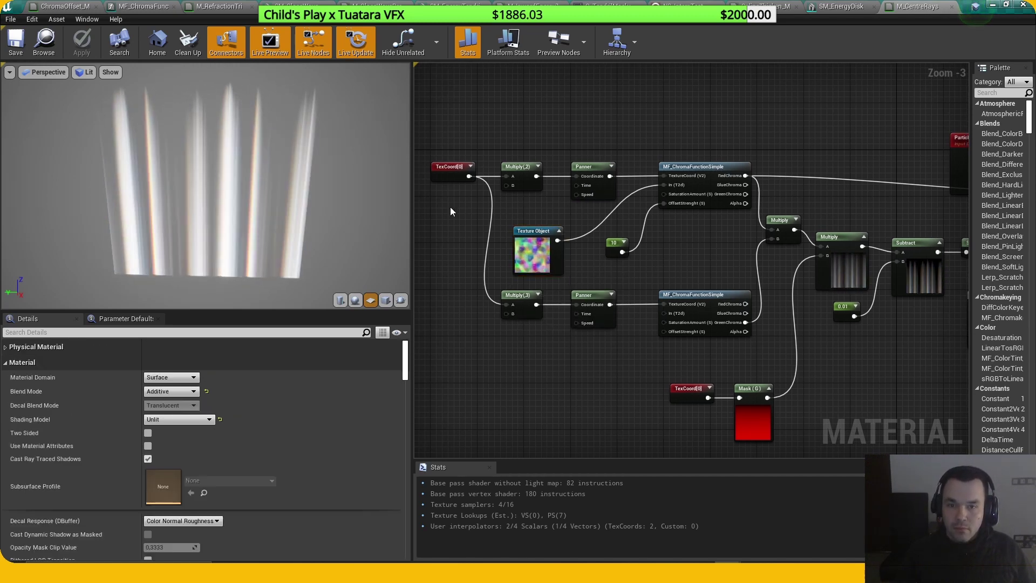
pyautogui.click(449, 174)
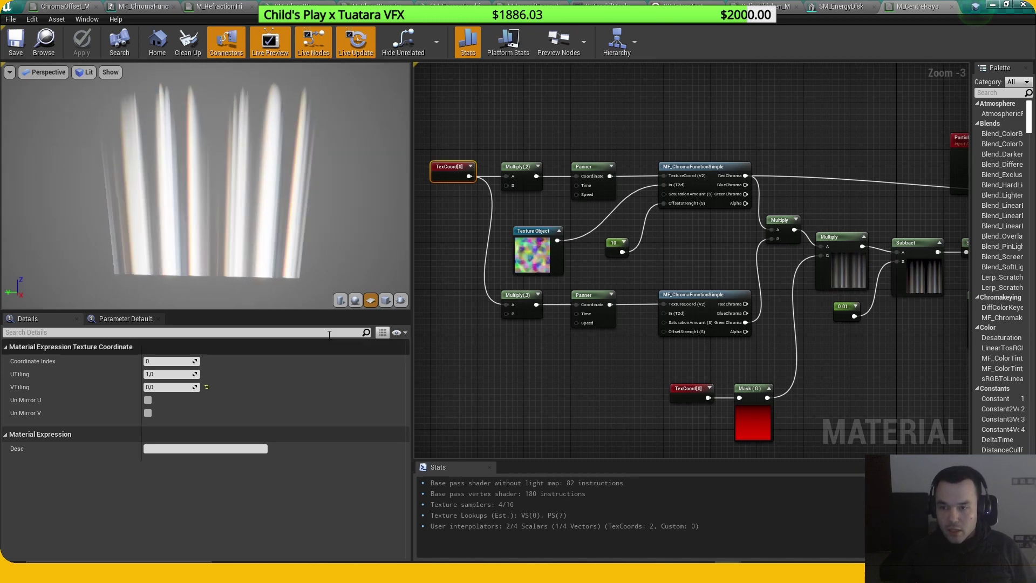
pyautogui.moveTo(590, 339); pyautogui.dragTo(561, 331, button='right')
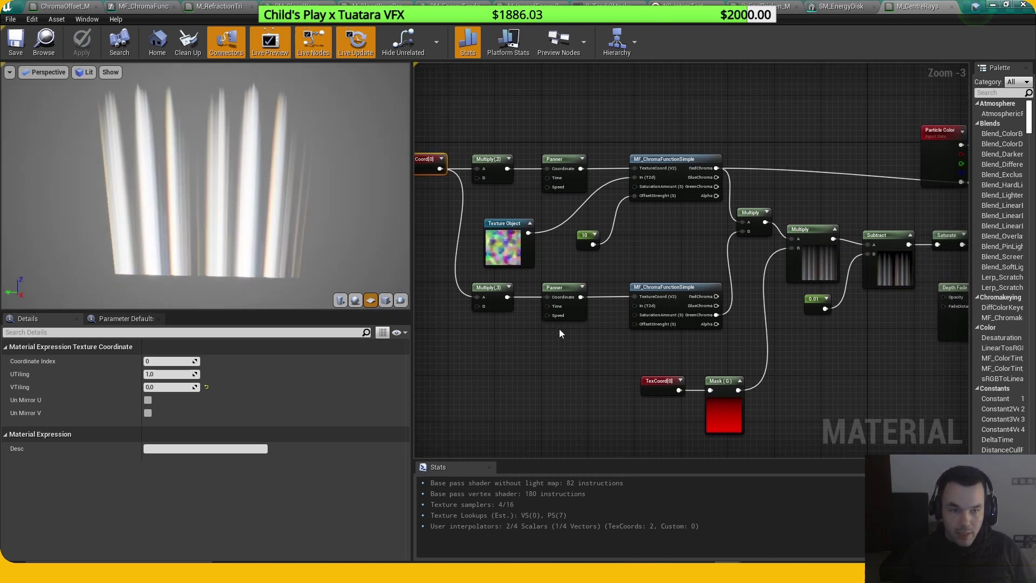
pyautogui.moveTo(859, 358); pyautogui.dragTo(879, 362, button='right')
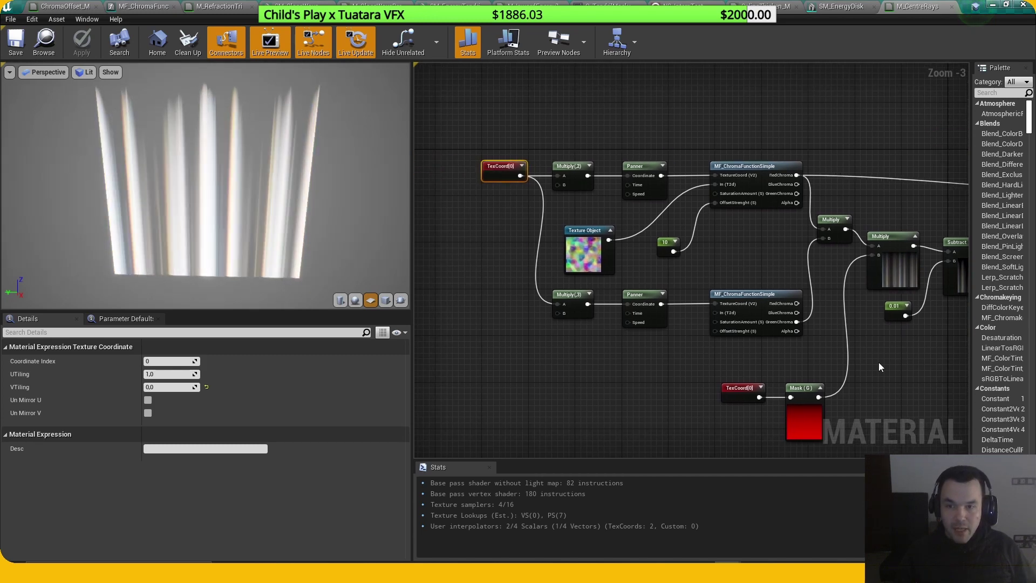
pyautogui.moveTo(798, 346); pyautogui.dragTo(753, 332, button='right')
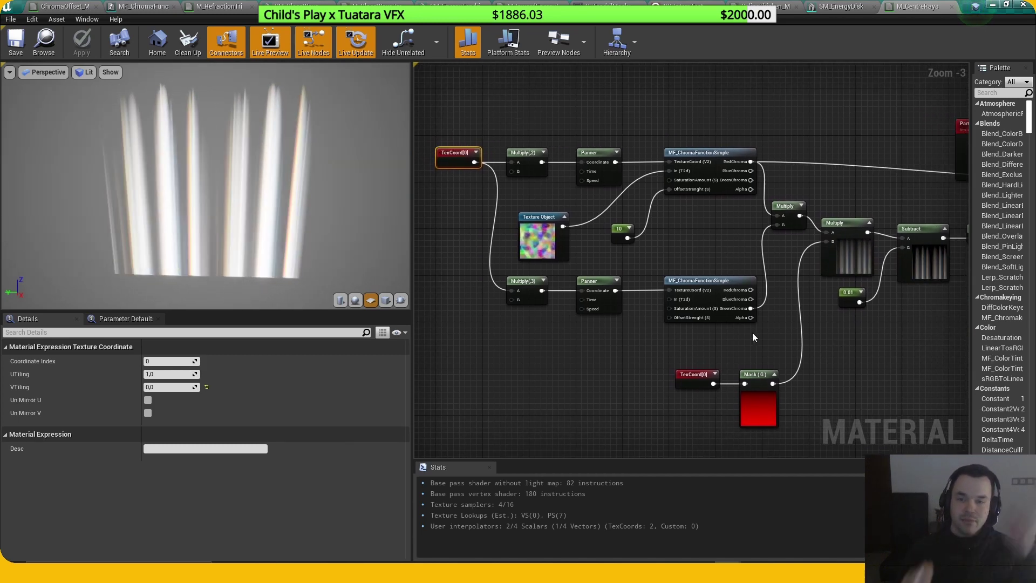
# Step: Return to the level, take a last look at the energy disk and hide the Showcase folder's actors
pyautogui.click(993, 5)
pyautogui.moveTo(640, 258)
pyautogui.mouseDown(button='right')
pyautogui.moveTo(623, 262)
pyautogui.moveTo(641, 276)
pyautogui.mouseUp(button='right')
pyautogui.press('g')
pyautogui.press('g')
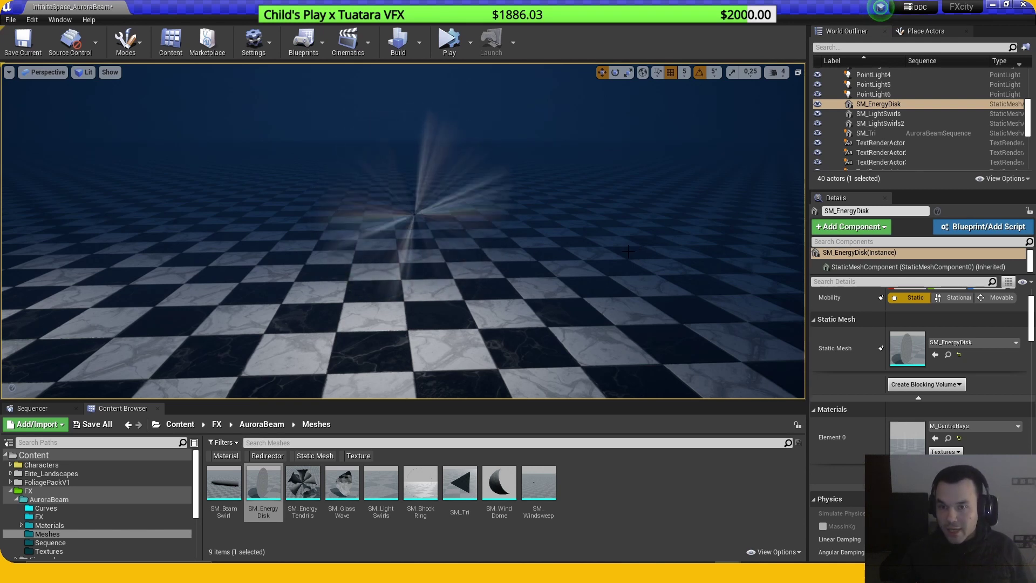
pyautogui.moveTo(629, 252); pyautogui.dragTo(549, 252, button='right')
pyautogui.press('s')
pyautogui.scroll(5, 818, 105)
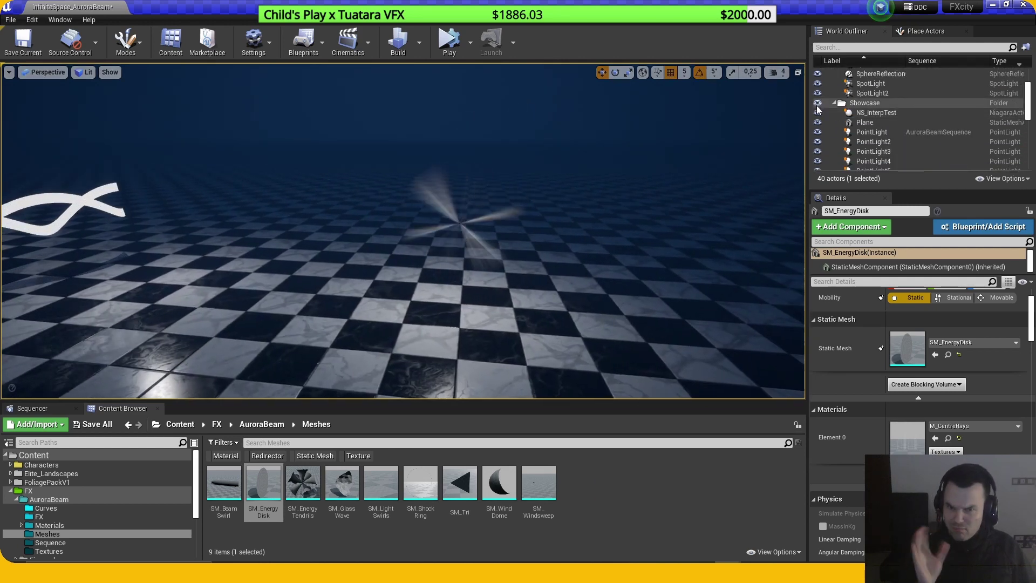
pyautogui.click(817, 103)
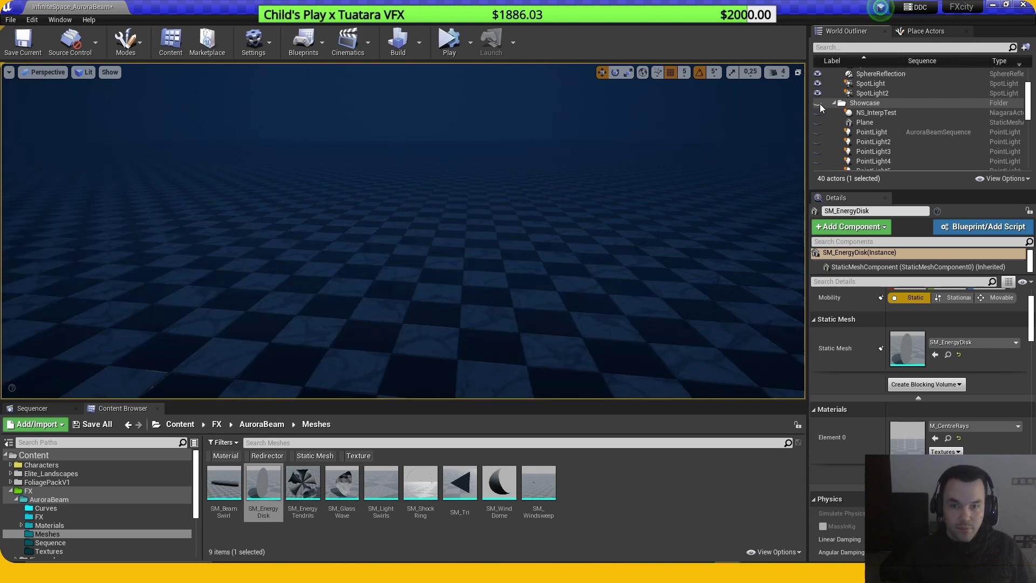
# Step: Show the AuroraBeamSequence timeline, release the viewport from the camera cuts and scrub to 00:00:02:29
pyautogui.click(33, 408)
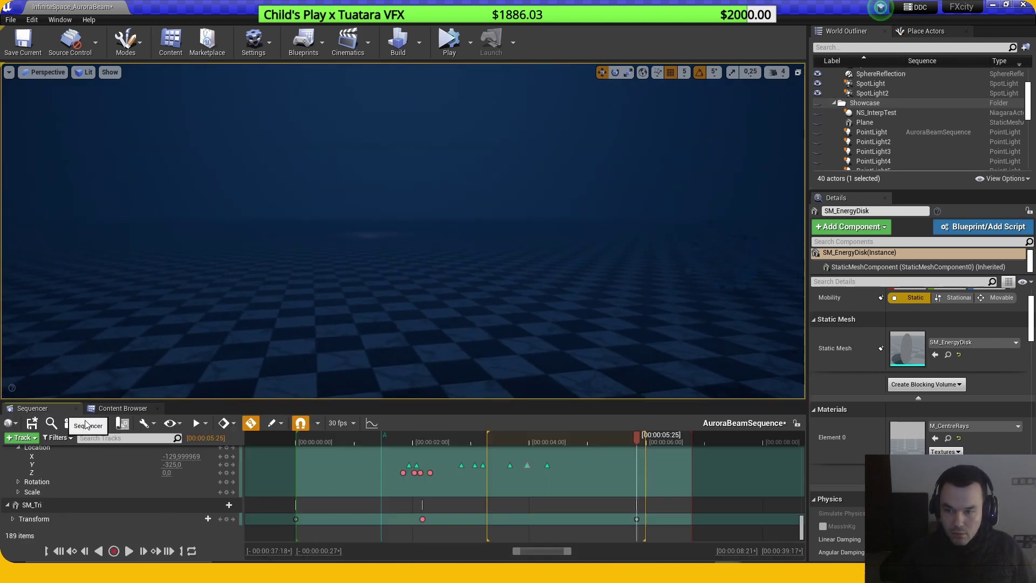
pyautogui.scroll(15, 216, 486)
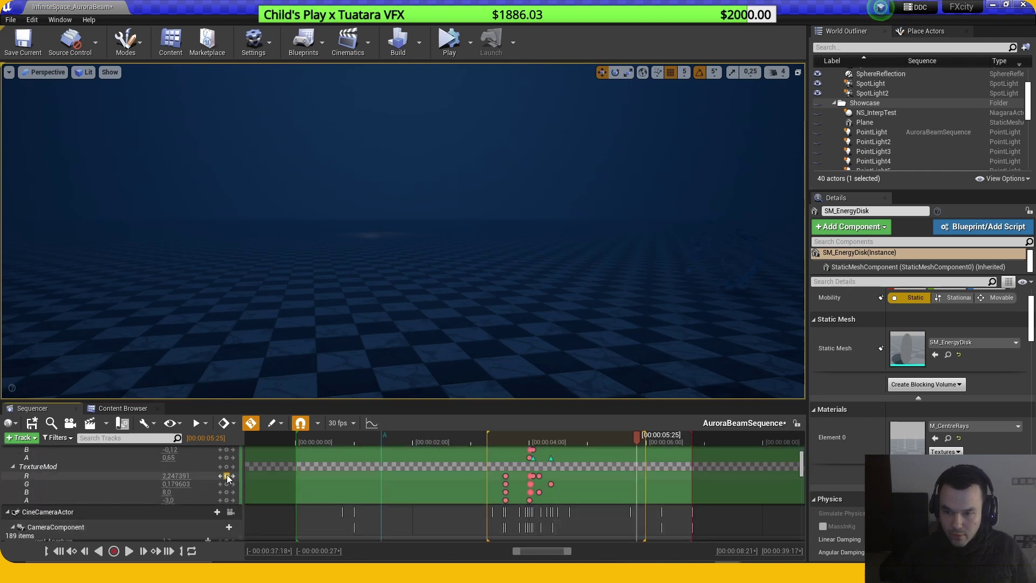
pyautogui.click(229, 470)
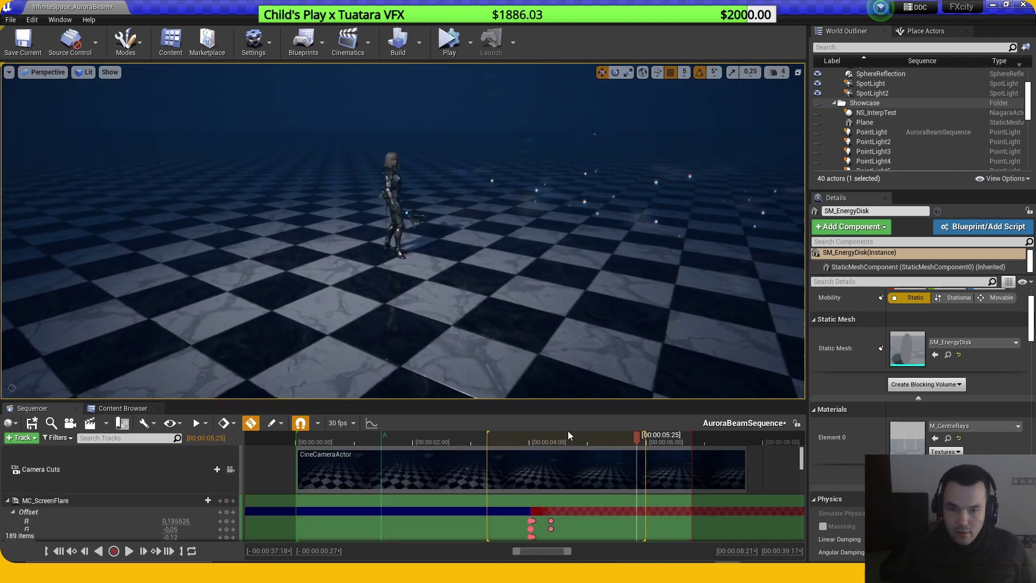
pyautogui.moveTo(575, 439); pyautogui.dragTo(467, 436)
pyautogui.moveTo(434, 313)
pyautogui.mouseDown(button='right')
pyautogui.moveTo(416, 356)
pyautogui.moveTo(435, 307)
pyautogui.moveTo(433, 318)
pyautogui.mouseUp(button='right')
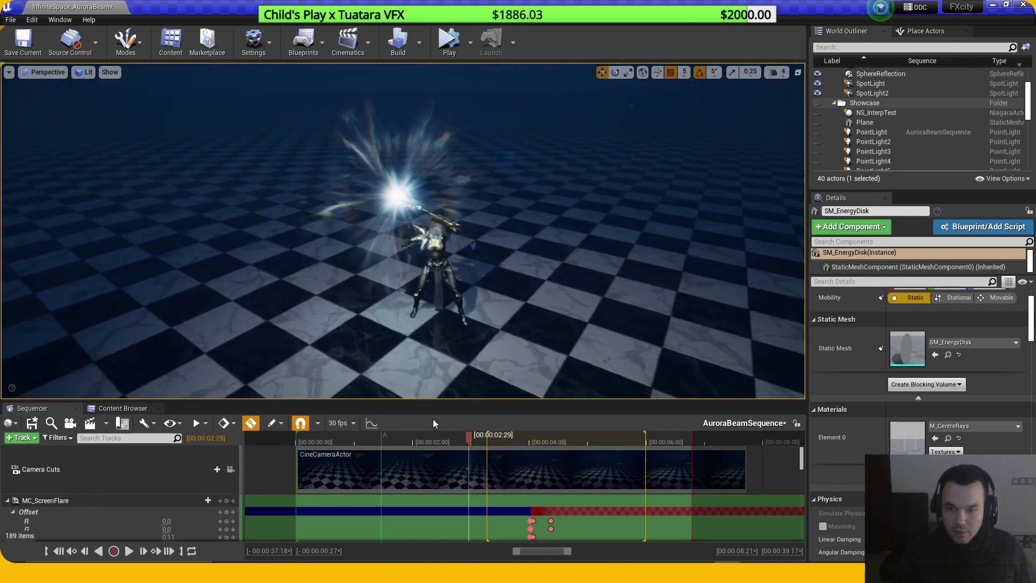
# Step: Set the sequence's display rate to 60 fps and scrub back to 00:00:01:20
pyautogui.click(338, 423)
pyautogui.click(365, 289)
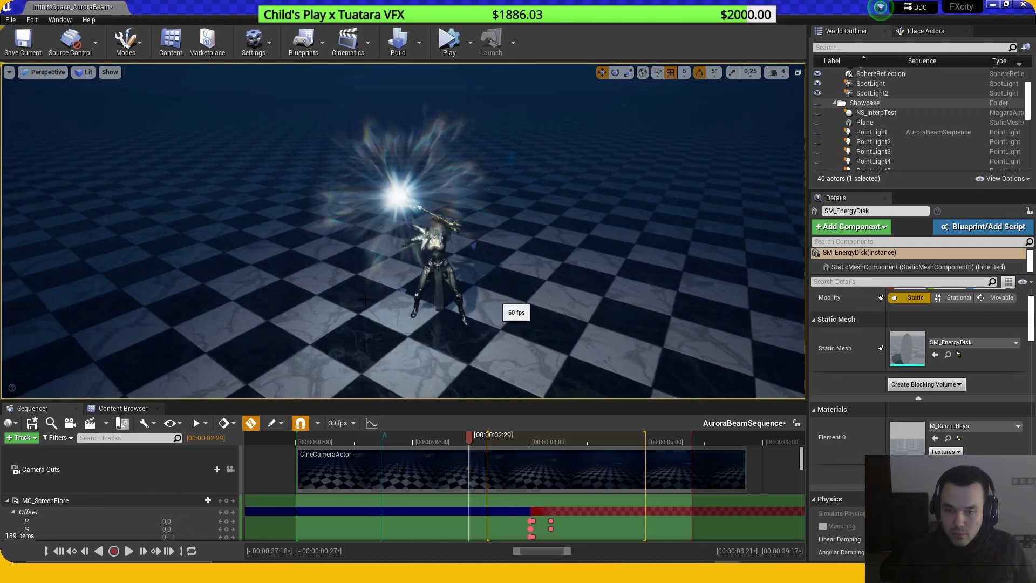
pyautogui.moveTo(464, 440); pyautogui.dragTo(374, 430)
pyautogui.moveTo(412, 374); pyautogui.dragTo(346, 375, button='right')
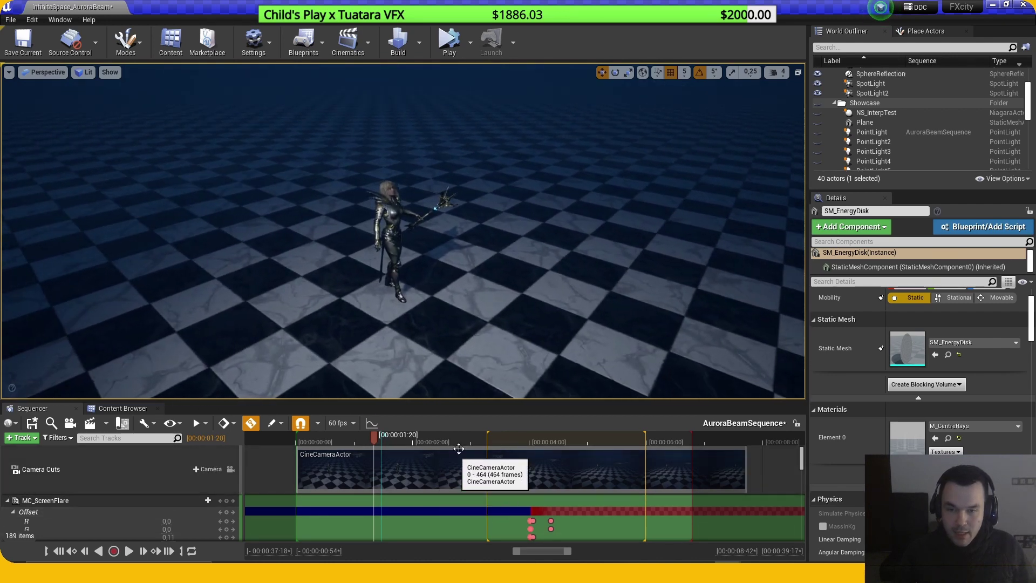
# Step: Enlarge the sequence timeline area and look through its tracks down to Serath_AnimBlueprint's animation and transform keys
pyautogui.moveTo(480, 400); pyautogui.dragTo(485, 342)
pyautogui.scroll(-4, 485, 432)
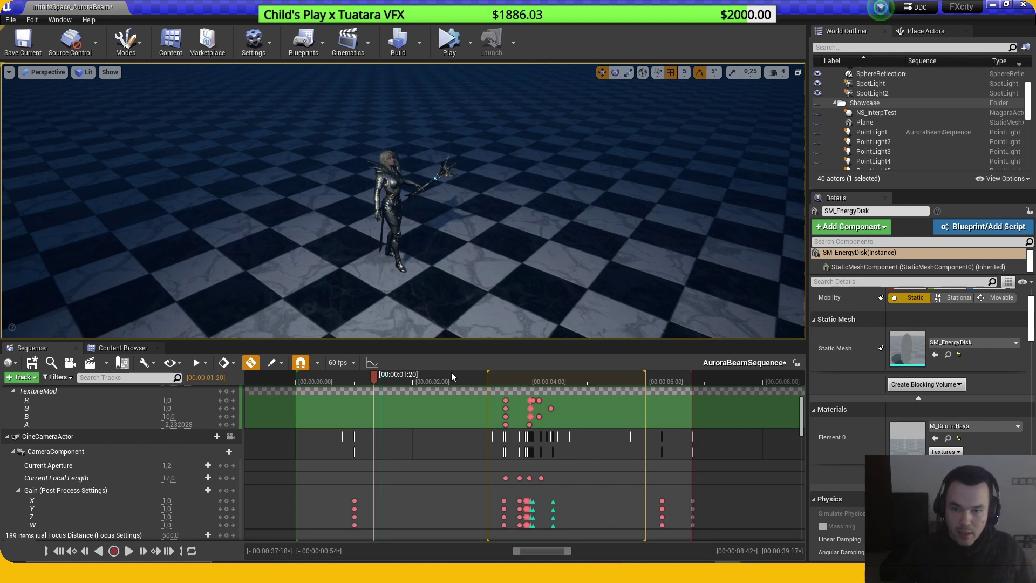
pyautogui.scroll(-10, 425, 409)
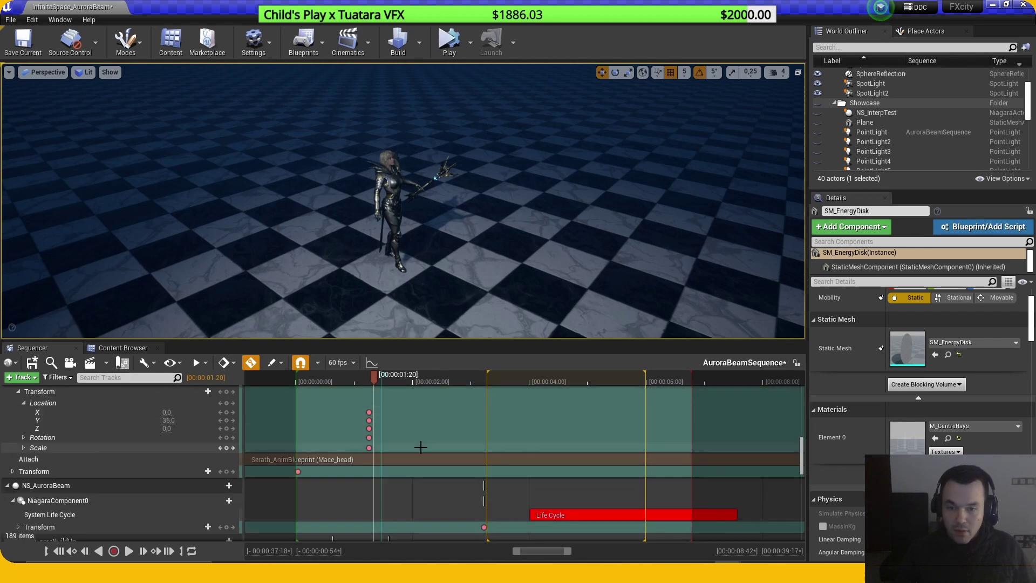
pyautogui.scroll(-5, 420, 447)
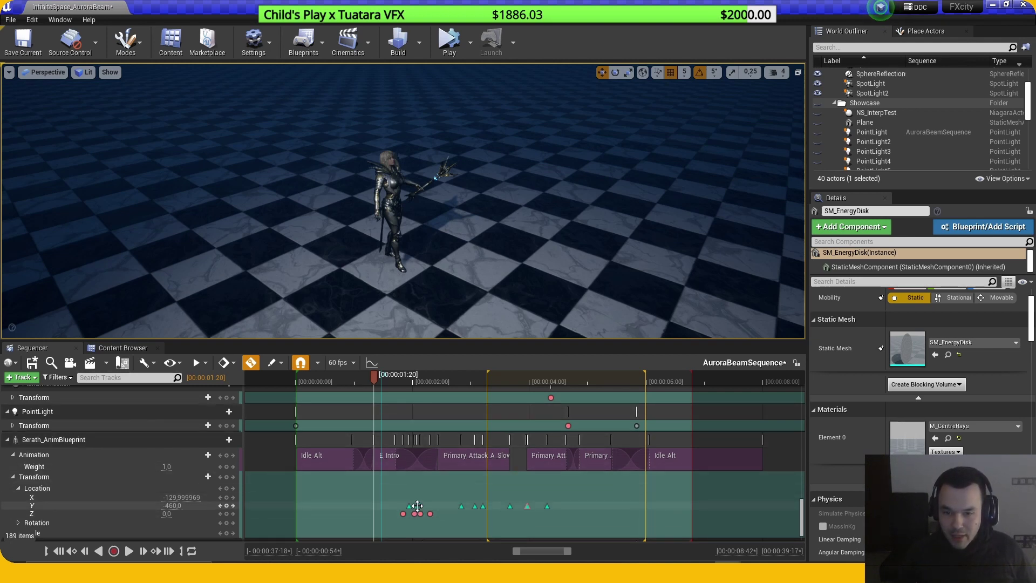
# Step: Scrub the sequence to 00:00:01:58 and view the glow at the character's mace head from closer
pyautogui.moveTo(374, 375)
pyautogui.mouseDown()
pyautogui.moveTo(354, 380)
pyautogui.moveTo(375, 383)
pyautogui.mouseUp()
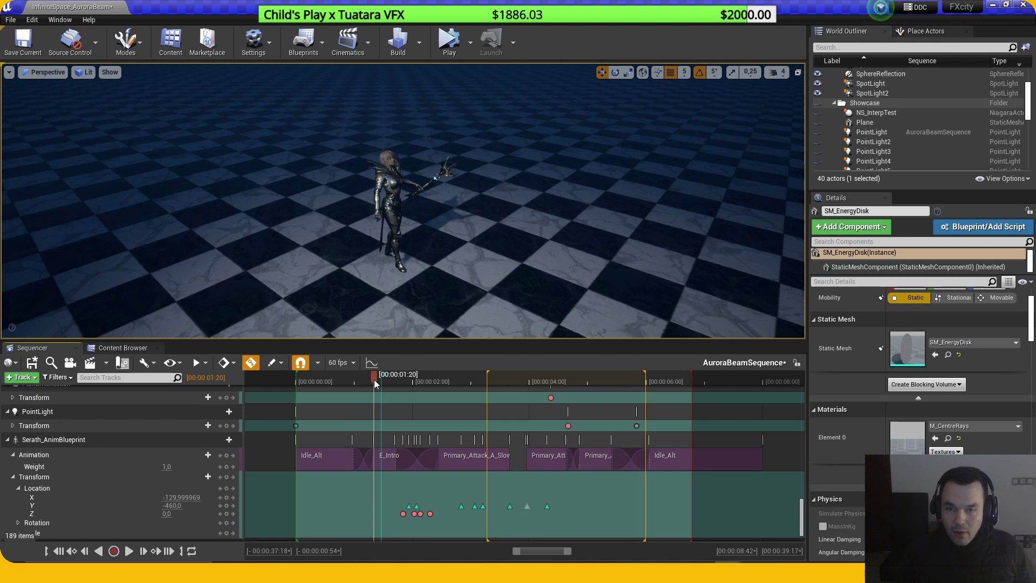
pyautogui.moveTo(376, 384); pyautogui.dragTo(401, 381)
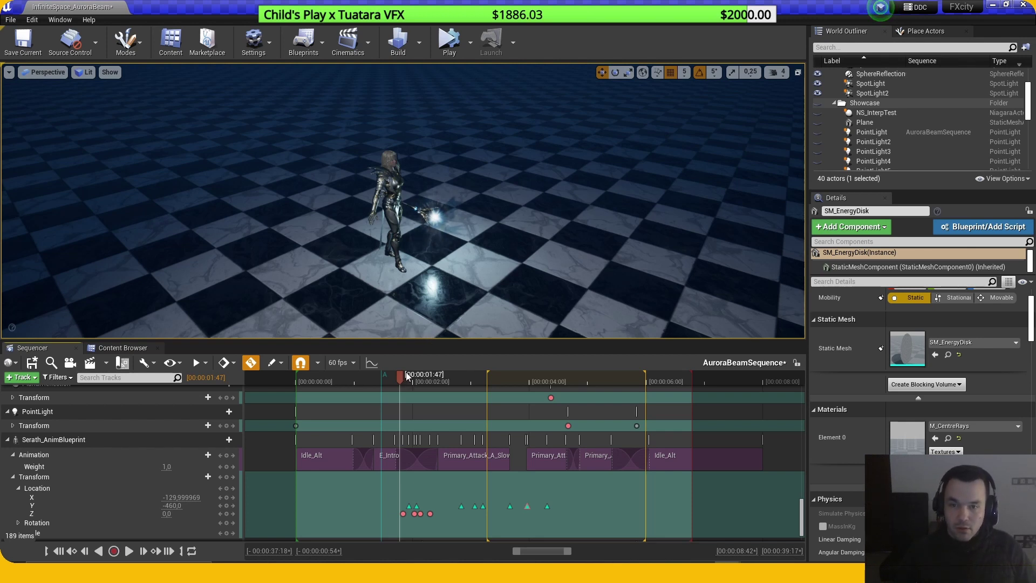
pyautogui.moveTo(408, 377); pyautogui.dragTo(413, 377)
pyautogui.press('w')
pyautogui.moveTo(412, 324); pyautogui.dragTo(297, 315, button='right')
pyautogui.press('d')
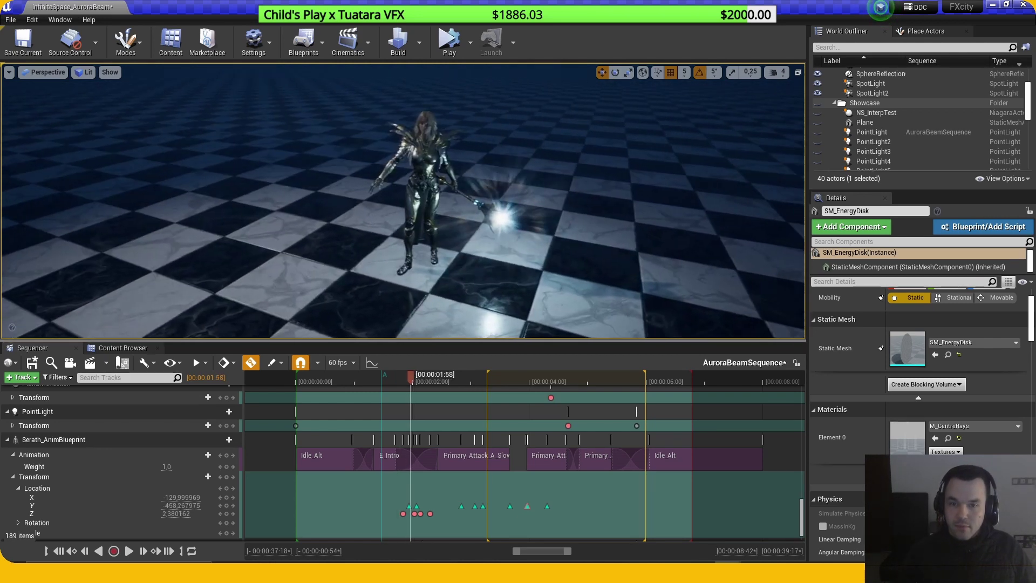
pyautogui.moveTo(470, 281); pyautogui.dragTo(424, 279, button='right')
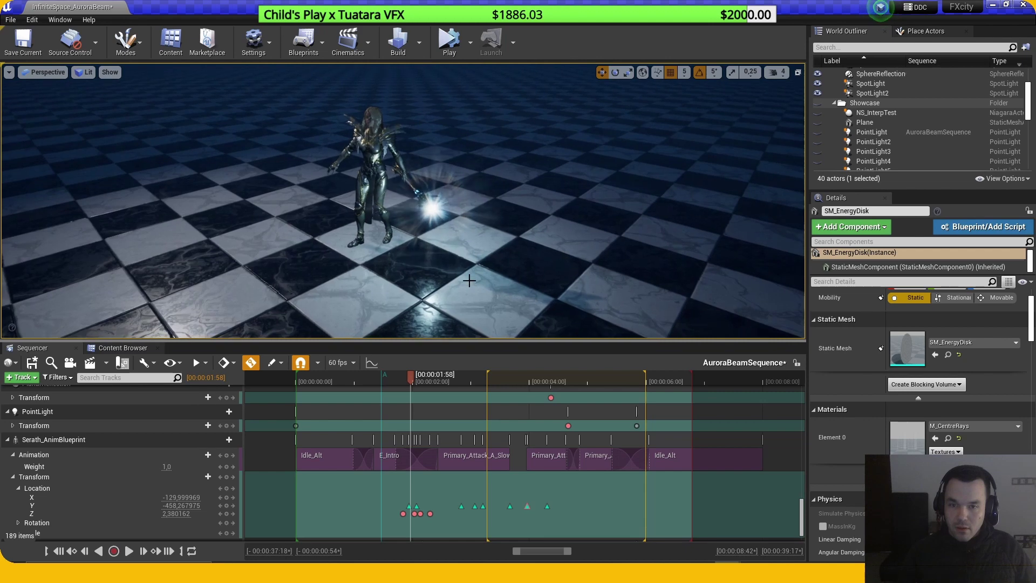
# Step: Scrub back and forth to 00:00:02:00 and examine the ring of rays around the glowing mace head
pyautogui.moveTo(416, 379); pyautogui.dragTo(422, 378)
pyautogui.moveTo(421, 280); pyautogui.dragTo(434, 278, button='right')
pyautogui.moveTo(422, 378); pyautogui.dragTo(413, 378)
pyautogui.moveTo(426, 280); pyautogui.dragTo(431, 286, button='right')
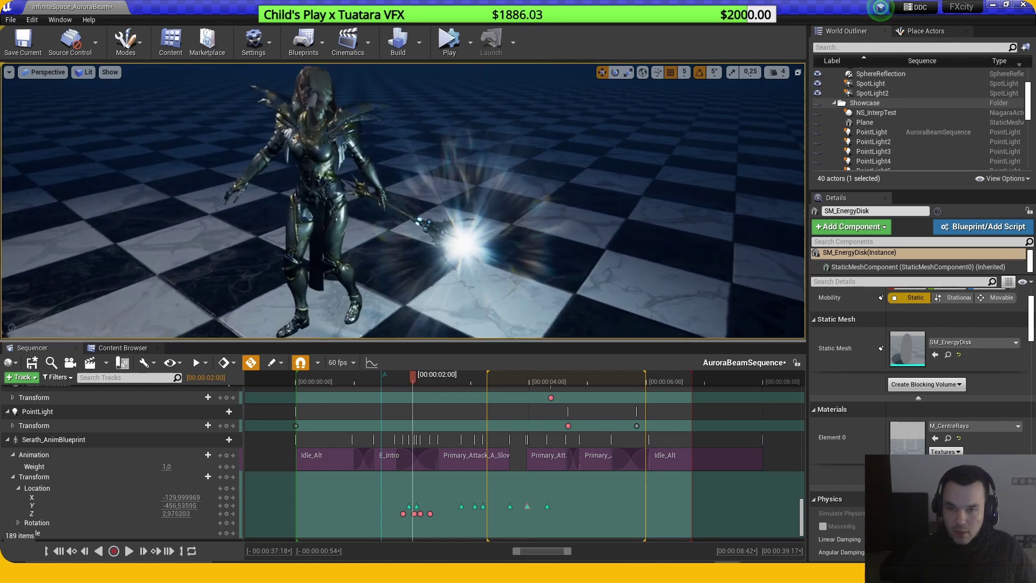
pyautogui.moveTo(465, 251); pyautogui.dragTo(436, 238, button='right')
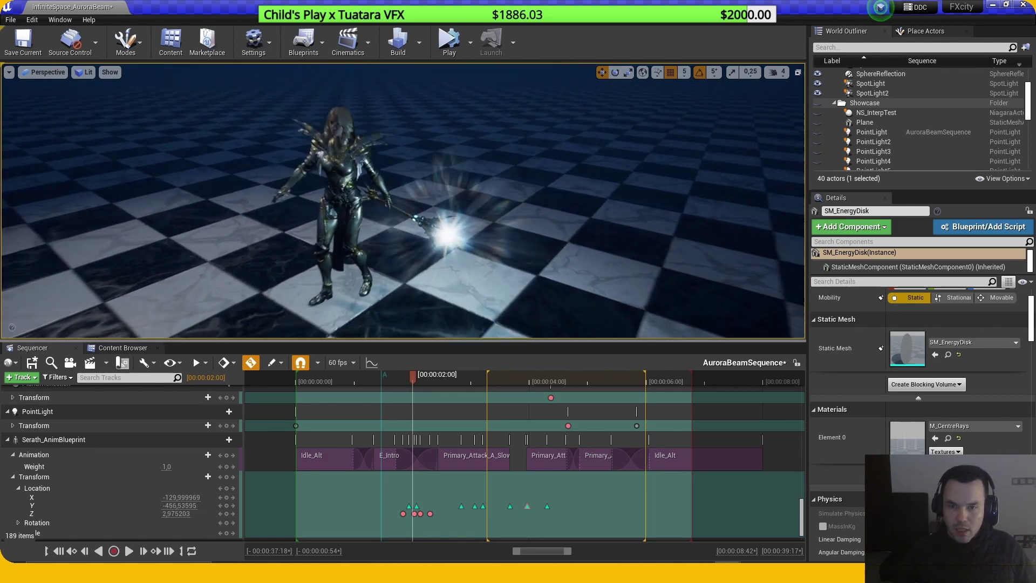
pyautogui.moveTo(542, 268); pyautogui.dragTo(541, 266, button='right')
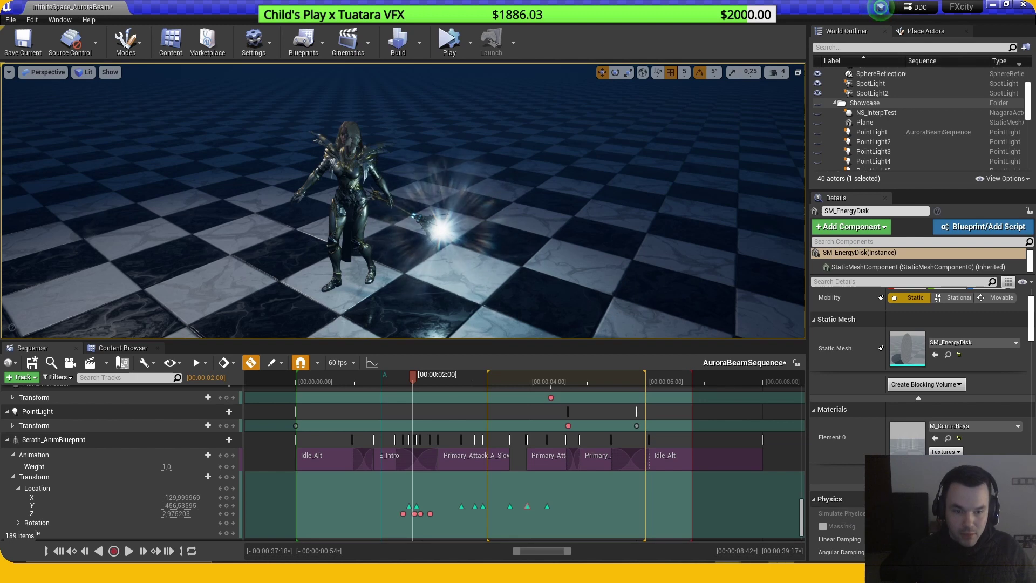
# Step: Switch to Substance Designer and survey the AuroraBeam graph, bringing the ring texture's node chain into view
pyautogui.click(781, 573)
pyautogui.scroll(1, 370, 261)
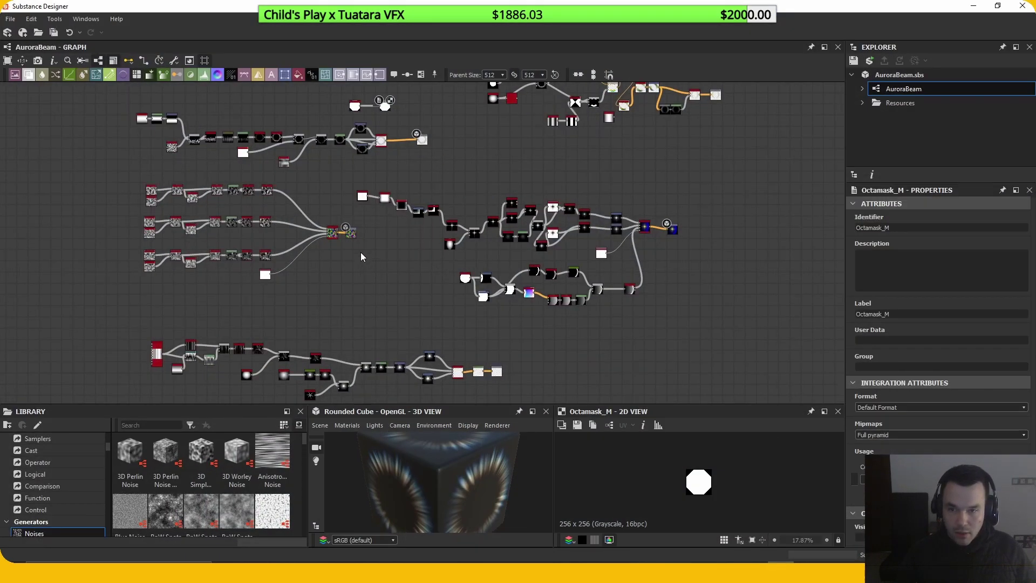
pyautogui.scroll(2, 378, 259)
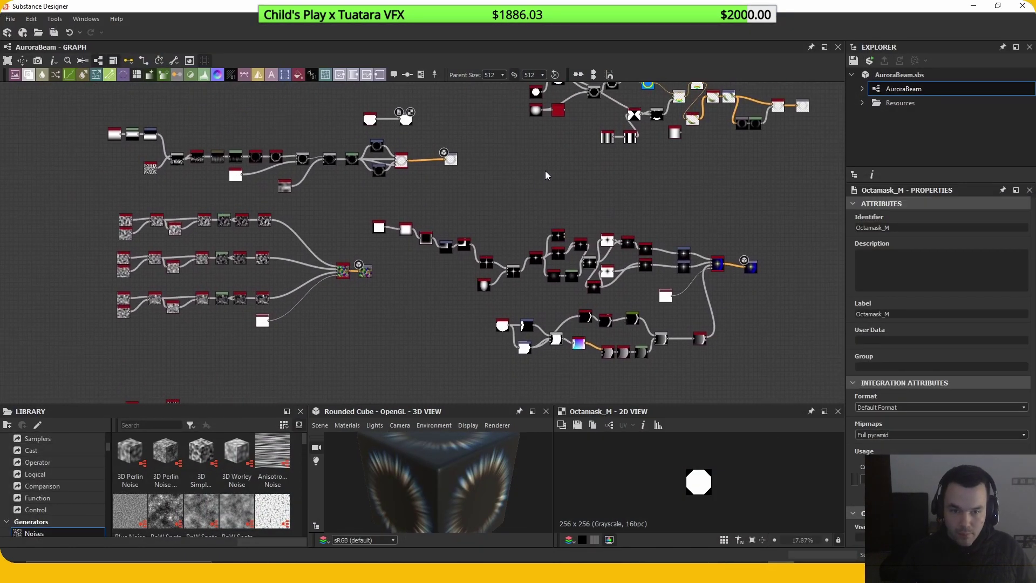
pyautogui.moveTo(533, 183); pyautogui.dragTo(565, 214, button='middle')
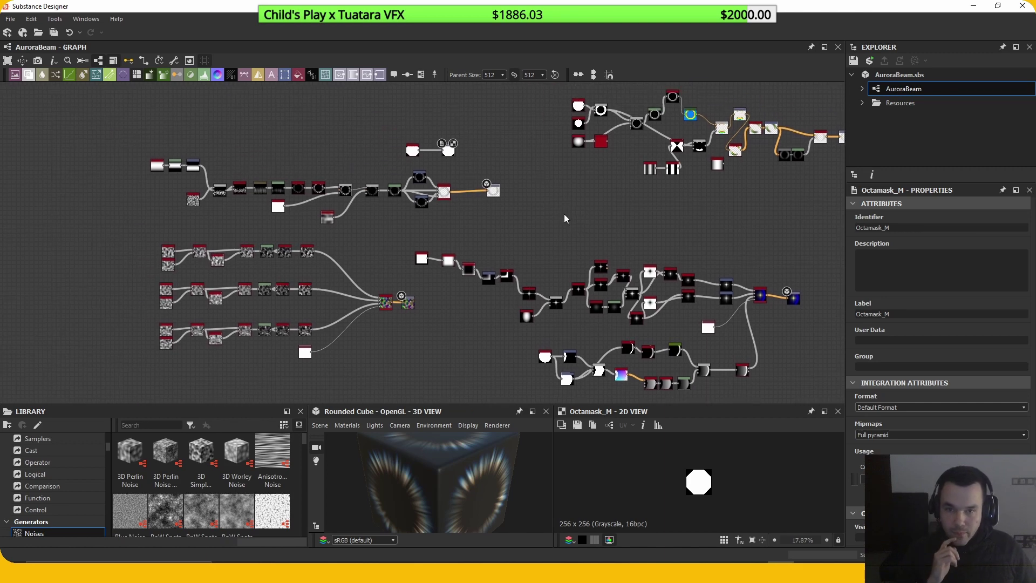
pyautogui.scroll(3, 547, 222)
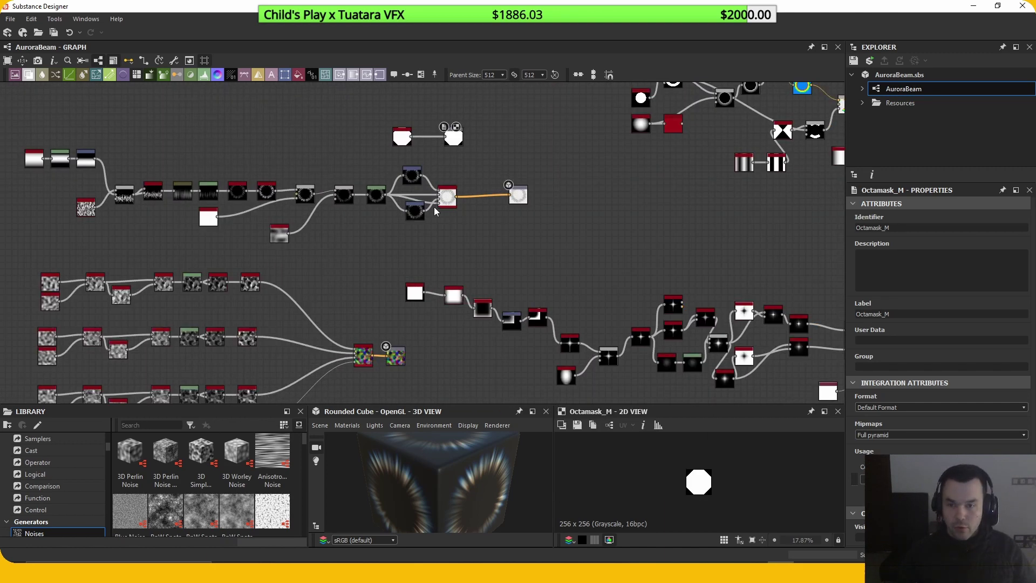
pyautogui.moveTo(324, 254); pyautogui.dragTo(409, 267, button='middle')
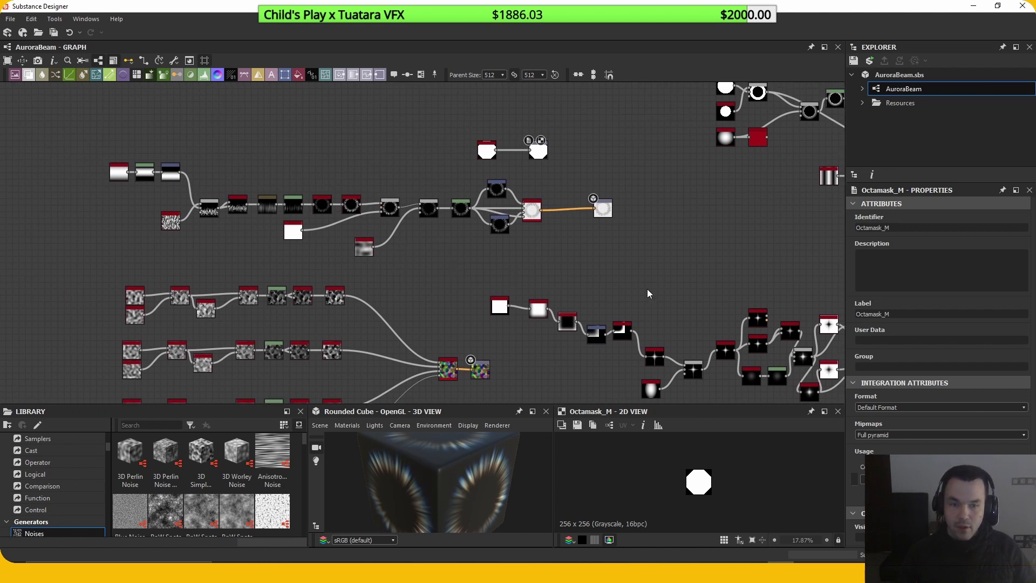
pyautogui.moveTo(646, 290); pyautogui.dragTo(602, 283, button='middle')
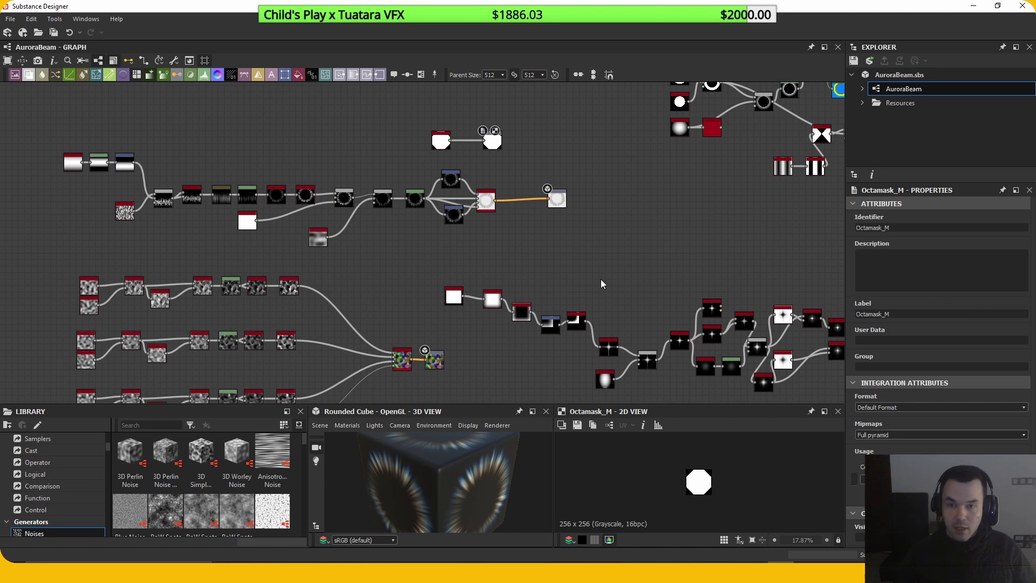
pyautogui.moveTo(585, 279); pyautogui.dragTo(627, 267, button='middle')
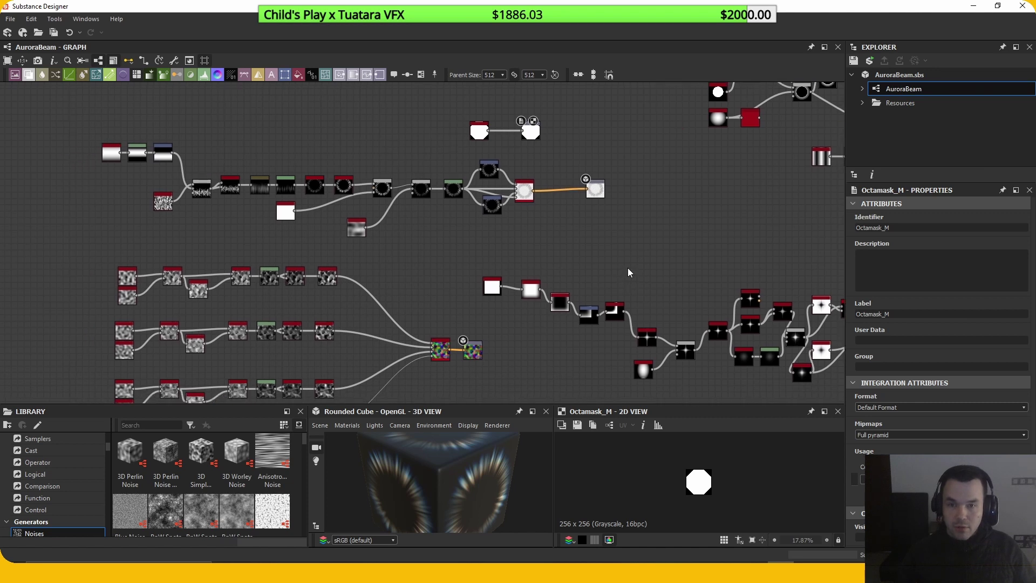
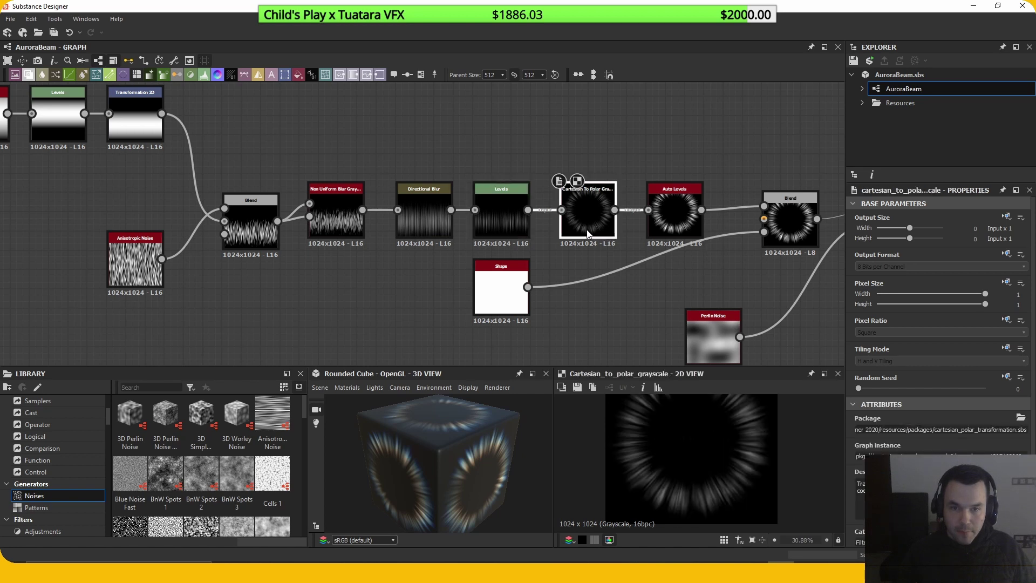
# Step: Preview the Auto Levels result after the Cartesian To Polar node, and the Blend that combines the ring with Perlin Noise
pyautogui.scroll(-1, 718, 454)
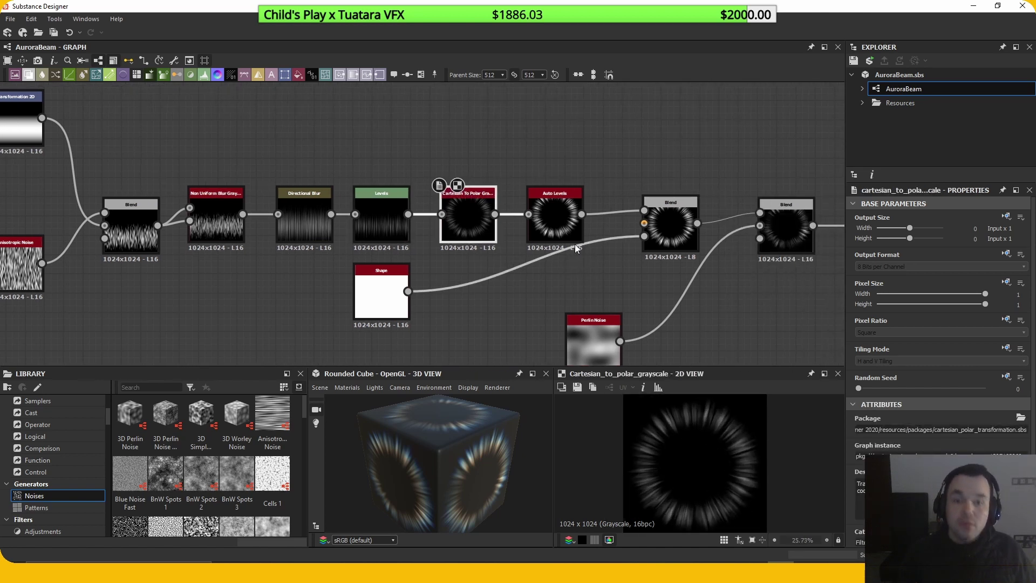
pyautogui.click(570, 241)
pyautogui.doubleClick(570, 241)
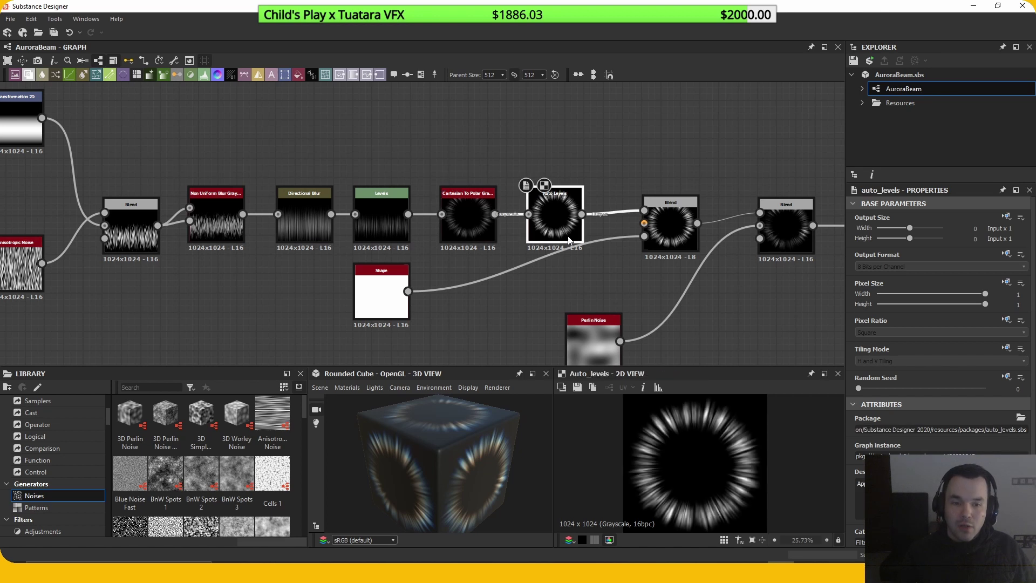
pyautogui.moveTo(722, 289); pyautogui.dragTo(575, 272, button='middle')
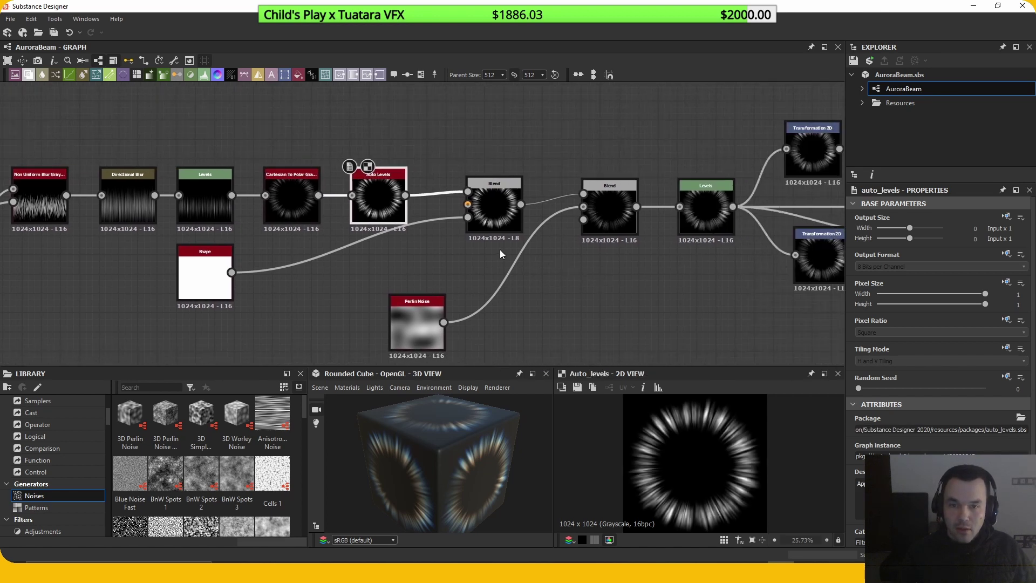
pyautogui.doubleClick(608, 210)
pyautogui.moveTo(651, 284); pyautogui.dragTo(619, 278, button='middle')
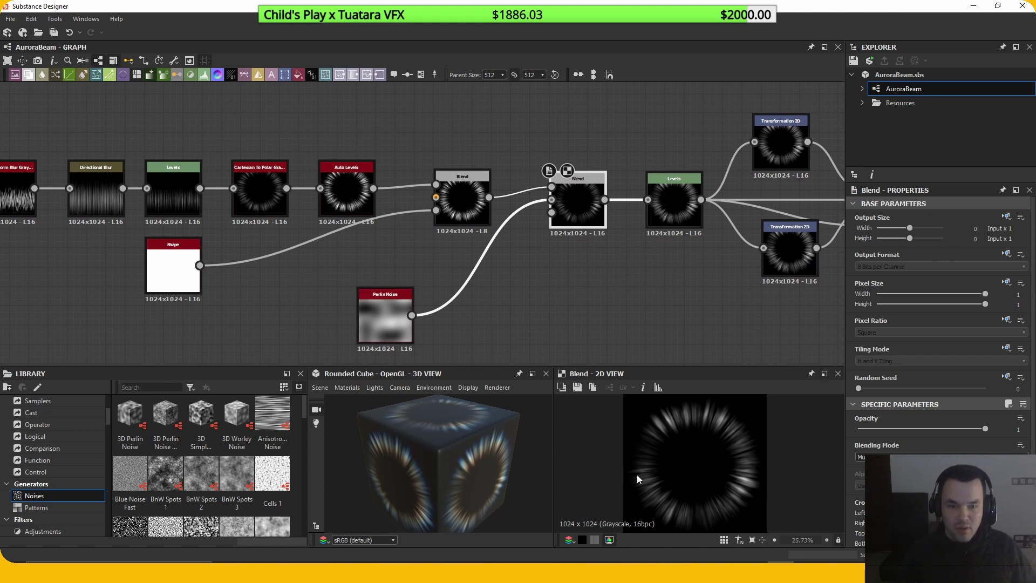
# Step: Preview the Levels node after the Perlin Noise blend and follow its Transformation 2D branches into the RGBA Merge inputs
pyautogui.moveTo(664, 295); pyautogui.dragTo(532, 283, button='middle')
pyautogui.click(546, 208)
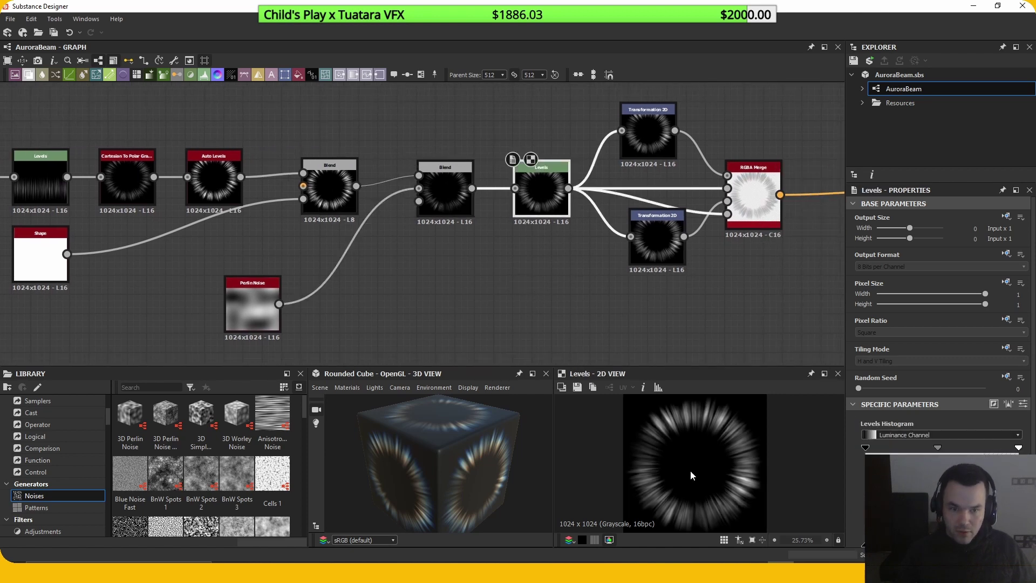
pyautogui.moveTo(693, 317); pyautogui.dragTo(601, 318, button='middle')
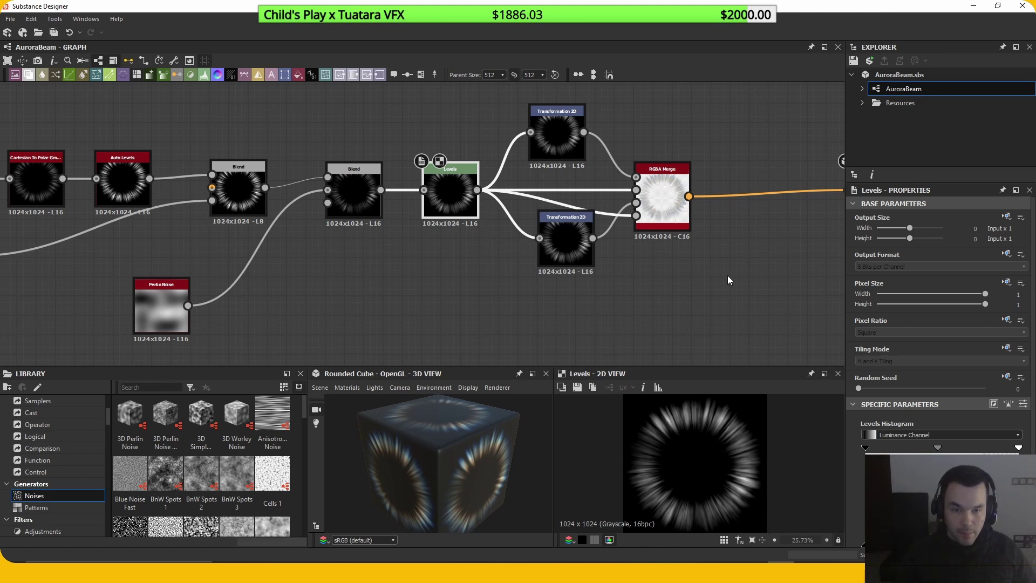
pyautogui.moveTo(643, 270); pyautogui.dragTo(561, 268, button='middle')
pyautogui.moveTo(482, 262); pyautogui.dragTo(483, 260)
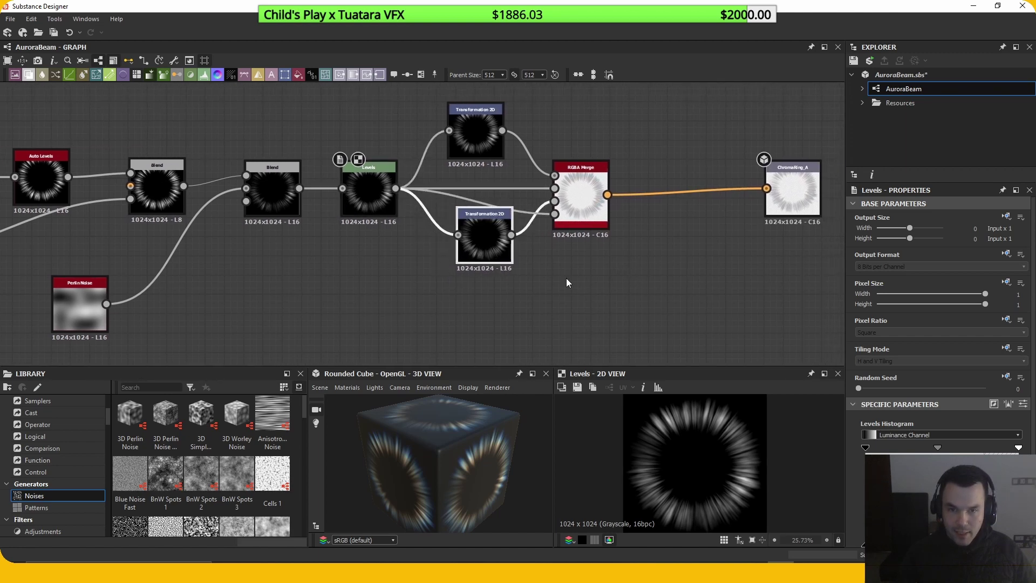
pyautogui.moveTo(624, 282); pyautogui.dragTo(553, 279, button='middle')
pyautogui.moveTo(503, 218); pyautogui.dragTo(552, 259, button='middle')
pyautogui.scroll(3, 553, 253)
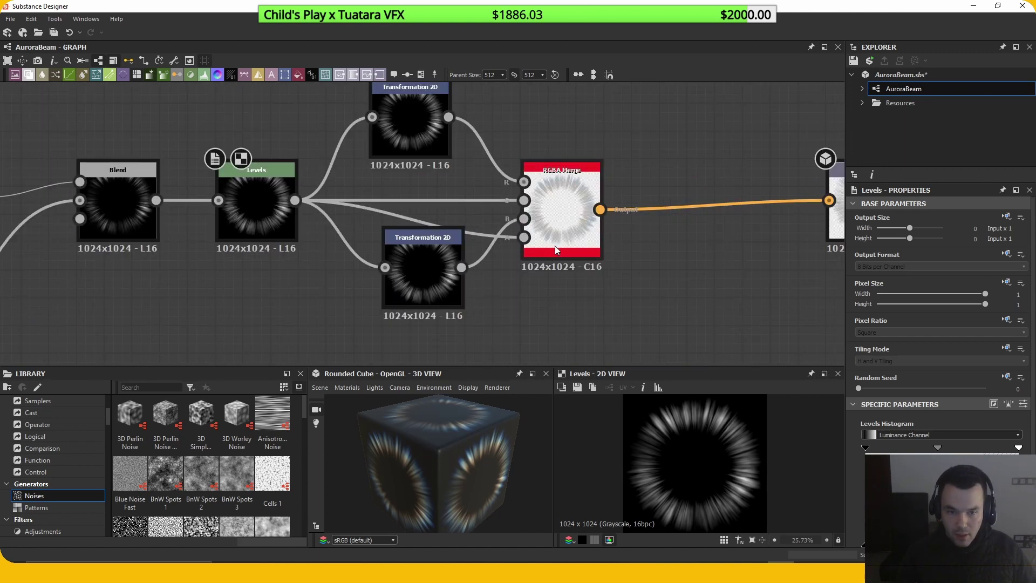
# Step: Preview both Transformation 2D branches, the RGBA Merge that combines them, and the ChromaRing_A output
pyautogui.moveTo(442, 176); pyautogui.dragTo(484, 192, button='middle')
pyautogui.click(456, 158)
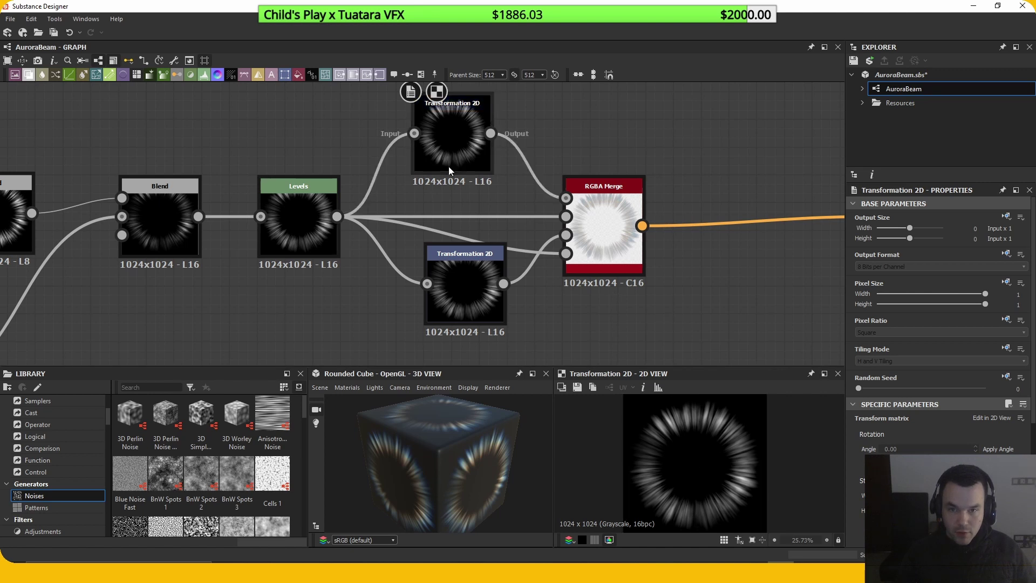
pyautogui.click(466, 294)
pyautogui.click(620, 263)
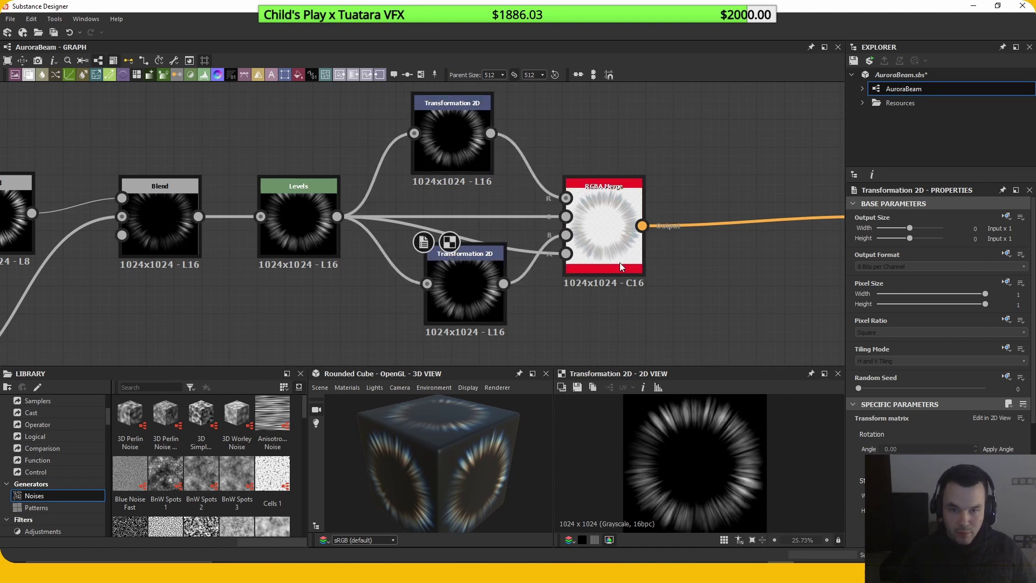
pyautogui.scroll(1, 689, 432)
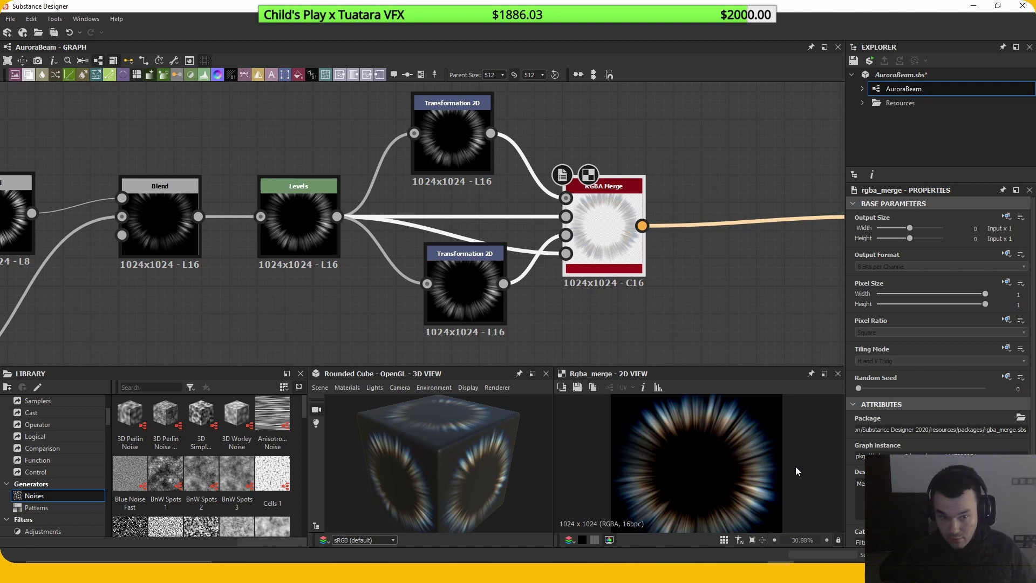
pyautogui.scroll(-3, 718, 281)
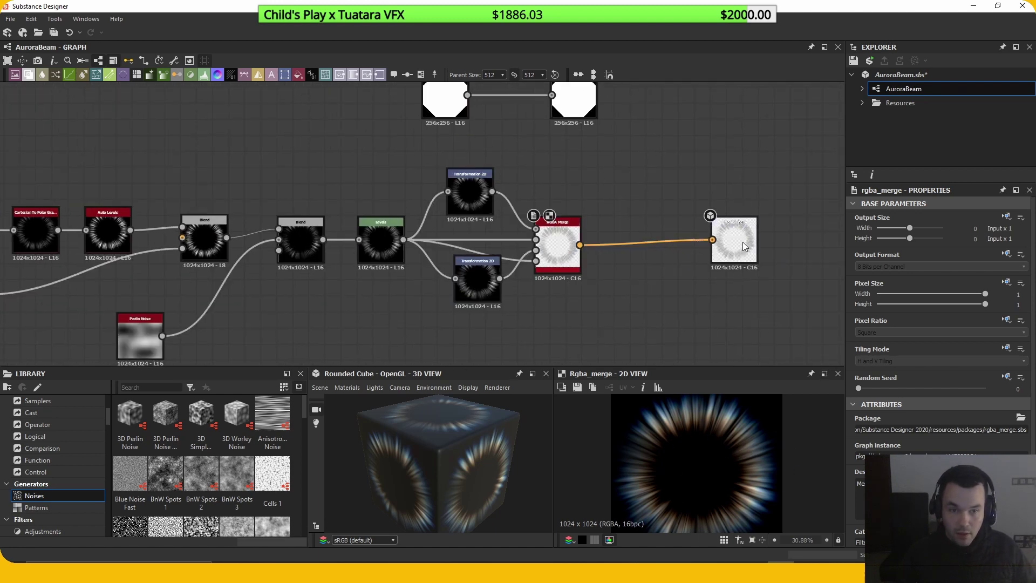
pyautogui.click(745, 244)
# Step: Find the rainbow glow's node chain in the AuroraBeam graph and preview its ChromaGlow_A output
pyautogui.scroll(-5, 718, 291)
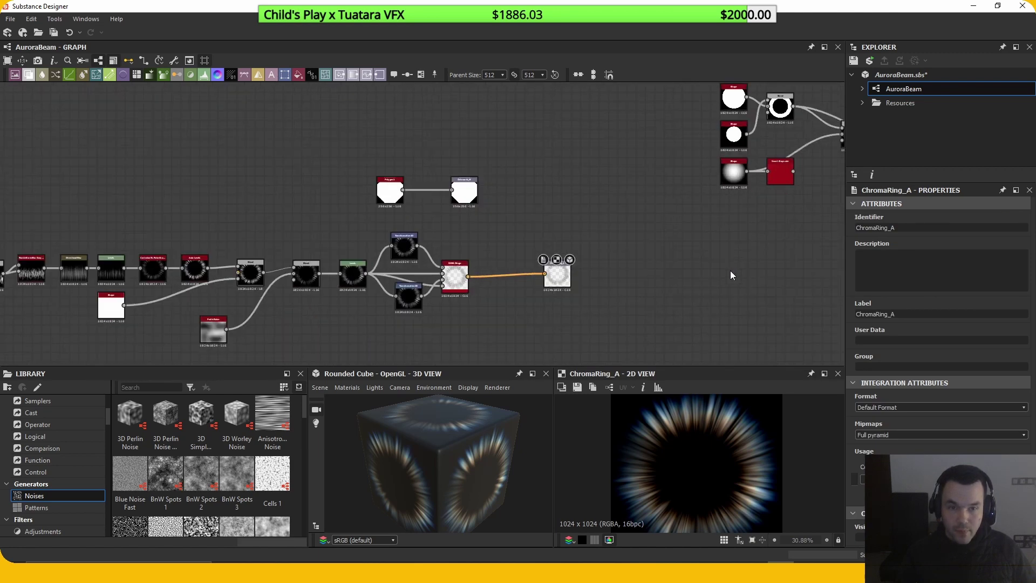
pyautogui.scroll(3, 707, 300)
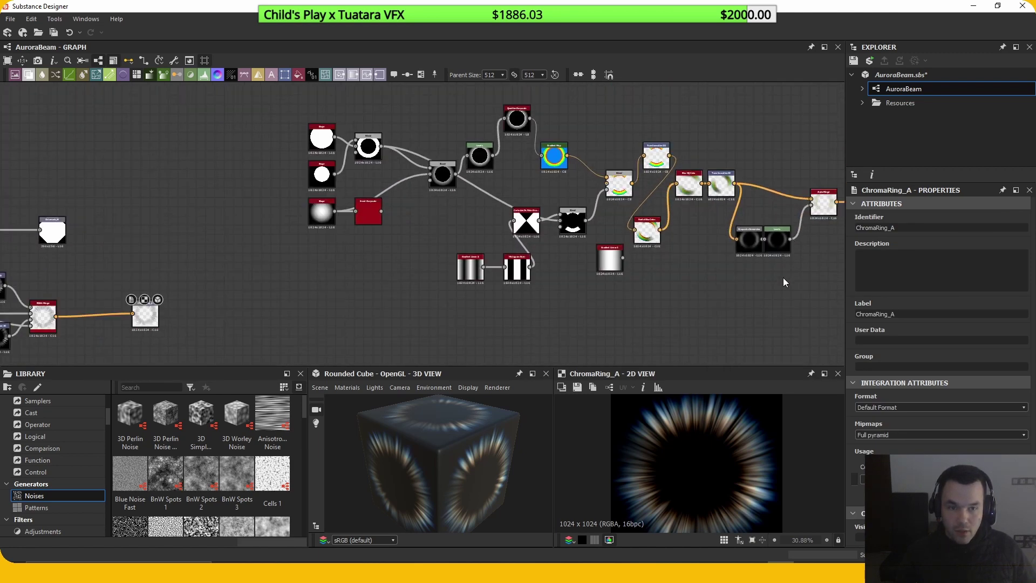
pyautogui.moveTo(801, 276); pyautogui.dragTo(632, 281, button='middle')
pyautogui.click(696, 210)
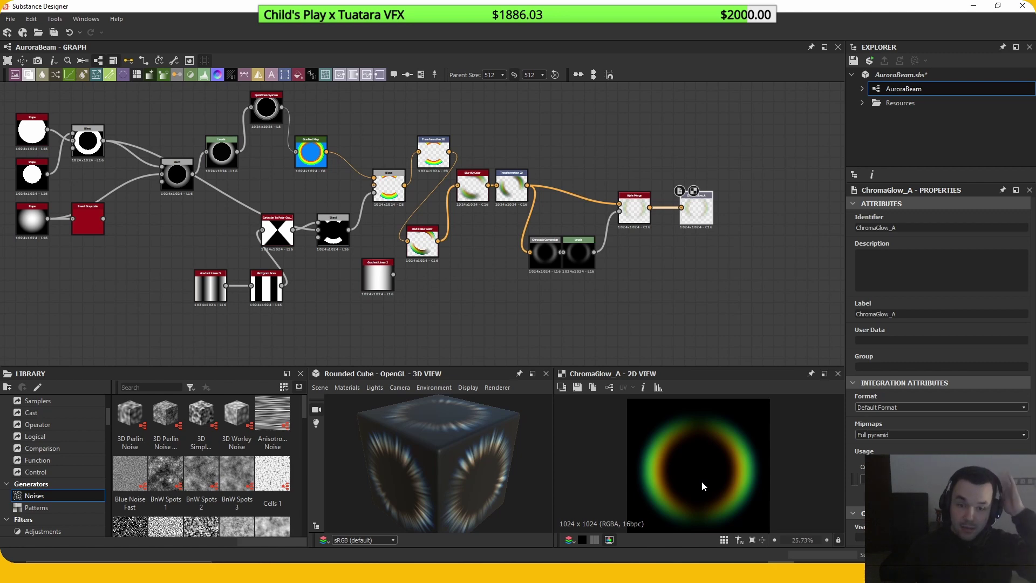
# Step: Preview the Blend of the two disc Shapes and the Blend that multiplies the ring with the soft radial Shape
pyautogui.moveTo(492, 277); pyautogui.dragTo(586, 289, button='middle')
pyautogui.scroll(2, 186, 166)
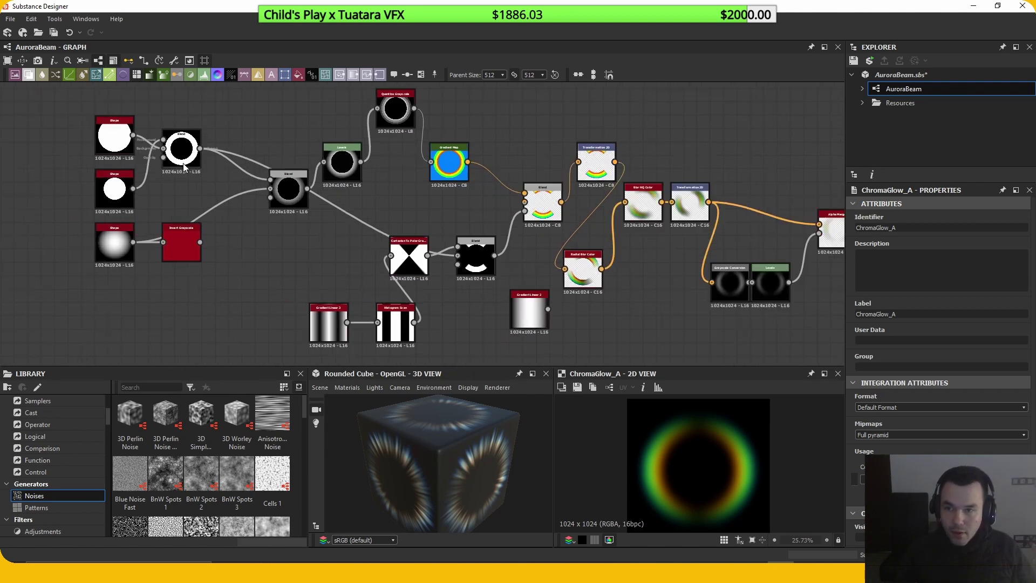
pyautogui.moveTo(313, 247); pyautogui.dragTo(440, 245, button='middle')
pyautogui.click(249, 144)
pyautogui.click(442, 207)
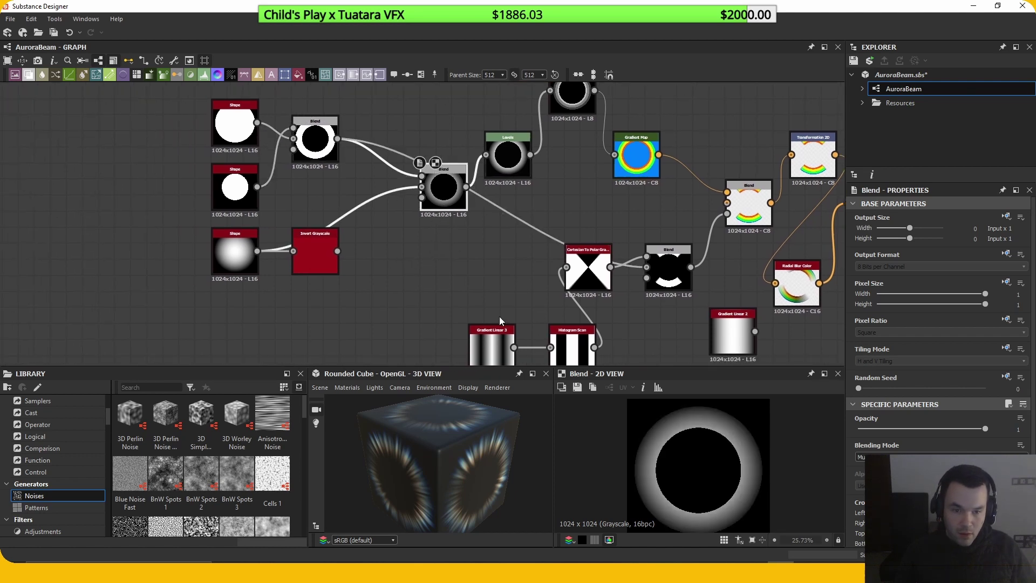
pyautogui.scroll(-1, 696, 488)
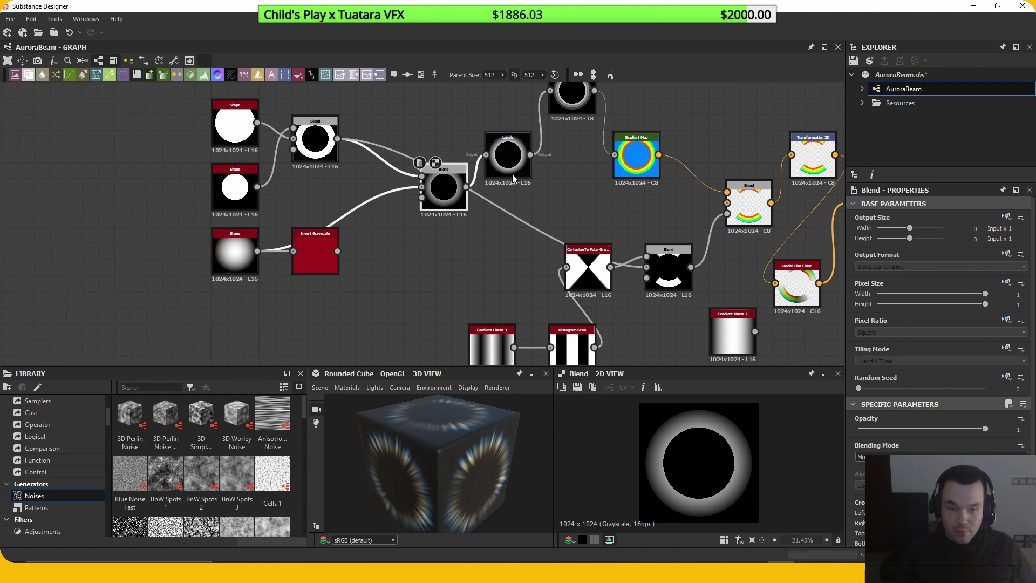
# Step: Preview the Quantize Grayscale bands and the Gradient Map that colors them
pyautogui.moveTo(514, 178); pyautogui.dragTo(462, 207, button='middle')
pyautogui.click(515, 132)
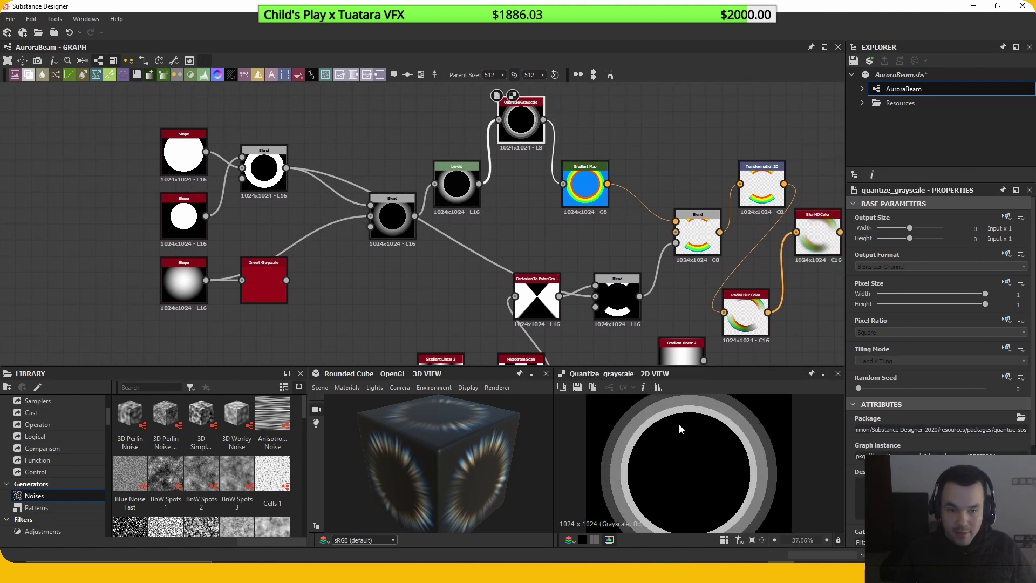
pyautogui.moveTo(681, 427); pyautogui.dragTo(692, 440, button='middle')
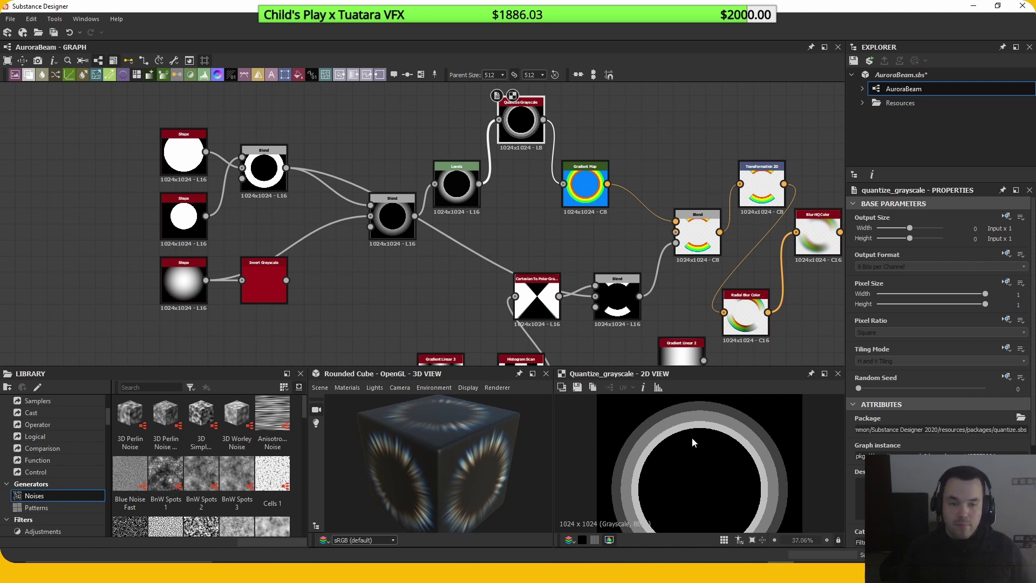
pyautogui.moveTo(669, 173); pyautogui.dragTo(628, 162, button='middle')
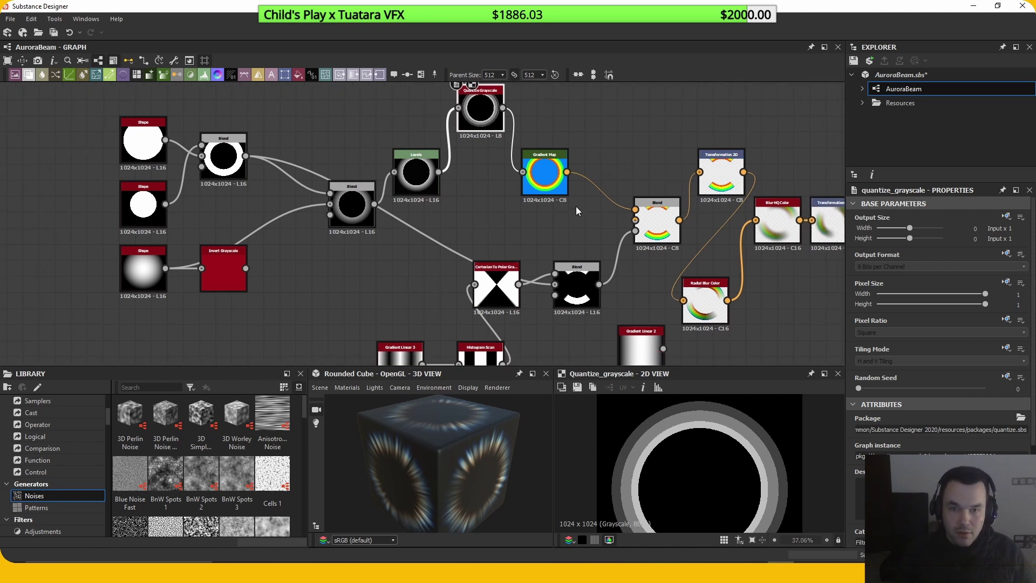
pyautogui.doubleClick(544, 188)
pyautogui.scroll(-1, 714, 442)
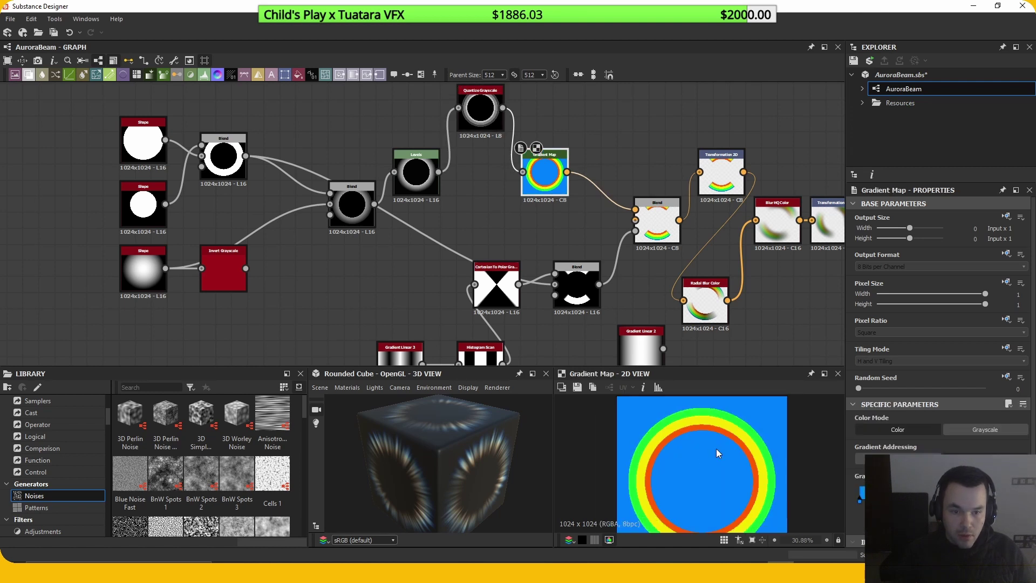
# Step: Preview the Blend that masks the Gradient Map rings and fit its whole image in the 2D view
pyautogui.moveTo(720, 244); pyautogui.dragTo(675, 218, button='middle')
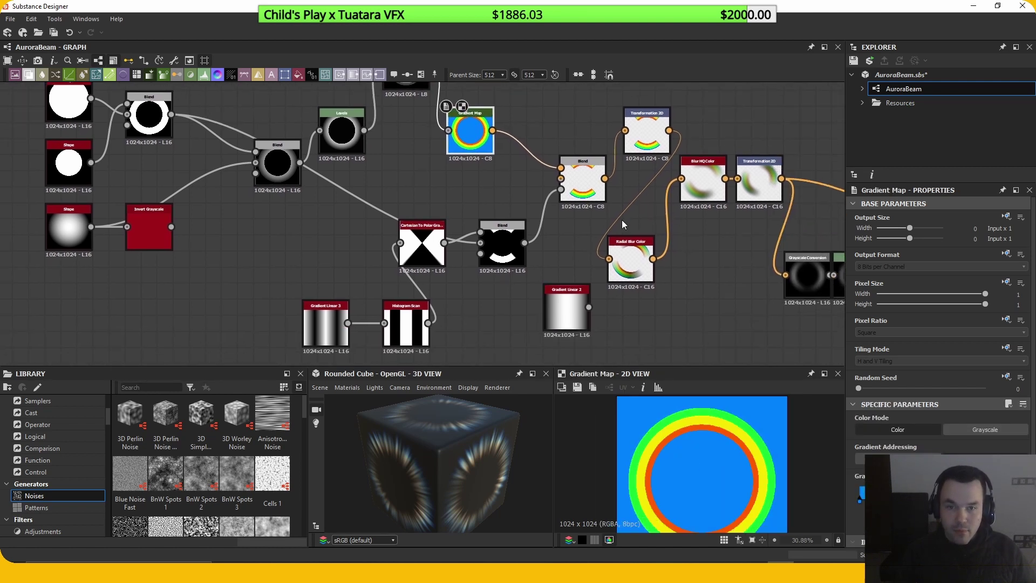
pyautogui.click(586, 199)
pyautogui.doubleClick(586, 200)
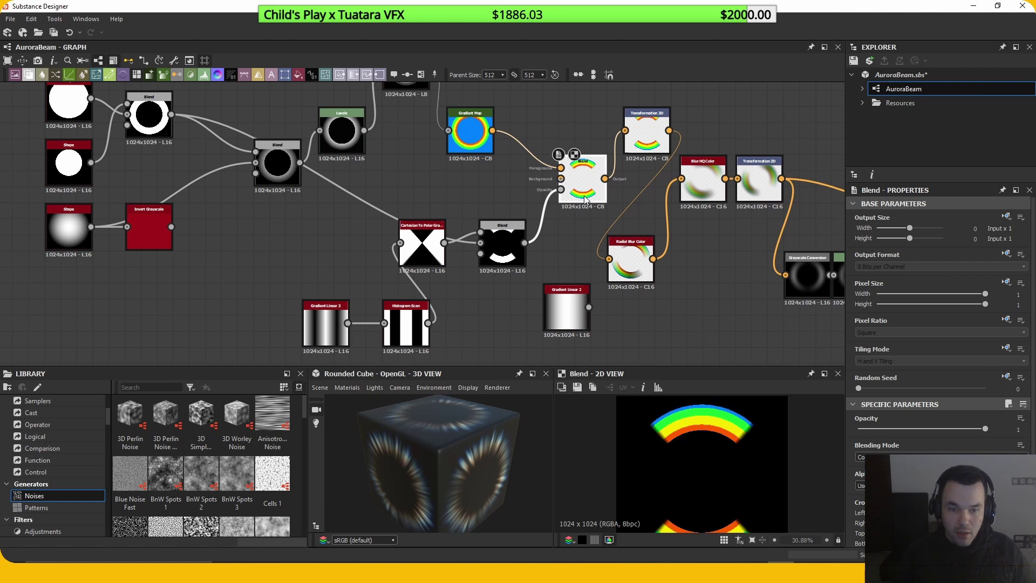
pyautogui.scroll(-2, 702, 486)
pyautogui.moveTo(461, 317); pyautogui.dragTo(472, 311, button='middle')
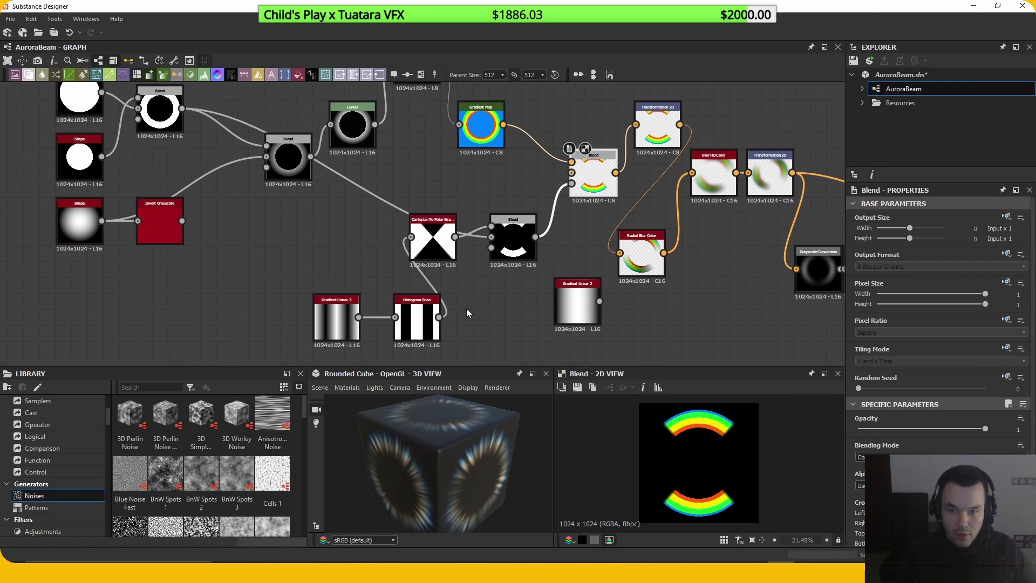
# Step: Preview Gradient Linear 3 and Histogram Scan, and move both nodes up and away from beneath the Cartesian To Polar node
pyautogui.doubleClick(326, 333)
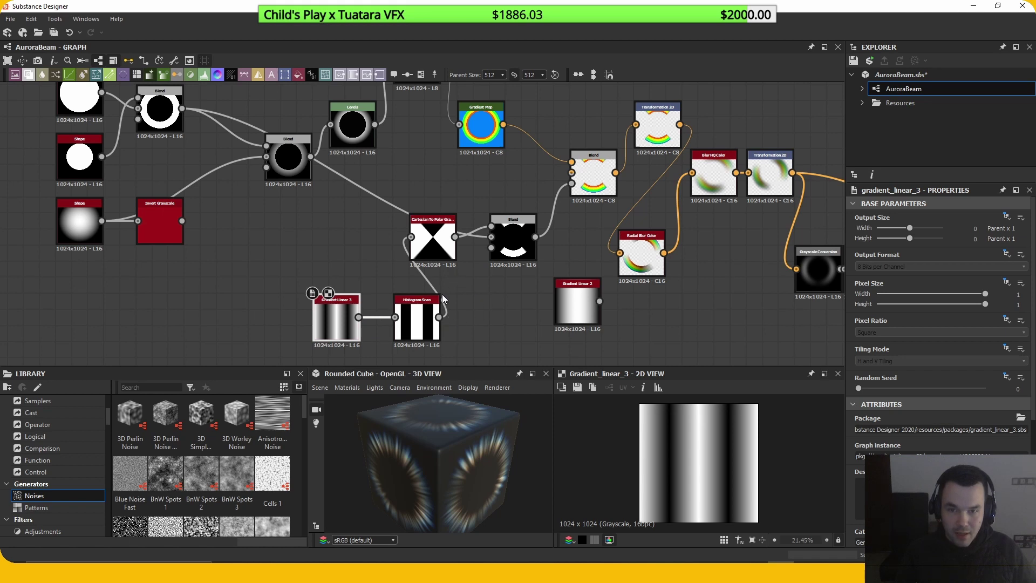
pyautogui.doubleClick(426, 336)
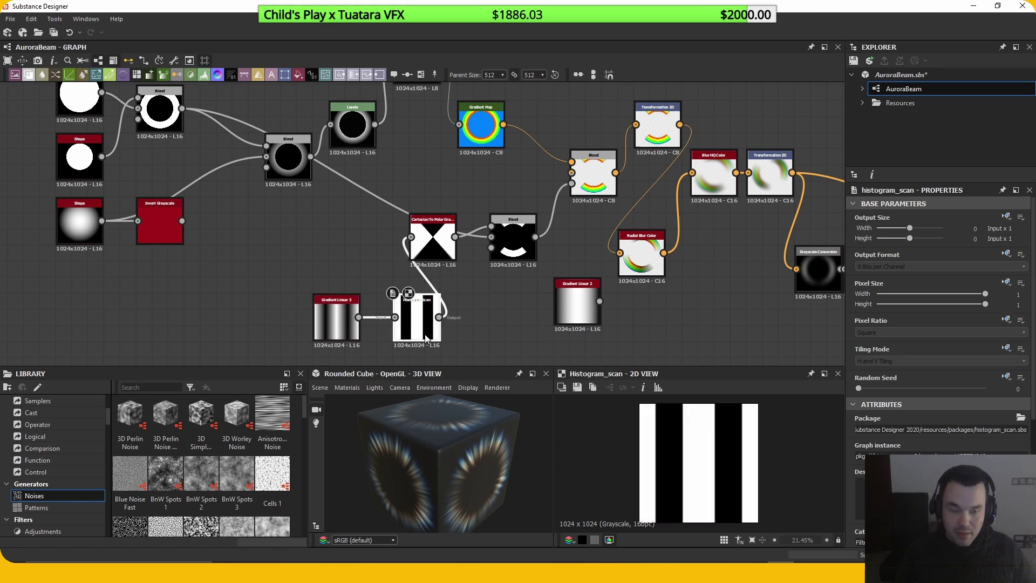
pyautogui.moveTo(292, 360); pyautogui.dragTo(415, 323)
pyautogui.moveTo(422, 326); pyautogui.dragTo(358, 301)
# Step: Preview the Cartesian To Polar wedges, the Blend that cuts them from the ring, and the resulting rainbow arc Blend
pyautogui.click(433, 255)
pyautogui.doubleClick(433, 255)
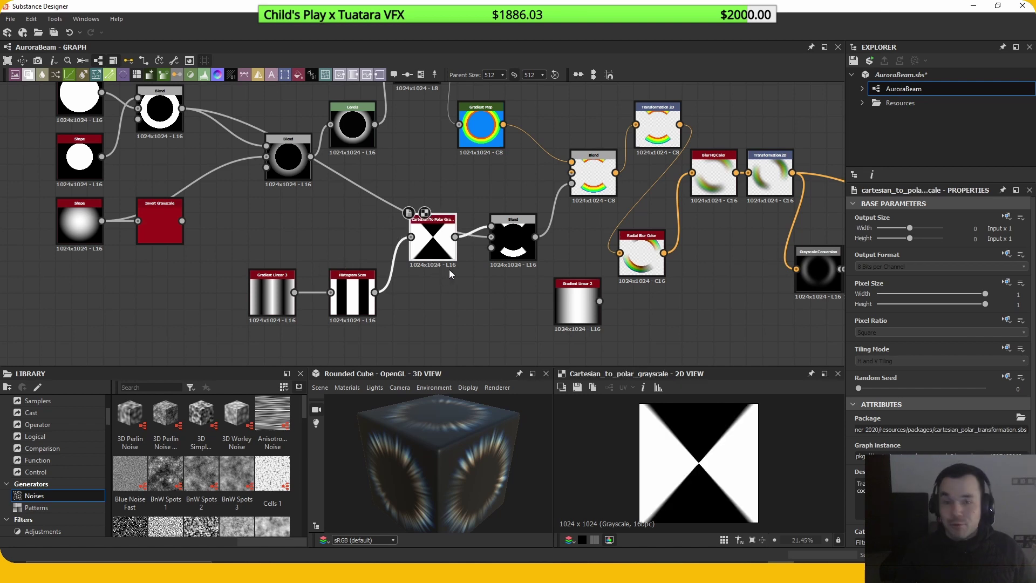
pyautogui.click(526, 255)
pyautogui.doubleClick(525, 251)
pyautogui.doubleClick(604, 195)
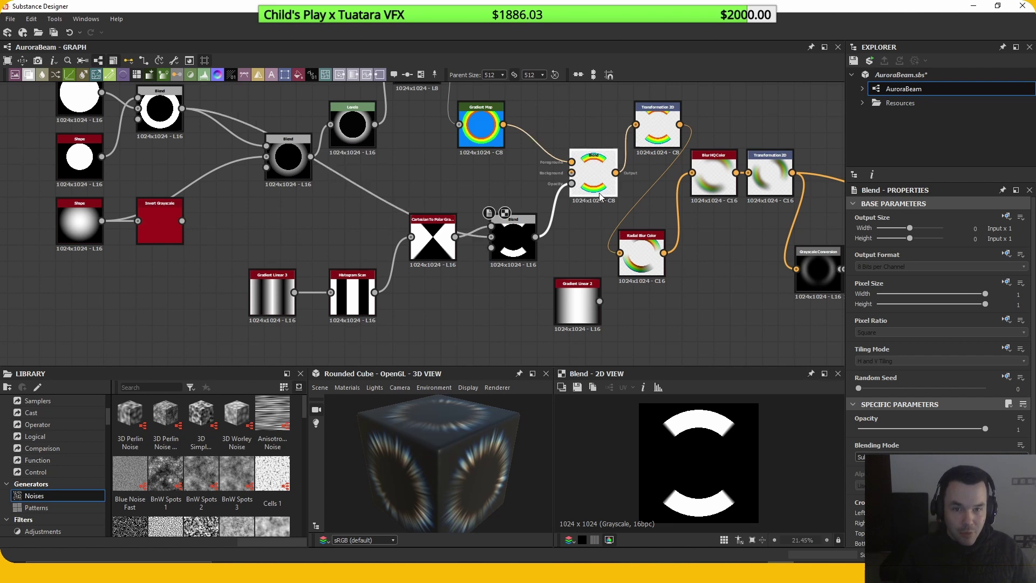
# Step: Compare the previews of the Radial Blur Color, Blur HQ Color and following Transformation 2D nodes
pyautogui.moveTo(722, 251); pyautogui.dragTo(648, 256, button='middle')
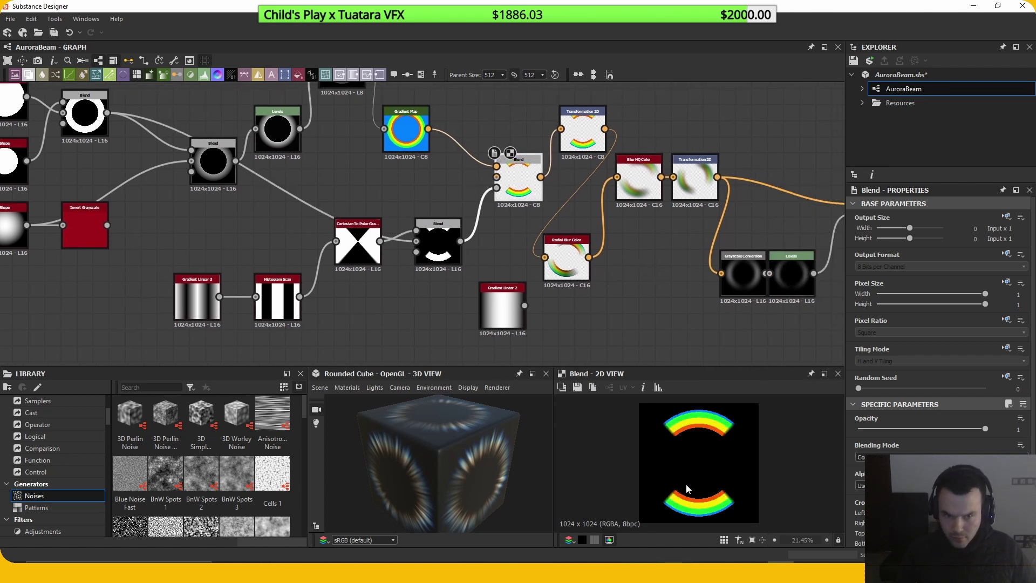
pyautogui.moveTo(673, 281); pyautogui.dragTo(633, 287, button='middle')
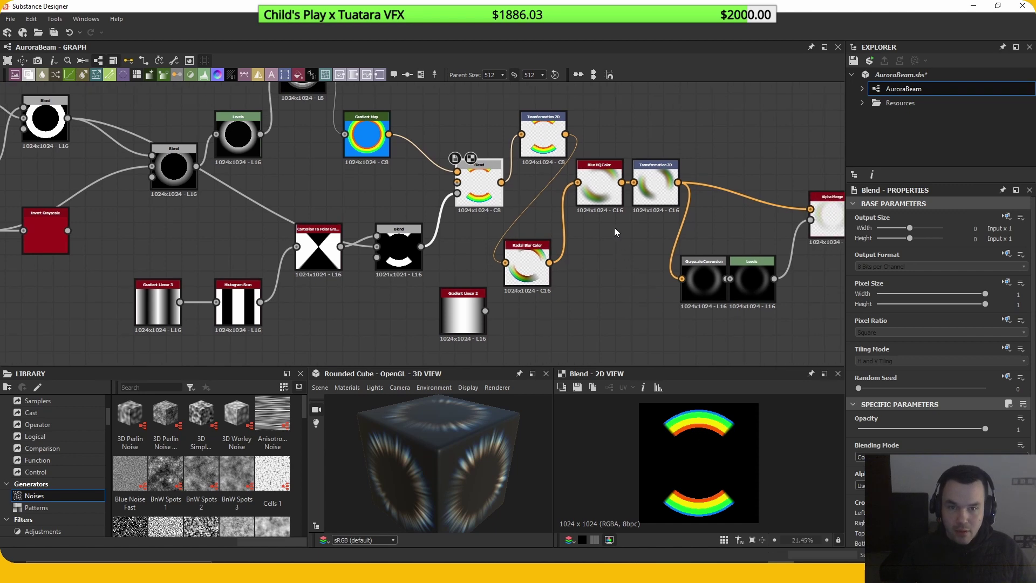
pyautogui.doubleClick(534, 273)
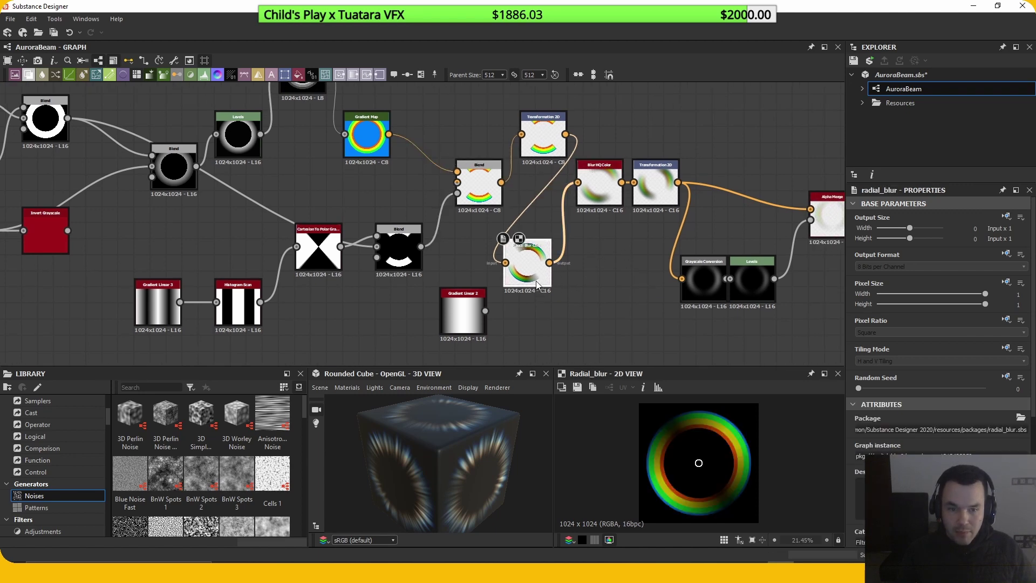
pyautogui.doubleClick(599, 189)
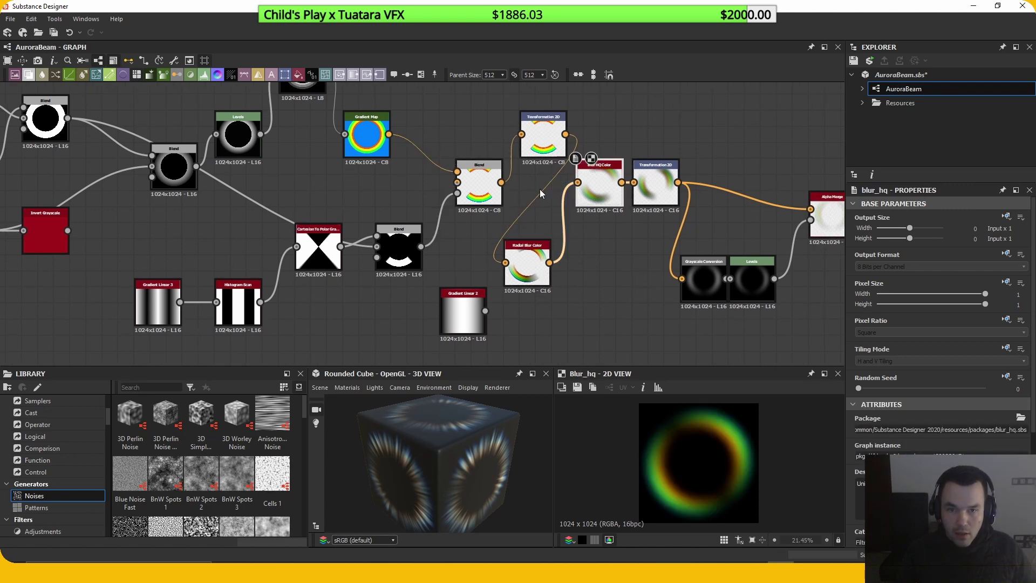
pyautogui.doubleClick(529, 275)
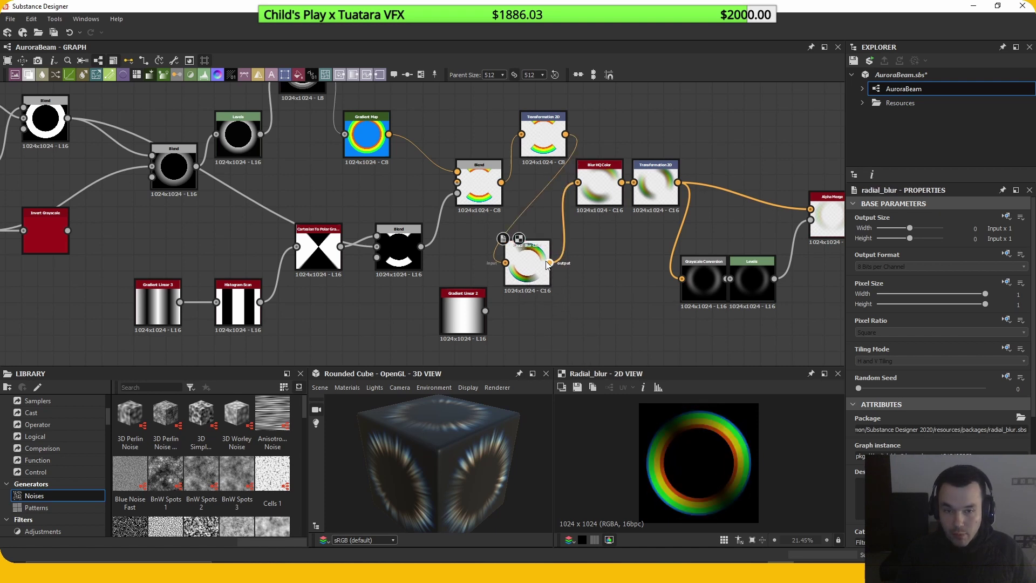
pyautogui.moveTo(610, 197); pyautogui.dragTo(556, 196, button='middle')
pyautogui.doubleClick(556, 196)
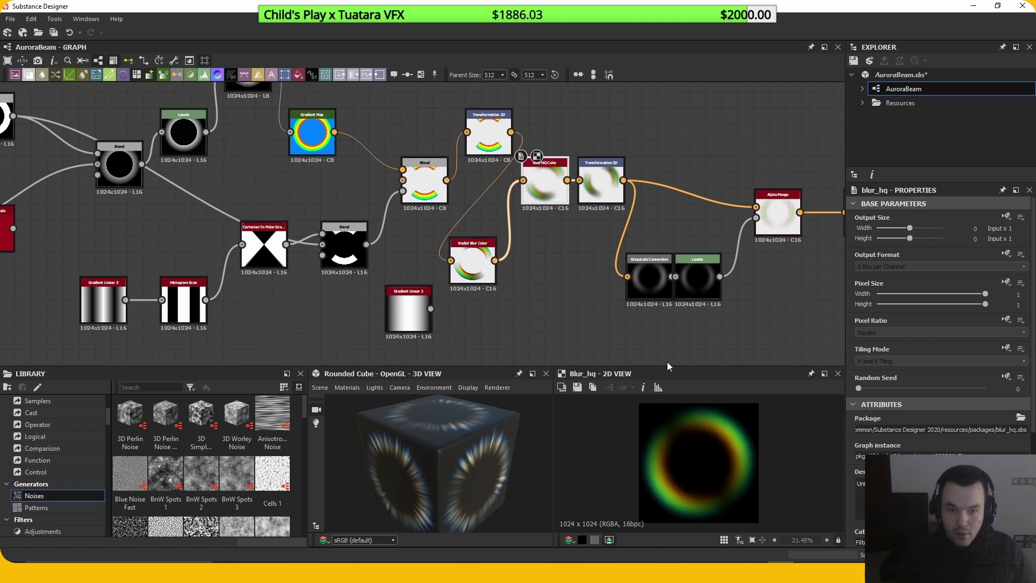
pyautogui.doubleClick(599, 197)
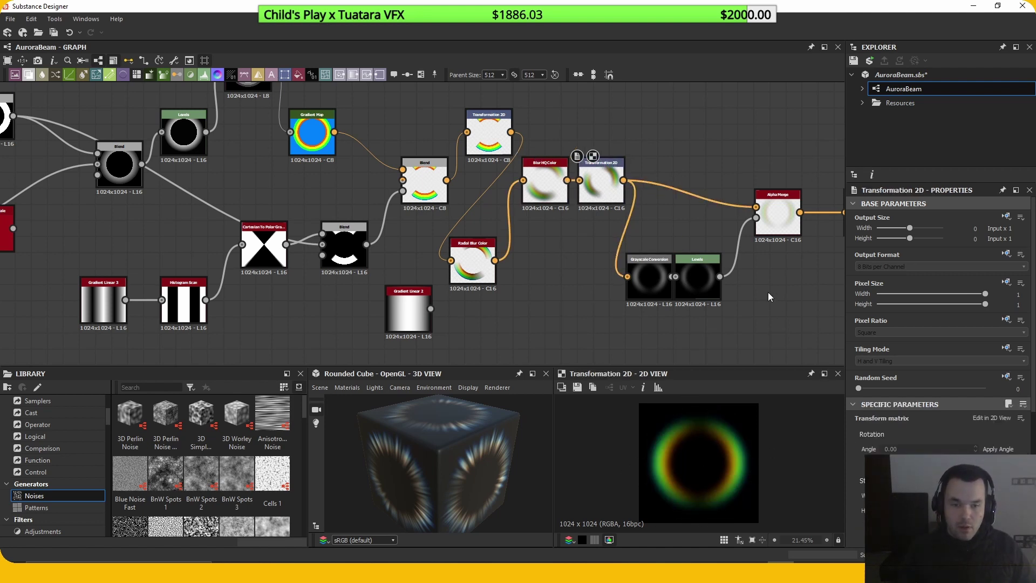
# Step: Preview the Auto Levels node ending the upper noise chain and enlarge the 2D view area to fit its image
pyautogui.moveTo(791, 274); pyautogui.dragTo(617, 232, button='middle')
pyautogui.scroll(-5, 593, 210)
pyautogui.scroll(6, 562, 225)
pyautogui.scroll(2, 497, 228)
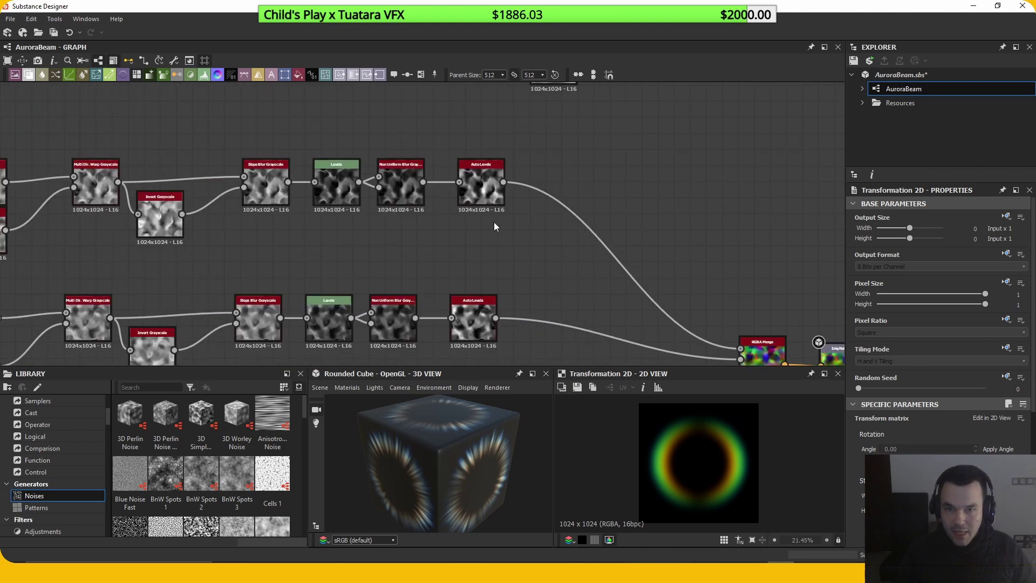
pyautogui.click(481, 198)
pyautogui.scroll(1, 679, 471)
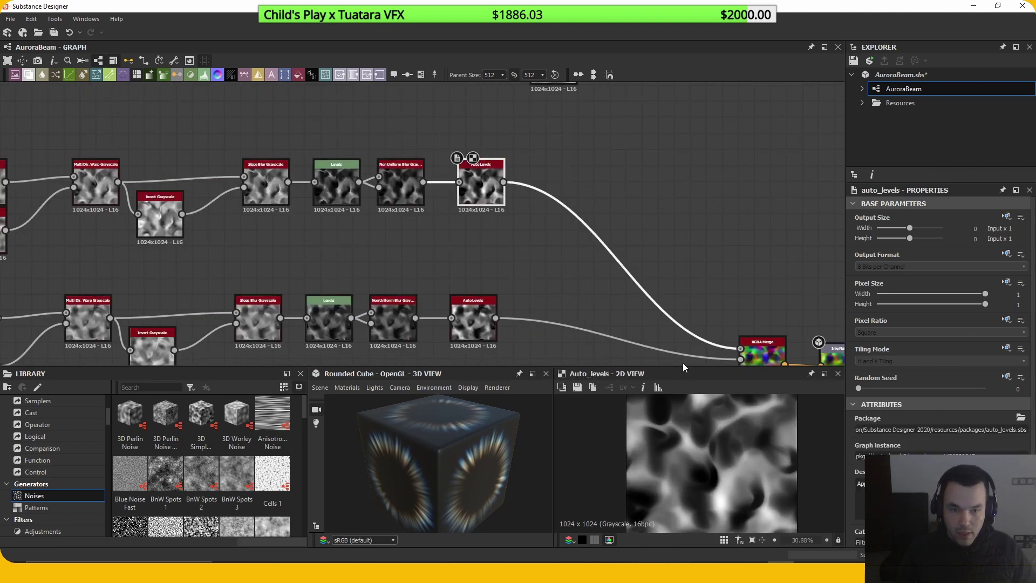
pyautogui.moveTo(682, 367); pyautogui.dragTo(659, 279)
# Step: Trace the noise chain back to its start and preview the two Perlin Noise nodes feeding Multi Dir. Warp Grayscale
pyautogui.moveTo(635, 225); pyautogui.dragTo(685, 208, button='middle')
pyautogui.moveTo(585, 220); pyautogui.dragTo(607, 223, button='middle')
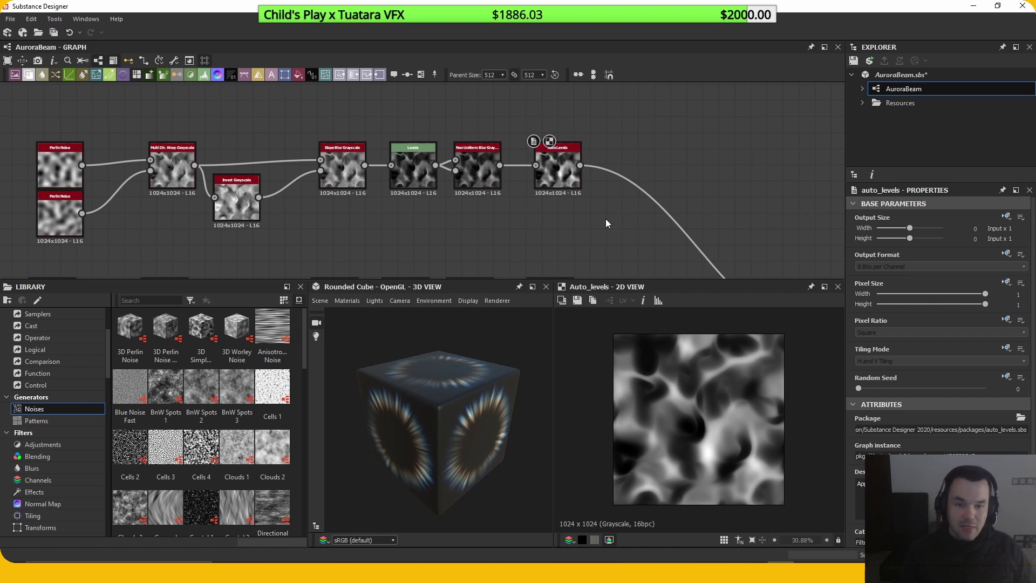
pyautogui.moveTo(610, 221); pyautogui.dragTo(603, 213, button='middle')
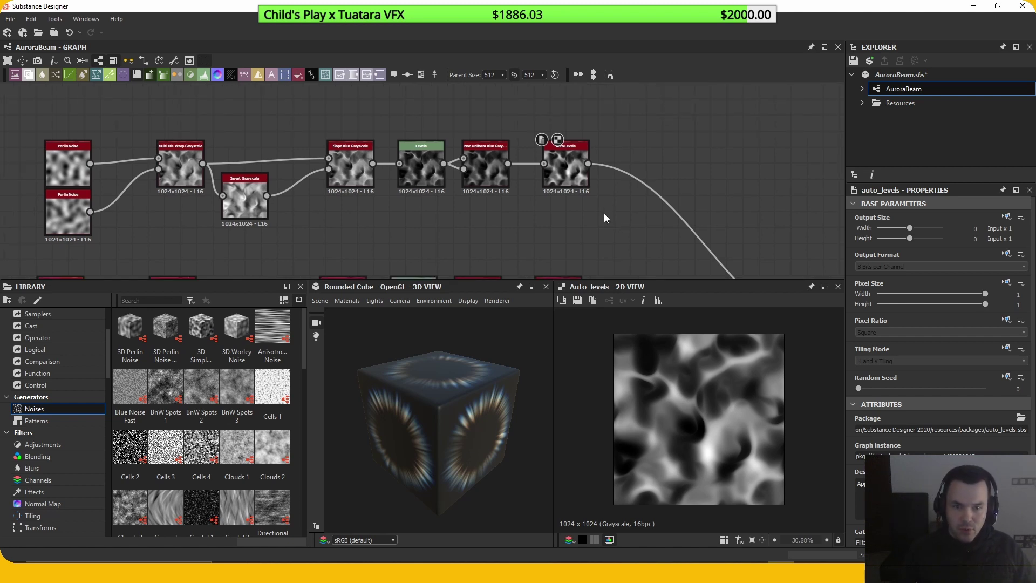
pyautogui.moveTo(399, 214); pyautogui.dragTo(481, 211, button='middle')
pyautogui.moveTo(317, 189); pyautogui.dragTo(283, 183, button='middle')
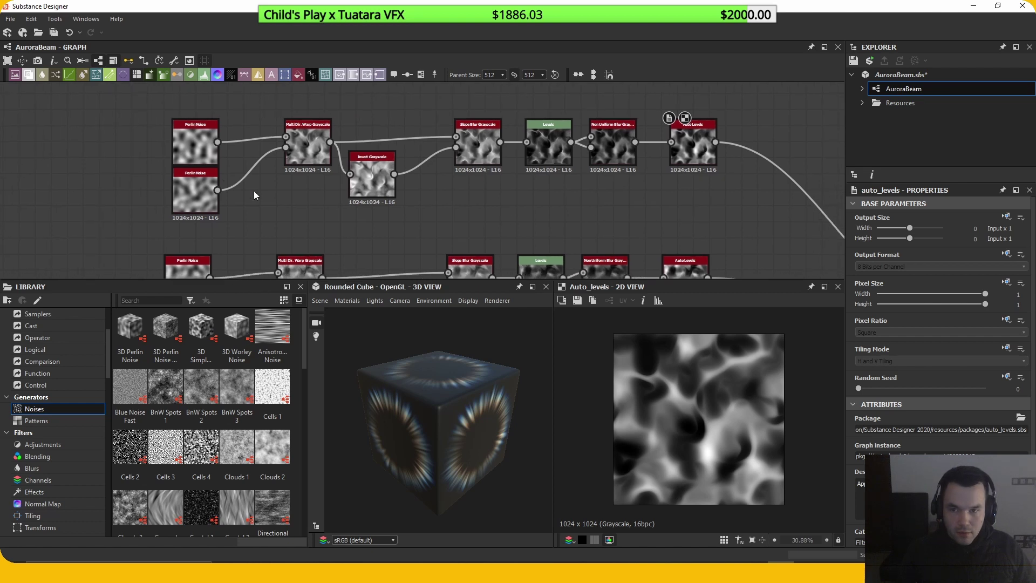
pyautogui.click(198, 160)
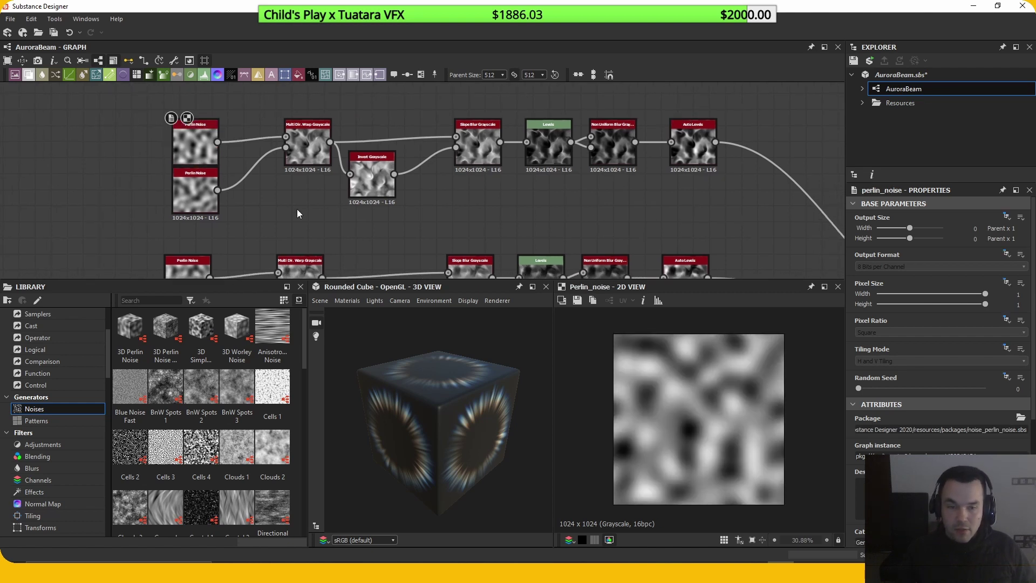
pyautogui.click(191, 195)
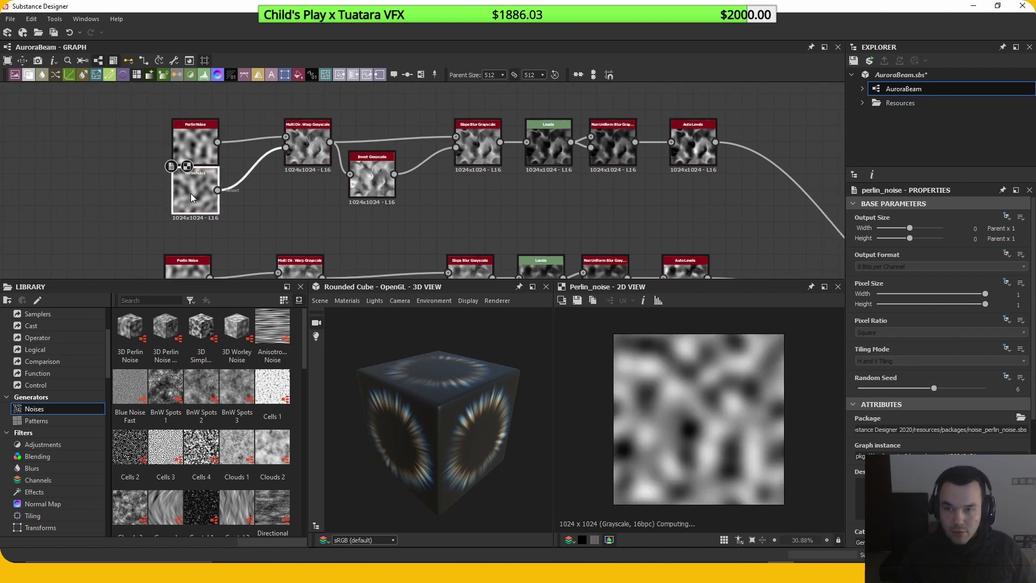
# Step: Preview both Perlin Noise nodes and the Multi Dir. Warp Grayscale they feed, and check the warp's Intensity parameter
pyautogui.doubleClick(197, 149)
pyautogui.doubleClick(202, 187)
pyautogui.click(305, 197)
pyautogui.doubleClick(313, 158)
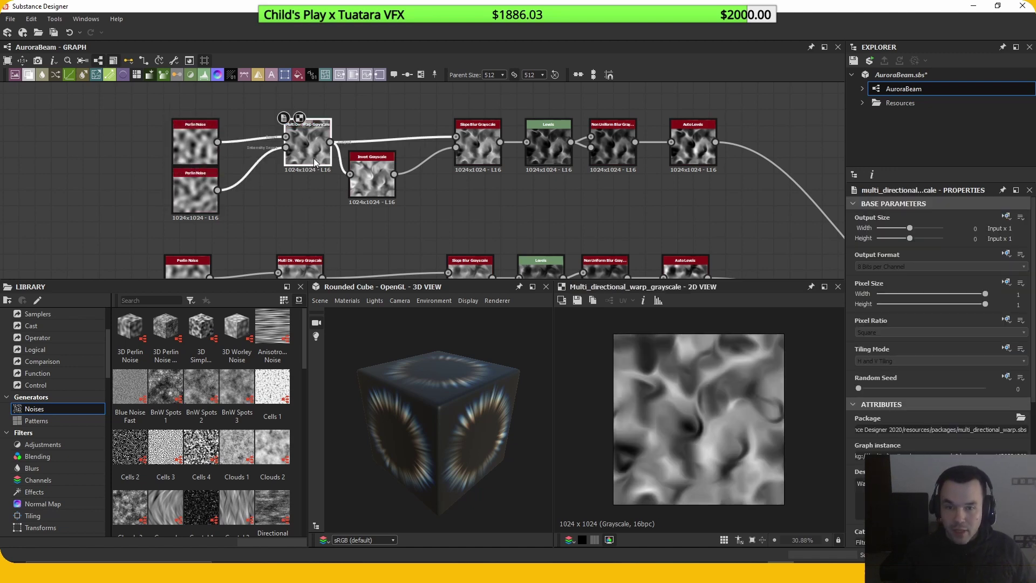
pyautogui.scroll(2, 264, 128)
pyautogui.scroll(-1, 334, 154)
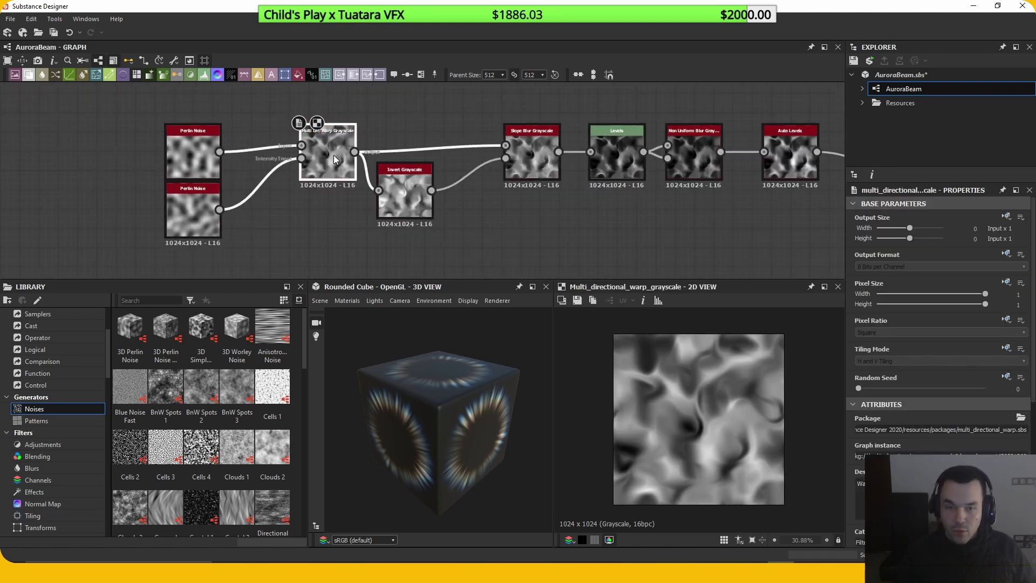
pyautogui.scroll(-6, 913, 432)
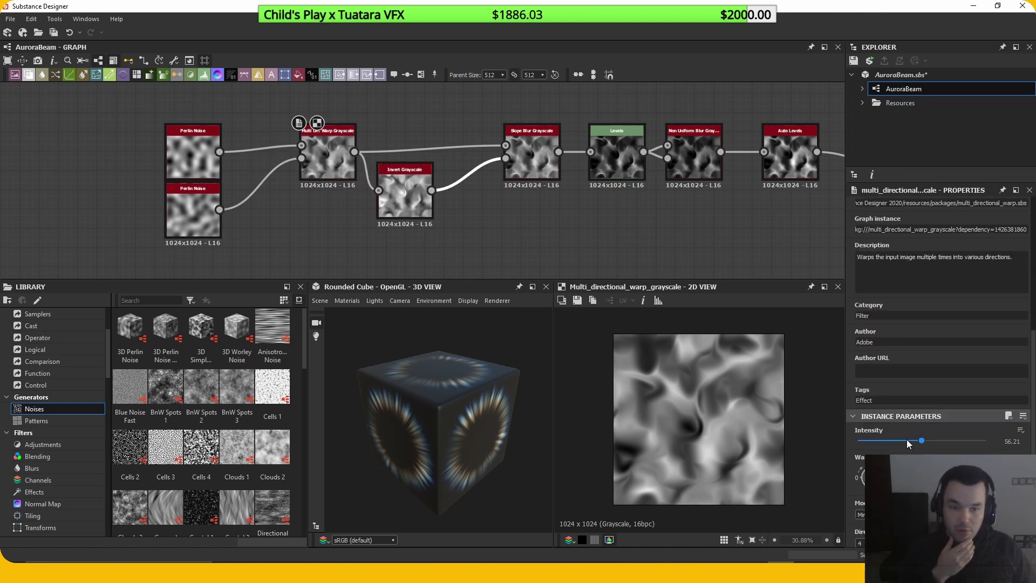
pyautogui.moveTo(598, 231); pyautogui.dragTo(564, 221, button='middle')
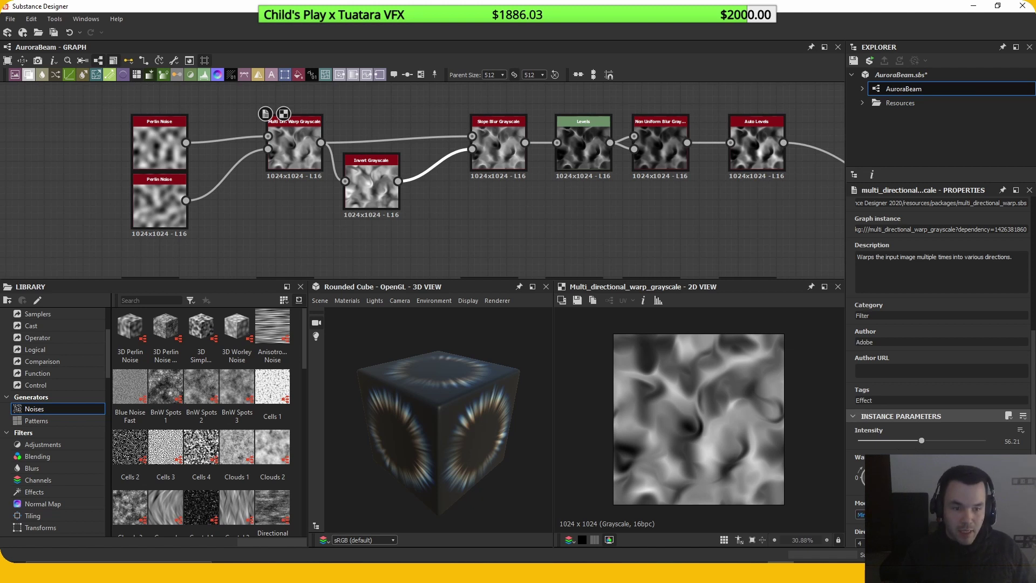
# Step: Try another mode on the Multi Dir. Warp Grayscale node and return it to its original mode
pyautogui.click(860, 514)
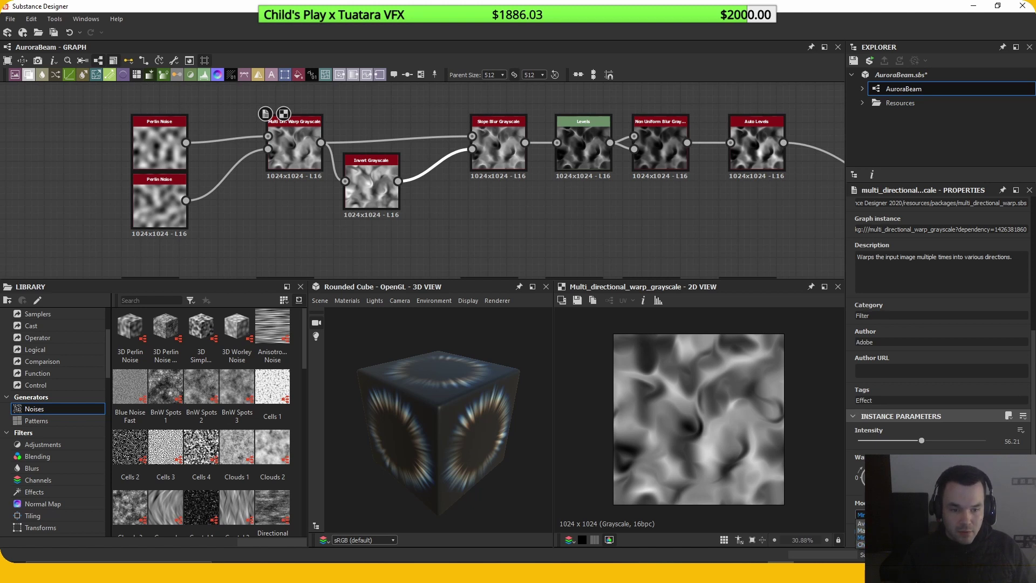
pyautogui.click(862, 531)
pyautogui.click(860, 515)
pyautogui.click(862, 538)
pyautogui.click(861, 515)
pyautogui.click(531, 235)
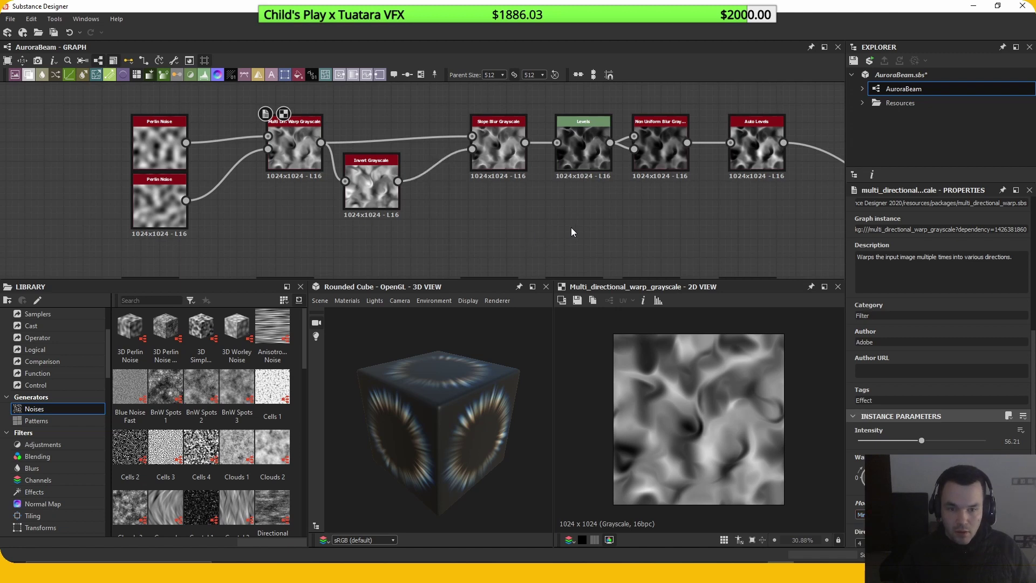
# Step: Preview the Slope Blur Grayscale node and inspect the Invert Grayscale node feeding its second input
pyautogui.moveTo(560, 228); pyautogui.dragTo(506, 224, button='middle')
pyautogui.doubleClick(447, 158)
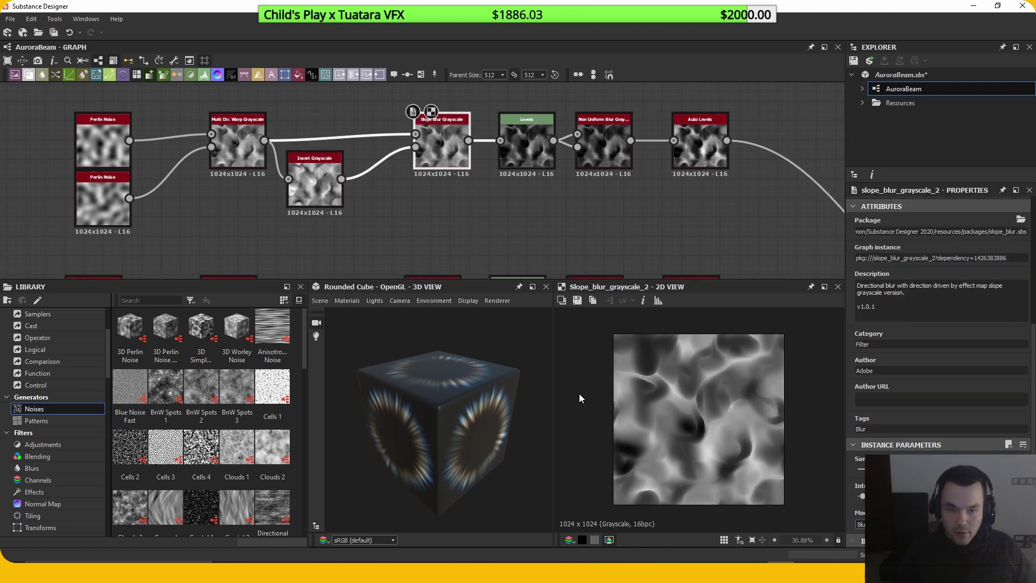
pyautogui.scroll(2, 348, 195)
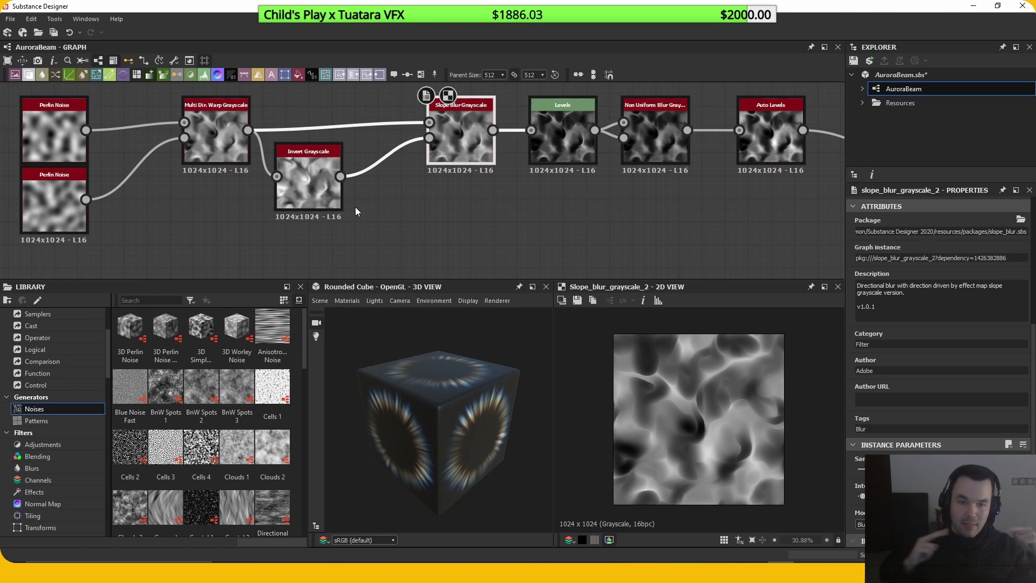
pyautogui.scroll(2, 323, 175)
pyautogui.click(324, 213)
pyautogui.scroll(-1, 423, 213)
pyautogui.moveTo(357, 212); pyautogui.dragTo(410, 232, button='middle')
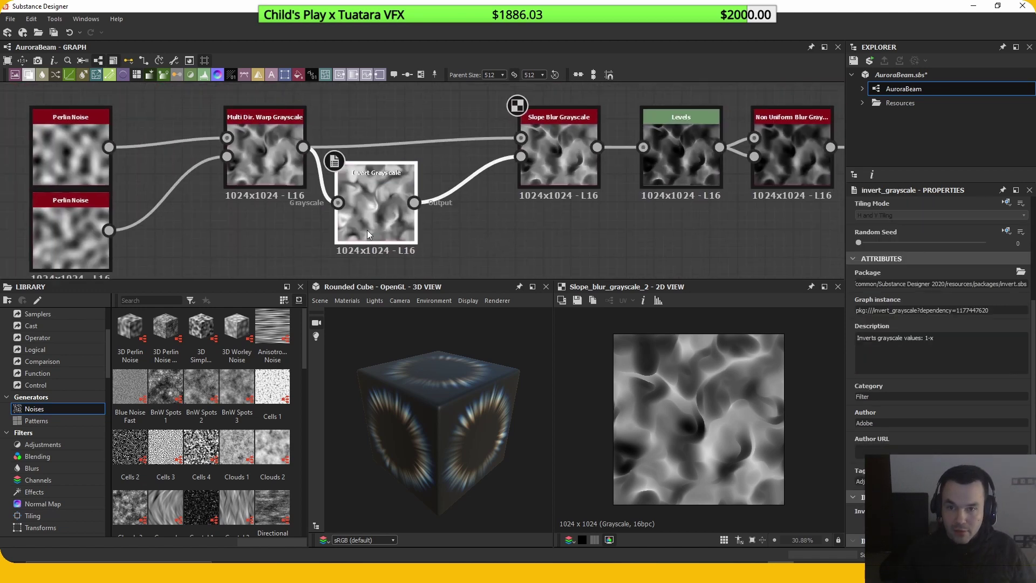
# Step: Compare the previews of the Multi Dir. Warp, Invert and Slope Blur Grayscale nodes
pyautogui.doubleClick(259, 174)
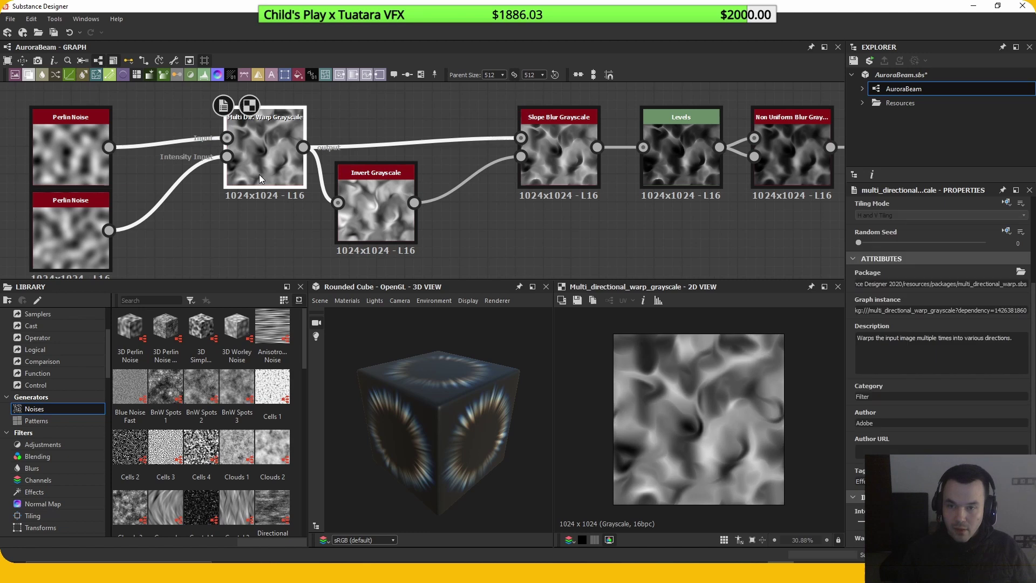
pyautogui.doubleClick(382, 230)
pyautogui.moveTo(550, 230); pyautogui.dragTo(569, 167)
pyautogui.scroll(3, 695, 436)
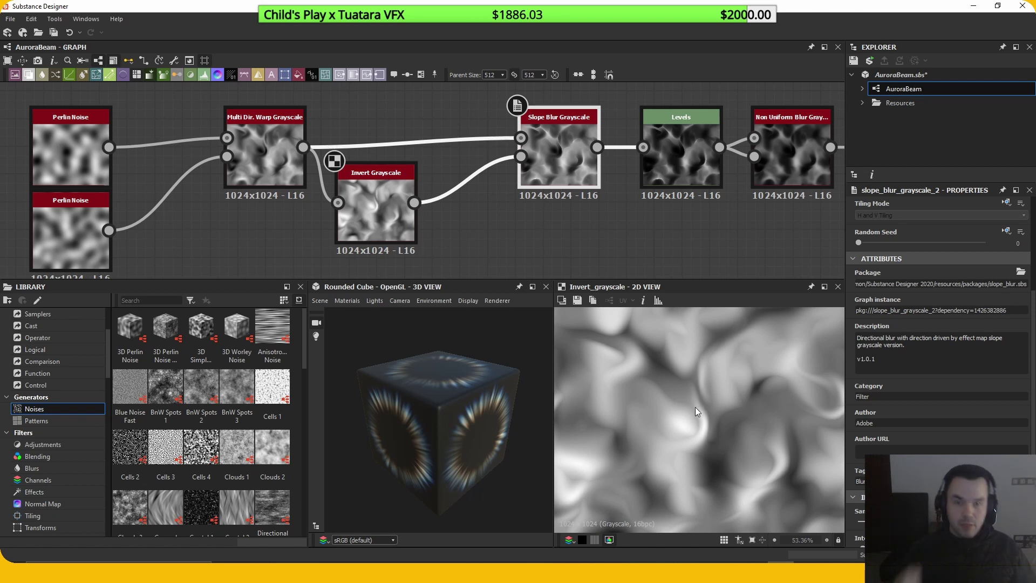
pyautogui.doubleClick(568, 179)
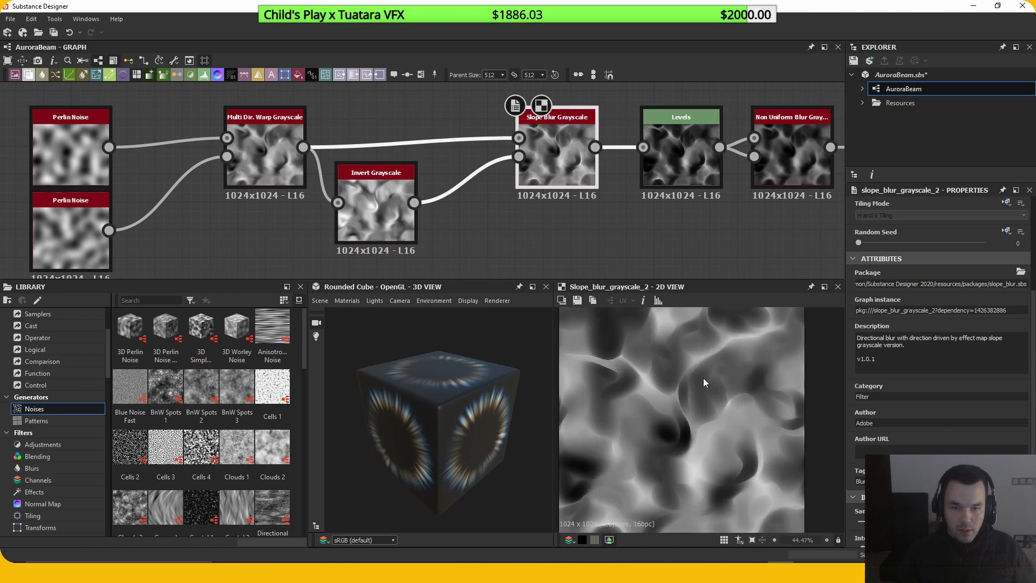
# Step: Preview the Levels, Non Uniform Blur Grayscale and Auto Levels nodes that finish the upper noise chain
pyautogui.moveTo(642, 203); pyautogui.dragTo(525, 190, button='middle')
pyautogui.doubleClick(559, 159)
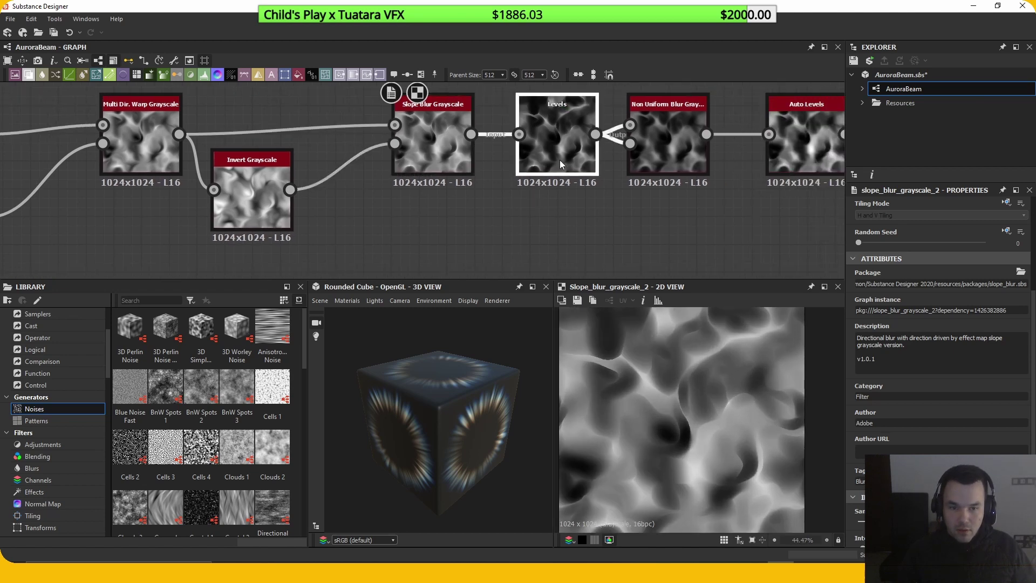
pyautogui.scroll(-2, 675, 400)
pyautogui.moveTo(702, 206); pyautogui.dragTo(560, 210, button='middle')
pyautogui.doubleClick(529, 167)
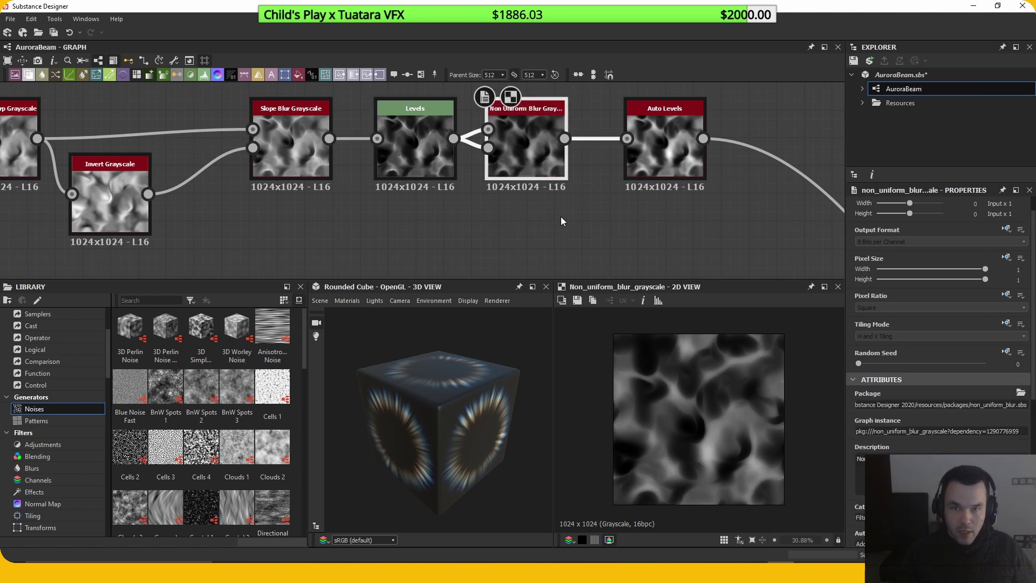
pyautogui.moveTo(528, 171); pyautogui.dragTo(527, 185, button='middle')
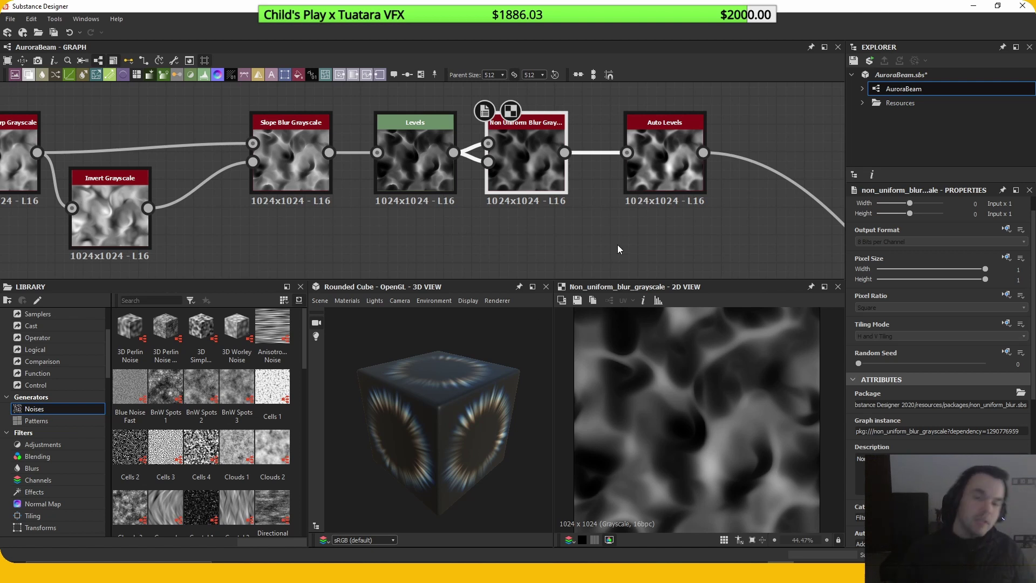
pyautogui.moveTo(617, 244); pyautogui.dragTo(549, 223, button='middle')
pyautogui.doubleClick(601, 170)
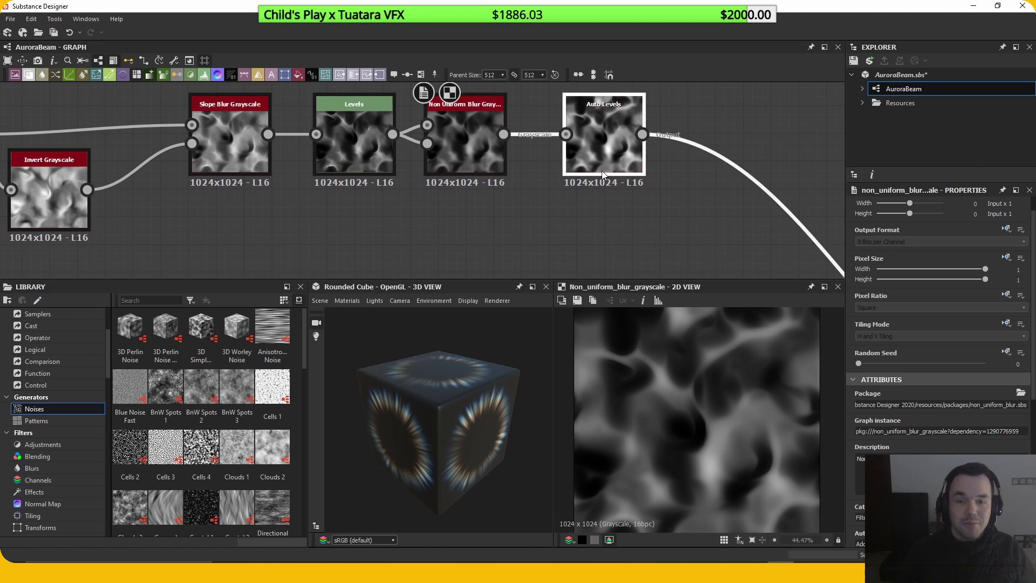
# Step: Preview the third noise chain's Auto Levels and the RGBA Merge that packs the noise chains into channels
pyautogui.scroll(-4, 559, 197)
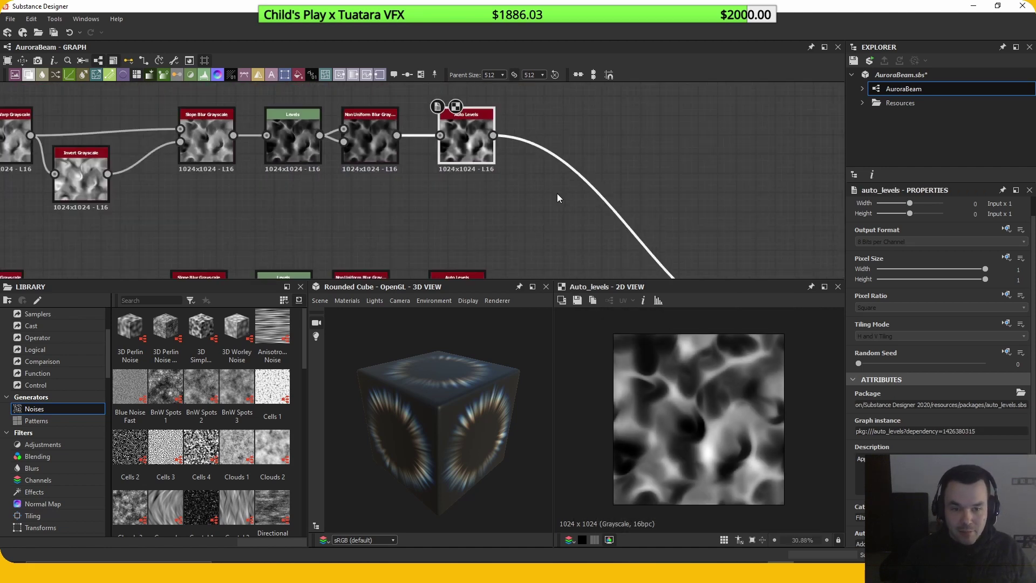
pyautogui.moveTo(547, 216); pyautogui.dragTo(512, 230, button='middle')
pyautogui.moveTo(421, 153); pyautogui.dragTo(446, 169, button='middle')
pyautogui.scroll(1, 419, 132)
pyautogui.moveTo(419, 133); pyautogui.dragTo(542, 197, button='middle')
pyautogui.scroll(-3, 490, 167)
pyautogui.scroll(1, 542, 197)
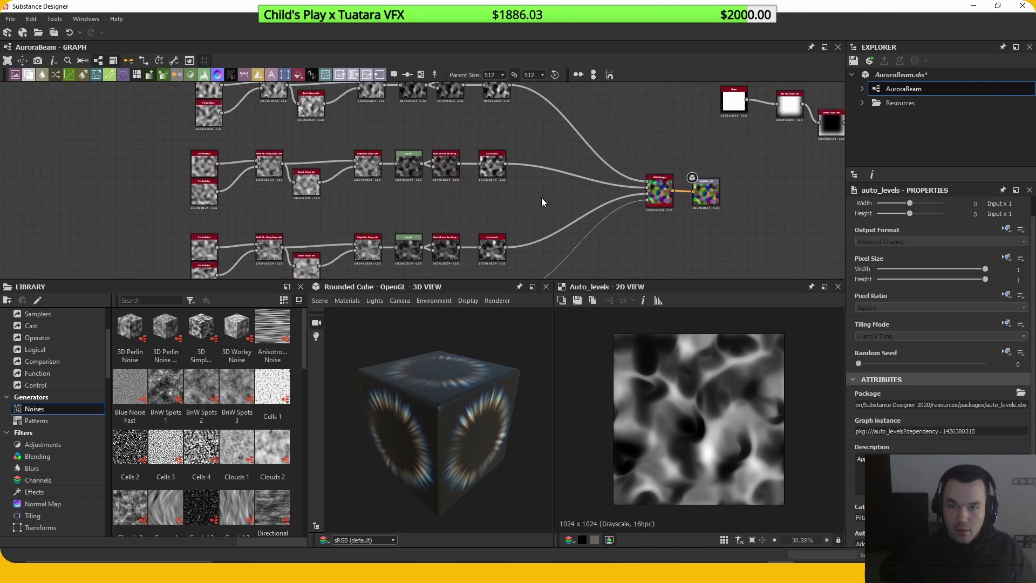
pyautogui.doubleClick(492, 250)
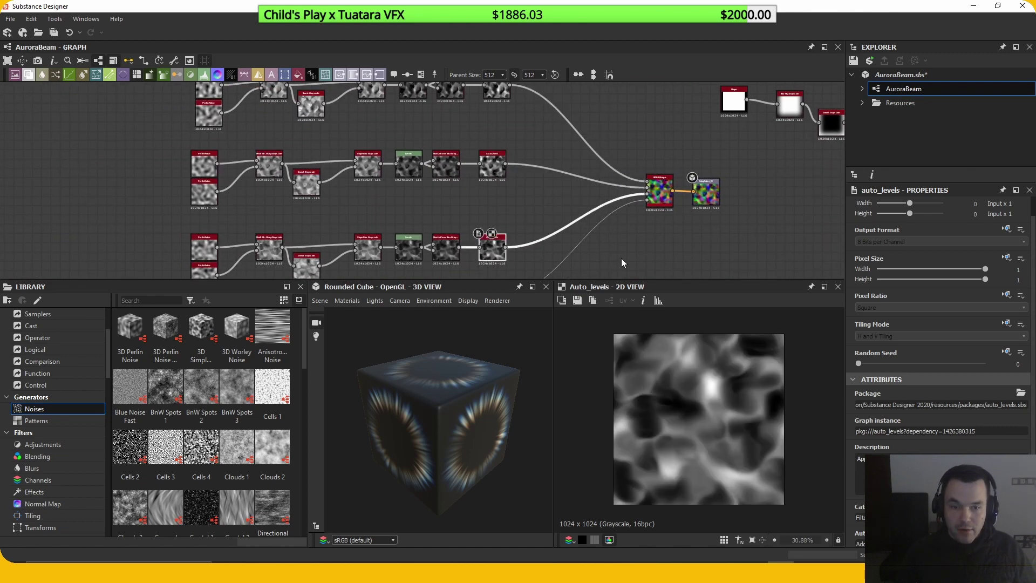
pyautogui.moveTo(618, 263); pyautogui.dragTo(610, 246, button='middle')
pyautogui.moveTo(663, 191); pyautogui.dragTo(539, 208, button='middle')
pyautogui.doubleClick(591, 201)
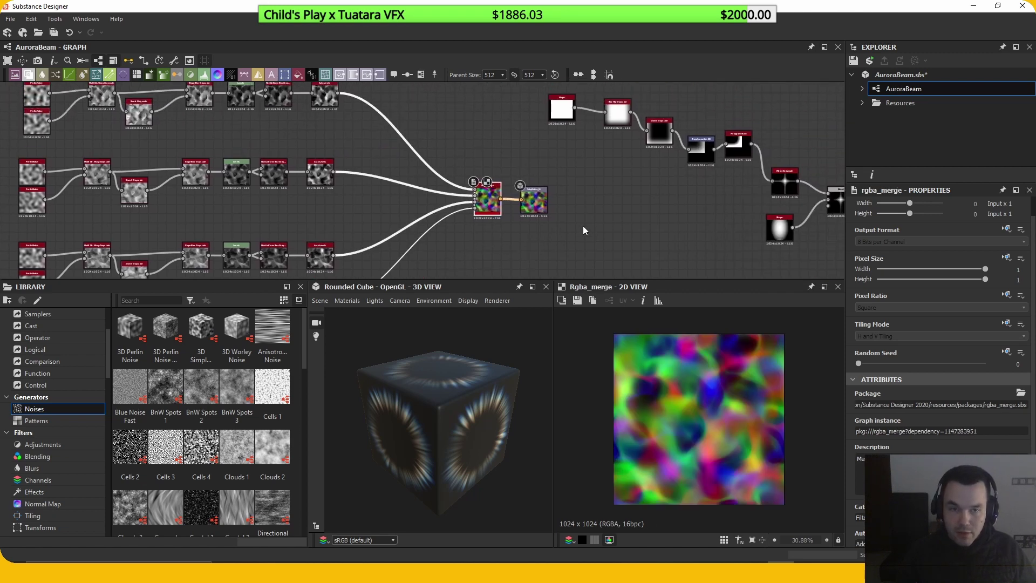
# Step: Preview the upper Transformation 2D node feeding the sparkle's RGBA Merge and resize the graph area to fit both views
pyautogui.scroll(-3, 585, 225)
pyautogui.moveTo(673, 280); pyautogui.dragTo(657, 376)
pyautogui.moveTo(686, 307); pyautogui.dragTo(380, 309, button='middle')
pyautogui.scroll(3, 704, 220)
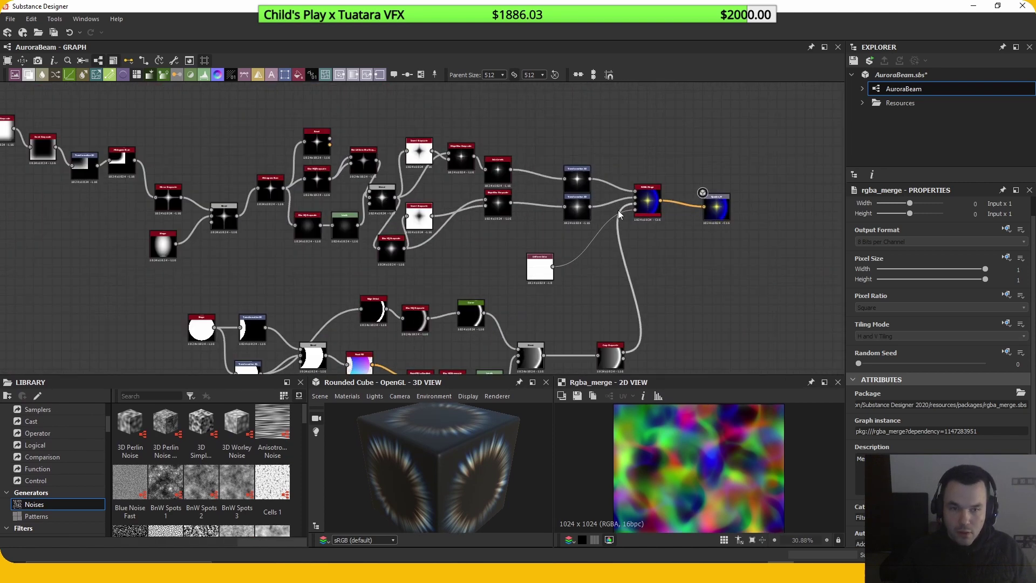
pyautogui.scroll(3, 612, 215)
pyautogui.doubleClick(545, 171)
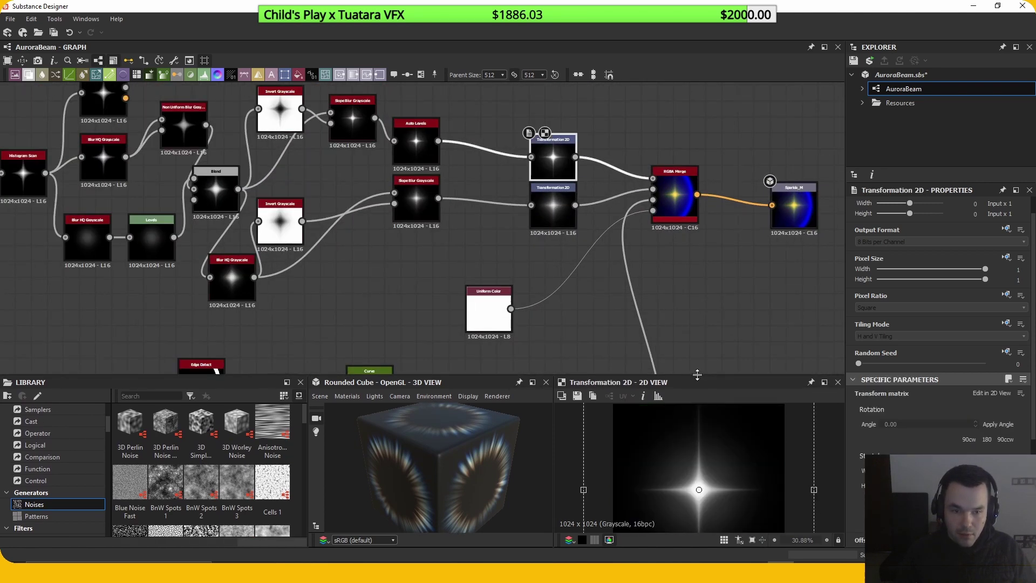
pyautogui.moveTo(695, 377); pyautogui.dragTo(700, 315)
pyautogui.scroll(-2, 702, 288)
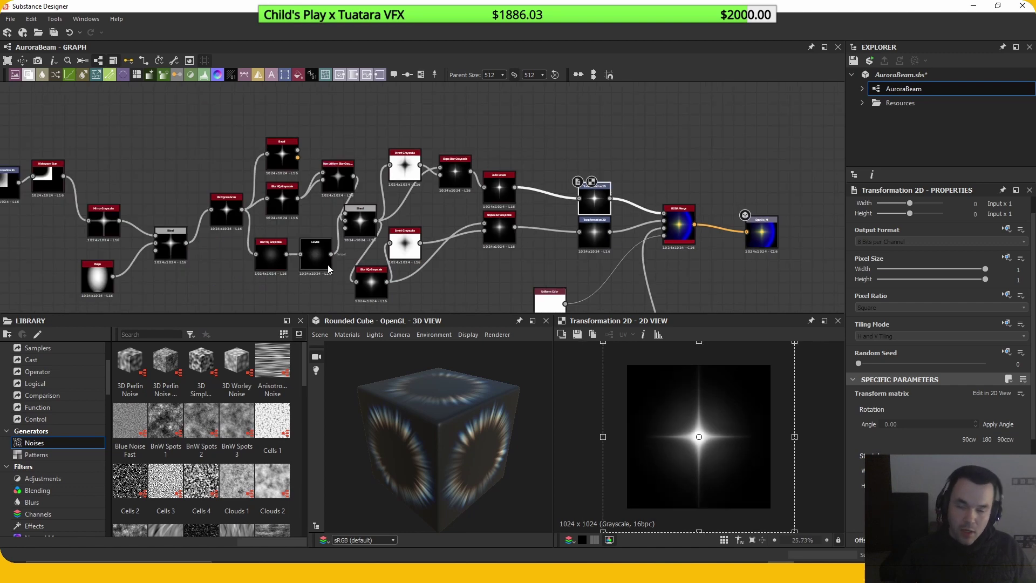
# Step: Trace the sparkle chain back to its starting Shape node and enlarge the graph area to show its first nodes
pyautogui.moveTo(280, 276); pyautogui.dragTo(554, 291, button='middle')
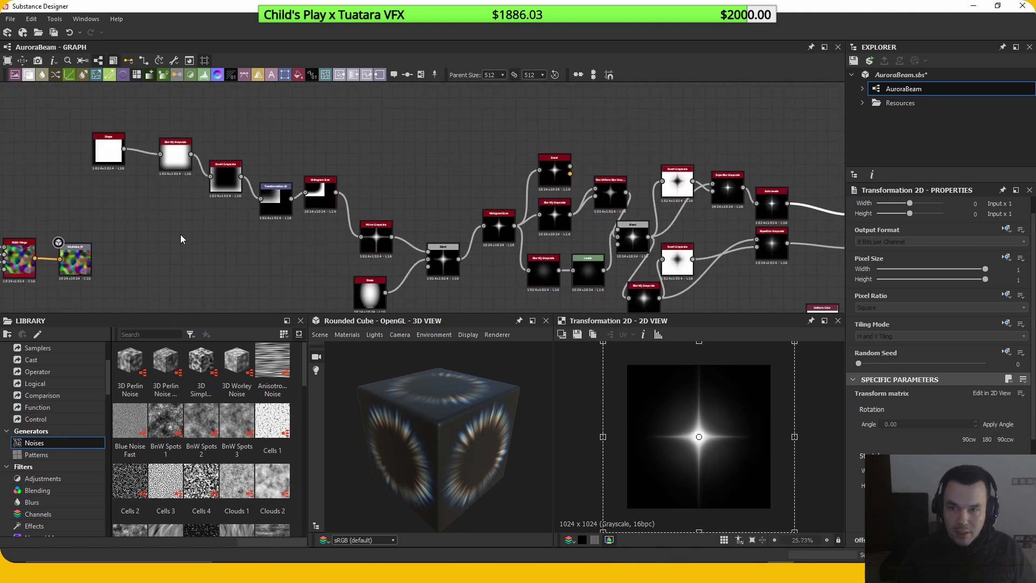
pyautogui.scroll(2, 187, 222)
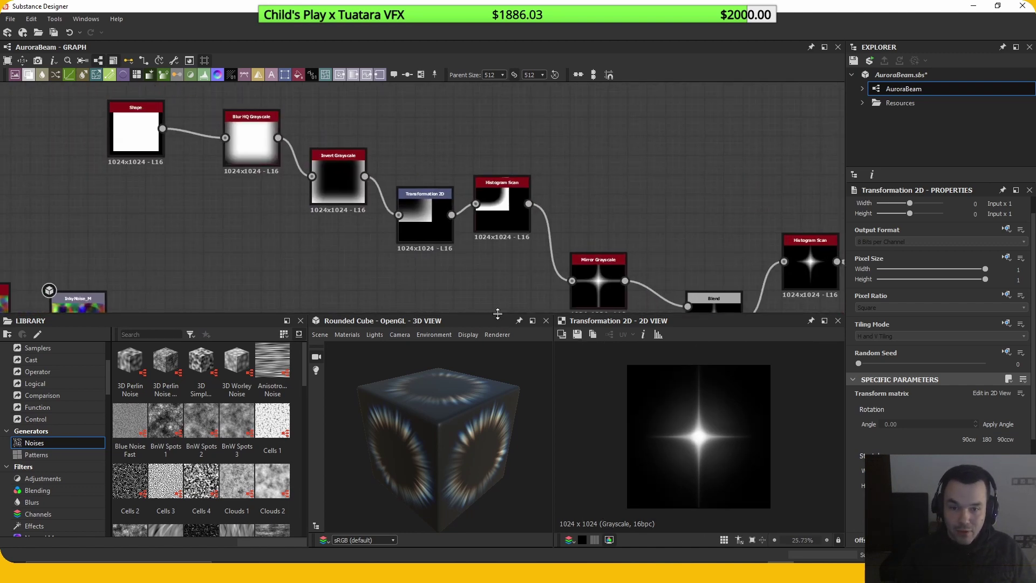
pyautogui.moveTo(497, 314); pyautogui.dragTo(488, 348)
pyautogui.moveTo(419, 285); pyautogui.dragTo(447, 302, button='middle')
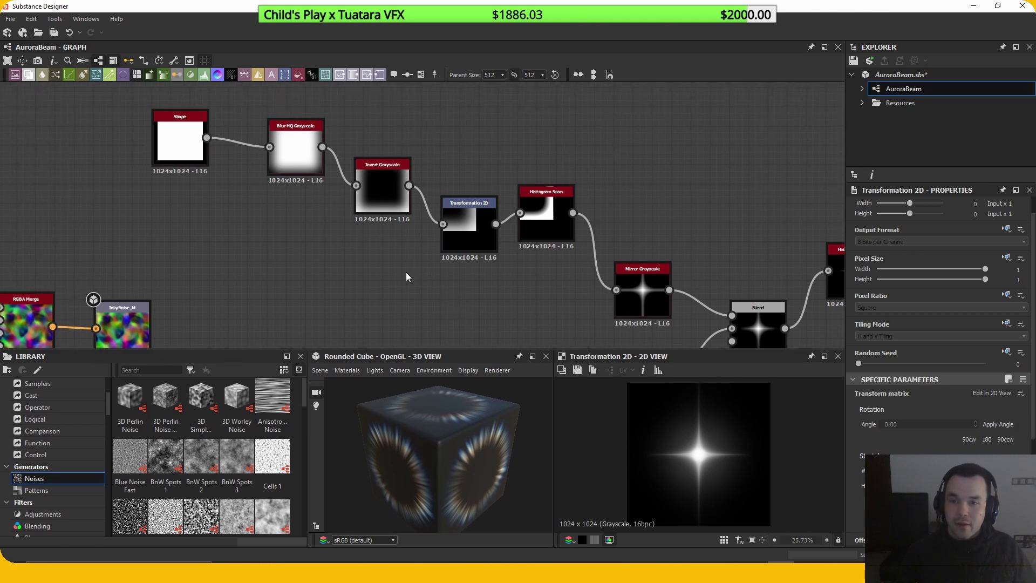
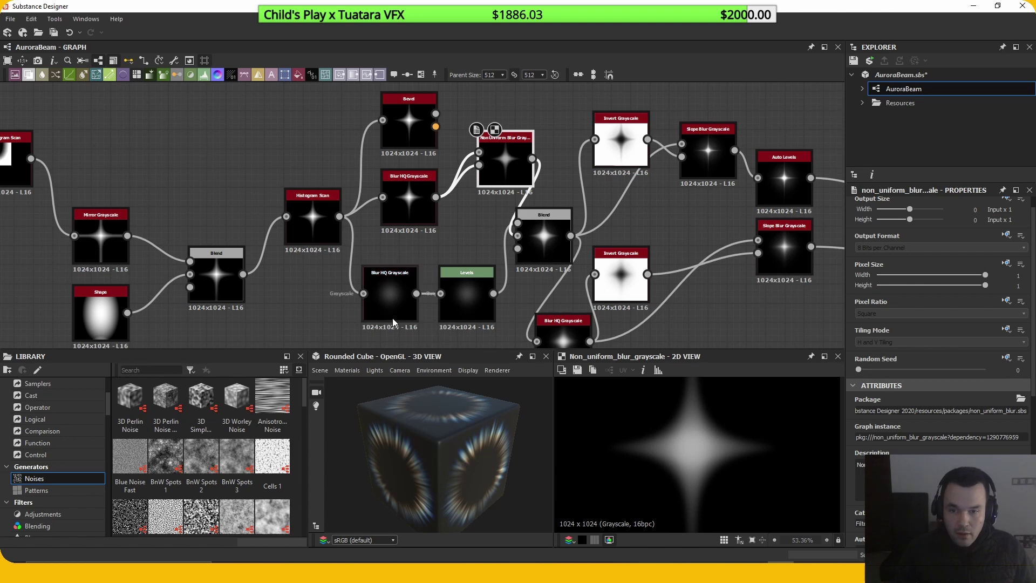
# Step: Compare the previews of the sparkle's Histogram Scan, the lower Blur HQ Grayscale and the Blend that adds the glow
pyautogui.click(393, 316)
pyautogui.scroll(-1, 449, 319)
pyautogui.scroll(-2, 702, 471)
pyautogui.scroll(1, 702, 471)
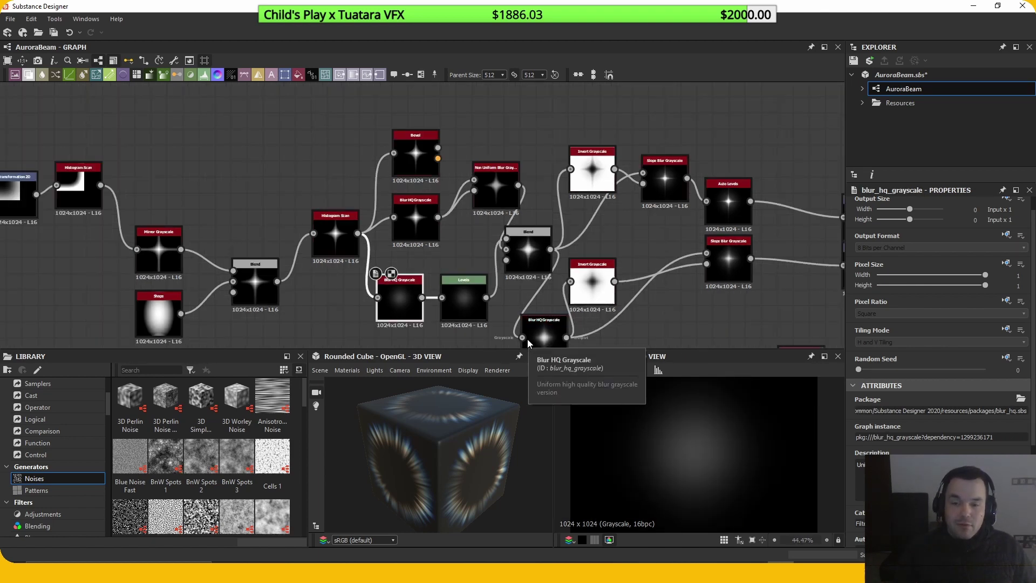
pyautogui.scroll(1, 378, 278)
pyautogui.doubleClick(324, 237)
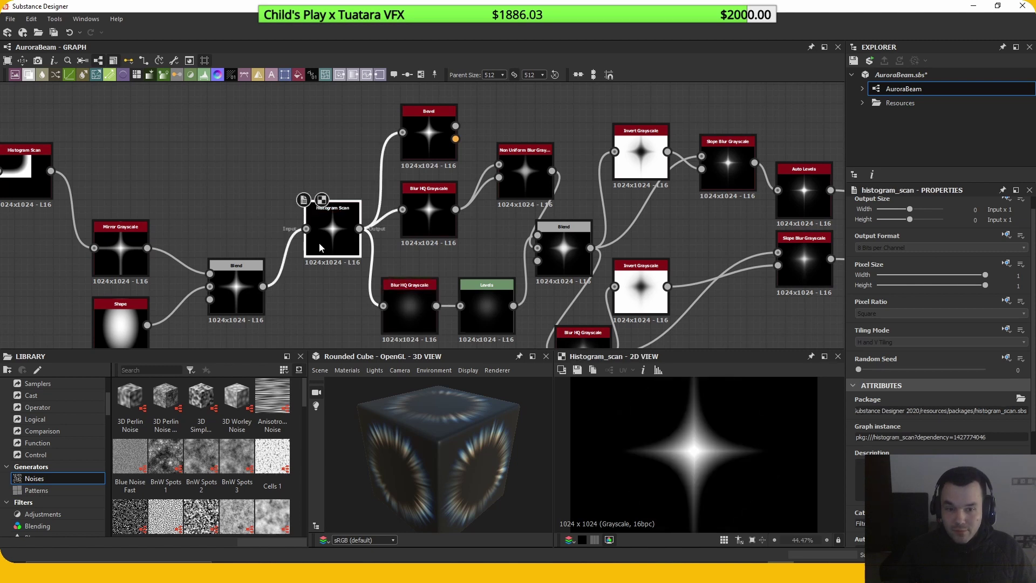
pyautogui.doubleClick(414, 331)
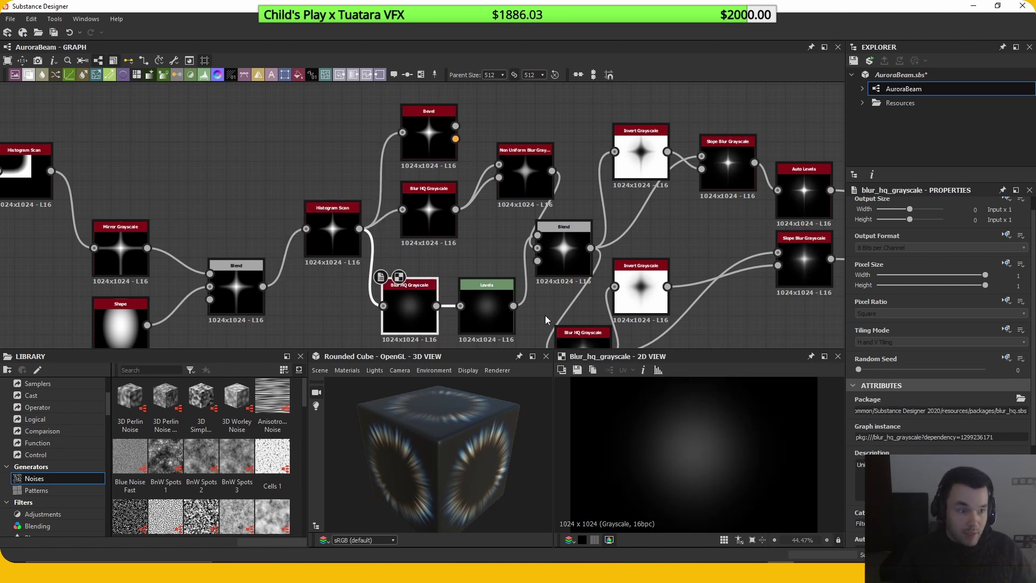
pyautogui.doubleClick(568, 273)
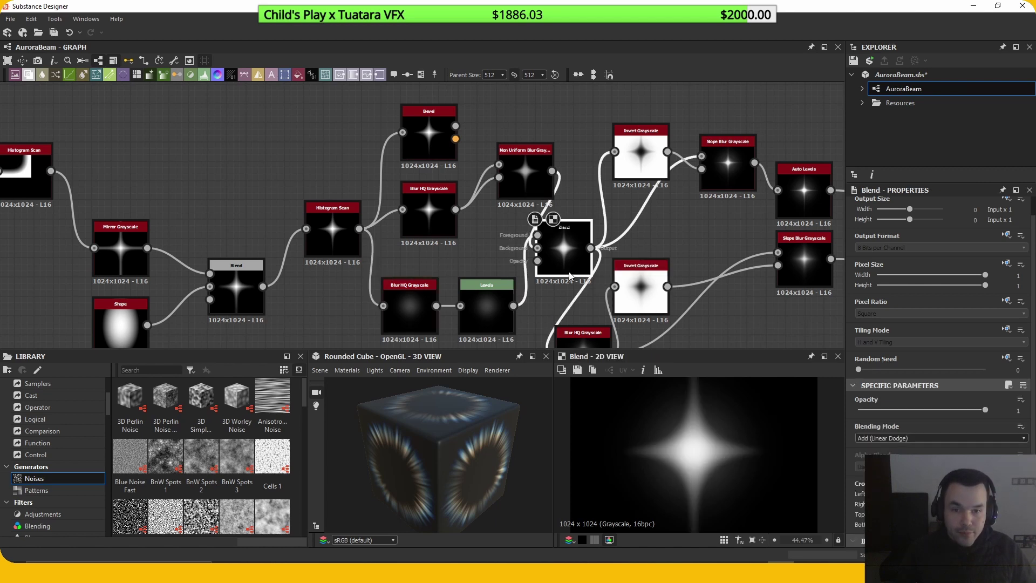
pyautogui.moveTo(687, 224); pyautogui.dragTo(627, 205, button='middle')
pyautogui.scroll(-3, 727, 434)
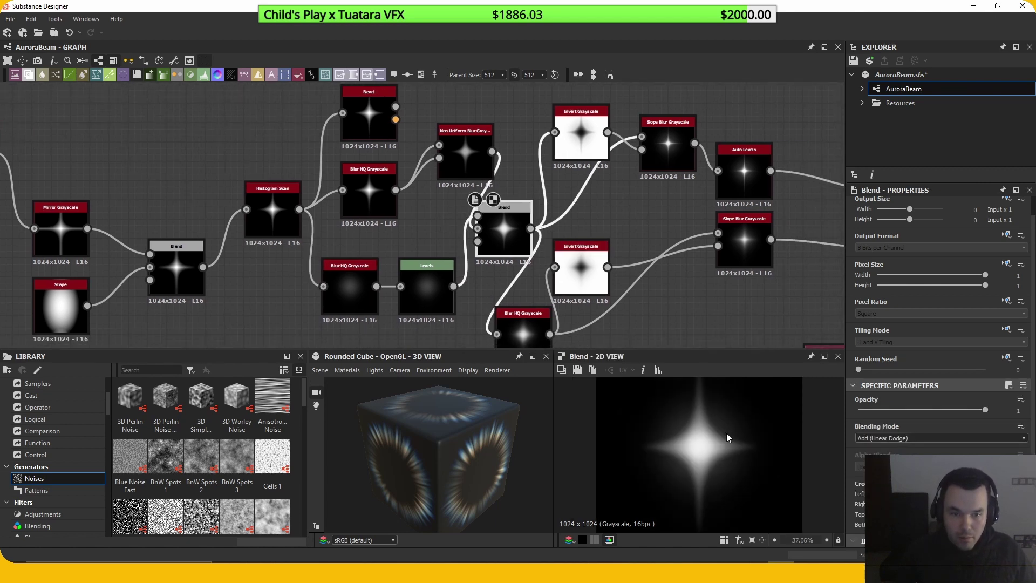
# Step: Reposition the Non Uniform Blur Grayscale and upper Invert Grayscale nodes around the Blend, and preview the upper Slope Blur Grayscale
pyautogui.moveTo(683, 262); pyautogui.dragTo(620, 257, button='middle')
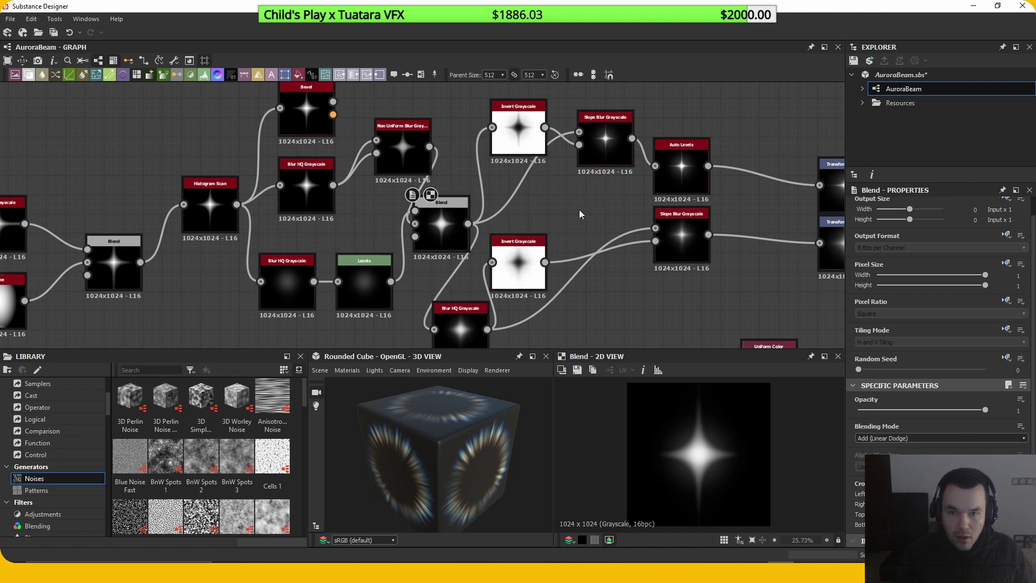
pyautogui.moveTo(413, 141); pyautogui.dragTo(375, 142)
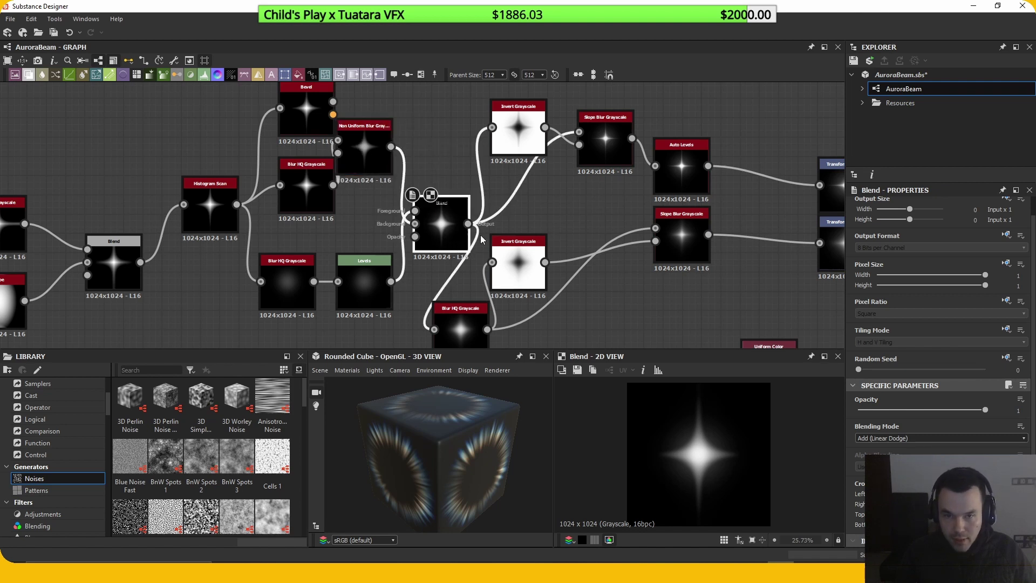
pyautogui.moveTo(594, 200); pyautogui.dragTo(566, 202, button='middle')
pyautogui.moveTo(515, 155); pyautogui.dragTo(515, 174)
pyautogui.click(581, 156)
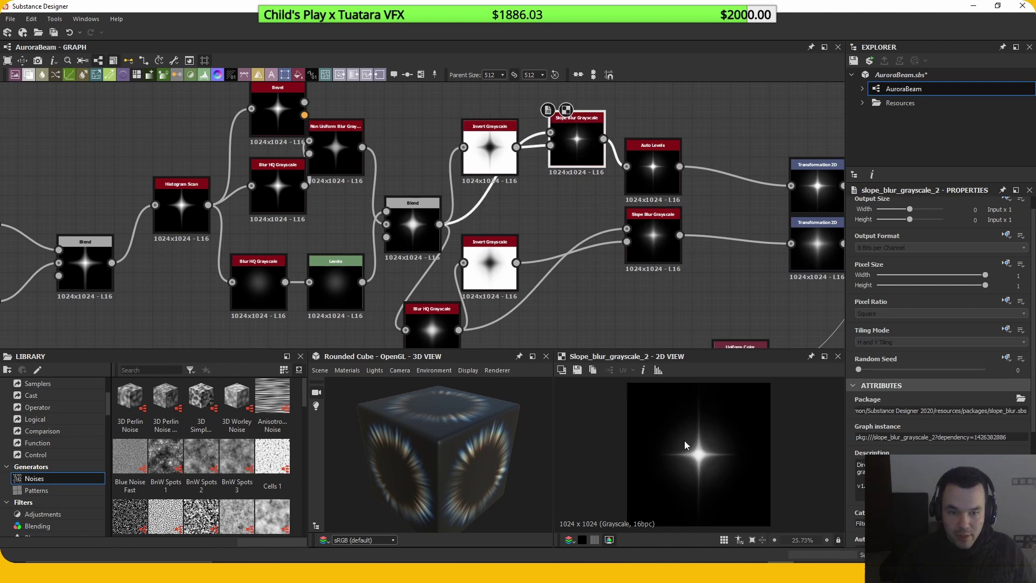
# Step: Examine the upper sparkle branch by previewing its Slope Blur Grayscale, Auto Levels and upper Transformation 2D in turn
pyautogui.scroll(3, 685, 441)
pyautogui.scroll(-2, 702, 457)
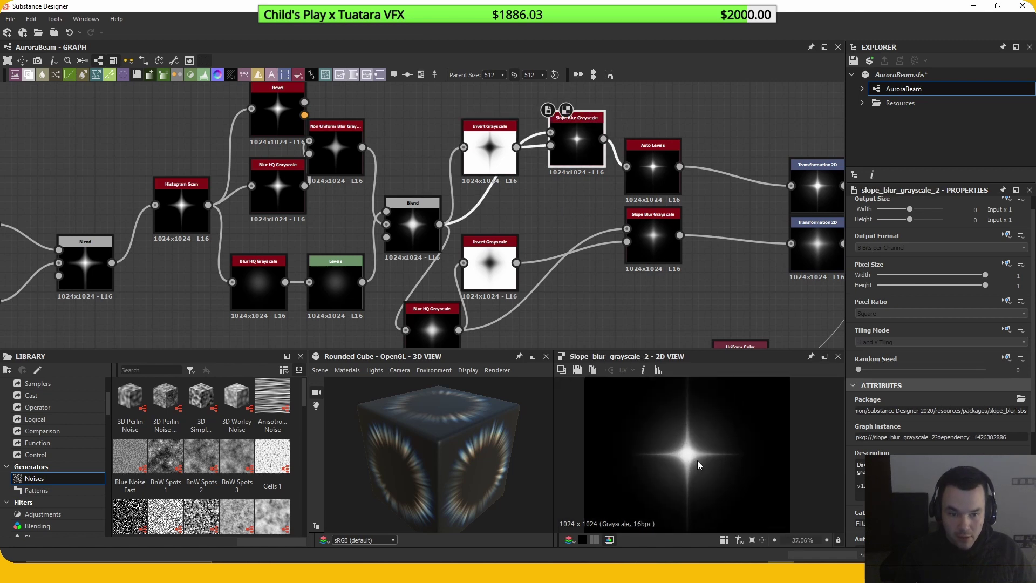
pyautogui.scroll(-1, 697, 461)
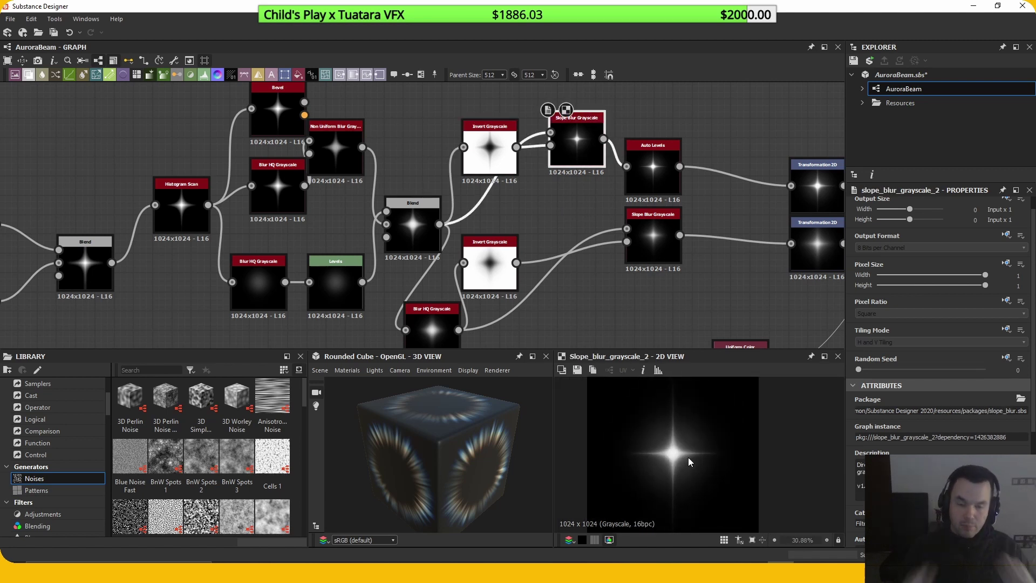
pyautogui.moveTo(631, 295); pyautogui.dragTo(530, 290, button='middle')
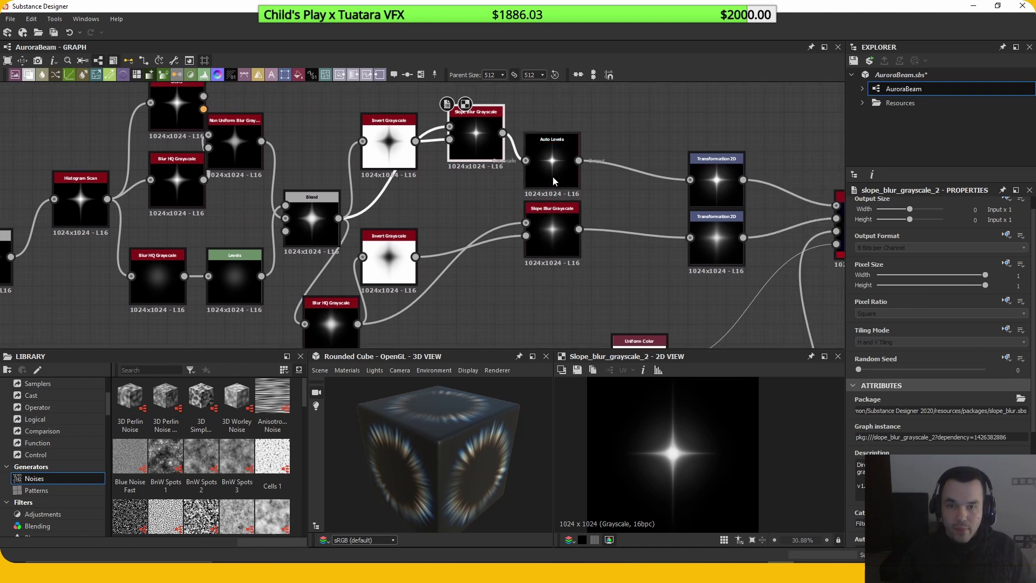
pyautogui.click(553, 176)
pyautogui.moveTo(593, 200); pyautogui.dragTo(426, 171, button='middle')
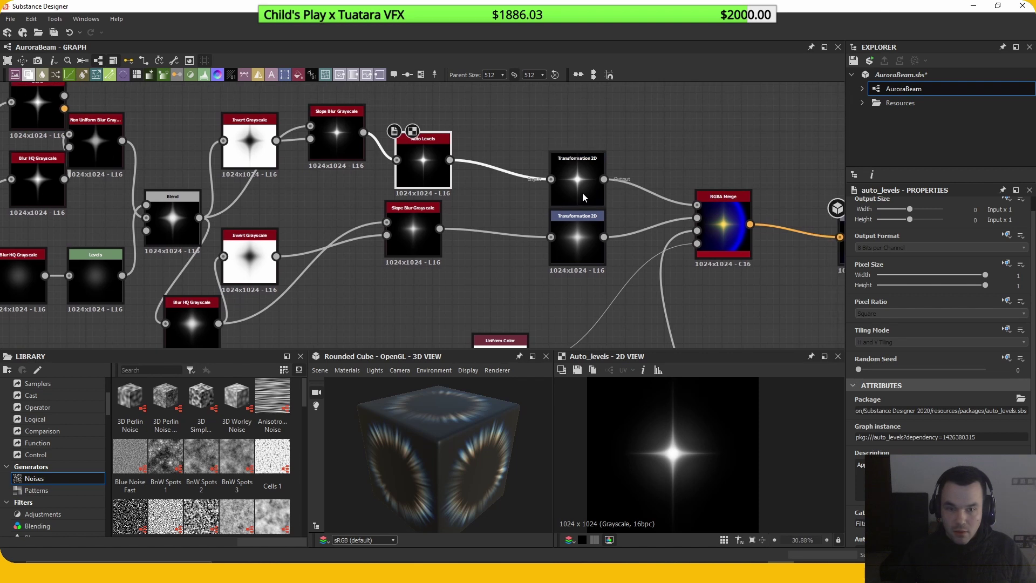
pyautogui.click(582, 192)
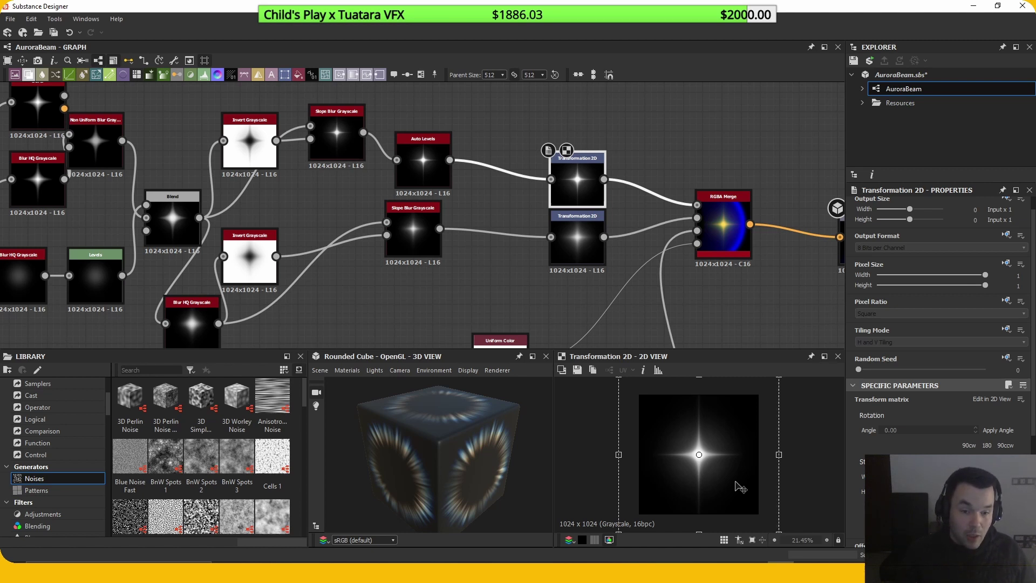
# Step: Preview the lower sparkle branch at its Slope Blur Grayscale and the lower Transformation 2D
pyautogui.moveTo(779, 267); pyautogui.dragTo(646, 273, button='middle')
pyautogui.moveTo(507, 275); pyautogui.dragTo(581, 245, button='middle')
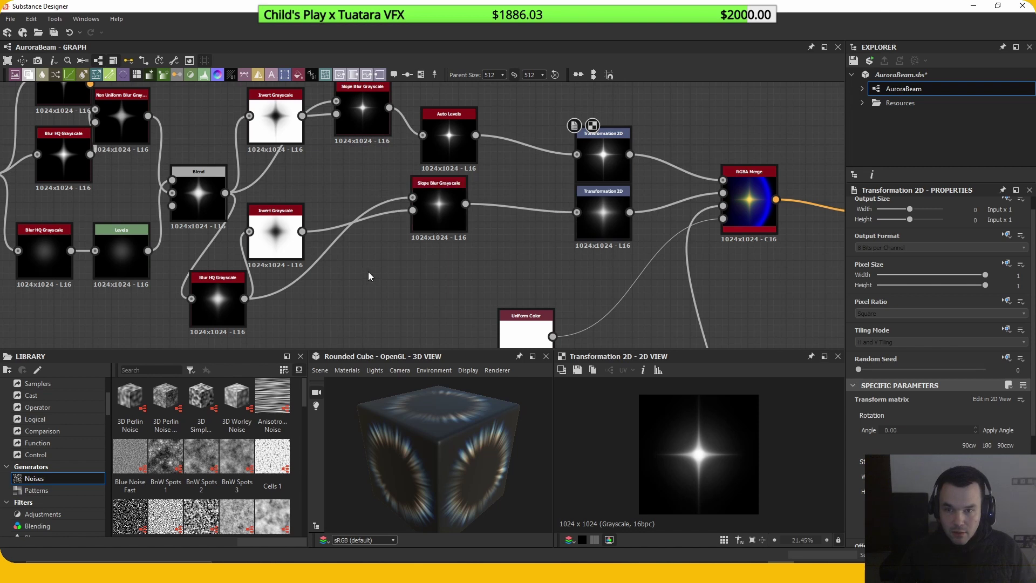
pyautogui.moveTo(425, 277); pyautogui.dragTo(465, 282, button='middle')
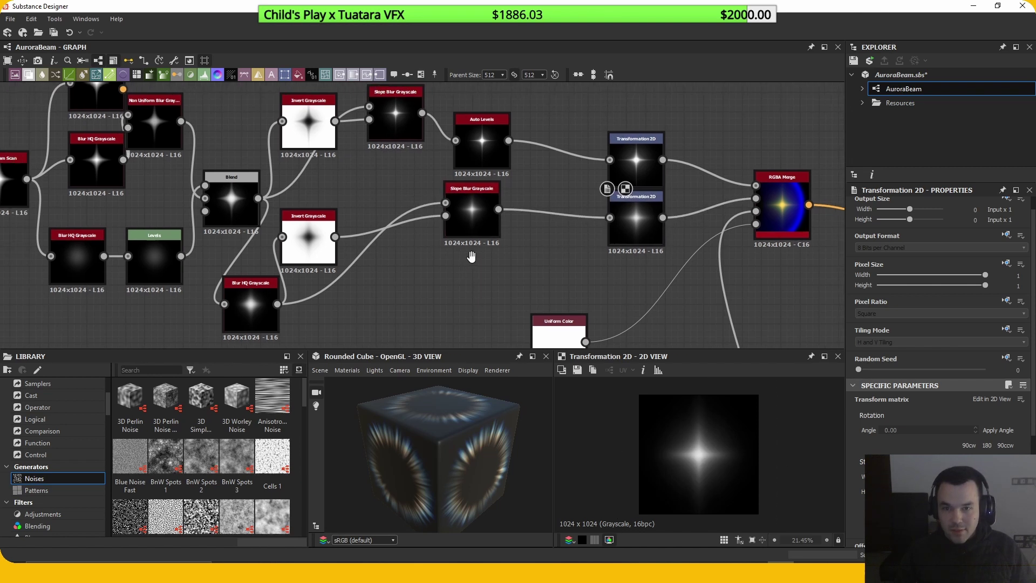
pyautogui.doubleClick(475, 236)
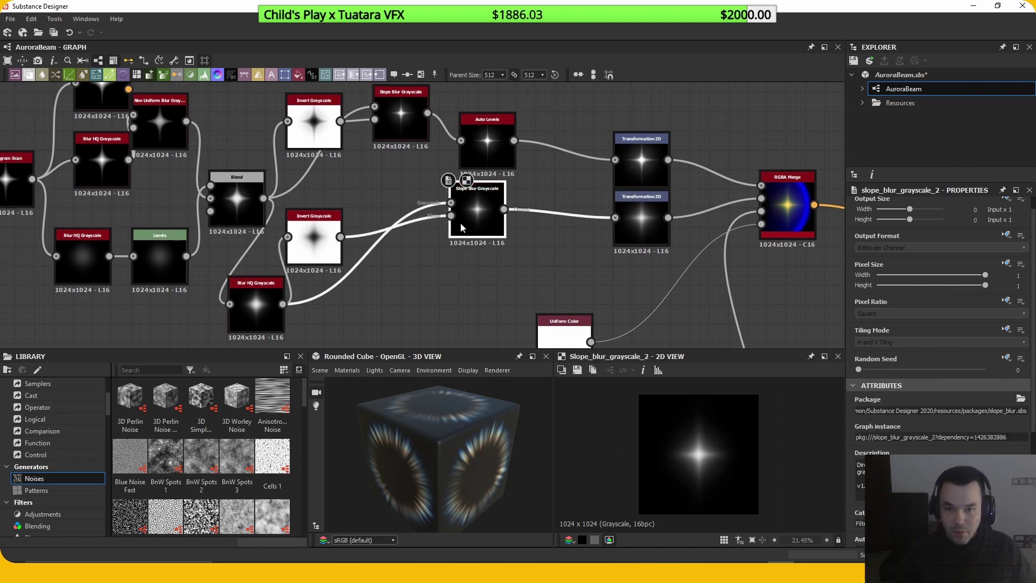
pyautogui.doubleClick(635, 237)
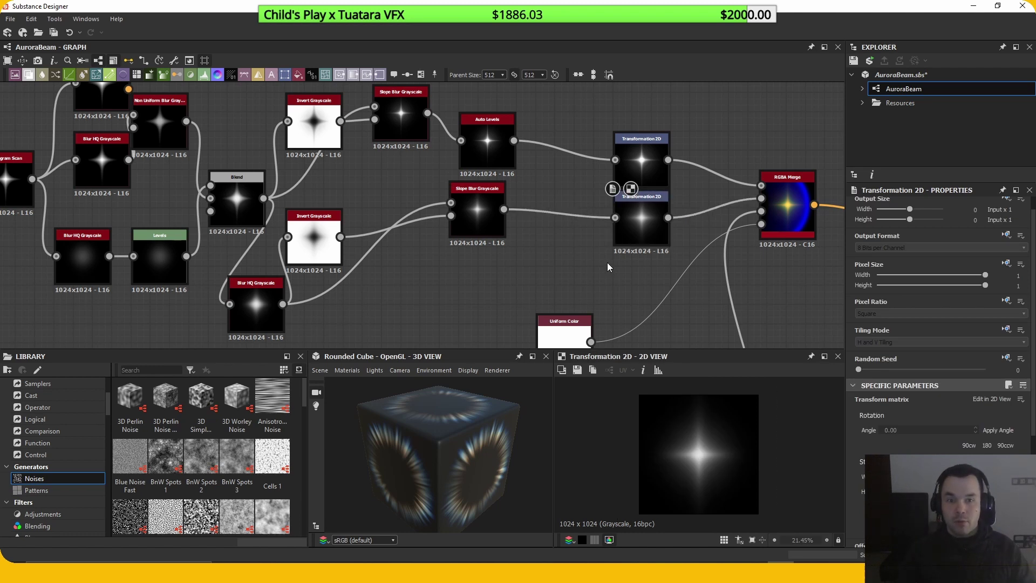
# Step: Compare the previews of the upper and lower Transformation 2D nodes that feed the sparkle's RGBA Merge
pyautogui.doubleClick(653, 173)
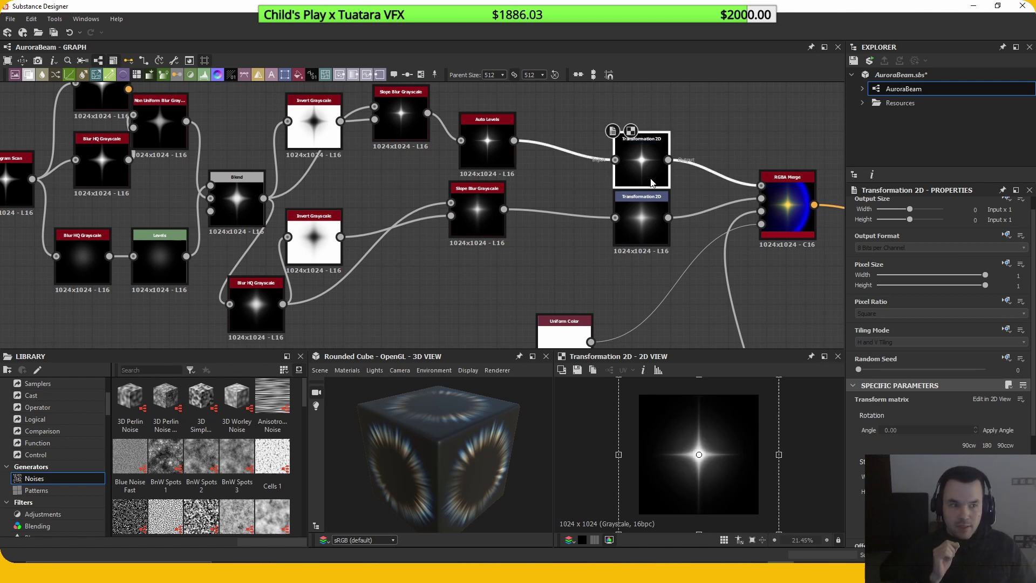
pyautogui.doubleClick(648, 243)
pyautogui.scroll(2, 724, 455)
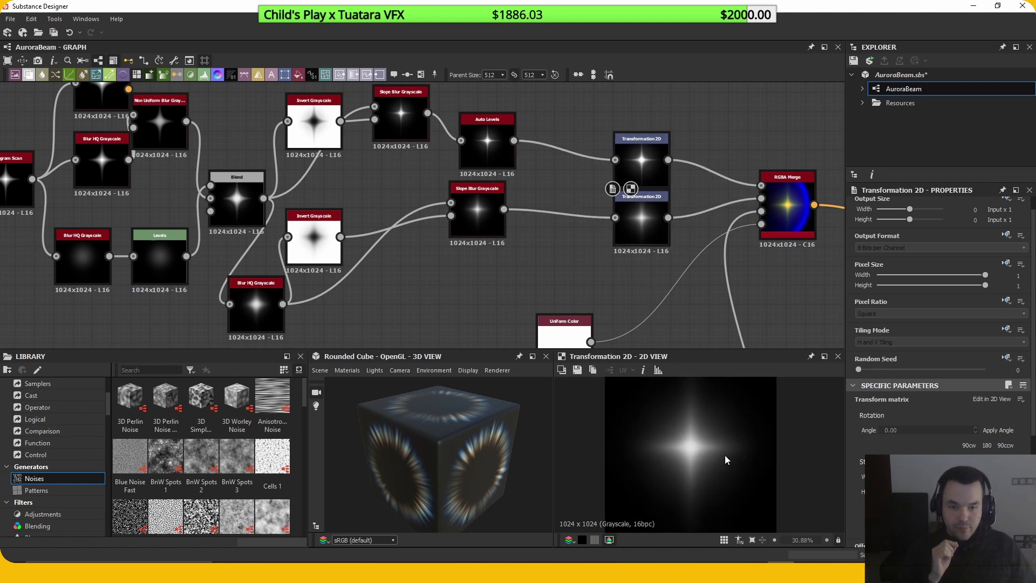
pyautogui.doubleClick(643, 162)
pyautogui.doubleClick(638, 240)
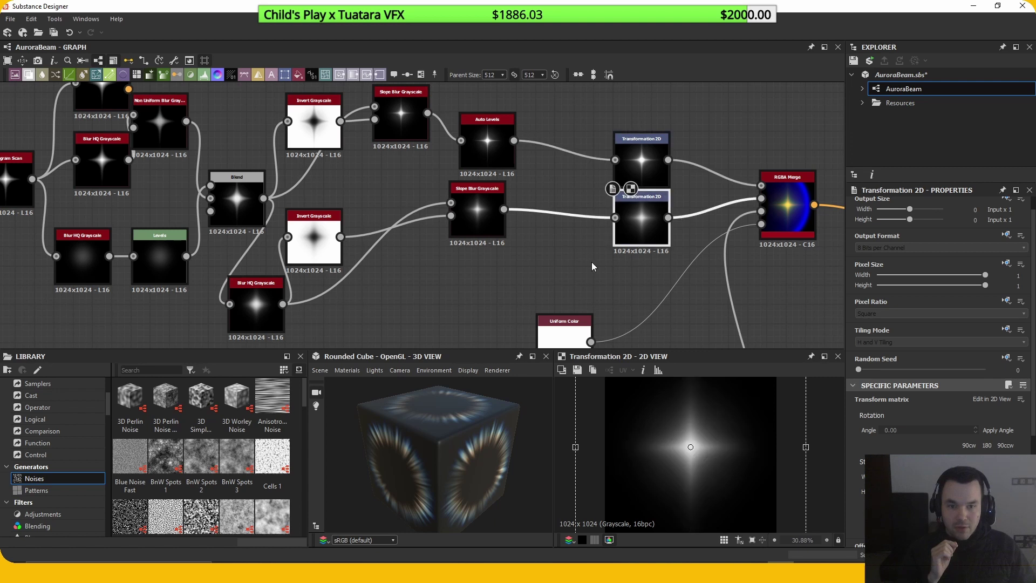
pyautogui.click(592, 266)
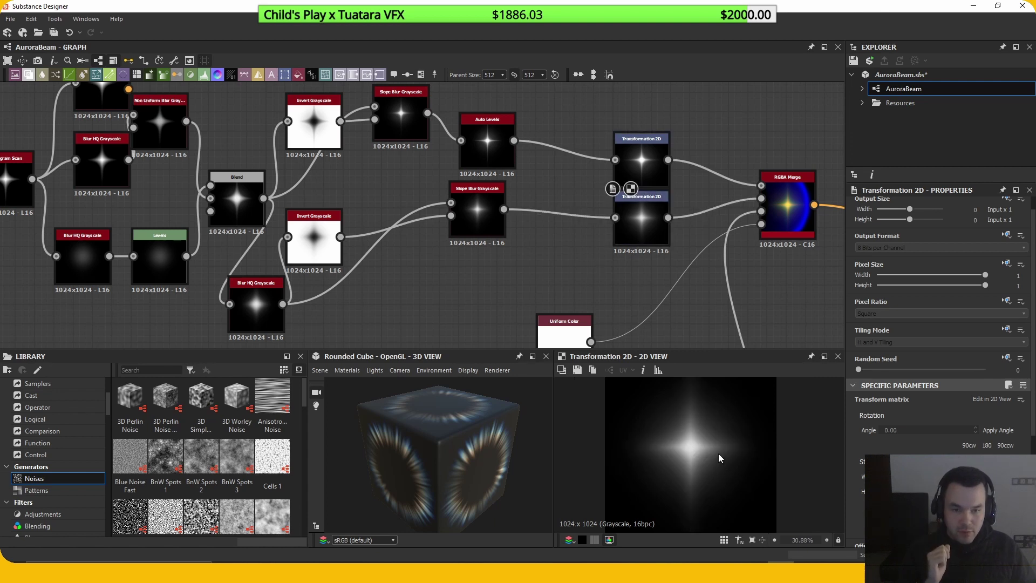
# Step: Preview the Crop Grayscale that ends the crescent chain below the sparkle and look over the nodes leading into it
pyautogui.moveTo(826, 281); pyautogui.dragTo(639, 248, button='middle')
pyautogui.scroll(-3, 639, 249)
pyautogui.moveTo(615, 298); pyautogui.dragTo(640, 159, button='middle')
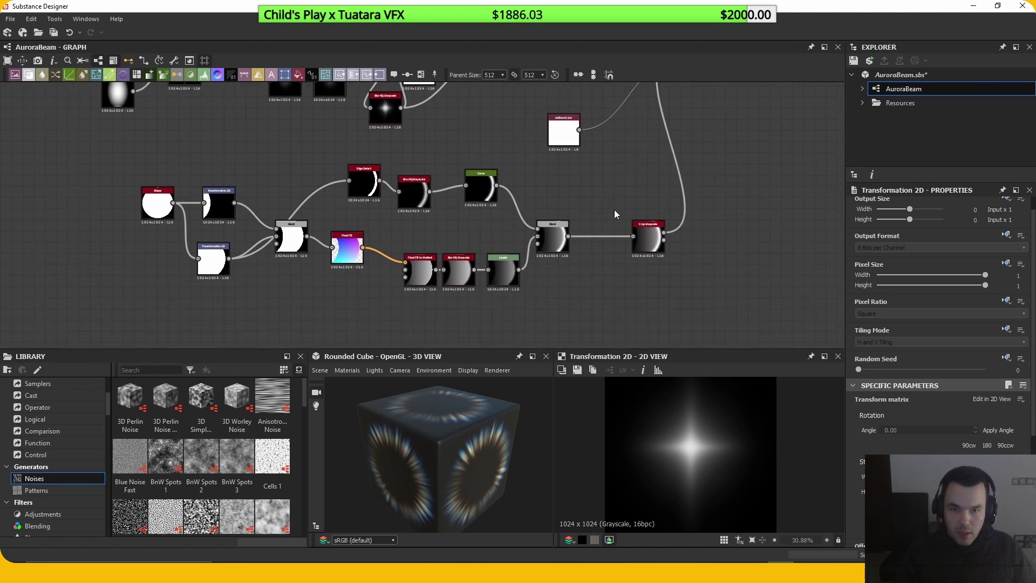
pyautogui.doubleClick(650, 252)
pyautogui.scroll(-2, 719, 414)
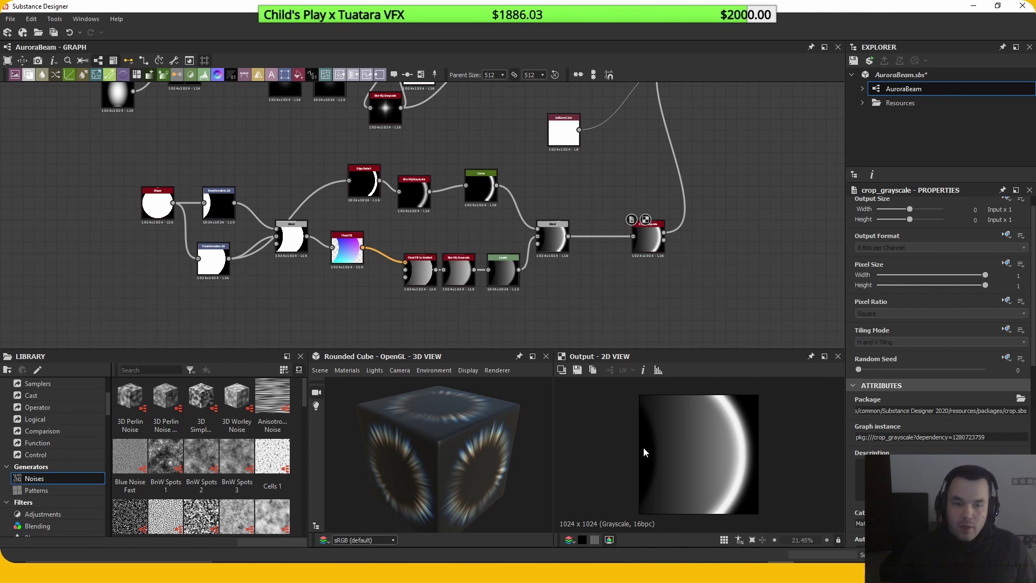
pyautogui.moveTo(382, 306); pyautogui.dragTo(434, 303, button='middle')
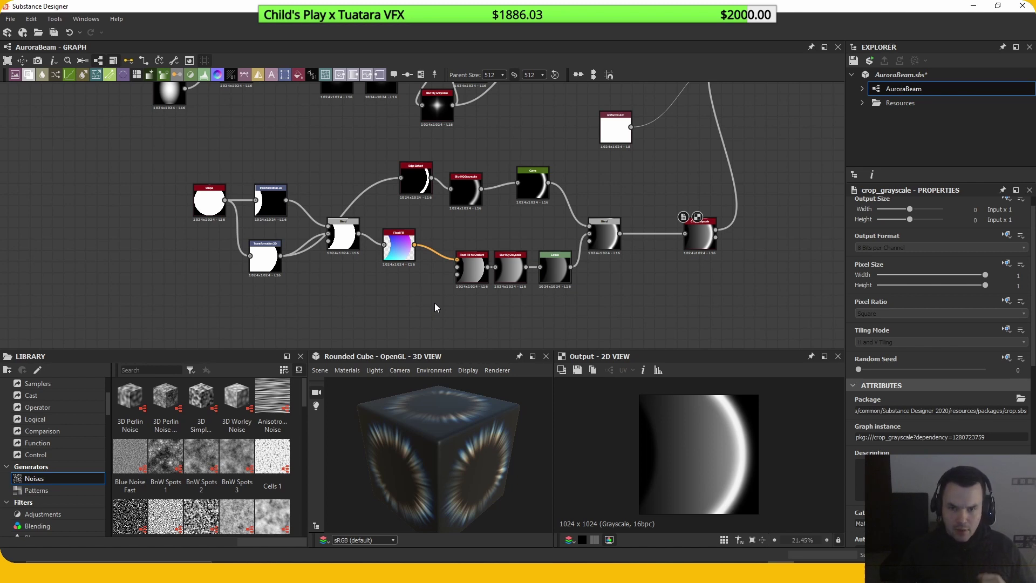
pyautogui.scroll(2, 444, 296)
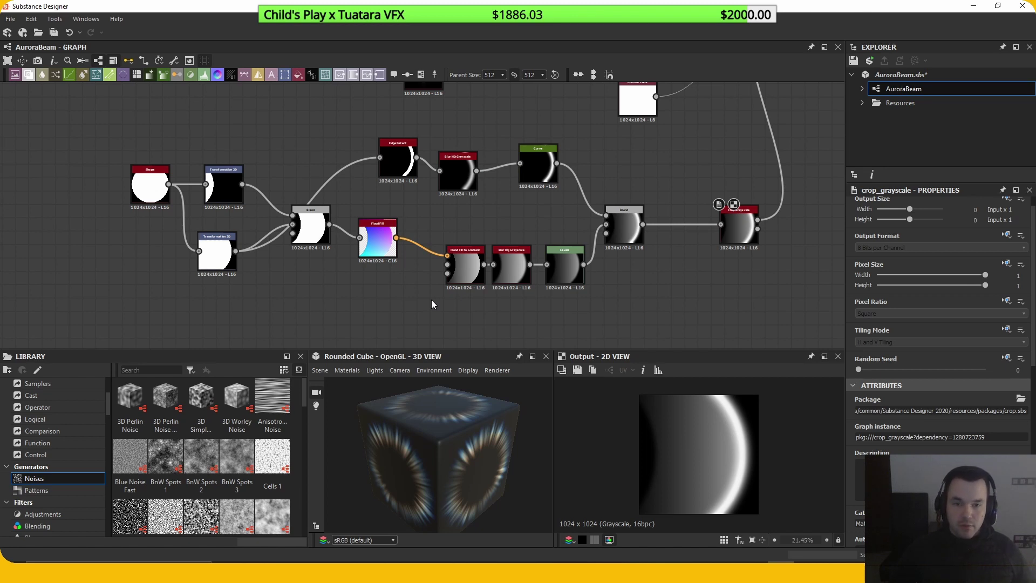
pyautogui.moveTo(728, 274); pyautogui.dragTo(666, 276, button='middle')
pyautogui.click(669, 235)
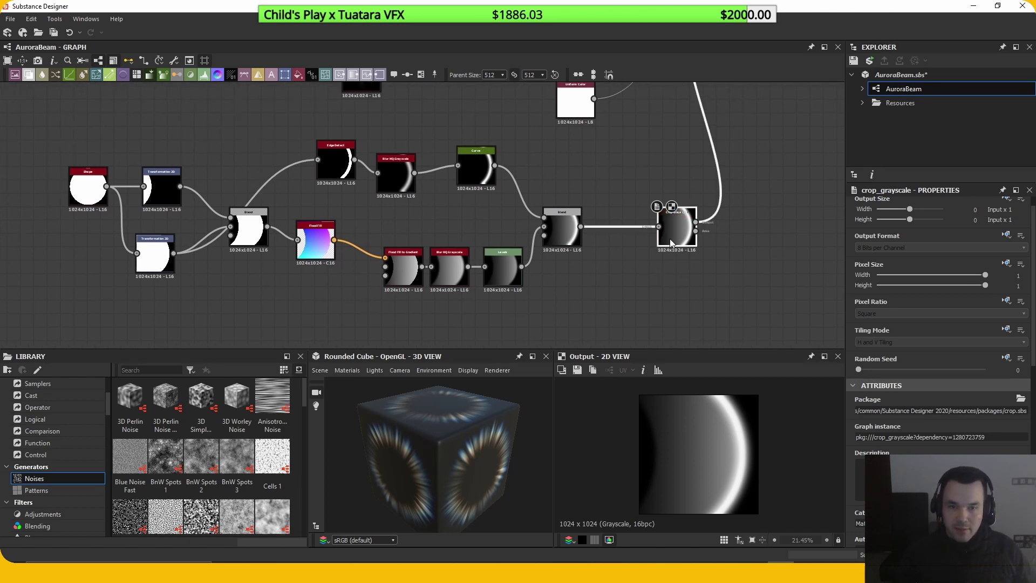
pyautogui.click(737, 287)
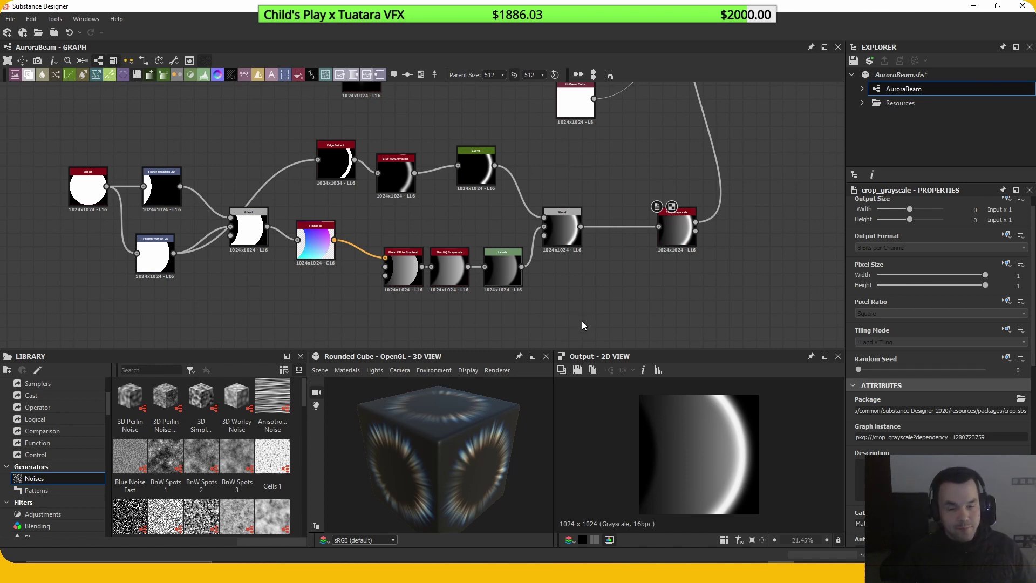
# Step: Survey the noise, sparkle and crescent chains across the graph and return to the Crop Grayscale node
pyautogui.scroll(-4, 569, 305)
pyautogui.moveTo(5, 230); pyautogui.dragTo(230, 240, button='middle')
pyautogui.scroll(-1, 231, 241)
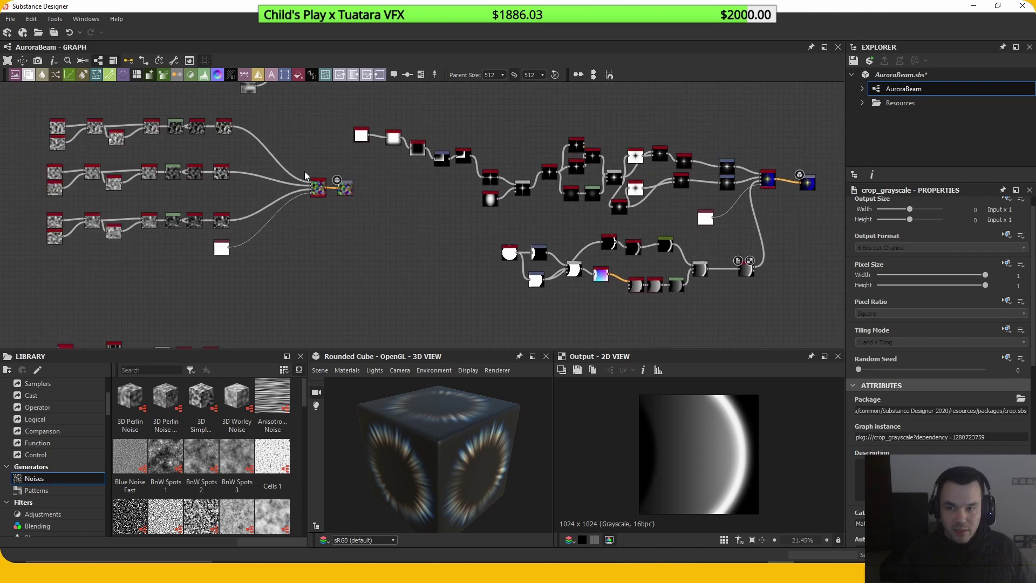
pyautogui.scroll(4, 311, 177)
pyautogui.scroll(-3, 486, 258)
pyautogui.moveTo(537, 255); pyautogui.dragTo(291, 199, button='middle')
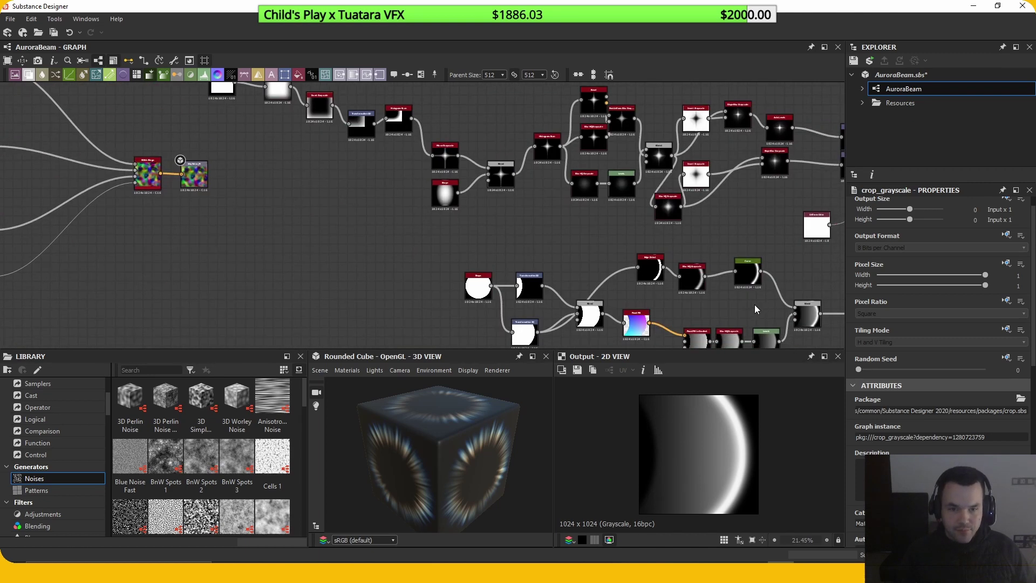
pyautogui.moveTo(756, 310); pyautogui.dragTo(524, 240, button='middle')
pyautogui.scroll(5, 707, 264)
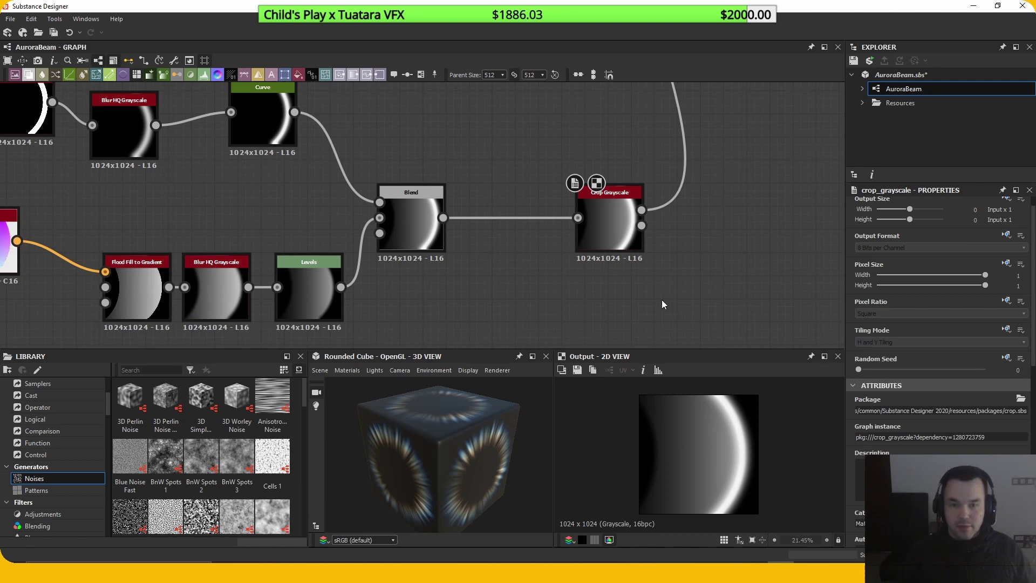
pyautogui.scroll(-2, 613, 308)
pyautogui.scroll(-6, 612, 311)
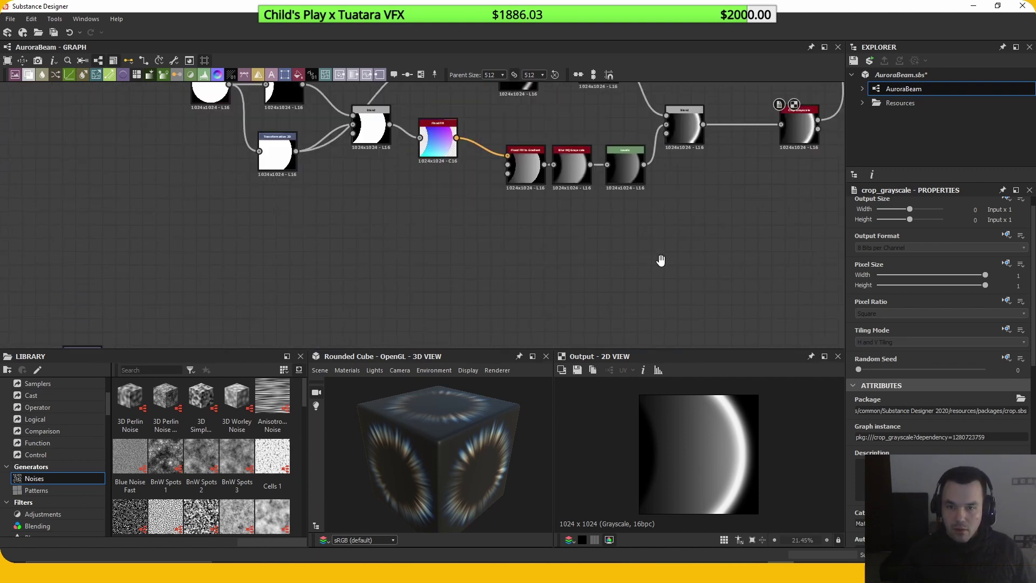
# Step: Locate the lens flare chain below the crescent nodes and preview the Transformation 2D following its Levels
pyautogui.scroll(-1, 532, 274)
pyautogui.moveTo(512, 294); pyautogui.dragTo(587, 210, button='middle')
pyautogui.moveTo(527, 243); pyautogui.dragTo(614, 229, button='middle')
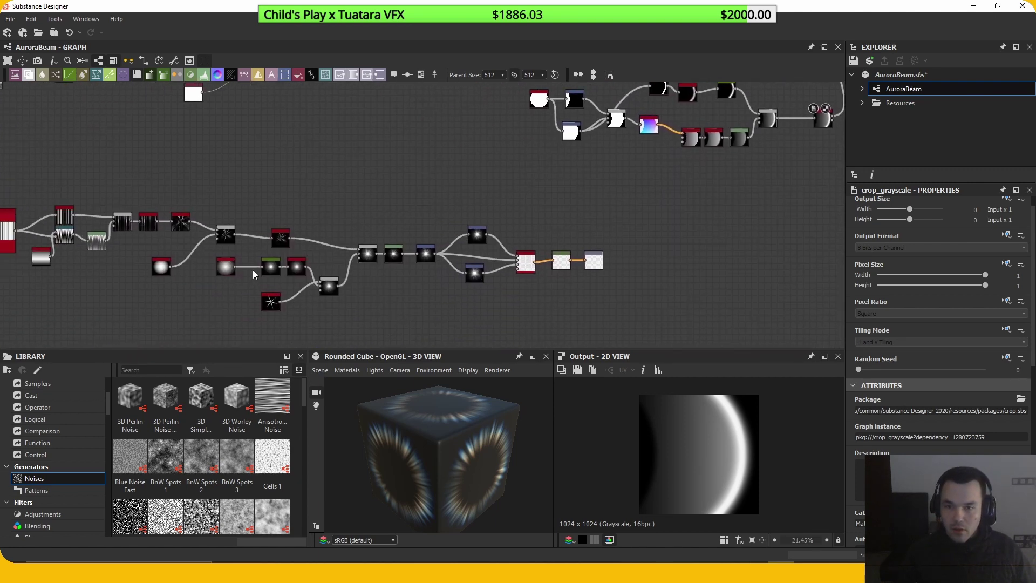
pyautogui.moveTo(253, 271); pyautogui.dragTo(431, 270, button='middle')
pyautogui.scroll(1, 365, 273)
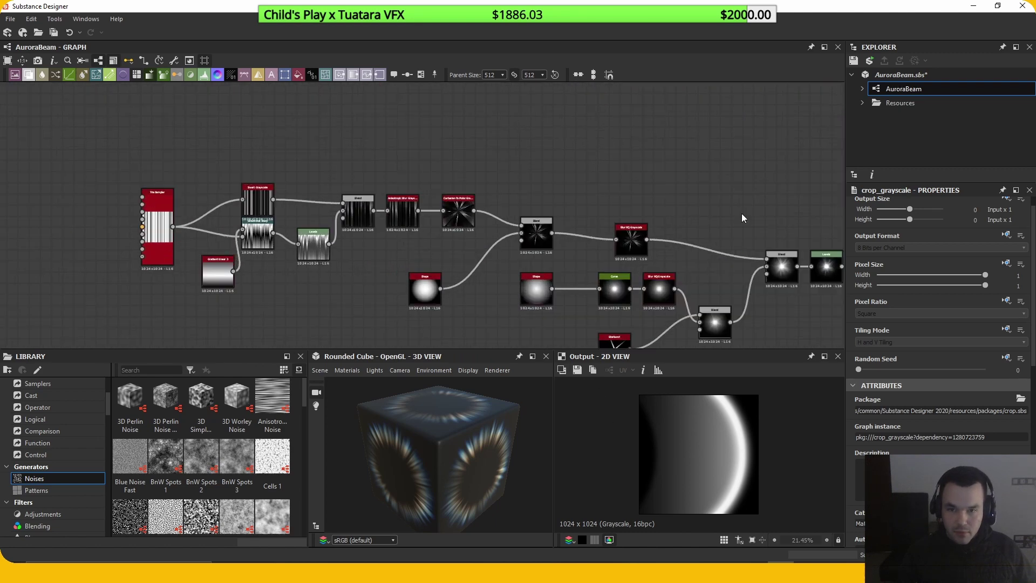
pyautogui.scroll(2, 745, 218)
pyautogui.scroll(2, 580, 228)
pyautogui.click(551, 238)
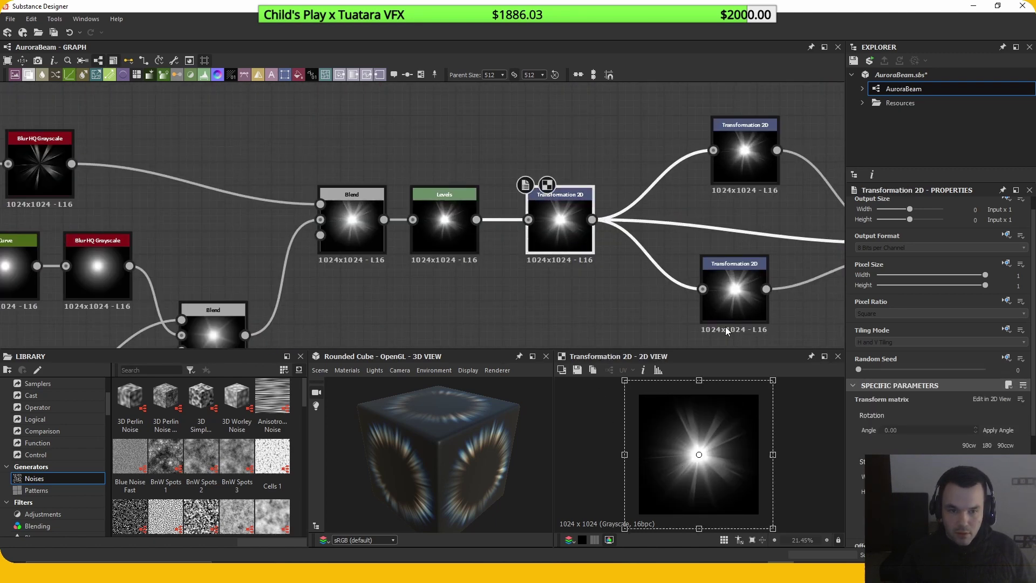
# Step: Inspect the flare's rays up close in the grayscale preview and display the LensflareRound_1_A output
pyautogui.moveTo(576, 306); pyautogui.dragTo(355, 291, button='middle')
pyautogui.click(576, 308)
pyautogui.scroll(5, 705, 465)
pyautogui.scroll(-4, 716, 475)
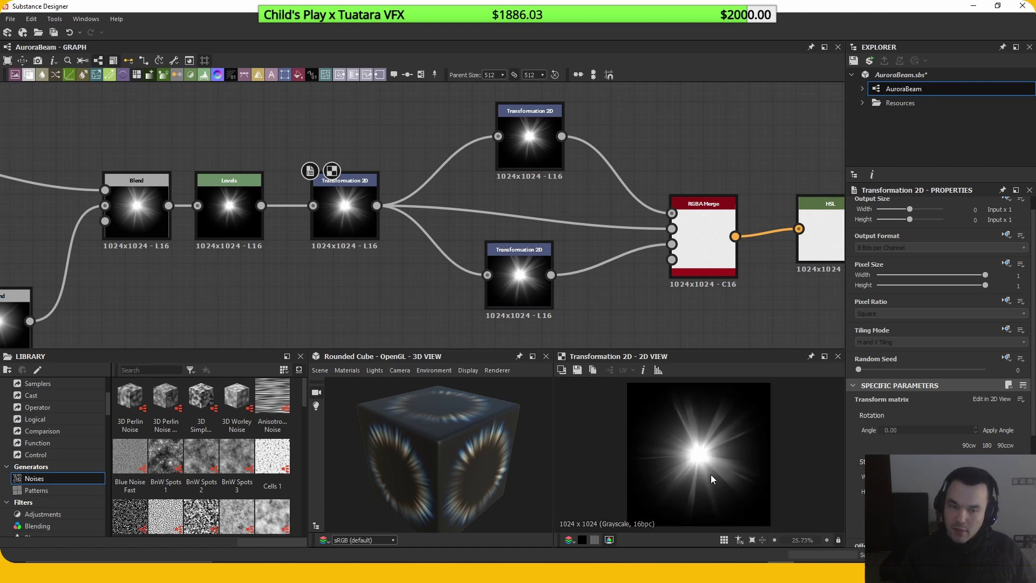
pyautogui.scroll(-1, 615, 259)
pyautogui.moveTo(628, 290); pyautogui.dragTo(527, 290, button='middle')
pyautogui.click(766, 226)
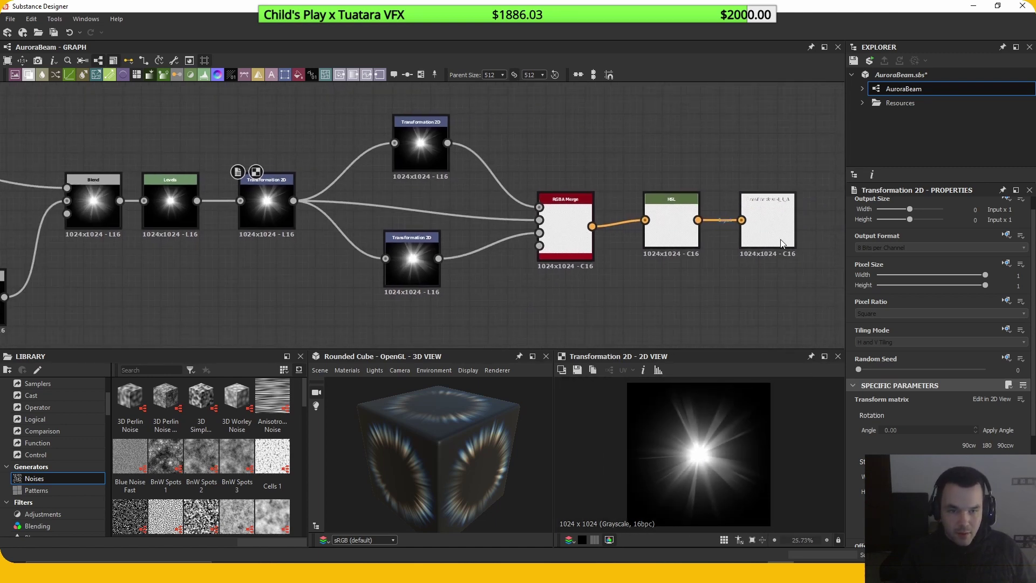
# Step: Trace the lens flare chain back to its starting Tile Sampler and preview its stripes
pyautogui.moveTo(146, 278); pyautogui.dragTo(536, 276, button='middle')
pyautogui.scroll(-3, 537, 275)
pyautogui.moveTo(158, 237); pyautogui.dragTo(438, 250, button='middle')
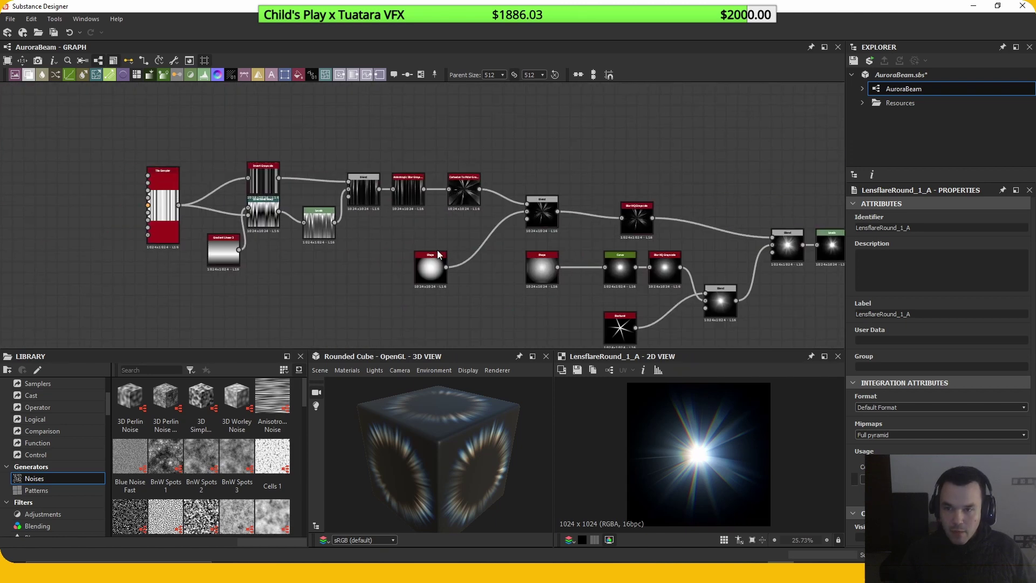
pyautogui.scroll(2, 176, 217)
pyautogui.scroll(2, 159, 214)
pyautogui.click(160, 239)
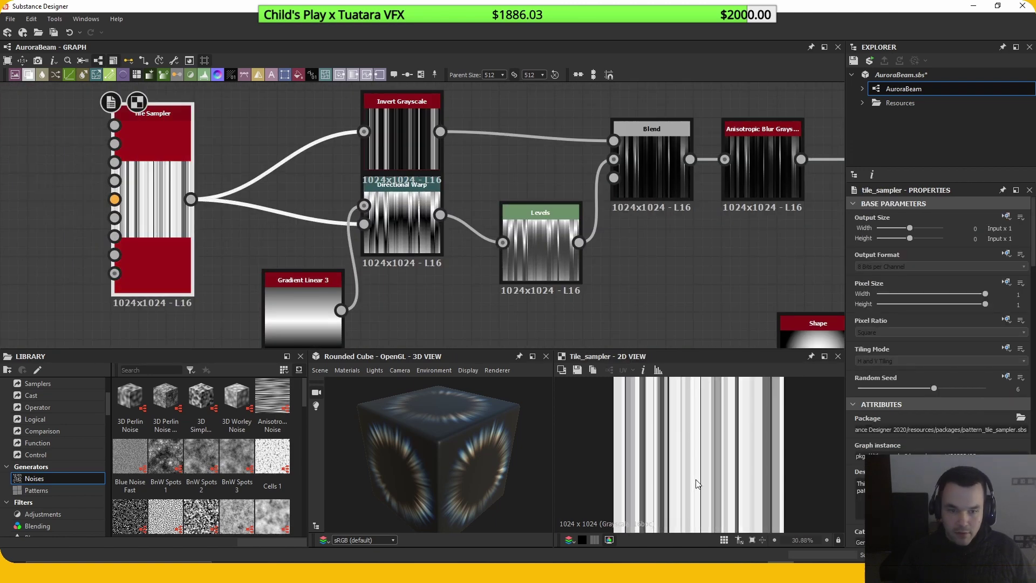
# Step: Enlarge the 2D preview and examine the Tile Sampler's instance parameters alongside its stripe pattern
pyautogui.moveTo(685, 350); pyautogui.dragTo(690, 319)
pyautogui.scroll(-8, 923, 417)
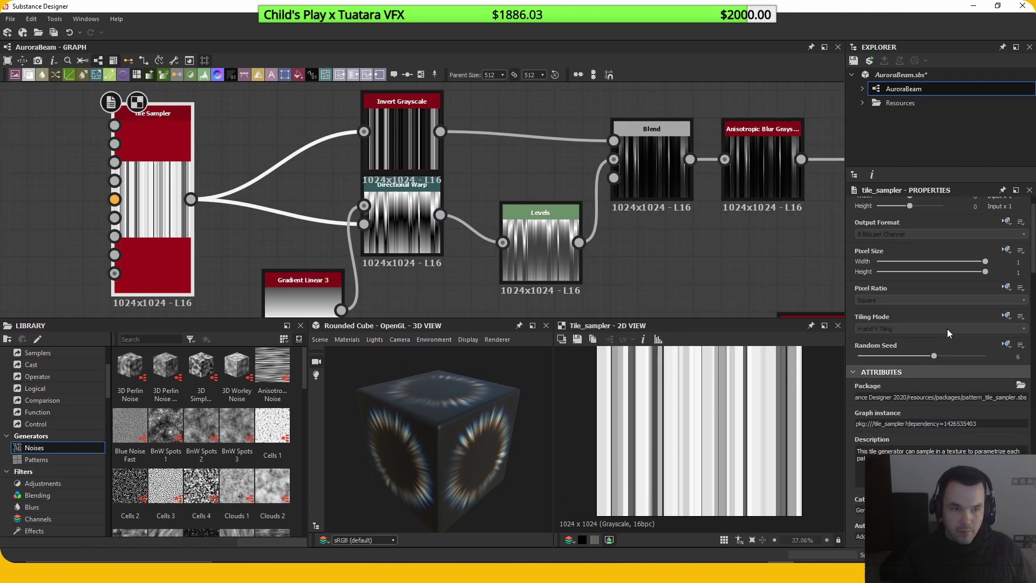
pyautogui.scroll(-2, 692, 430)
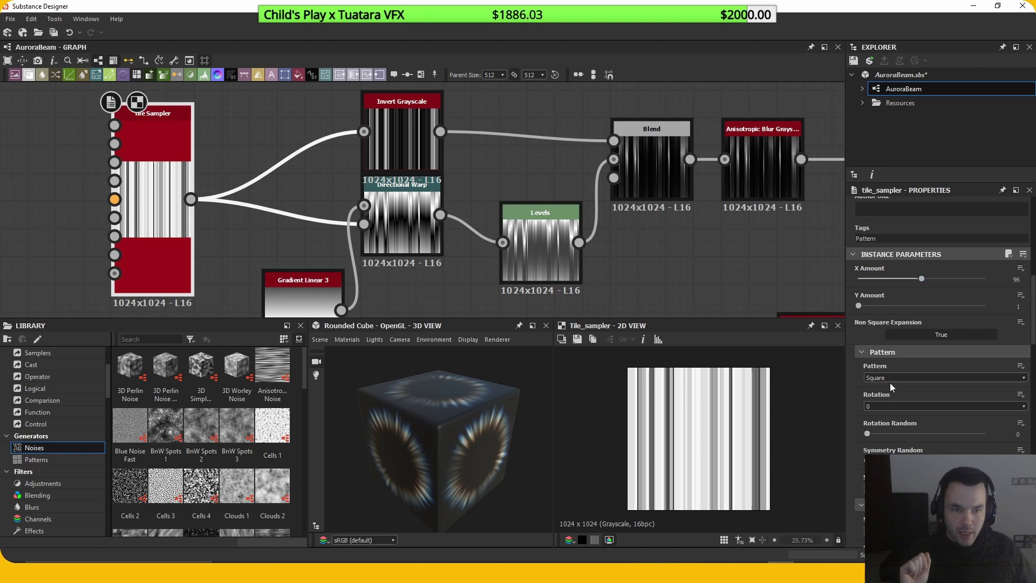
pyautogui.scroll(2, 704, 417)
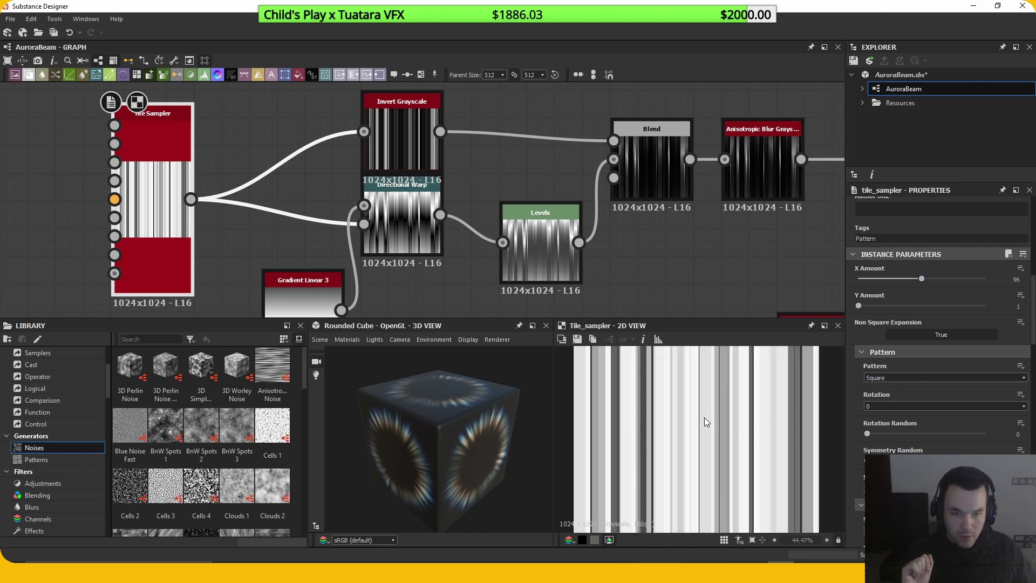
pyautogui.scroll(-1, 710, 429)
pyautogui.moveTo(273, 242); pyautogui.dragTo(323, 226, button='middle')
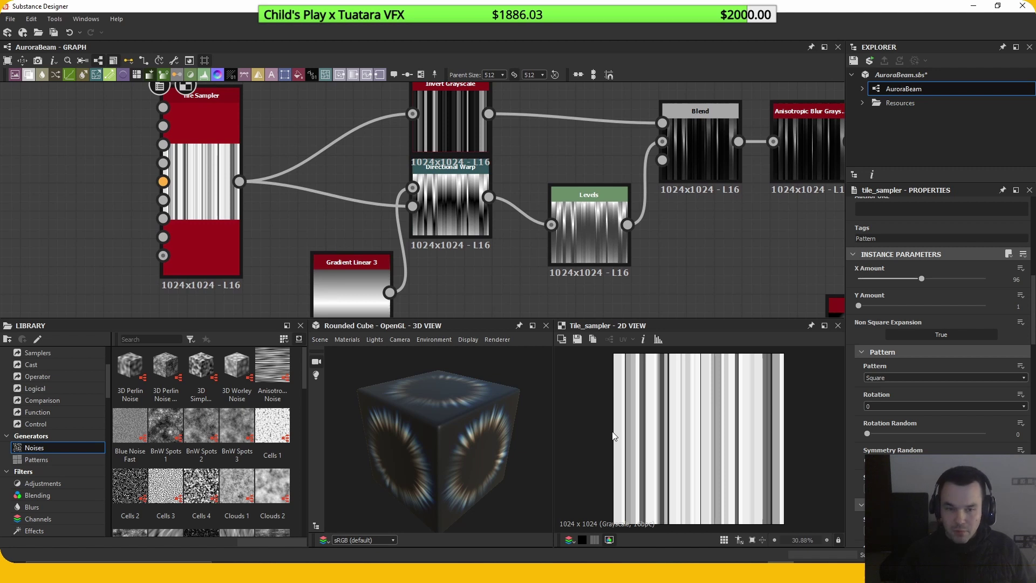
pyautogui.scroll(1, 725, 477)
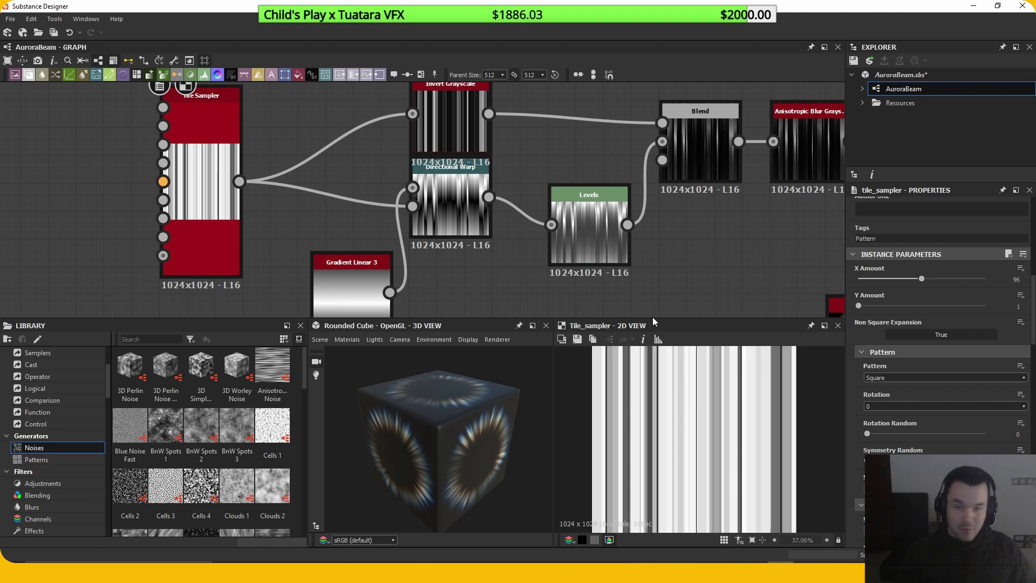
# Step: Preview the Invert Grayscale after the Tile Sampler and resize the graph area to fit both views
pyautogui.moveTo(653, 319); pyautogui.dragTo(589, 378)
pyautogui.scroll(-3, 545, 330)
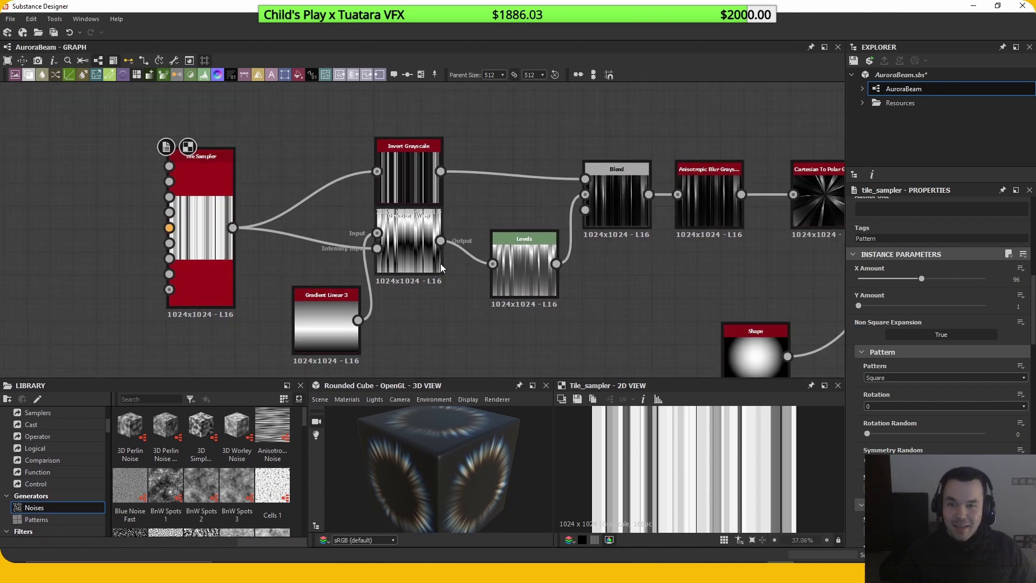
pyautogui.click(406, 193)
pyautogui.moveTo(677, 381); pyautogui.dragTo(656, 312)
pyautogui.scroll(-2, 649, 248)
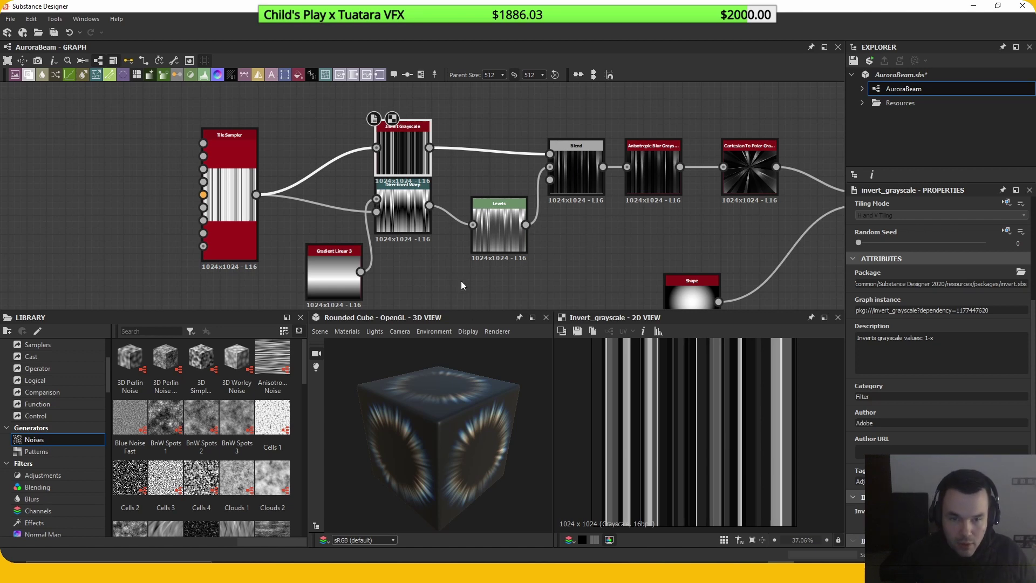
# Step: Compare the previews of the Gradient Linear 3 and Tile Sampler nodes feeding the Directional Warp
pyautogui.scroll(1, 565, 226)
pyautogui.moveTo(376, 244); pyautogui.dragTo(500, 224, button='middle')
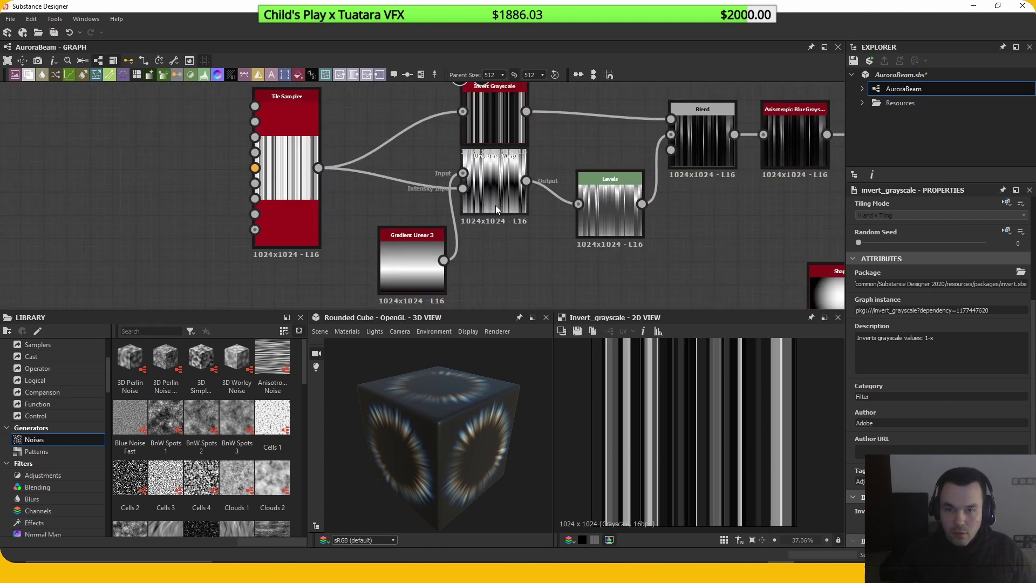
pyautogui.click(397, 289)
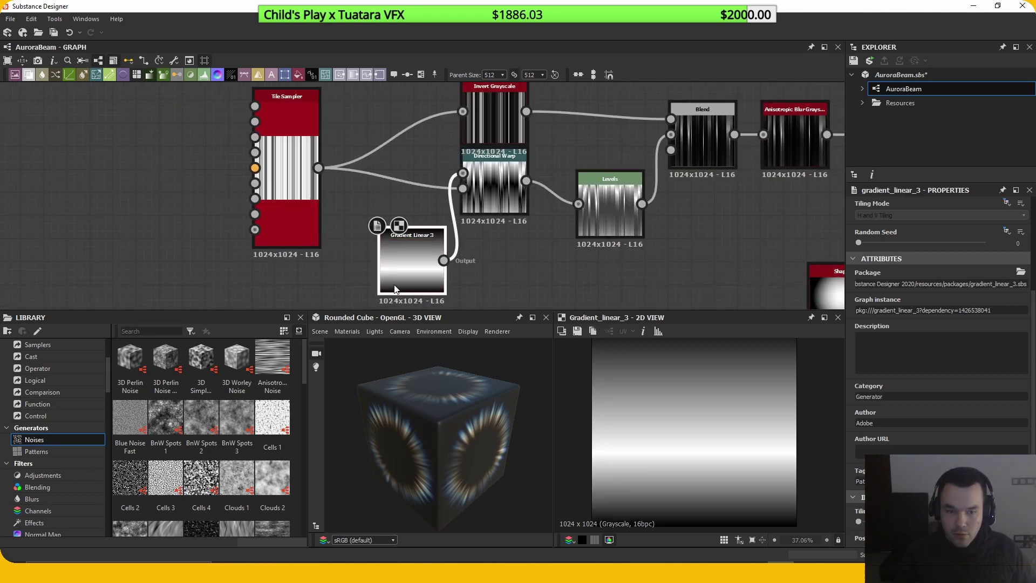
pyautogui.click(307, 232)
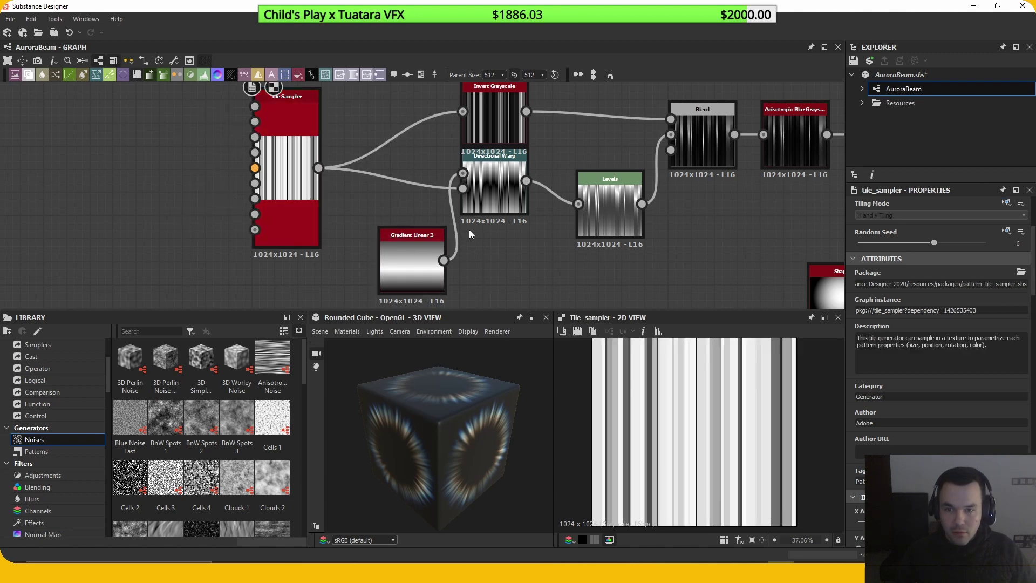
# Step: Preview the Tile Sampler's stripe pattern and the Directional Warp output at the start of the lens flare network
pyautogui.click(473, 203)
pyautogui.click(309, 220)
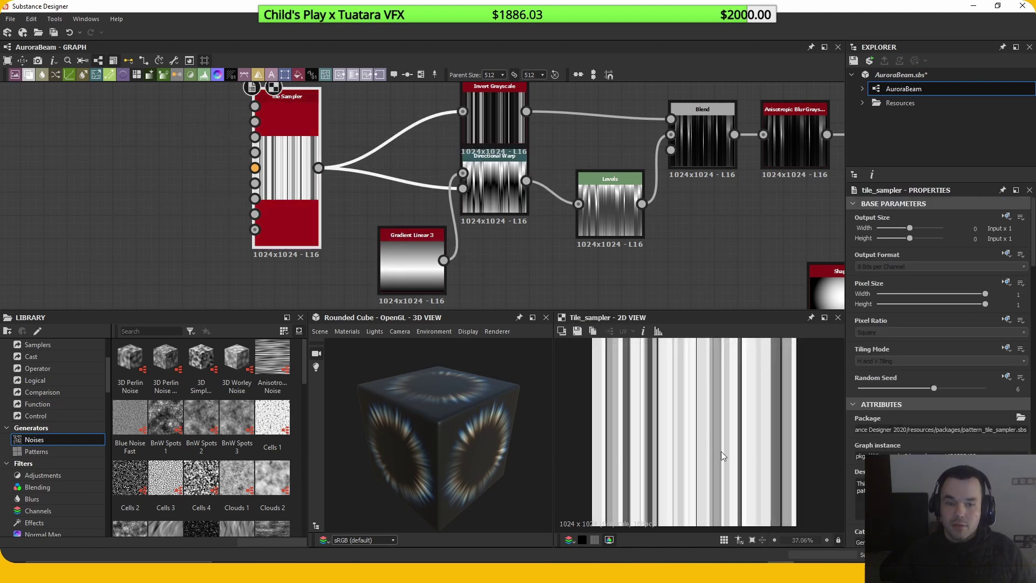
pyautogui.click(491, 206)
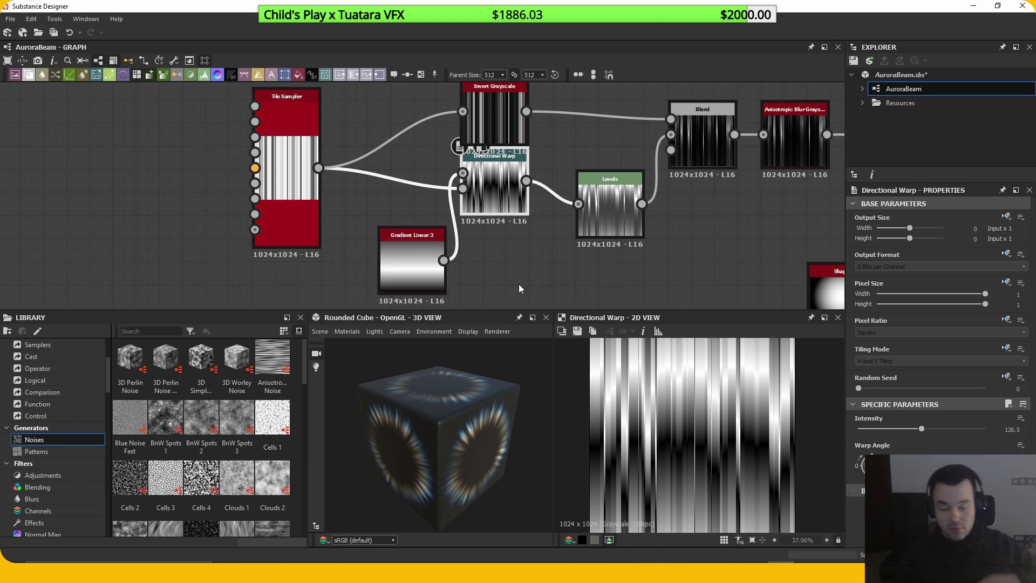
pyautogui.moveTo(762, 244); pyautogui.dragTo(744, 246, button='middle')
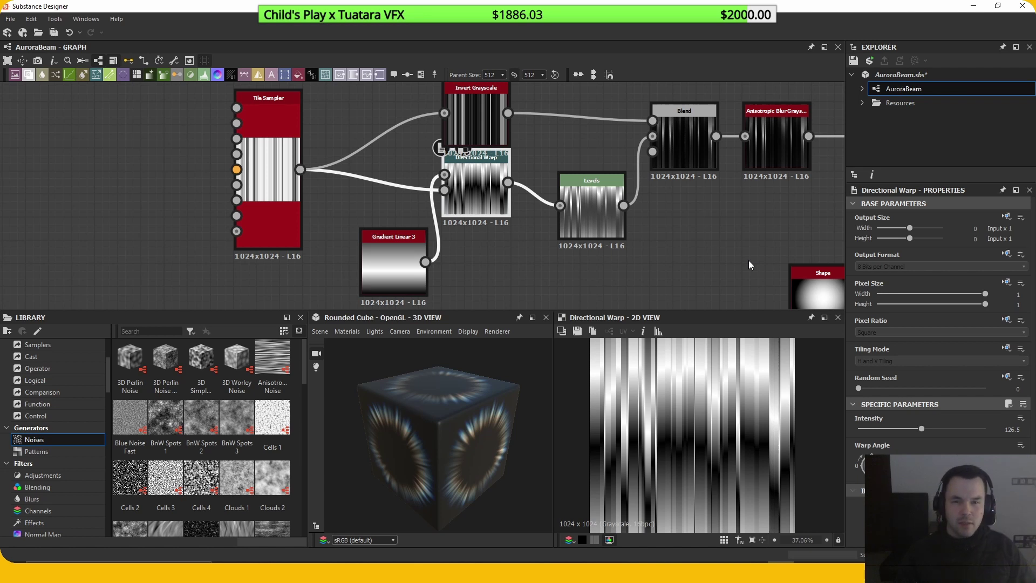
pyautogui.moveTo(715, 225); pyautogui.dragTo(642, 216, button='middle')
pyautogui.moveTo(614, 230); pyautogui.dragTo(541, 272, button='middle')
# Step: Preview the Blend of the inverted and warped stripes, and examine the Anisotropic Blur Grayscale output up close
pyautogui.click(588, 156)
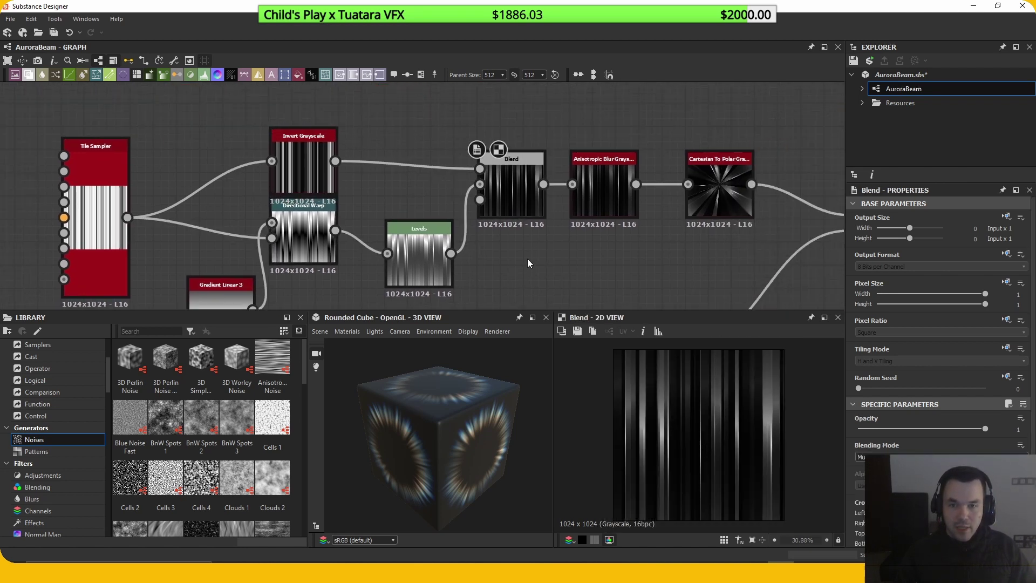
pyautogui.click(600, 208)
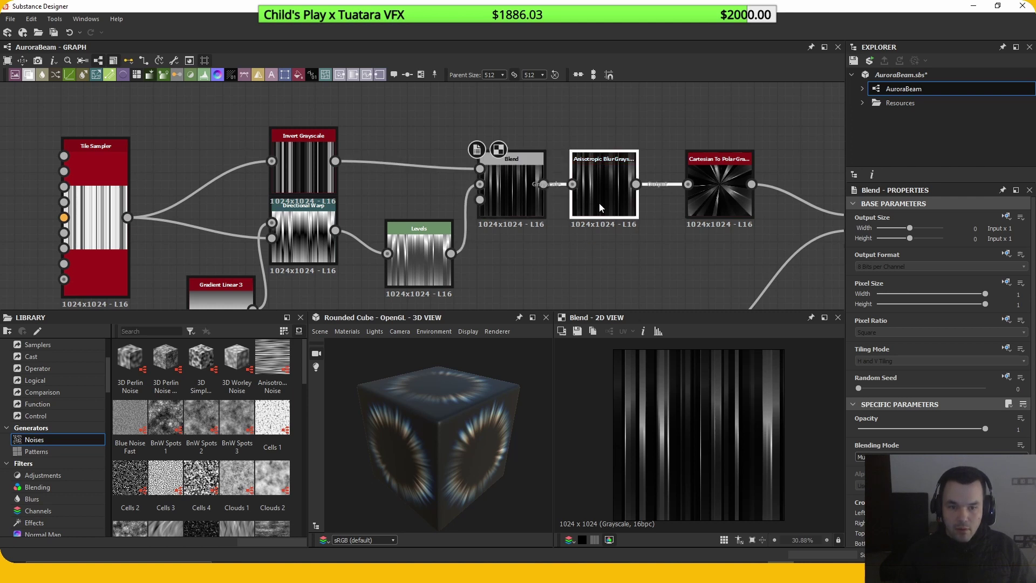
pyautogui.scroll(5, 688, 465)
pyautogui.scroll(-3, 761, 476)
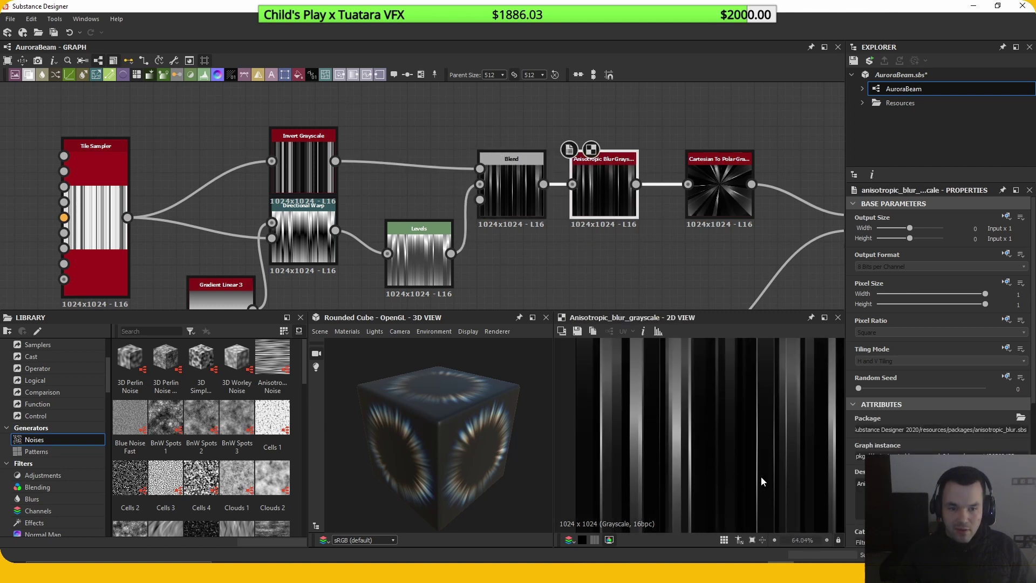
# Step: Preview the Cartesian To Polar Grayscale node's rays and the Blend that combines them with the Shape node
pyautogui.moveTo(669, 259); pyautogui.dragTo(567, 227, button='middle')
pyautogui.scroll(3, 707, 486)
pyautogui.moveTo(633, 220); pyautogui.dragTo(475, 220, button='middle')
pyautogui.doubleClick(545, 214)
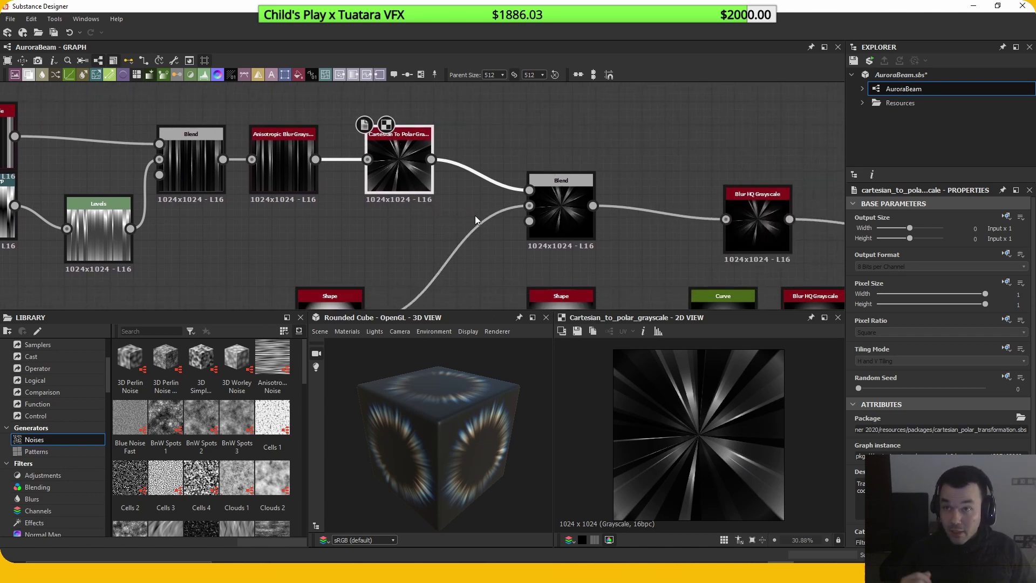
pyautogui.moveTo(650, 225); pyautogui.dragTo(632, 188, button='middle')
pyautogui.doubleClick(549, 197)
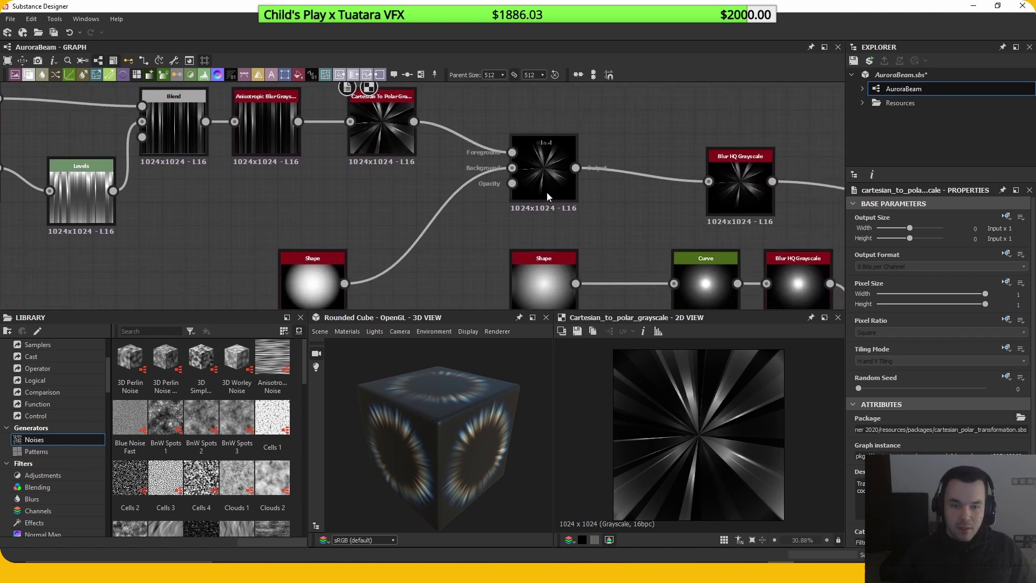
# Step: Move the round Shape node closer to the Blend node it feeds, just below the Cartesian To Polar node
pyautogui.moveTo(378, 279); pyautogui.dragTo(367, 266, button='middle')
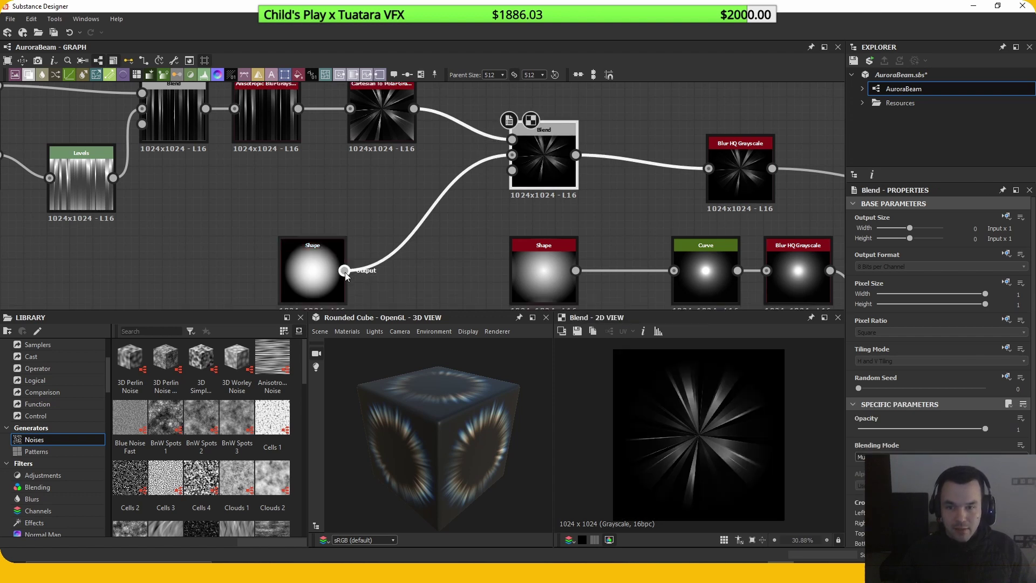
pyautogui.moveTo(313, 269); pyautogui.dragTo(360, 226)
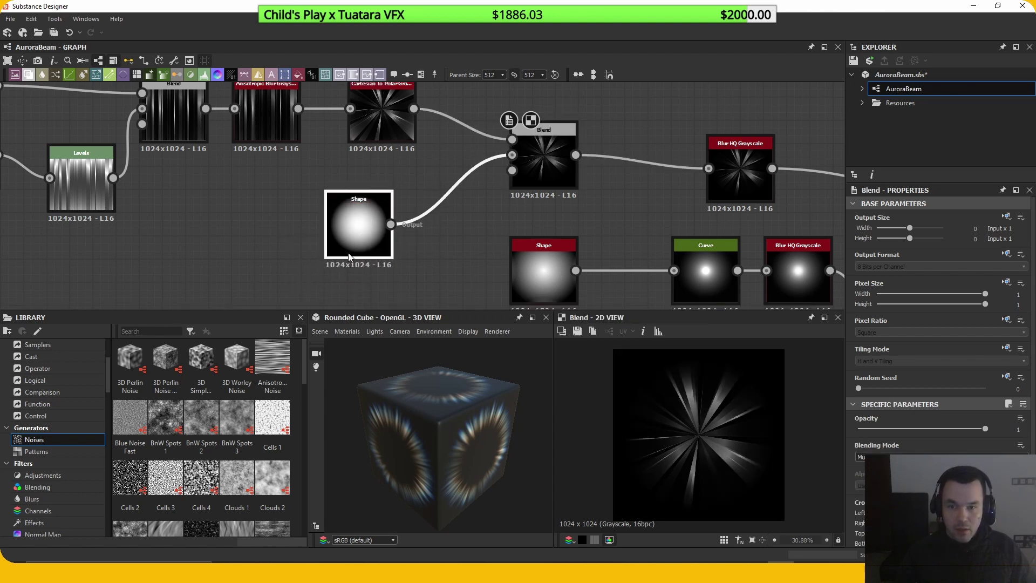
pyautogui.doubleClick(538, 184)
# Step: Move the Blur HQ Grayscale node closer to and level with the rays' Blend node, and preview its output
pyautogui.moveTo(689, 225); pyautogui.dragTo(544, 228, button='middle')
pyautogui.moveTo(593, 198); pyautogui.dragTo(559, 186)
pyautogui.doubleClick(559, 186)
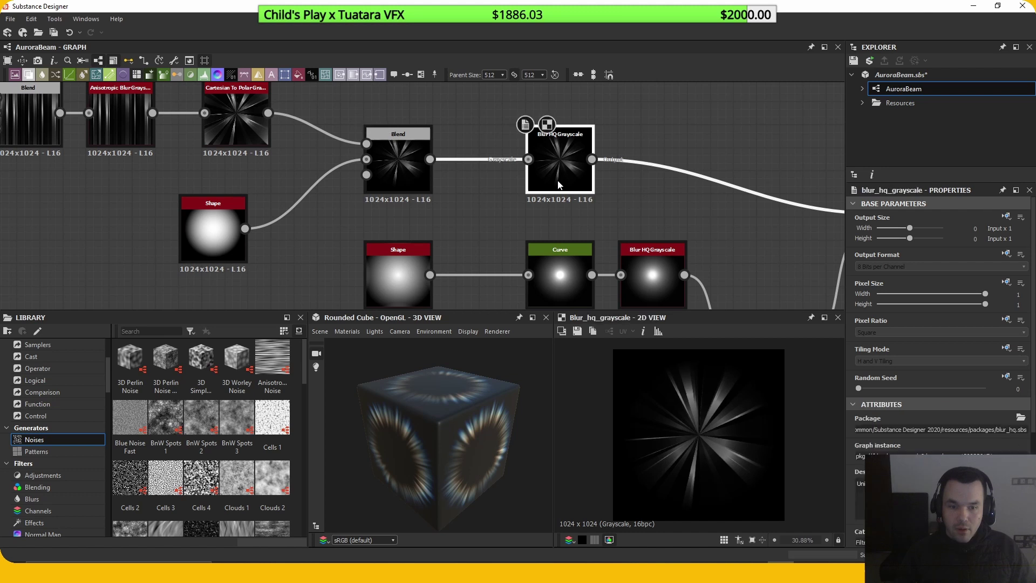
# Step: Compare the centre of the rays before and after the Blur HQ Grayscale node at close range
pyautogui.scroll(5, 698, 459)
pyautogui.scroll(-3, 684, 488)
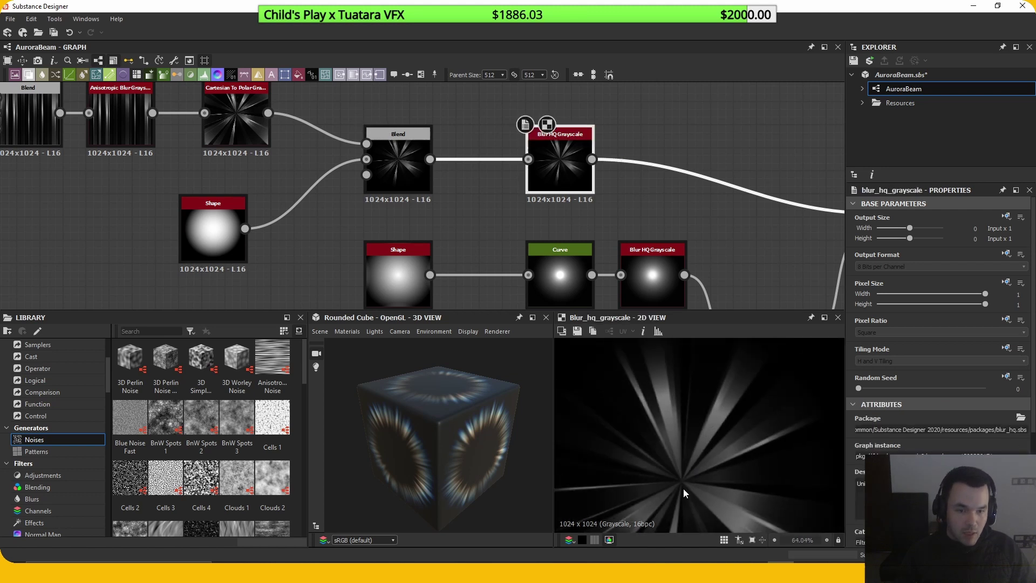
pyautogui.doubleClick(409, 166)
pyautogui.scroll(3, 698, 508)
pyautogui.moveTo(698, 508); pyautogui.dragTo(708, 455, button='middle')
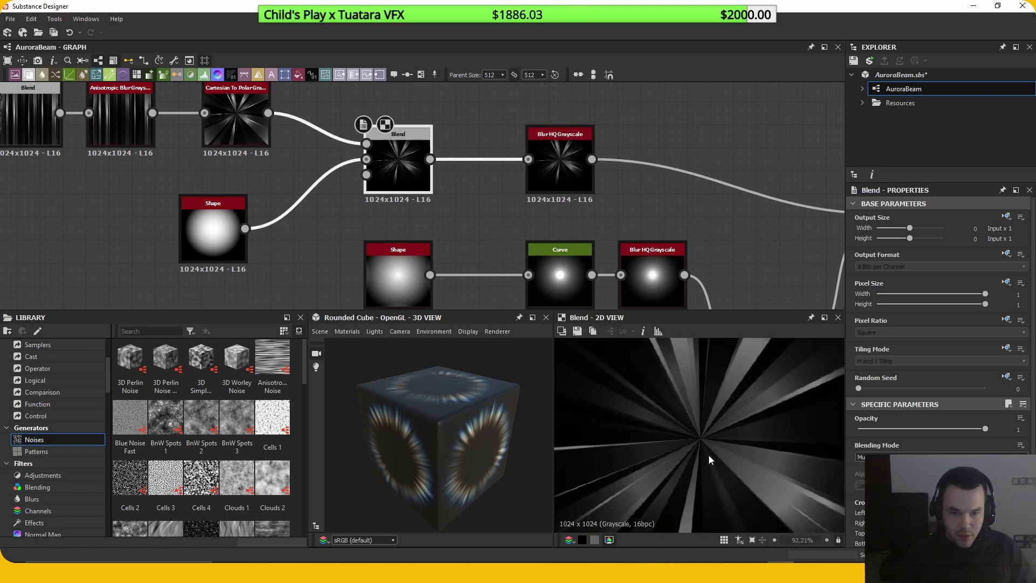
pyautogui.scroll(1, 708, 455)
pyautogui.doubleClick(562, 187)
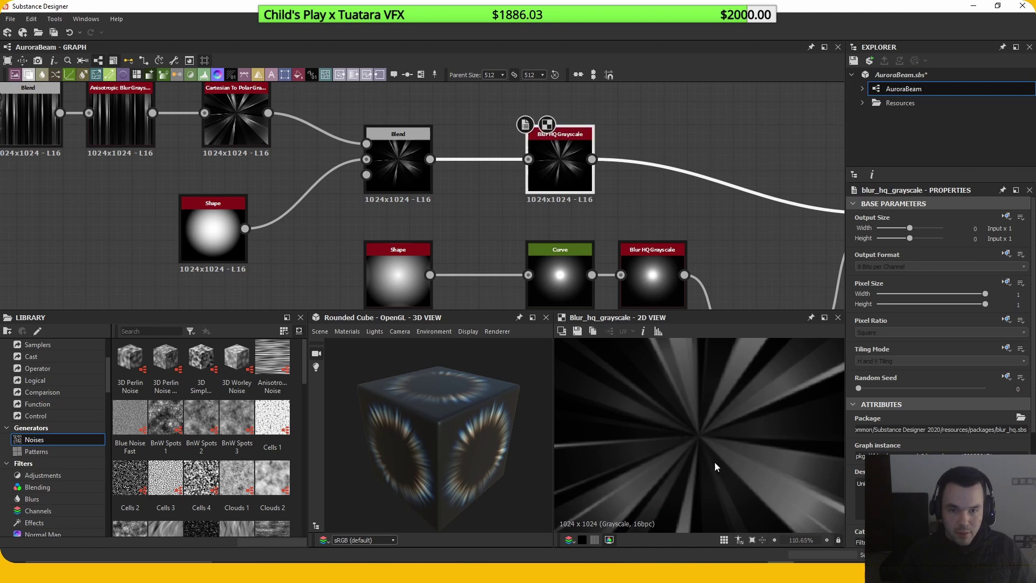
pyautogui.scroll(-5, 714, 462)
pyautogui.scroll(-2, 738, 242)
# Step: Preview the Blend node that combines the Starburst with the blurred Shape and Curve glow
pyautogui.moveTo(737, 241); pyautogui.dragTo(533, 177, button='middle')
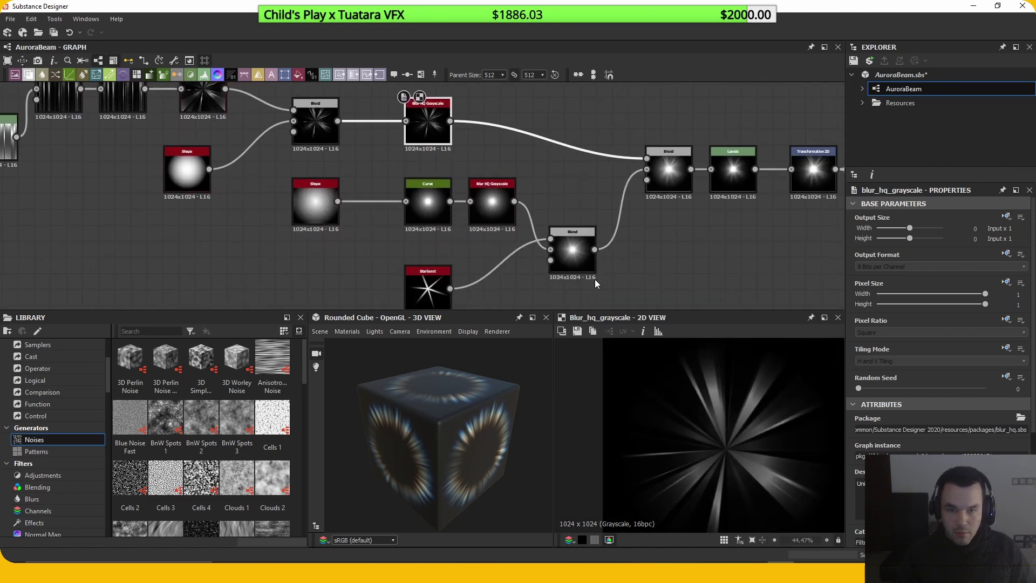
pyautogui.moveTo(594, 280); pyautogui.dragTo(590, 267, button='middle')
pyautogui.click(426, 267)
pyautogui.click(577, 273)
pyautogui.doubleClick(574, 244)
pyautogui.scroll(-1, 717, 457)
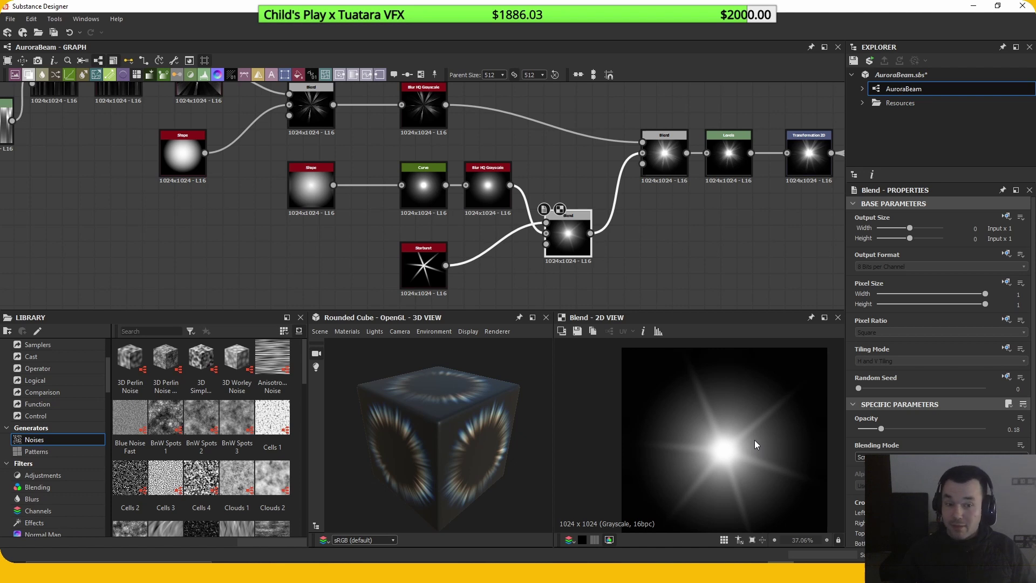
pyautogui.scroll(1, 701, 219)
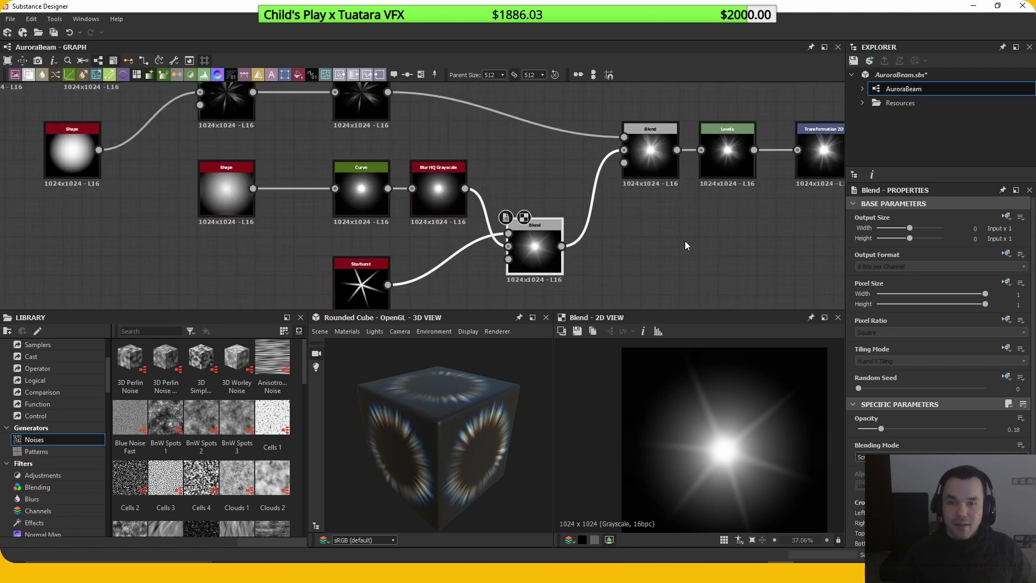
pyautogui.moveTo(685, 240); pyautogui.dragTo(660, 246, button='middle')
pyautogui.moveTo(274, 247); pyautogui.dragTo(297, 238, button='middle')
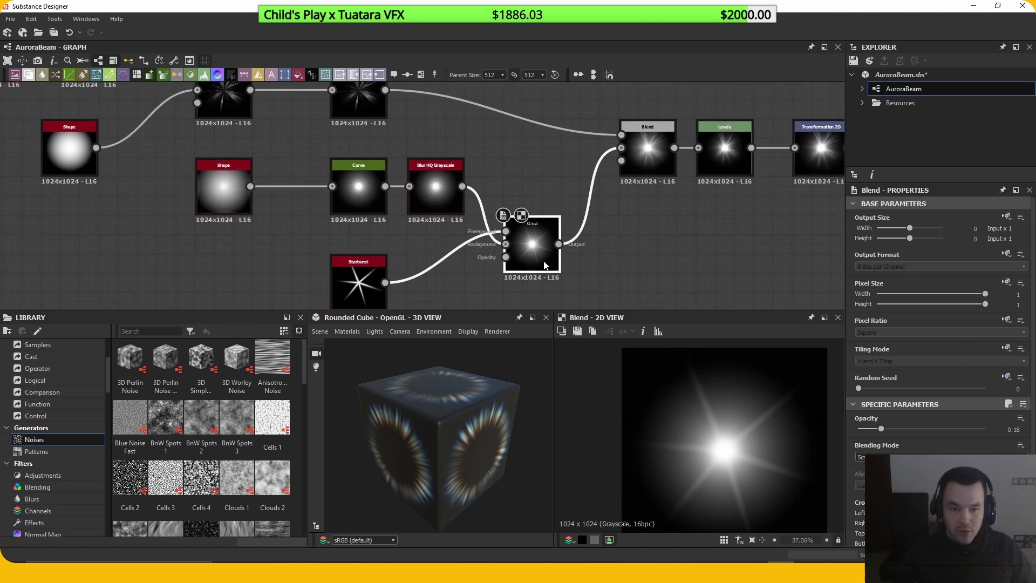
# Step: Compare the Blend that merges the rays and glow with the Levels output that follows it
pyautogui.click(660, 163)
pyautogui.moveTo(660, 163); pyautogui.dragTo(497, 190, button='middle')
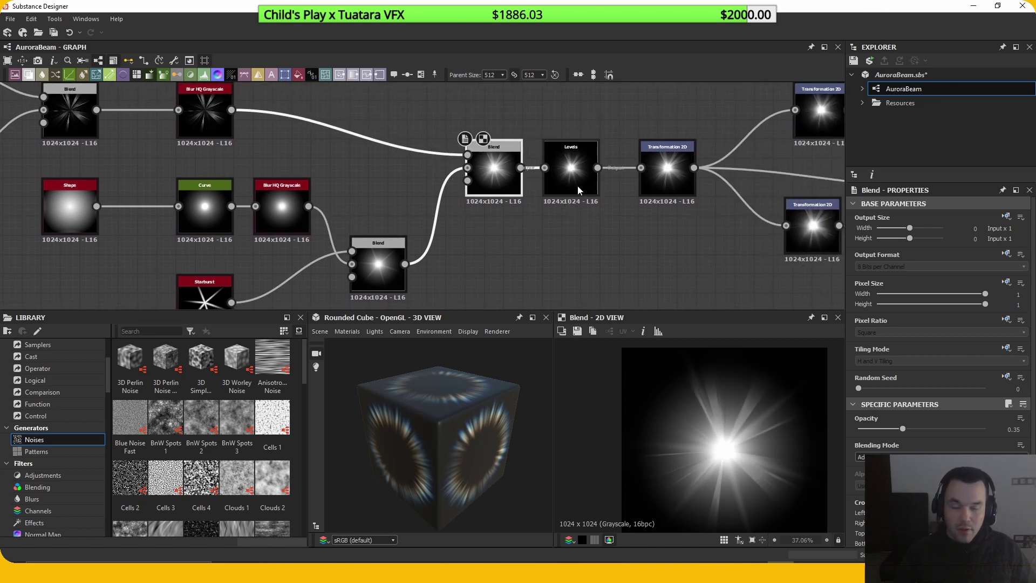
pyautogui.click(575, 183)
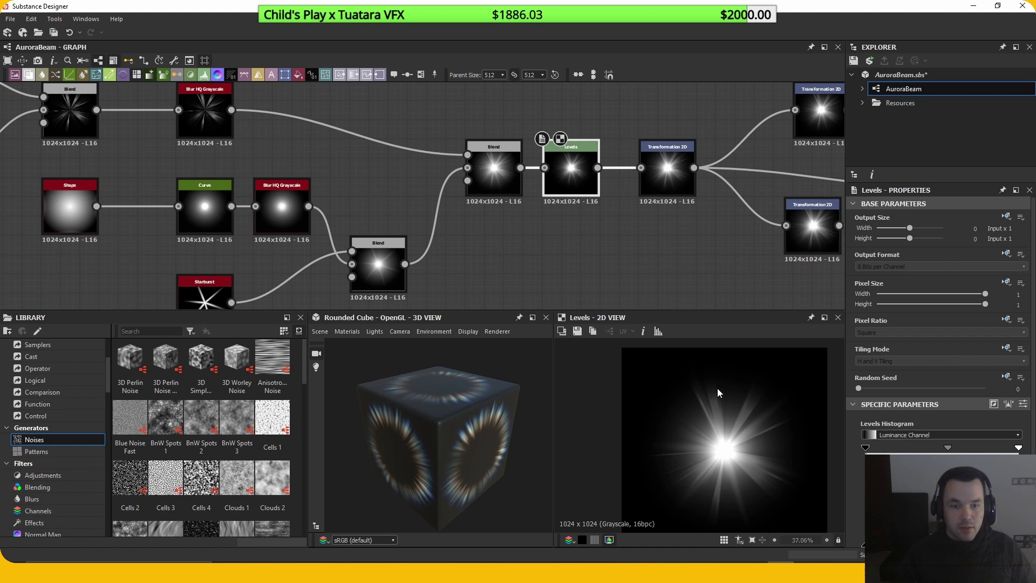
pyautogui.click(506, 194)
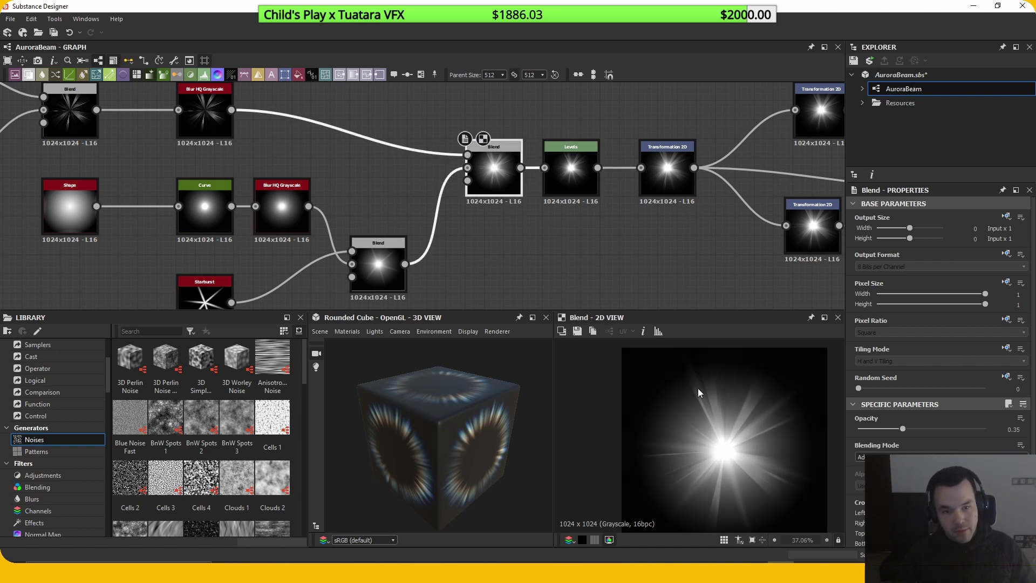
pyautogui.click(588, 200)
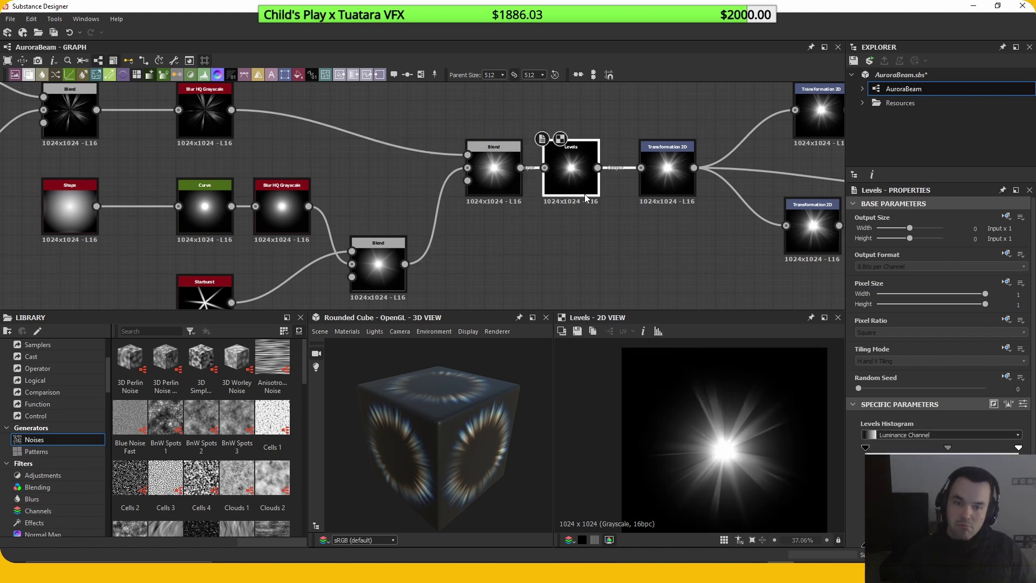
# Step: Preview the Transformation 2D node after Levels and the two branched Transformation 2D nodes feeding RGBA Merge
pyautogui.moveTo(721, 270); pyautogui.dragTo(627, 212, button='middle')
pyautogui.click(611, 192)
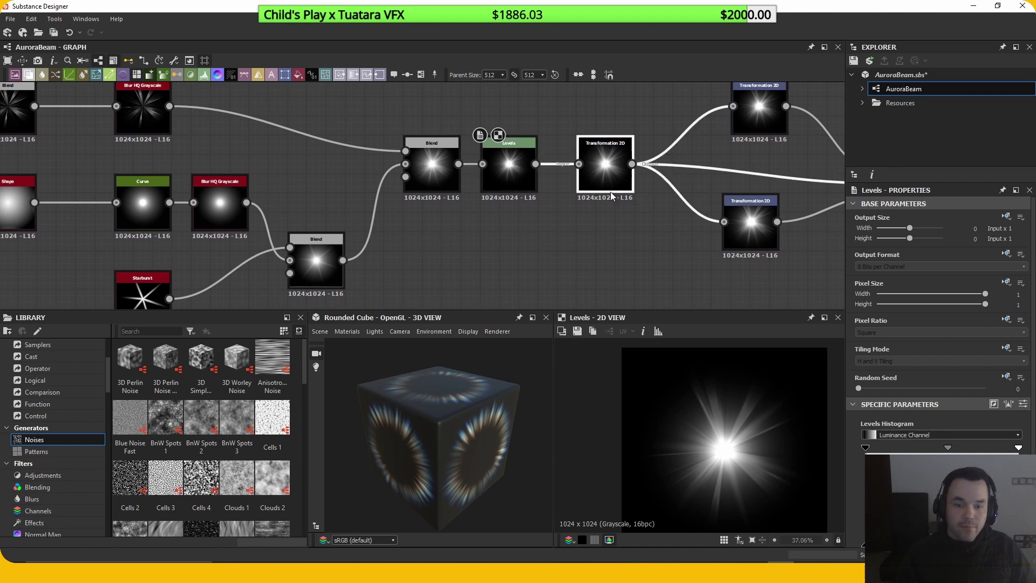
pyautogui.scroll(-1, 783, 404)
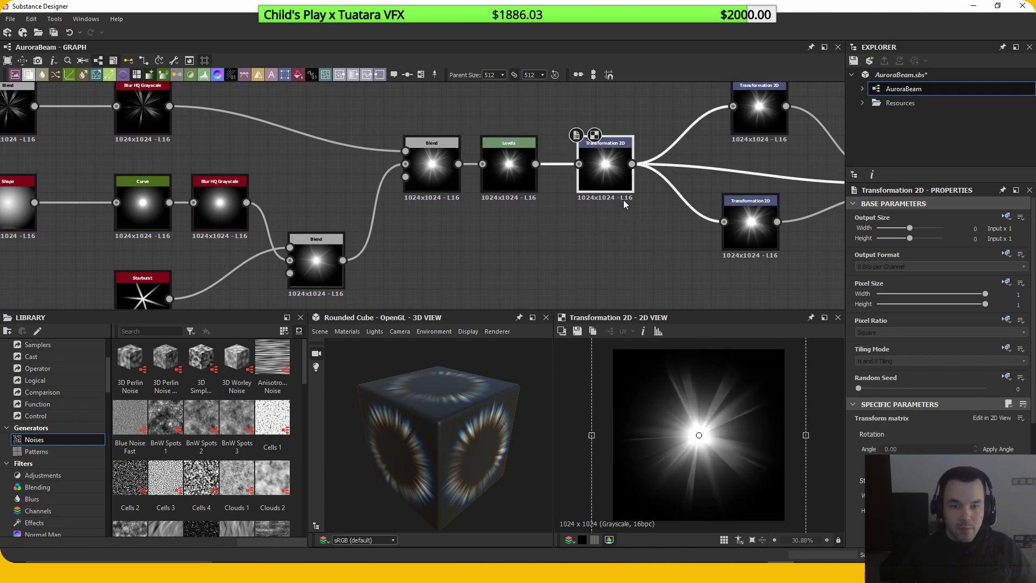
pyautogui.moveTo(623, 200); pyautogui.dragTo(494, 244, button='middle')
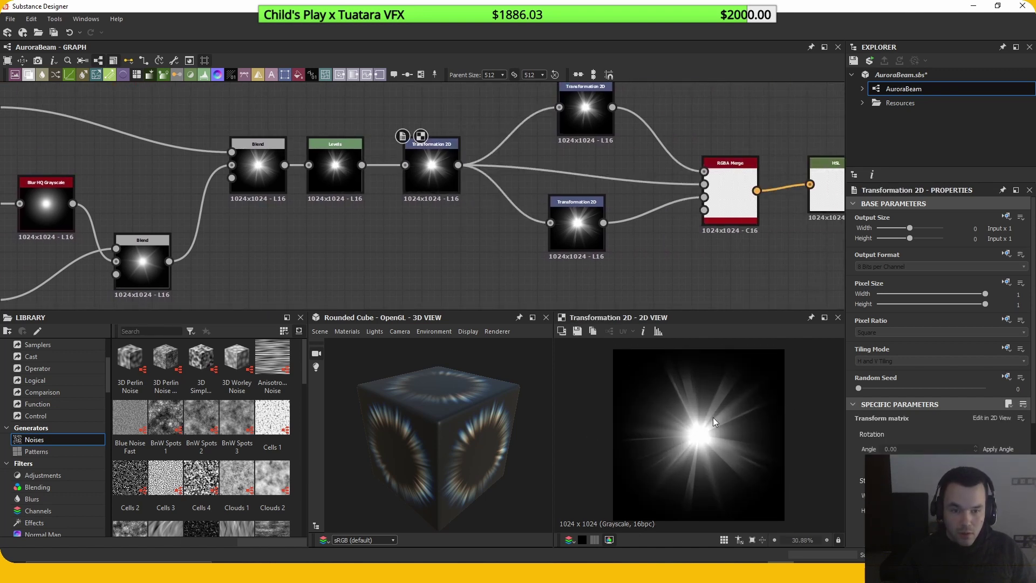
pyautogui.moveTo(698, 303); pyautogui.dragTo(608, 283, button='middle')
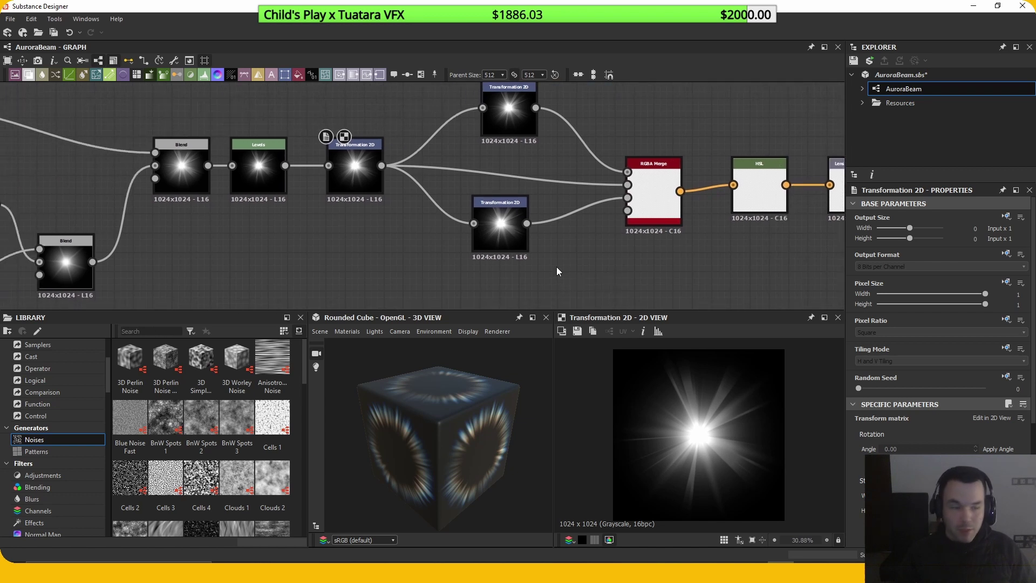
pyautogui.doubleClick(497, 246)
pyautogui.click(612, 245)
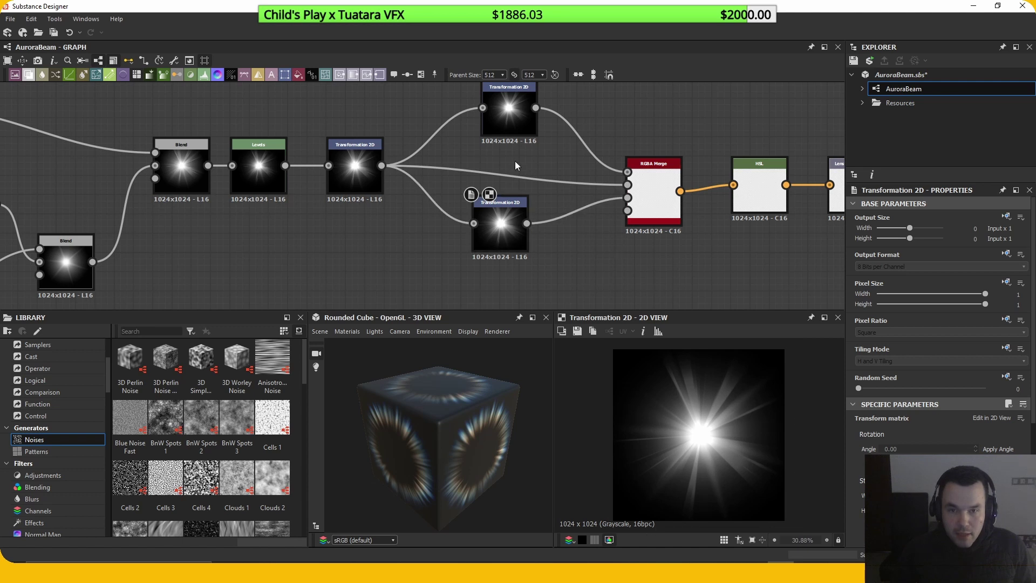
pyautogui.doubleClick(504, 131)
pyautogui.click(643, 245)
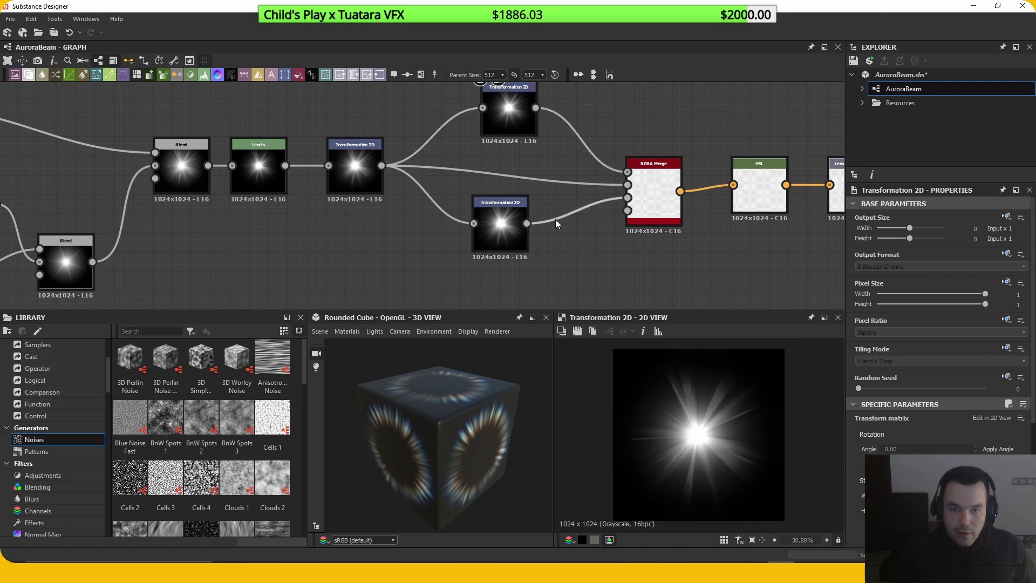
pyautogui.click(520, 135)
# Step: Preview the coloured flare at the RGBA Merge, HSL and LensflareRound_1_A output nodes
pyautogui.doubleClick(655, 195)
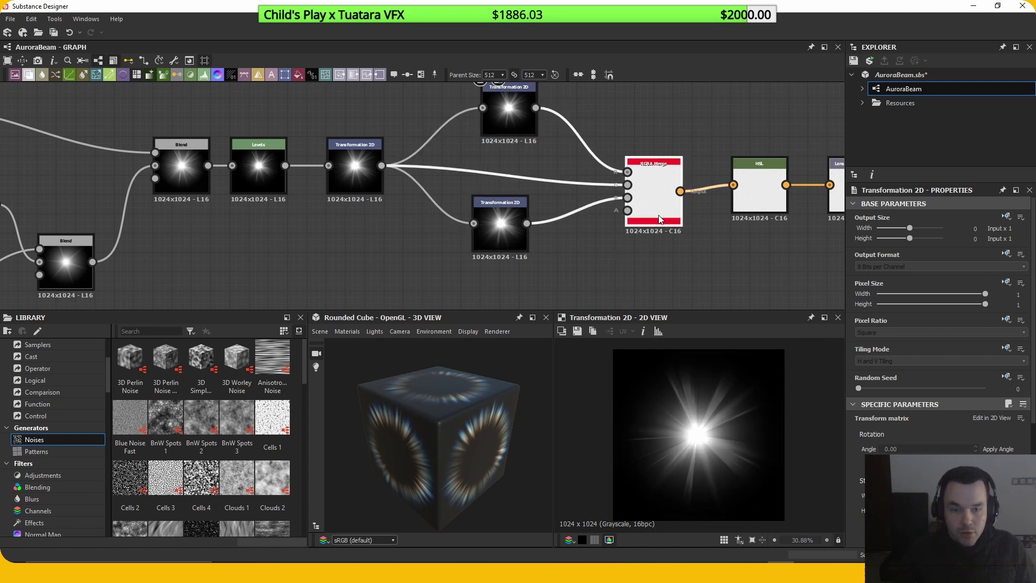
pyautogui.scroll(2, 710, 417)
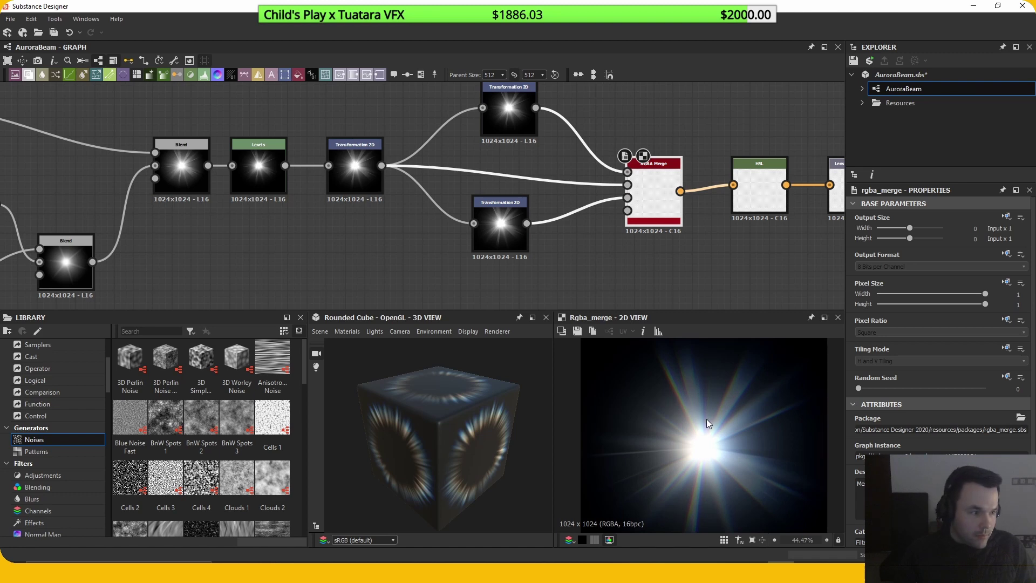
pyautogui.scroll(-1, 707, 419)
pyautogui.moveTo(739, 238); pyautogui.dragTo(516, 227, button='middle')
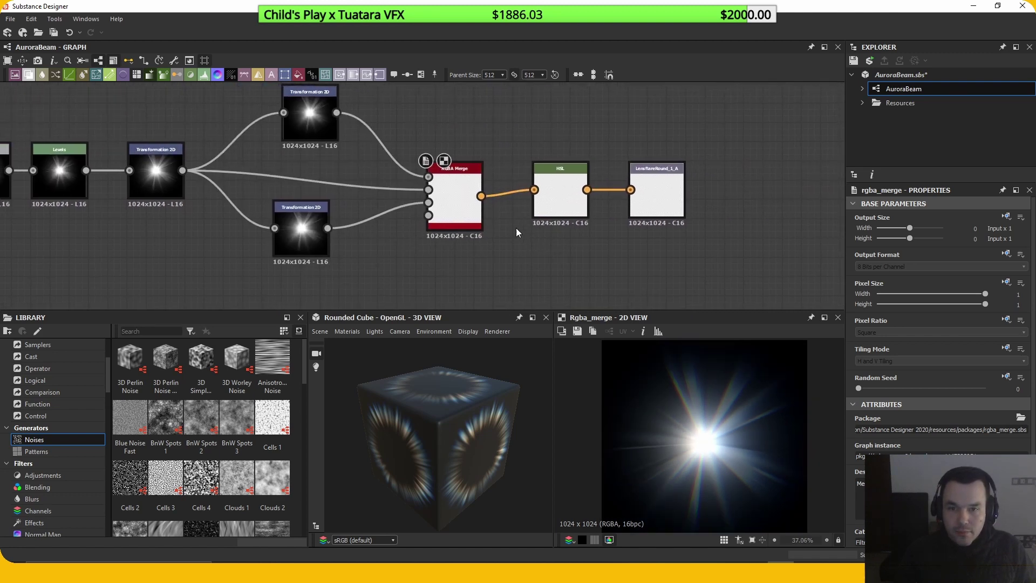
pyautogui.doubleClick(558, 209)
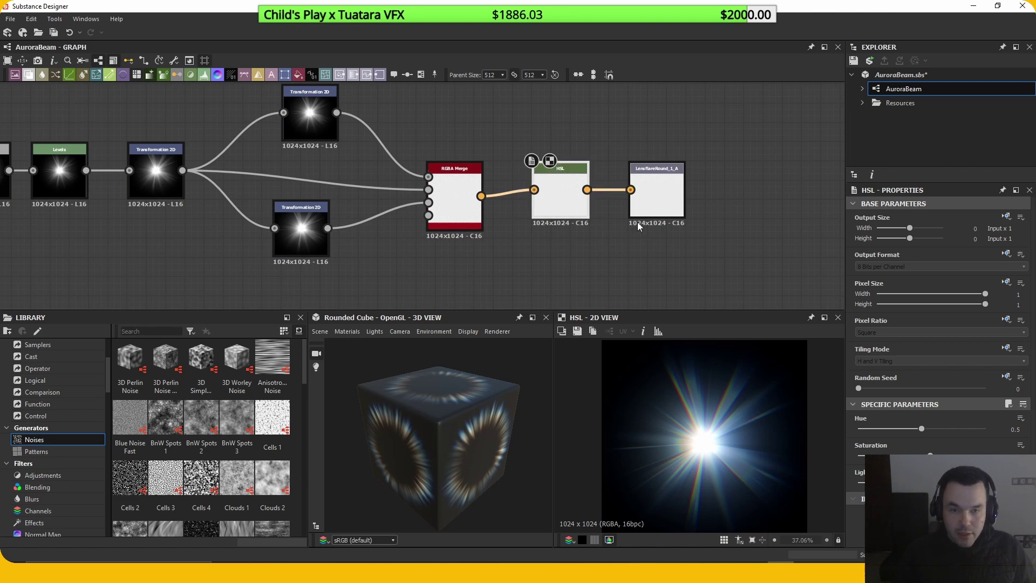
pyautogui.doubleClick(659, 211)
# Step: Look over the graph's other node networks above the lens flare network
pyautogui.scroll(-6, 633, 260)
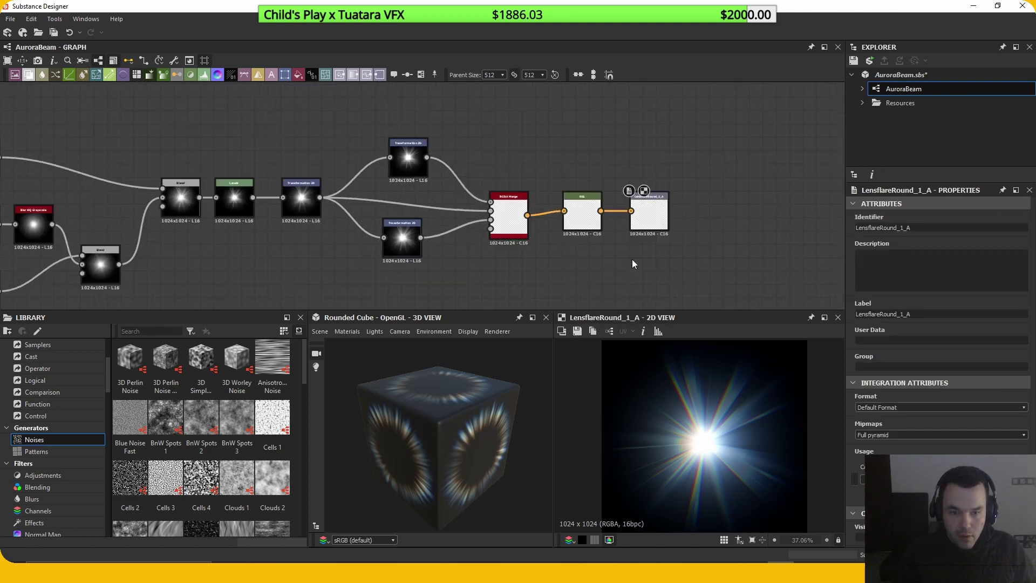
pyautogui.scroll(-3, 575, 222)
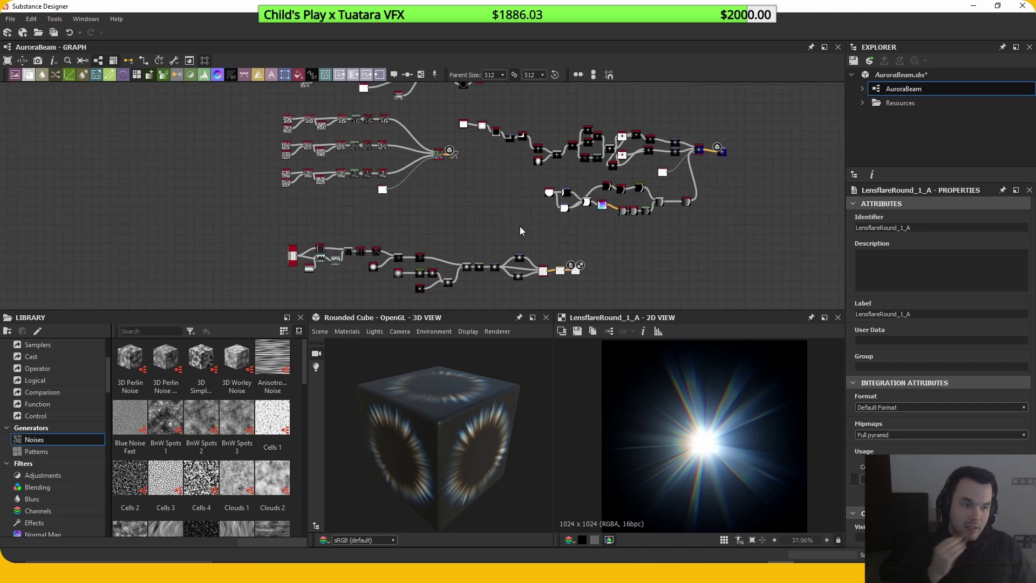
pyautogui.moveTo(516, 222); pyautogui.dragTo(514, 274, button='middle')
pyautogui.moveTo(571, 155); pyautogui.dragTo(565, 208, button='middle')
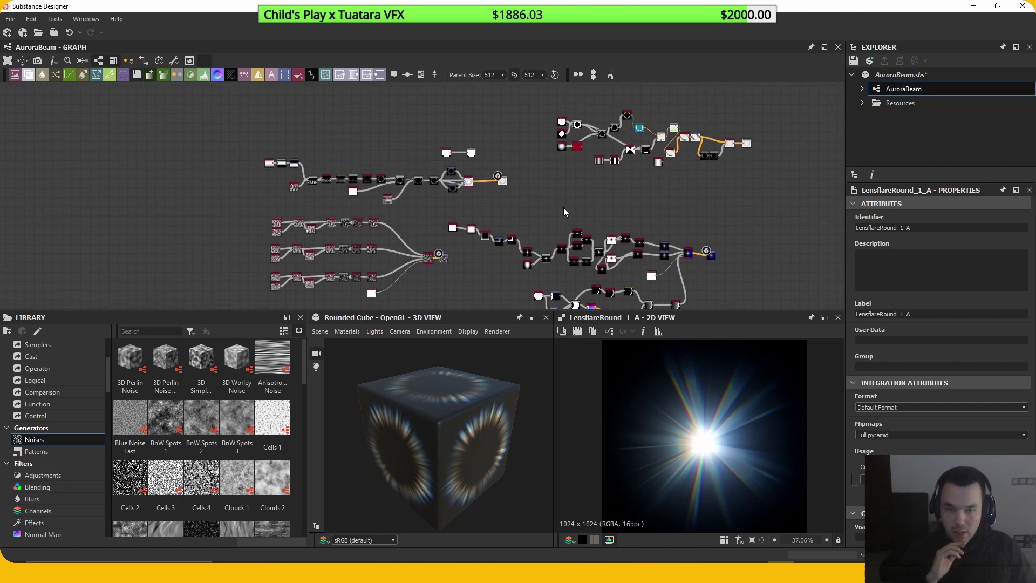
# Step: Switch to Unreal Editor and scrub AuroraBeamSequence to the beam at about 00:00:04:17
pyautogui.click(974, 6)
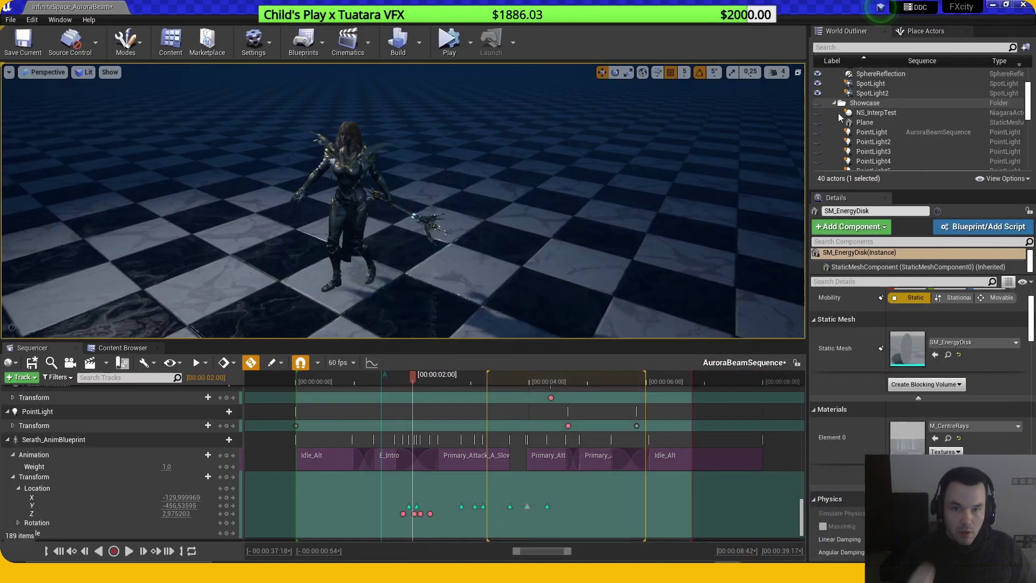
pyautogui.moveTo(625, 211)
pyautogui.mouseDown(button='right')
pyautogui.moveTo(615, 216)
pyautogui.moveTo(637, 216)
pyautogui.moveTo(625, 211)
pyautogui.mouseUp(button='right')
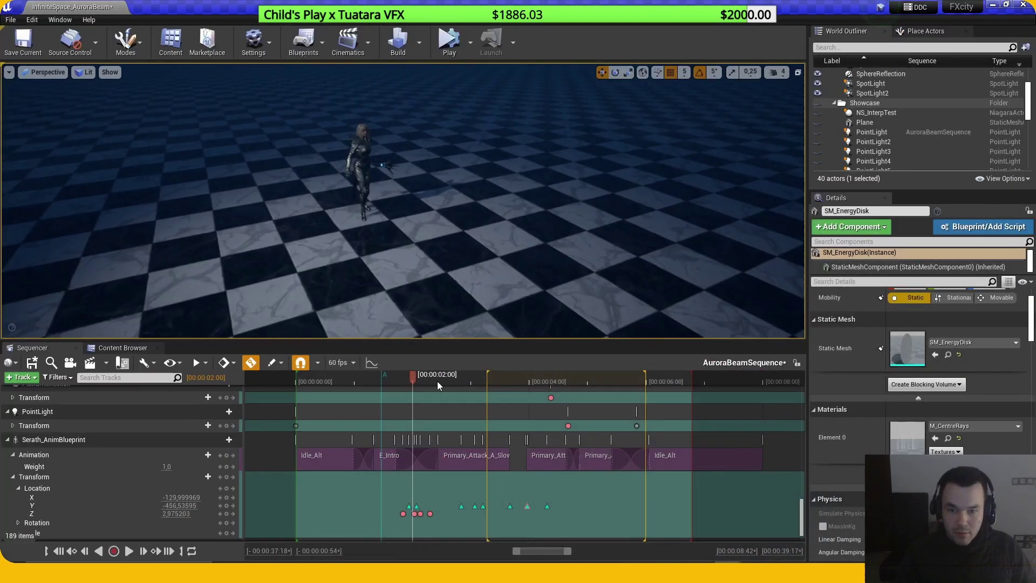
pyautogui.moveTo(437, 381); pyautogui.dragTo(546, 378)
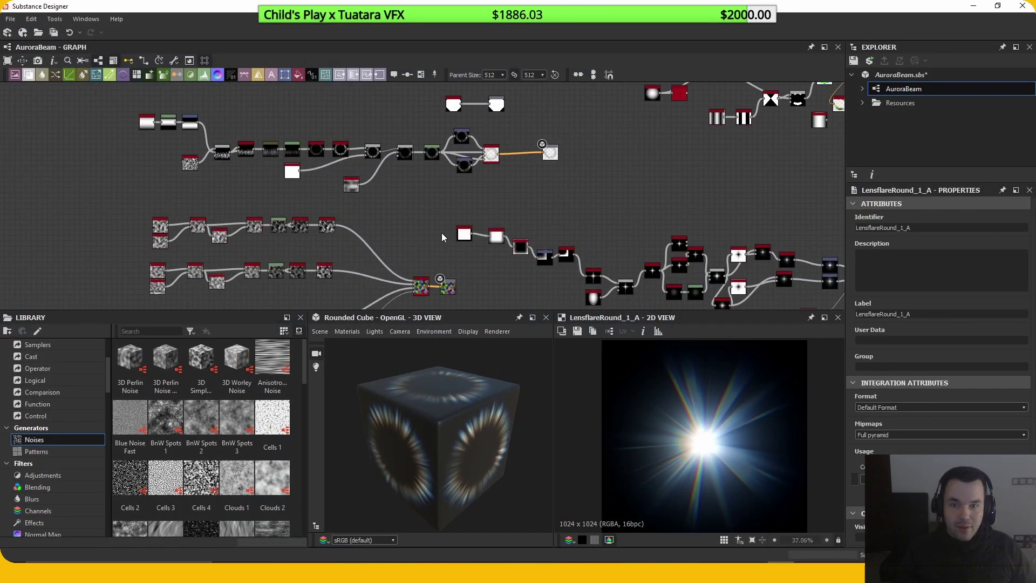
# Step: Preview the InkyNoise_M output node of the AuroraBeam graph in Substance Designer
pyautogui.scroll(4, 464, 274)
pyautogui.click(454, 257)
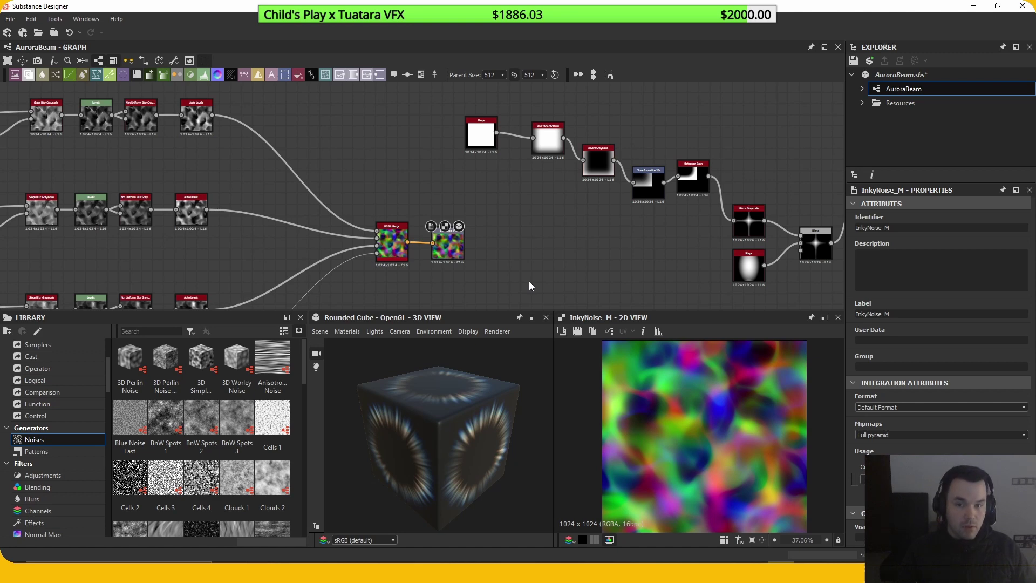
# Step: Return to Unreal Editor, enlarge the viewport, and examine the character's staff glow at 00:00:02:05 and 00:00:01:48 from several angles
pyautogui.click(974, 7)
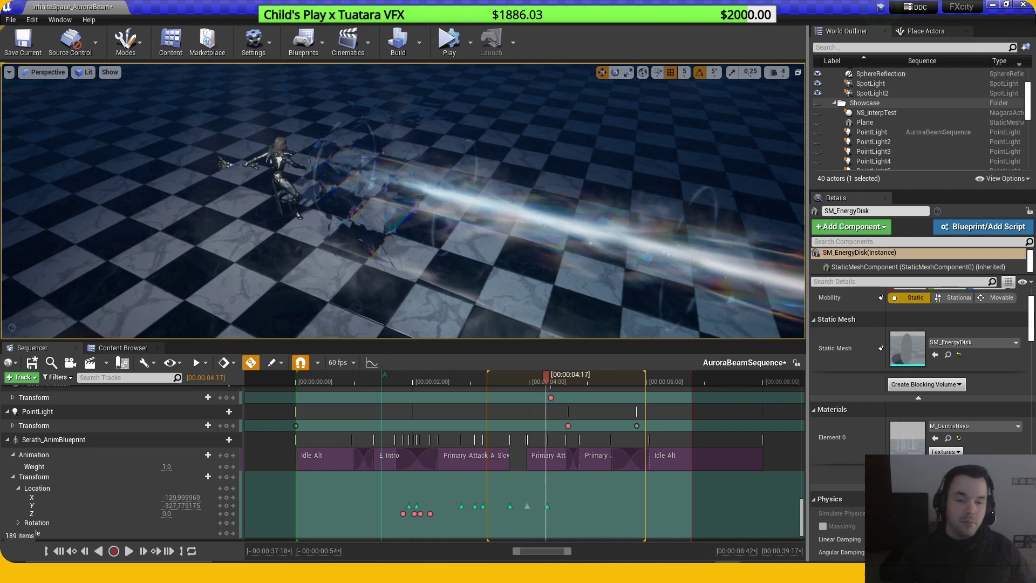
pyautogui.moveTo(421, 216); pyautogui.dragTo(378, 215, button='right')
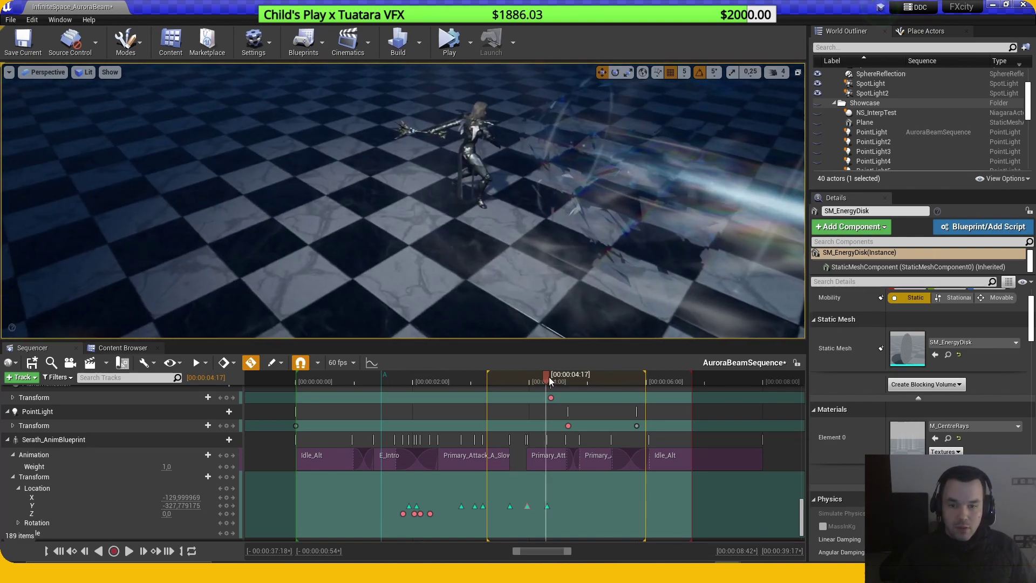
pyautogui.moveTo(550, 381); pyautogui.dragTo(419, 401)
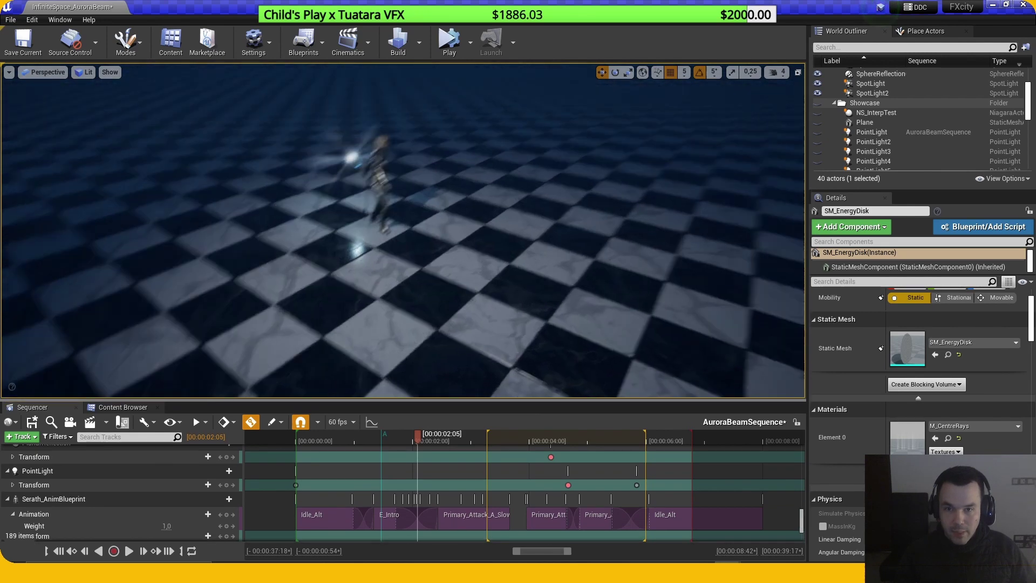
pyautogui.moveTo(526, 288)
pyautogui.mouseDown(button='right')
pyautogui.moveTo(518, 259)
pyautogui.moveTo(481, 248)
pyautogui.moveTo(470, 259)
pyautogui.moveTo(526, 287)
pyautogui.mouseUp(button='right')
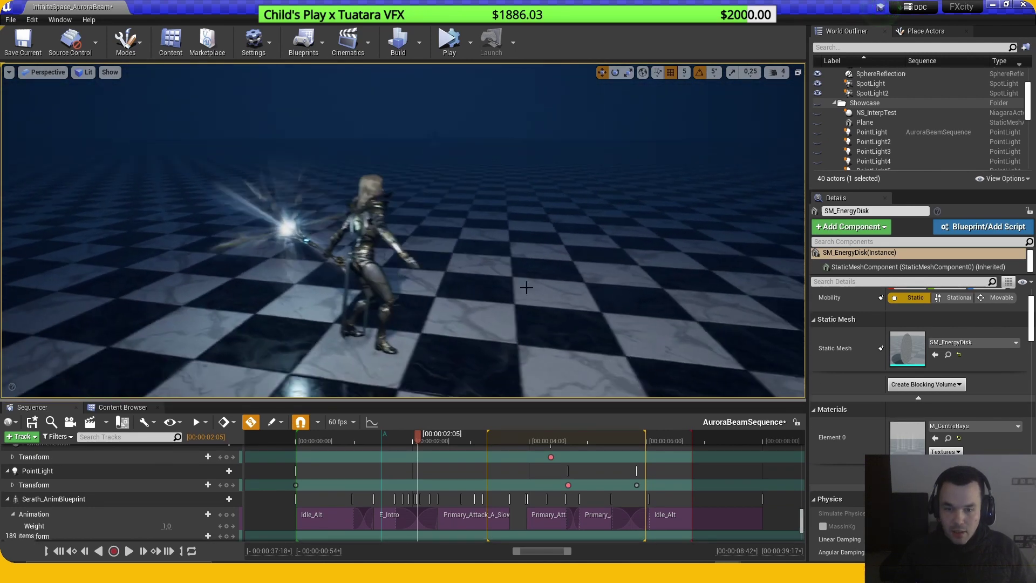
pyautogui.moveTo(418, 437)
pyautogui.mouseDown()
pyautogui.moveTo(378, 440)
pyautogui.moveTo(403, 439)
pyautogui.mouseUp()
pyautogui.moveTo(439, 324)
pyautogui.mouseDown(button='right')
pyautogui.moveTo(405, 331)
pyautogui.moveTo(439, 324)
pyautogui.mouseUp(button='right')
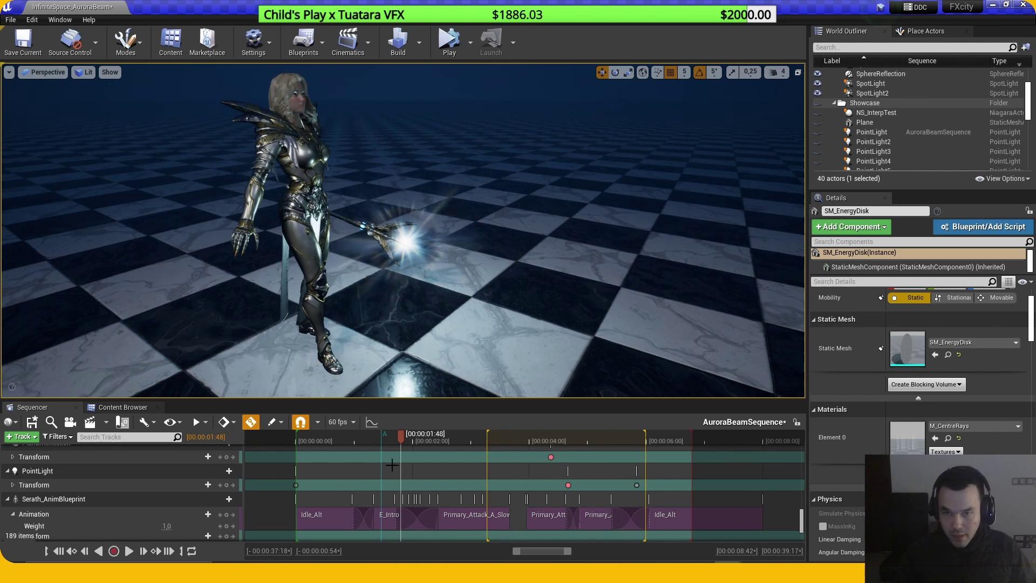
# Step: Scrub the sequence to 00:00:02:38 and 00:00:03:47 to examine the growing flare around the staff
pyautogui.moveTo(401, 439); pyautogui.dragTo(451, 437)
pyautogui.scroll(-6, 433, 372)
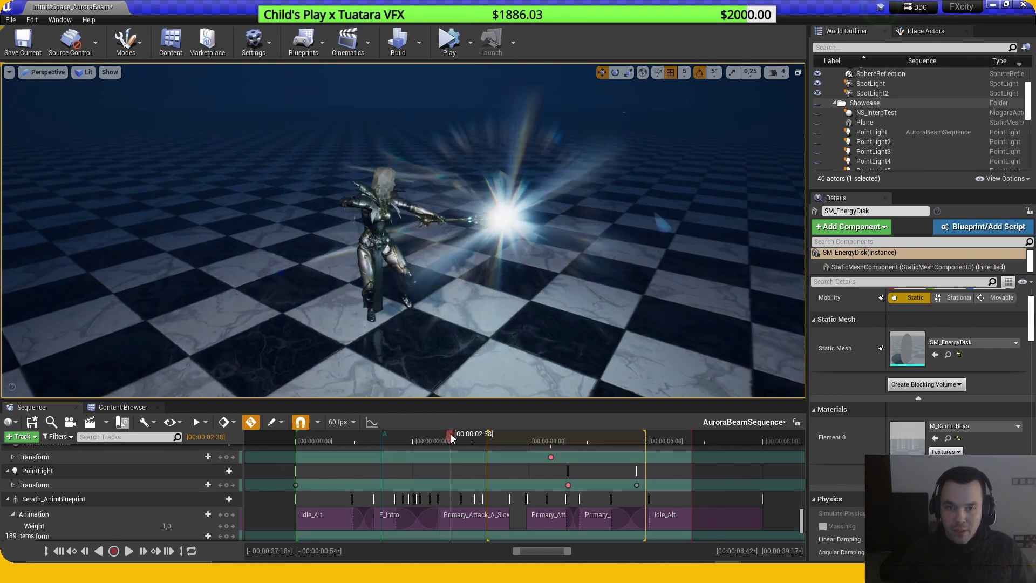
pyautogui.moveTo(445, 346)
pyautogui.mouseDown(button='right')
pyautogui.moveTo(424, 343)
pyautogui.moveTo(440, 345)
pyautogui.mouseUp(button='right')
pyautogui.moveTo(452, 436); pyautogui.dragTo(517, 420)
pyautogui.moveTo(484, 320); pyautogui.dragTo(516, 319, button='right')
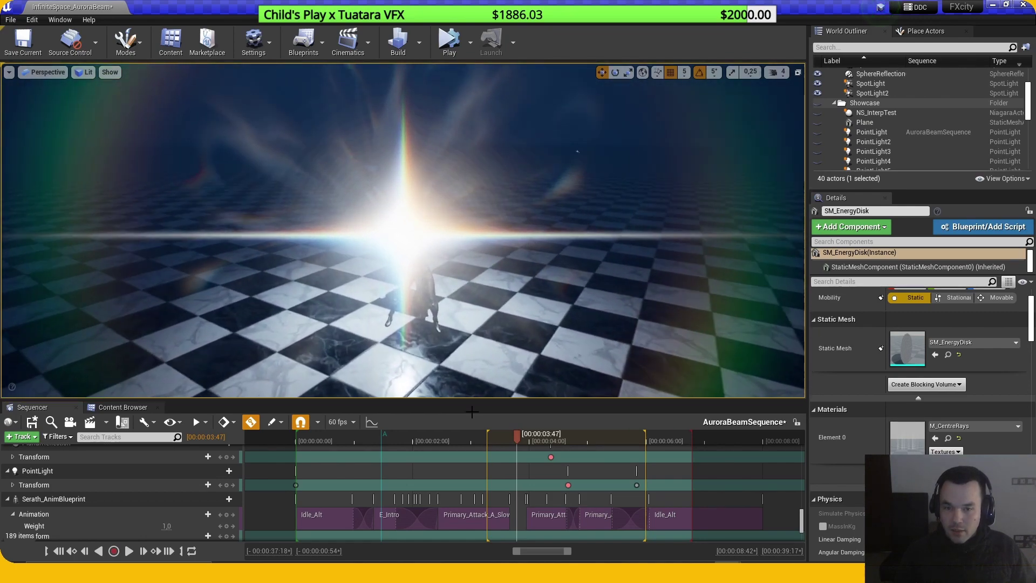
# Step: Compare the frame at 00:00:03:57 with the bright flash at 00:00:03:47
pyautogui.moveTo(517, 439)
pyautogui.mouseDown()
pyautogui.moveTo(508, 437)
pyautogui.moveTo(526, 436)
pyautogui.mouseUp()
pyautogui.moveTo(492, 323); pyautogui.dragTo(491, 325, button='right')
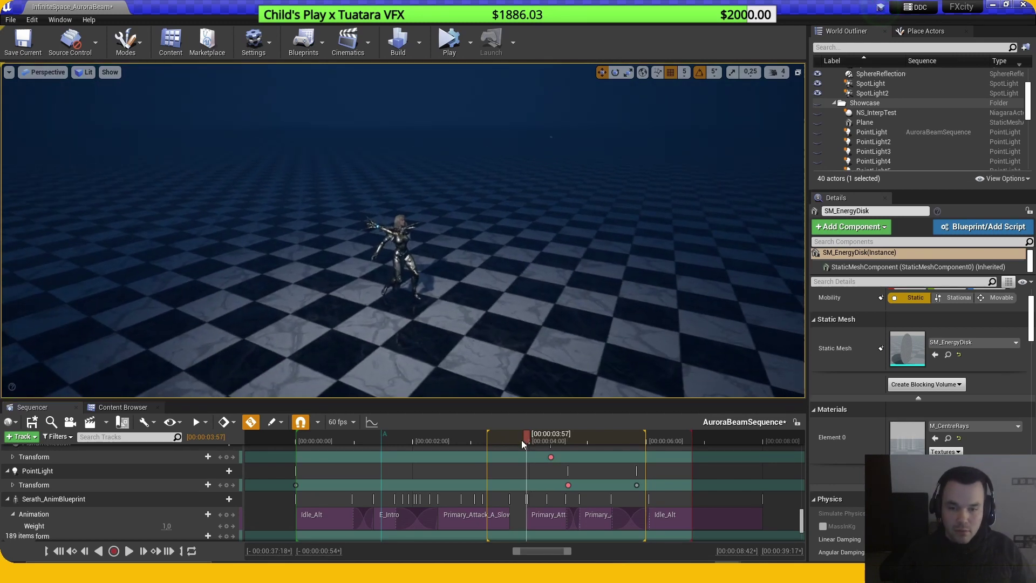
pyautogui.moveTo(530, 439); pyautogui.dragTo(517, 436)
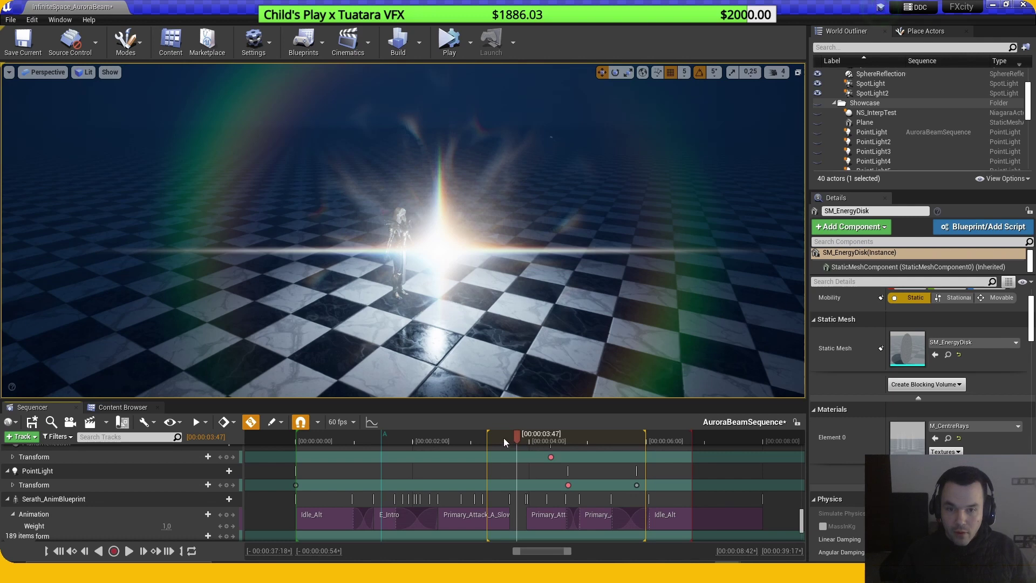
# Step: Examine the fading beam and its particles at 00:00:04:19 and 00:00:04:42 from several angles
pyautogui.moveTo(518, 435); pyautogui.dragTo(548, 441)
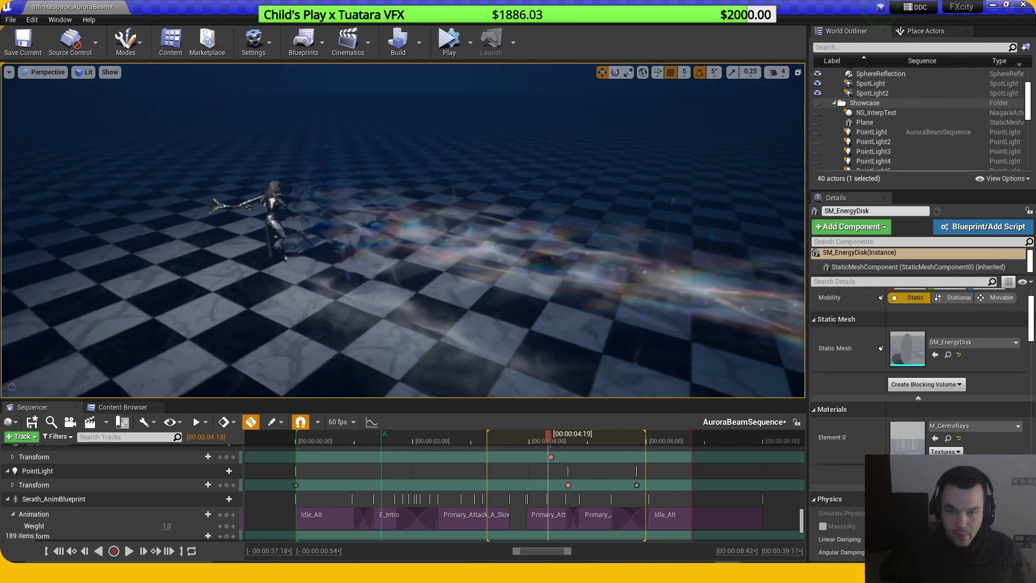
pyautogui.moveTo(403, 232); pyautogui.dragTo(507, 234, button='right')
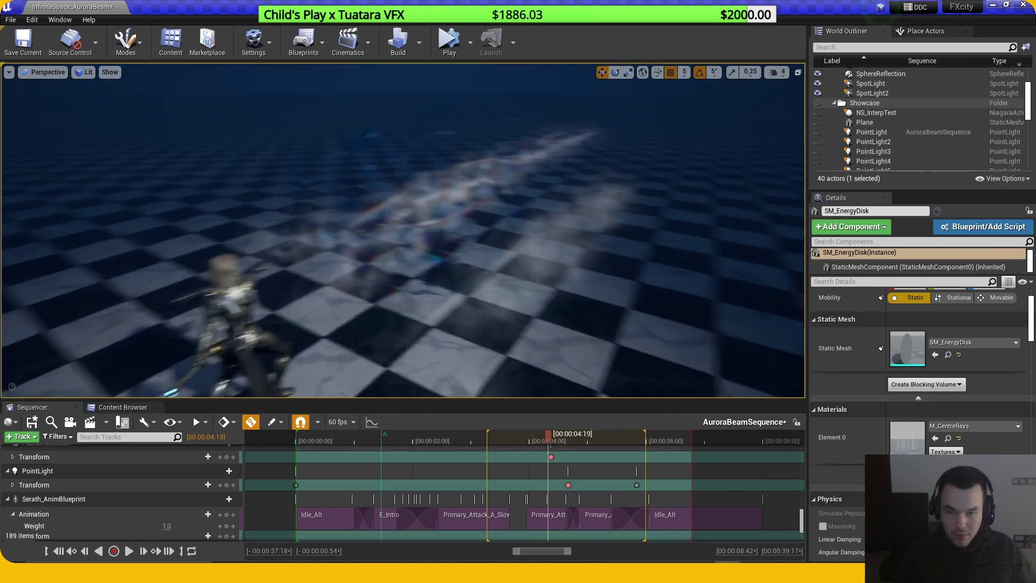
pyautogui.moveTo(555, 379); pyautogui.dragTo(571, 383, button='right')
pyautogui.moveTo(549, 443); pyautogui.dragTo(572, 442)
pyautogui.moveTo(562, 373); pyautogui.dragTo(389, 411, button='right')
pyautogui.press('w')
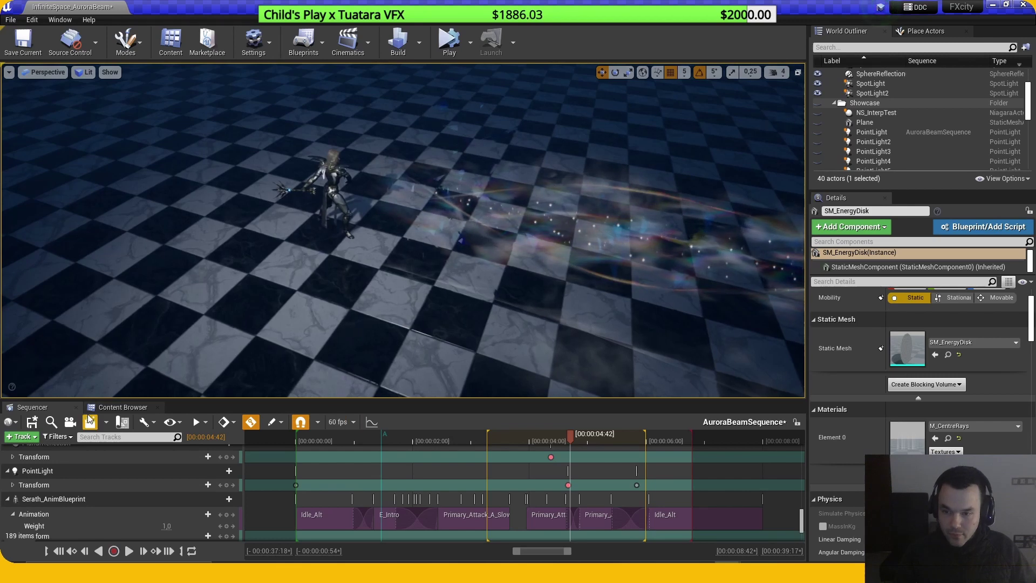
# Step: Open the NS_AuroraBuildUp Niagara system from the AuroraBeam FX folder
pyautogui.click(116, 407)
pyautogui.click(127, 516)
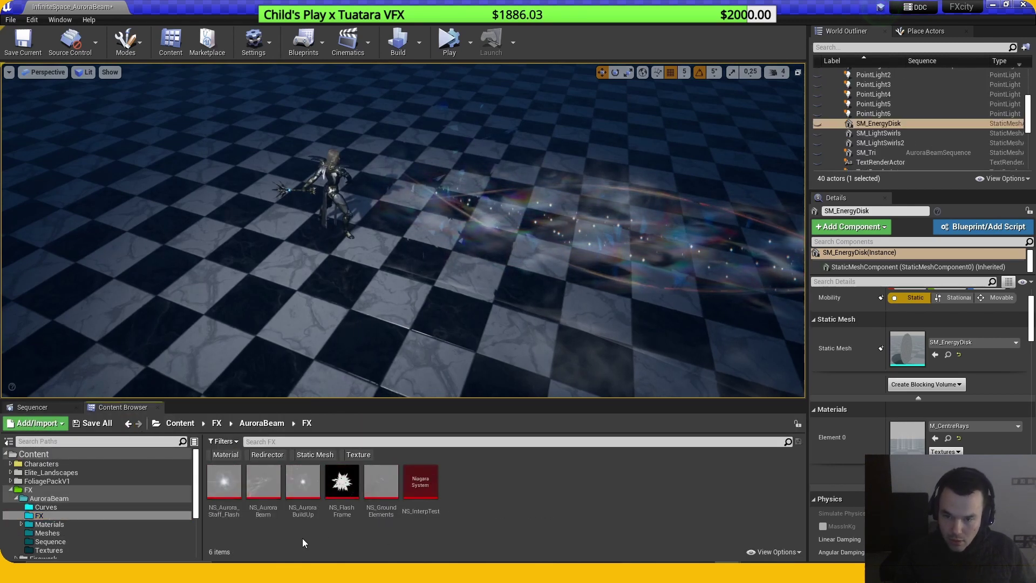
pyautogui.doubleClick(297, 519)
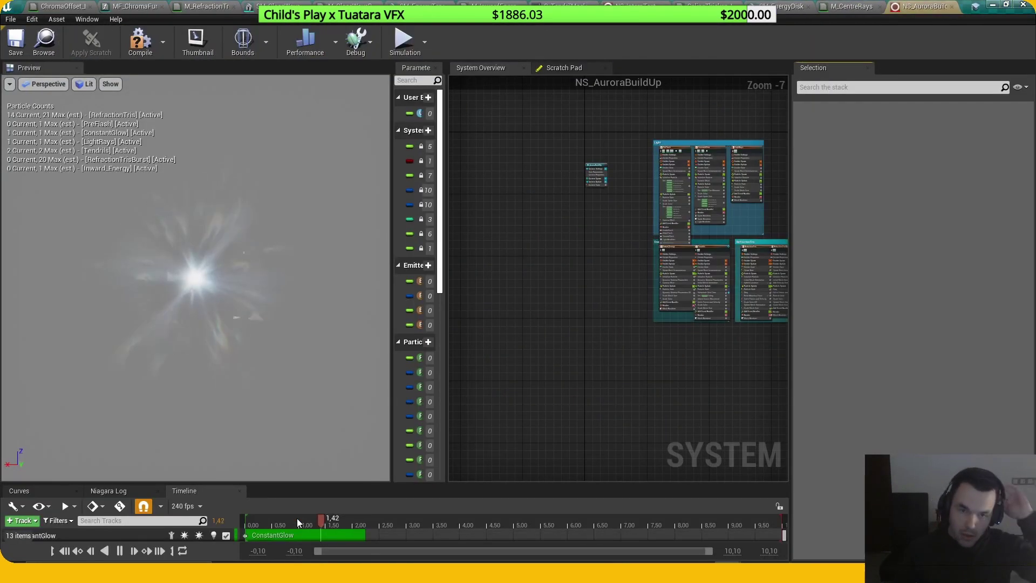
# Step: Enlarge the system overview, parameter list and timeline areas, and scrub the preview to the flash at 2,31
pyautogui.scroll(3, 532, 219)
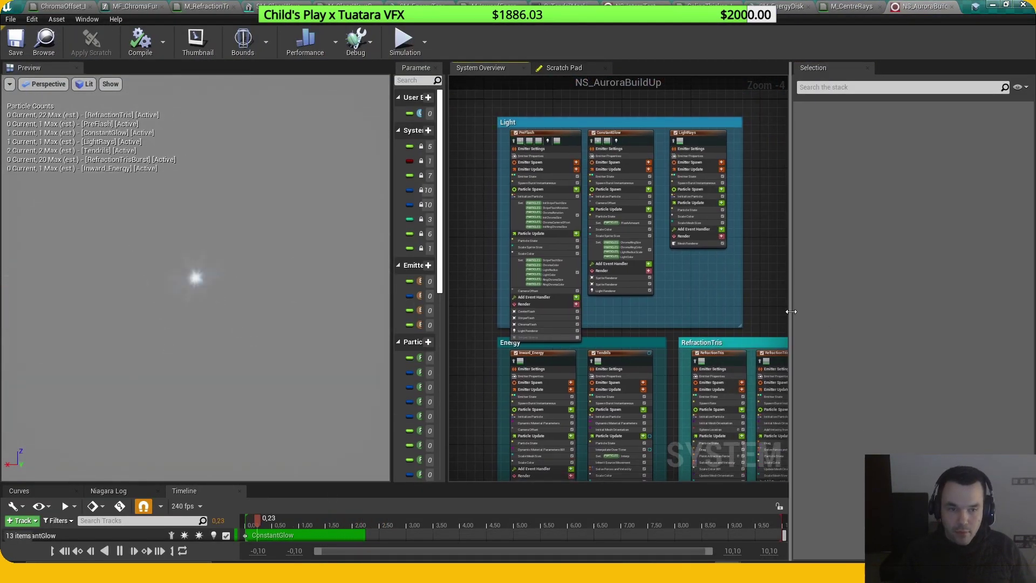
pyautogui.moveTo(791, 320); pyautogui.dragTo(929, 318)
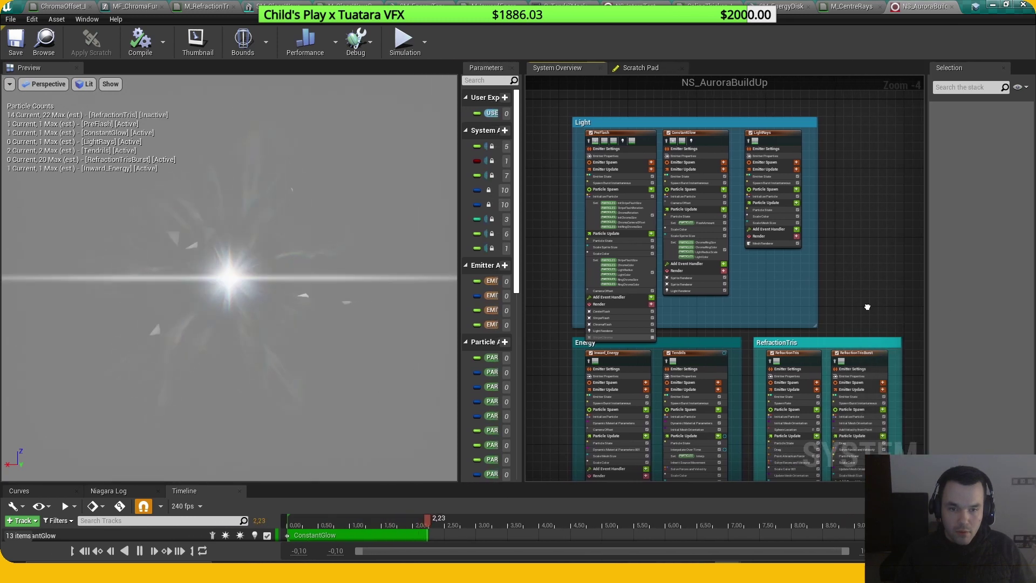
pyautogui.moveTo(867, 305); pyautogui.dragTo(846, 298, button='right')
pyautogui.moveTo(516, 234); pyautogui.dragTo(509, 245, button='right')
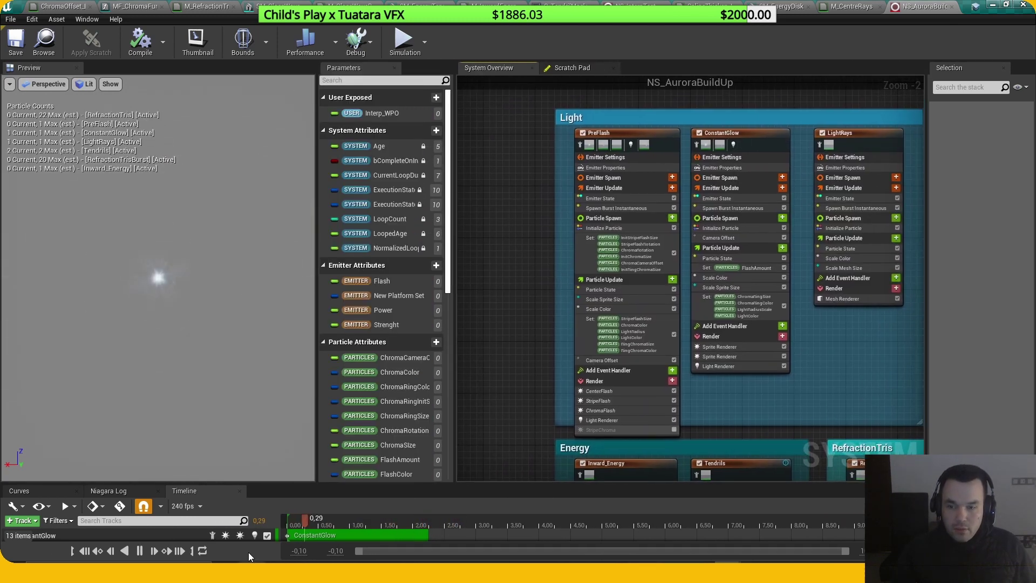
pyautogui.moveTo(319, 484); pyautogui.dragTo(321, 438)
pyautogui.moveTo(326, 475); pyautogui.dragTo(433, 473)
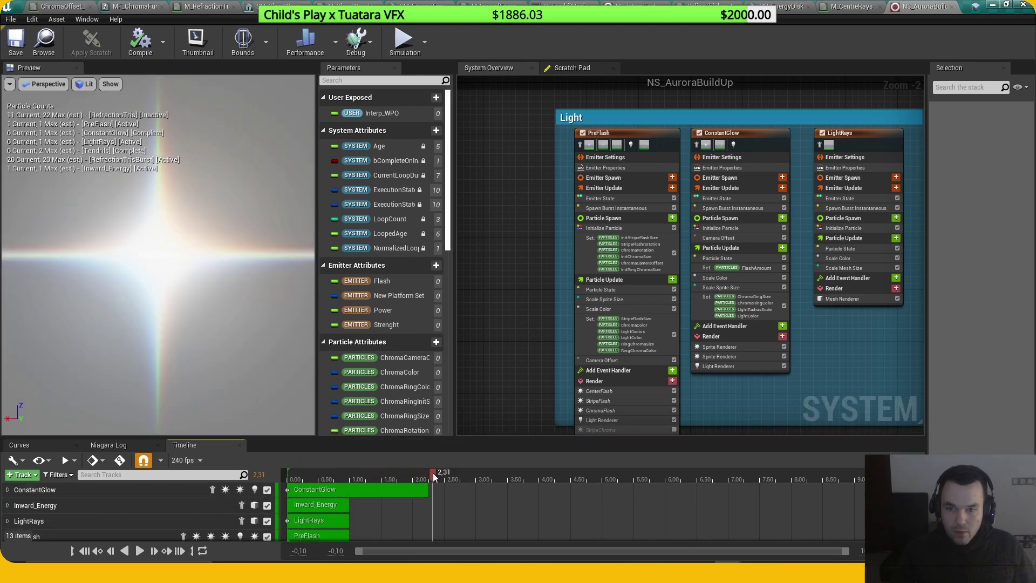
# Step: Examine the PreFlash and ConstantGlow emitter stacks in the Light group, including their renderers
pyautogui.click(637, 134)
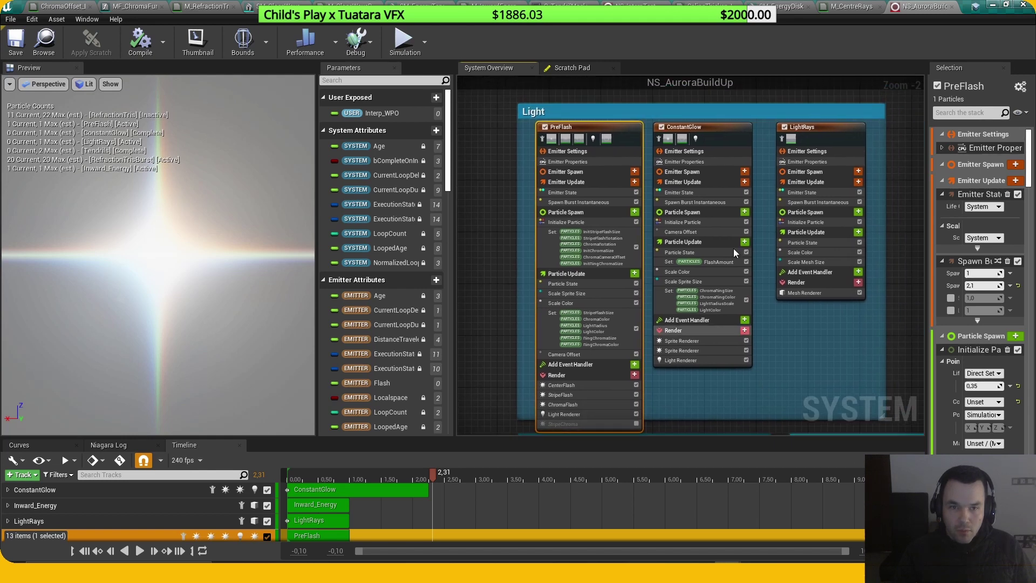
pyautogui.click(683, 139)
pyautogui.click(607, 129)
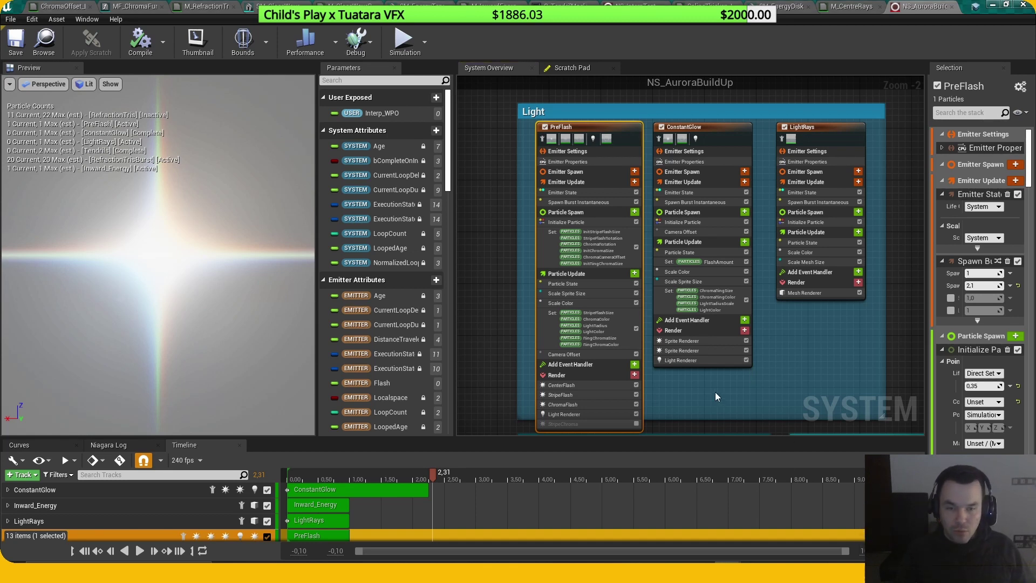
pyautogui.scroll(1, 714, 393)
pyautogui.moveTo(700, 403); pyautogui.dragTo(711, 378, button='right')
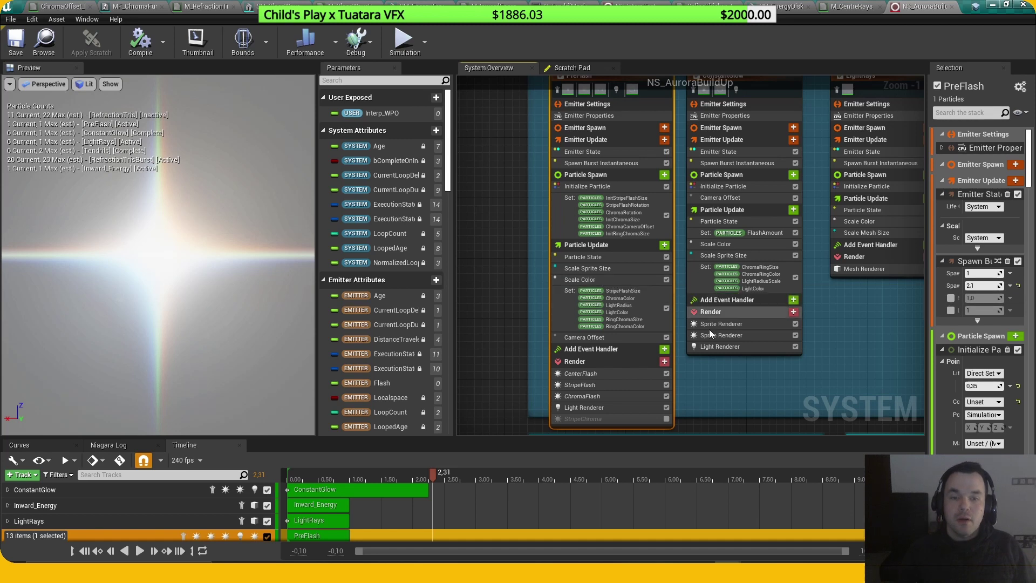
pyautogui.moveTo(709, 330); pyautogui.dragTo(725, 393, button='right')
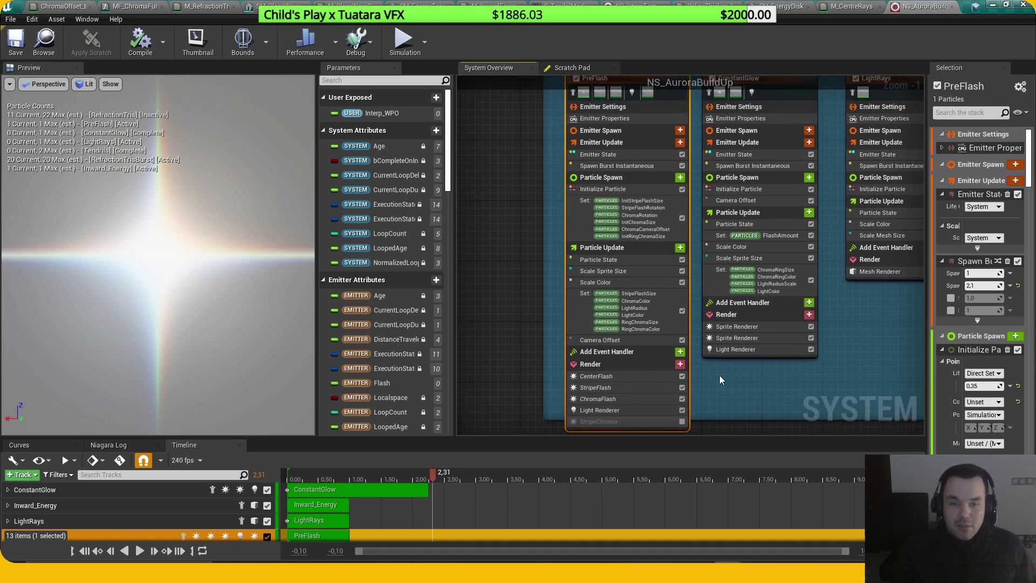
pyautogui.moveTo(505, 261); pyautogui.dragTo(489, 271, button='right')
pyautogui.moveTo(850, 338); pyautogui.dragTo(778, 363, button='right')
# Step: Show ConstantGlow's FlashAmount settings in a wider details area, and preview the glow by playing and scrubbing the early timeline to 0,42
pyautogui.click(691, 274)
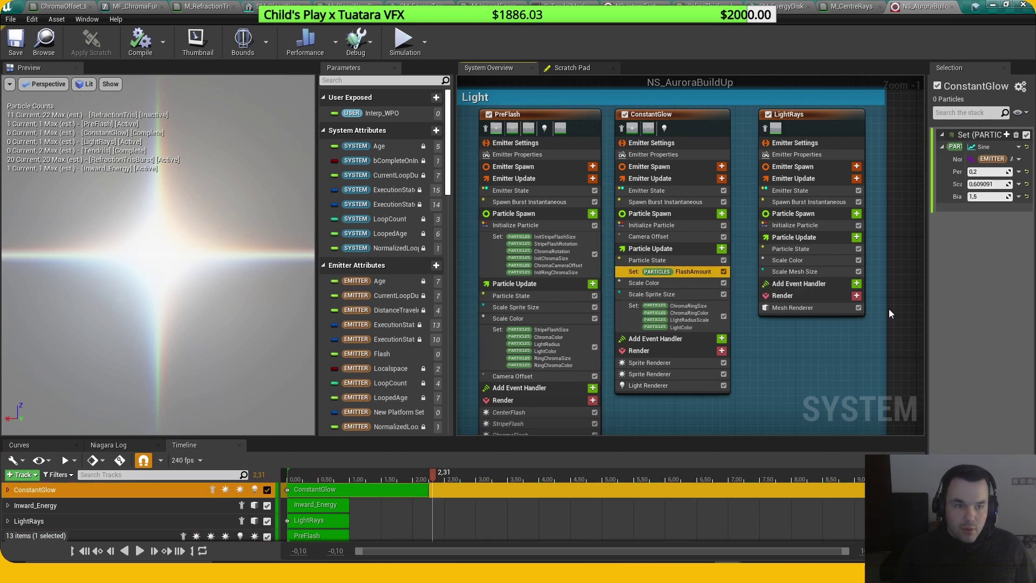
pyautogui.moveTo(925, 293); pyautogui.dragTo(834, 294)
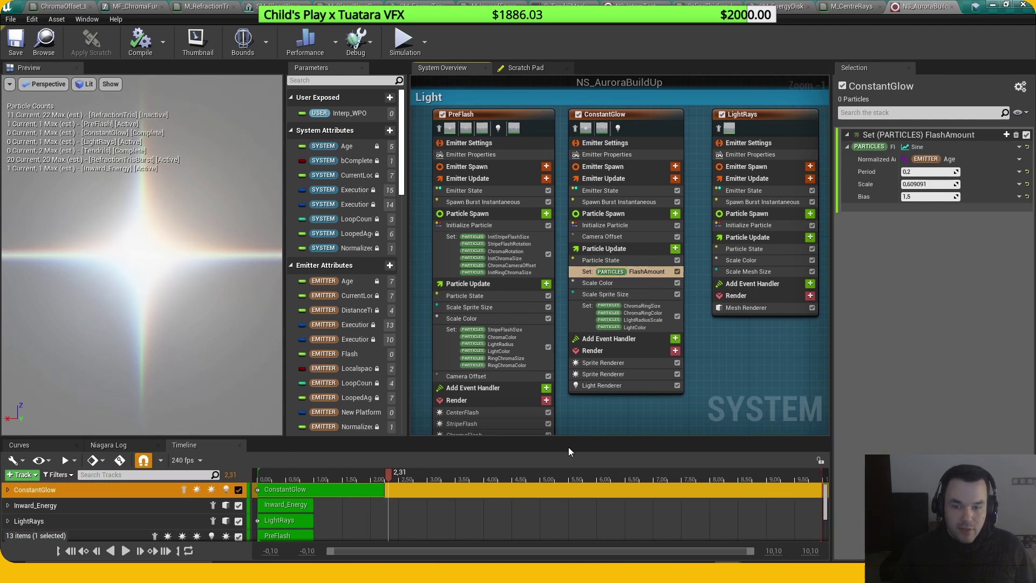
pyautogui.moveTo(322, 479); pyautogui.dragTo(271, 478)
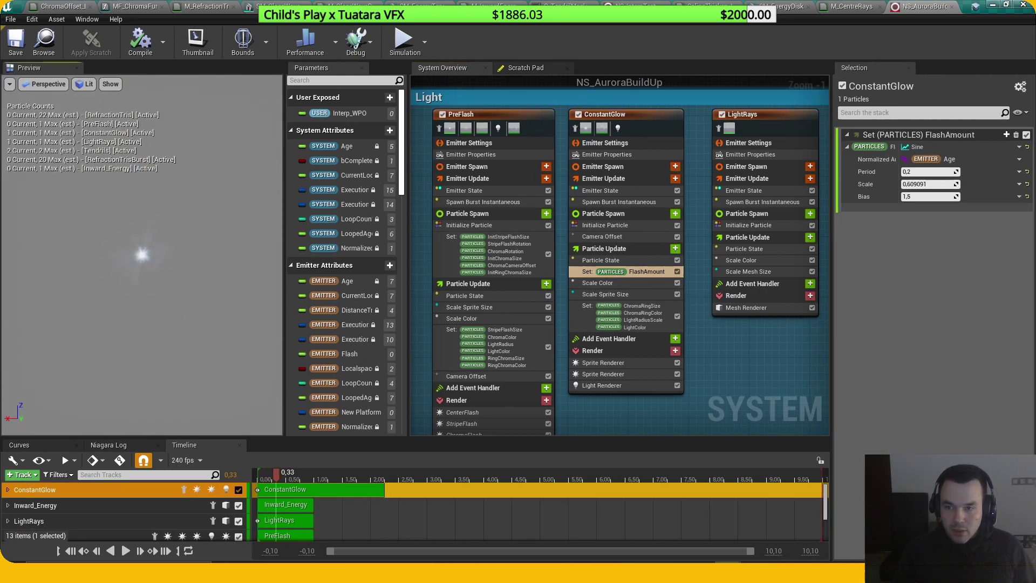
pyautogui.click(268, 472)
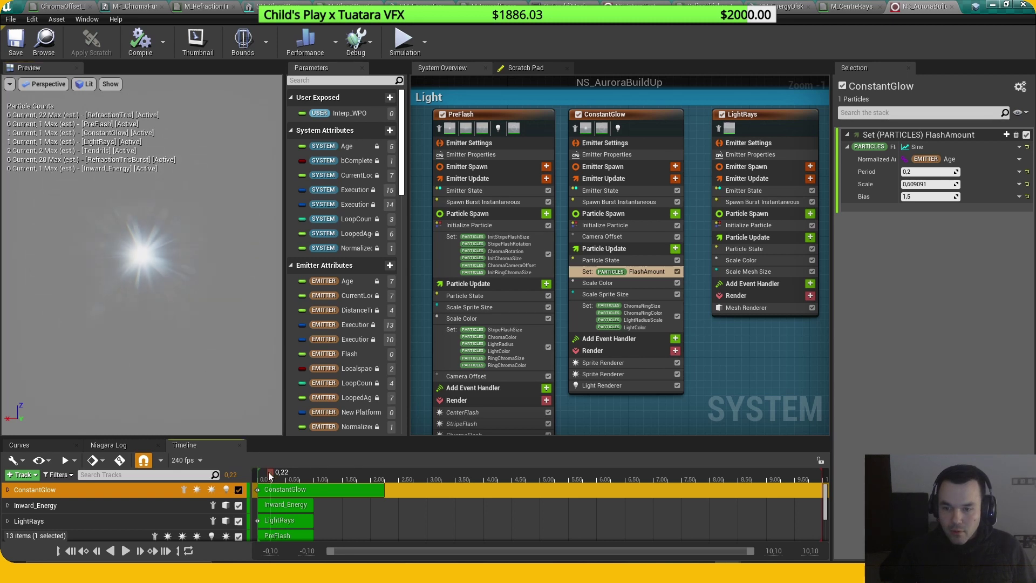
pyautogui.press('space')
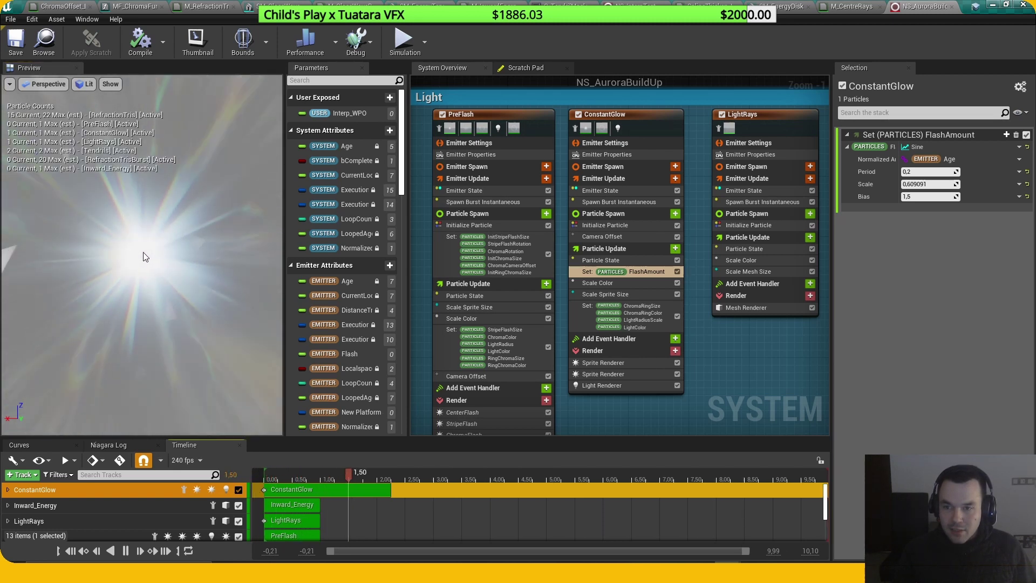
pyautogui.moveTo(267, 476); pyautogui.dragTo(288, 474)
# Step: Inspect ConstantGlow's second Sprite Renderer and its Scale Color module, widening the details area to read the FlashAmount link
pyautogui.moveTo(735, 372); pyautogui.dragTo(721, 375, button='right')
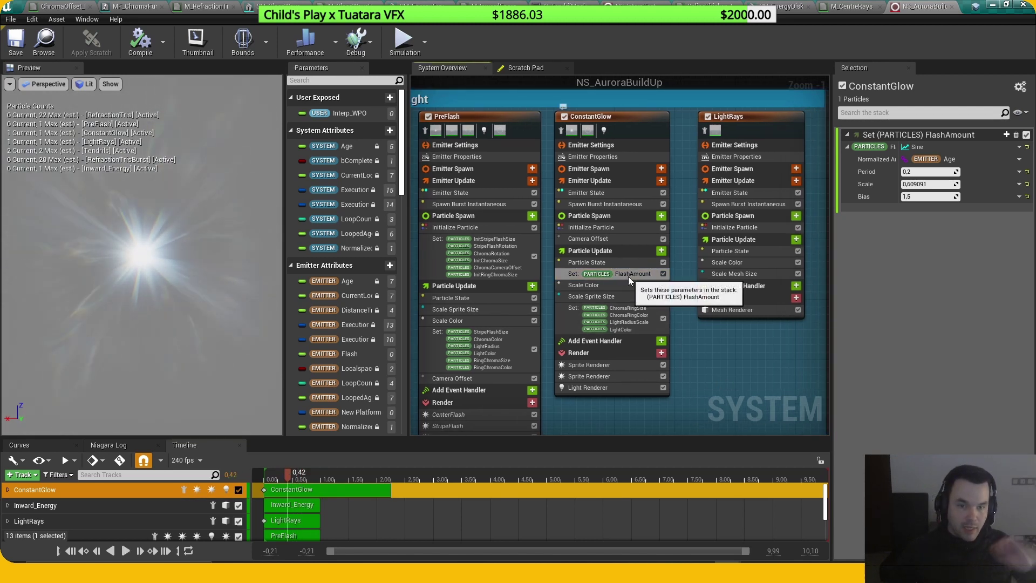
pyautogui.click(628, 377)
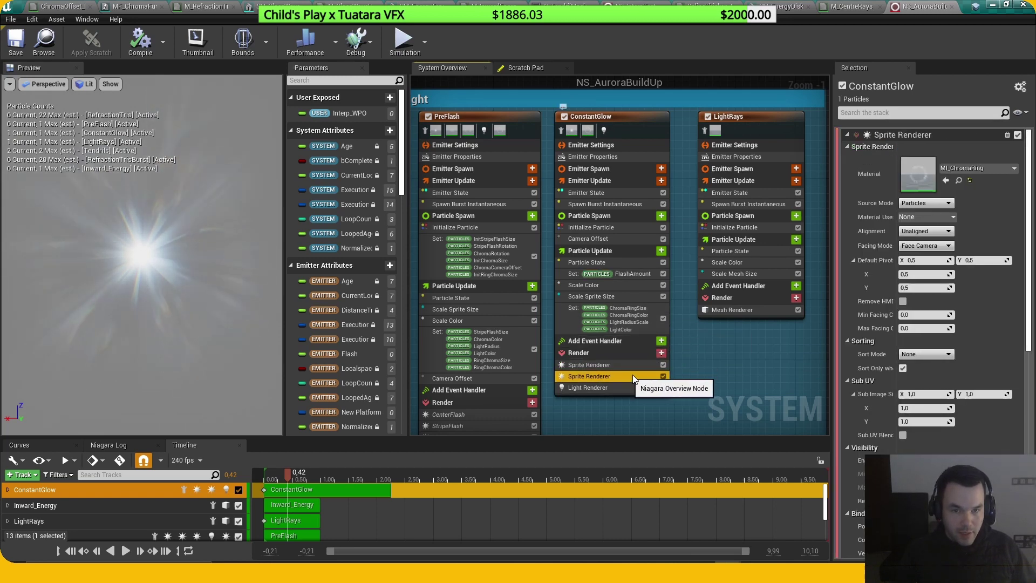
pyautogui.moveTo(738, 380); pyautogui.dragTo(694, 373, button='right')
pyautogui.click(579, 281)
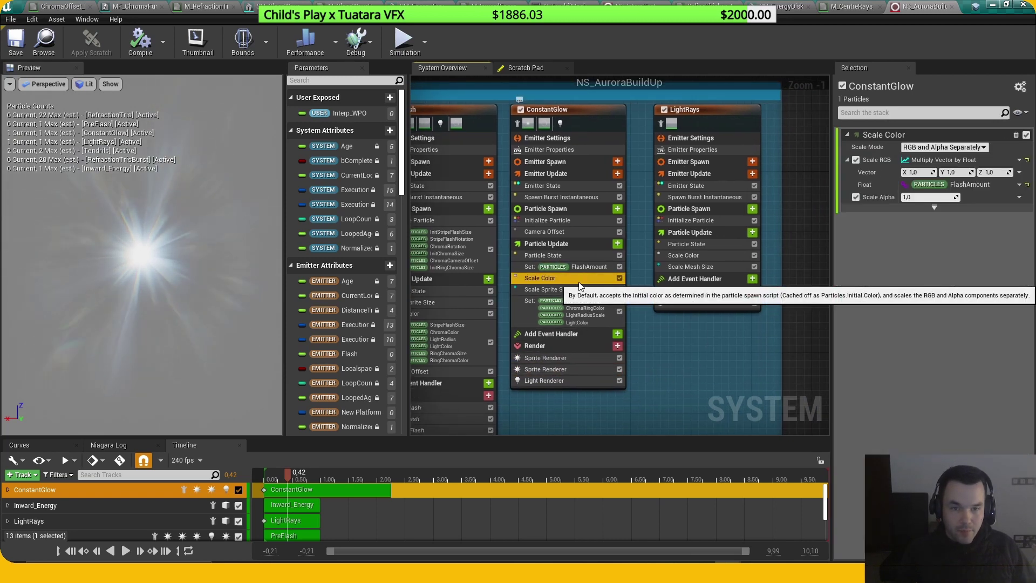
pyautogui.moveTo(831, 300); pyautogui.dragTo(696, 298)
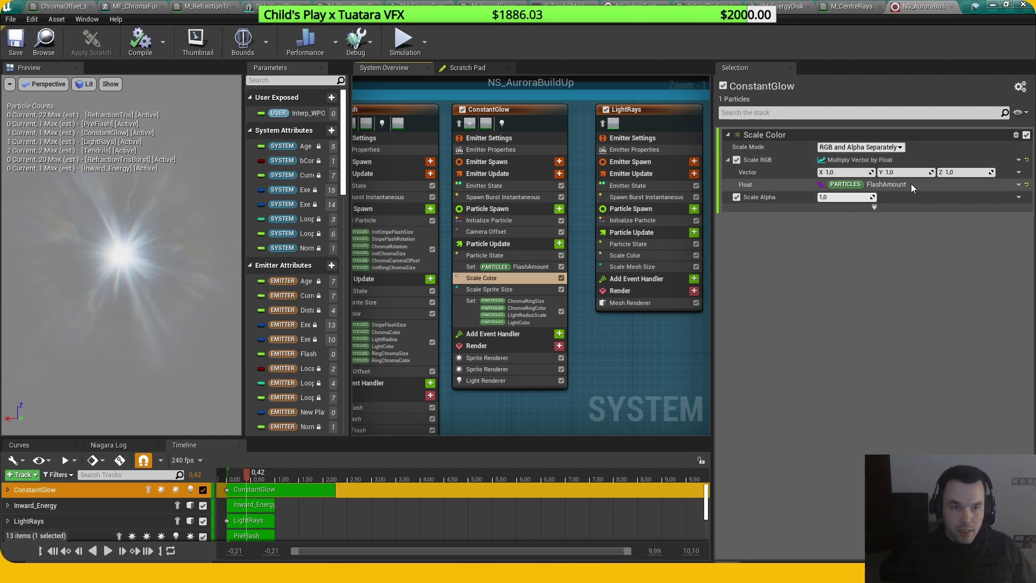
# Step: Inspect ConstantGlow's FlashAmount sine settings and the module that sets its chroma ring and light parameters
pyautogui.click(540, 267)
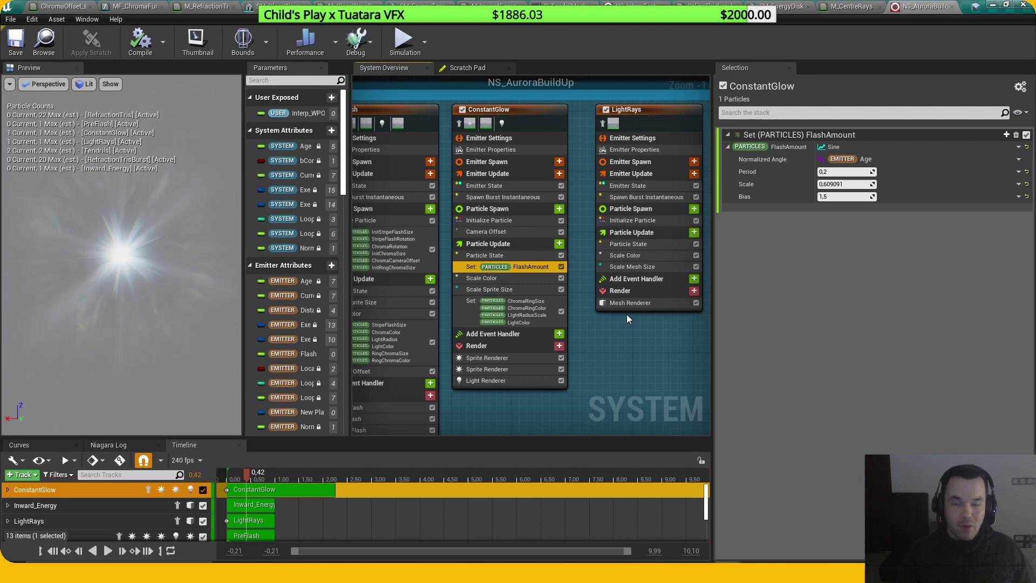
pyautogui.moveTo(628, 321); pyautogui.dragTo(617, 352, button='right')
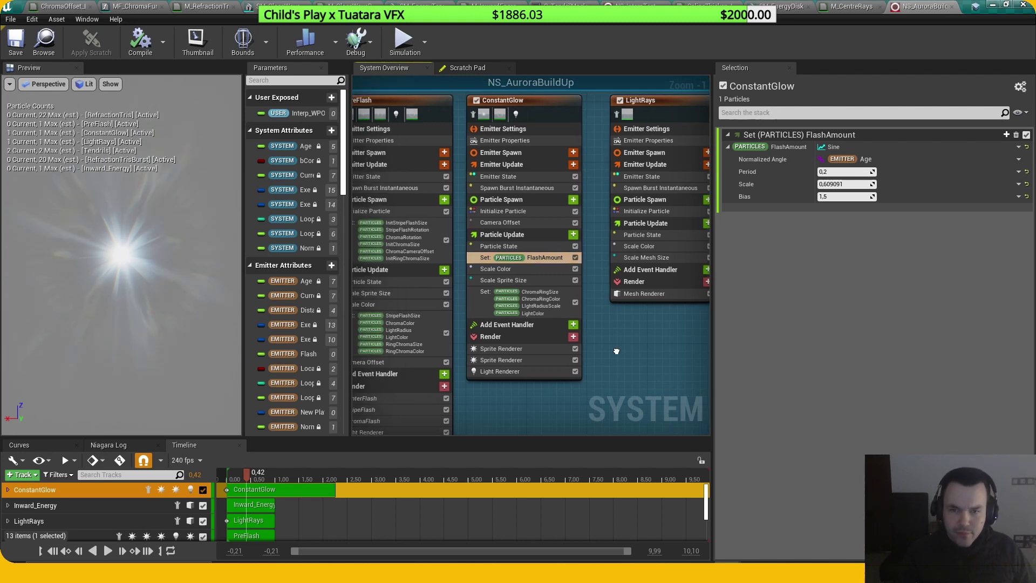
pyautogui.click(555, 305)
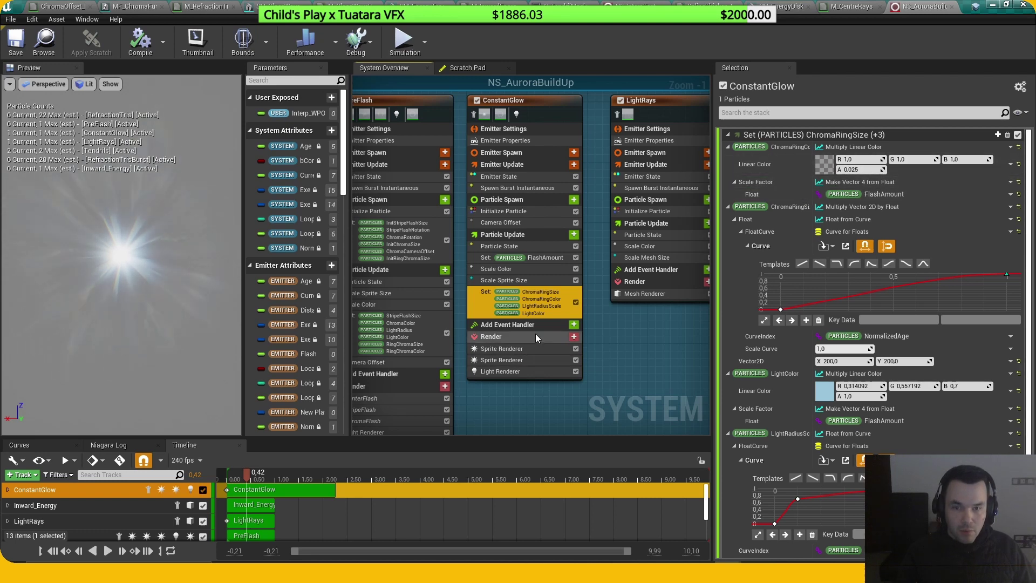
# Step: Isolate ConstantGlow's MI_ChromaRing Sprite Renderer by disabling its other Sprite Renderer and Light Renderer, preview it, and re-enable both
pyautogui.click(567, 360)
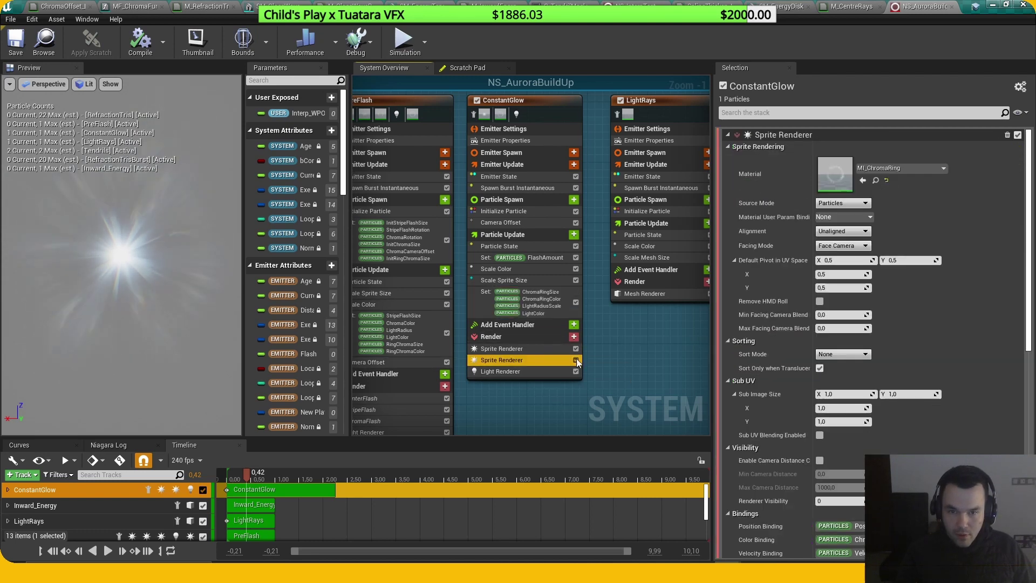
pyautogui.click(576, 349)
pyautogui.click(576, 372)
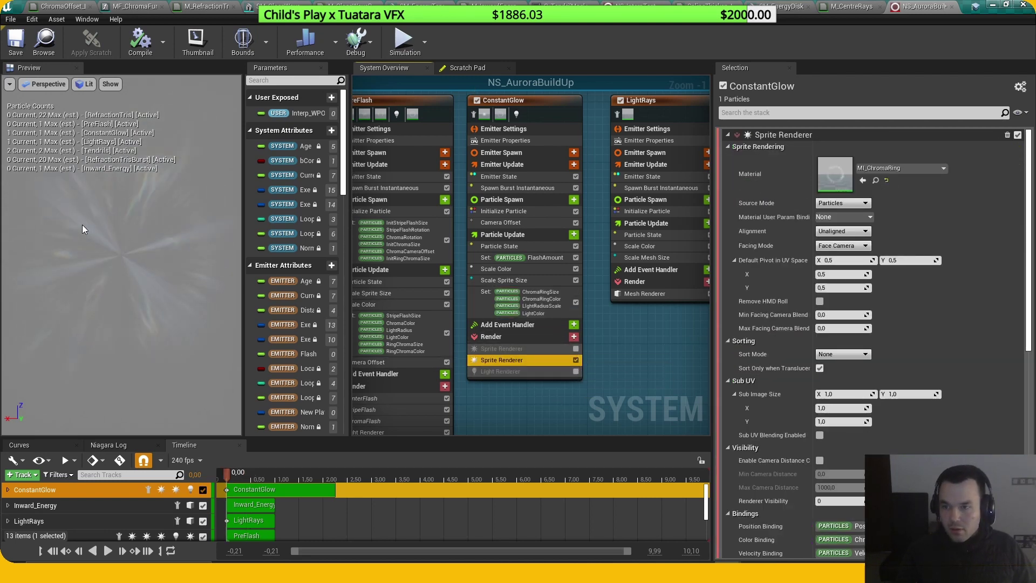
pyautogui.click(77, 293)
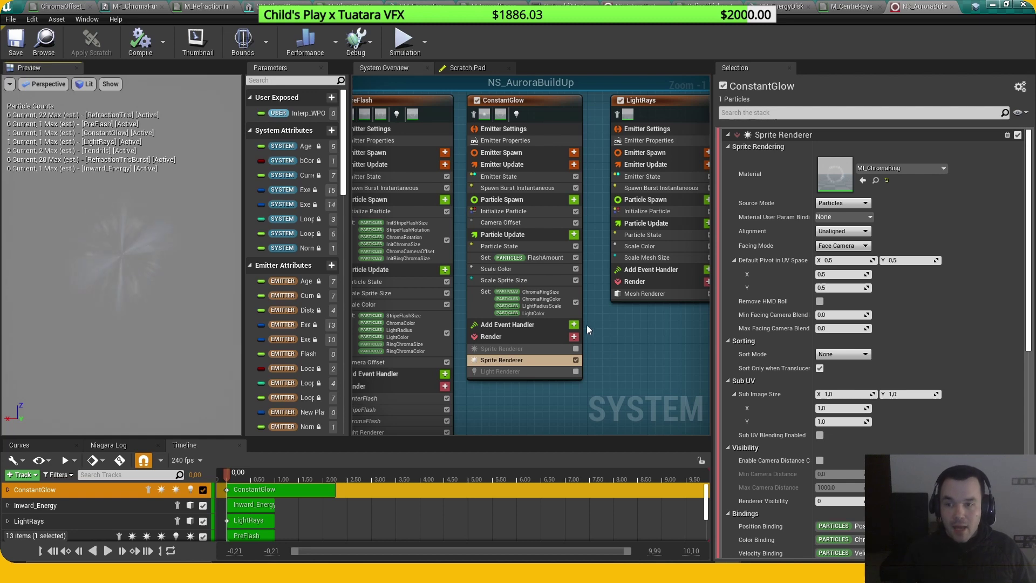
pyautogui.click(576, 349)
pyautogui.click(576, 371)
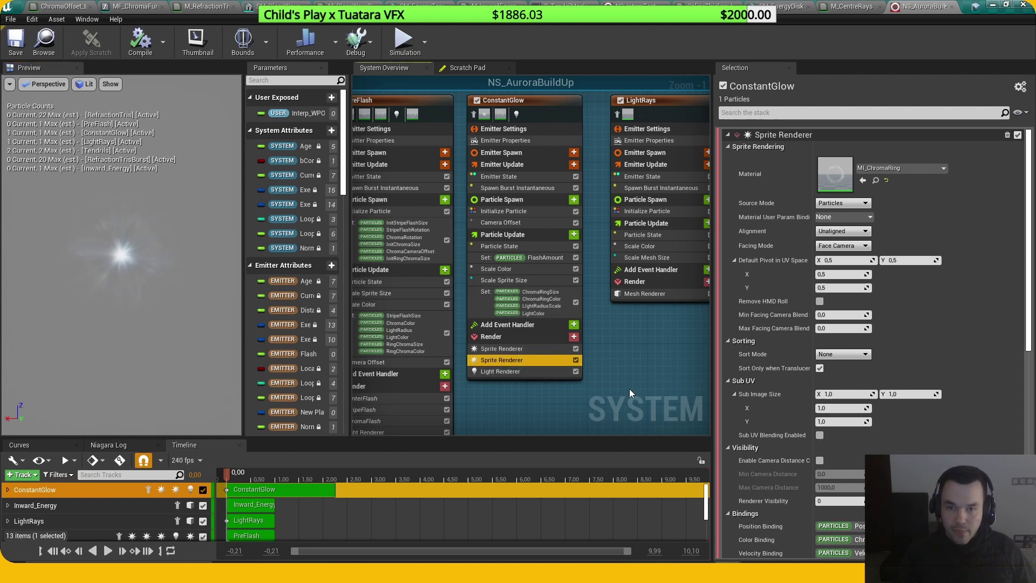
# Step: Compare ConstantGlow's ChromaRingColor, ChromaRingSize and light parameter settings with the color and size bindings of its second Sprite Renderer
pyautogui.click(540, 303)
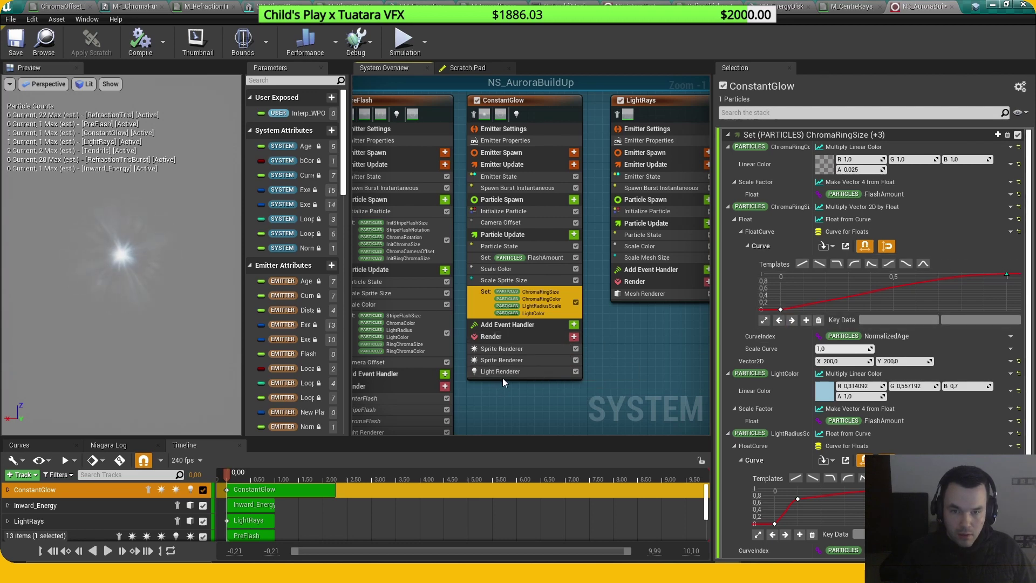
pyautogui.click(522, 359)
pyautogui.scroll(-5, 812, 396)
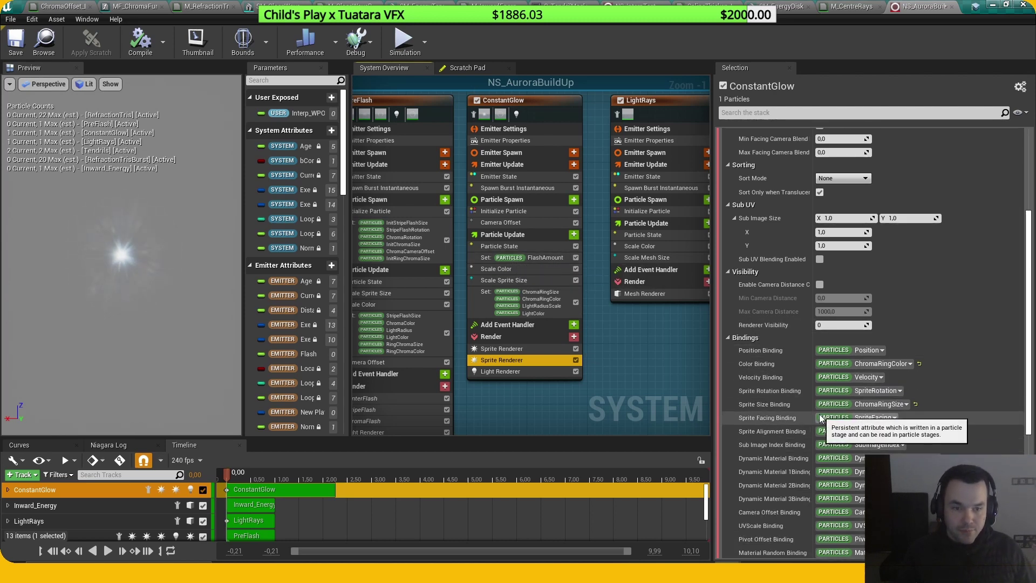
pyautogui.scroll(-4, 896, 431)
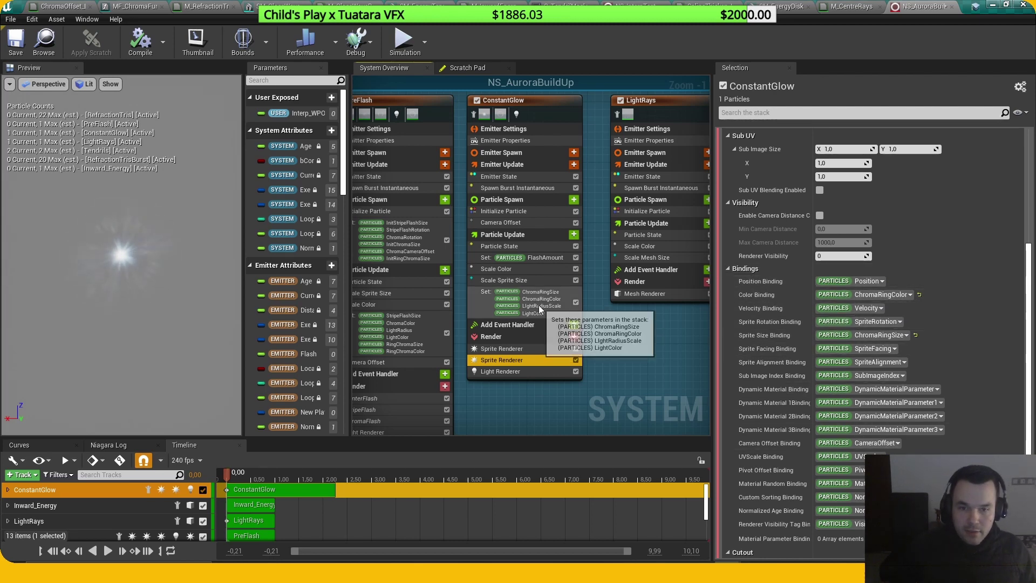
pyautogui.scroll(1, 628, 322)
pyautogui.click(520, 301)
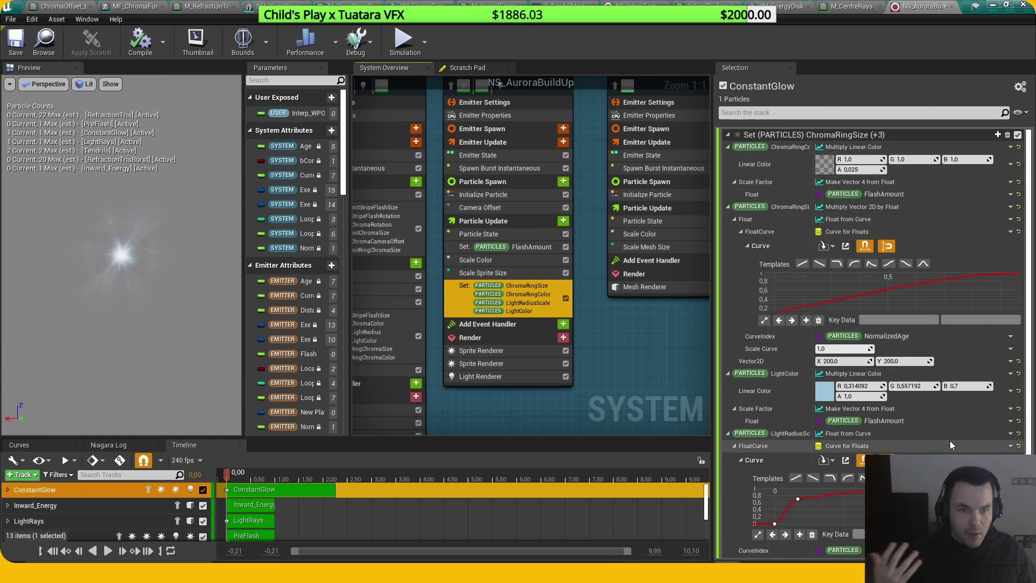
pyautogui.scroll(-1, 940, 445)
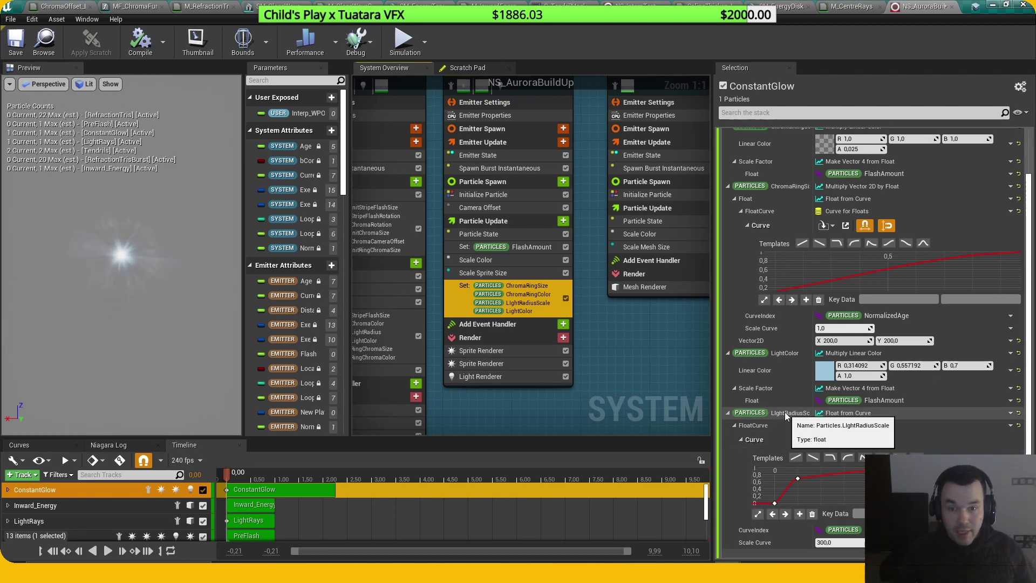
pyautogui.click(514, 363)
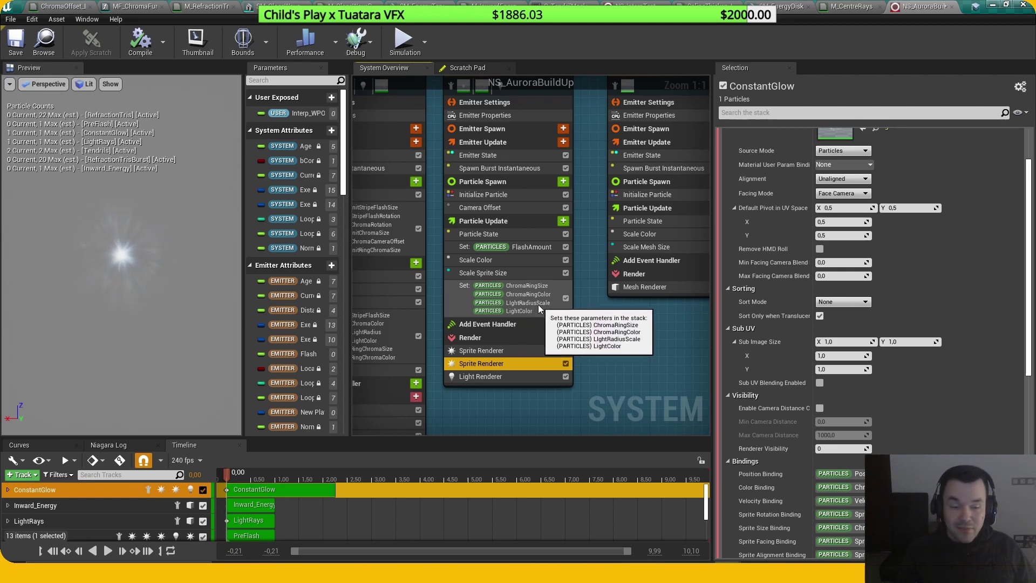
pyautogui.scroll(-8, 863, 345)
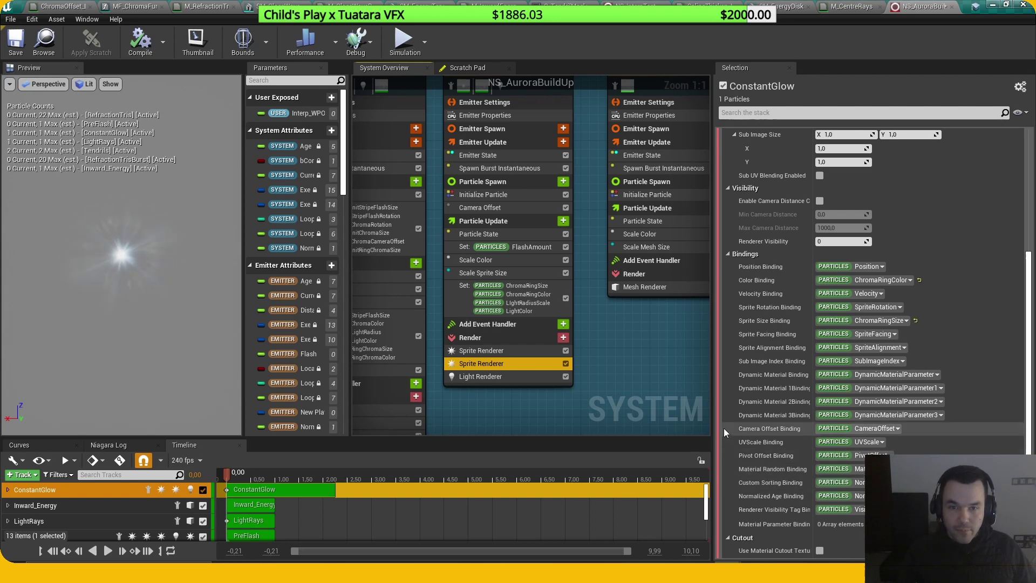
# Step: Examine ConstantGlow's Particle State, Emitter Properties, Spawn Burst Instantaneous and Emitter State settings, including the loop duration
pyautogui.moveTo(625, 348); pyautogui.dragTo(606, 381, button='right')
pyautogui.click(494, 230)
pyautogui.click(495, 269)
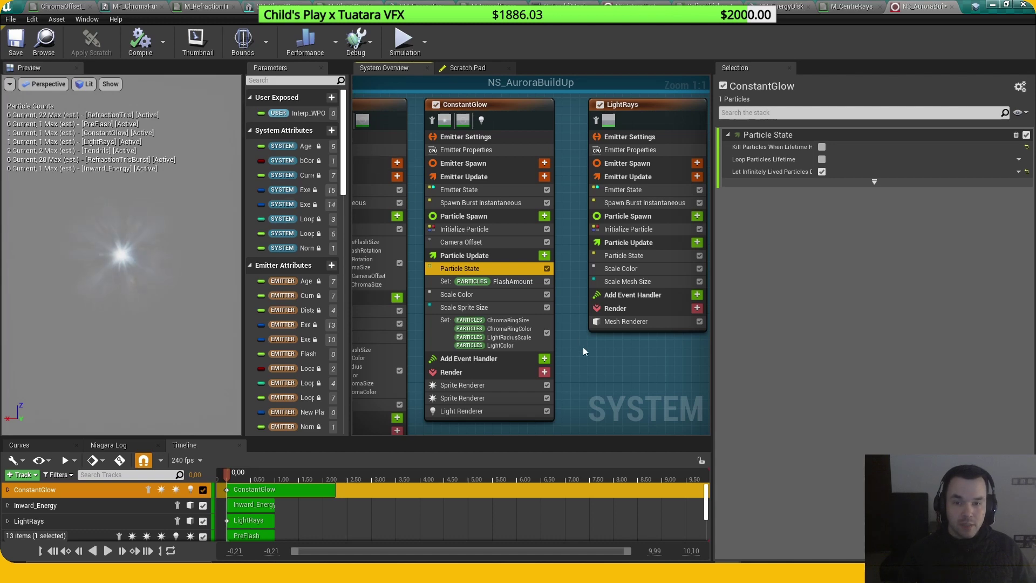
pyautogui.moveTo(583, 347); pyautogui.dragTo(628, 353, button='right')
pyautogui.click(539, 156)
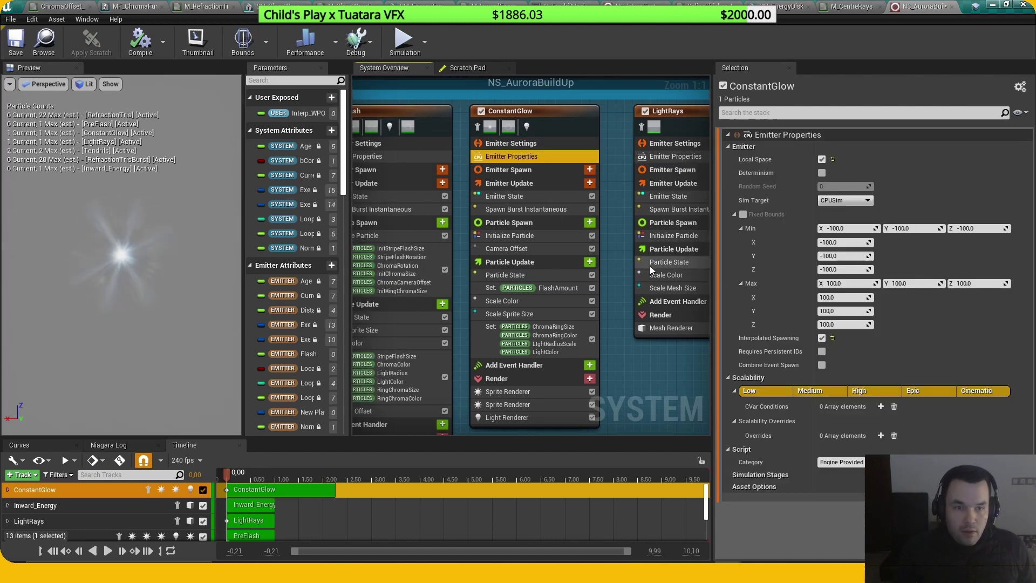
pyautogui.click(540, 210)
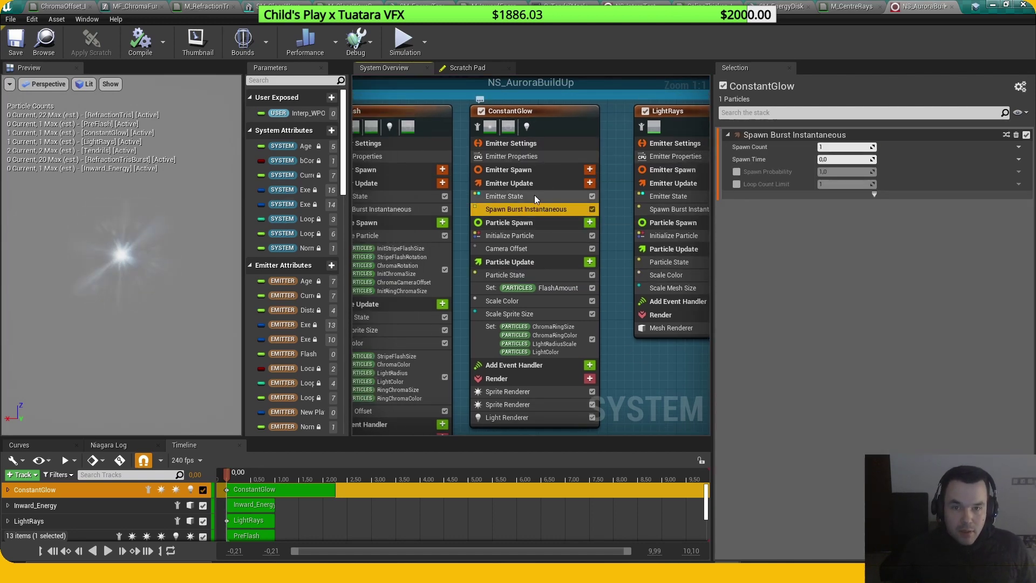
pyautogui.click(535, 196)
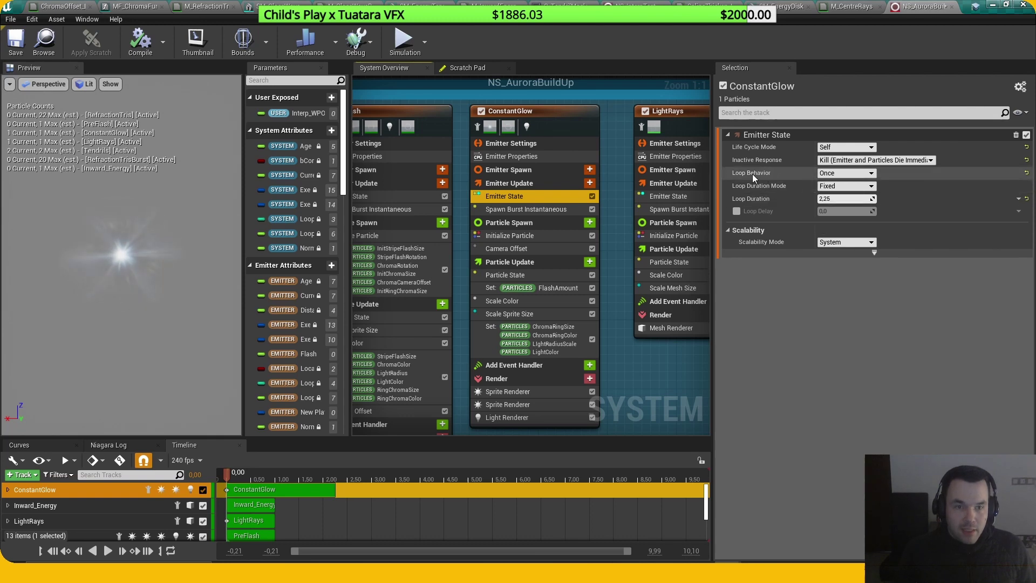
pyautogui.moveTo(801, 201)
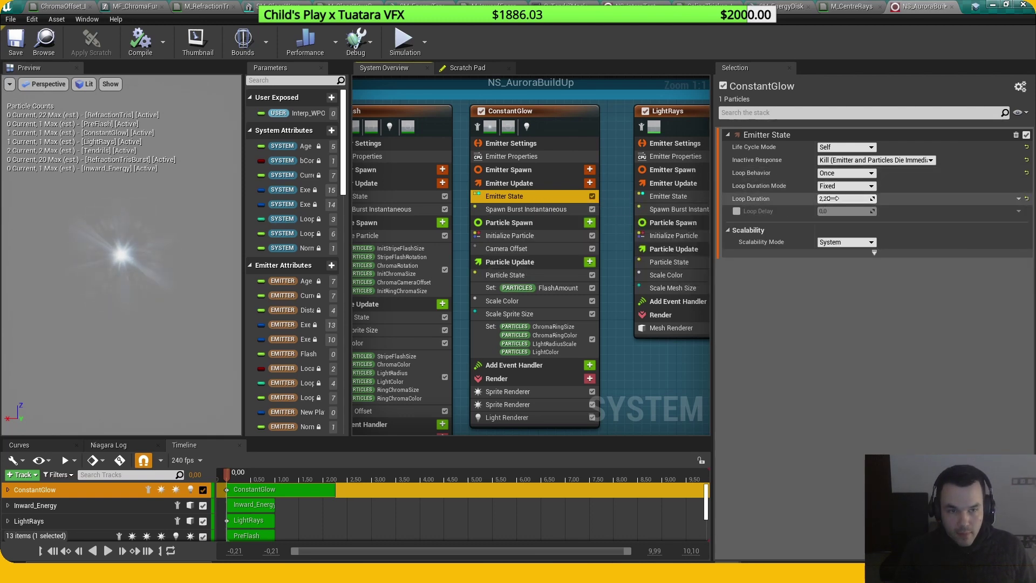
pyautogui.moveTo(649, 381); pyautogui.dragTo(623, 351, button='right')
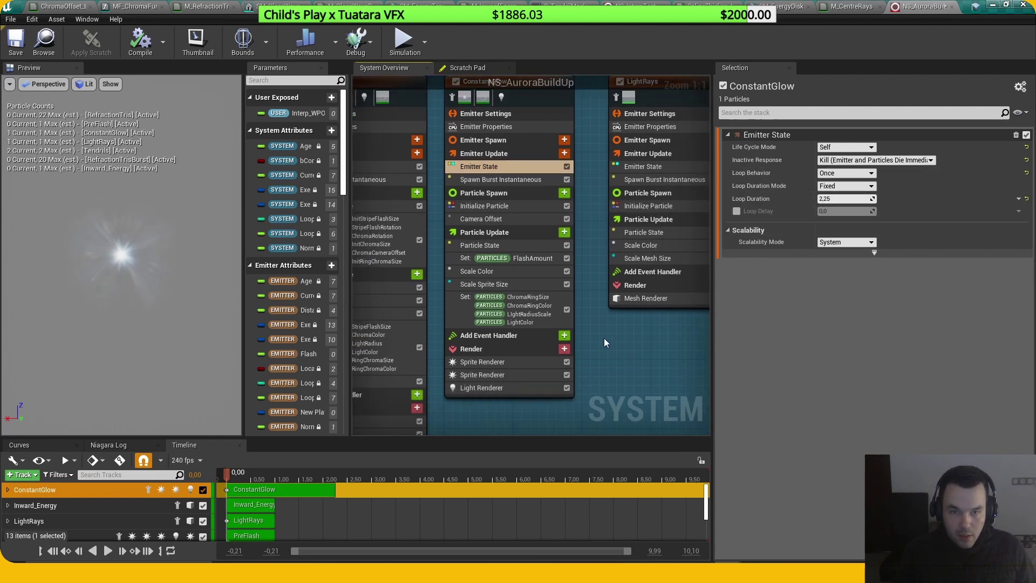
# Step: Toggle Kill Particles When Lifetime Has Elapsed on and back off in ConstantGlow's Particle State, and recheck its Emitter State
pyautogui.click(520, 245)
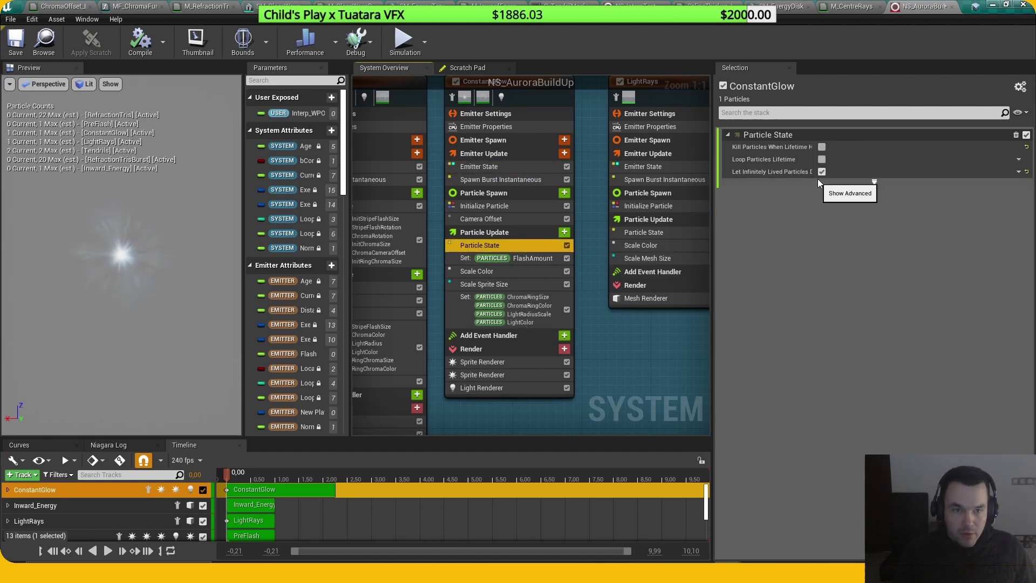
pyautogui.click(822, 148)
pyautogui.click(822, 148)
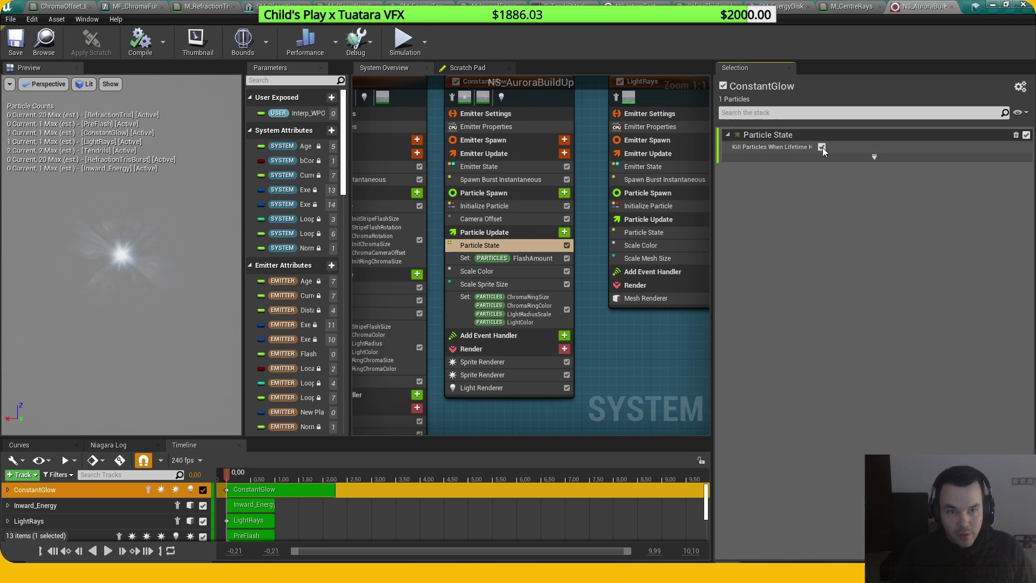
pyautogui.click(822, 148)
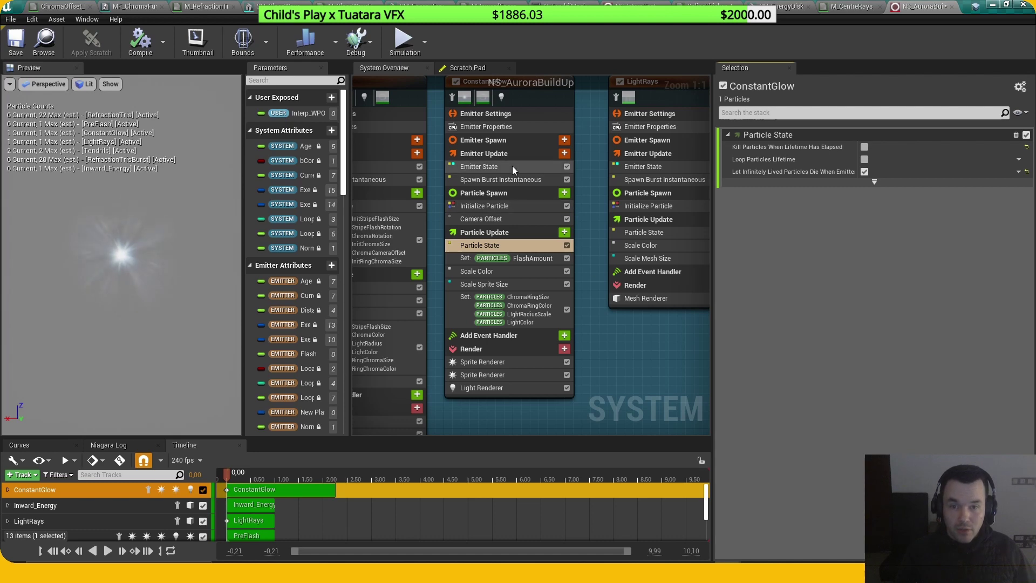
pyautogui.click(478, 167)
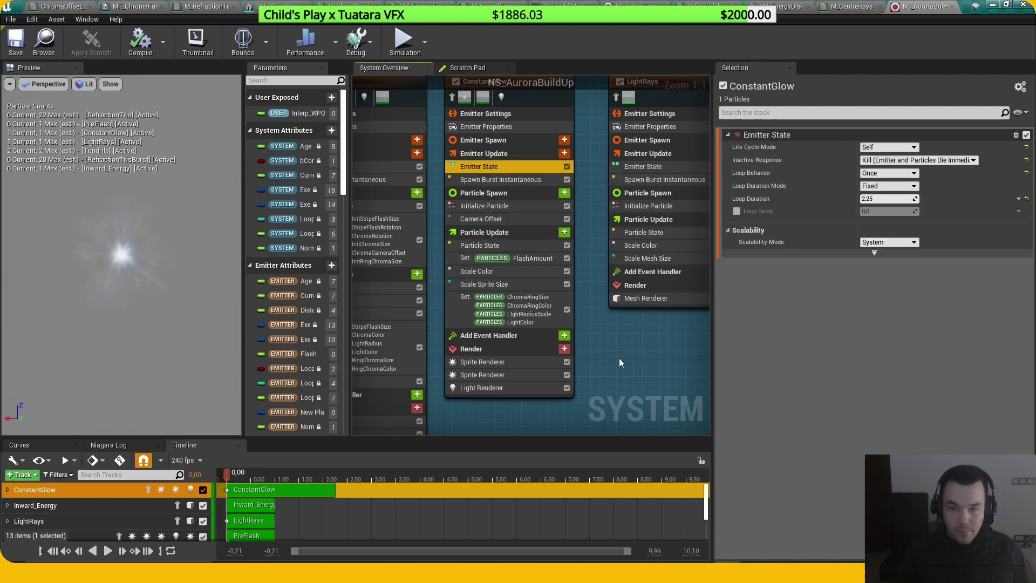
# Step: Review the curves in PreFlash's Particle Update set module that drive its light color, light radius and ring chroma
pyautogui.moveTo(620, 363)
pyautogui.mouseDown(button='right')
pyautogui.moveTo(601, 360)
pyautogui.moveTo(627, 355)
pyautogui.mouseUp(button='right')
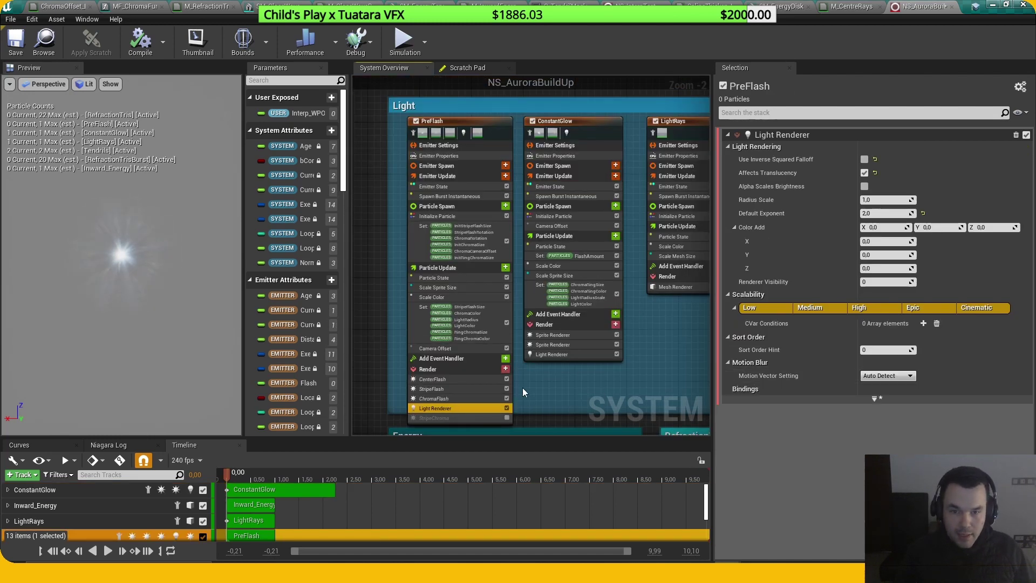
pyautogui.moveTo(596, 392); pyautogui.dragTo(633, 368, button='right')
pyautogui.click(521, 315)
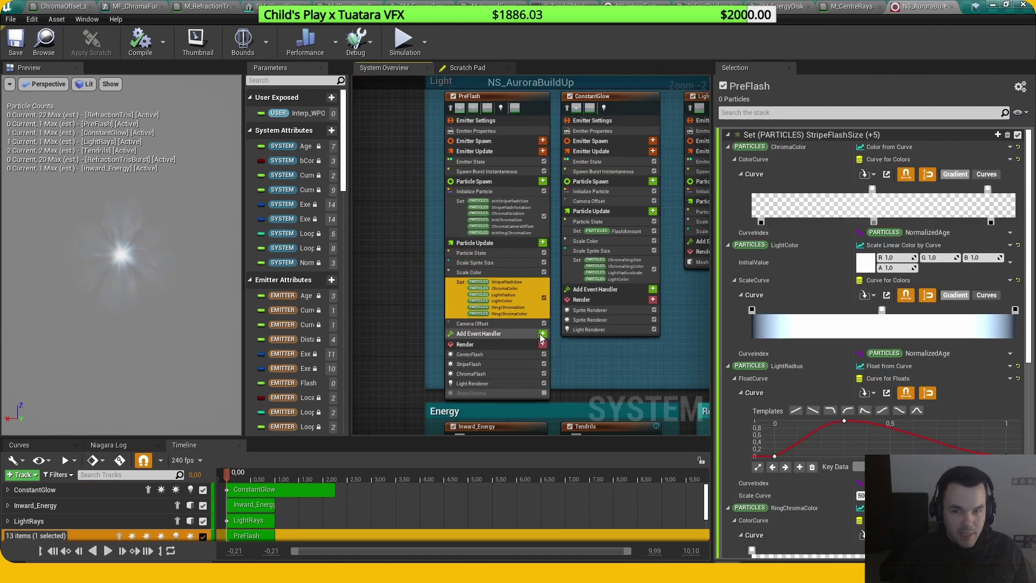
pyautogui.scroll(3, 475, 351)
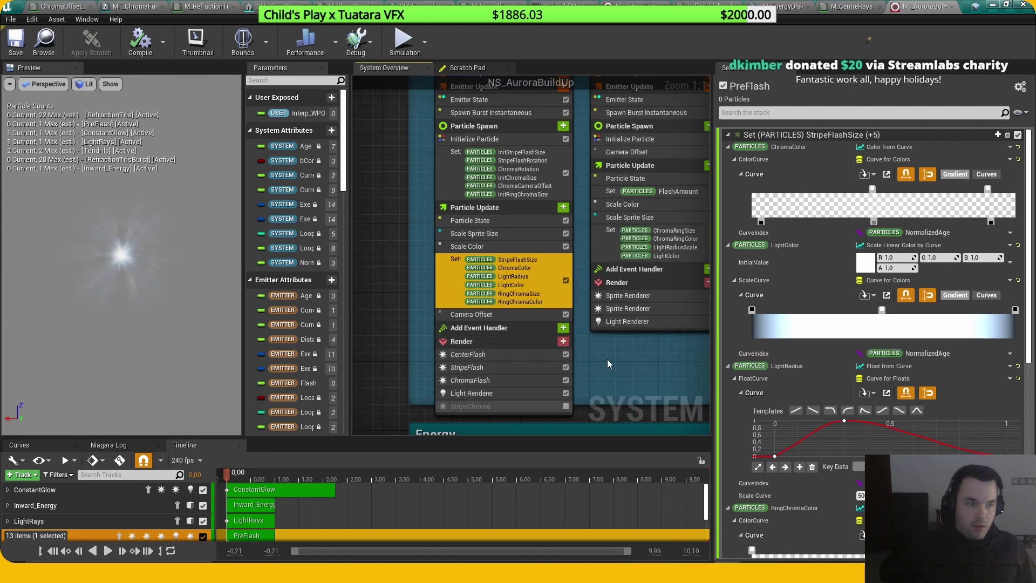
pyautogui.moveTo(608, 363); pyautogui.dragTo(589, 356, button='right')
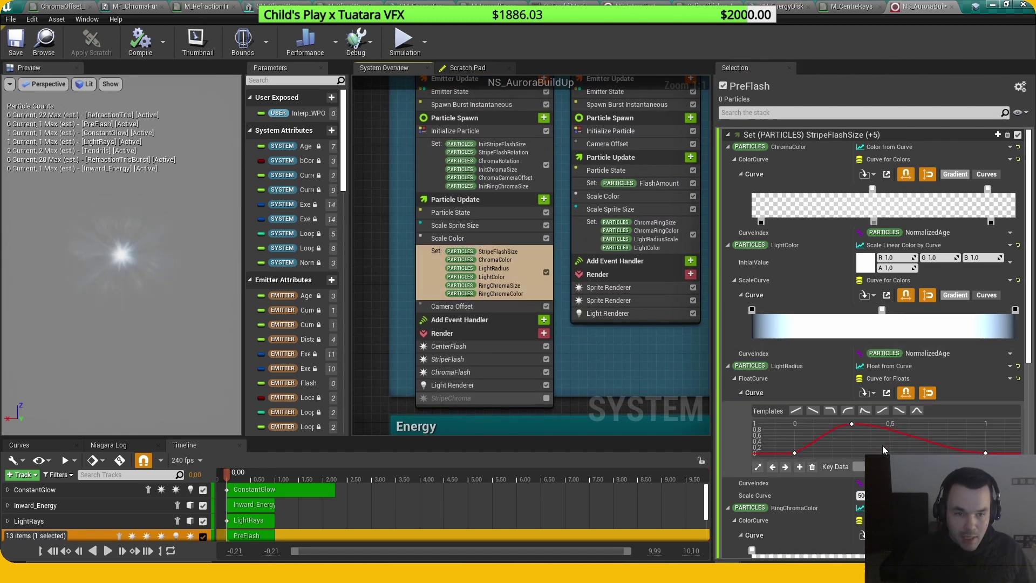
pyautogui.moveTo(1029, 336); pyautogui.dragTo(1028, 438)
pyautogui.scroll(-2, 885, 324)
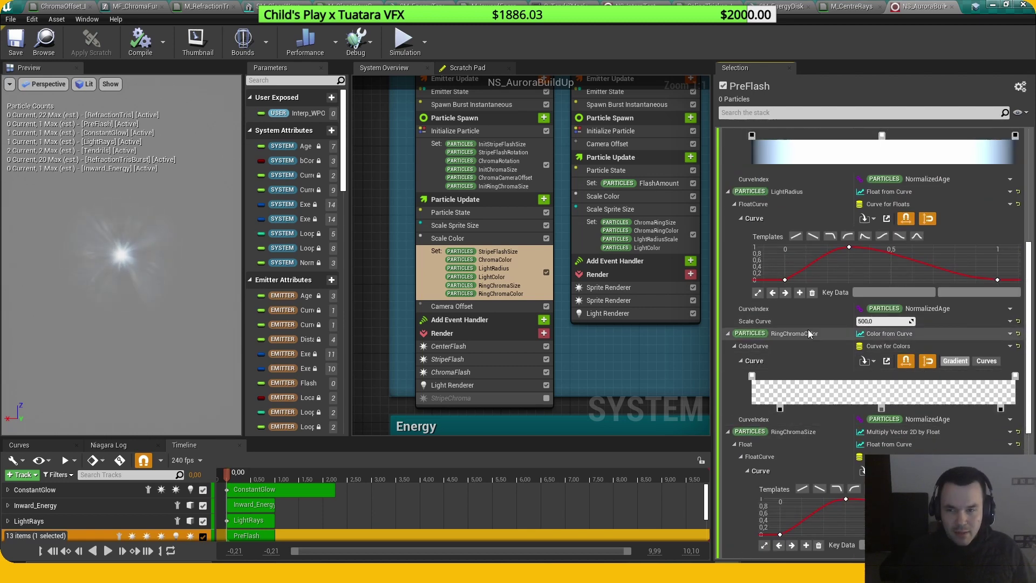
# Step: Show the hidden bindings of PreFlash's Light Renderer and match them to the LightColor and LightRadius curves
pyautogui.click(465, 385)
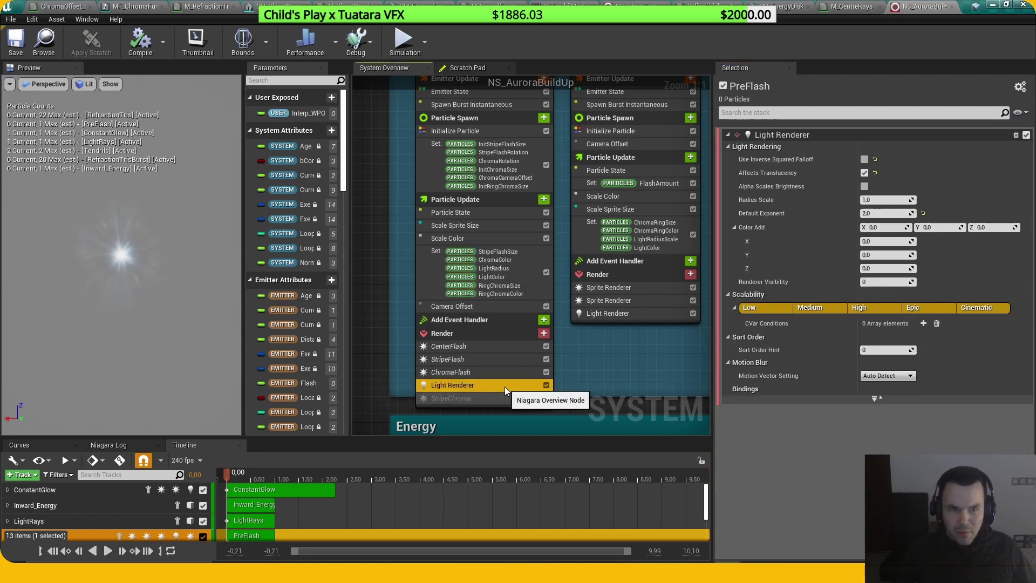
pyautogui.click(873, 399)
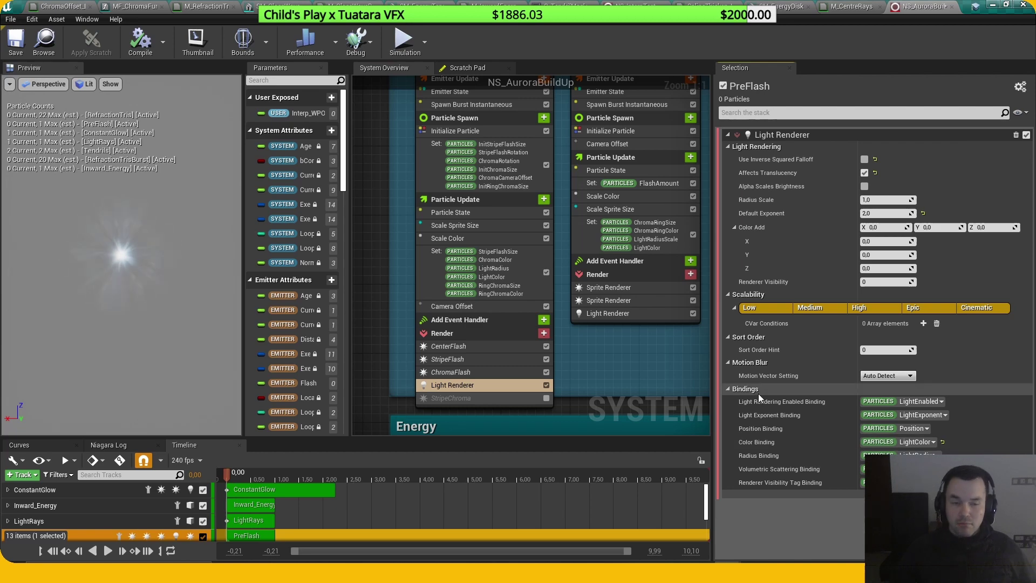
pyautogui.click(514, 303)
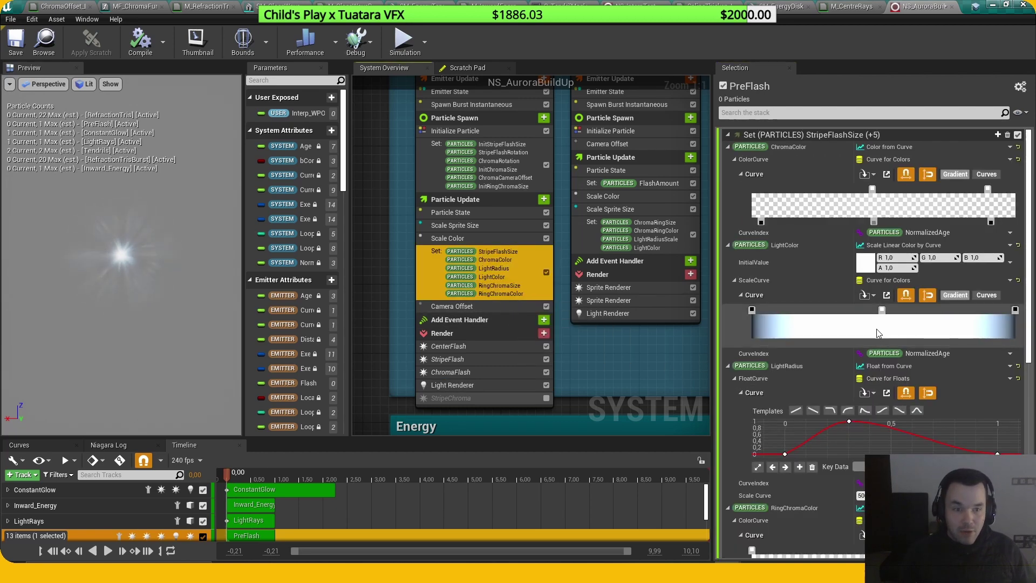
pyautogui.scroll(-2, 929, 387)
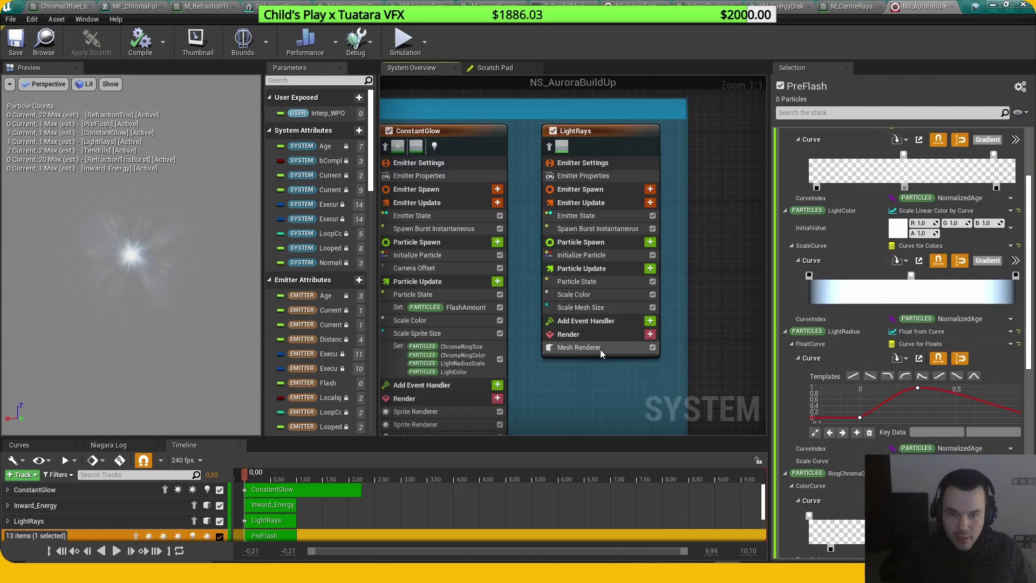
# Step: Examine the LightRays Mesh Renderer, including its mesh, override material and facing mode, with the effect enlarged in the preview
pyautogui.click(602, 351)
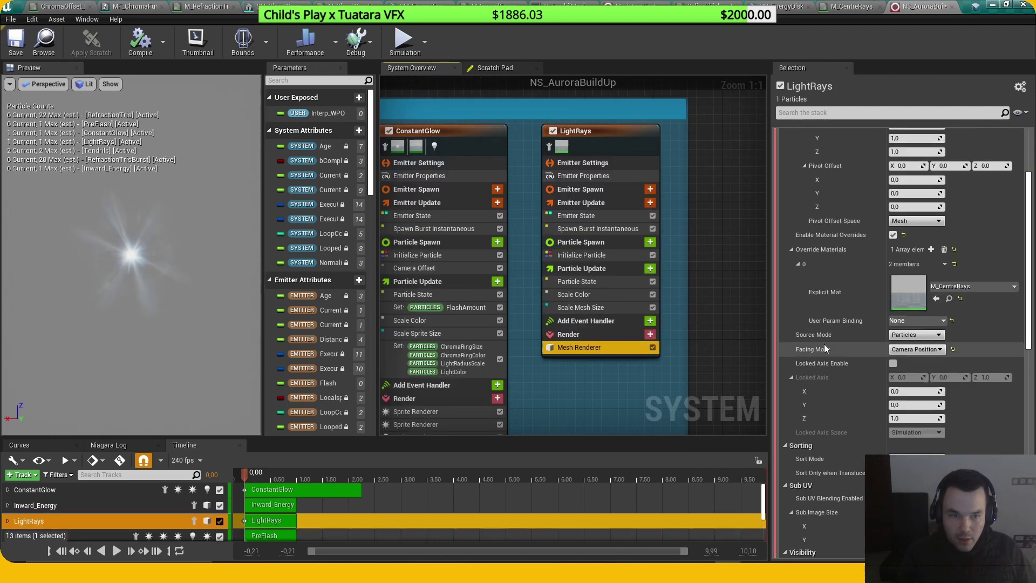
pyautogui.moveTo(97, 283); pyautogui.dragTo(122, 313)
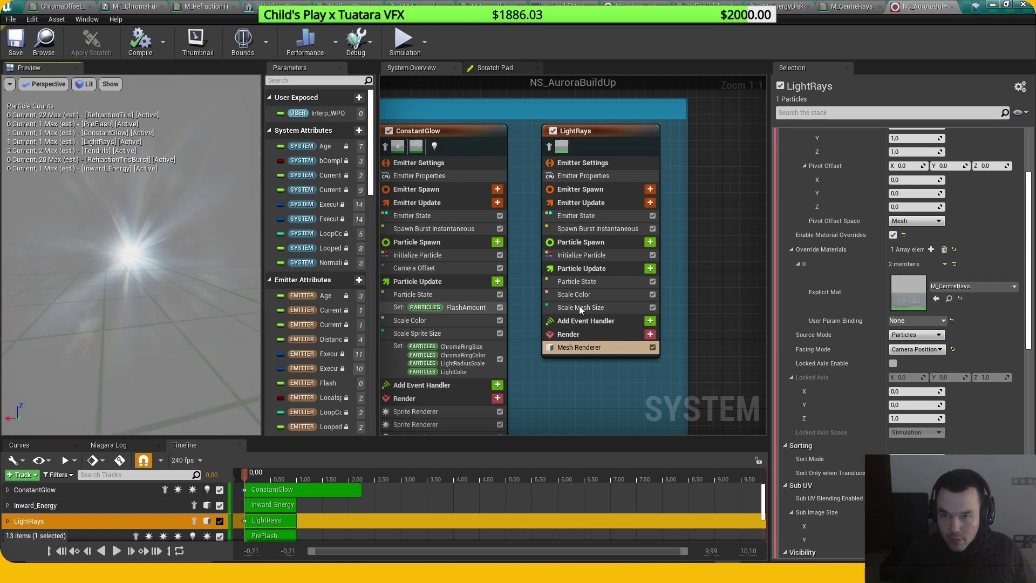
pyautogui.scroll(2, 932, 307)
pyautogui.scroll(4, 933, 307)
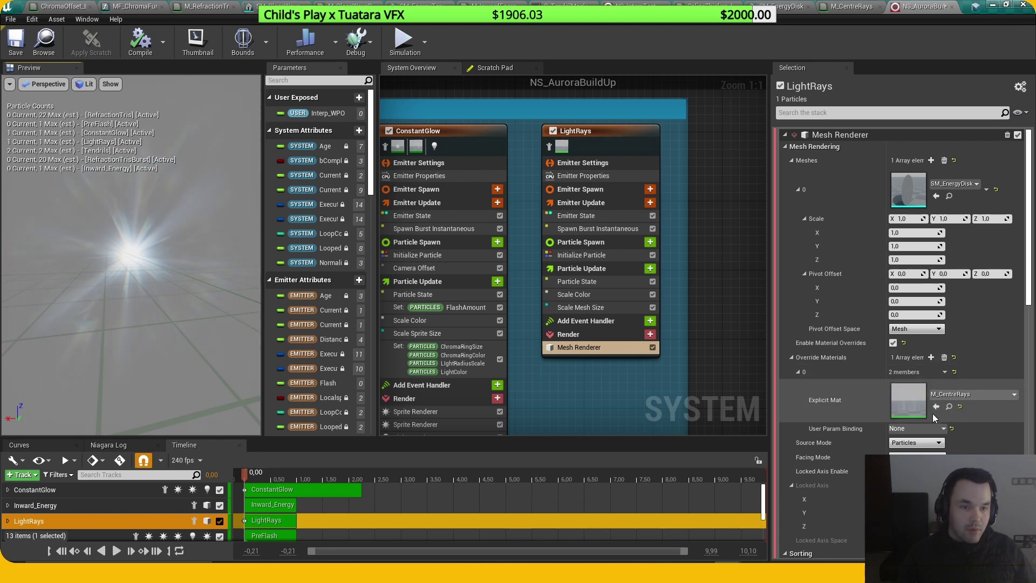
pyautogui.scroll(-2, 909, 413)
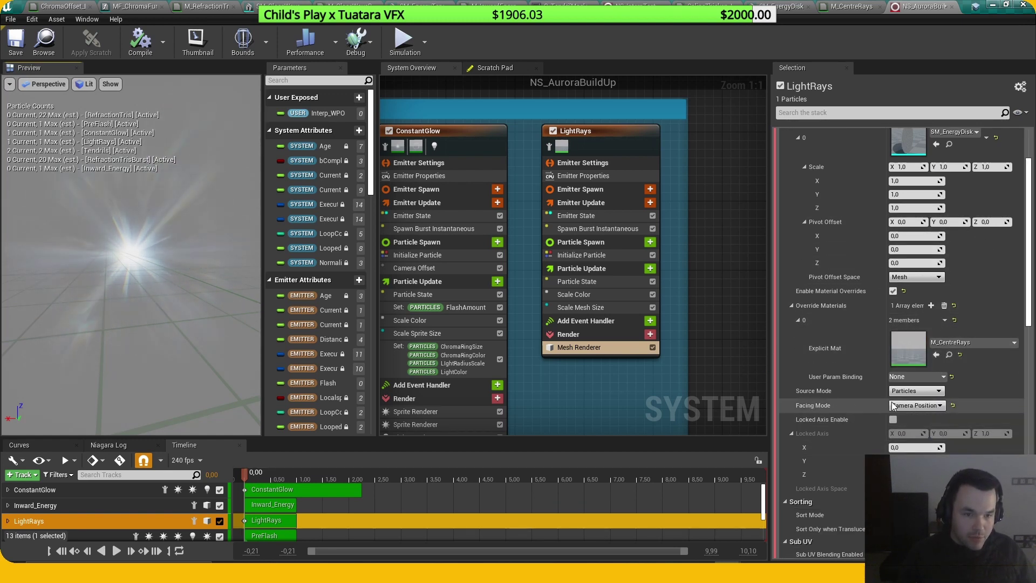
pyautogui.scroll(-5, 682, 306)
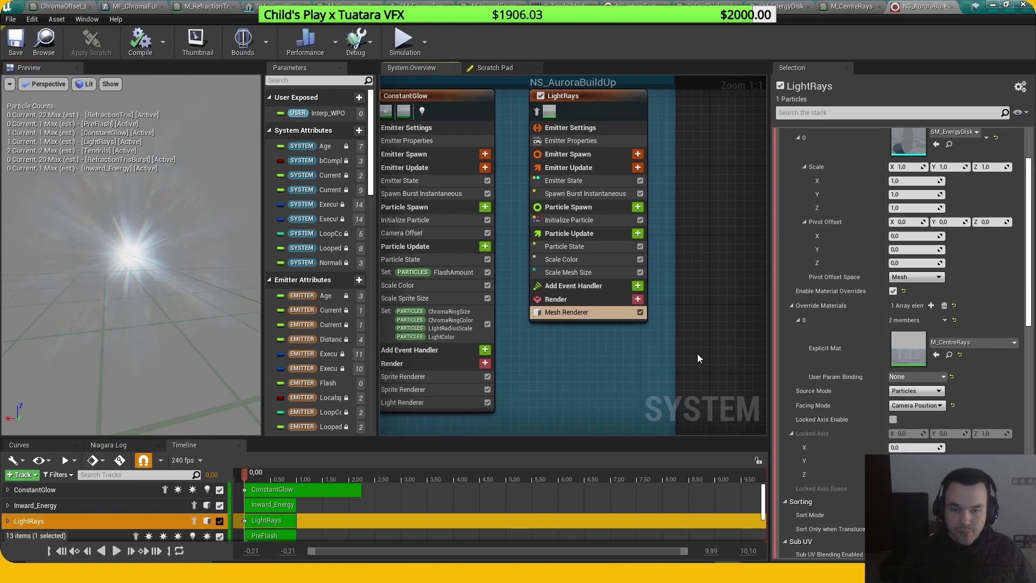
# Step: Scrub the simulation to 2,15 and look over the Inward_Energy and Tendrils emitters in the Energy group
pyautogui.scroll(3, 448, 410)
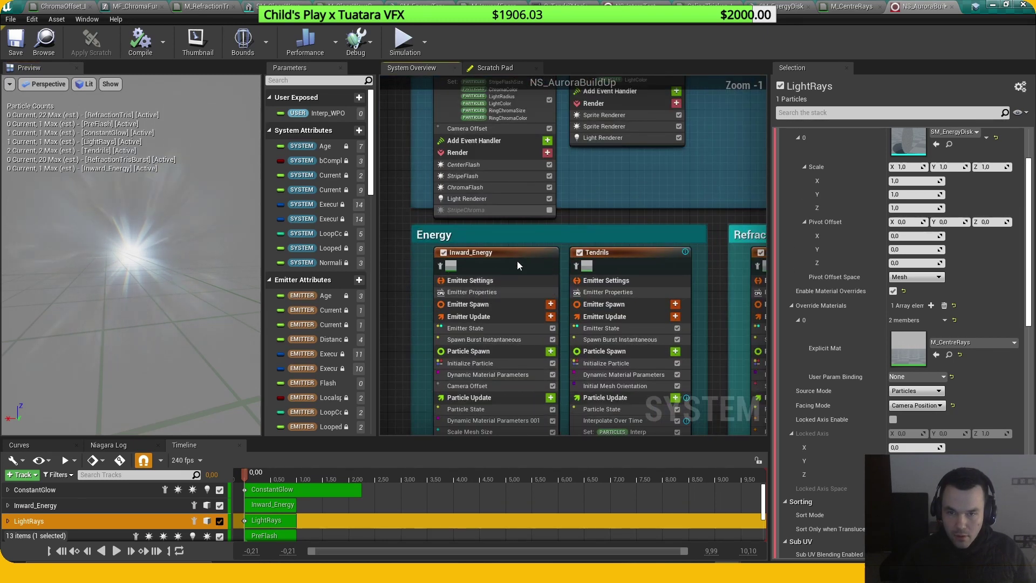
pyautogui.moveTo(265, 474); pyautogui.dragTo(357, 478)
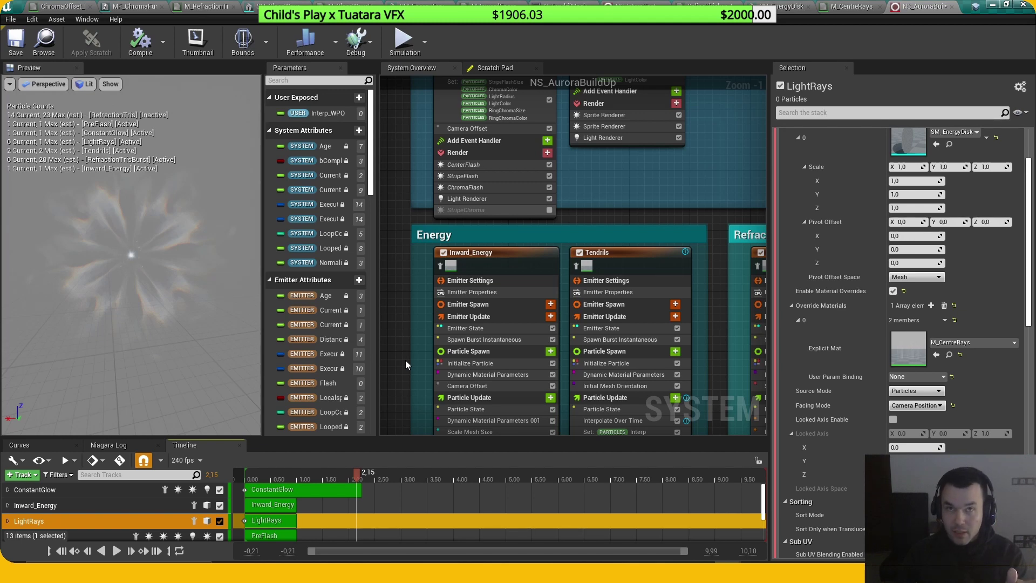
pyautogui.scroll(-2, 607, 398)
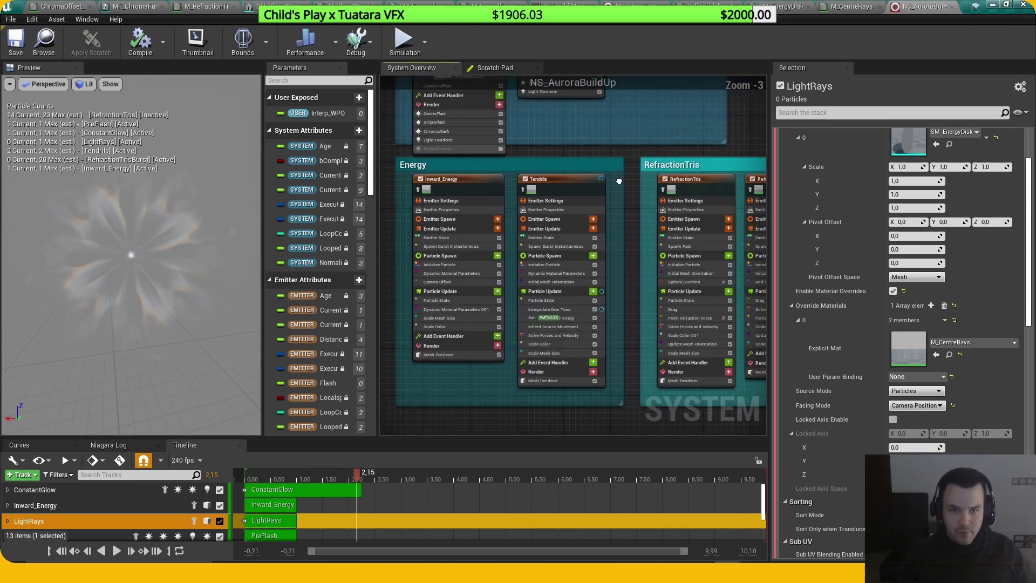
pyautogui.scroll(2, 510, 384)
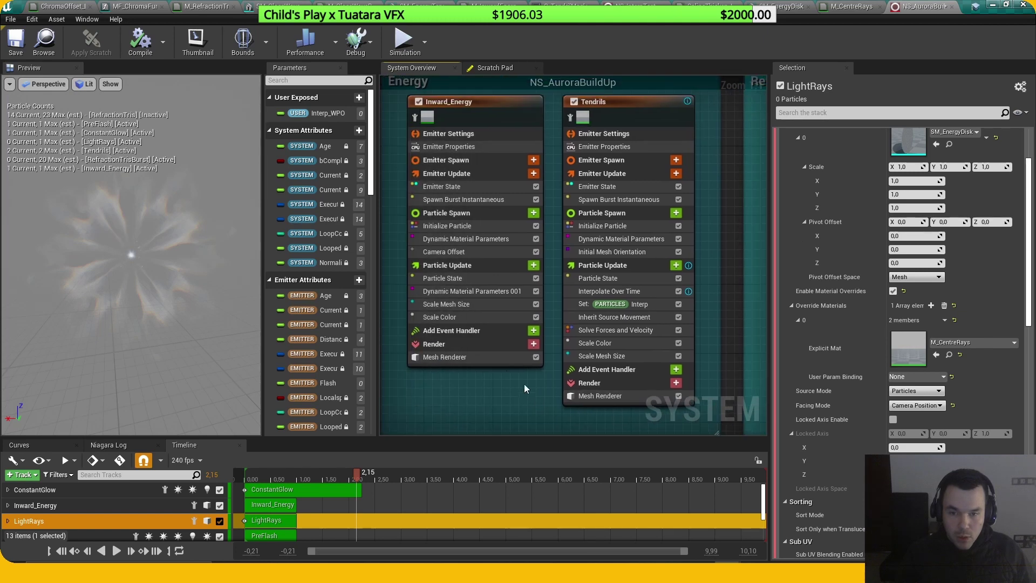
# Step: Open the override material of Inward_Energy's Mesh Renderer, followed by its parent material M_ChromaRadialEnergy
pyautogui.click(508, 358)
pyautogui.doubleClick(911, 355)
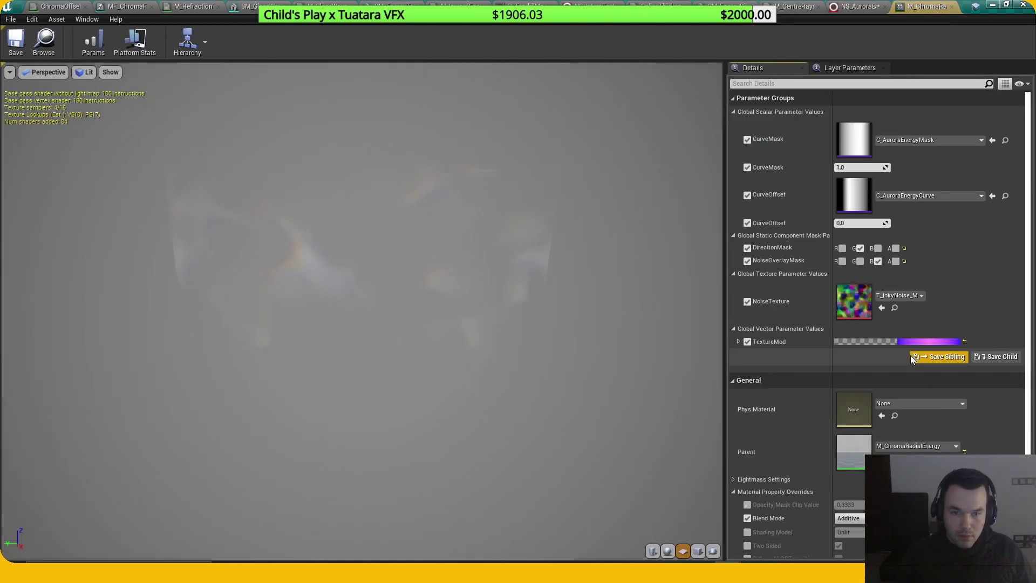
pyautogui.doubleClick(858, 449)
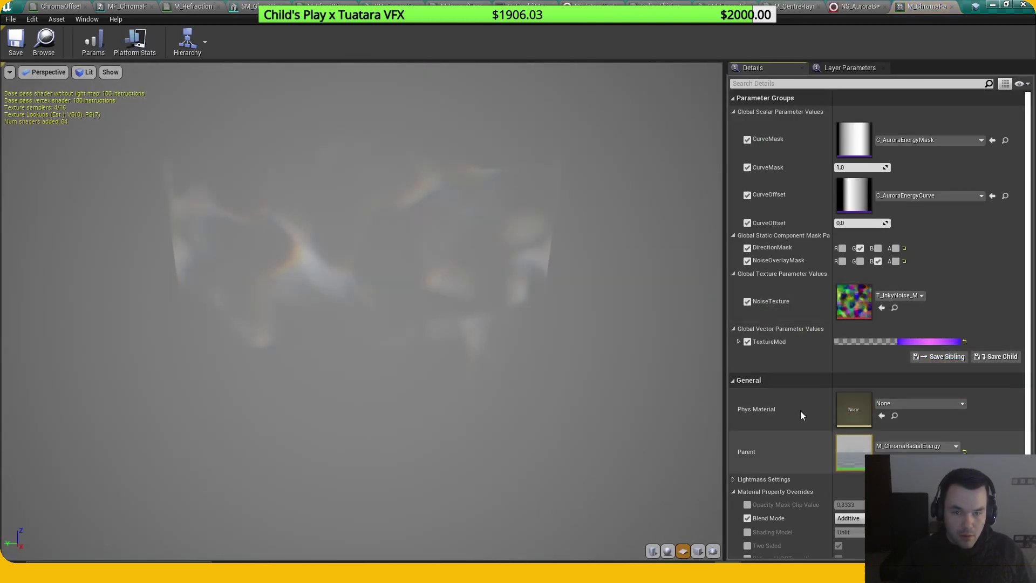
# Step: Review the M_ChromaRadialEnergy graph, from the noise texture inputs to the MF_ChromaFunctionSimple node
pyautogui.scroll(-9, 672, 322)
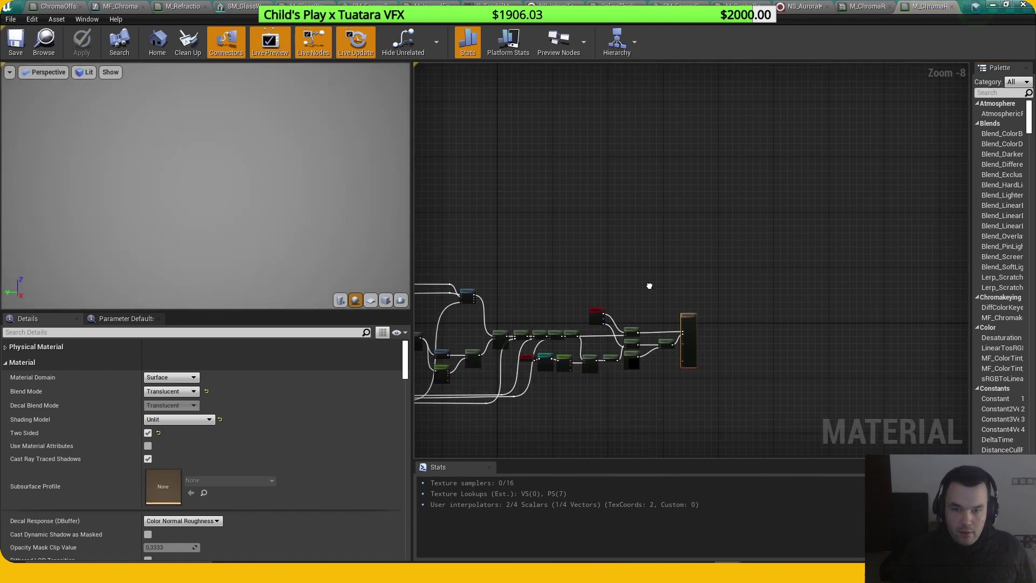
pyautogui.moveTo(742, 289); pyautogui.dragTo(840, 288, button='right')
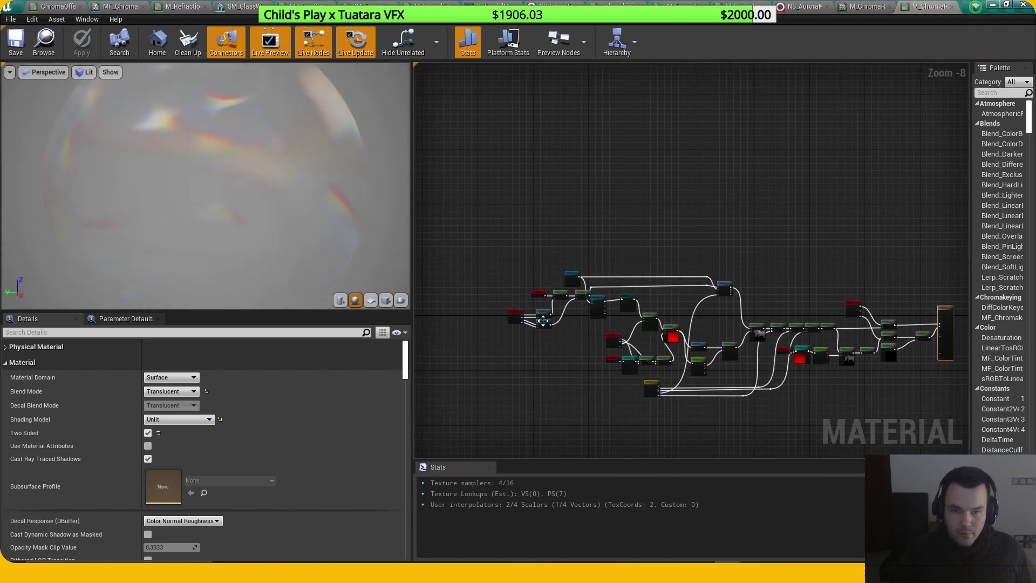
pyautogui.scroll(5, 587, 337)
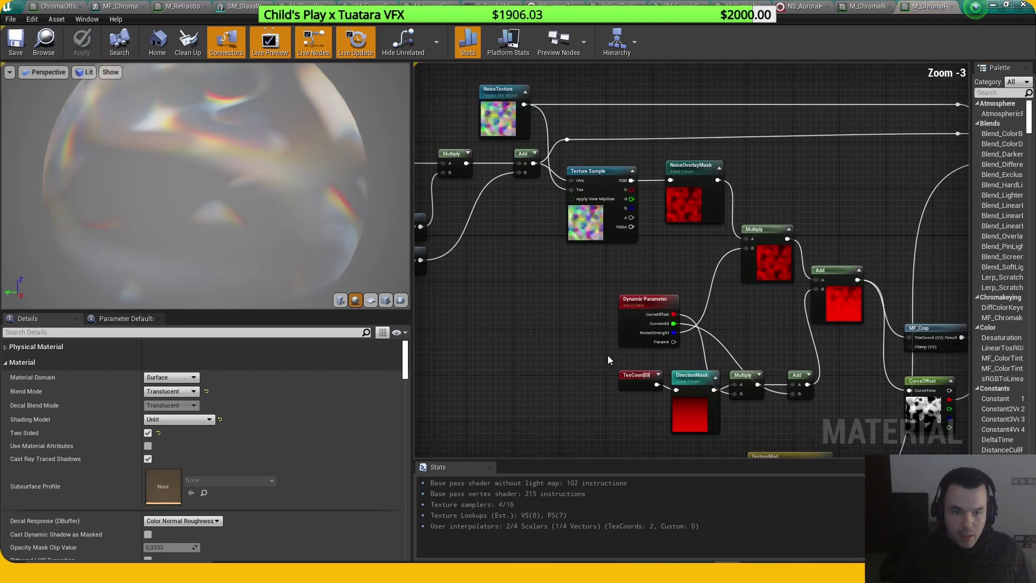
pyautogui.scroll(-3, 604, 353)
pyautogui.scroll(1, 554, 352)
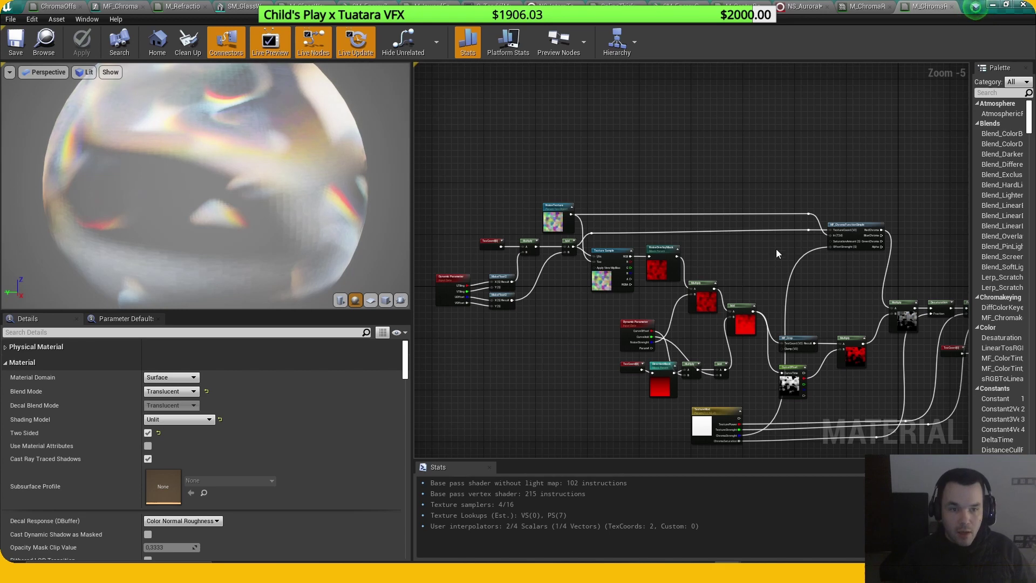
pyautogui.scroll(4, 776, 248)
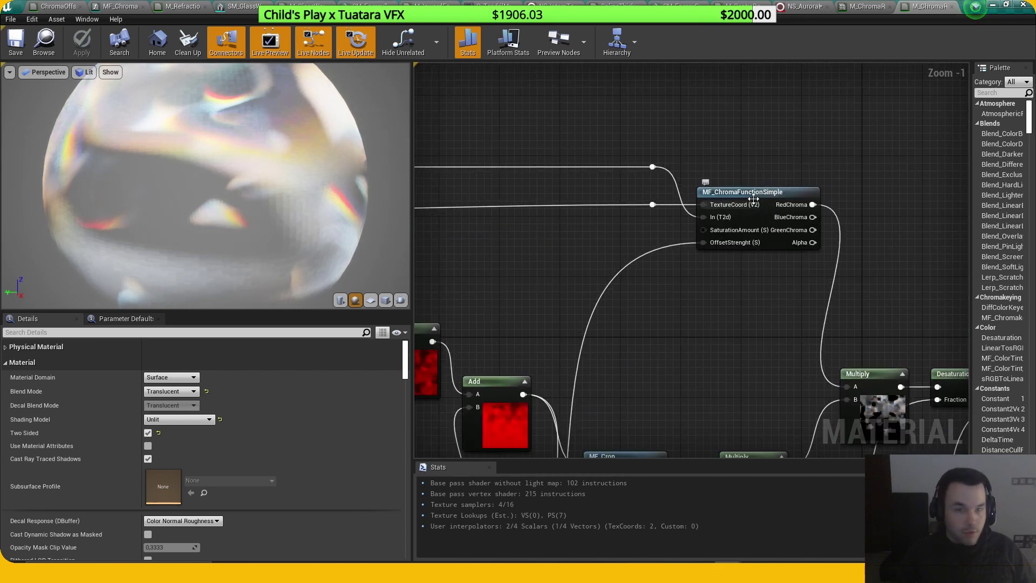
pyautogui.moveTo(762, 313); pyautogui.dragTo(761, 267, button='right')
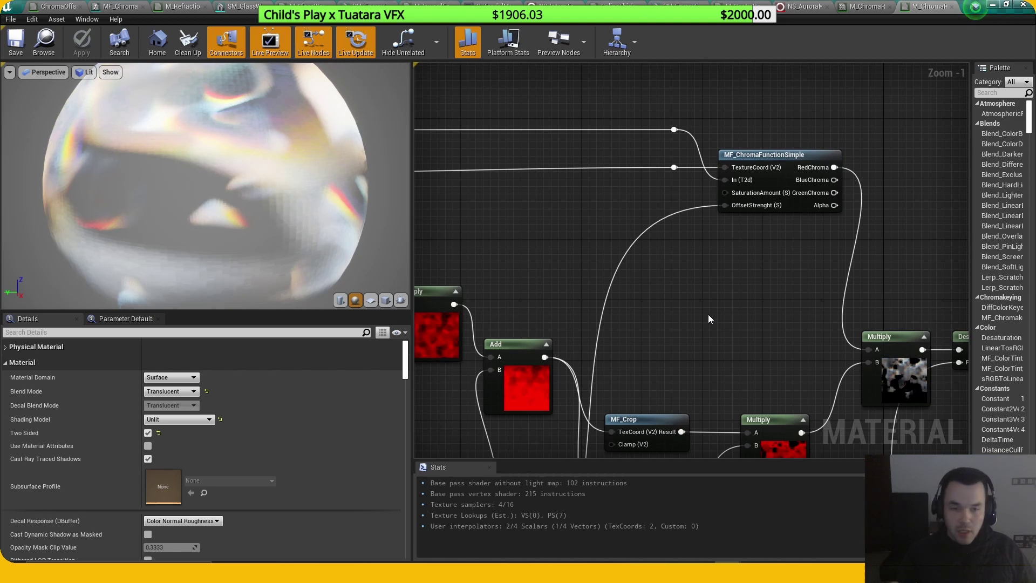
pyautogui.scroll(-3, 708, 314)
pyautogui.moveTo(661, 300); pyautogui.dragTo(705, 256, button='right')
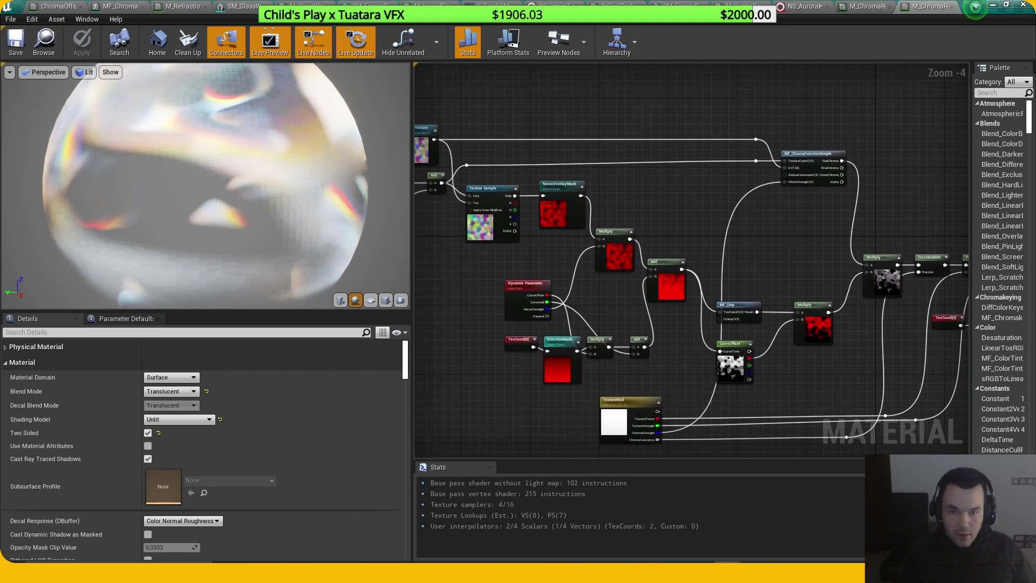
# Step: Follow the noise and direction masks through the Add node and select the MF_Crop function node
pyautogui.scroll(5, 711, 271)
pyautogui.scroll(-2, 705, 301)
pyautogui.moveTo(584, 290); pyautogui.dragTo(807, 269, button='right')
pyautogui.click(657, 296)
pyautogui.moveTo(693, 336); pyautogui.dragTo(754, 328, button='right')
pyautogui.click(755, 328)
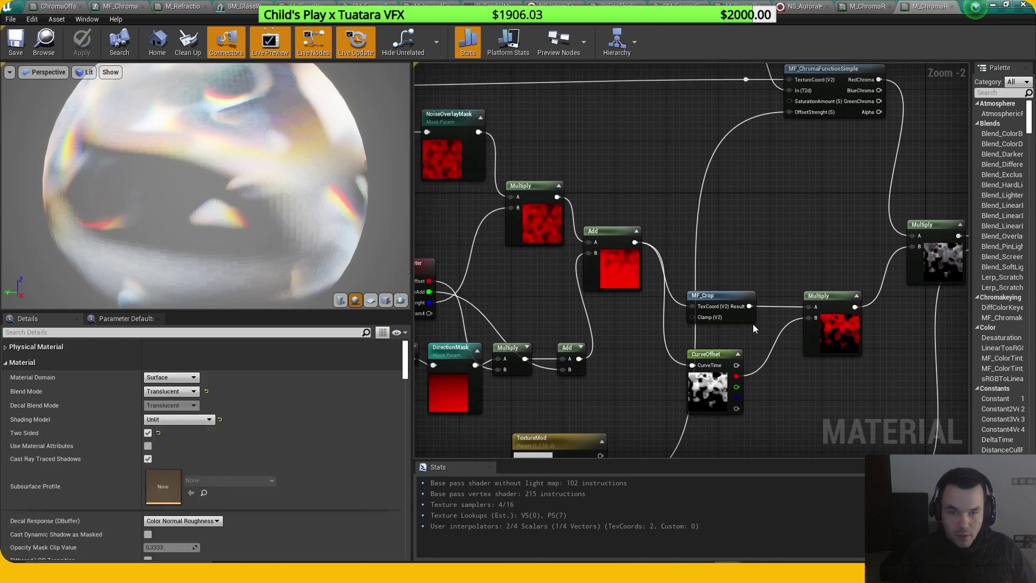
pyautogui.click(749, 319)
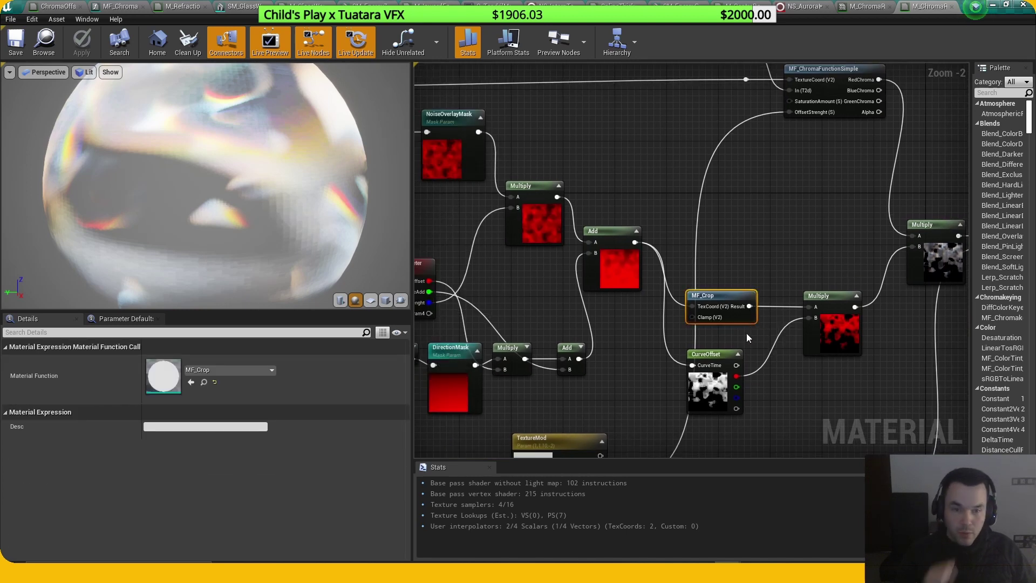
# Step: Open the MF_Crop material function, widen its graph area and review the full node network
pyautogui.doubleClick(753, 320)
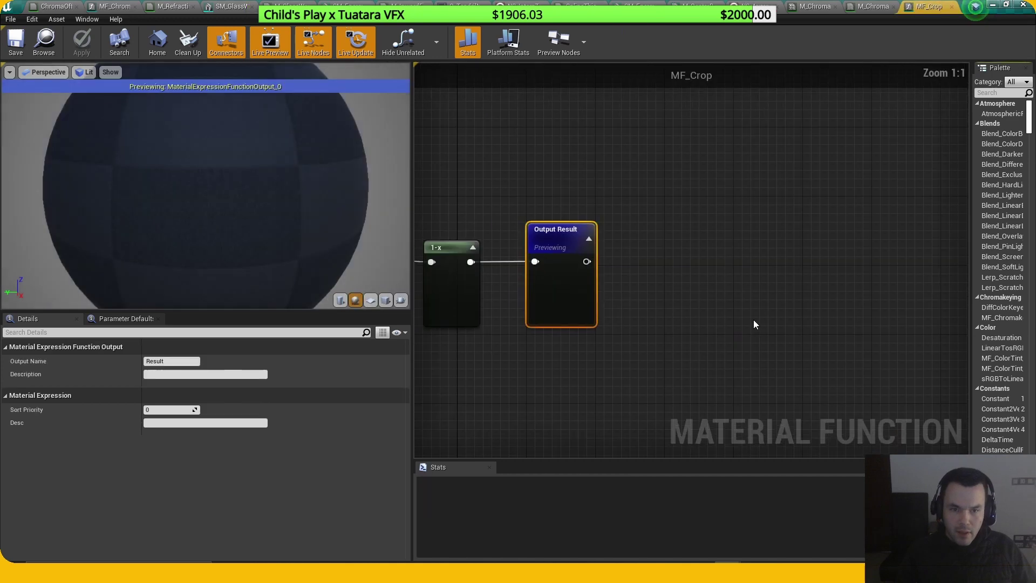
pyautogui.scroll(-8, 696, 345)
pyautogui.scroll(4, 669, 334)
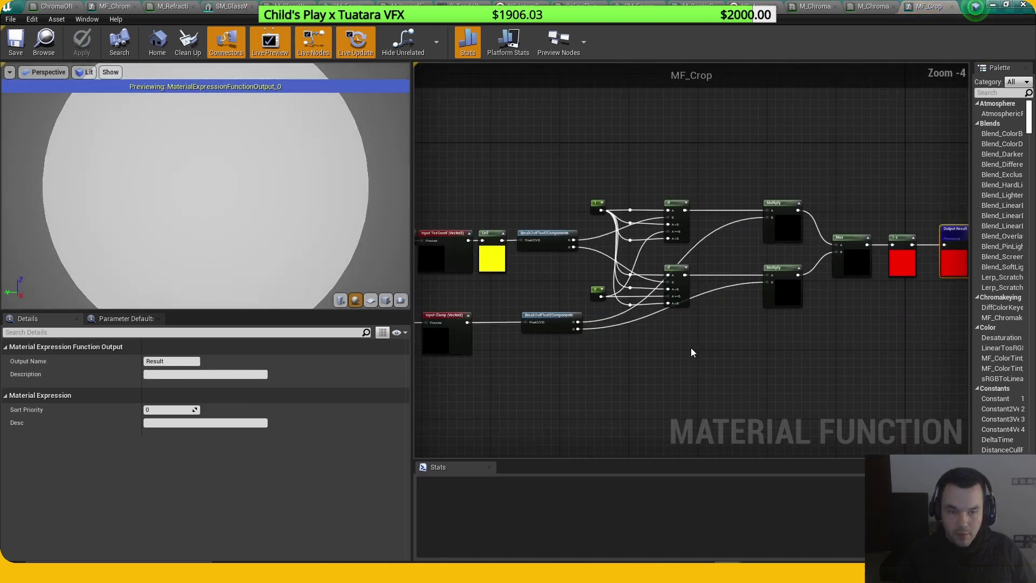
pyautogui.moveTo(690, 347); pyautogui.dragTo(758, 354, button='right')
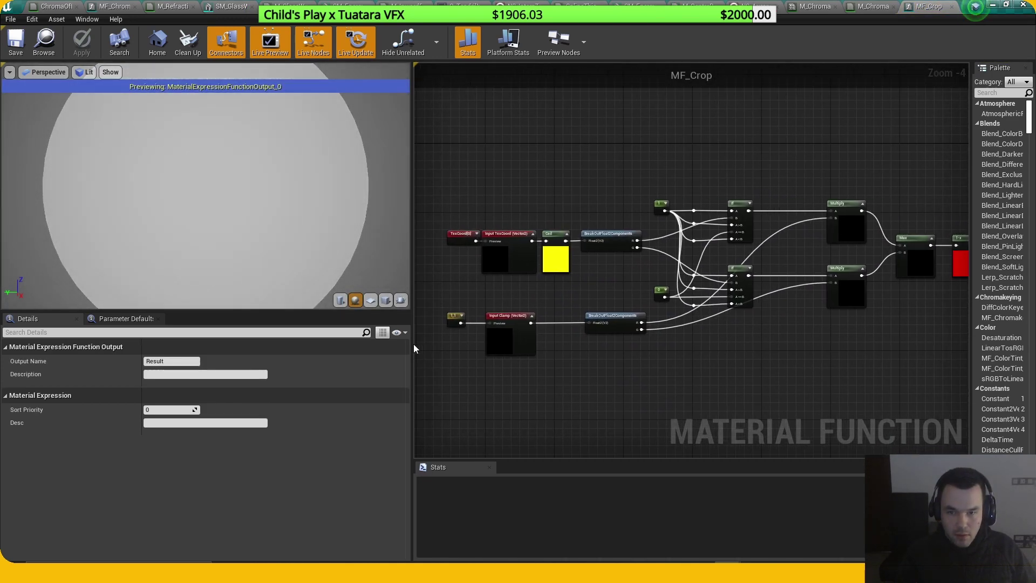
pyautogui.moveTo(416, 348); pyautogui.dragTo(324, 350)
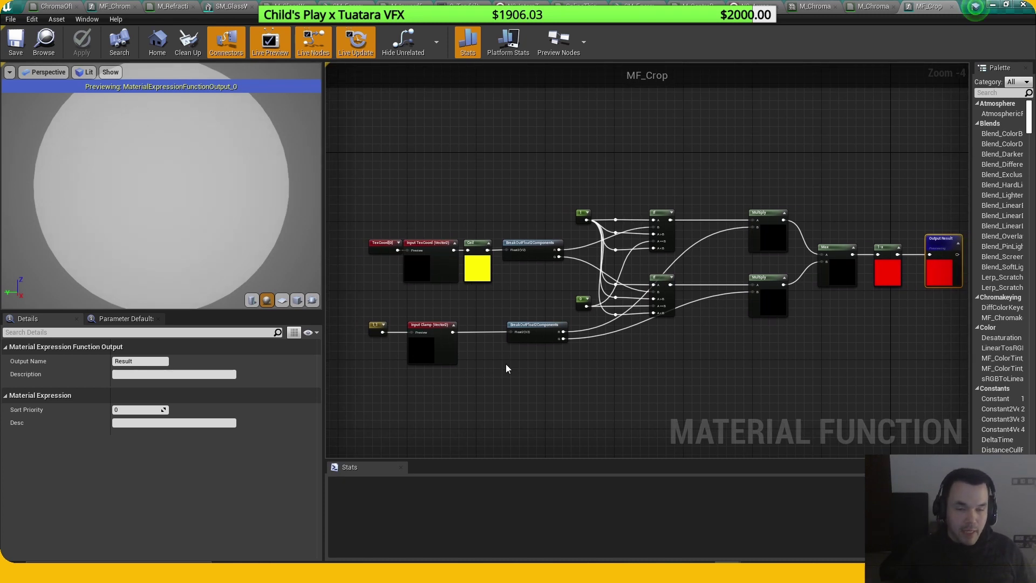
pyautogui.scroll(1, 556, 331)
# Step: Return to M_ChromaRadialEnergy and examine how MF_Crop and CurveOffset are multiplied together
pyautogui.click(872, 7)
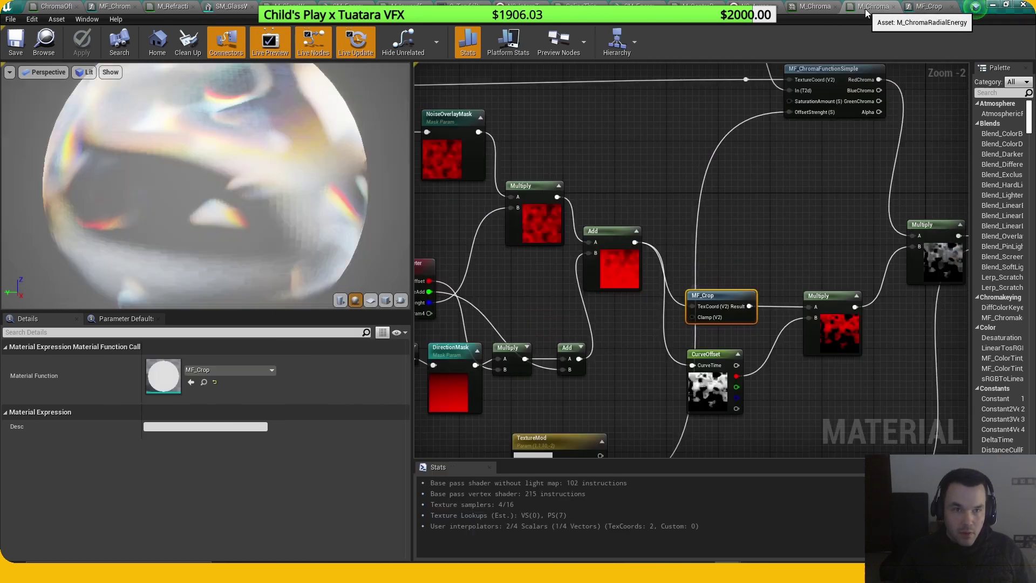
pyautogui.scroll(-1, 788, 233)
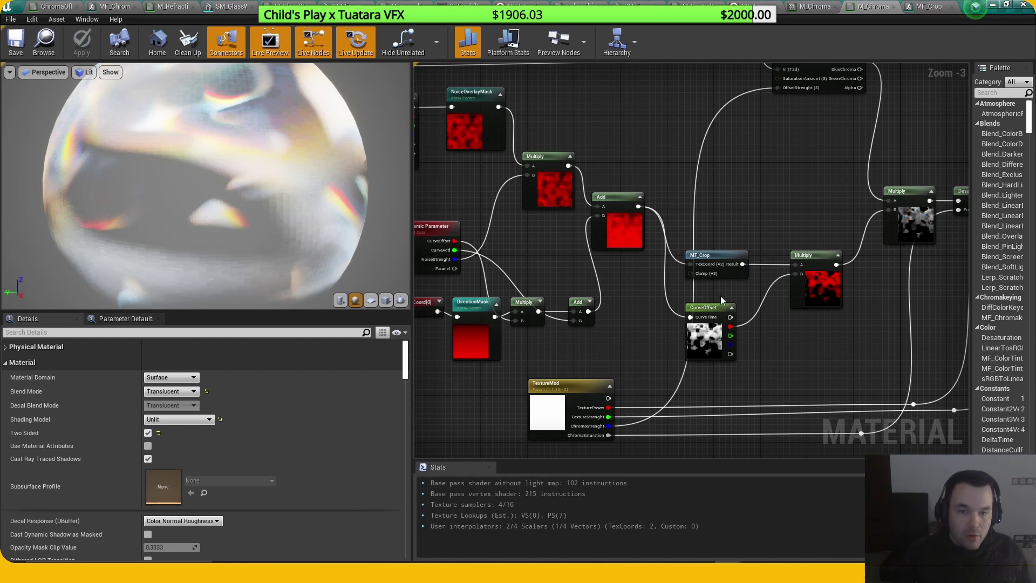
pyautogui.scroll(2, 747, 301)
pyautogui.scroll(-2, 744, 280)
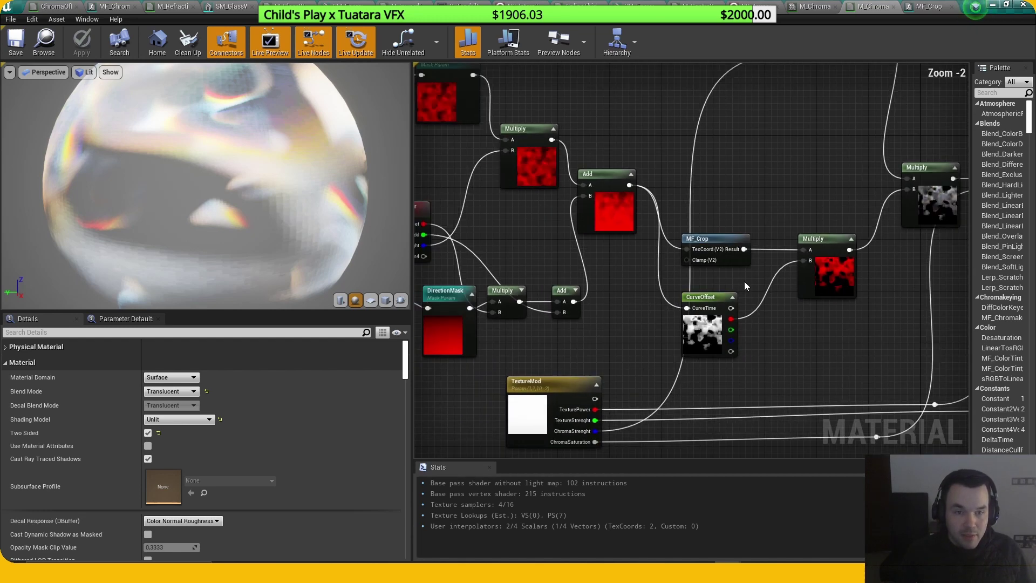
pyautogui.scroll(1, 678, 313)
pyautogui.scroll(-1, 677, 309)
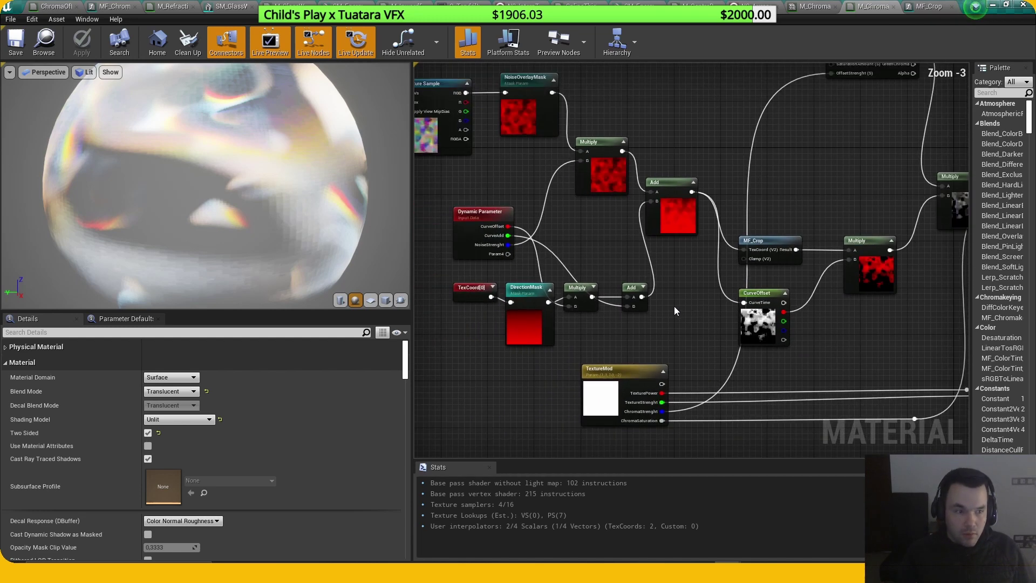
# Step: Inspect the Dynamic Parameter nodes, including the tiling and offset outputs that drive the noise texture's coordinates
pyautogui.moveTo(675, 306); pyautogui.dragTo(778, 322, button='right')
pyautogui.moveTo(536, 265); pyautogui.dragTo(674, 358, button='right')
pyautogui.scroll(-1, 582, 304)
pyautogui.moveTo(582, 304); pyautogui.dragTo(657, 246, button='right')
pyautogui.scroll(1, 545, 259)
pyautogui.click(545, 251)
pyautogui.scroll(2, 600, 199)
# Step: Try a UTiling of 0,5 on the TexCoord node that feeds the noise texture coordinates
pyautogui.click(607, 176)
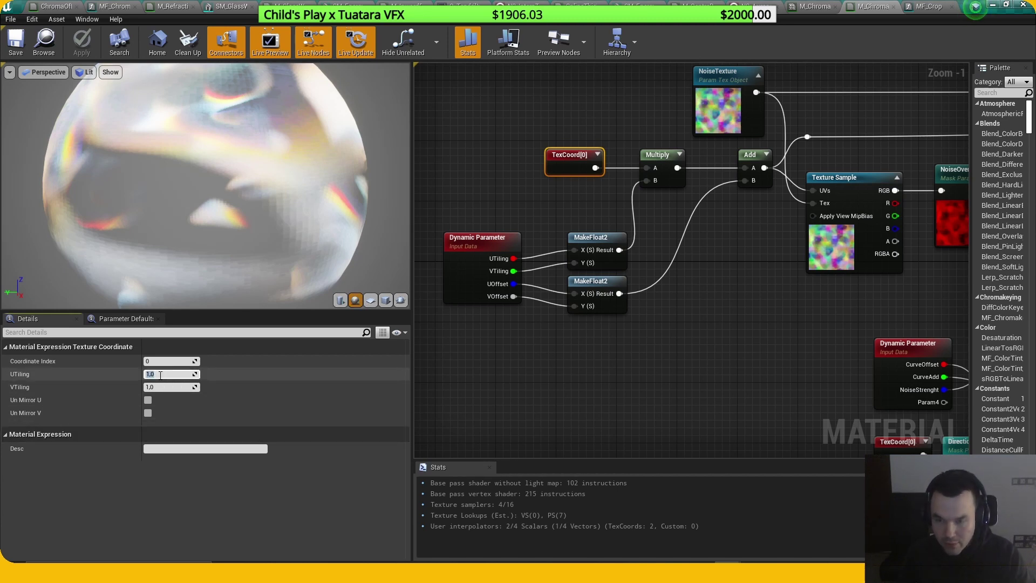
pyautogui.press('Return')
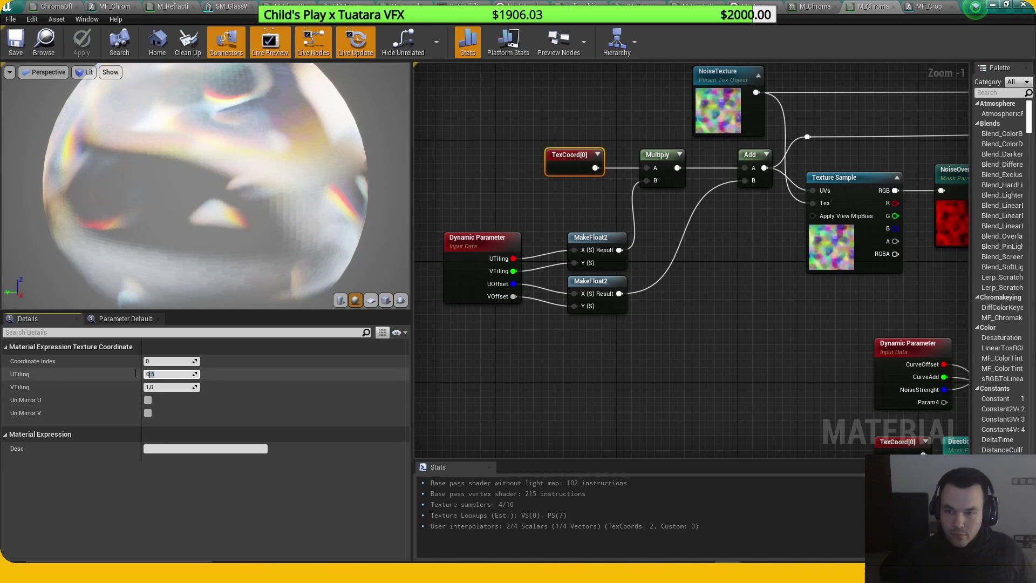
pyautogui.click(733, 349)
# Step: Examine the Add node that combines the masked noise with the direction gradient before MF_Crop and CurveOffset
pyautogui.scroll(-4, 572, 304)
pyautogui.scroll(3, 623, 344)
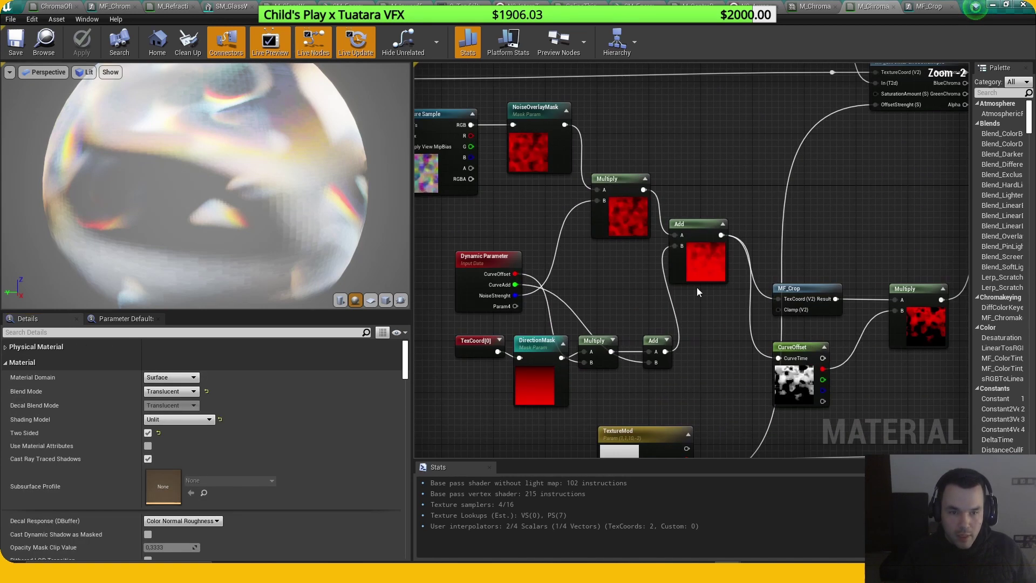
pyautogui.scroll(2, 634, 332)
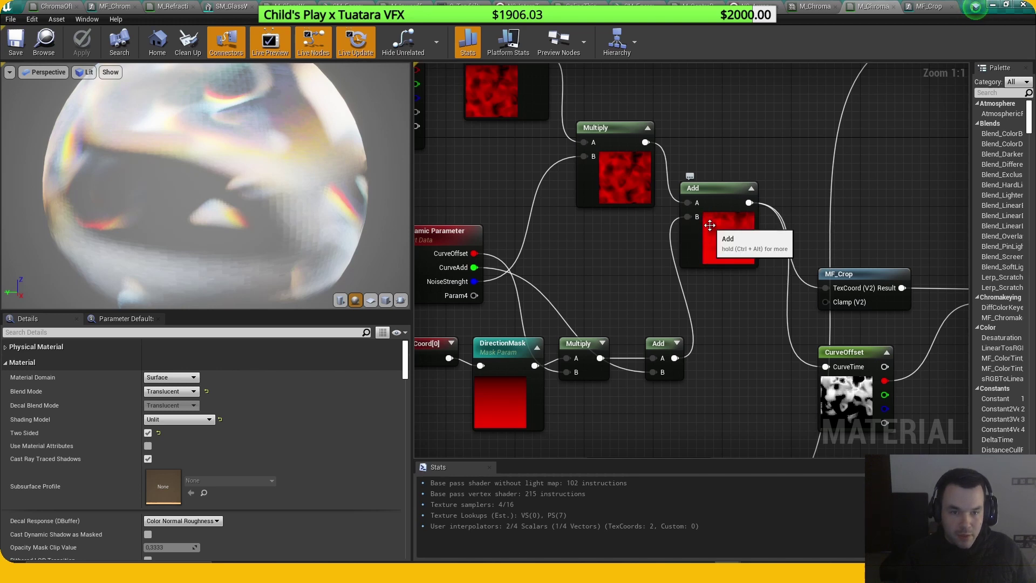
pyautogui.scroll(-1, 750, 301)
pyautogui.scroll(-1, 749, 301)
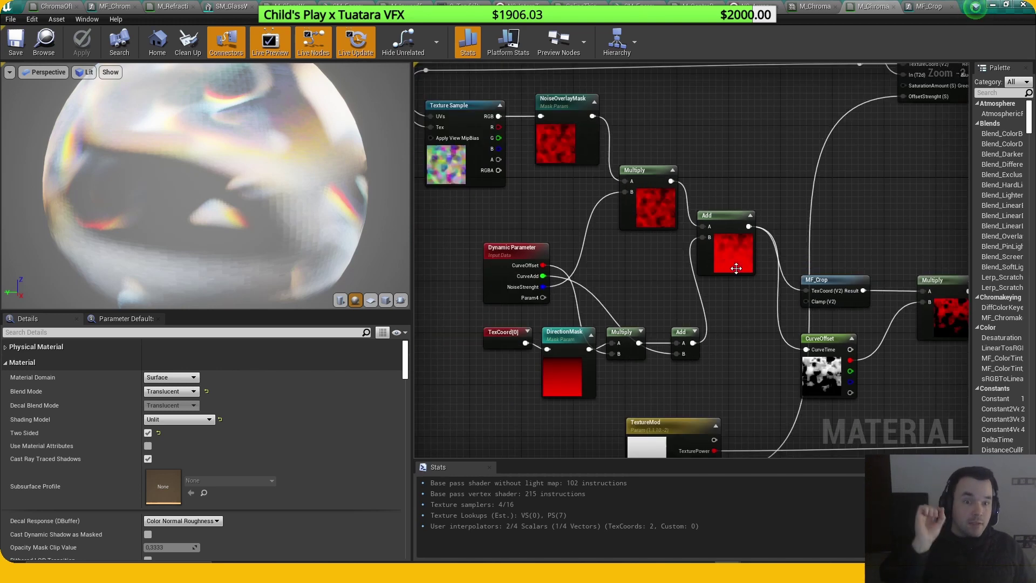
pyautogui.scroll(2, 781, 258)
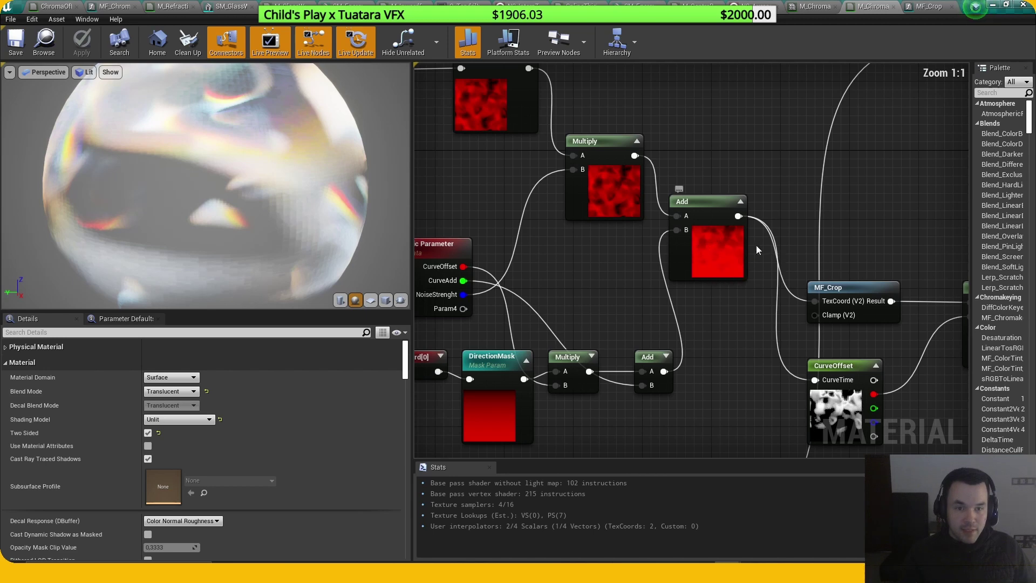
pyautogui.moveTo(732, 339); pyautogui.dragTo(665, 325, button='right')
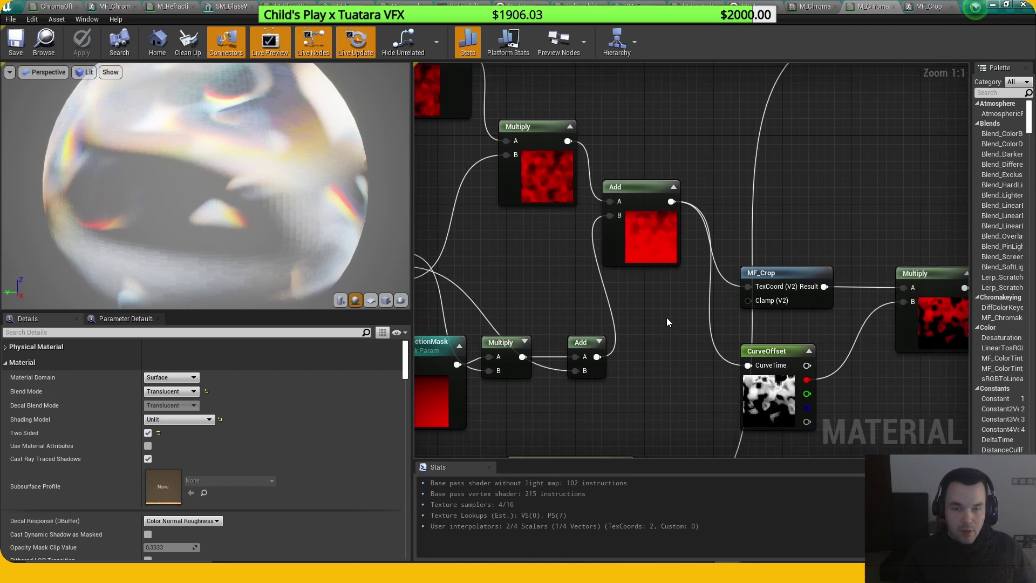
# Step: Add a DebugTimeSine node below the noise Texture Sample, next to the Dynamic Parameter node
pyautogui.scroll(-2, 667, 323)
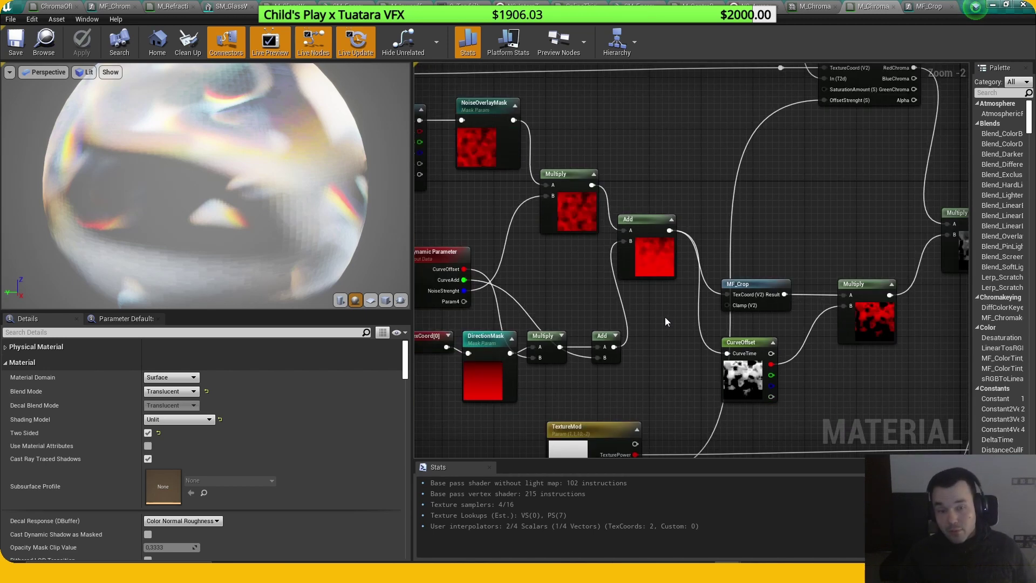
pyautogui.scroll(1, 667, 322)
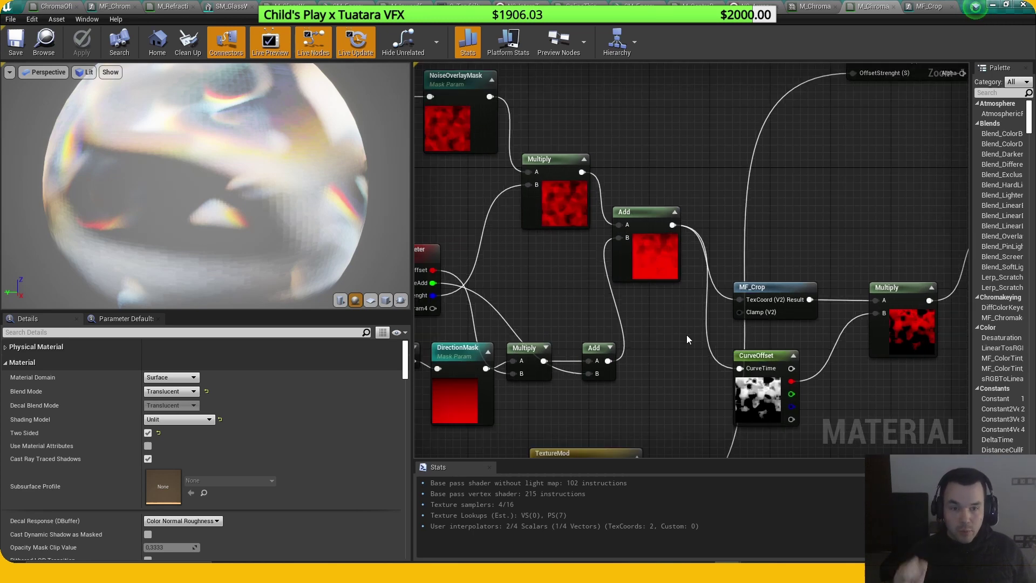
pyautogui.moveTo(687, 336); pyautogui.dragTo(728, 325, button='right')
pyautogui.scroll(-4, 345, 284)
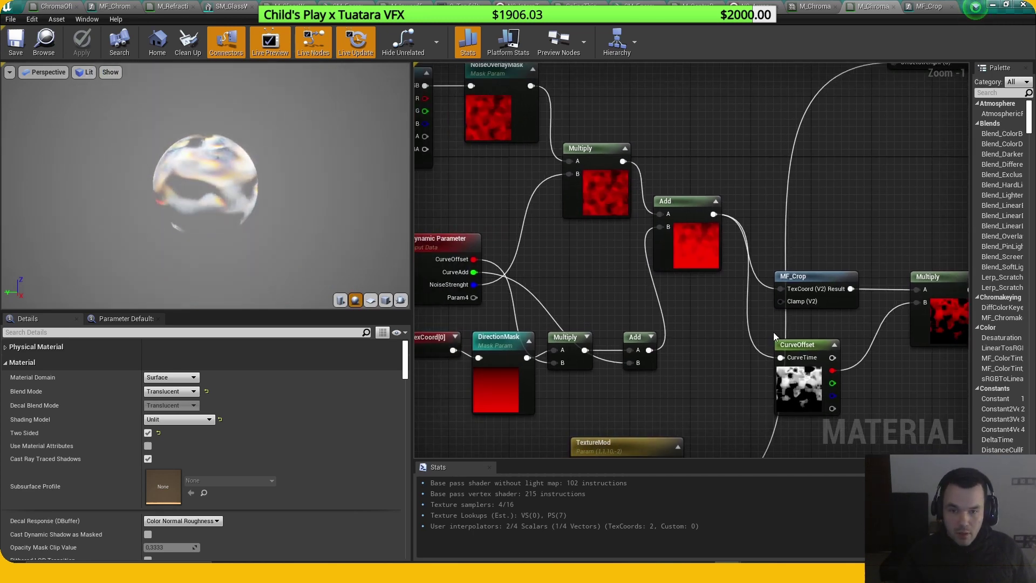
pyautogui.scroll(-3, 642, 336)
pyautogui.scroll(2, 625, 322)
pyautogui.moveTo(625, 322); pyautogui.dragTo(745, 306, button='right')
pyautogui.rightClick(551, 269)
pyautogui.write('te')
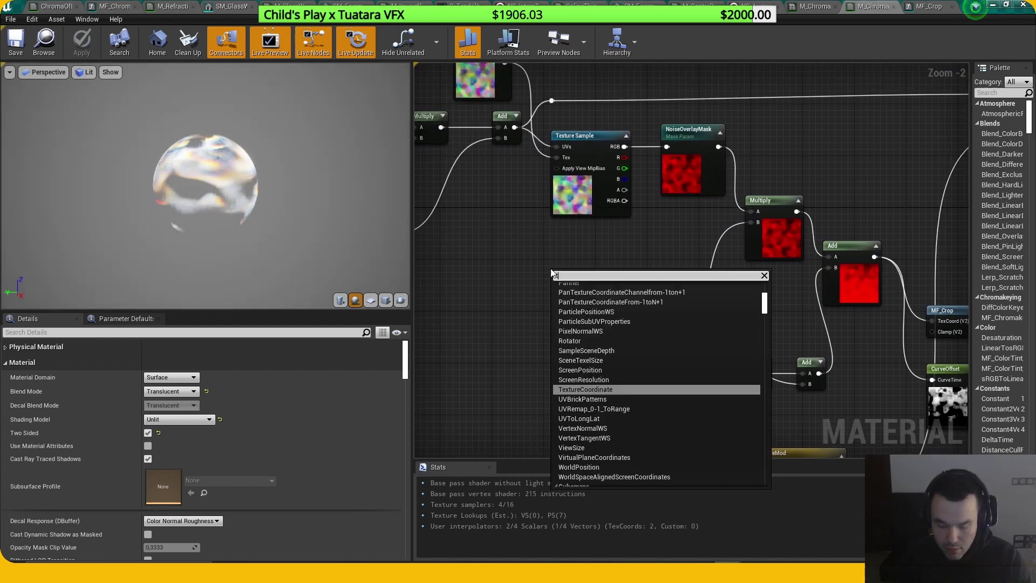
pyautogui.press('BackSpace')
pyautogui.write('debug')
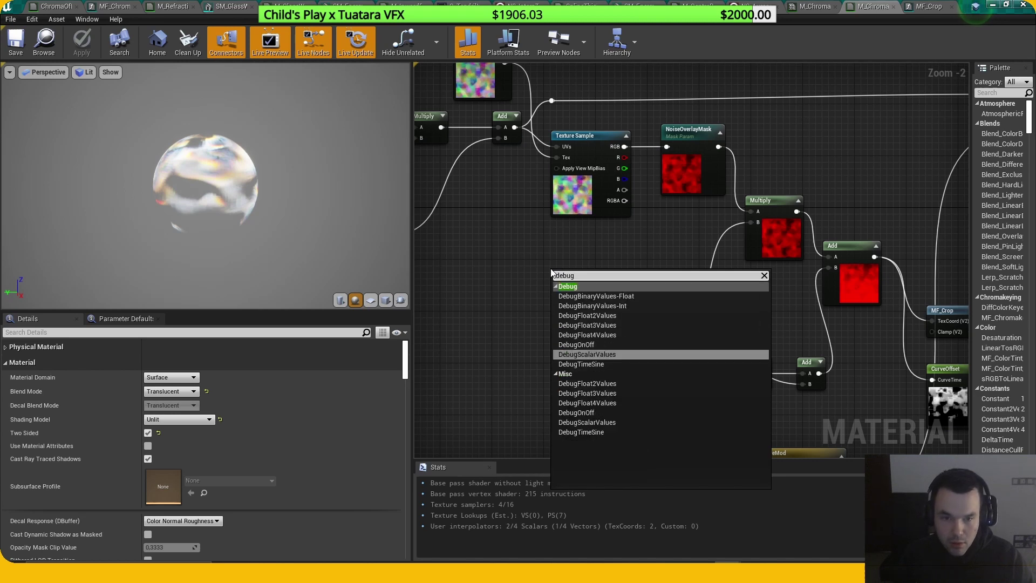
pyautogui.press('Down')
pyautogui.press('Return')
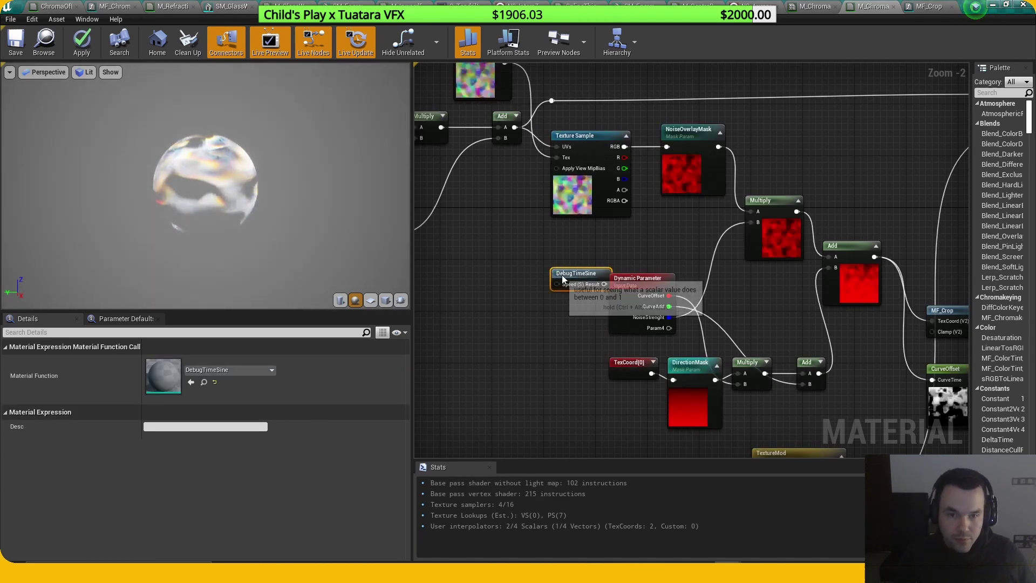
# Step: Feed DebugTimeSine into the B input of the noise Multiply node and preview the material on a plane
pyautogui.moveTo(585, 263); pyautogui.dragTo(752, 222)
pyautogui.click(372, 301)
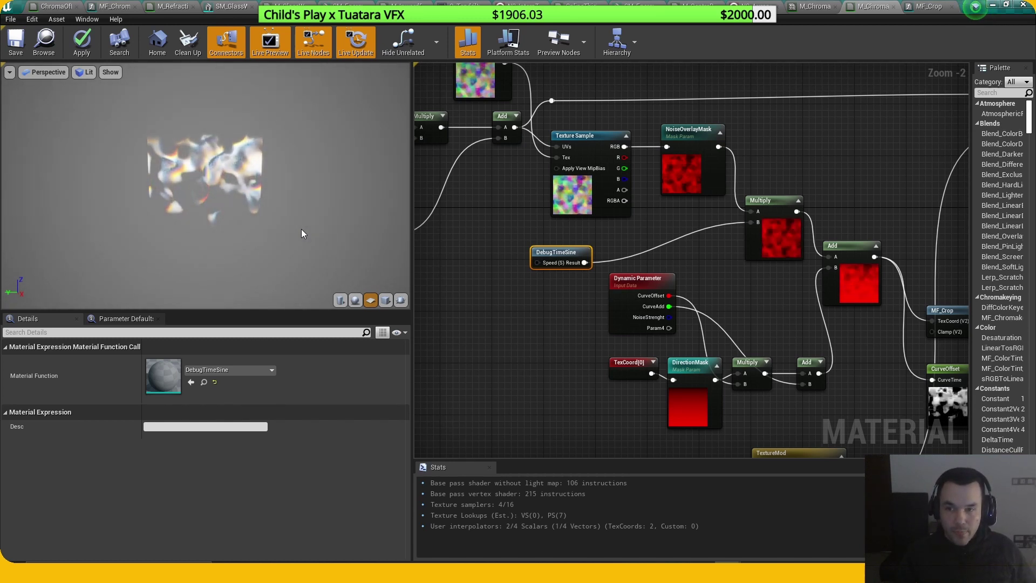
pyautogui.moveTo(785, 284); pyautogui.dragTo(759, 284, button='right')
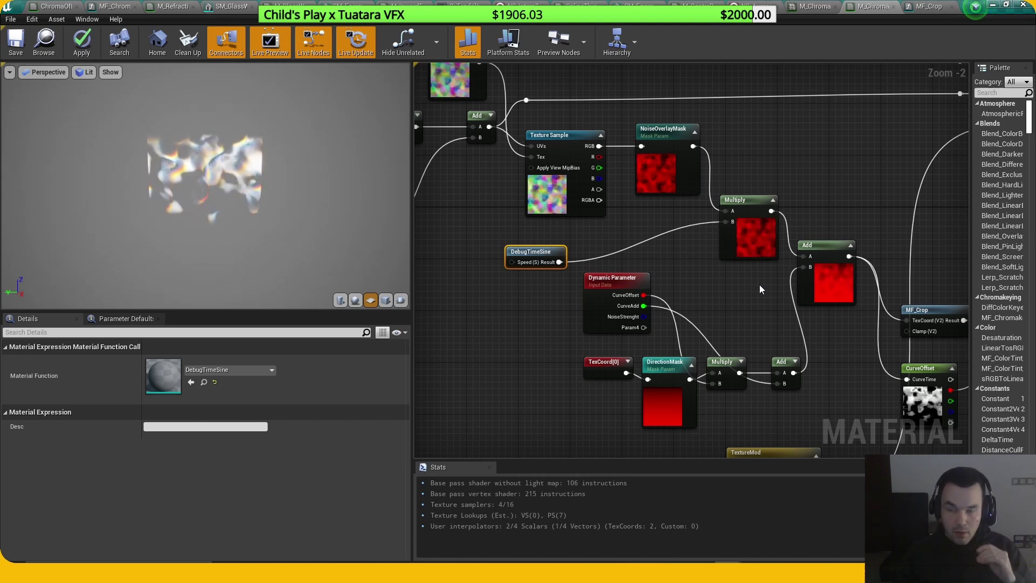
pyautogui.moveTo(714, 157); pyautogui.dragTo(696, 168, button='right')
# Step: Bypass the noise Multiply by wiring NoiseOverlayMask's output straight into the Add node's A input
pyautogui.click(647, 193)
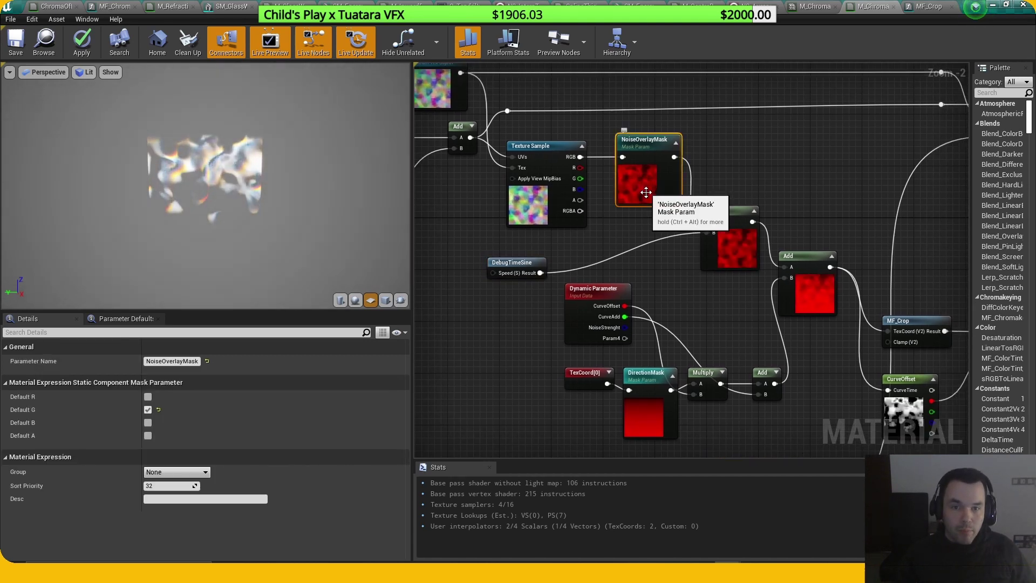
pyautogui.scroll(2, 647, 193)
pyautogui.click(650, 242)
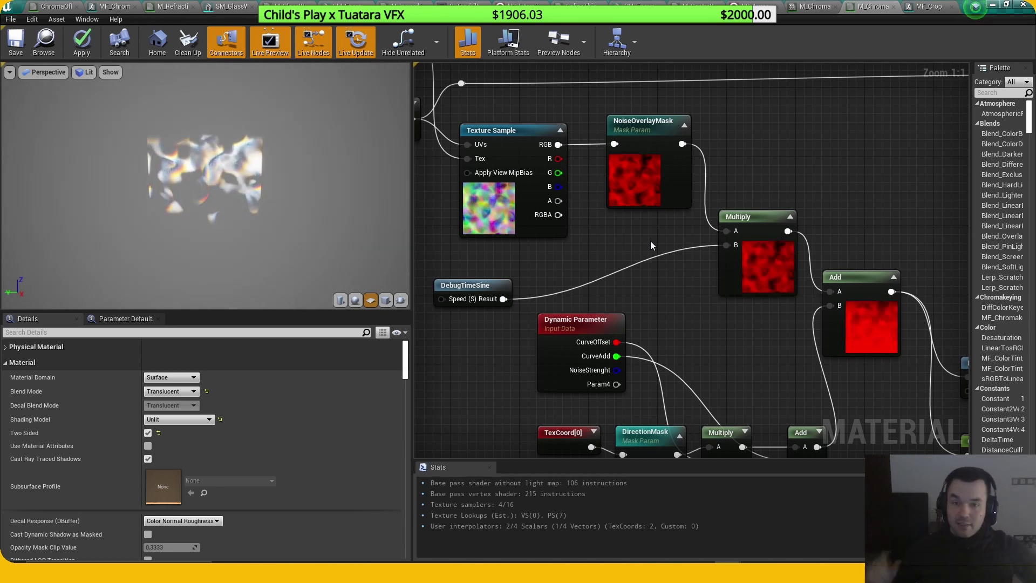
pyautogui.moveTo(682, 144); pyautogui.dragTo(831, 292)
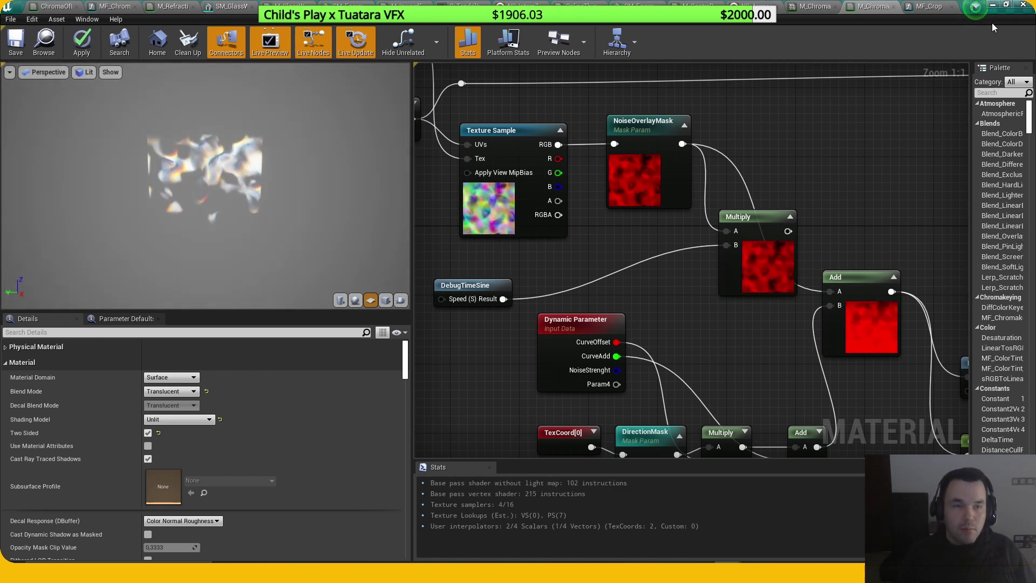
# Step: Reopen NS_AuroraBuildUp from the level editor and frame its RefractionTris emitter
pyautogui.click(993, 5)
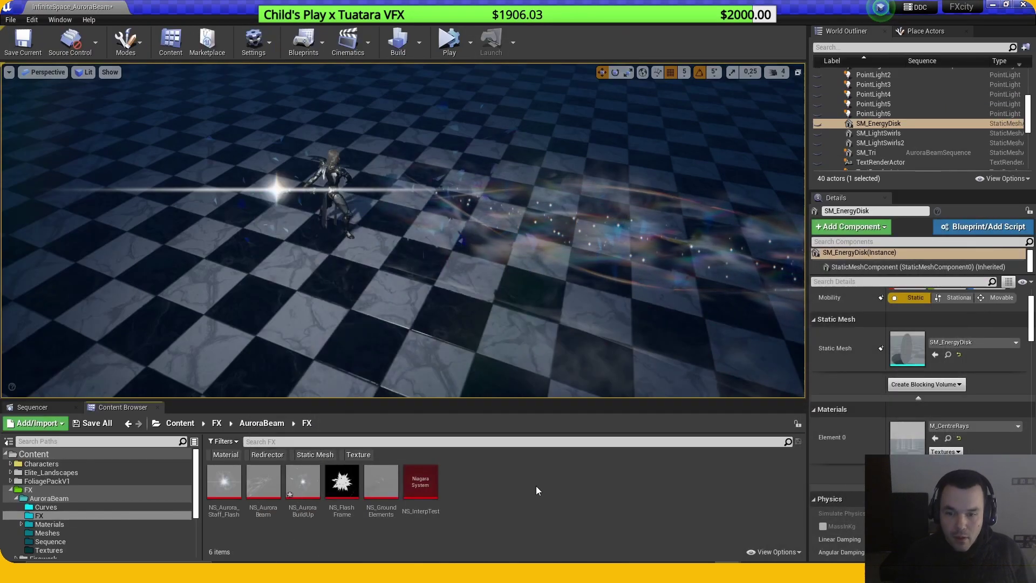
pyautogui.doubleClick(303, 480)
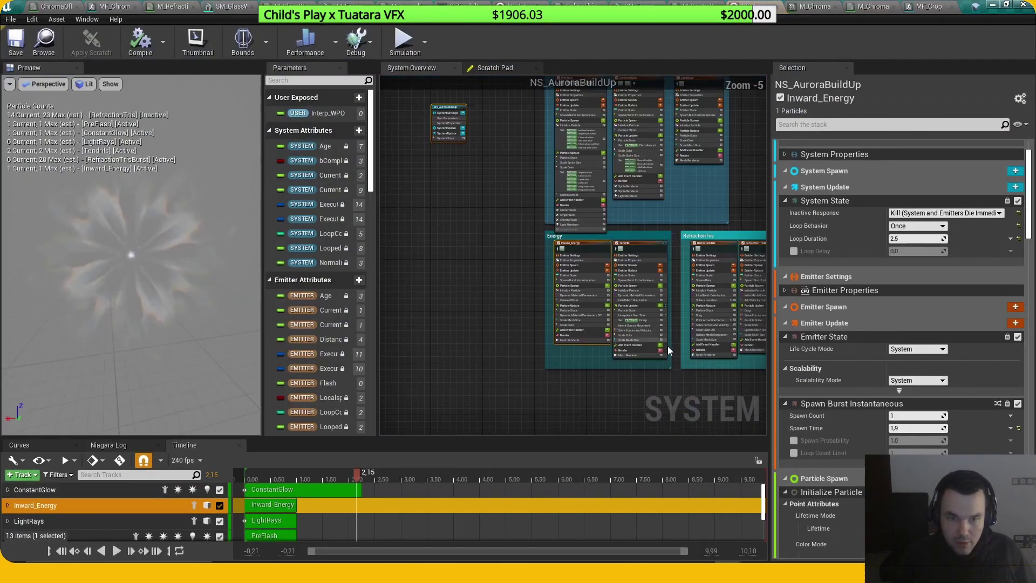
pyautogui.click(702, 349)
pyautogui.press('f')
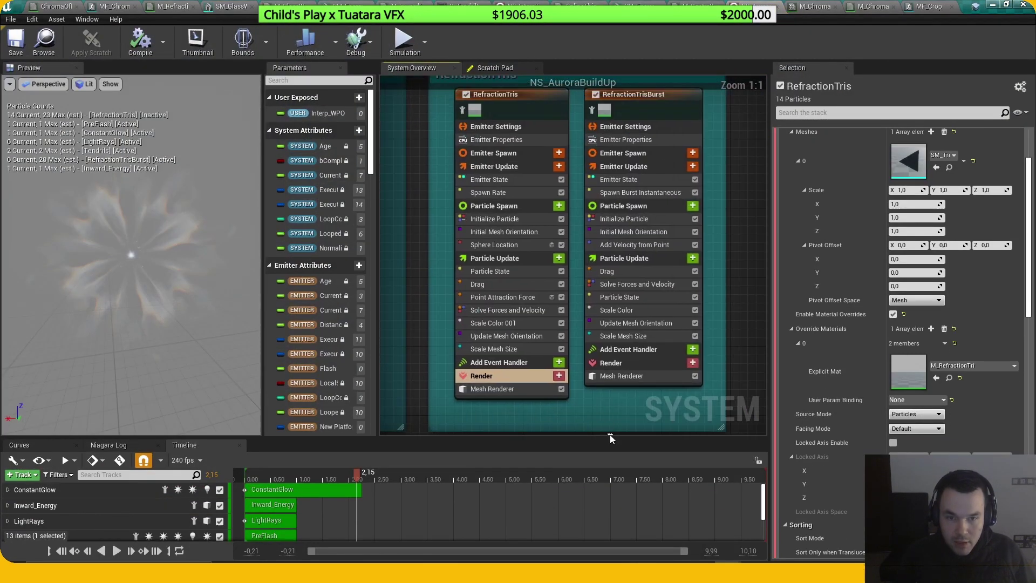
# Step: Scrub the build-up from 0,70 to 2,52 and inspect RefractionTris's Point Attraction Force settings
pyautogui.click(282, 477)
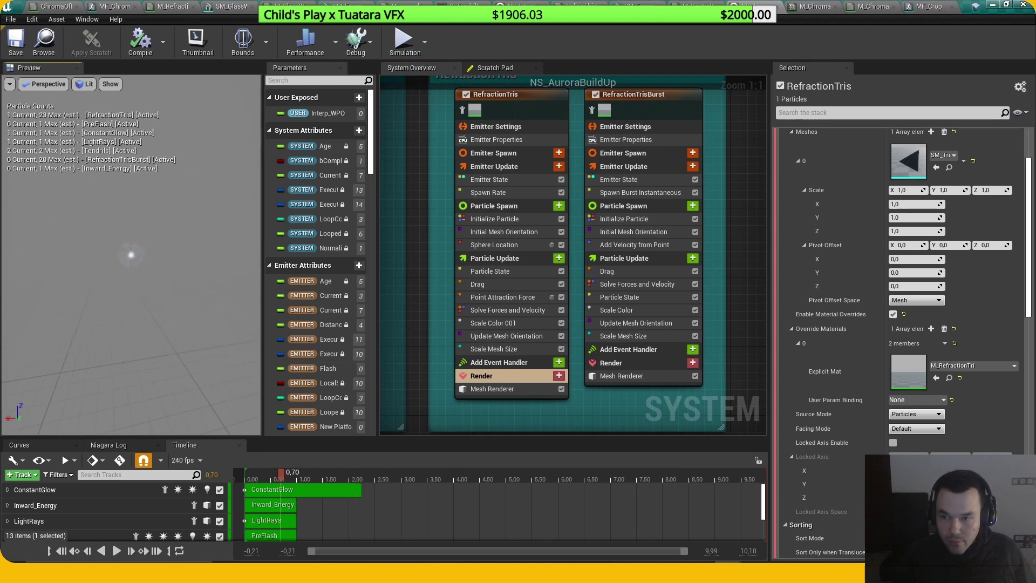
pyautogui.moveTo(280, 475); pyautogui.dragTo(322, 468)
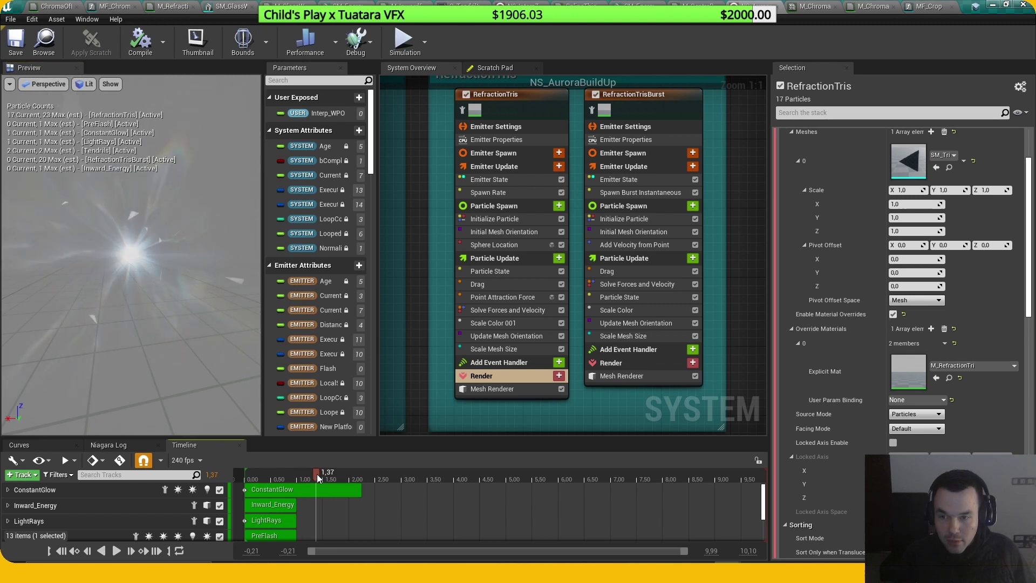
pyautogui.moveTo(617, 411); pyautogui.dragTo(648, 423, button='right')
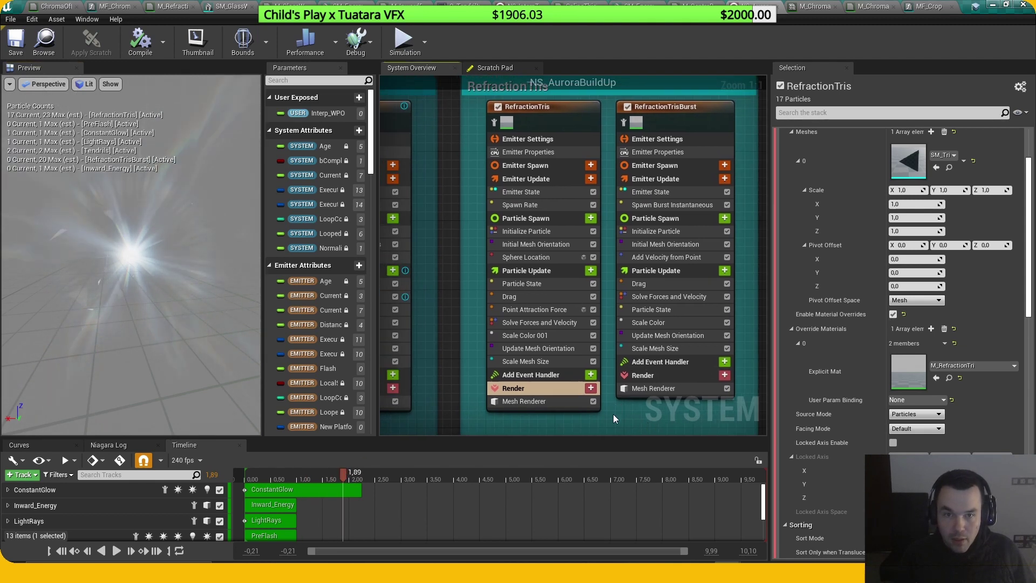
pyautogui.click(545, 310)
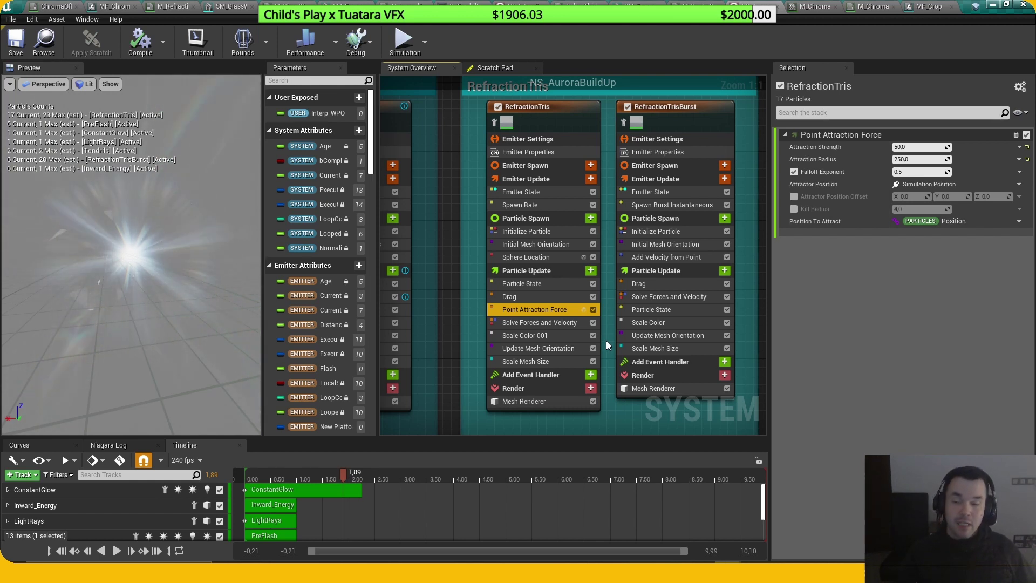
pyautogui.moveTo(701, 430); pyautogui.dragTo(641, 435, button='right')
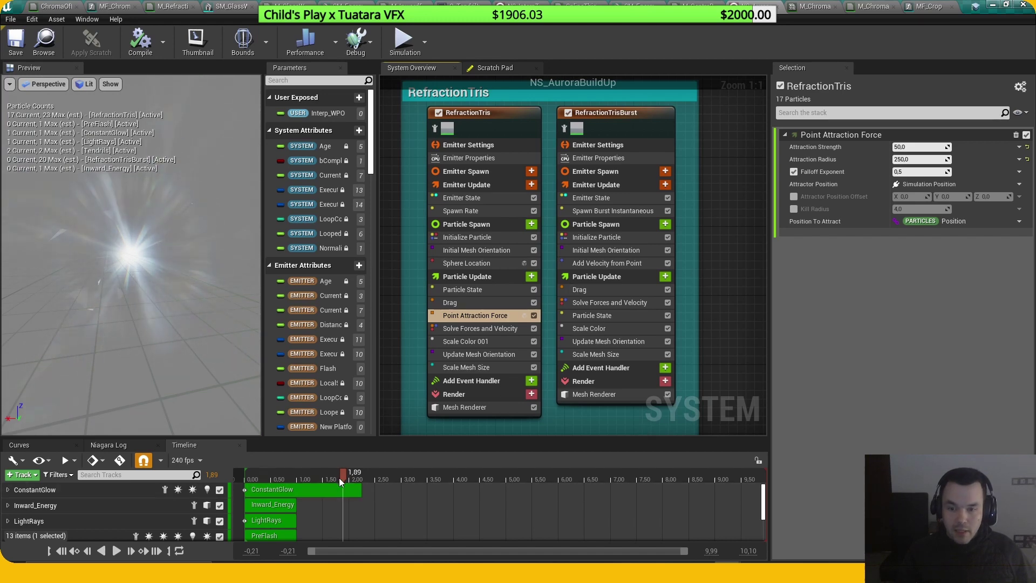
pyautogui.moveTo(340, 482); pyautogui.dragTo(379, 475)
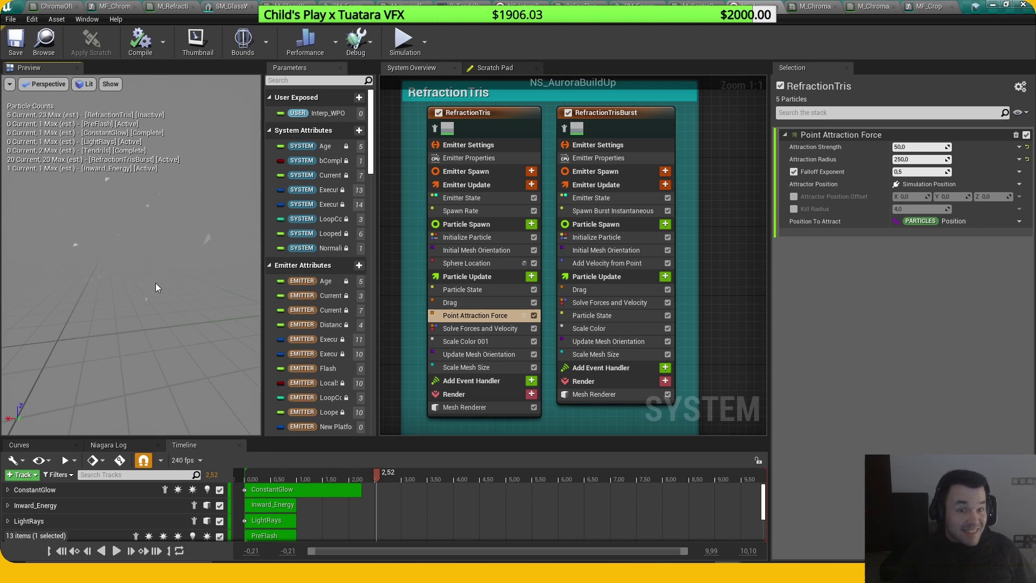
# Step: Close the asset editor window and discard all unapplied material changes, including those to ChromaOffset_M
pyautogui.click(1022, 5)
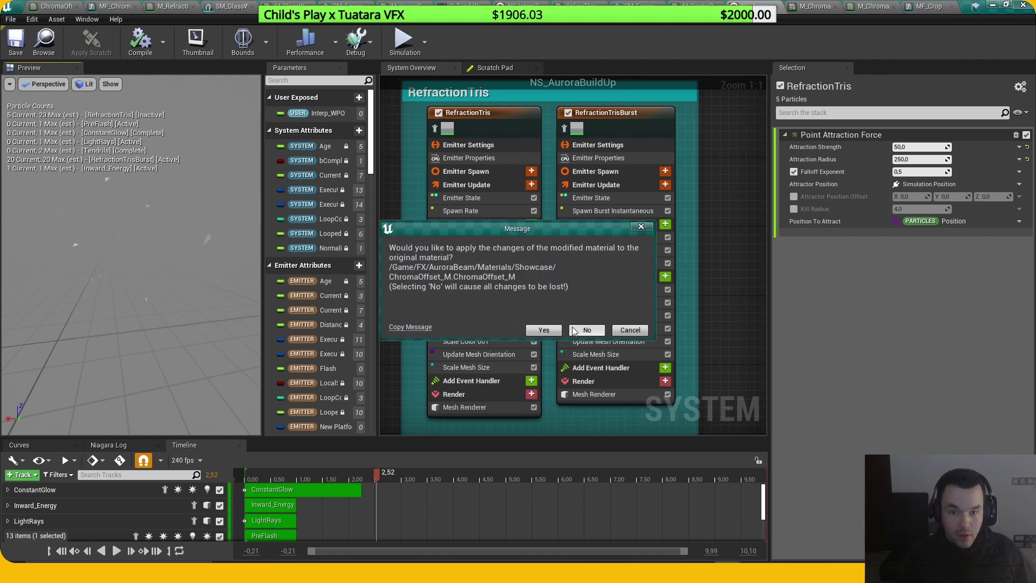
pyautogui.click(587, 325)
pyautogui.click(587, 326)
pyautogui.click(586, 327)
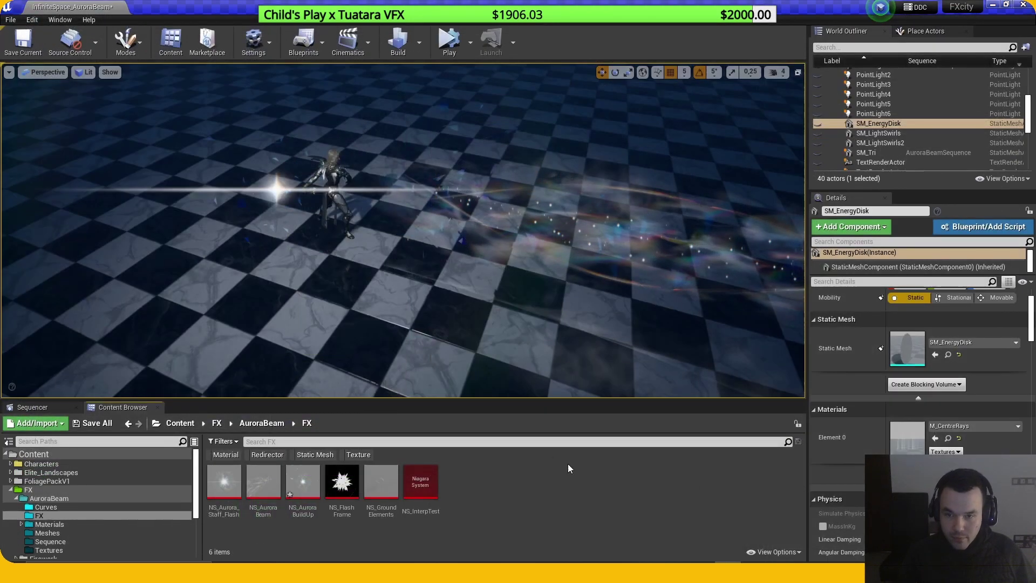
# Step: Scrub AuroraBeamSequence to 00:00:04:20 to view the beam, and return to the AuroraBeam FX assets
pyautogui.click(51, 408)
pyautogui.moveTo(446, 436); pyautogui.dragTo(550, 439)
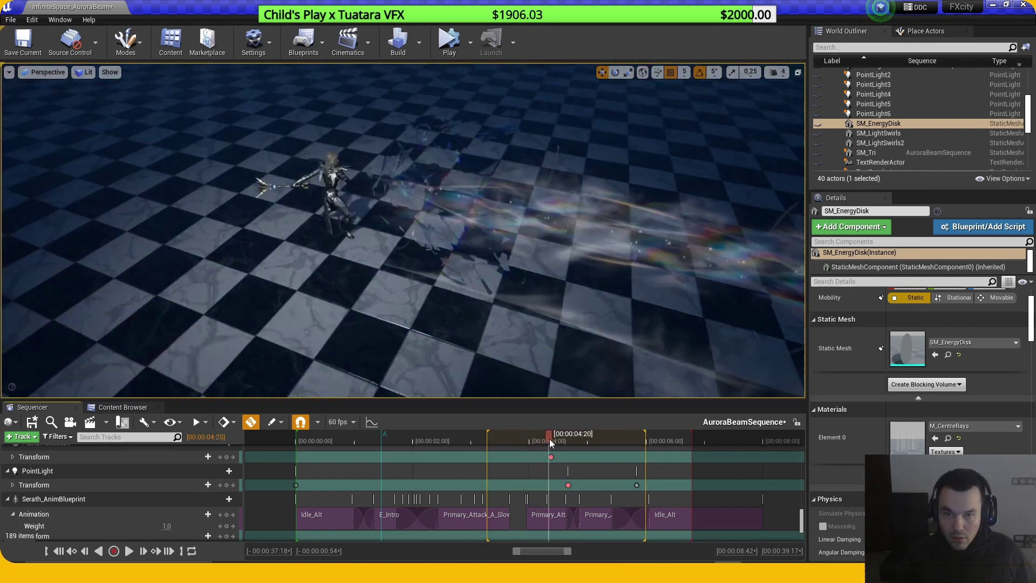
pyautogui.click(123, 407)
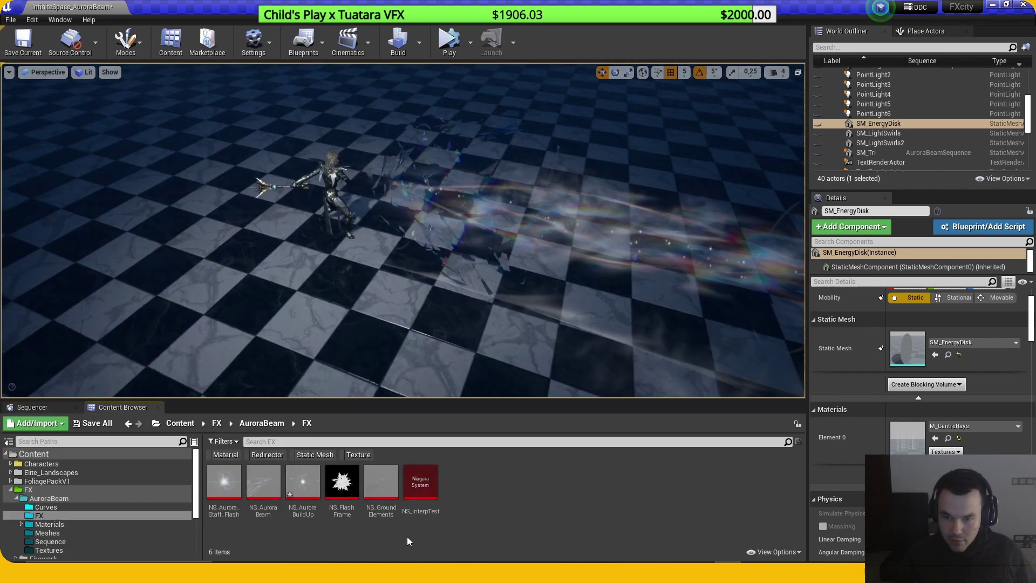
# Step: Open NS_AuroraBeam and bring its PreFlash and MainBeam emitters into readable view
pyautogui.doubleClick(274, 517)
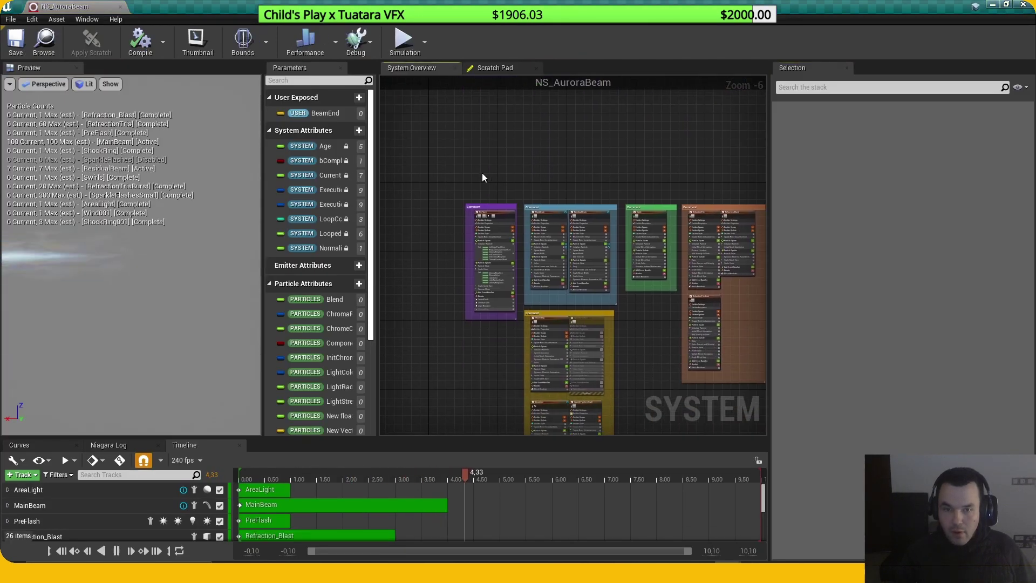
pyautogui.scroll(4, 451, 208)
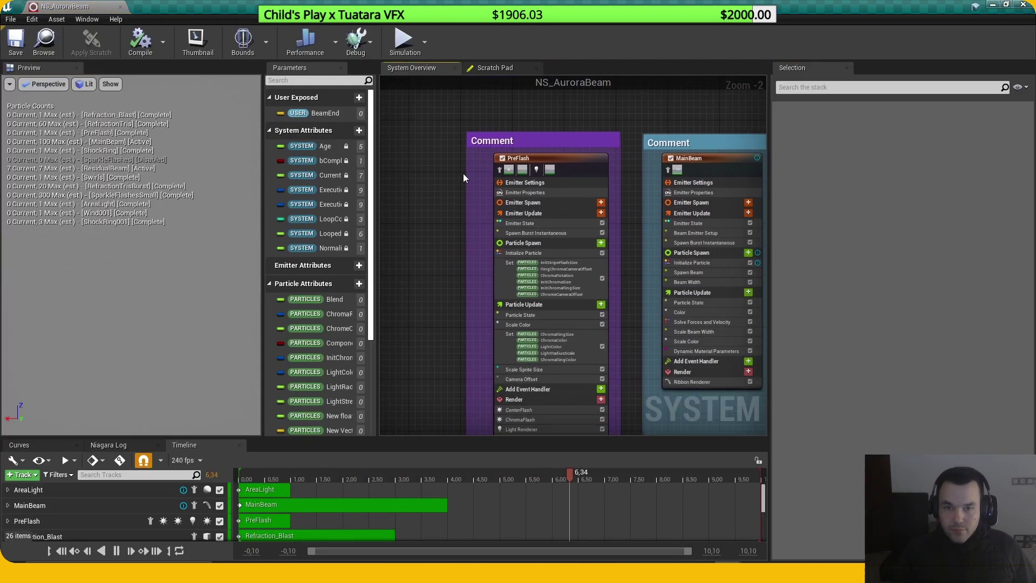
pyautogui.scroll(1, 424, 225)
pyautogui.scroll(-1, 421, 242)
pyautogui.moveTo(418, 192)
pyautogui.mouseDown(button='right')
pyautogui.moveTo(423, 164)
pyautogui.moveTo(414, 194)
pyautogui.mouseUp(button='right')
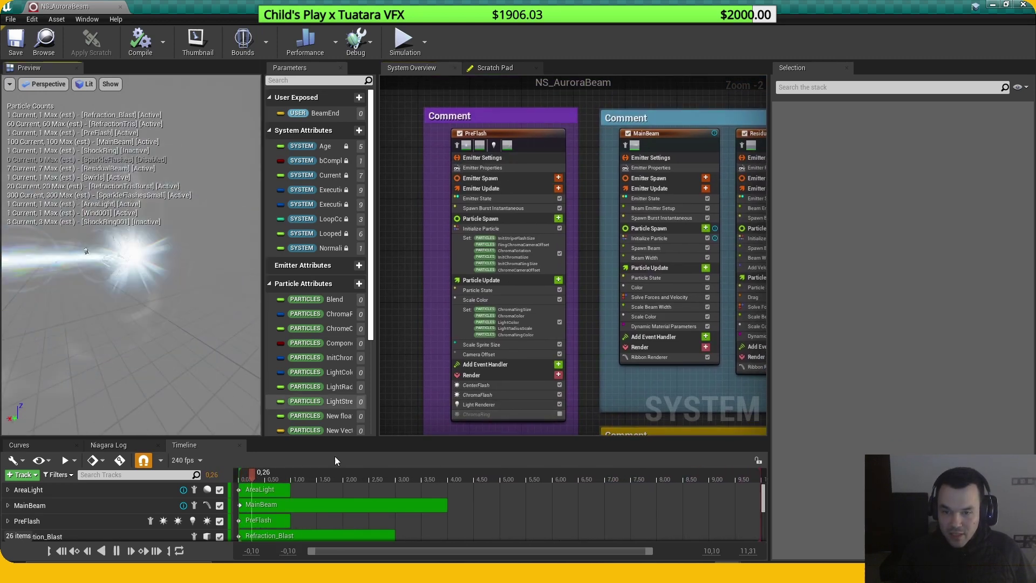
# Step: Scrub the NS_AuroraBeam simulation to 0,17 and examine the flash and beam from another angle
pyautogui.moveTo(278, 480); pyautogui.dragTo(254, 477)
pyautogui.moveTo(164, 309); pyautogui.dragTo(237, 324)
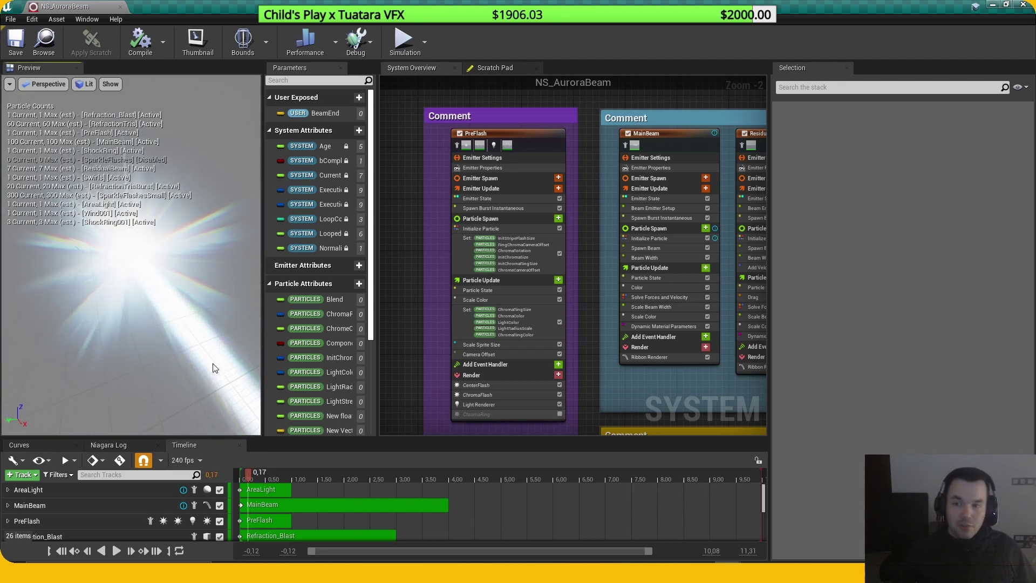
pyautogui.moveTo(215, 368); pyautogui.dragTo(172, 319, button='right')
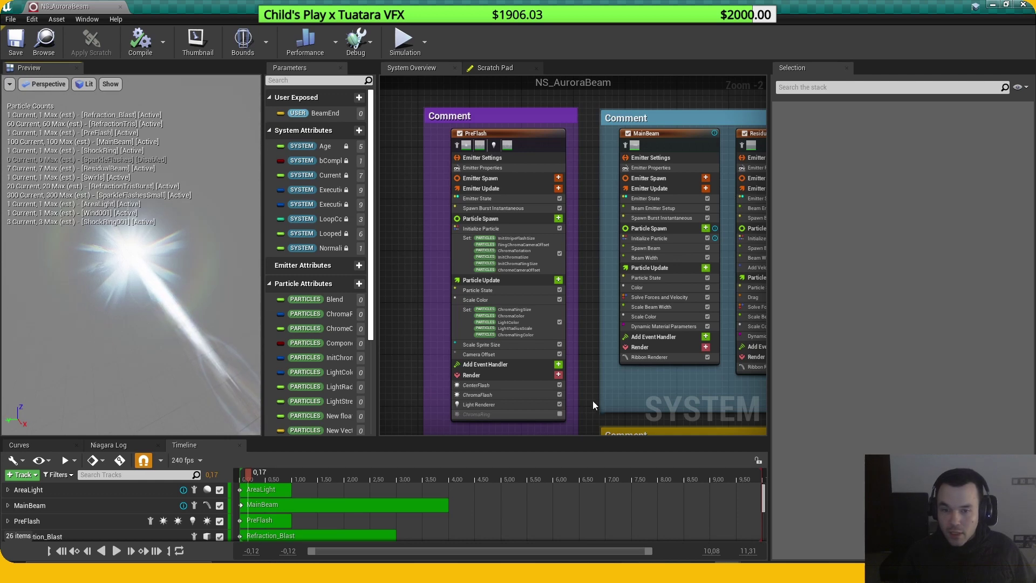
# Step: Show PreFlash's ChromaFlash sprite renderer settings and hide the particle counts in the preview
pyautogui.click(517, 397)
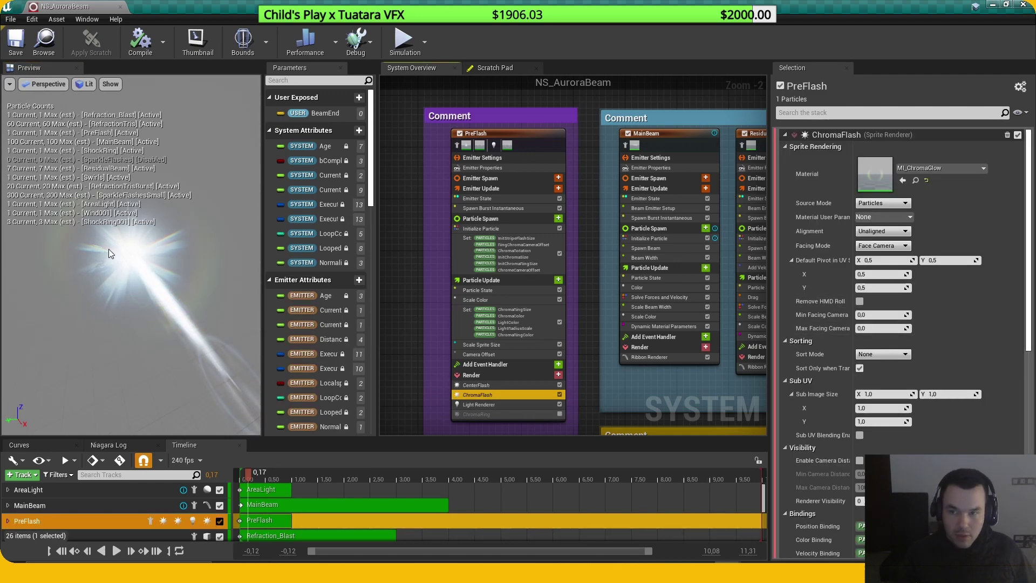
pyautogui.click(110, 84)
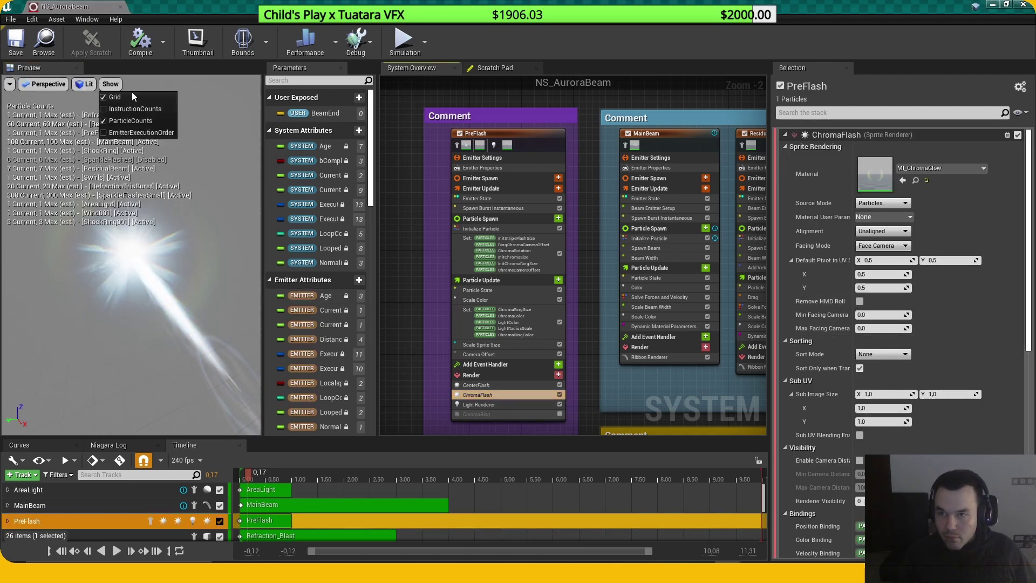
pyautogui.click(138, 121)
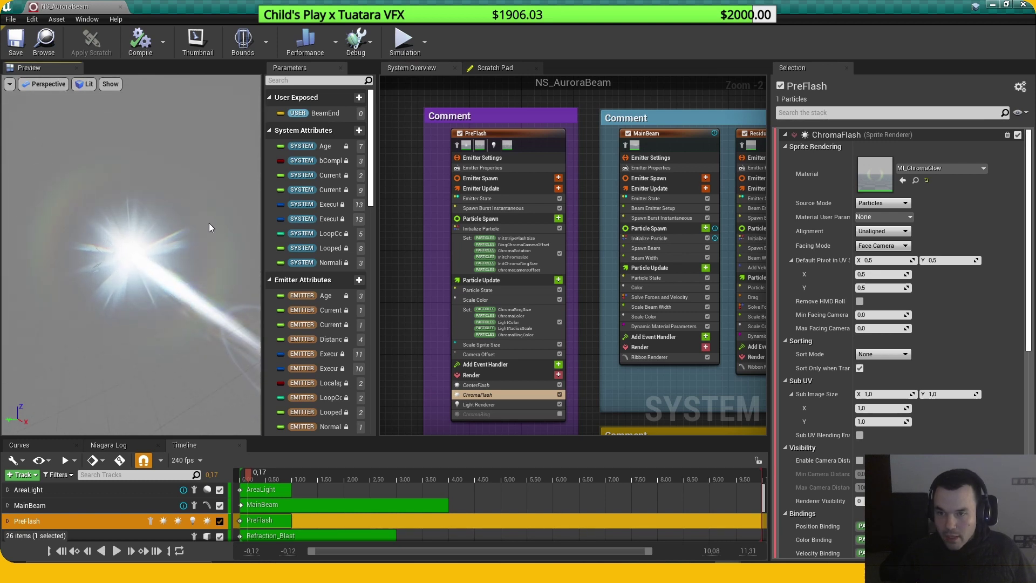
# Step: Scrub the simulation to 0,10 to examine the chroma flash, and move on to the MainBeam and ResidualBeam emitters
pyautogui.moveTo(416, 290)
pyautogui.mouseDown(button='right')
pyautogui.moveTo(437, 277)
pyautogui.moveTo(406, 306)
pyautogui.mouseUp(button='right')
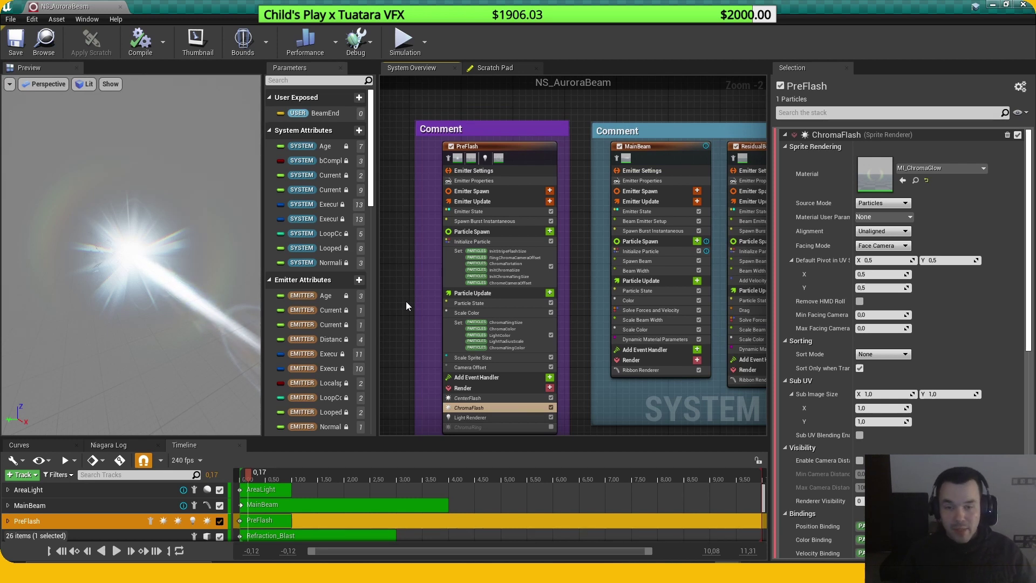
pyautogui.click(247, 478)
pyautogui.moveTo(246, 479); pyautogui.dragTo(247, 478)
pyautogui.moveTo(173, 302)
pyautogui.mouseDown(button='right')
pyautogui.moveTo(173, 286)
pyautogui.moveTo(173, 313)
pyautogui.mouseUp(button='right')
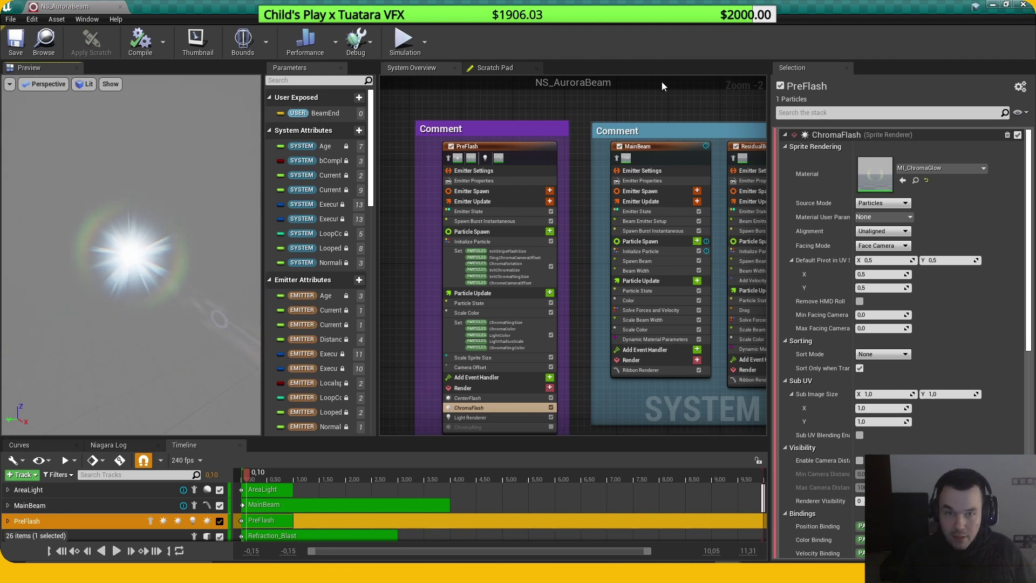
pyautogui.moveTo(659, 117); pyautogui.dragTo(577, 99, button='right')
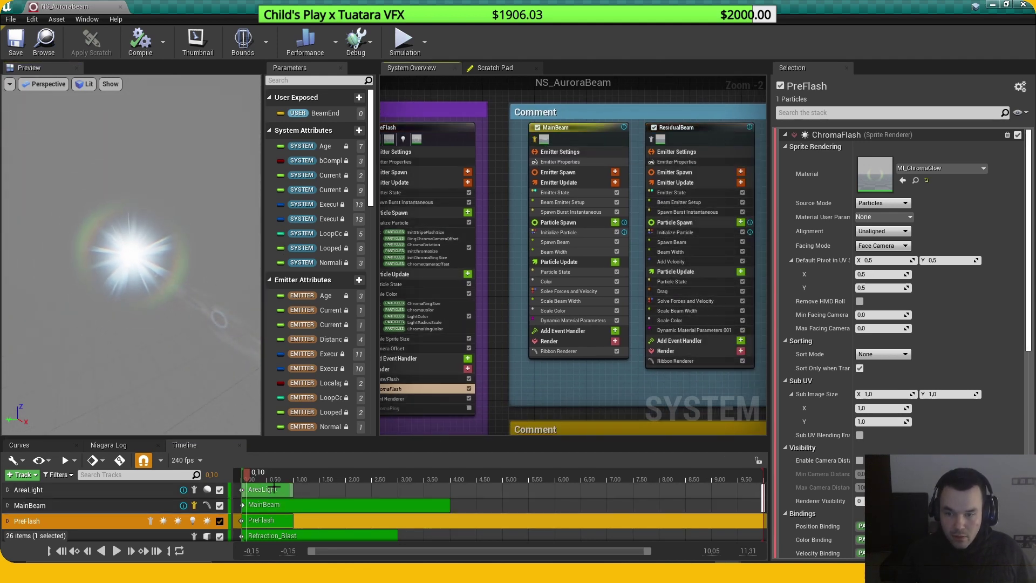
# Step: Widen the preview viewport and scrub the simulation to 0,27 to examine how the beam develops over time
pyautogui.click(247, 479)
pyautogui.moveTo(247, 479); pyautogui.dragTo(255, 479)
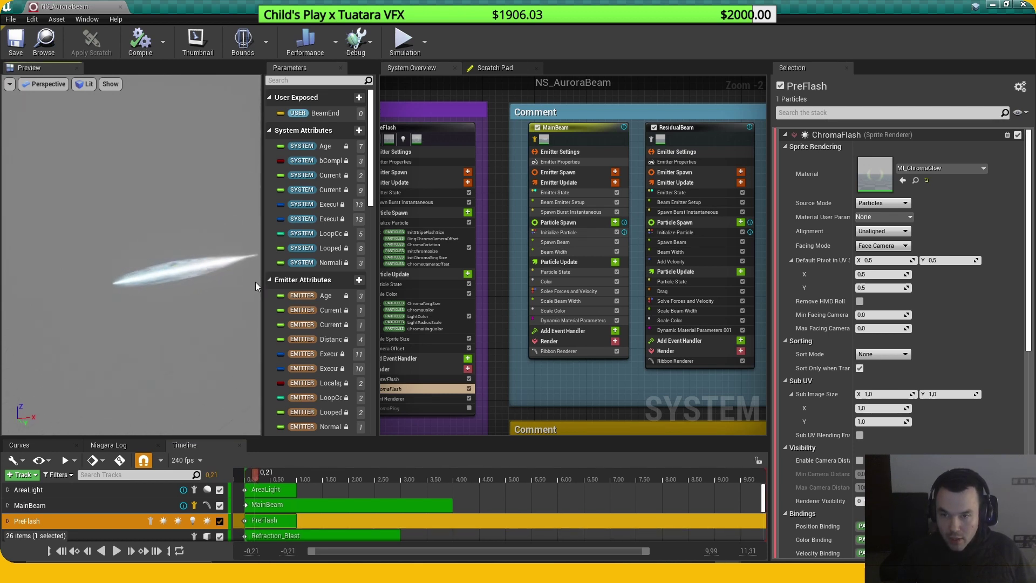
pyautogui.moveTo(264, 286); pyautogui.dragTo(318, 286)
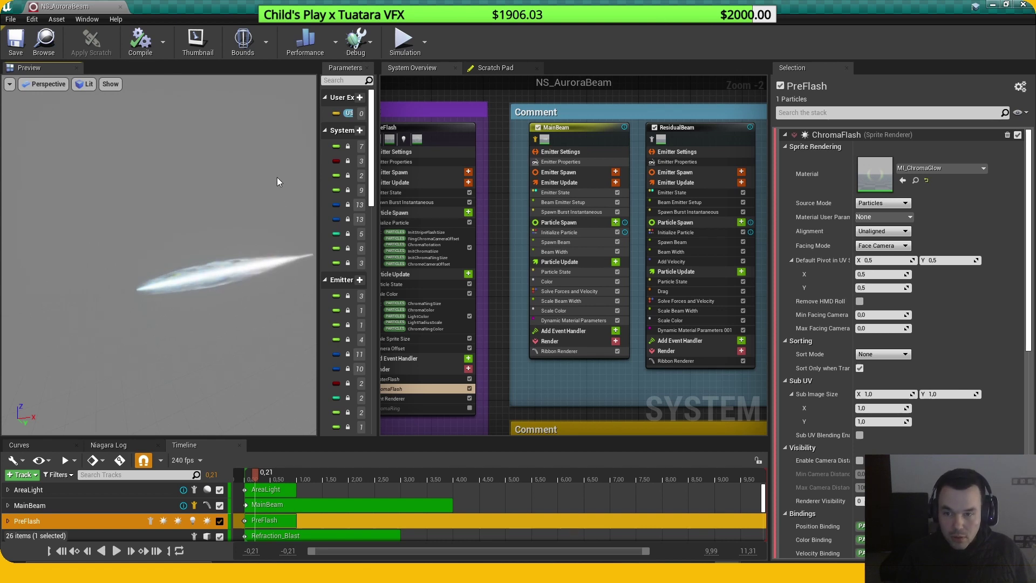
pyautogui.moveTo(379, 223); pyautogui.dragTo(529, 223)
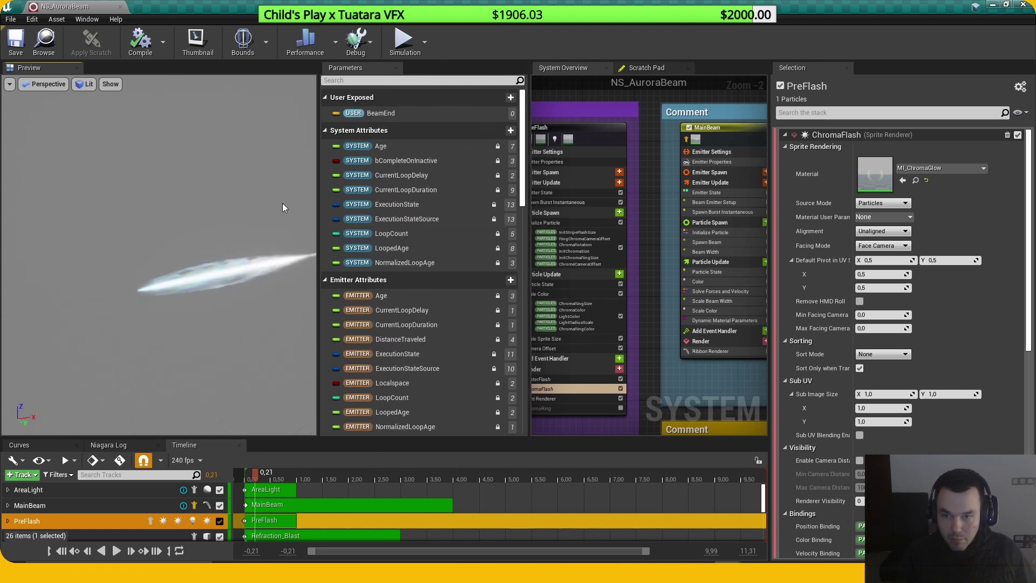
pyautogui.moveTo(318, 216); pyautogui.dragTo(406, 216)
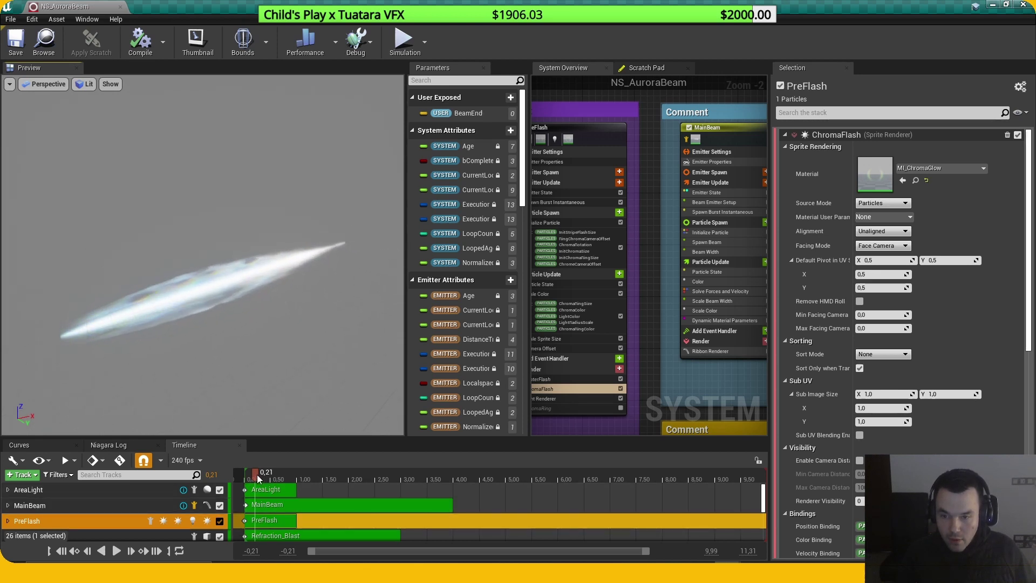
pyautogui.moveTo(257, 474)
pyautogui.mouseDown()
pyautogui.moveTo(248, 475)
pyautogui.moveTo(262, 478)
pyautogui.mouseUp()
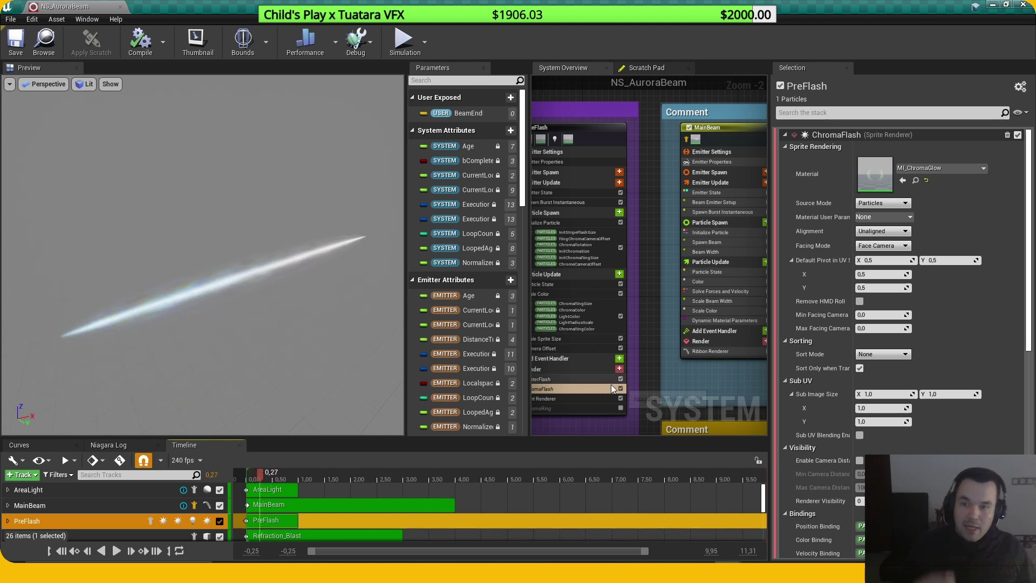
# Step: Show the MainBeam emitter's Ribbon Renderer settings and open its beam material, M_MainBeam
pyautogui.scroll(-1, 633, 409)
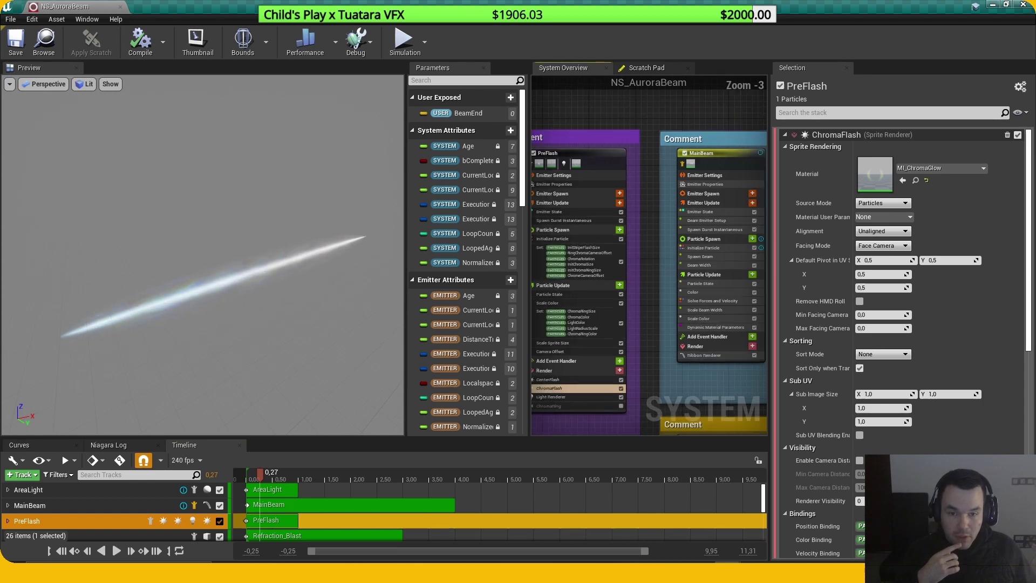
pyautogui.moveTo(668, 389); pyautogui.dragTo(564, 387, button='right')
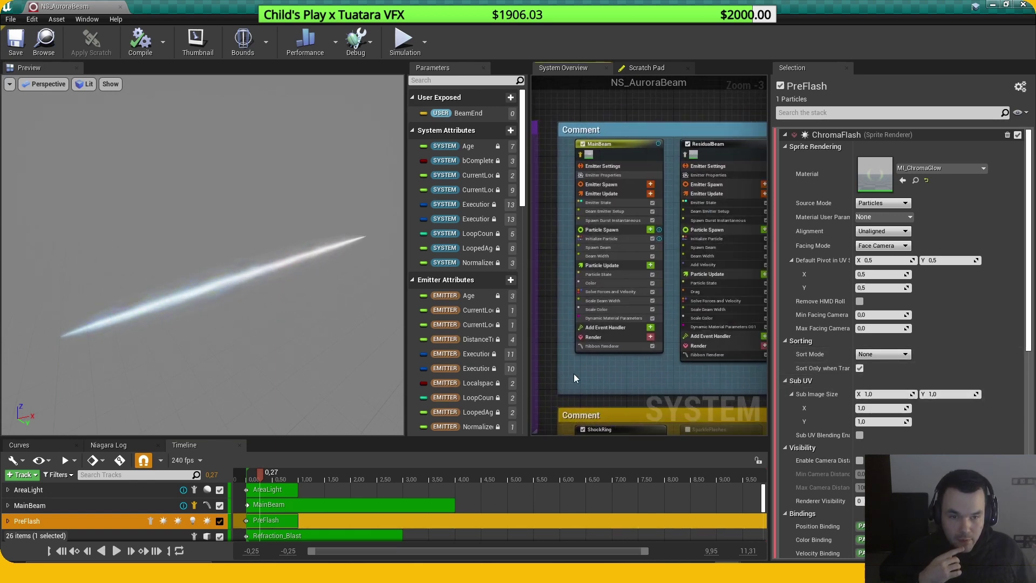
pyautogui.click(602, 346)
pyautogui.scroll(-5, 907, 453)
pyautogui.scroll(6, 907, 453)
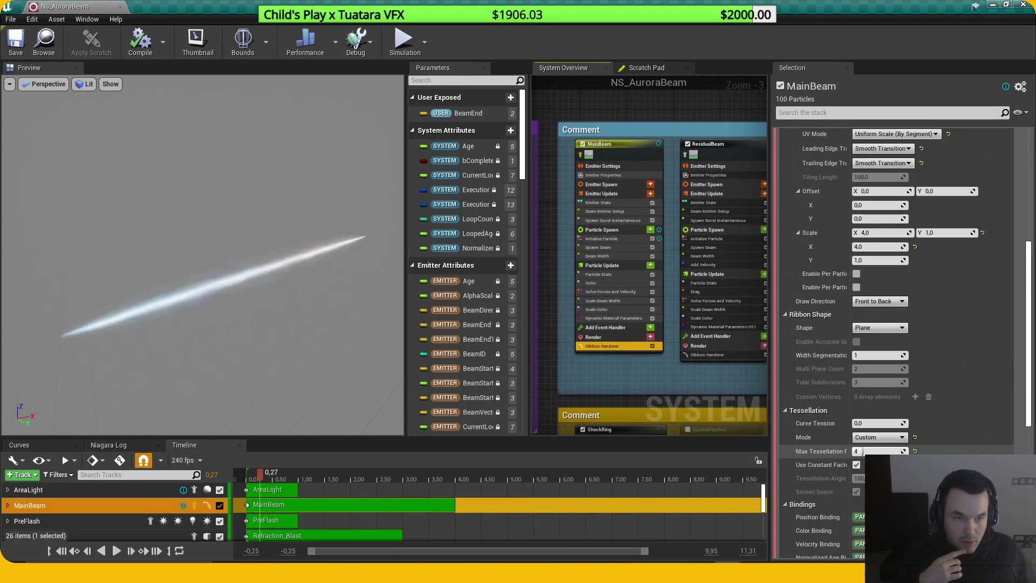
pyautogui.doubleClick(863, 174)
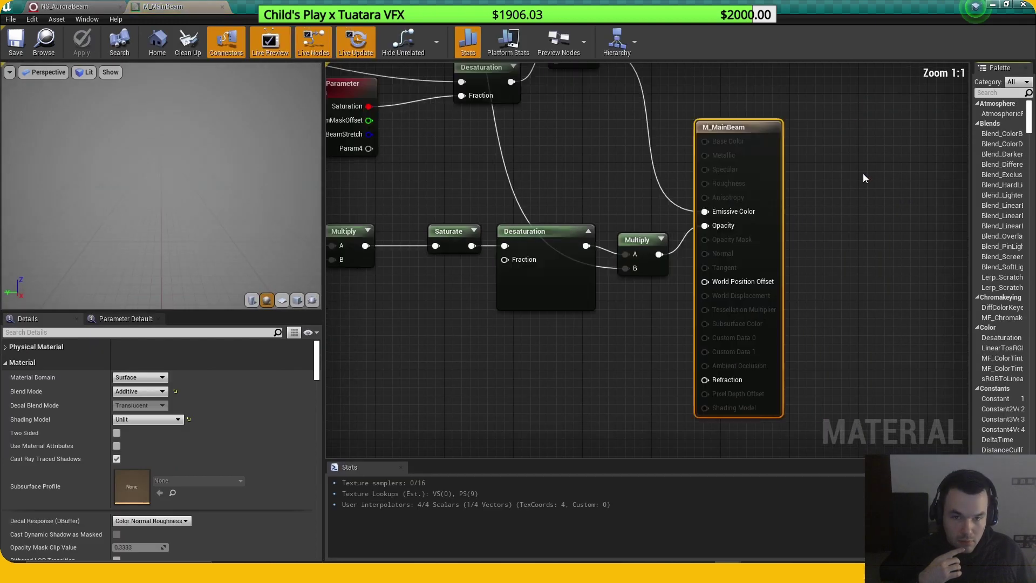
# Step: Preview M_MainBeam on a plane and examine the Texture Sample and UV nodes that build the beam mask
pyautogui.scroll(-3, 504, 398)
pyautogui.moveTo(505, 397); pyautogui.dragTo(701, 452, button='right')
pyautogui.scroll(-3, 546, 188)
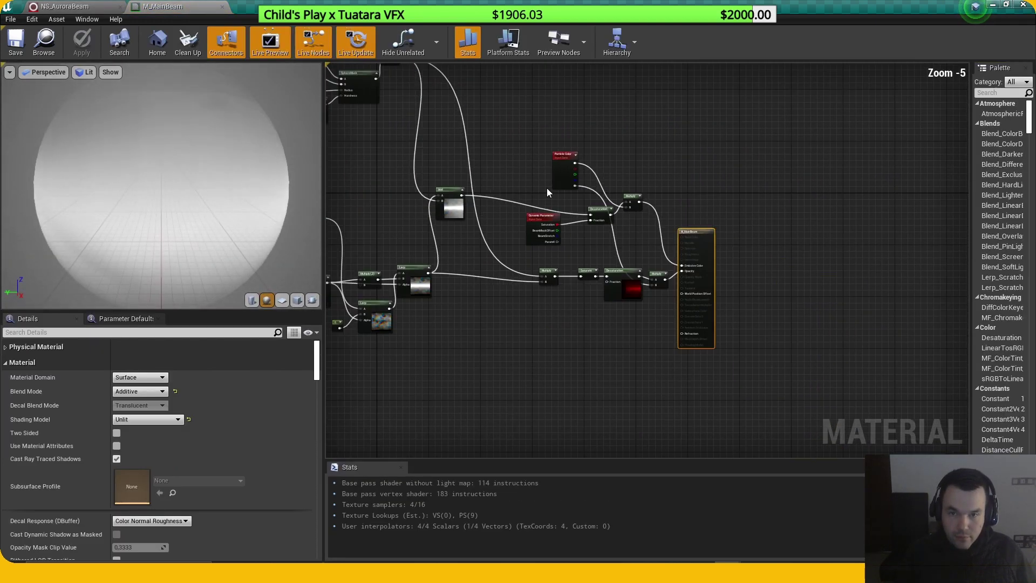
pyautogui.moveTo(507, 128); pyautogui.dragTo(743, 315, button='right')
pyautogui.scroll(4, 555, 274)
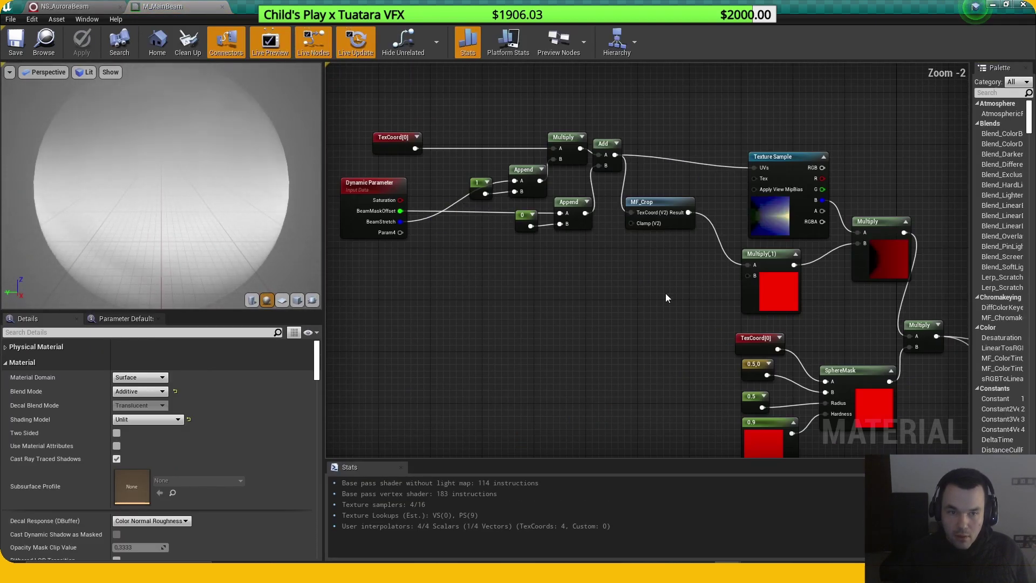
pyautogui.moveTo(469, 309); pyautogui.dragTo(501, 310, button='right')
pyautogui.click(281, 300)
pyautogui.moveTo(625, 330)
pyautogui.mouseDown(button='right')
pyautogui.moveTo(551, 333)
pyautogui.moveTo(642, 330)
pyautogui.mouseUp(button='right')
pyautogui.moveTo(603, 274); pyautogui.dragTo(524, 274, button='right')
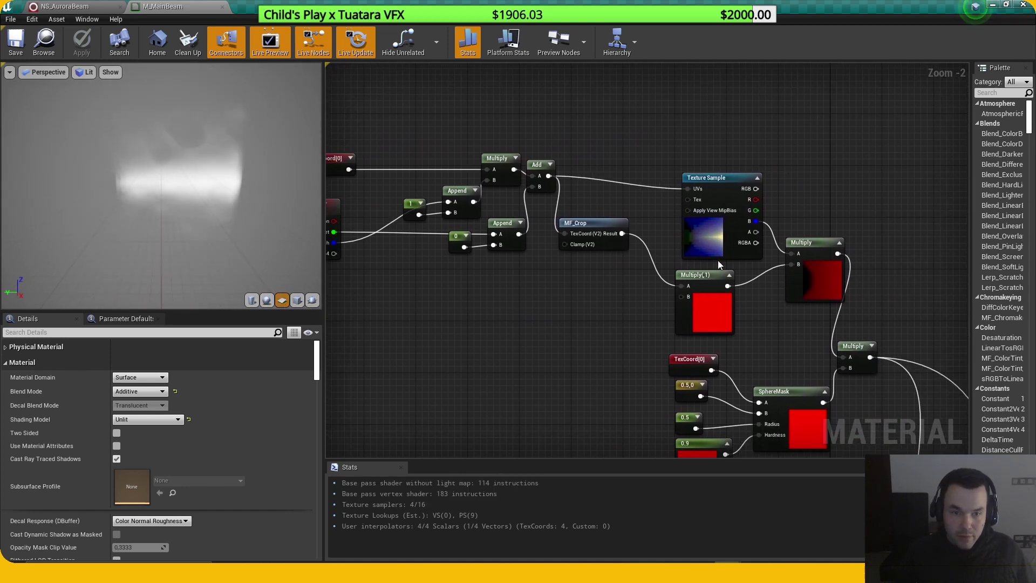
pyautogui.click(709, 242)
pyautogui.click(605, 297)
# Step: Add a DebugTimeSine node and connect its result to input A of the mask offset's Append node, replacing BeamMaskOffset
pyautogui.moveTo(497, 326); pyautogui.dragTo(558, 325, button='right')
pyautogui.moveTo(447, 319); pyautogui.dragTo(461, 320, button='right')
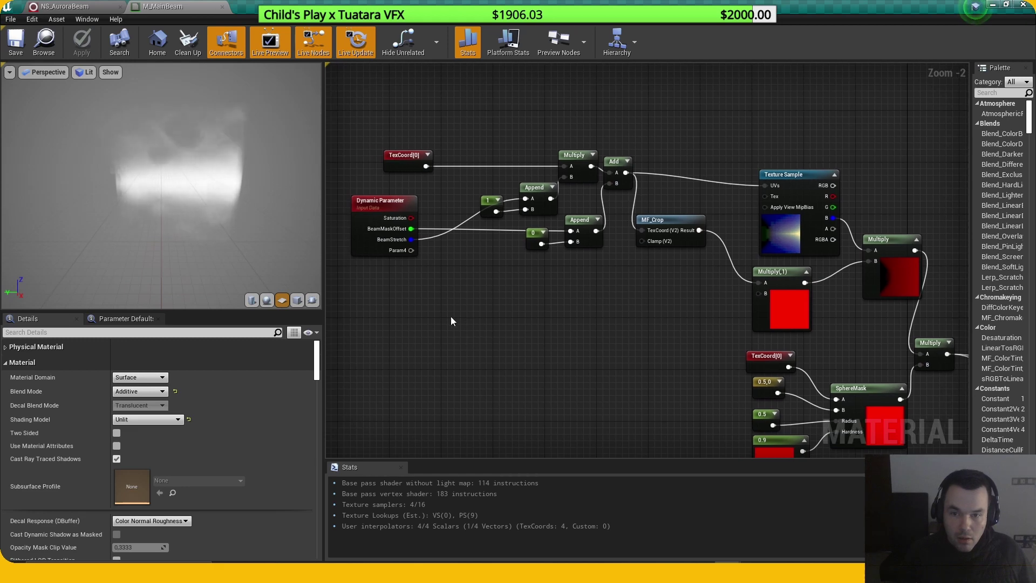
pyautogui.rightClick(458, 338)
pyautogui.write('debu')
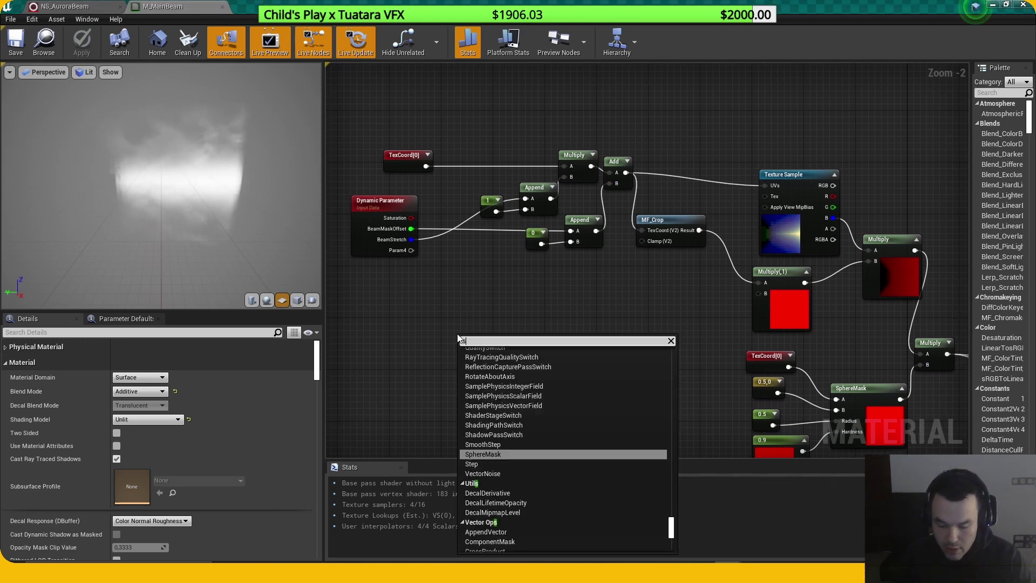
pyautogui.press('Down')
pyautogui.press('Return')
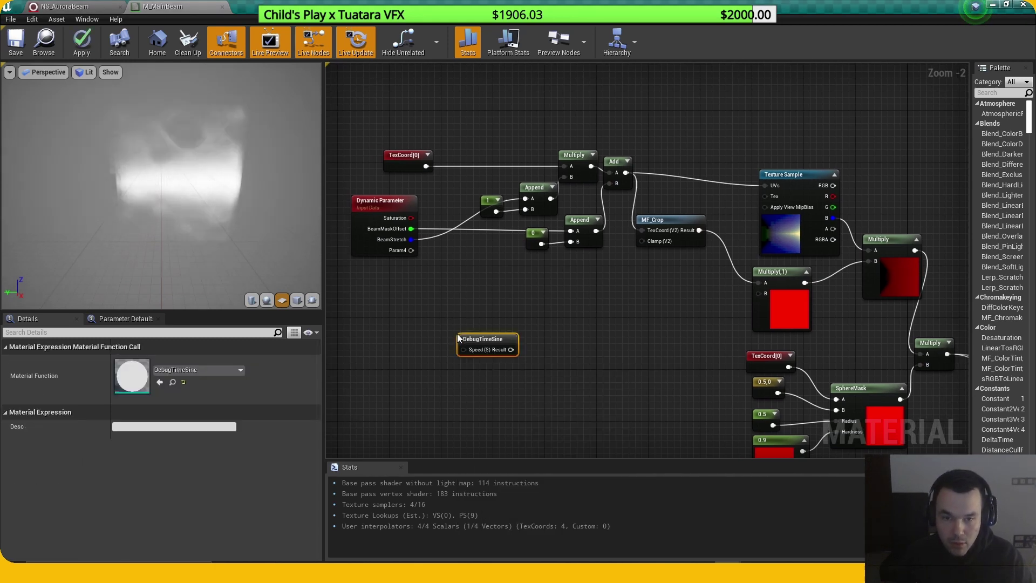
pyautogui.moveTo(511, 350); pyautogui.dragTo(571, 231)
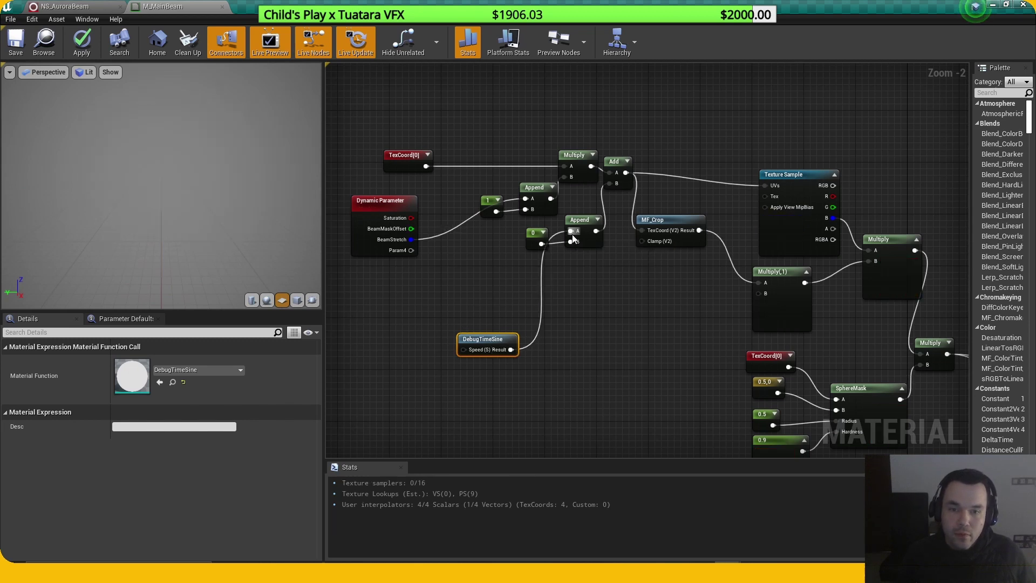
pyautogui.click(619, 328)
pyautogui.moveTo(640, 328); pyautogui.dragTo(568, 335, button='right')
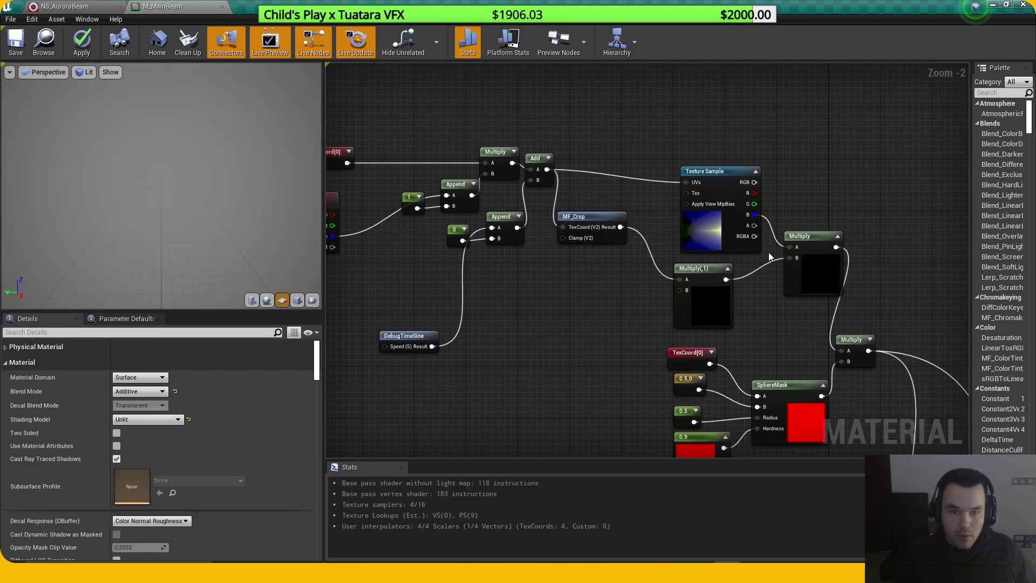
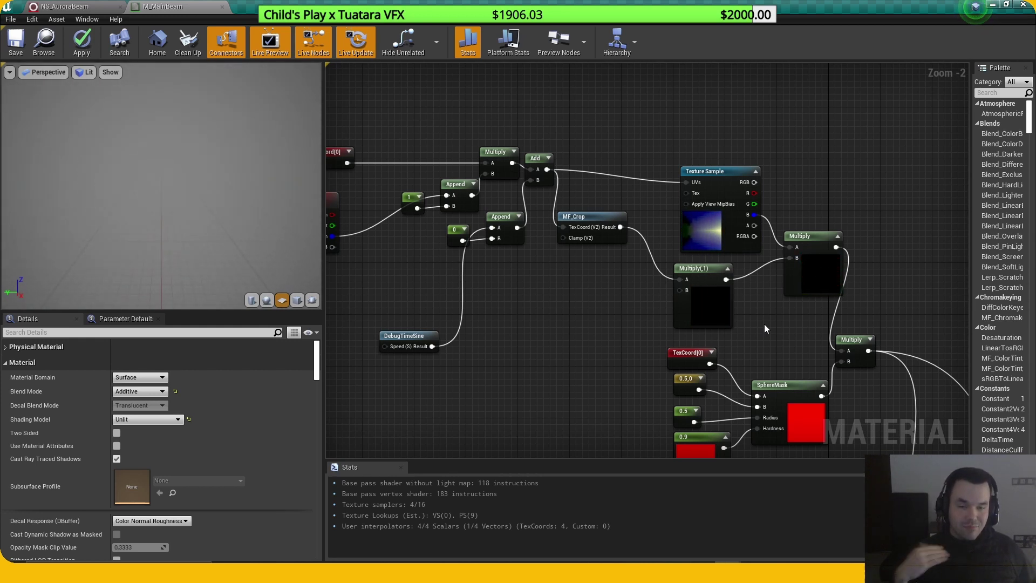
# Step: Examine the SphereMask, Panner and MF_ChromaFunctionSimple node chains below the beam mask section
pyautogui.scroll(-3, 594, 346)
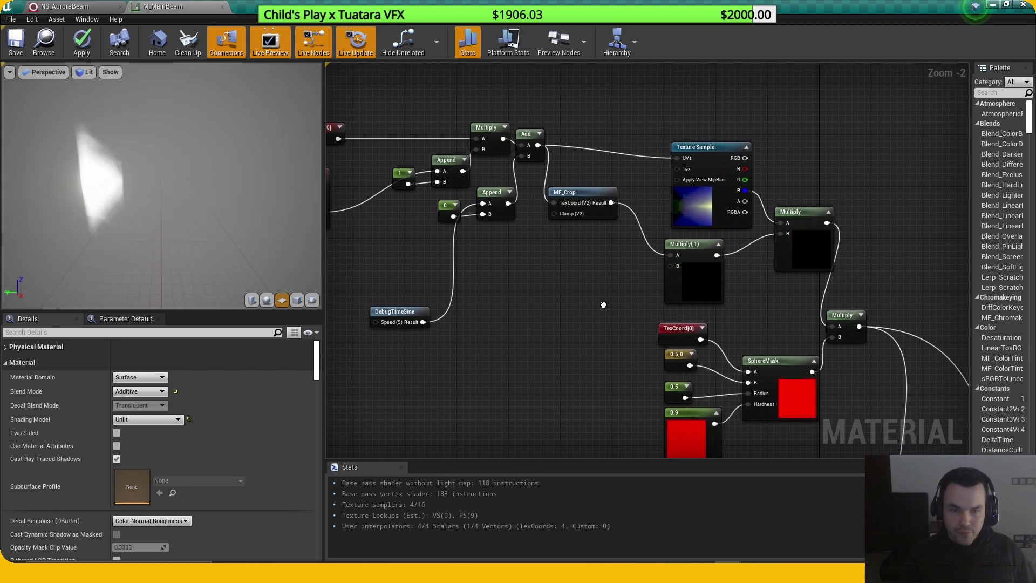
pyautogui.moveTo(569, 357); pyautogui.dragTo(605, 268, button='right')
pyautogui.scroll(2, 701, 340)
pyautogui.moveTo(724, 353); pyautogui.dragTo(775, 227, button='right')
pyautogui.scroll(-1, 748, 229)
pyautogui.moveTo(792, 280); pyautogui.dragTo(745, 277, button='right')
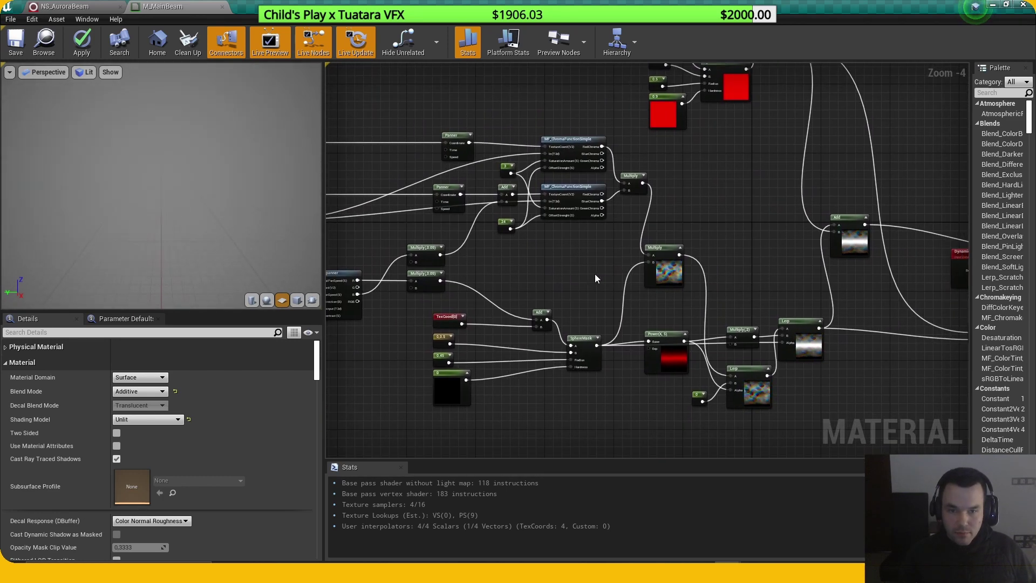
pyautogui.moveTo(596, 275); pyautogui.dragTo(649, 280, button='right')
pyautogui.scroll(-2, 449, 296)
# Step: Reconnect the Dynamic Parameter's BeamMaskOffset output to input A of the Append node in place of DebugTimeSine
pyautogui.scroll(5, 566, 278)
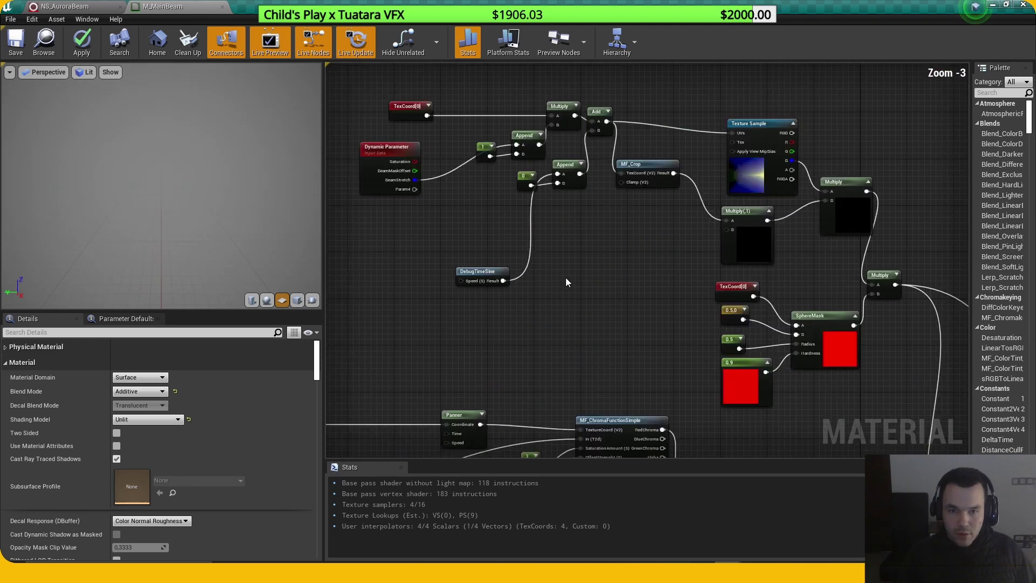
pyautogui.moveTo(526, 373); pyautogui.dragTo(572, 386, button='right')
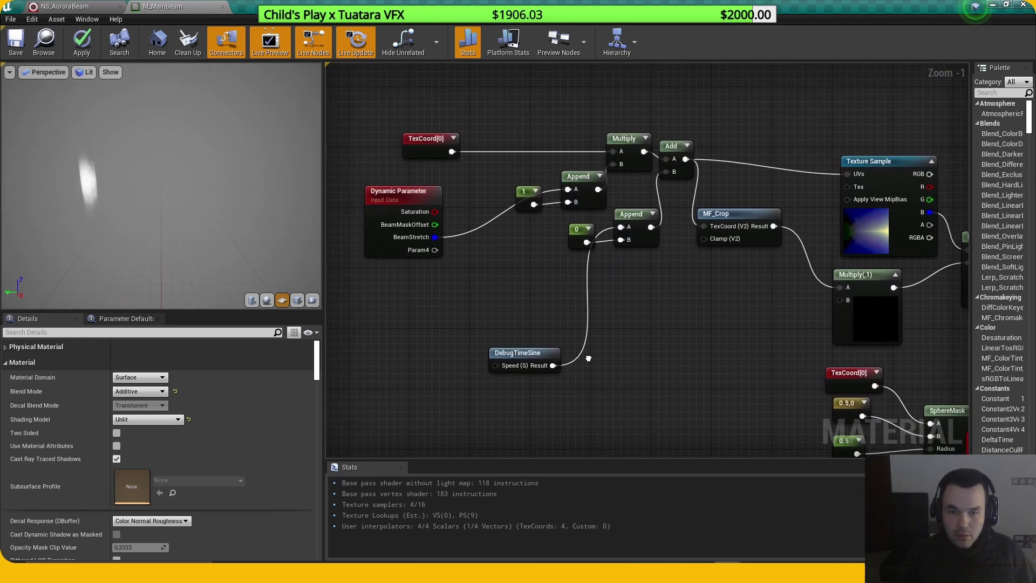
pyautogui.moveTo(435, 224); pyautogui.dragTo(625, 229)
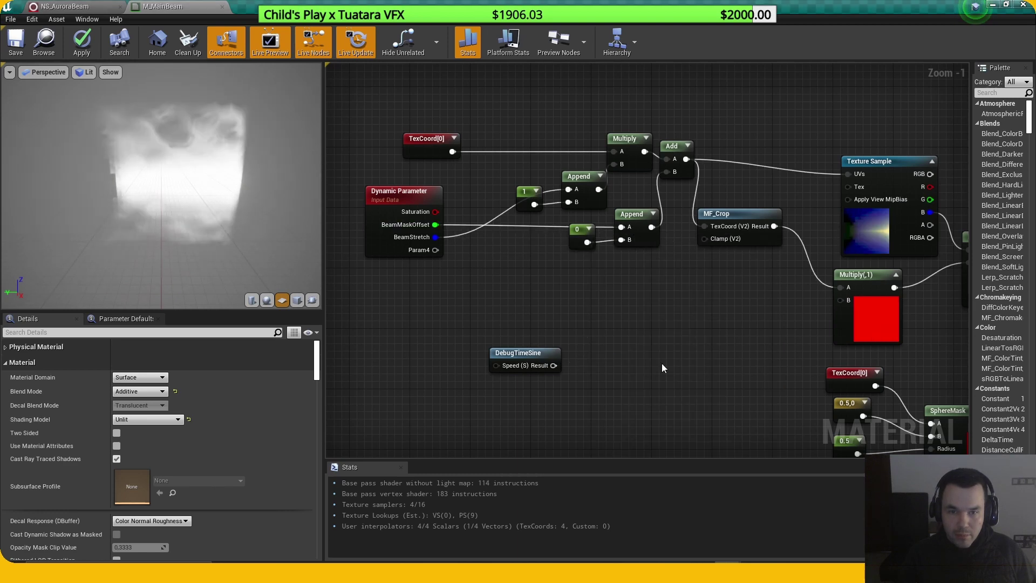
# Step: Preview the MF_Splitpanner node's output and set the preview viewport's view mode to Unlit
pyautogui.scroll(-5, 667, 362)
pyautogui.scroll(3, 675, 341)
pyautogui.moveTo(675, 342); pyautogui.dragTo(689, 403, button='right')
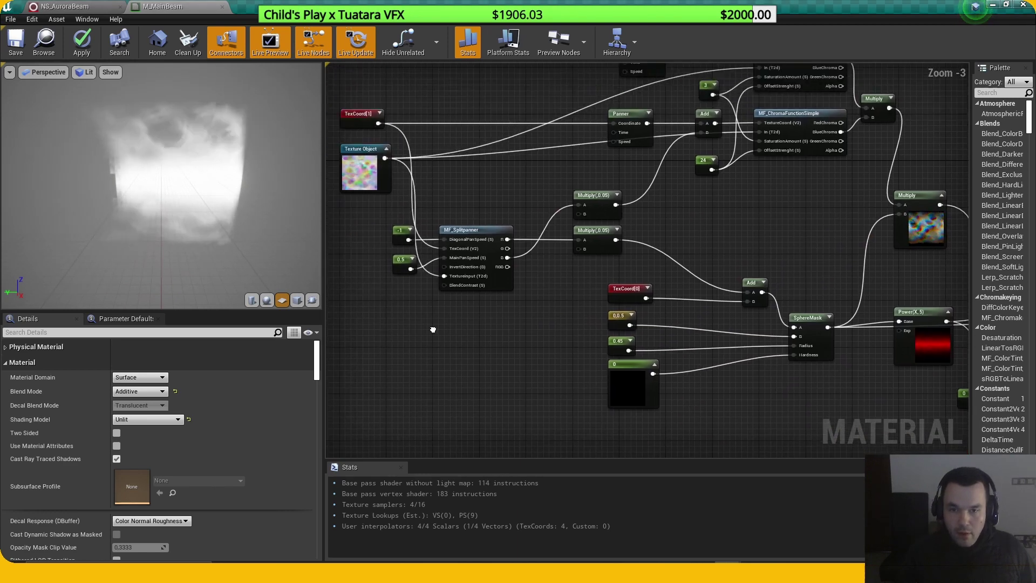
pyautogui.moveTo(540, 294); pyautogui.dragTo(593, 374, button='right')
pyautogui.scroll(1, 530, 319)
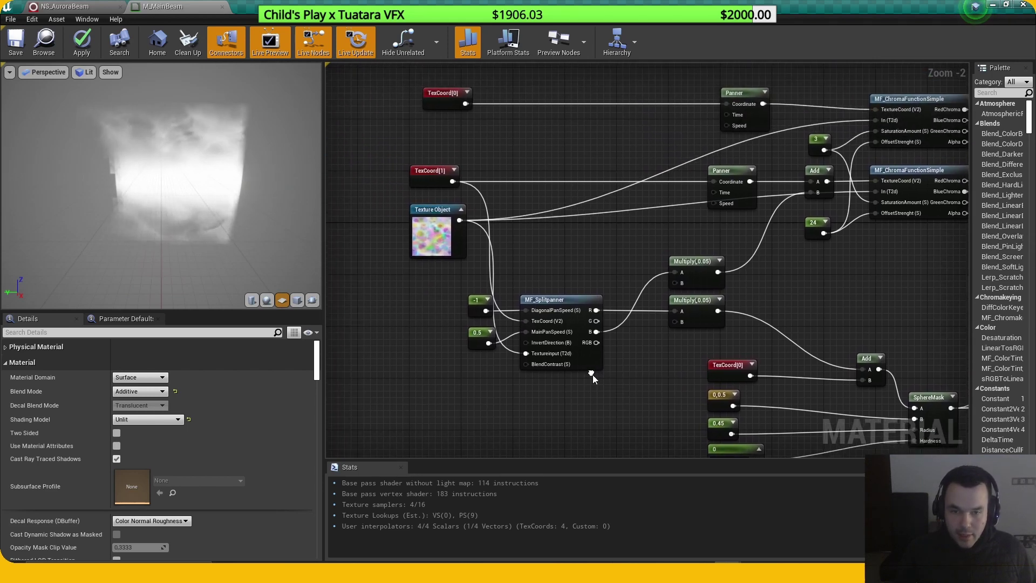
pyautogui.scroll(1, 571, 401)
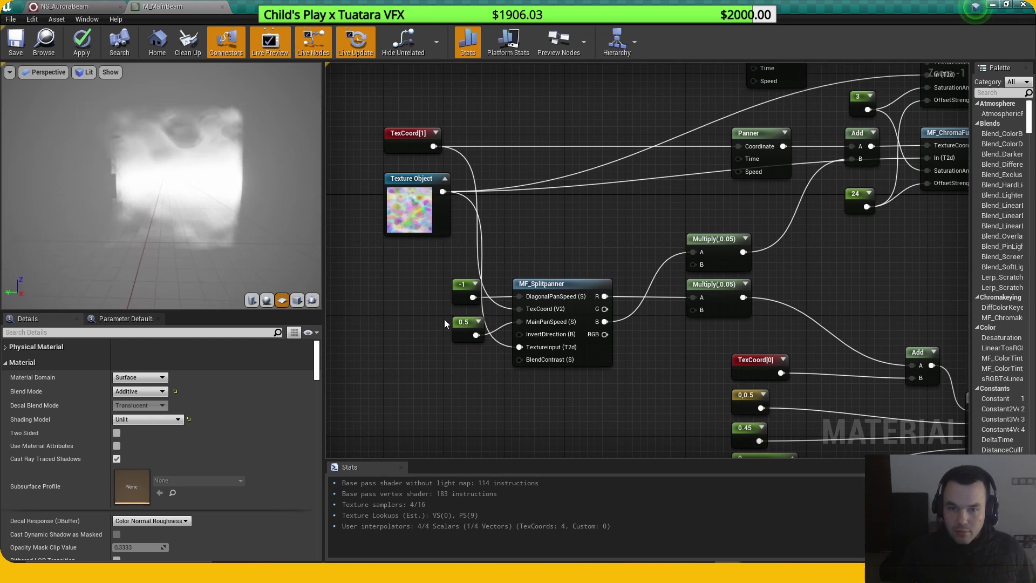
pyautogui.rightClick(609, 354)
pyautogui.click(685, 399)
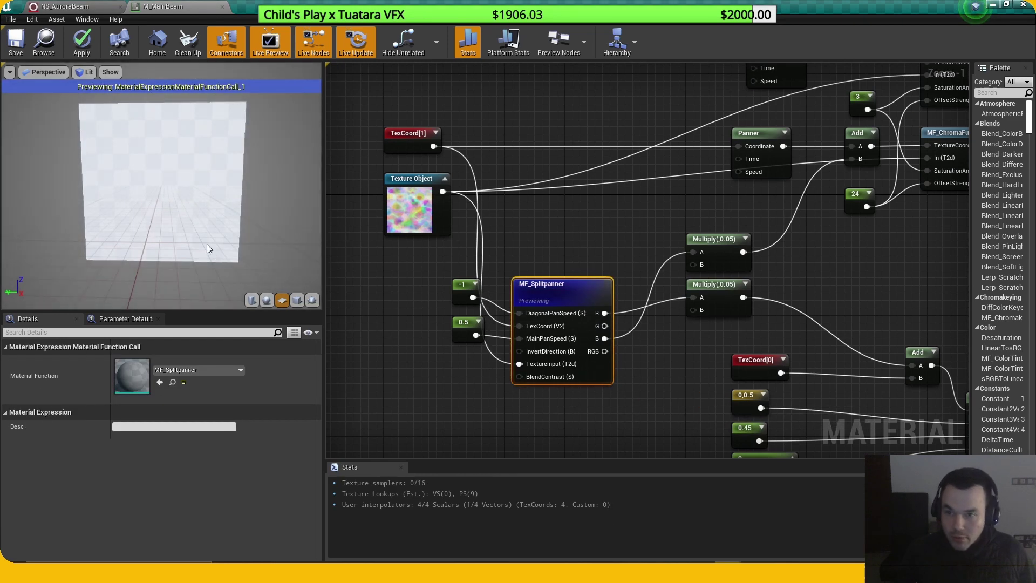
pyautogui.click(85, 72)
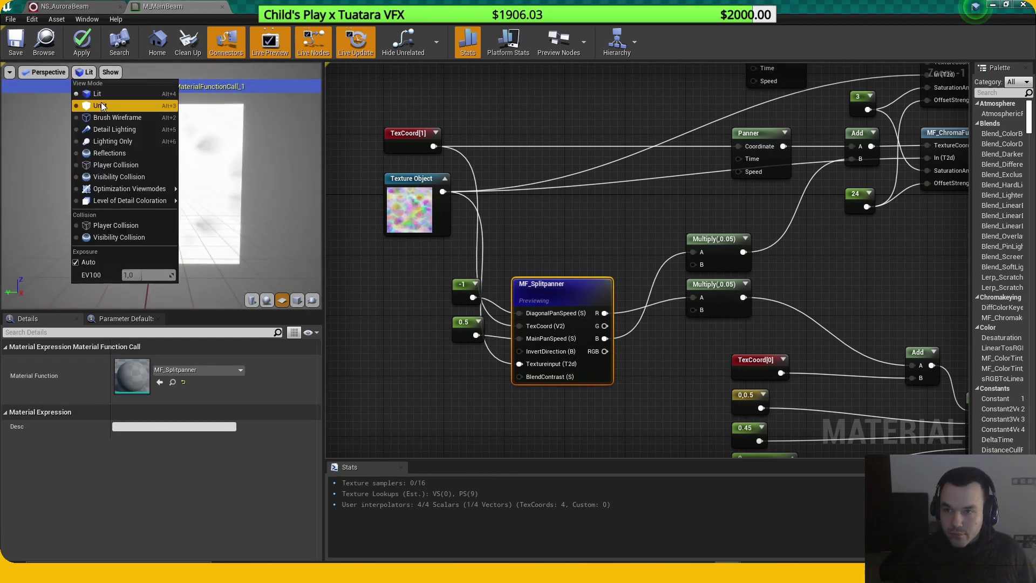
pyautogui.click(103, 103)
# Step: Examine MF_Splitpanner's input nodes and compare its panning noise on a cylinder and on the plane
pyautogui.moveTo(475, 259); pyautogui.dragTo(517, 258, button='right')
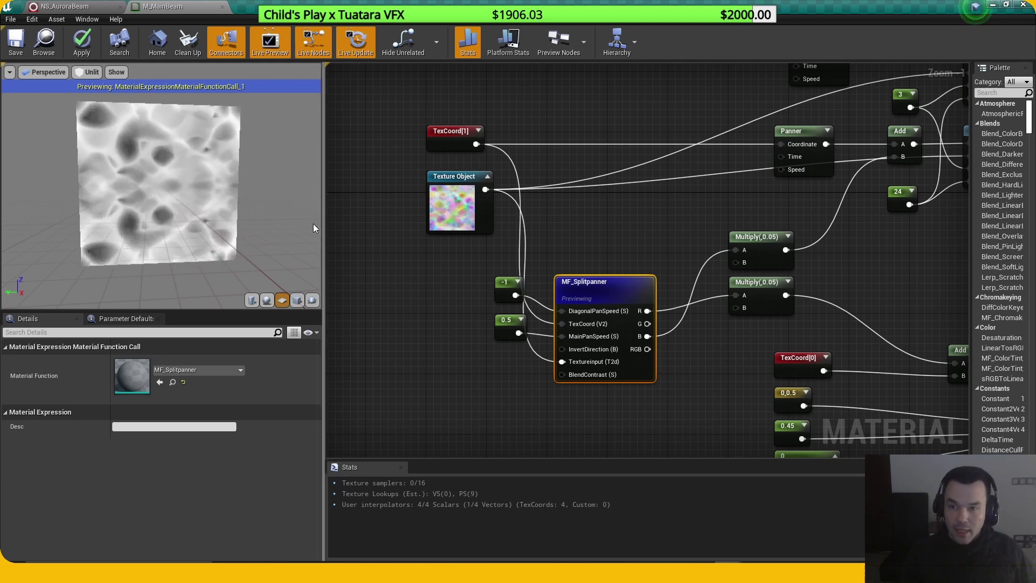
pyautogui.moveTo(680, 363); pyautogui.dragTo(643, 353, button='right')
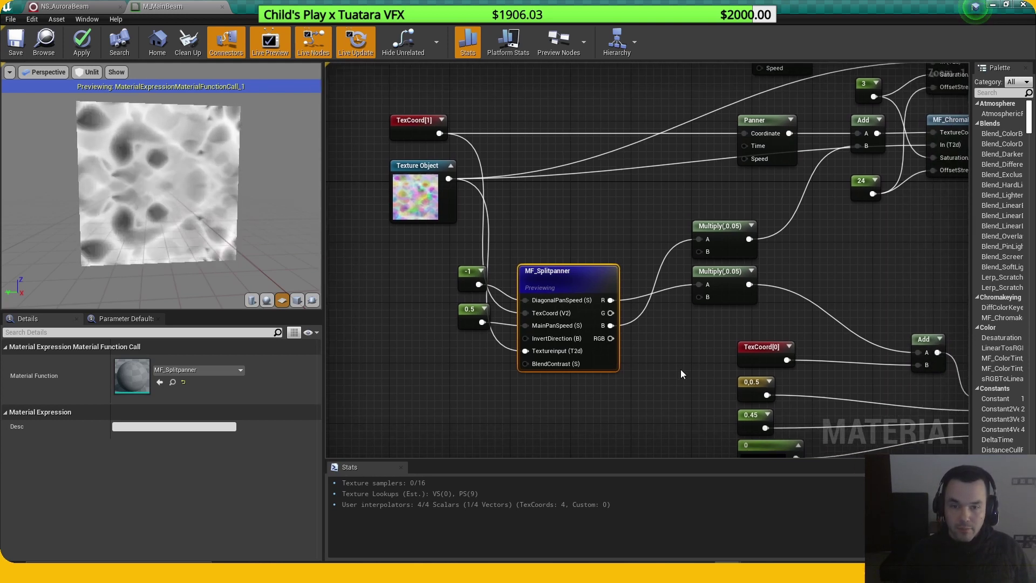
pyautogui.click(682, 370)
pyautogui.scroll(1, 487, 337)
pyautogui.moveTo(465, 356); pyautogui.dragTo(496, 365, button='right')
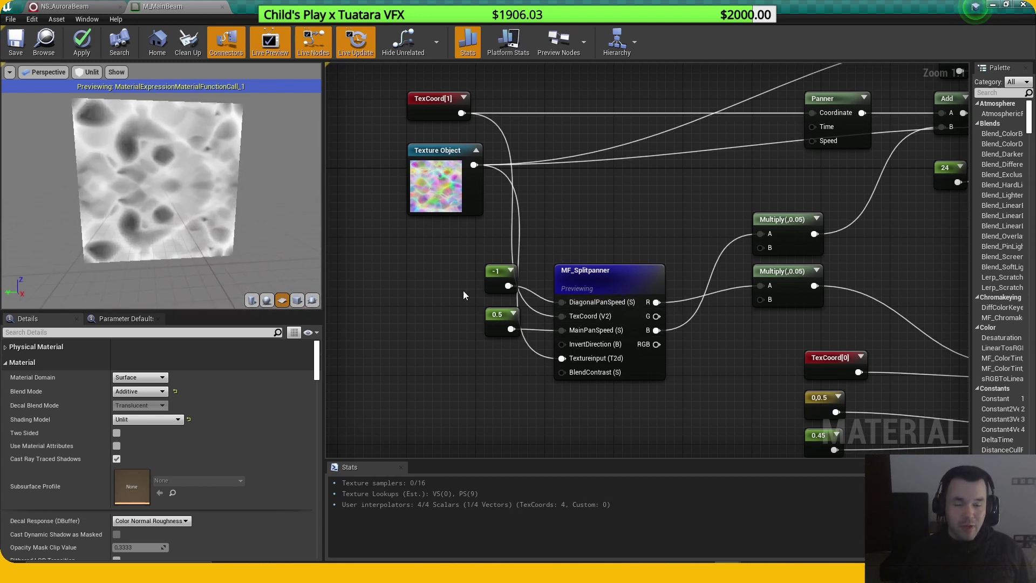
pyautogui.moveTo(463, 290); pyautogui.dragTo(462, 324, button='right')
pyautogui.scroll(-1, 495, 176)
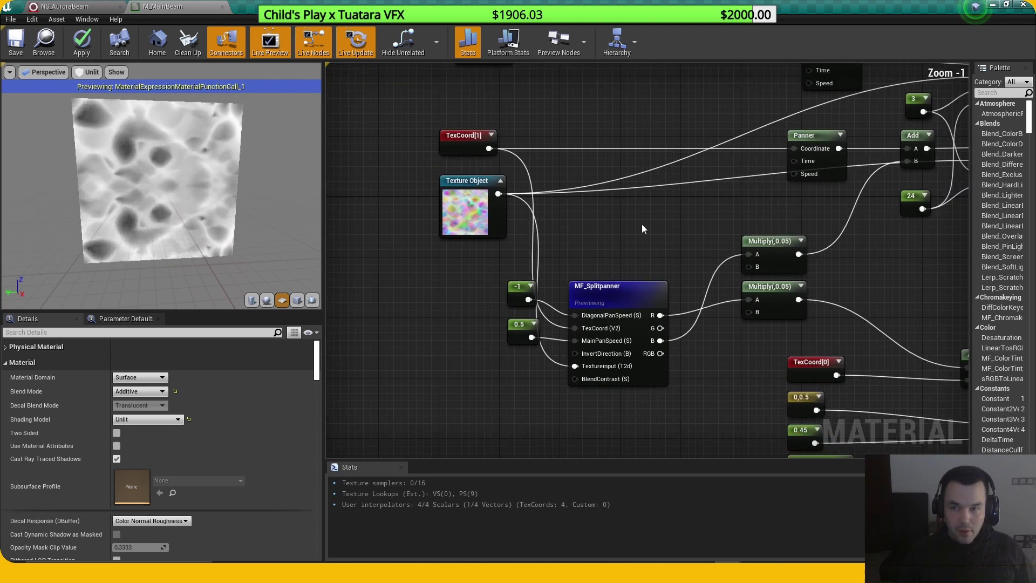
pyautogui.click(252, 300)
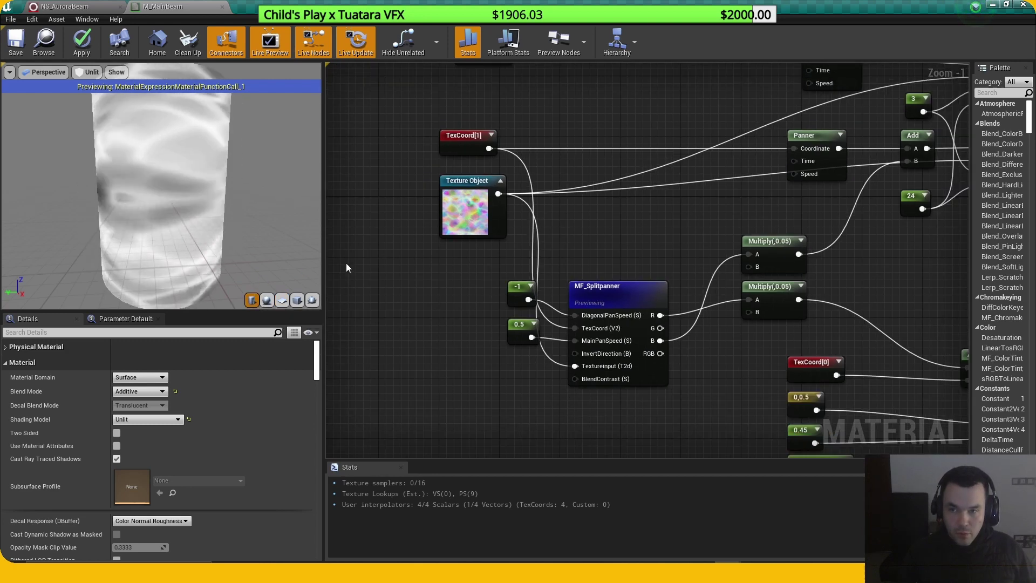
pyautogui.click(282, 300)
# Step: Stop previewing the MF_Splitpanner node
pyautogui.scroll(-2, 517, 249)
pyautogui.moveTo(516, 249); pyautogui.dragTo(450, 267, button='right')
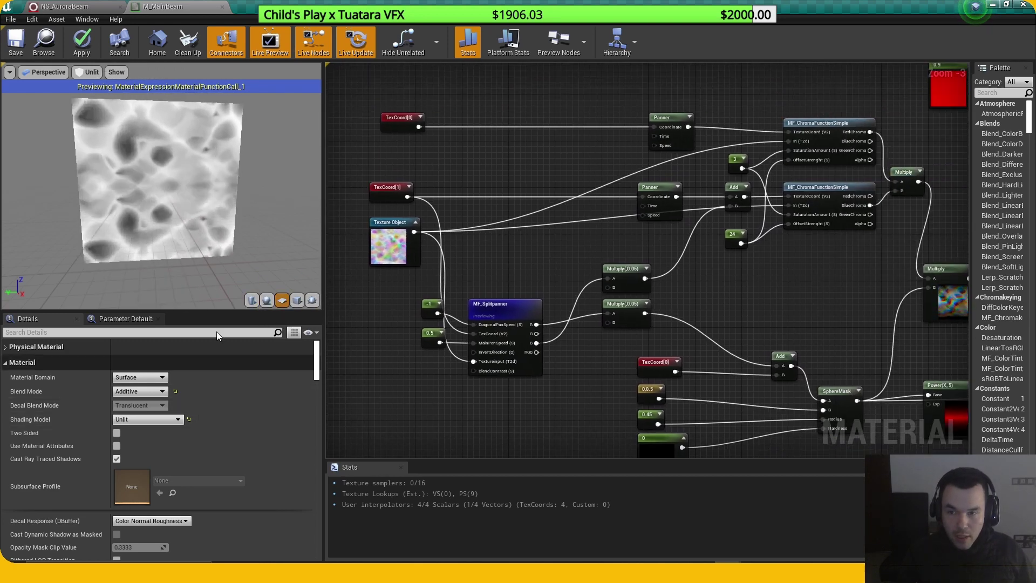
pyautogui.rightClick(492, 304)
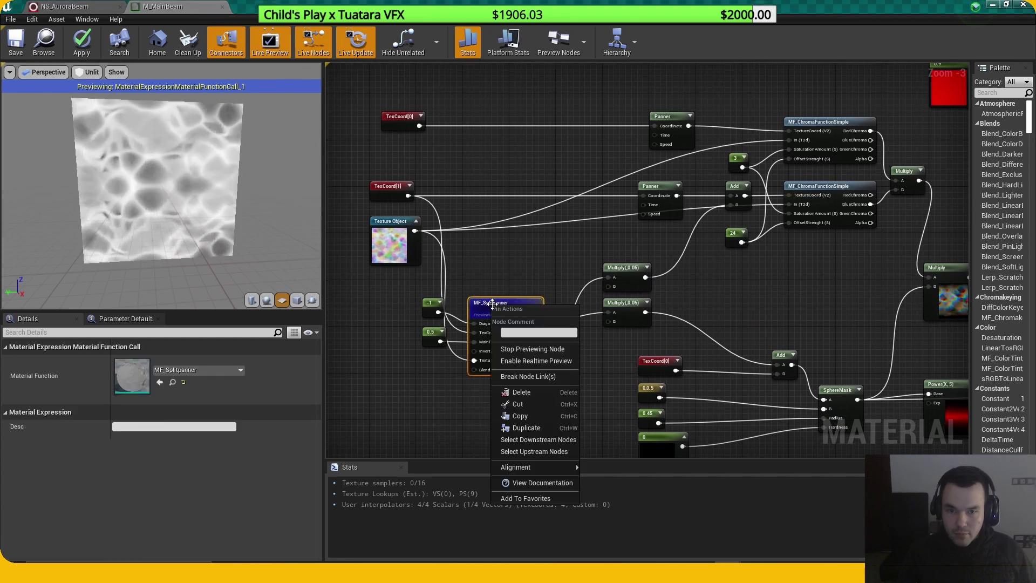
pyautogui.click(531, 349)
pyautogui.click(535, 245)
# Step: Examine how the noise Multiply, Power and Lerp nodes follow from the lower SphereMask
pyautogui.moveTo(578, 294); pyautogui.dragTo(477, 275, button='right')
pyautogui.scroll(-2, 810, 277)
pyautogui.moveTo(837, 277); pyautogui.dragTo(796, 269, button='right')
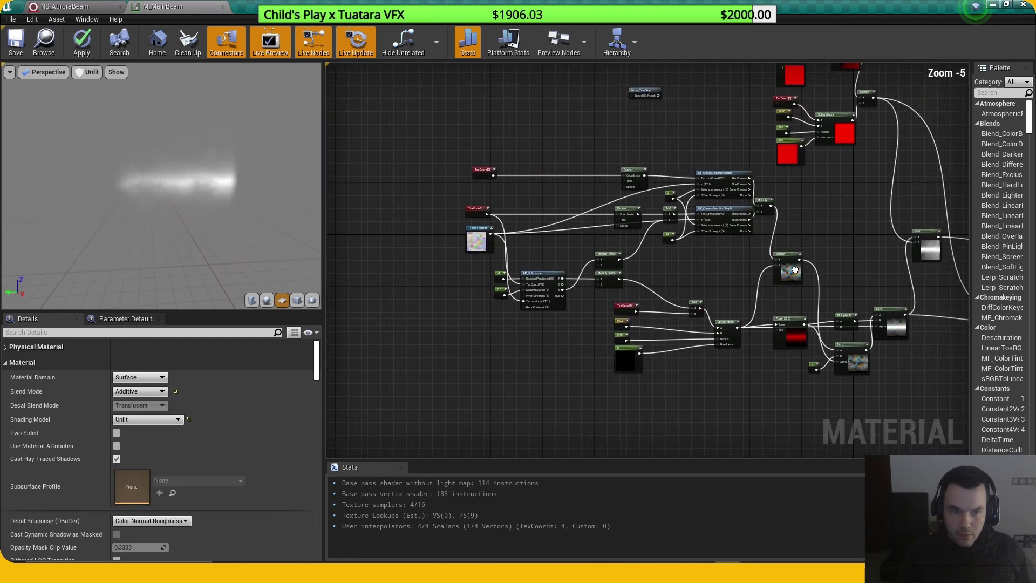
pyautogui.scroll(5, 795, 270)
pyautogui.moveTo(674, 302); pyautogui.dragTo(637, 316, button='right')
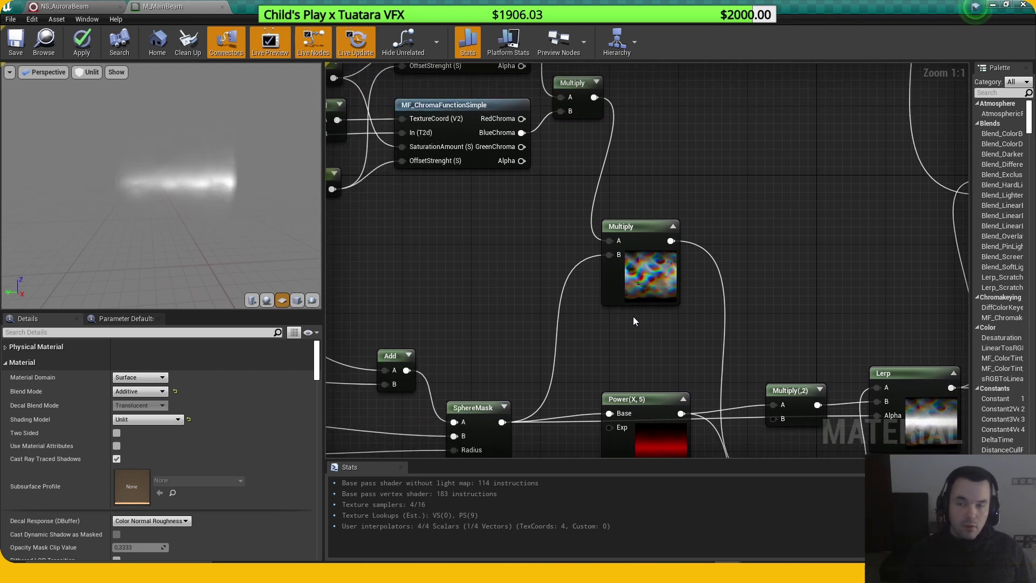
pyautogui.moveTo(640, 319); pyautogui.dragTo(557, 254, button='right')
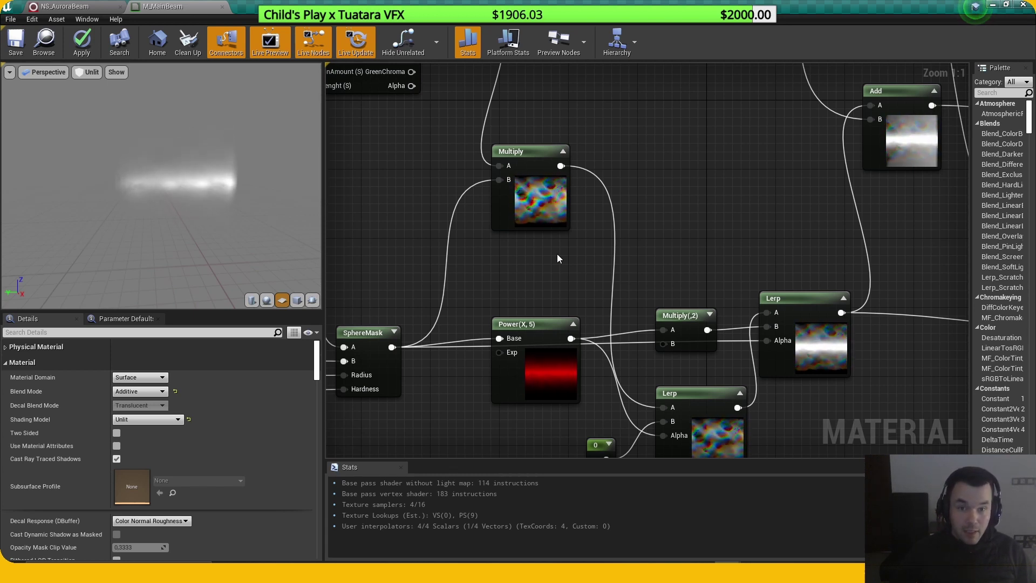
# Step: Examine the upper SphereMask's inputs and the tiling settings of its TexCoord[0] node
pyautogui.scroll(-5, 614, 204)
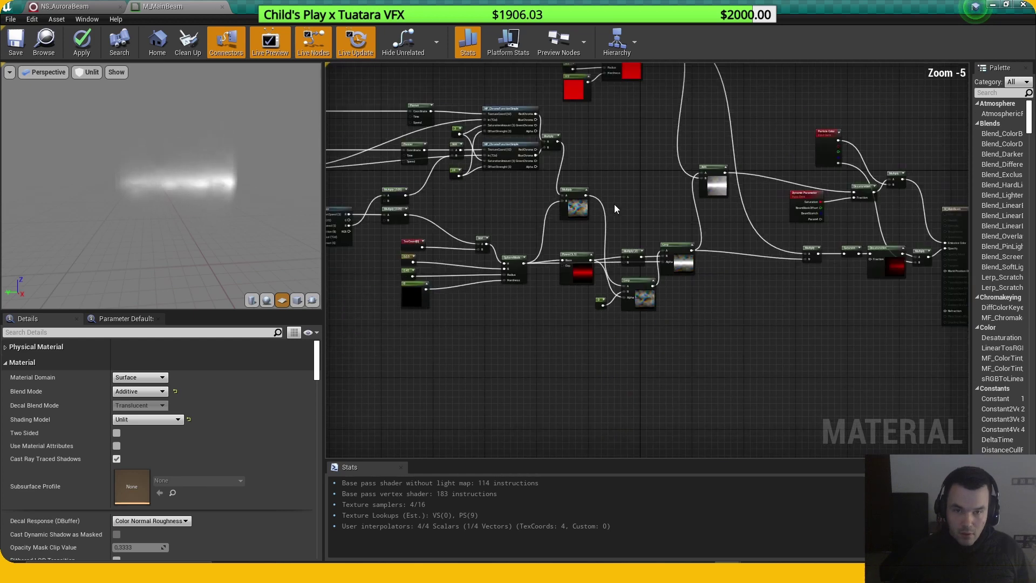
pyautogui.scroll(-2, 614, 204)
pyautogui.moveTo(615, 204); pyautogui.dragTo(627, 349, button='right')
pyautogui.scroll(4, 612, 249)
pyautogui.scroll(-2, 616, 275)
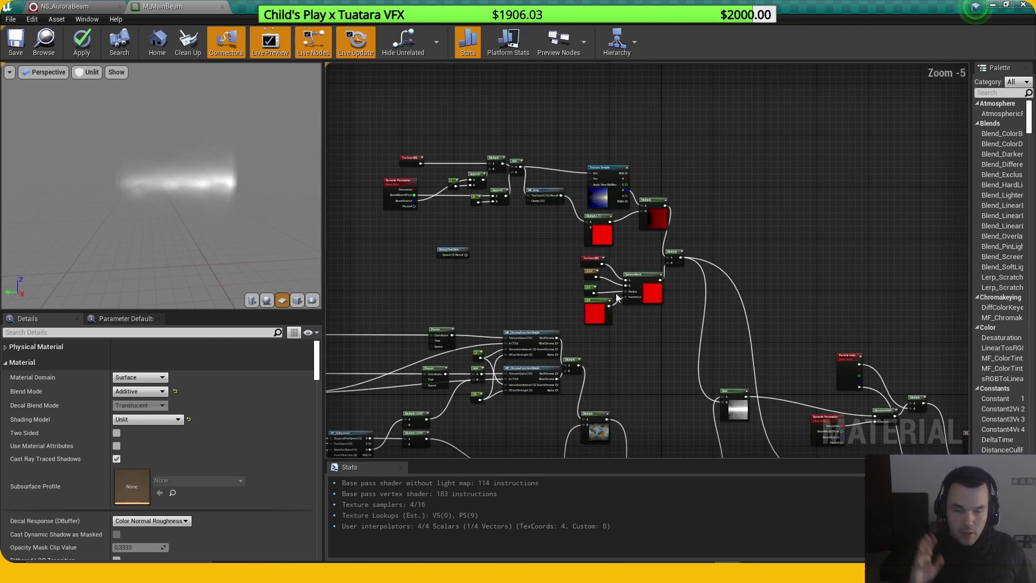
pyautogui.scroll(5, 617, 297)
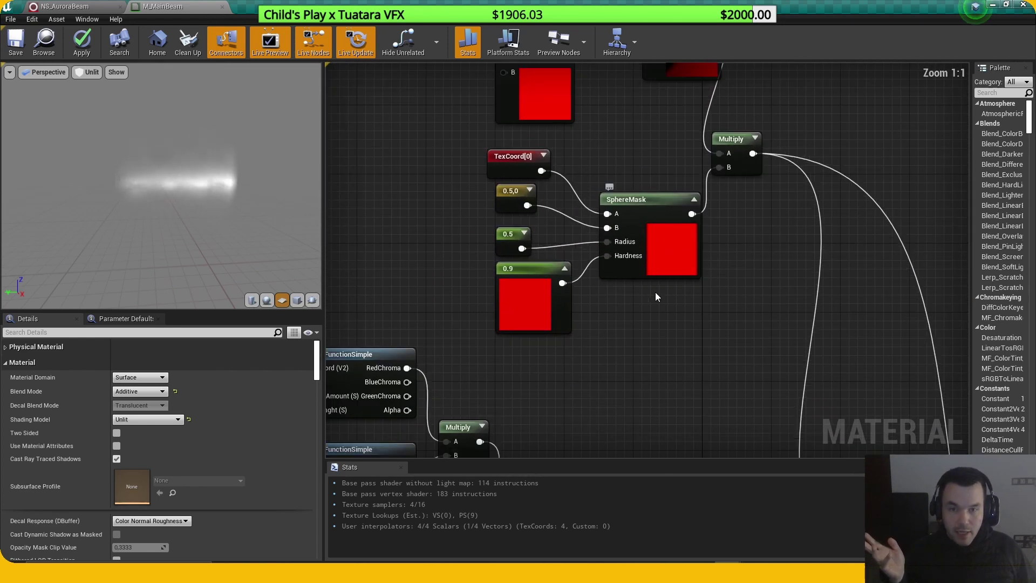
pyautogui.moveTo(657, 296); pyautogui.dragTo(647, 352, button='right')
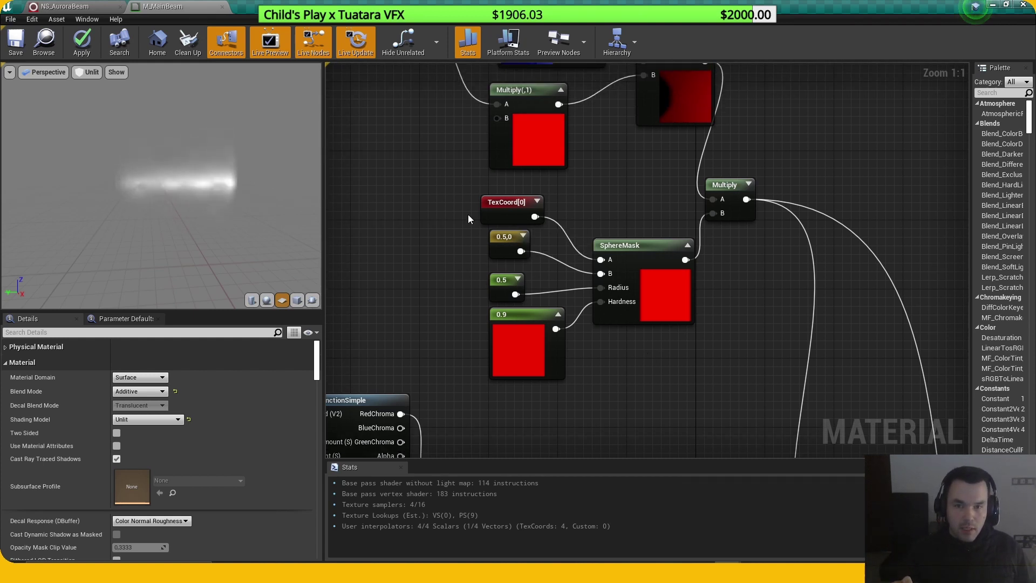
pyautogui.moveTo(450, 211); pyautogui.dragTo(558, 197)
pyautogui.click(436, 216)
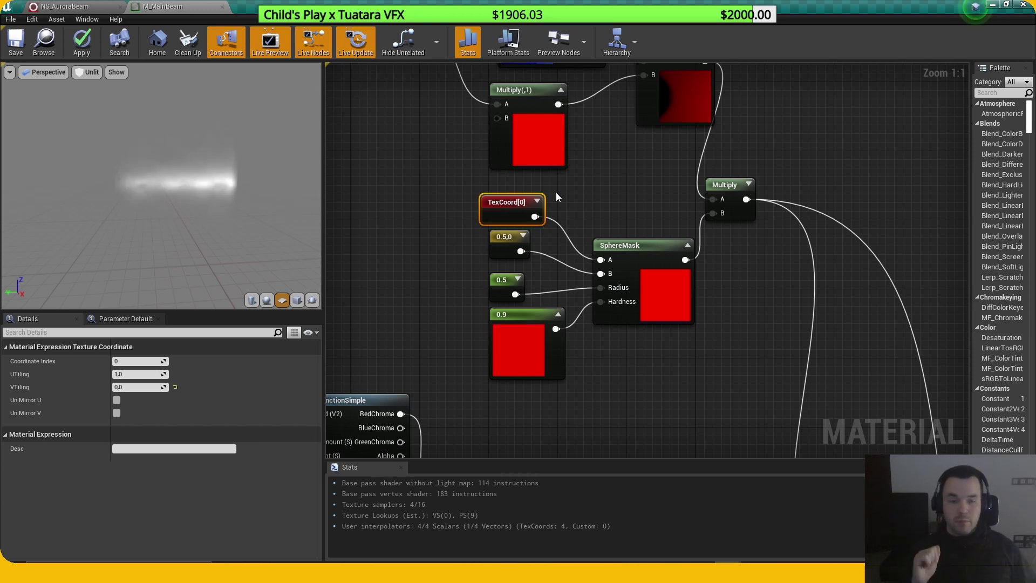
# Step: Examine the lower SphereMask with its Add node, centre, radius and hardness inputs
pyautogui.scroll(-4, 638, 268)
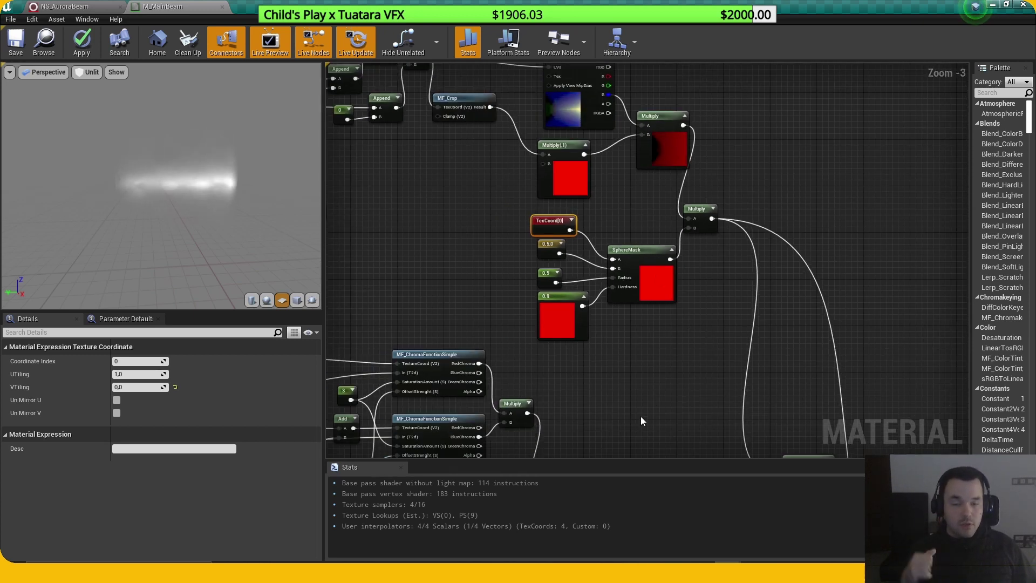
pyautogui.moveTo(671, 405); pyautogui.dragTo(664, 213, button='right')
pyautogui.click(589, 306)
pyautogui.scroll(-2, 589, 306)
pyautogui.scroll(5, 594, 275)
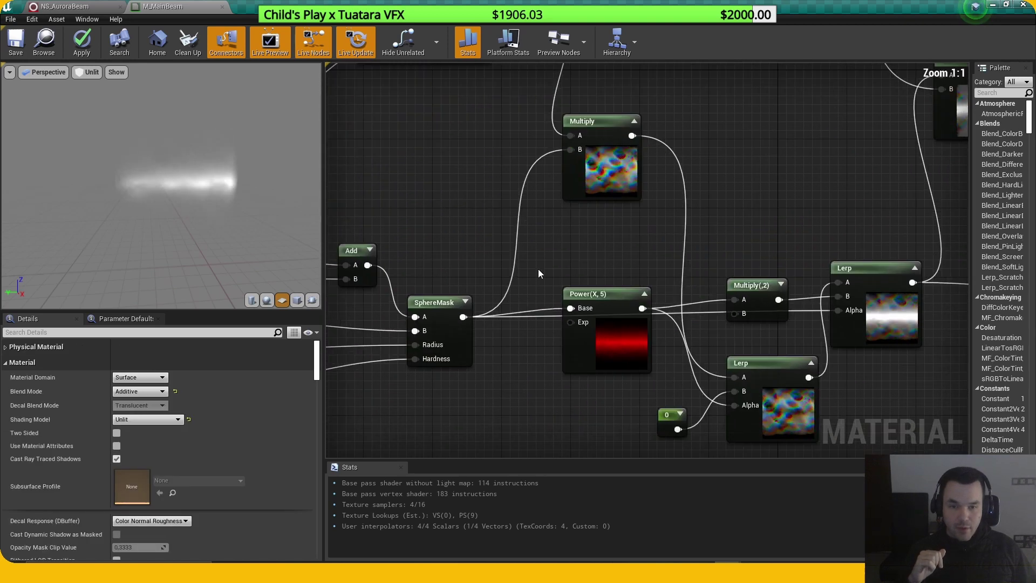
pyautogui.moveTo(539, 269); pyautogui.dragTo(636, 256, button='right')
pyautogui.scroll(-1, 639, 264)
pyautogui.scroll(-1, 639, 264)
pyautogui.moveTo(617, 344); pyautogui.dragTo(793, 374, button='right')
pyautogui.scroll(1, 651, 313)
pyautogui.click(681, 313)
pyautogui.click(705, 322)
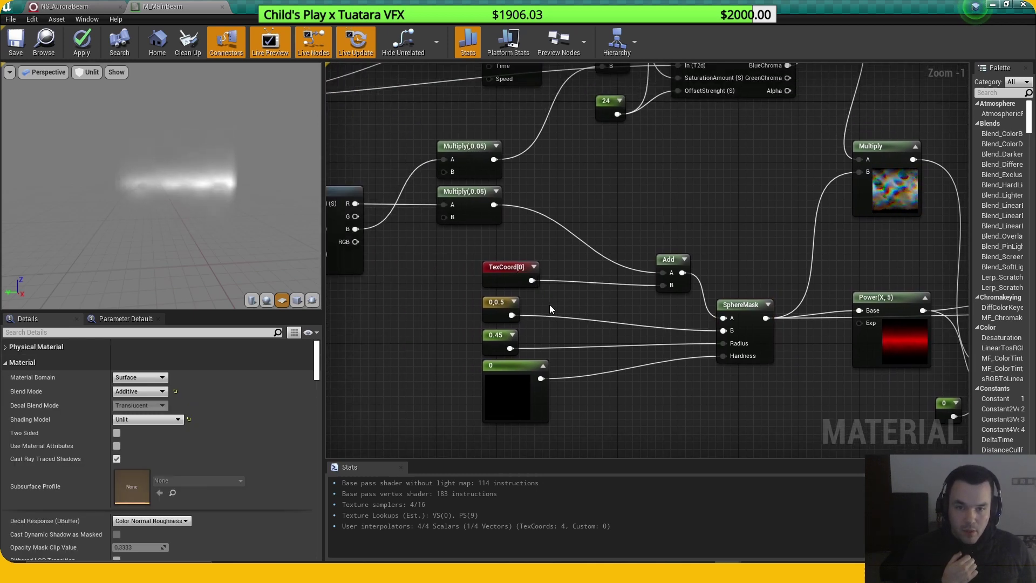
# Step: Inspect the TexCoord[0] and MF_Splitpanner Multiply(,0.05) nodes that feed the lower SphereMask's Add node
pyautogui.moveTo(540, 298); pyautogui.dragTo(515, 284, button='right')
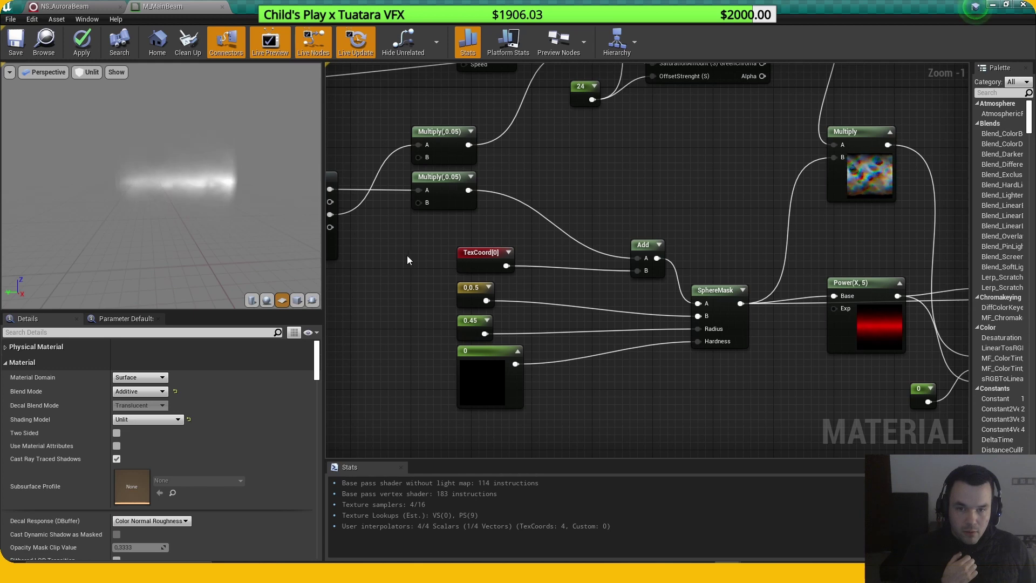
pyautogui.moveTo(407, 255); pyautogui.dragTo(620, 285)
pyautogui.click(620, 285)
pyautogui.moveTo(429, 269); pyautogui.dragTo(602, 264)
pyautogui.click(552, 255)
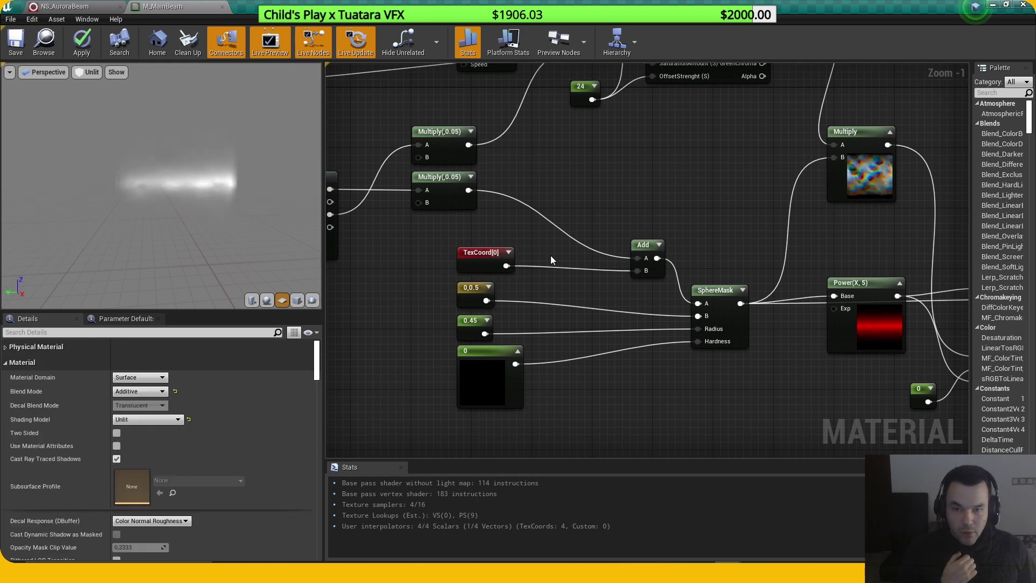
pyautogui.moveTo(576, 262); pyautogui.dragTo(718, 261, button='right')
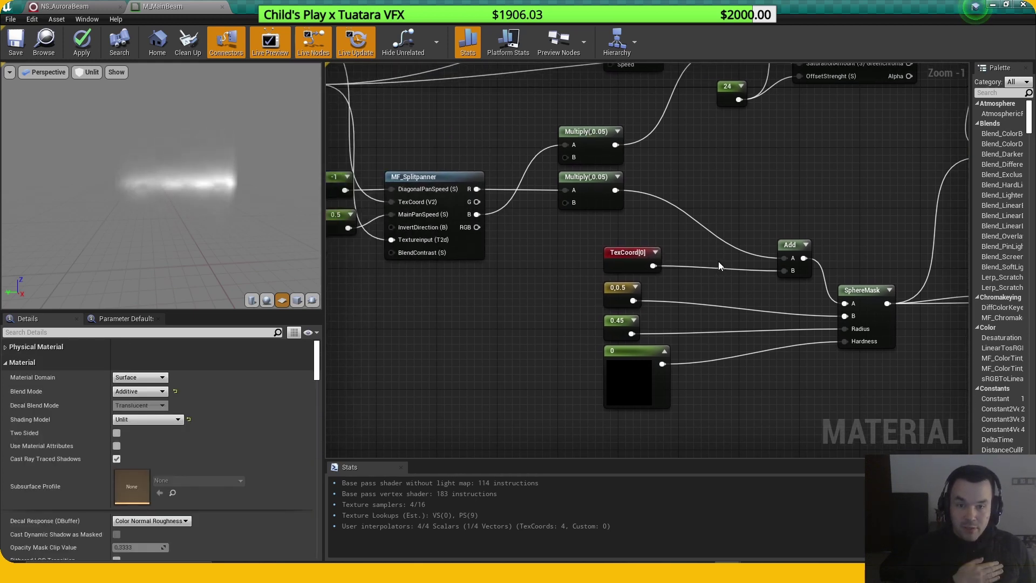
pyautogui.scroll(-1, 718, 261)
pyautogui.scroll(2, 725, 222)
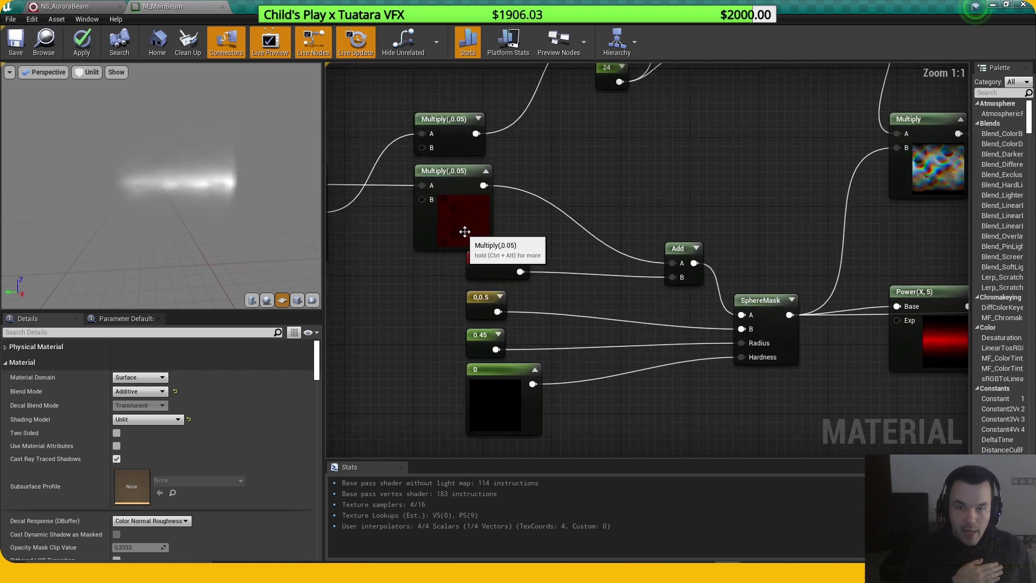
# Step: Preview the output of the Power(X,5) node after the lower SphereMask
pyautogui.moveTo(661, 269); pyautogui.dragTo(490, 287, button='right')
pyautogui.click(768, 332)
pyautogui.rightClick(767, 334)
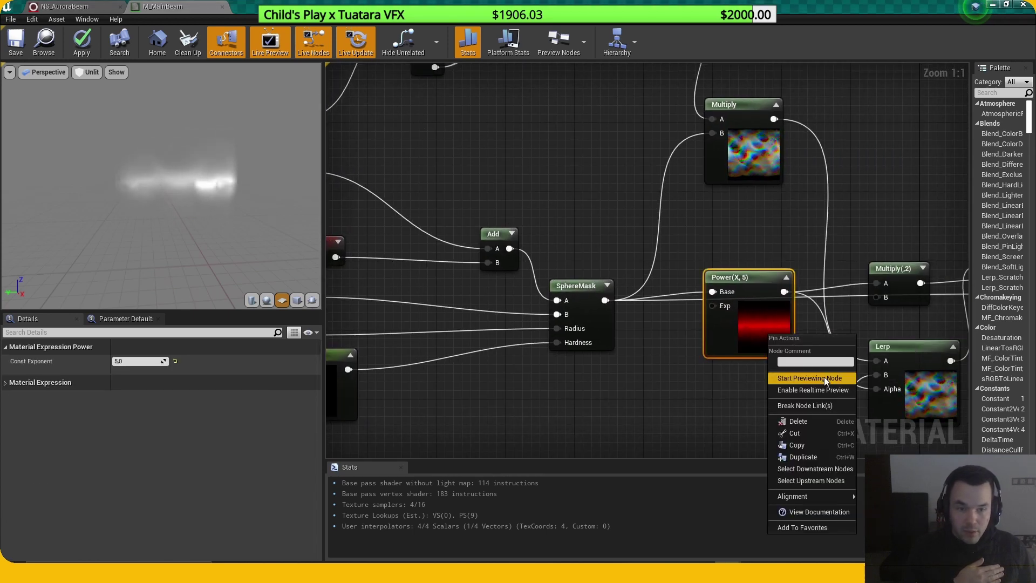
pyautogui.click(825, 378)
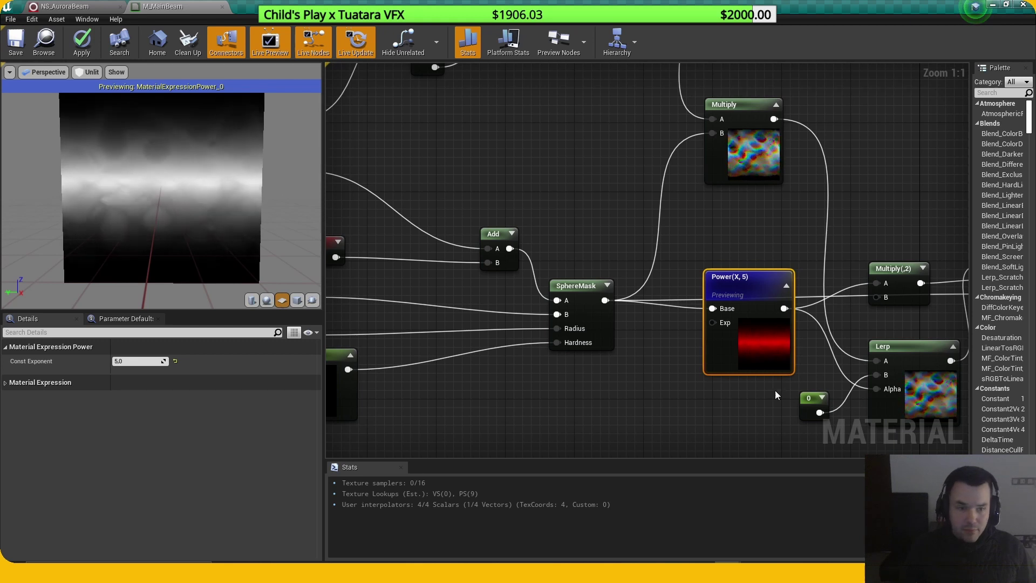
# Step: Preview the output of the Lerp node that combines Multiply(,2) with the noise Lerp
pyautogui.moveTo(776, 396); pyautogui.dragTo(615, 342, button='right')
pyautogui.moveTo(756, 378); pyautogui.dragTo(683, 361, button='right')
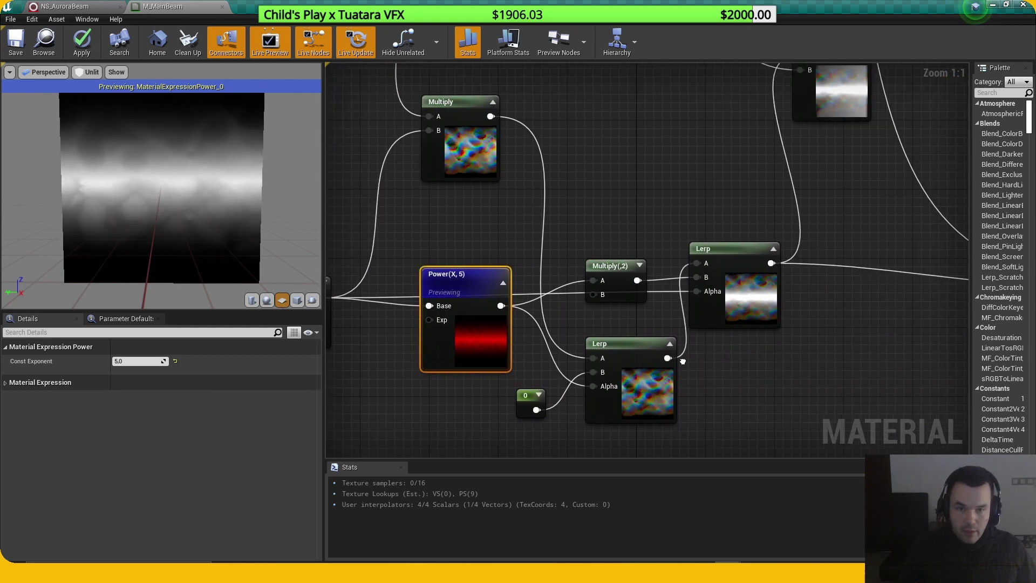
pyautogui.rightClick(754, 319)
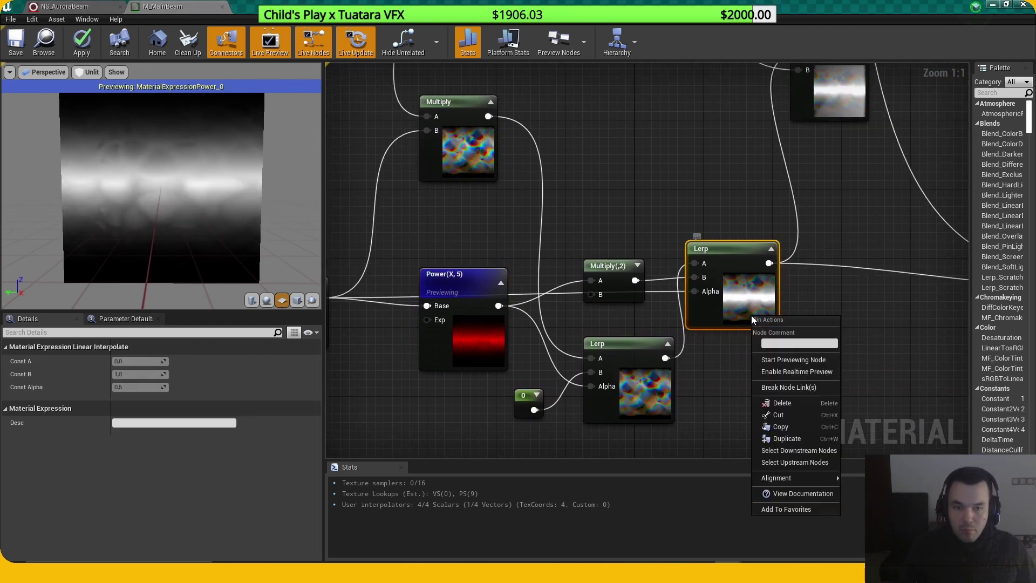
pyautogui.click(805, 361)
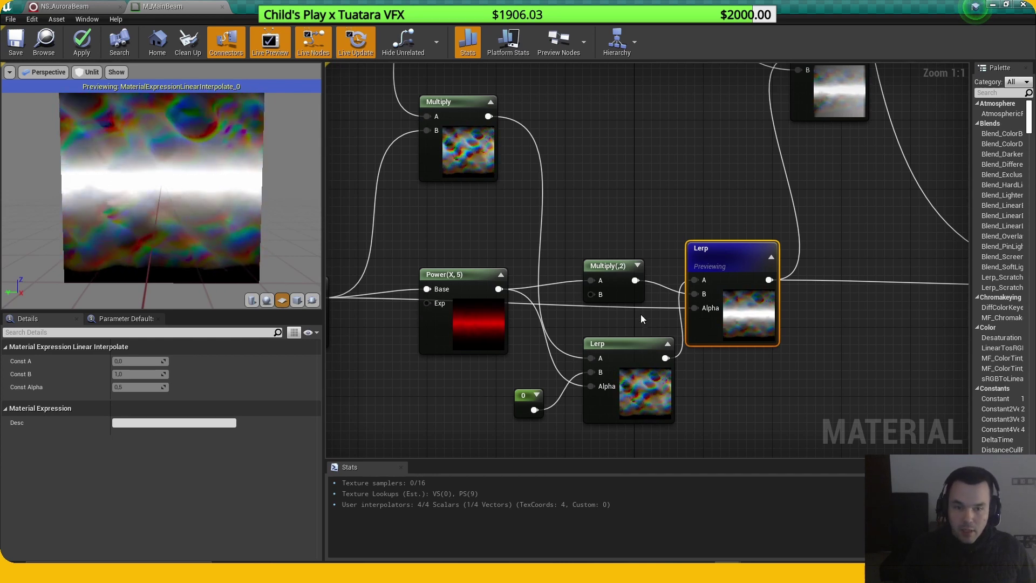
# Step: Trace the previewed Lerp's inputs and follow its output to the M_MainBeam material's emissive and opacity chains
pyautogui.moveTo(640, 315); pyautogui.dragTo(761, 318, button='right')
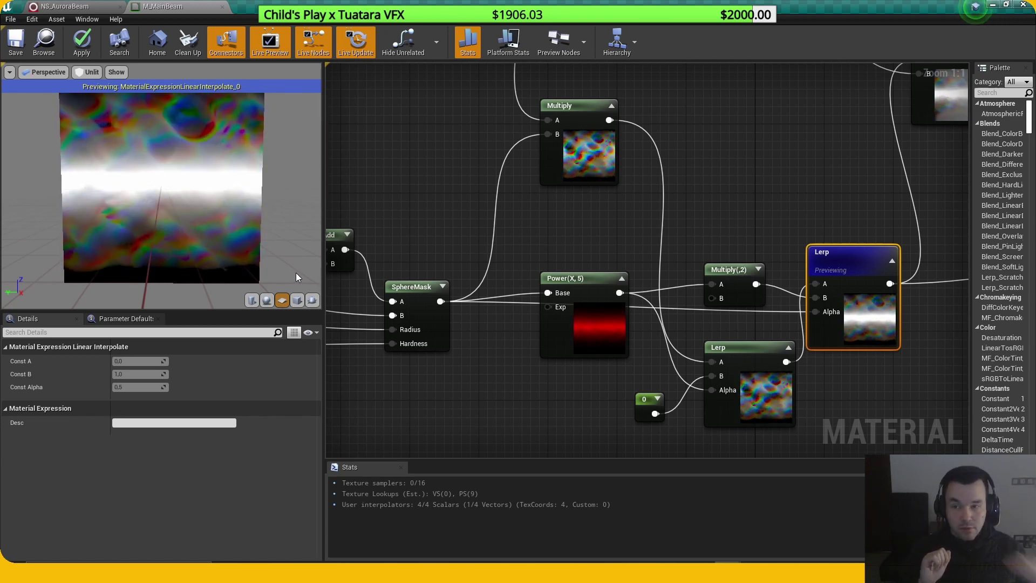
pyautogui.scroll(-2, 798, 200)
pyautogui.moveTo(798, 200); pyautogui.dragTo(701, 322, button='right')
pyautogui.scroll(-2, 701, 322)
pyautogui.scroll(2, 742, 318)
pyautogui.moveTo(867, 336); pyautogui.dragTo(604, 274, button='right')
pyautogui.scroll(-1, 742, 318)
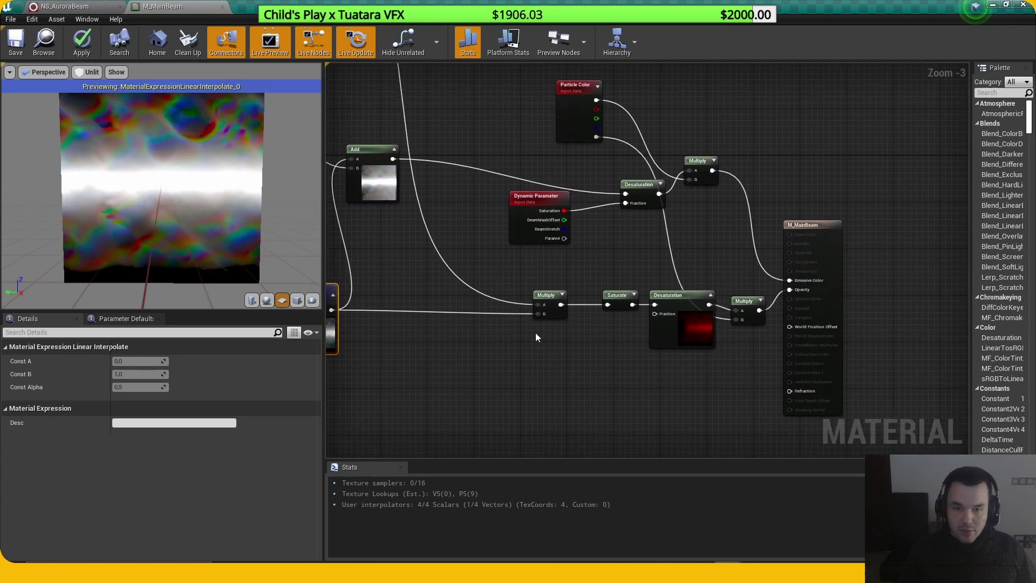
# Step: Inspect the Saturate node and its neighbours in the M_MainBeam opacity chain
pyautogui.scroll(2, 572, 312)
pyautogui.moveTo(607, 342); pyautogui.dragTo(684, 301)
pyautogui.click(644, 345)
pyautogui.moveTo(599, 341); pyautogui.dragTo(708, 329, button='right')
pyautogui.click(681, 291)
pyautogui.scroll(-2, 679, 336)
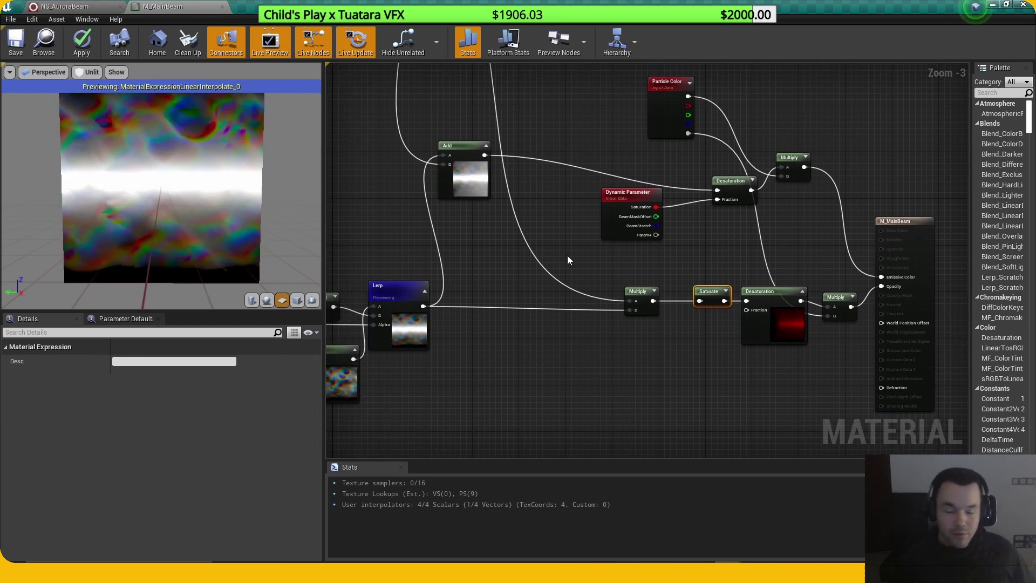
# Step: Reopen the NS_AuroraBeam system and resize its layout to show the MainBeam and ResidualBeam emitters together
pyautogui.click(992, 5)
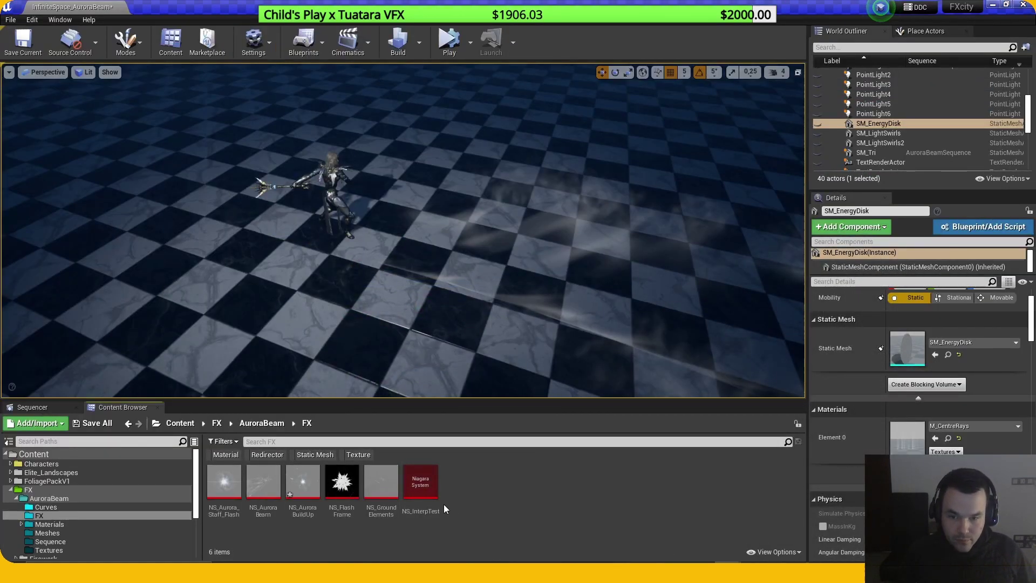
pyautogui.doubleClick(263, 482)
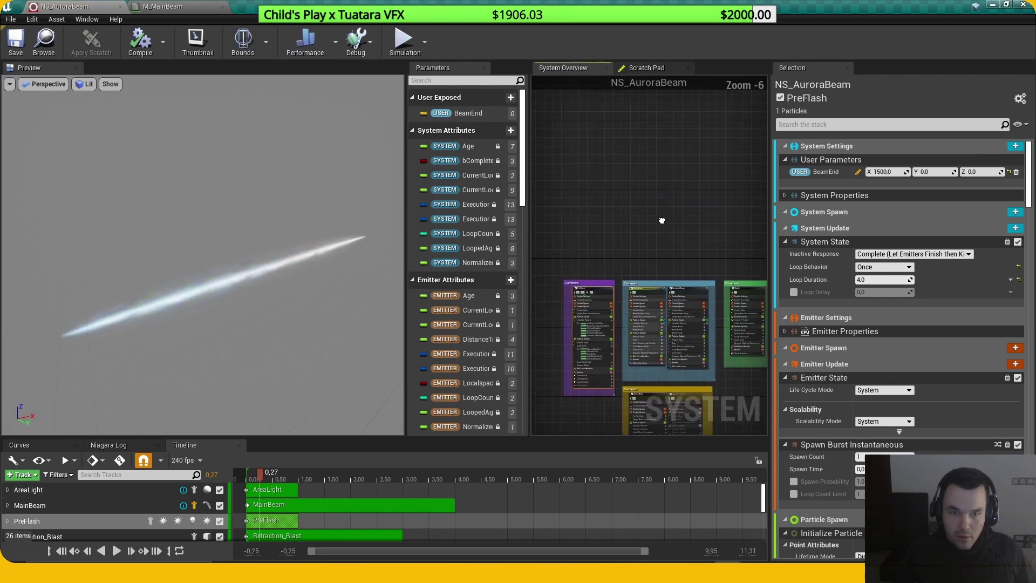
pyautogui.scroll(2, 661, 221)
pyautogui.moveTo(405, 240); pyautogui.dragTo(233, 232)
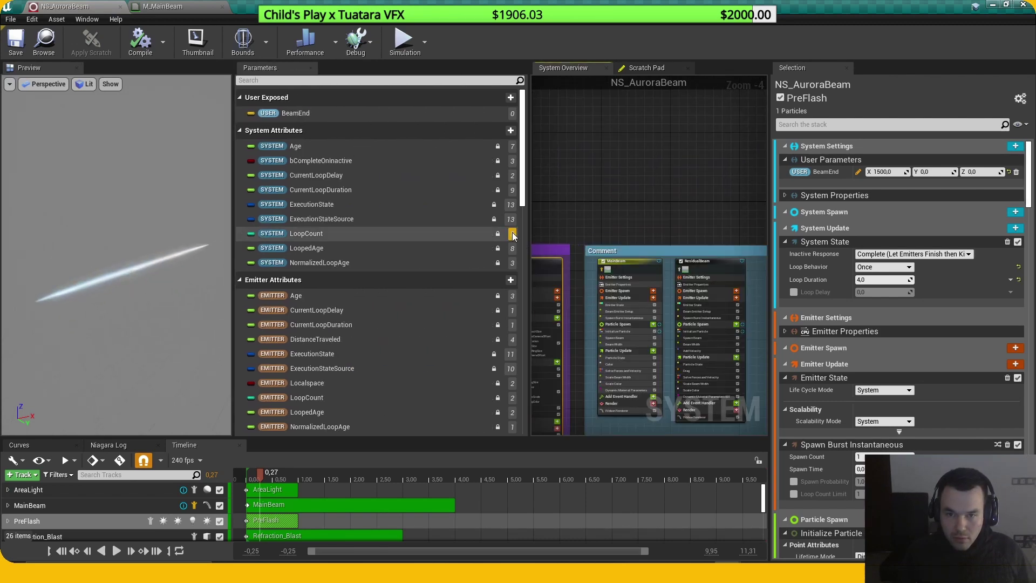
pyautogui.moveTo(528, 232); pyautogui.dragTo(423, 232)
pyautogui.scroll(2, 648, 208)
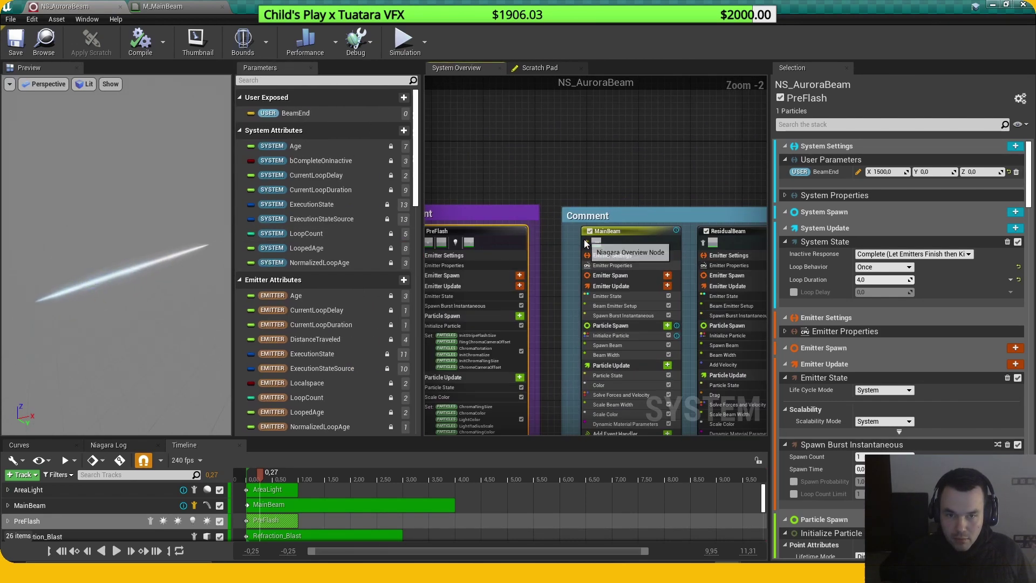
pyautogui.moveTo(512, 392); pyautogui.dragTo(492, 347, button='right')
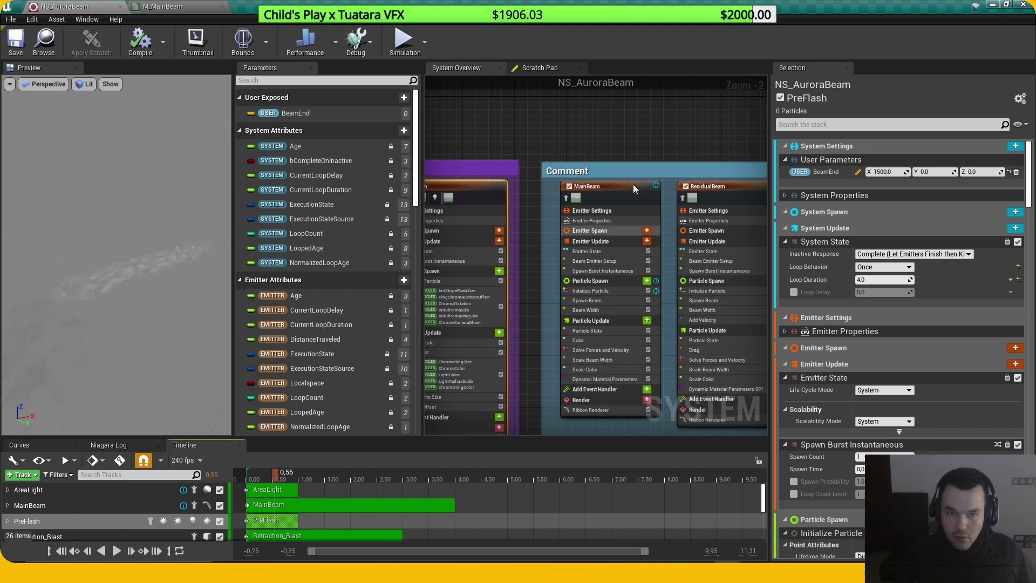
pyautogui.moveTo(573, 306); pyautogui.dragTo(503, 290, button='right')
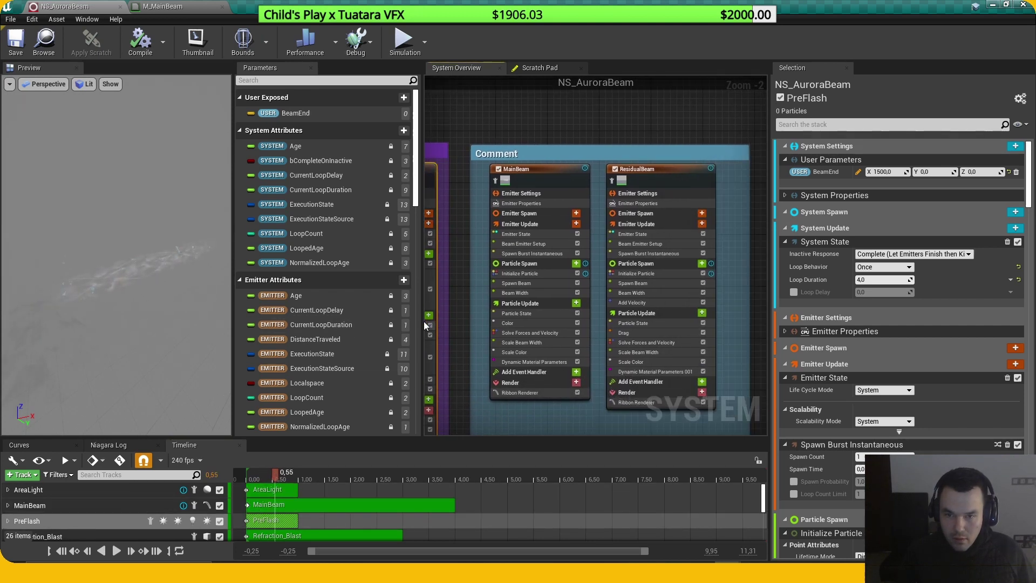
pyautogui.moveTo(424, 325); pyautogui.dragTo(481, 324)
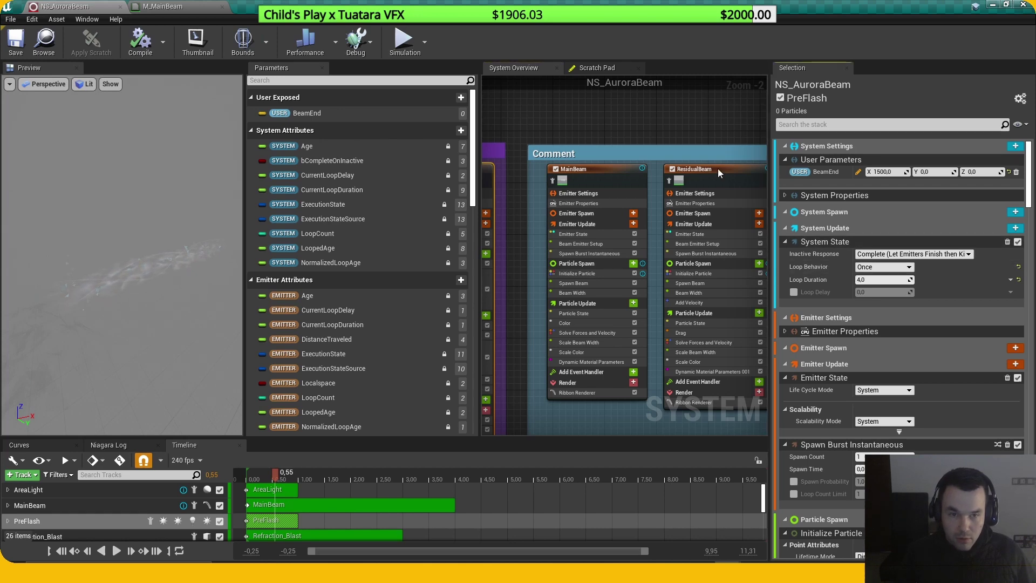
# Step: Select the ResidualBeam emitter and move the NS_AuroraBeam timeline playhead close to the start
pyautogui.scroll(2, 718, 173)
pyautogui.click(612, 179)
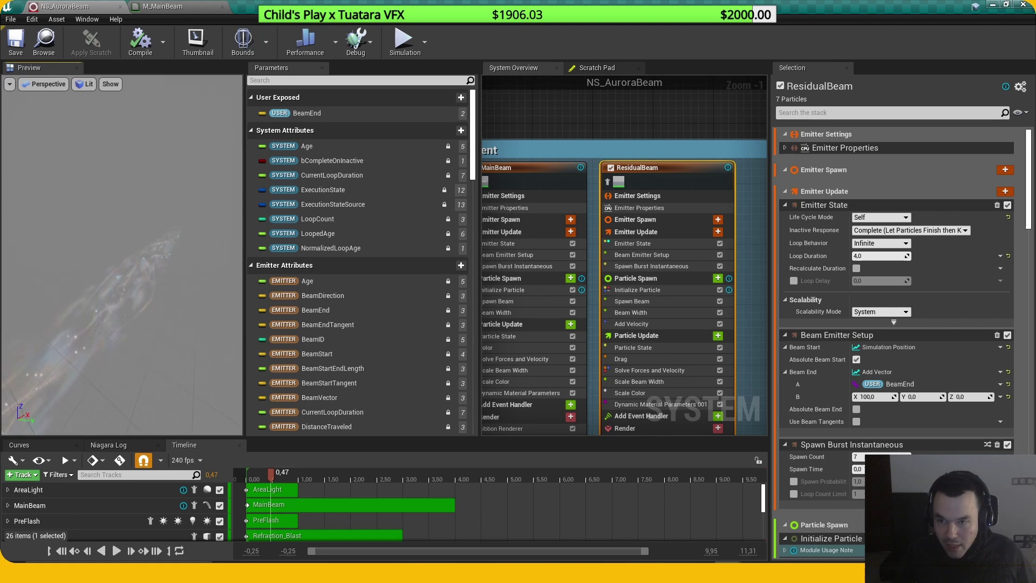
pyautogui.click(254, 474)
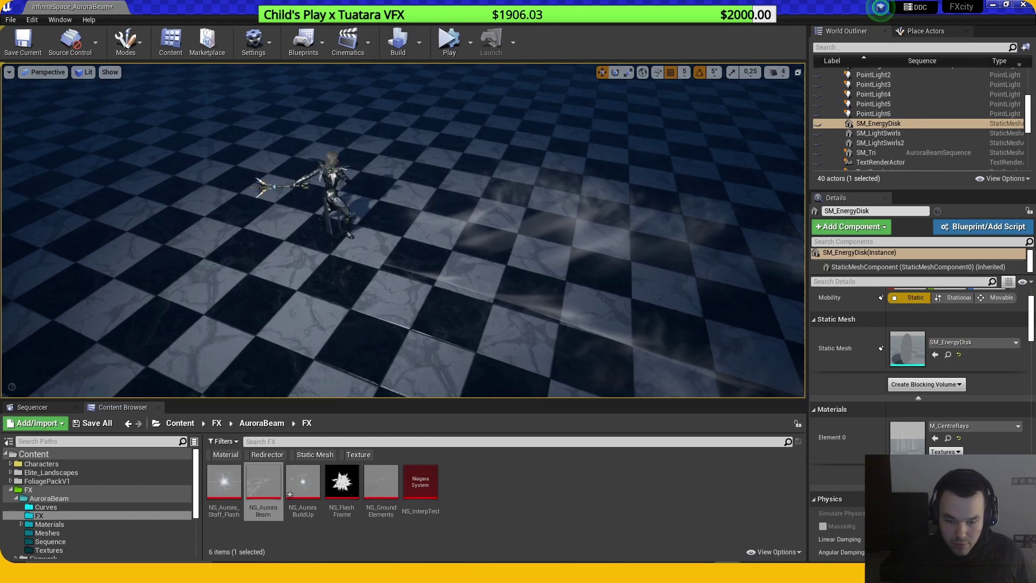
# Step: Scrub the AuroraBeamSequence to about 05:16 and back to 05:04, examining the fading residual beam from different angles
pyautogui.click(34, 407)
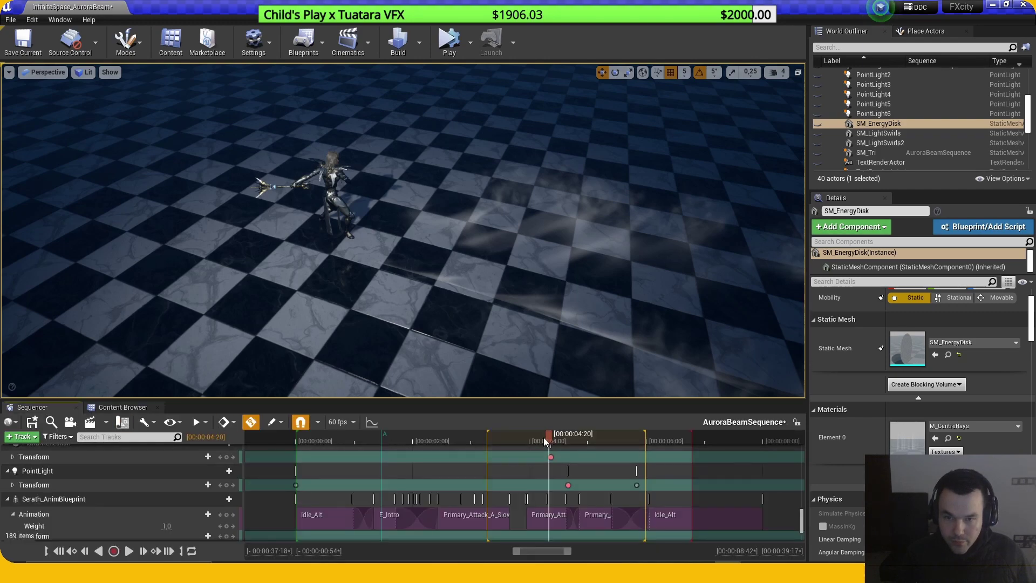
pyautogui.moveTo(546, 441); pyautogui.dragTo(605, 433)
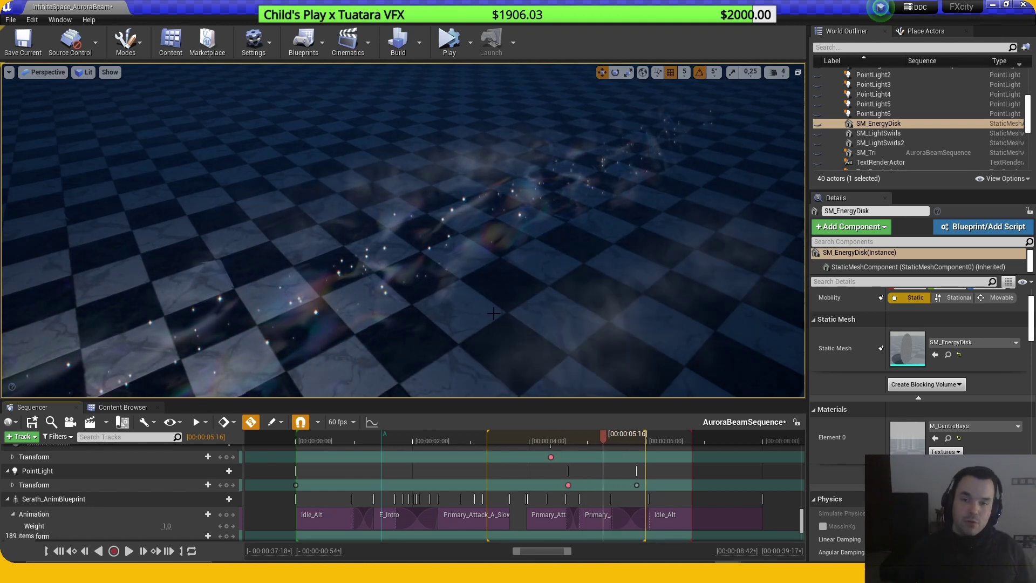
pyautogui.keyDown('alt'); pyautogui.moveTo(509, 275); pyautogui.dragTo(568, 275); pyautogui.keyUp('alt')
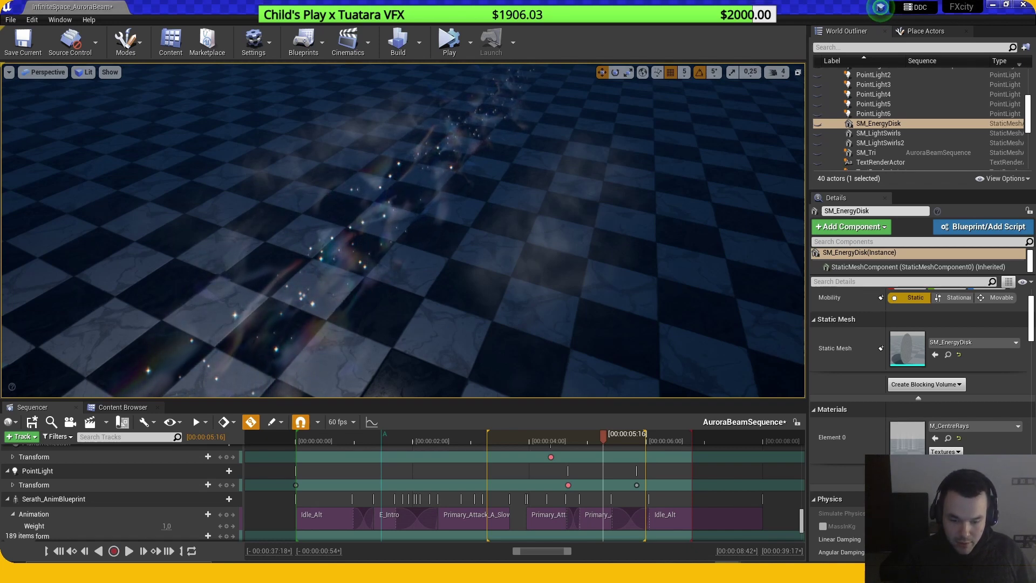
pyautogui.moveTo(484, 436); pyautogui.dragTo(595, 439)
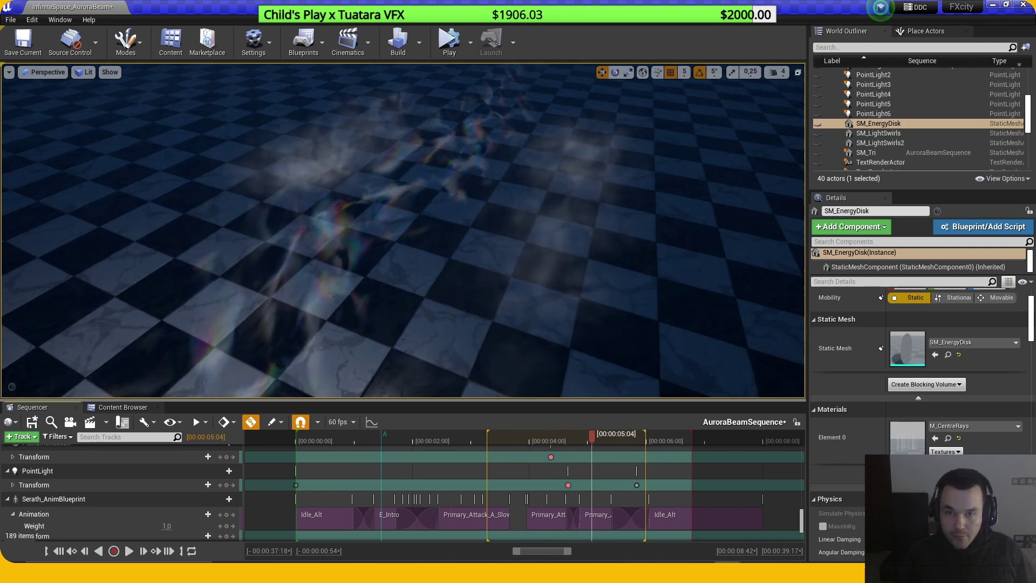
pyautogui.keyDown('alt'); pyautogui.moveTo(583, 324); pyautogui.dragTo(475, 310); pyautogui.keyUp('alt')
pyautogui.moveTo(554, 317); pyautogui.dragTo(534, 318, button='right')
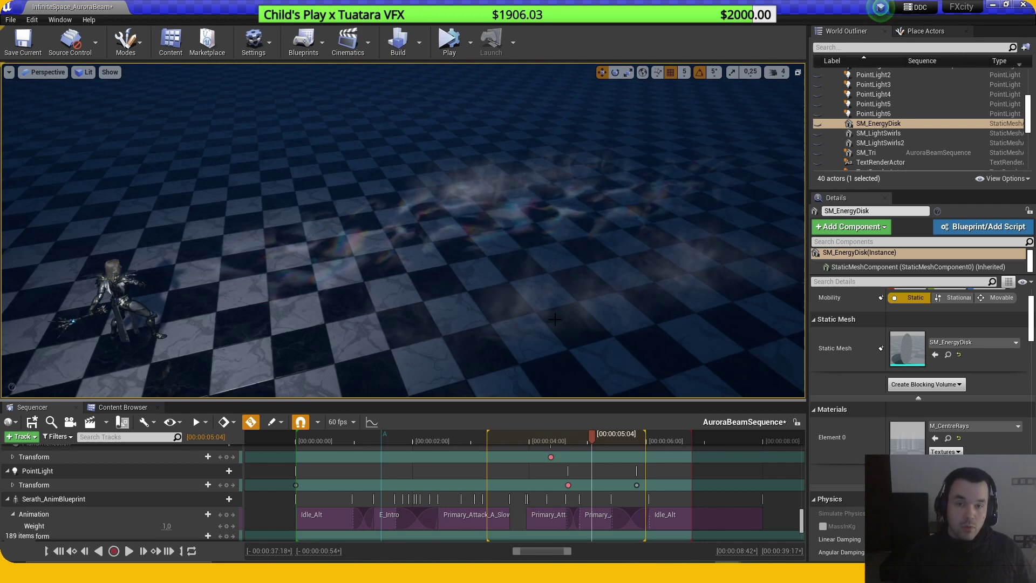
# Step: Scrub the sequence between about 05:01 and 04:23 and examine the residual streaks beside the character
pyautogui.moveTo(555, 319); pyautogui.dragTo(555, 319, button='right')
pyautogui.moveTo(610, 440); pyautogui.dragTo(590, 435)
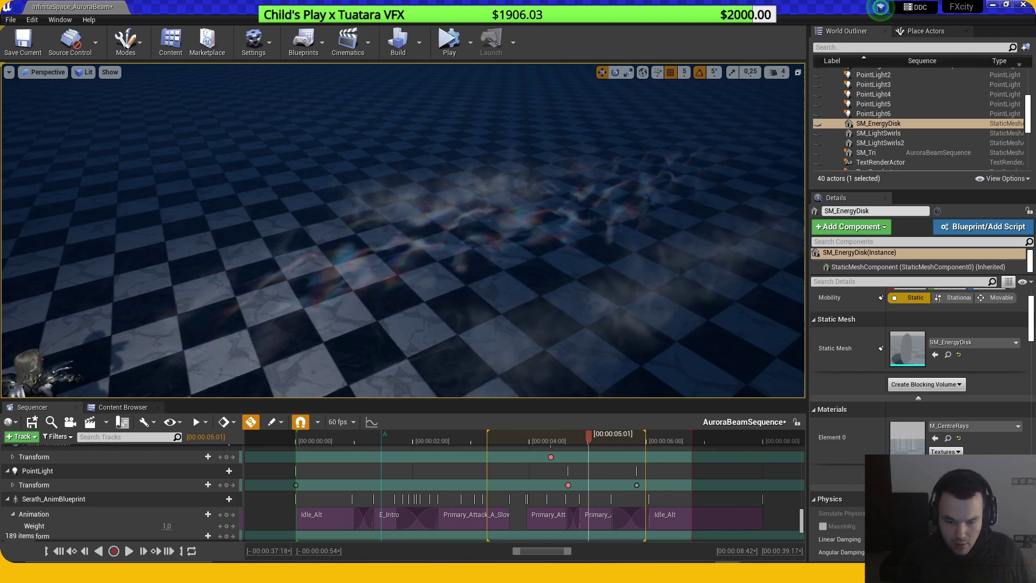
pyautogui.moveTo(552, 441); pyautogui.dragTo(587, 439)
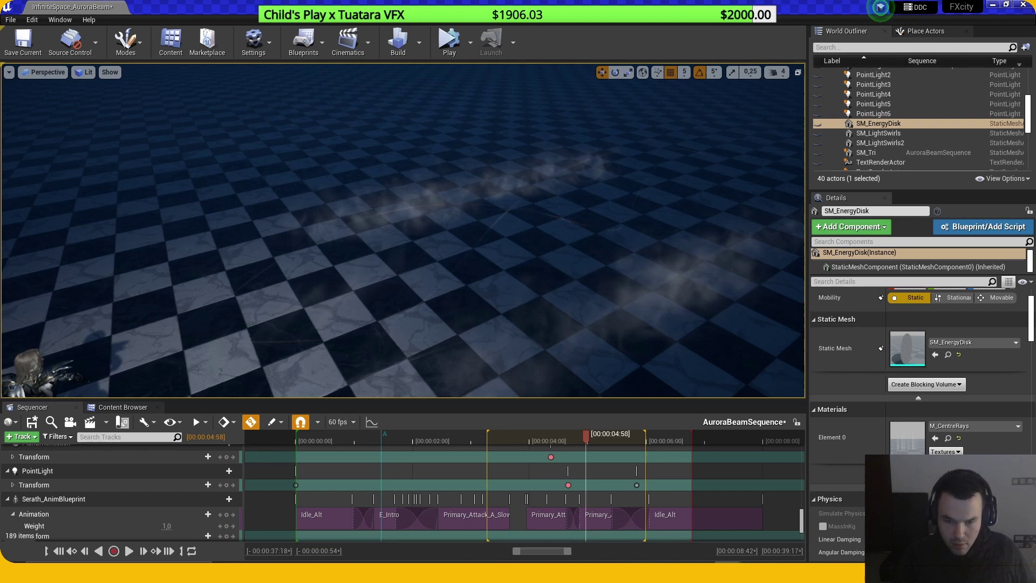
pyautogui.moveTo(580, 436); pyautogui.dragTo(553, 436)
pyautogui.moveTo(532, 303); pyautogui.dragTo(490, 296, button='right')
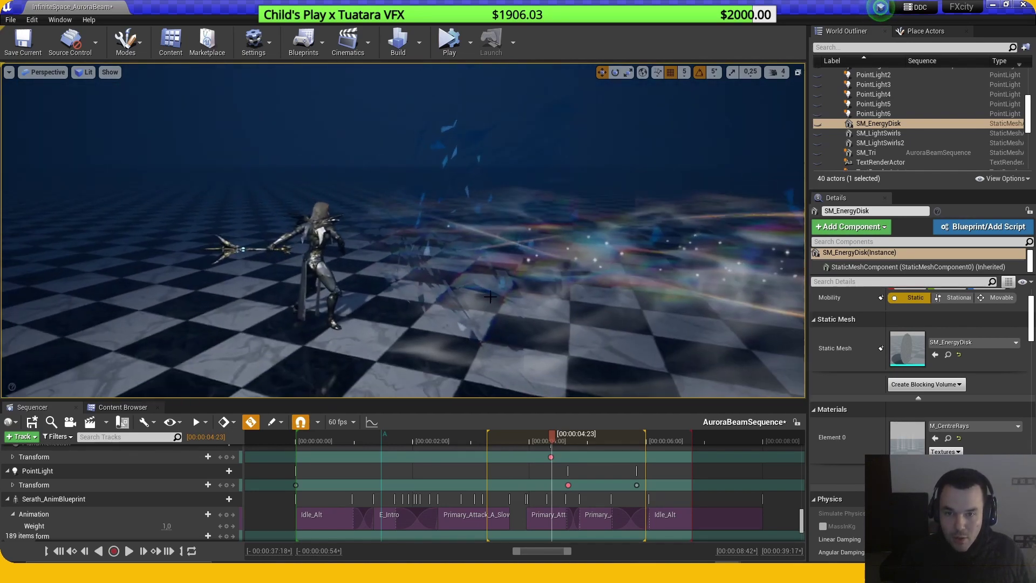
# Step: Compare the firing beam at 04:14 with the residual trail between 04:18 and 04:35 from in front of and behind the character
pyautogui.moveTo(552, 439)
pyautogui.mouseDown()
pyautogui.moveTo(531, 436)
pyautogui.moveTo(547, 436)
pyautogui.mouseUp()
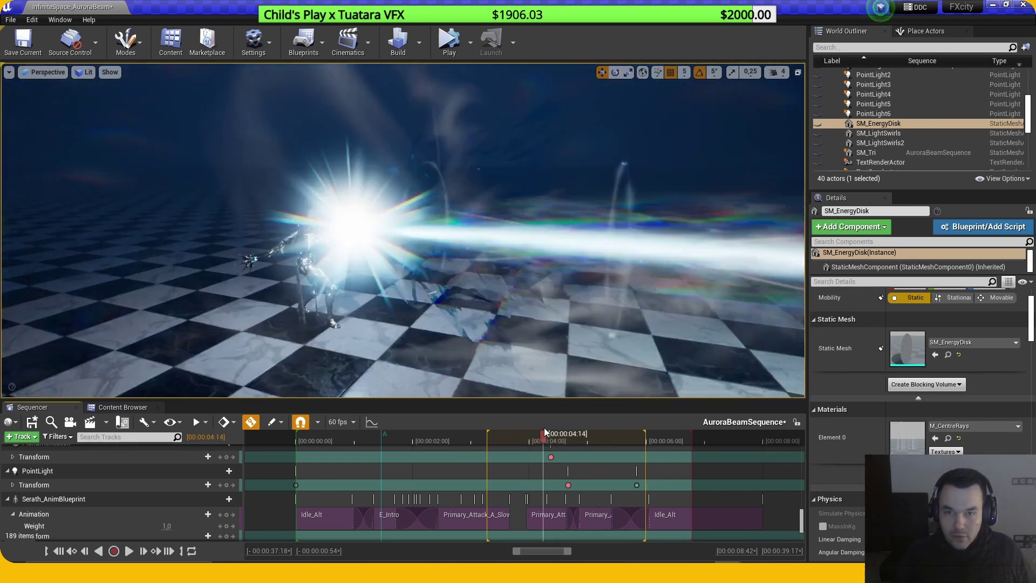
pyautogui.moveTo(457, 267); pyautogui.dragTo(497, 343, button='right')
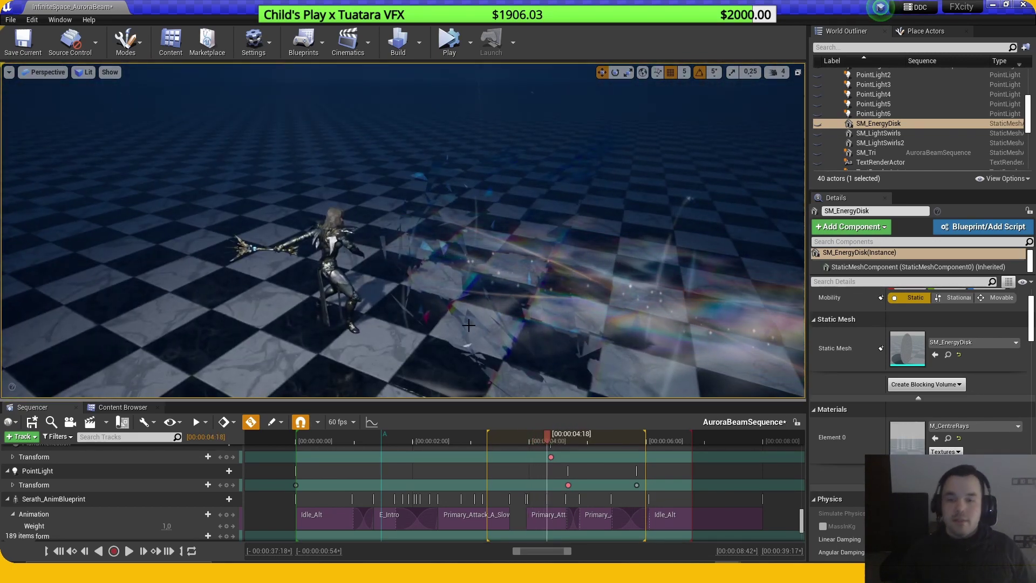
pyautogui.moveTo(548, 437)
pyautogui.mouseDown()
pyautogui.moveTo(532, 438)
pyautogui.moveTo(550, 438)
pyautogui.mouseUp()
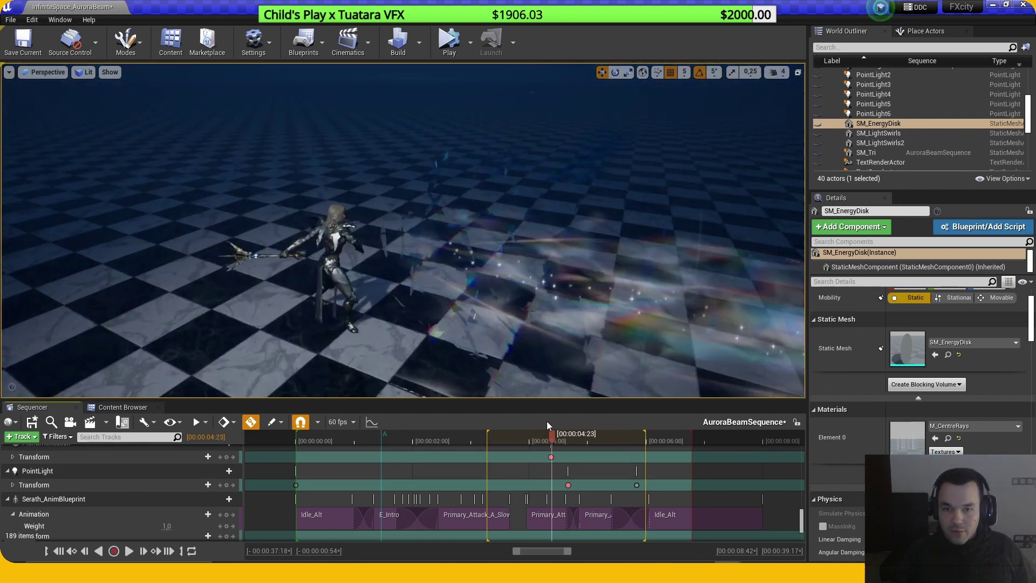
pyautogui.moveTo(499, 335); pyautogui.dragTo(501, 319, button='right')
pyautogui.moveTo(558, 444); pyautogui.dragTo(567, 441)
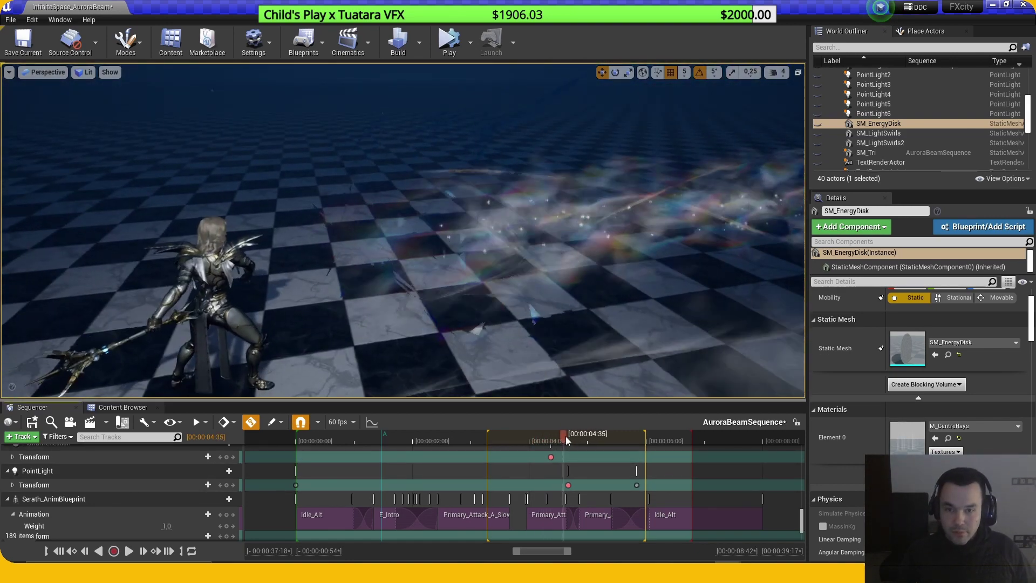
pyautogui.moveTo(556, 378); pyautogui.dragTo(523, 380, button='right')
pyautogui.moveTo(574, 437); pyautogui.dragTo(551, 437)
pyautogui.moveTo(551, 346); pyautogui.dragTo(553, 373, button='right')
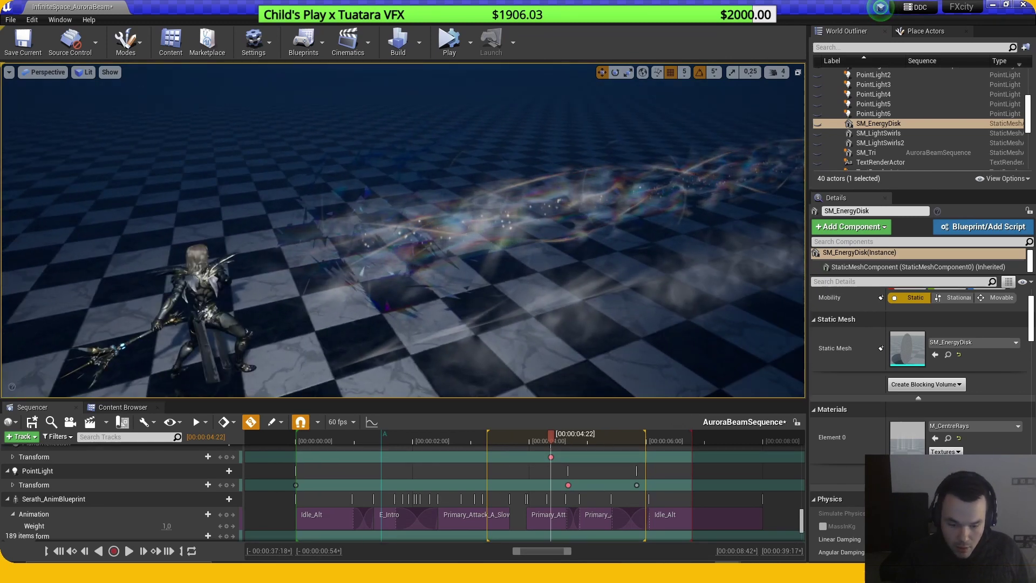
# Step: Examine the main beam at 04:15 and the residual beam at 04:22 along their length, from far away and up close
pyautogui.moveTo(550, 246)
pyautogui.mouseDown(button='right')
pyautogui.moveTo(534, 254)
pyautogui.moveTo(545, 227)
pyautogui.mouseUp(button='right')
pyautogui.moveTo(551, 438); pyautogui.dragTo(545, 439)
pyautogui.moveTo(545, 346); pyautogui.dragTo(531, 327, button='right')
pyautogui.moveTo(416, 212); pyautogui.dragTo(437, 243, button='right')
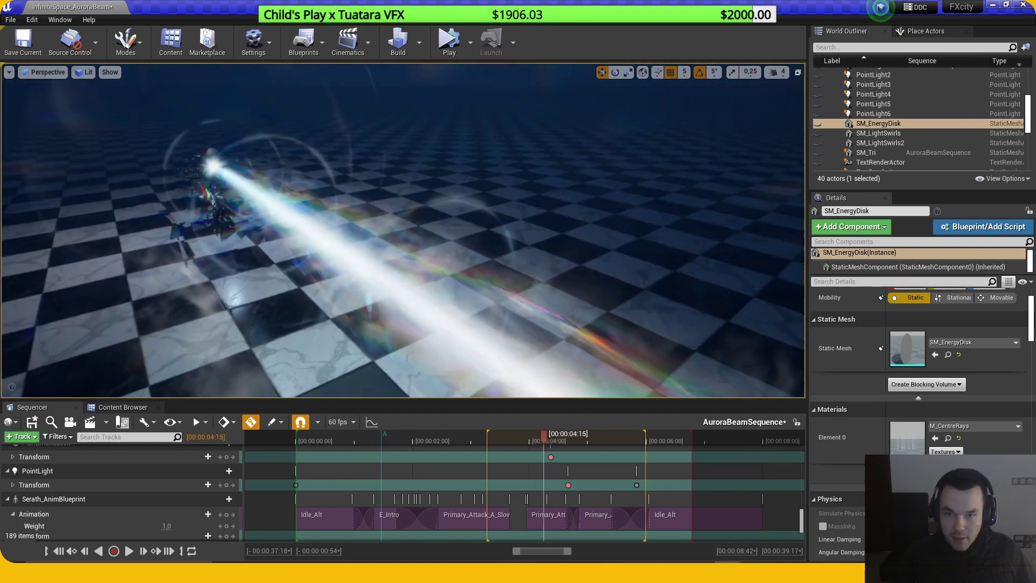
pyautogui.moveTo(381, 212); pyautogui.dragTo(447, 265, button='right')
pyautogui.moveTo(544, 435)
pyautogui.mouseDown()
pyautogui.moveTo(536, 435)
pyautogui.moveTo(551, 434)
pyautogui.mouseUp()
pyautogui.moveTo(486, 292); pyautogui.dragTo(512, 354, button='right')
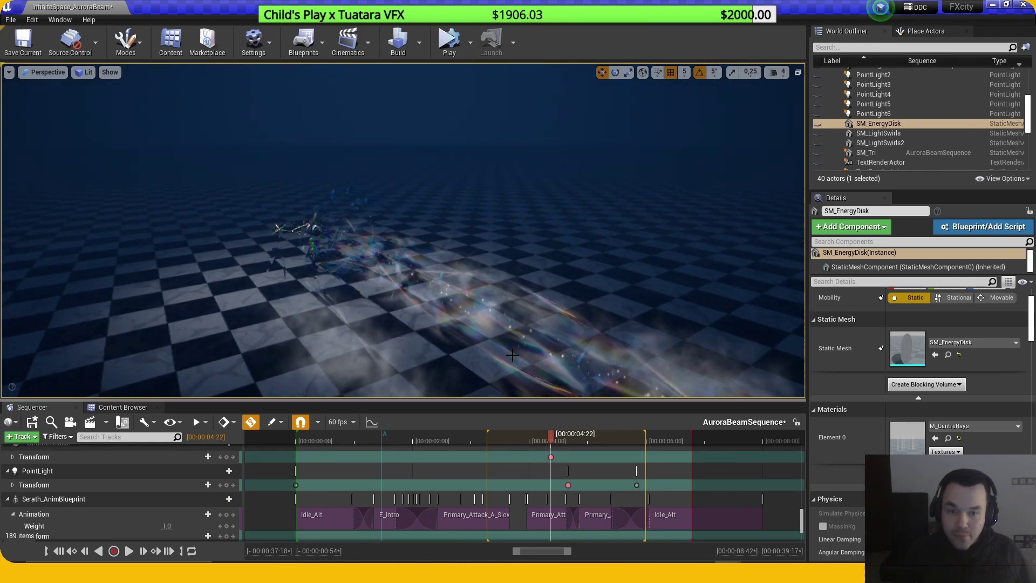
pyautogui.moveTo(576, 268)
pyautogui.mouseDown(button='right')
pyautogui.moveTo(643, 292)
pyautogui.moveTo(576, 268)
pyautogui.mouseUp(button='right')
pyautogui.moveTo(454, 298); pyautogui.dragTo(486, 324, button='right')
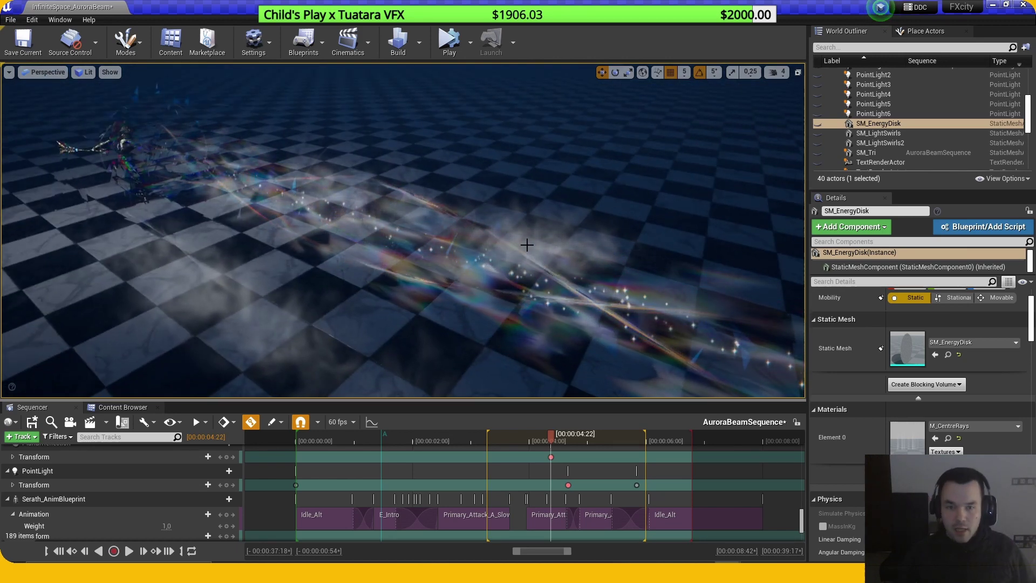
pyautogui.moveTo(569, 247); pyautogui.dragTo(551, 238, button='right')
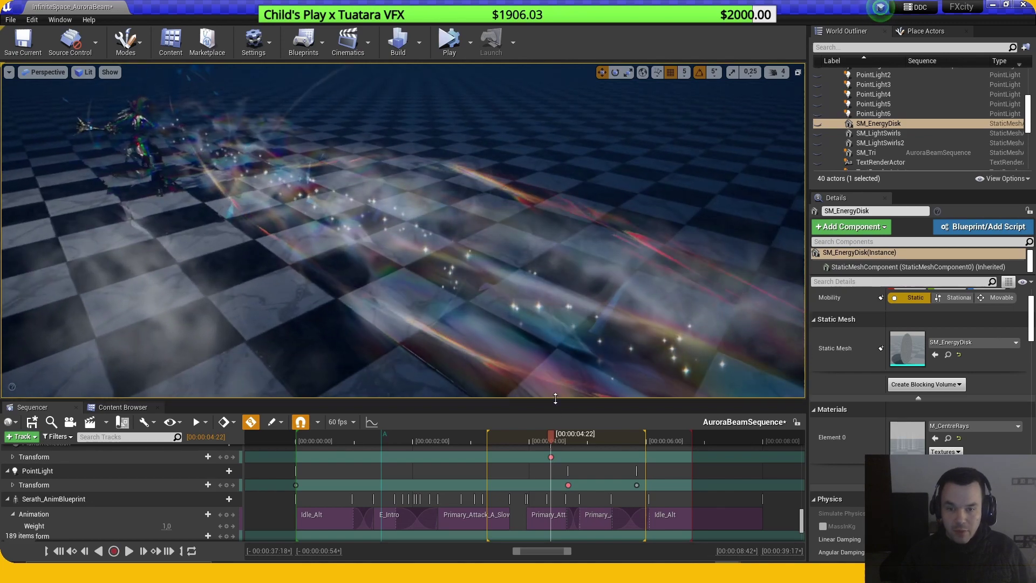
# Step: Play the sequence repeatedly from before the beam fires, then stop it and park the playhead at 04:29
pyautogui.moveTo(543, 439)
pyautogui.mouseDown()
pyautogui.moveTo(519, 439)
pyautogui.moveTo(543, 439)
pyautogui.mouseUp()
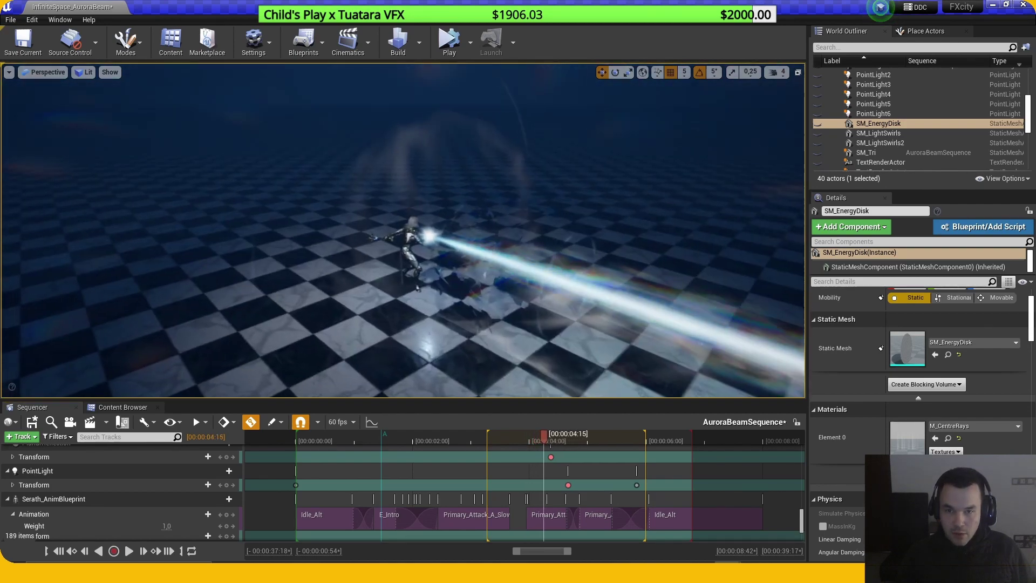
pyautogui.press('space')
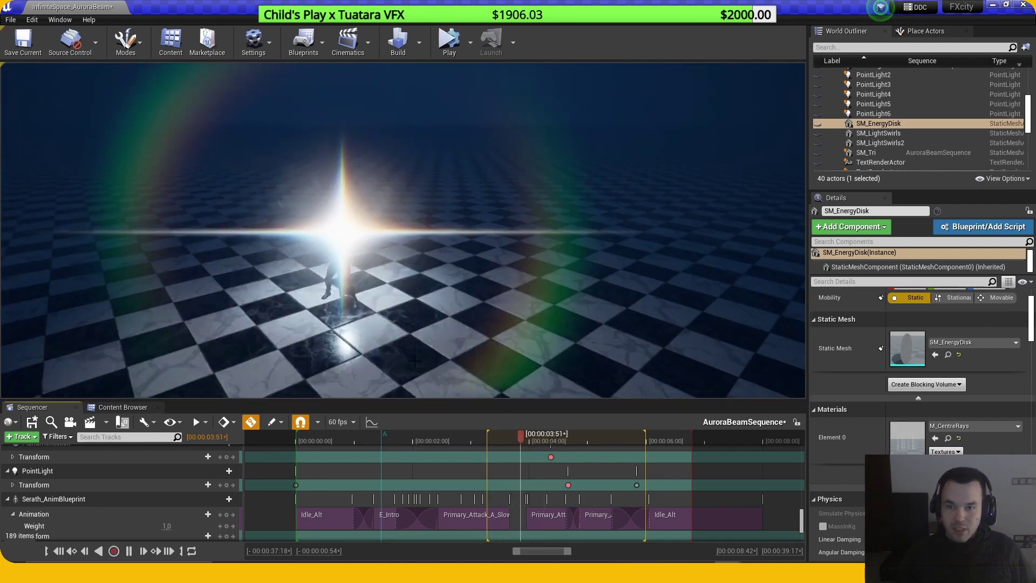
pyautogui.click(472, 435)
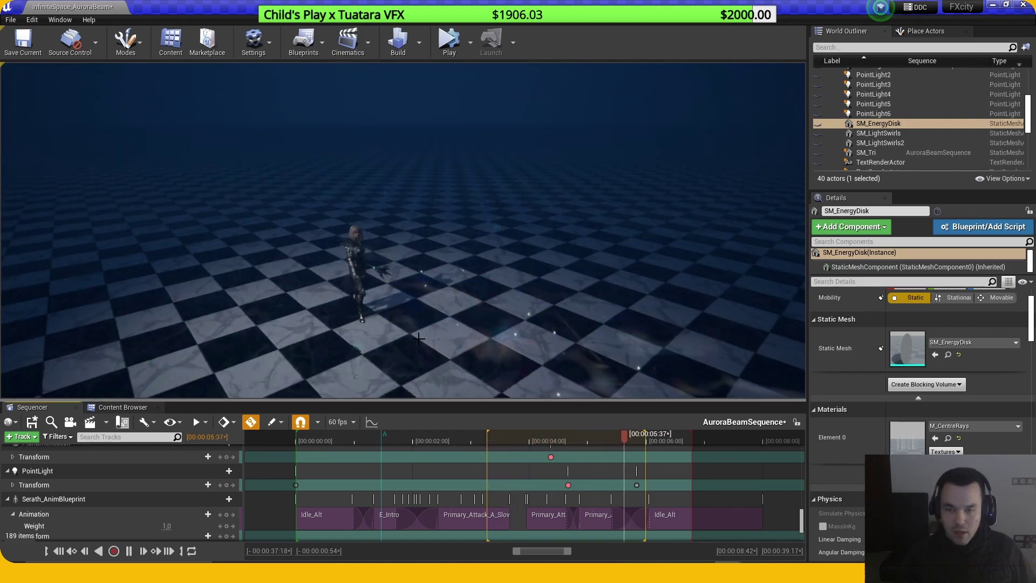
pyautogui.click(514, 435)
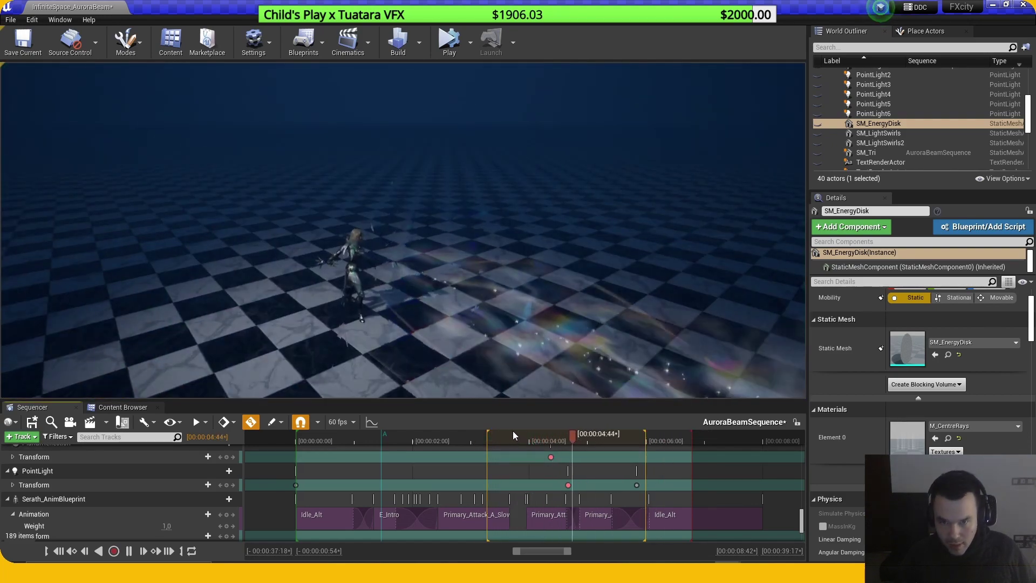
pyautogui.click(448, 433)
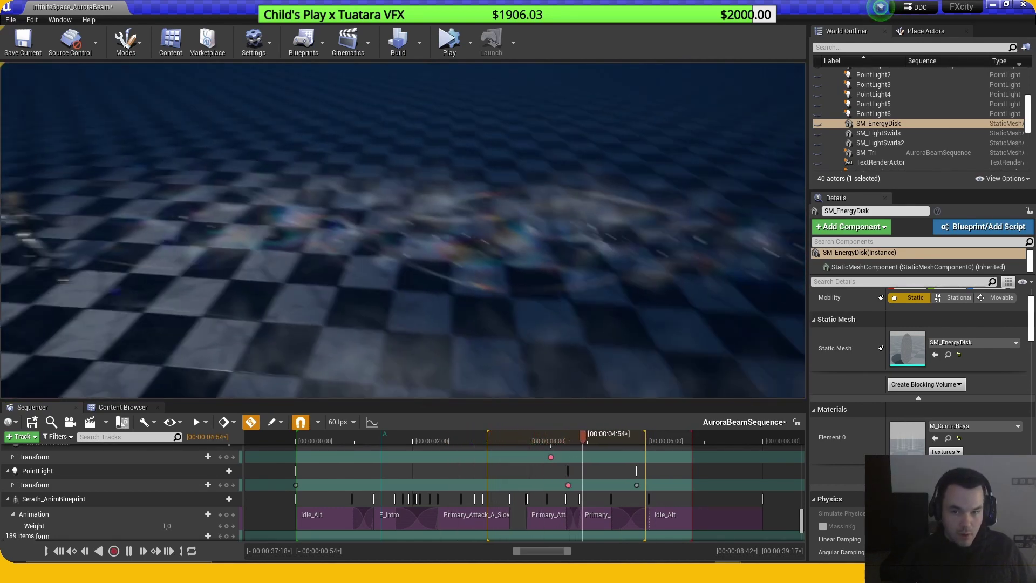
pyautogui.moveTo(516, 436); pyautogui.dragTo(558, 450)
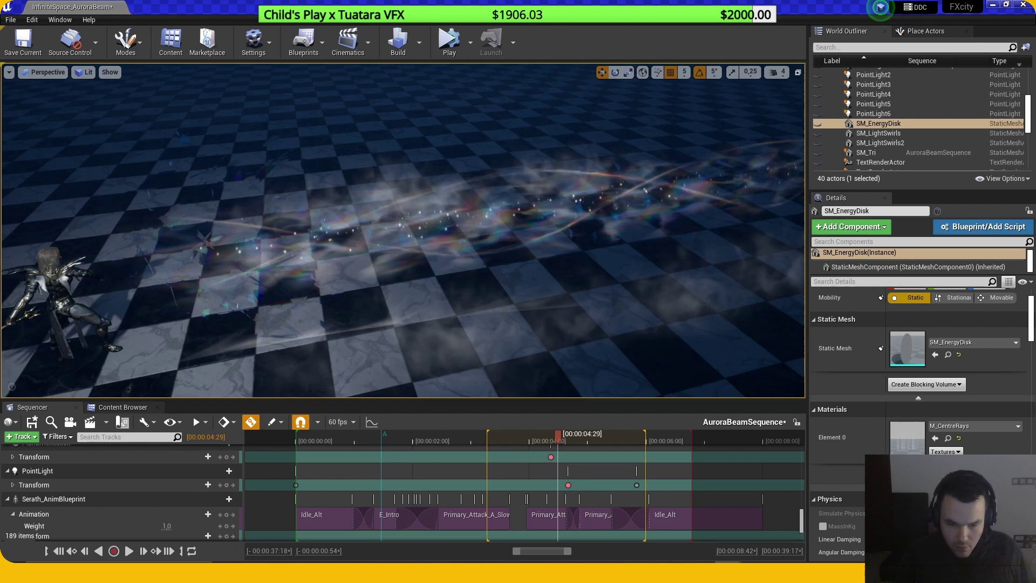
# Step: Locate the AreaLight emitter in NS_AuroraBeam, then check the beam's light on the floor at 04:14 in the sequence
pyautogui.moveTo(651, 577); pyautogui.dragTo(536, 51)
pyautogui.doubleClick(571, 49)
pyautogui.scroll(-2, 594, 346)
pyautogui.moveTo(570, 409); pyautogui.dragTo(589, 397, button='right')
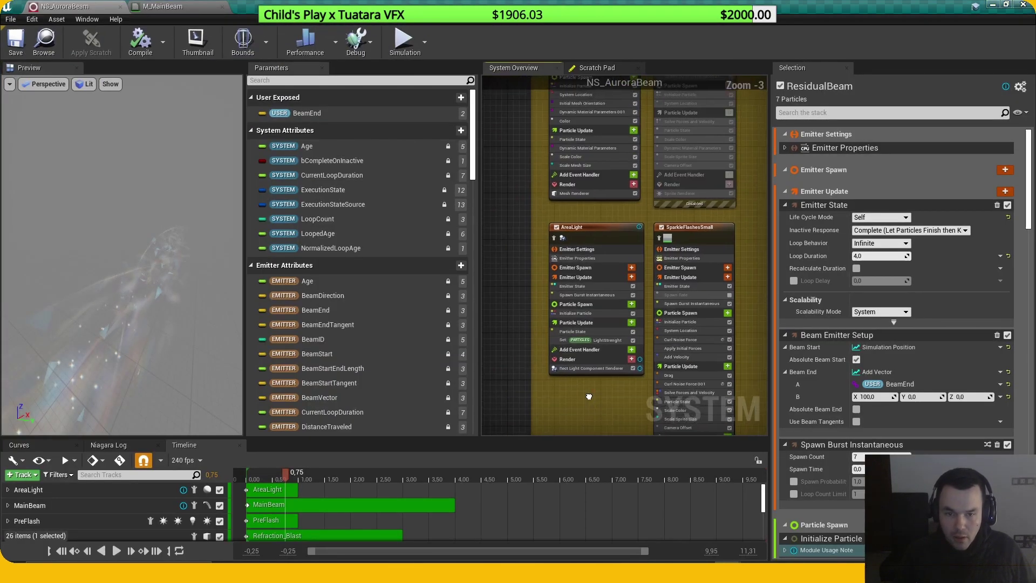
pyautogui.scroll(2, 588, 389)
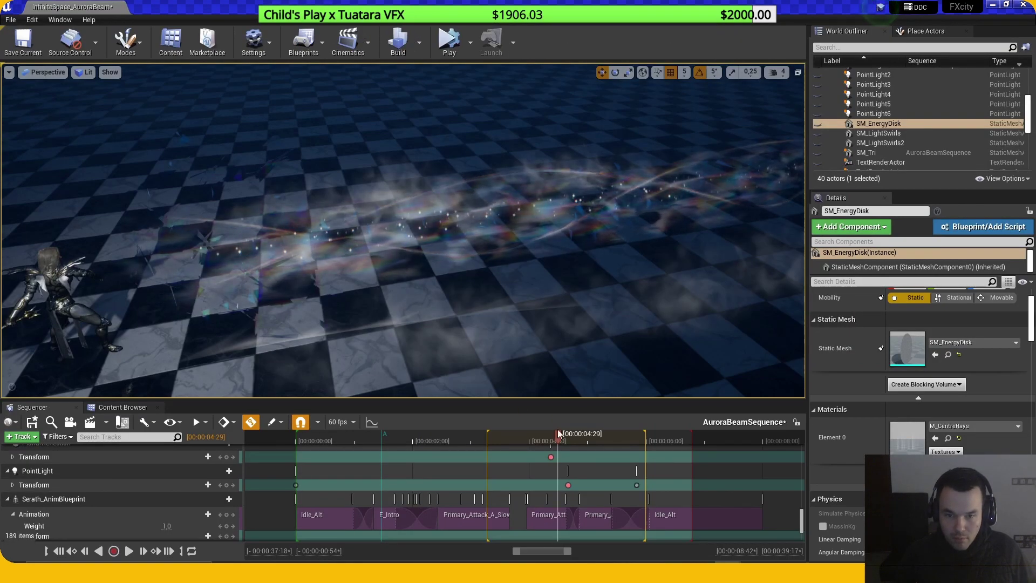
pyautogui.moveTo(559, 433); pyautogui.dragTo(544, 436)
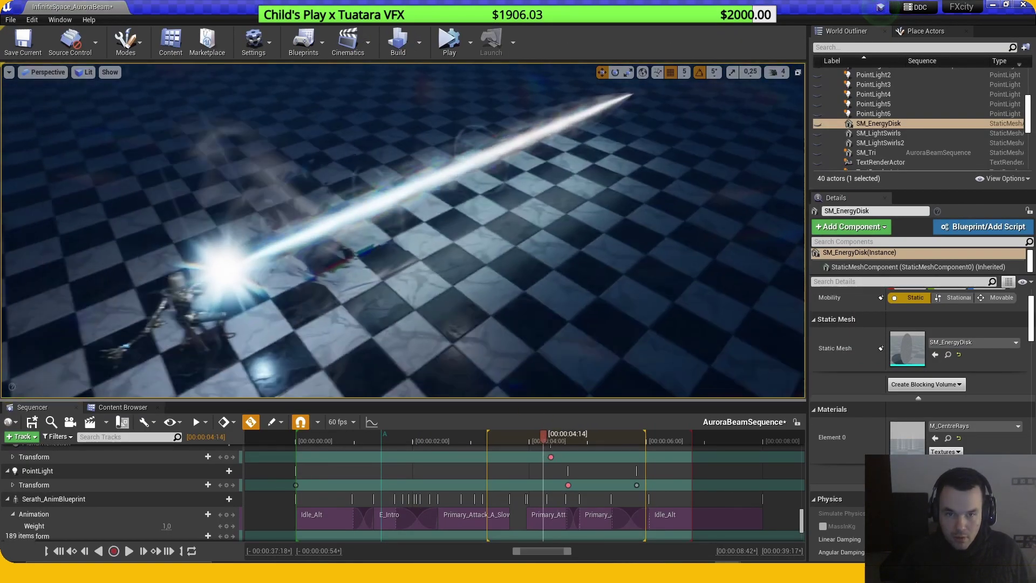
pyautogui.moveTo(333, 374)
pyautogui.mouseDown(button='right')
pyautogui.moveTo(351, 367)
pyautogui.moveTo(334, 374)
pyautogui.mouseUp(button='right')
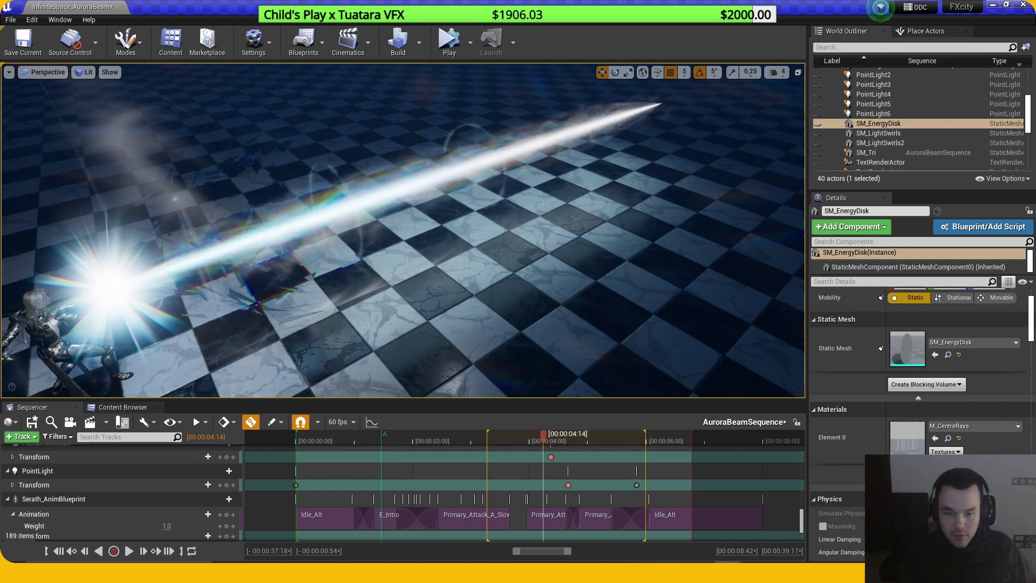
# Step: Show the AreaLight emitter's Rect Light Component Renderer settings in NS_AuroraBeam and widen the system overview
pyautogui.moveTo(702, 582); pyautogui.dragTo(708, 111)
pyautogui.doubleClick(707, 111)
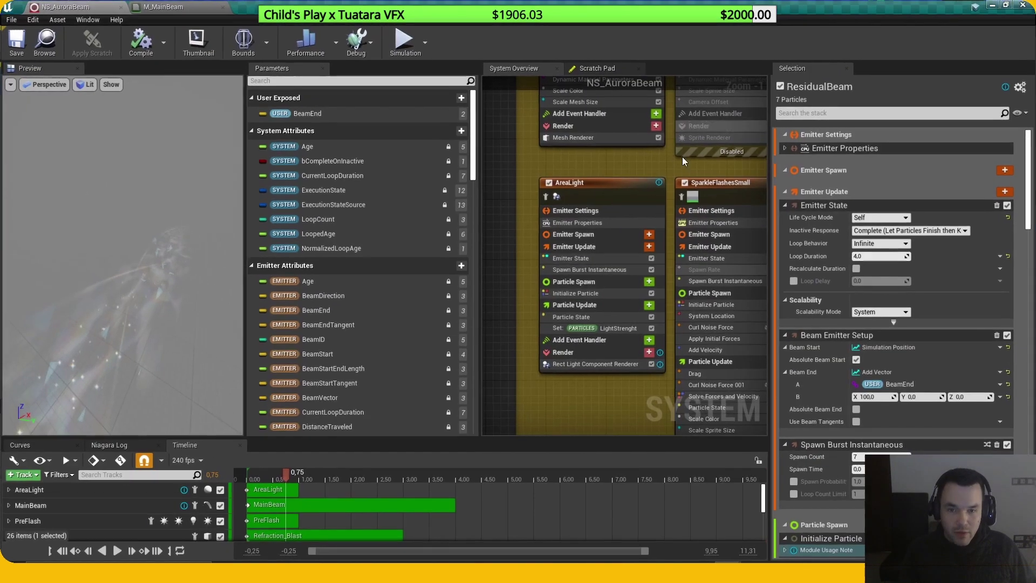
pyautogui.click(578, 365)
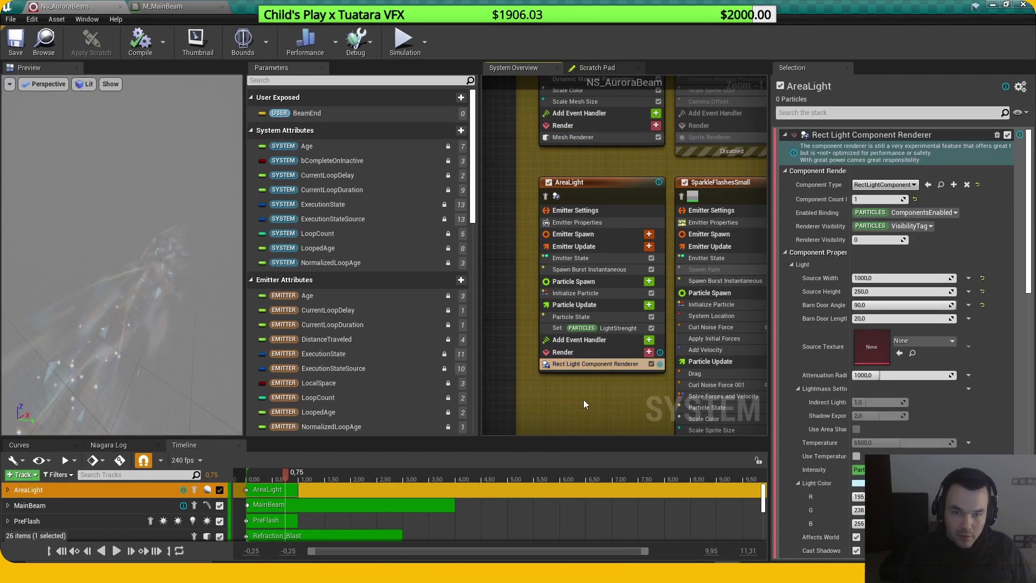
pyautogui.moveTo(596, 405); pyautogui.dragTo(562, 403, button='right')
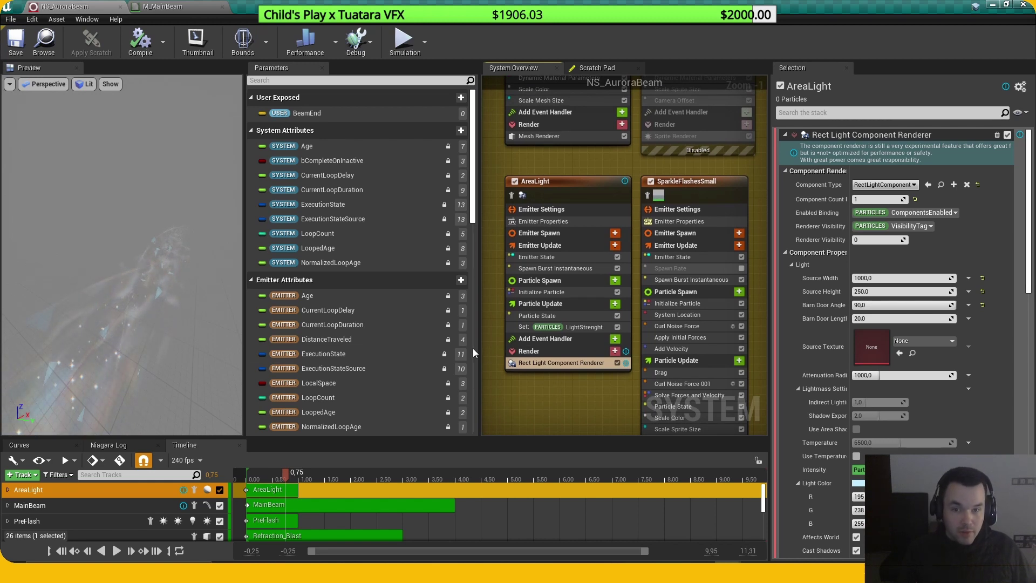
pyautogui.moveTo(478, 342); pyautogui.dragTo(439, 344)
pyautogui.moveTo(465, 384); pyautogui.dragTo(492, 361, button='right')
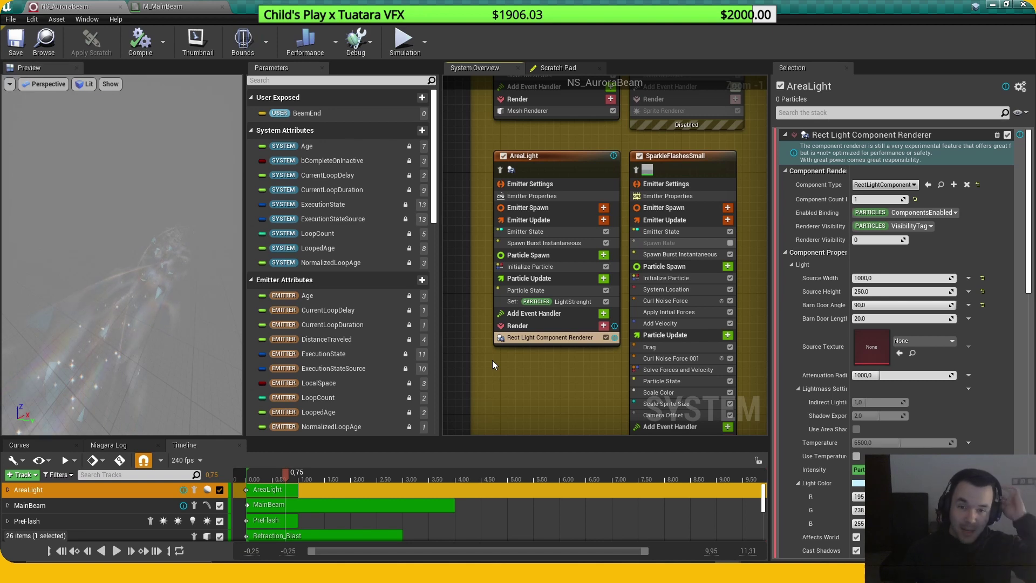
pyautogui.scroll(1, 540, 345)
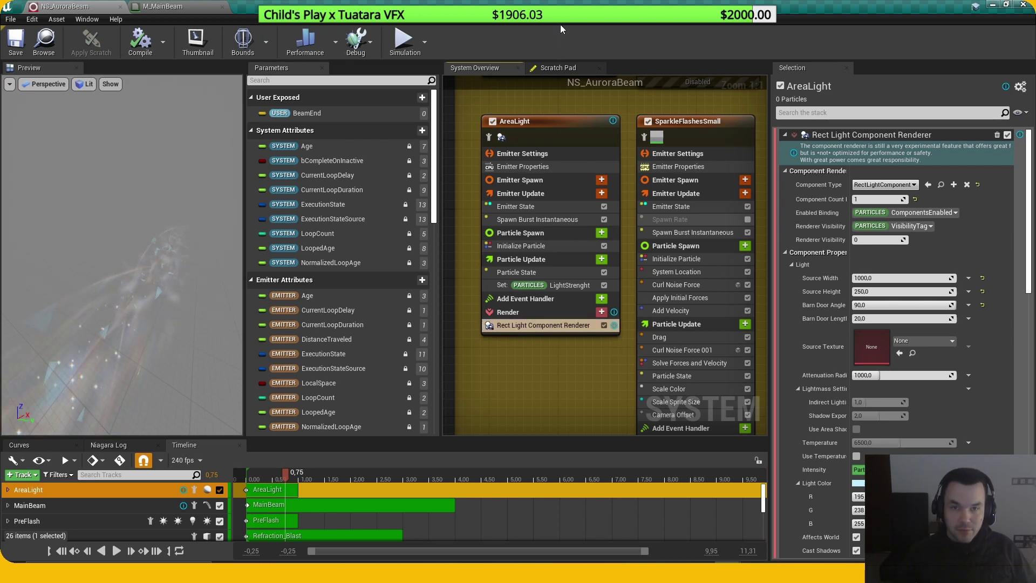
# Step: Show the AreaLight emitter's LightStrenght curve, move the Niagara window off the viewport, and replay the sequence from just after 2 seconds
pyautogui.click(564, 287)
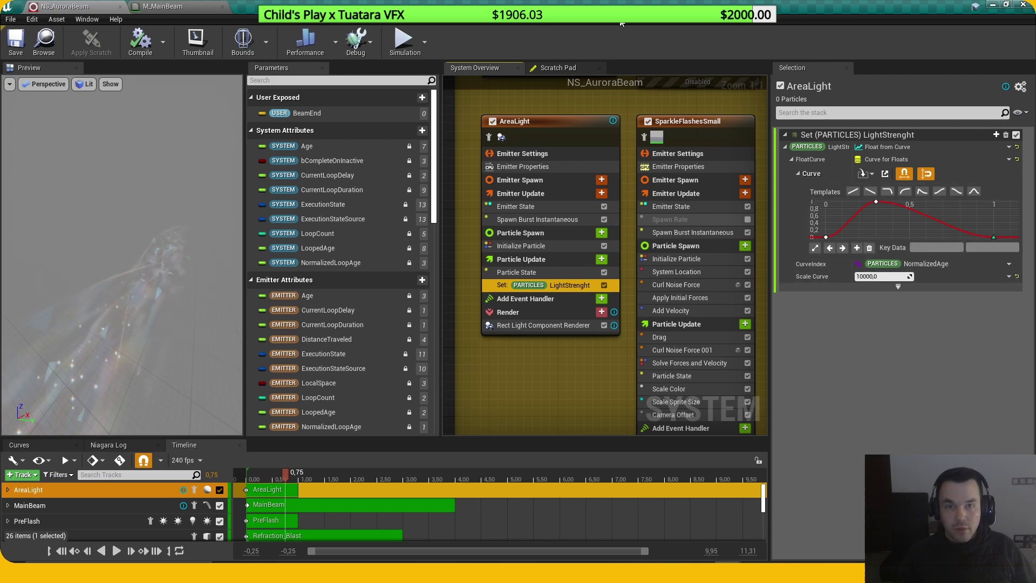
pyautogui.moveTo(864, 6); pyautogui.dragTo(803, 361)
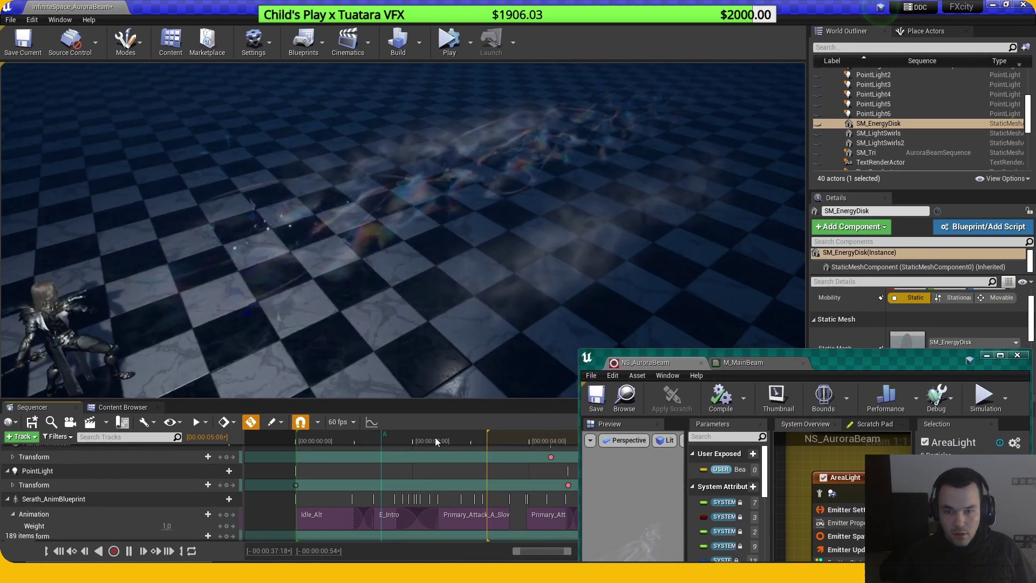
pyautogui.click(435, 438)
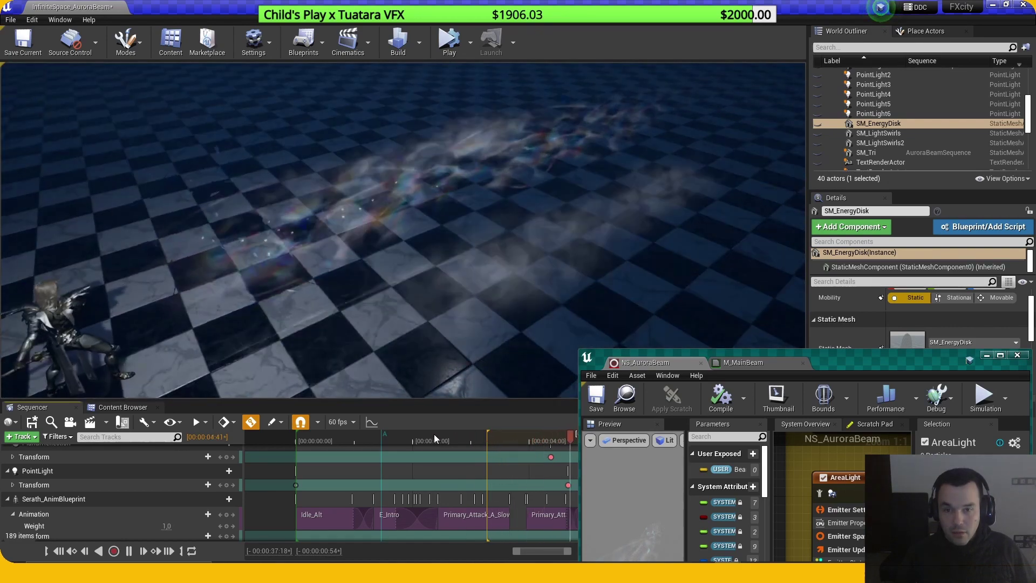
# Step: Replay the sequence through the beam, minimize the Niagara editor window, and scrub the playhead to 05:10
pyautogui.click(445, 435)
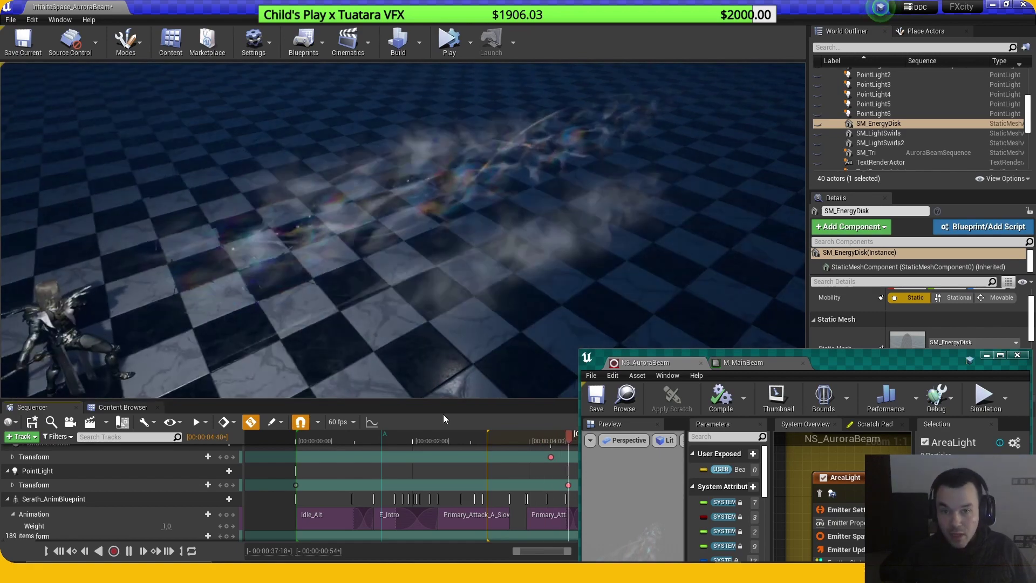
pyautogui.moveTo(883, 370); pyautogui.dragTo(772, 393)
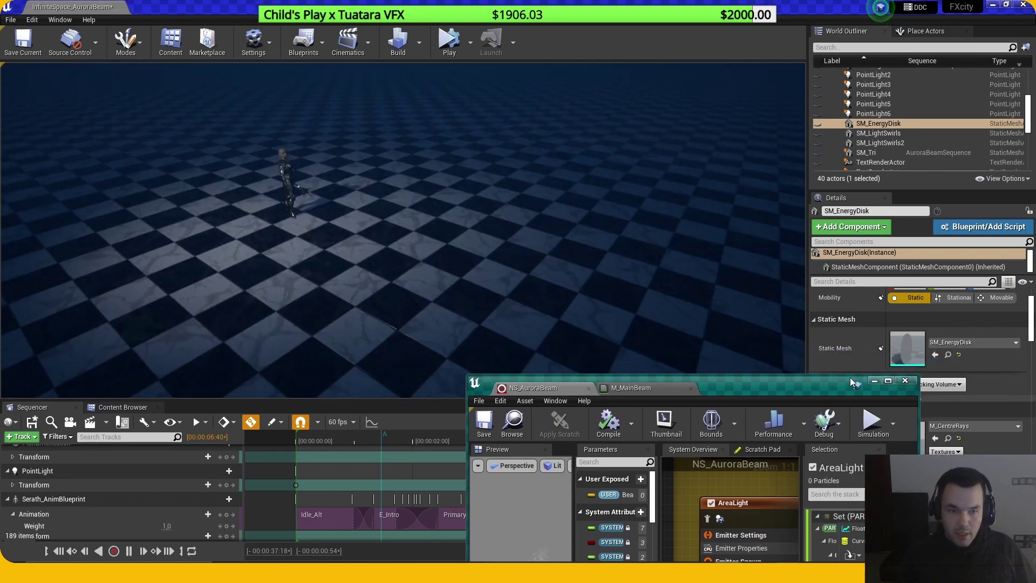
pyautogui.click(874, 380)
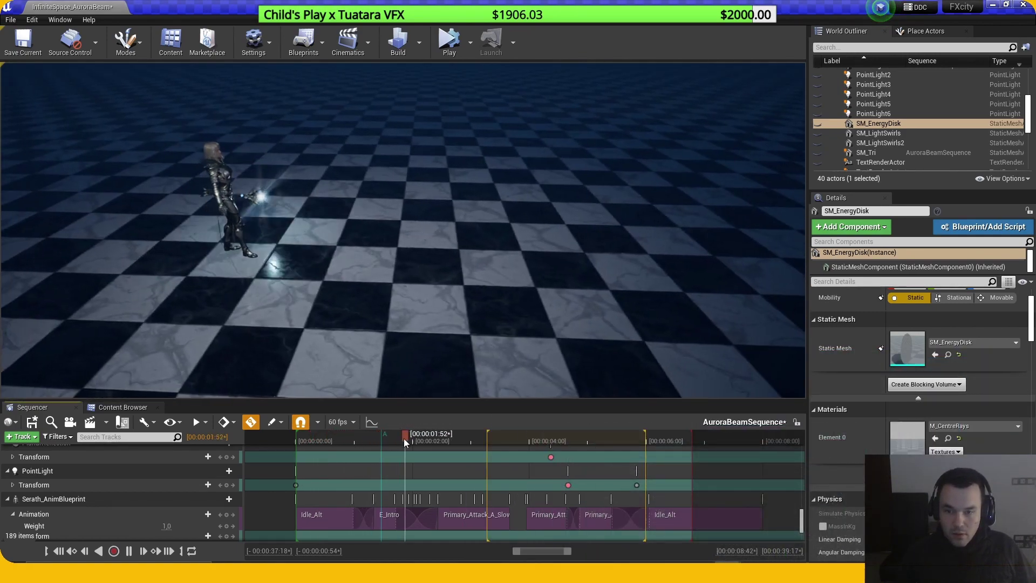
pyautogui.moveTo(404, 438); pyautogui.dragTo(573, 435)
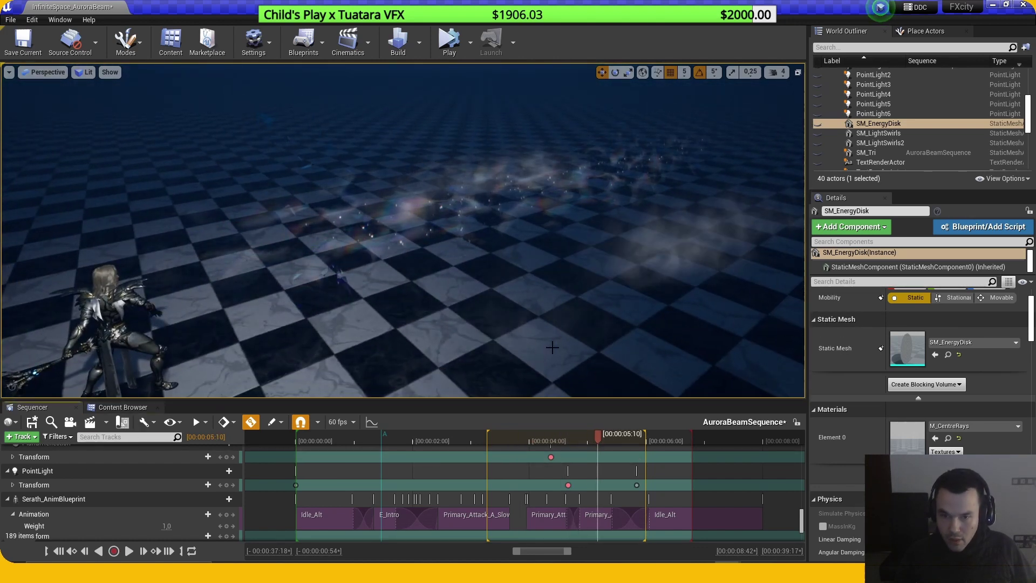
# Step: Select NS_GroundElements in the level, frame it in the viewport, and replay the sequence from shortly before the beam fires
pyautogui.click(641, 274)
pyautogui.press('f')
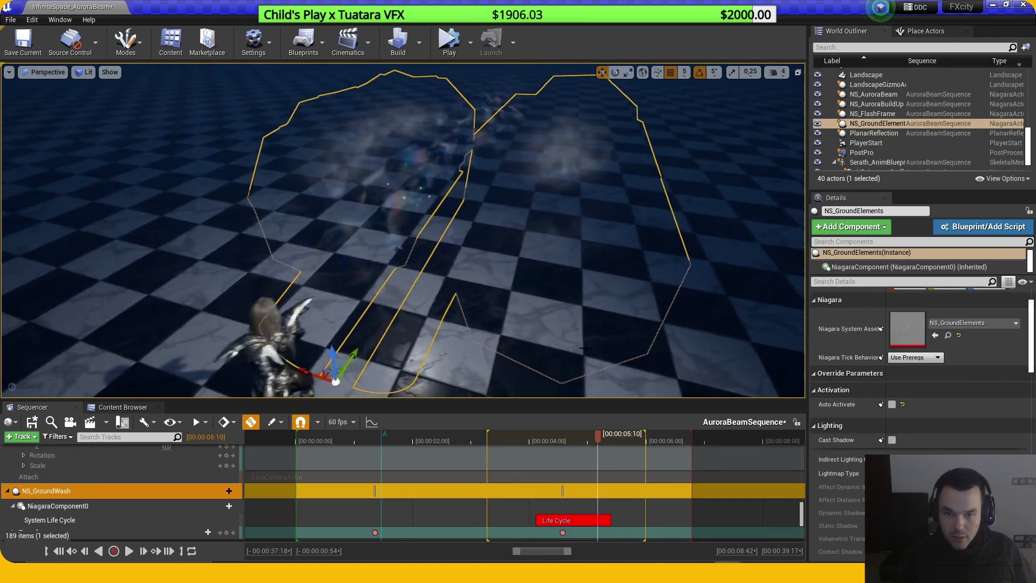
pyautogui.click(514, 438)
pyautogui.press('space')
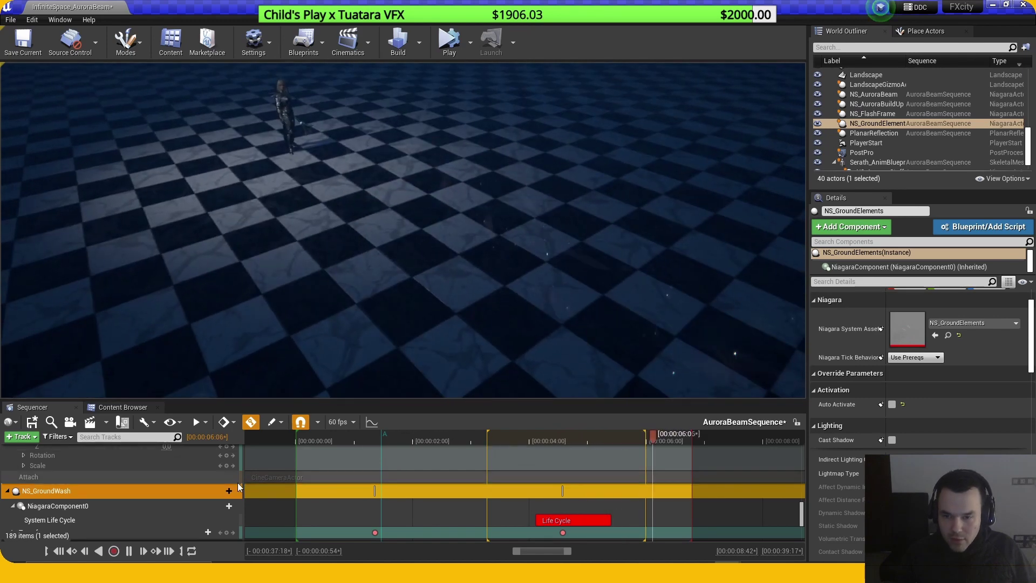
# Step: Find the Camera Cuts track in the Sequencer and toggle the viewport's lock to the camera cuts
pyautogui.scroll(-5, 221, 482)
pyautogui.scroll(5, 222, 479)
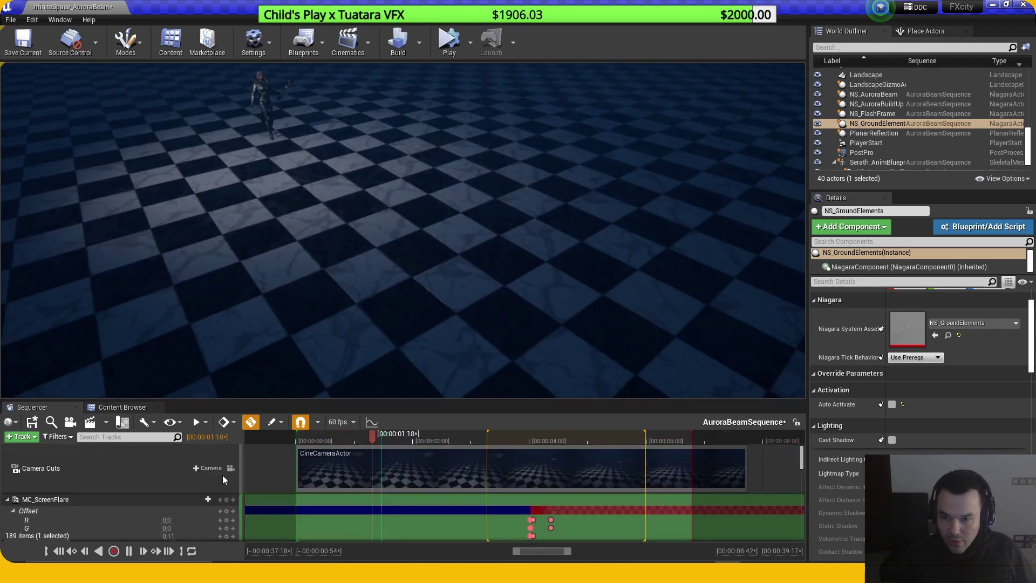
pyautogui.click(232, 467)
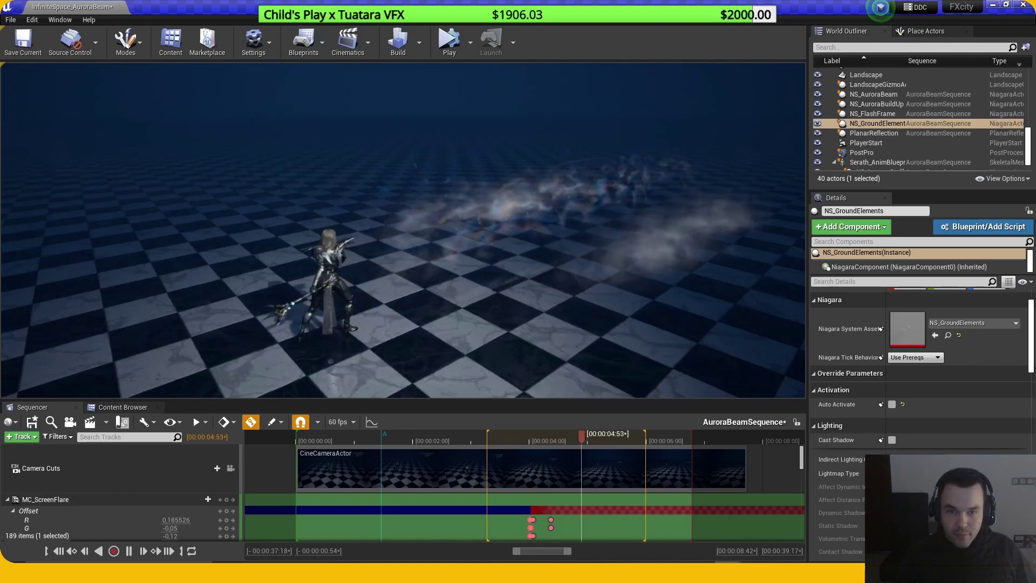
# Step: Toggle game view at 04:30, turn the view around the beam, and replay the effect from about 02:32
pyautogui.click(562, 439)
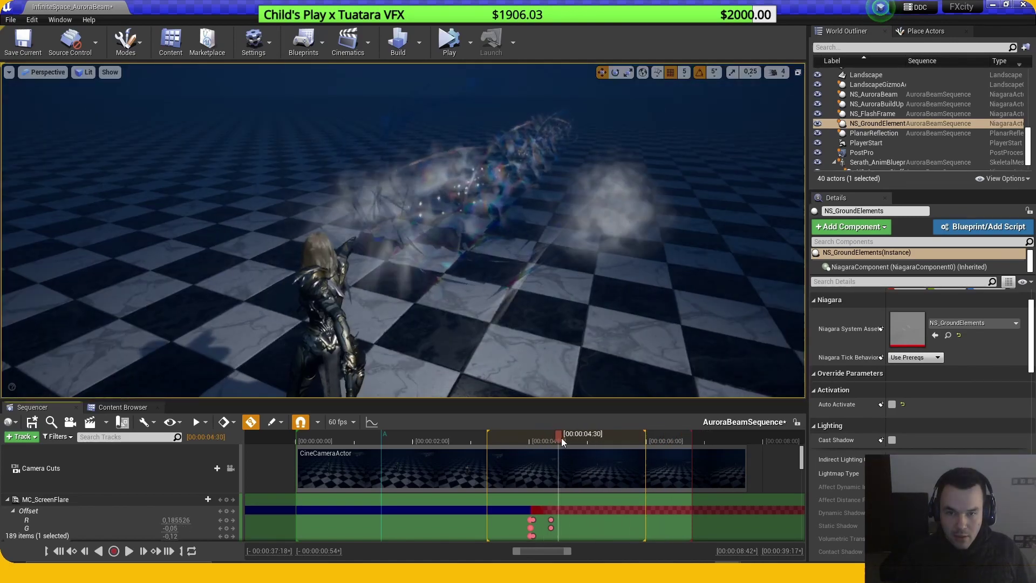
pyautogui.press('g')
pyautogui.moveTo(490, 308); pyautogui.dragTo(605, 321, button='right')
pyautogui.click(445, 443)
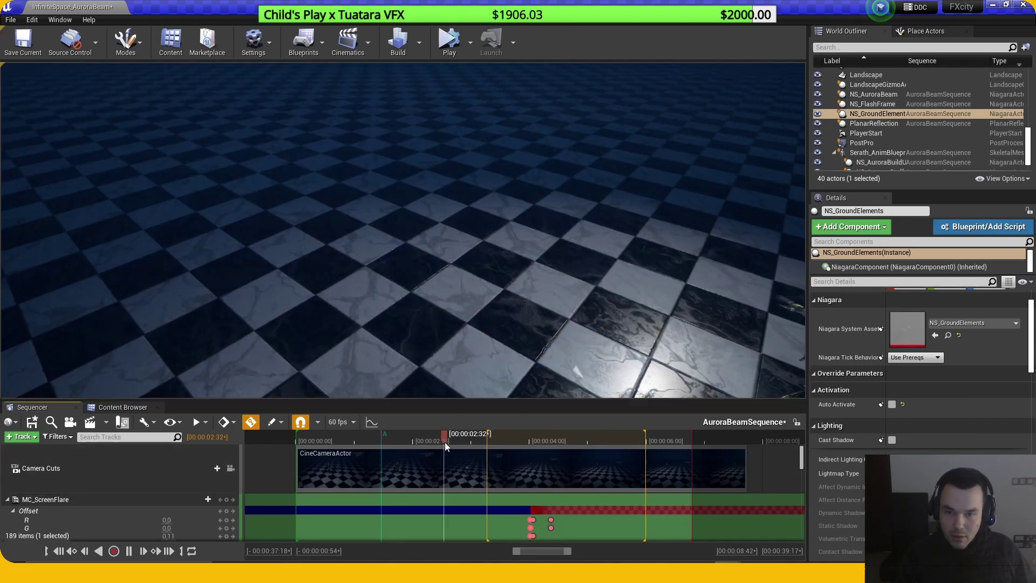
pyautogui.press('space')
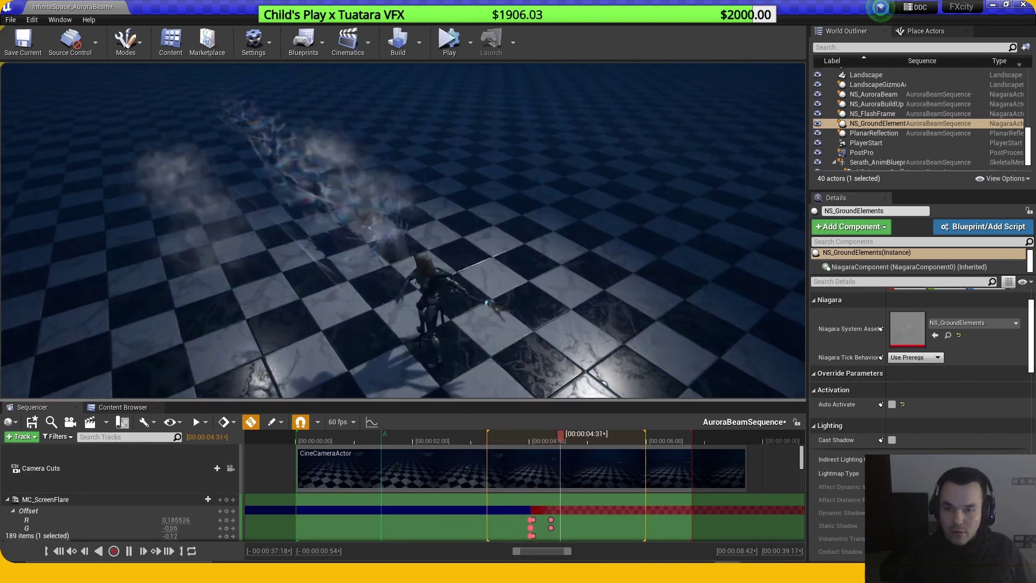
pyautogui.click(529, 442)
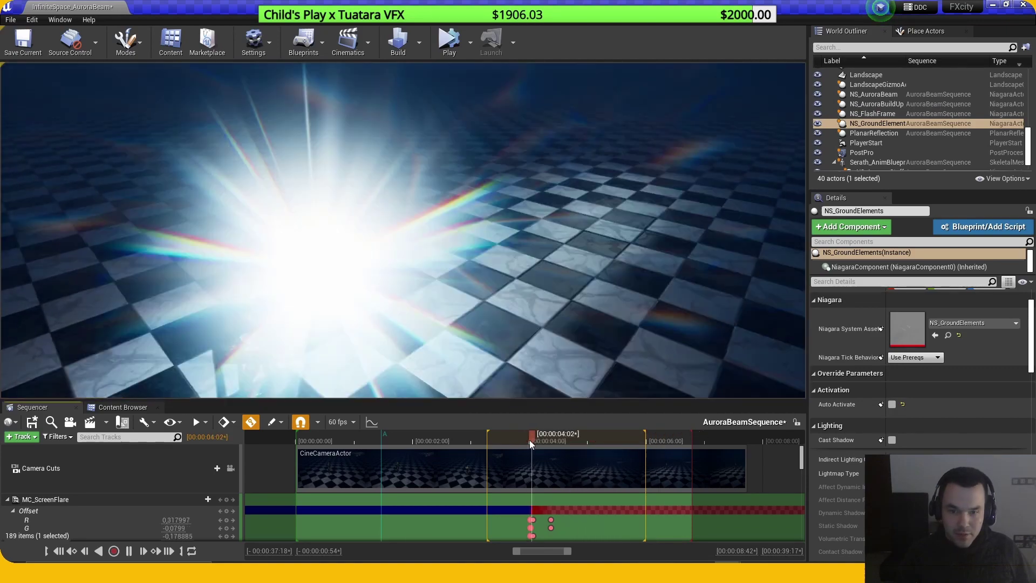
pyautogui.click(439, 442)
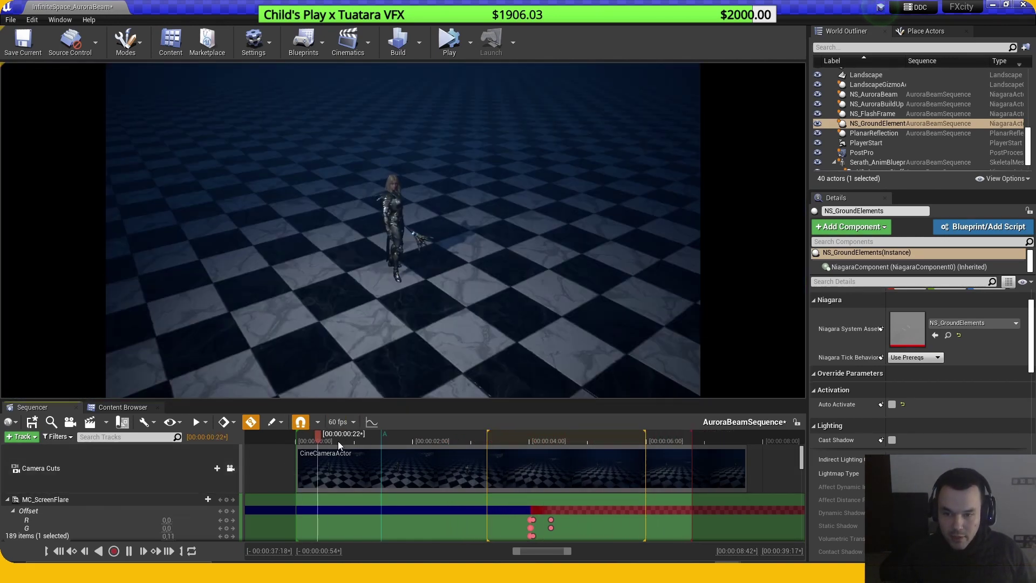
# Step: Scrub the camera shot to the burst at 04:07 and back to 03:44, then play it from near the start
pyautogui.moveTo(338, 441); pyautogui.dragTo(536, 443)
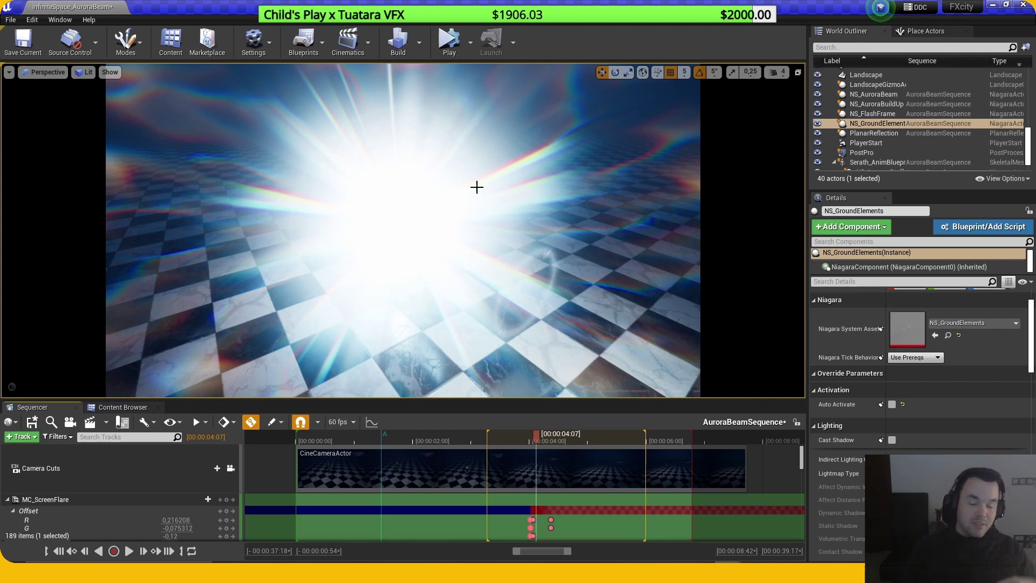
pyautogui.moveTo(454, 436); pyautogui.dragTo(515, 426)
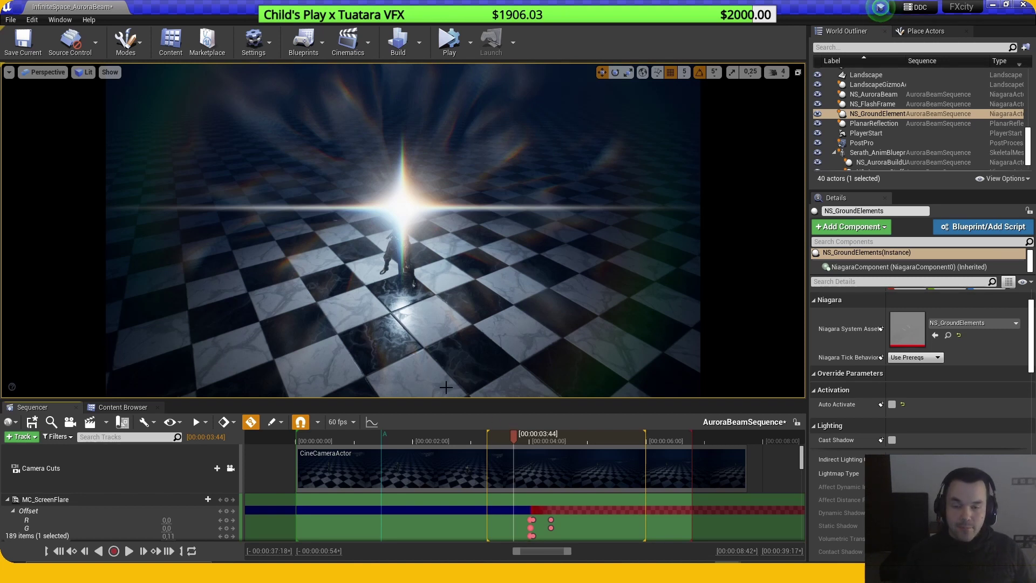
pyautogui.moveTo(524, 440); pyautogui.dragTo(350, 443)
pyautogui.press('space')
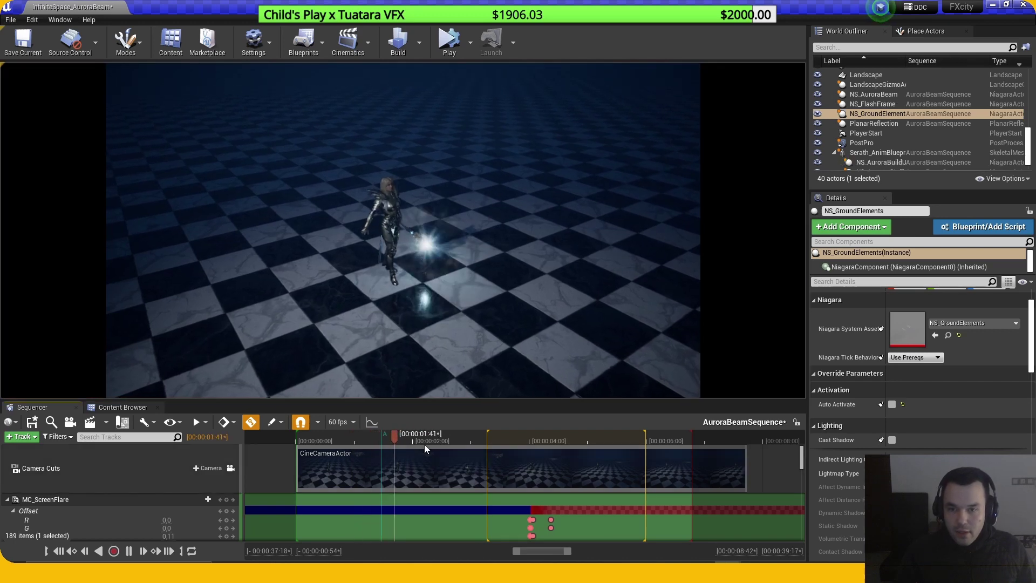
# Step: Replay the charge-up, then compare the flash frames before the beam at 03:45, 03:42, 03:51 and 03:58
pyautogui.moveTo(455, 440)
pyautogui.mouseDown()
pyautogui.moveTo(418, 436)
pyautogui.moveTo(506, 442)
pyautogui.moveTo(449, 442)
pyautogui.mouseUp()
pyautogui.press('space')
pyautogui.press('space')
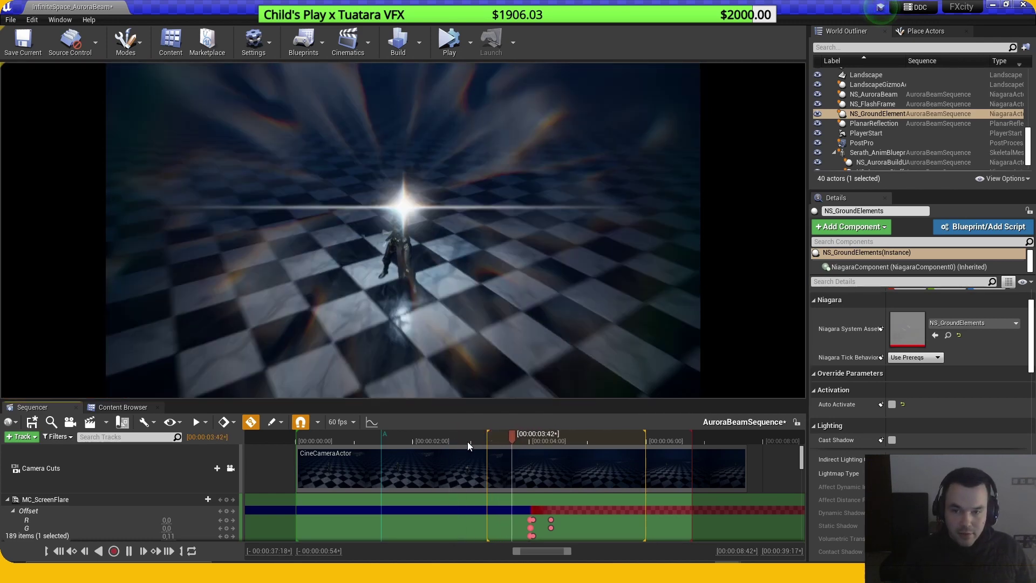
pyautogui.moveTo(517, 439); pyautogui.dragTo(516, 435)
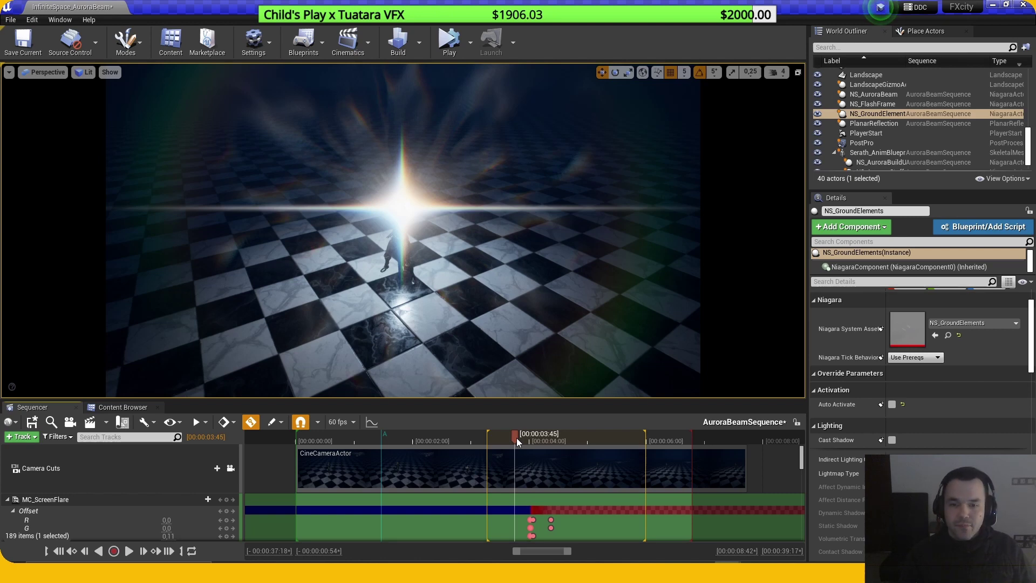
pyautogui.moveTo(517, 438)
pyautogui.mouseDown()
pyautogui.moveTo(525, 436)
pyautogui.moveTo(513, 432)
pyautogui.mouseUp()
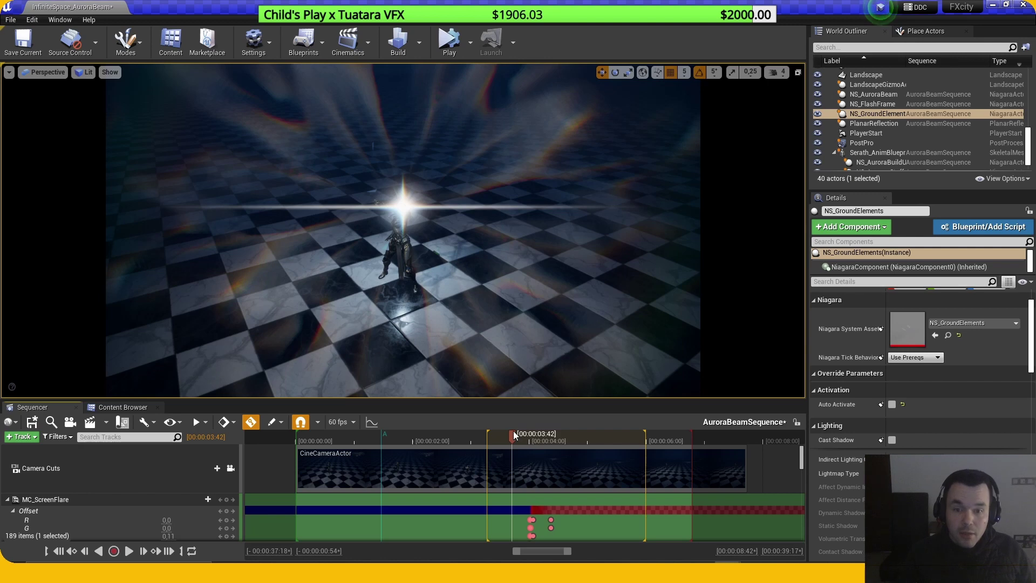
pyautogui.moveTo(514, 437); pyautogui.dragTo(522, 437)
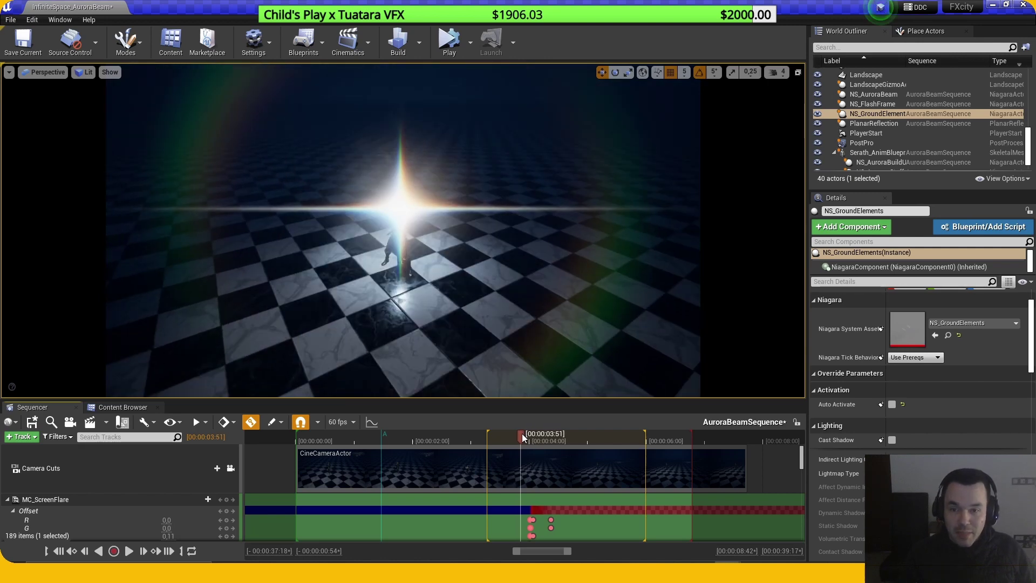
pyautogui.moveTo(523, 432); pyautogui.dragTo(530, 437)
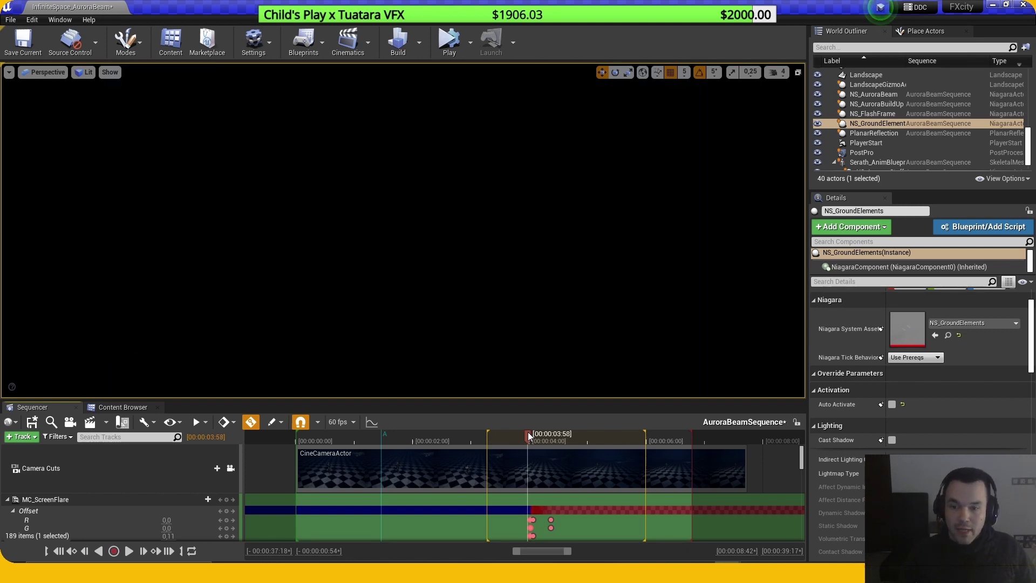
# Step: Replay the full shot repeatedly from just after 2 seconds to watch the charge-up lead into the beam
pyautogui.moveTo(530, 437); pyautogui.dragTo(432, 433)
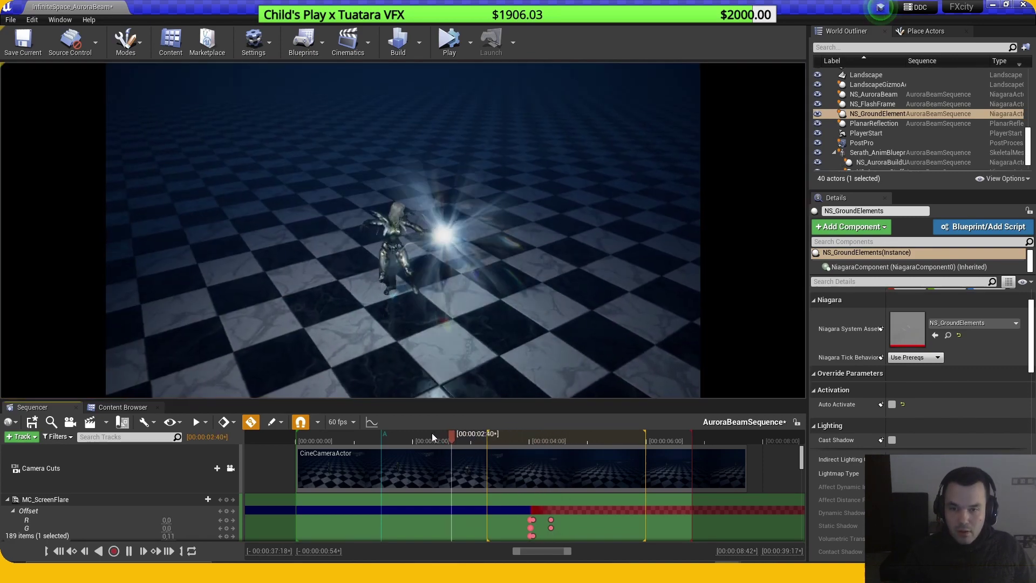
pyautogui.press('space')
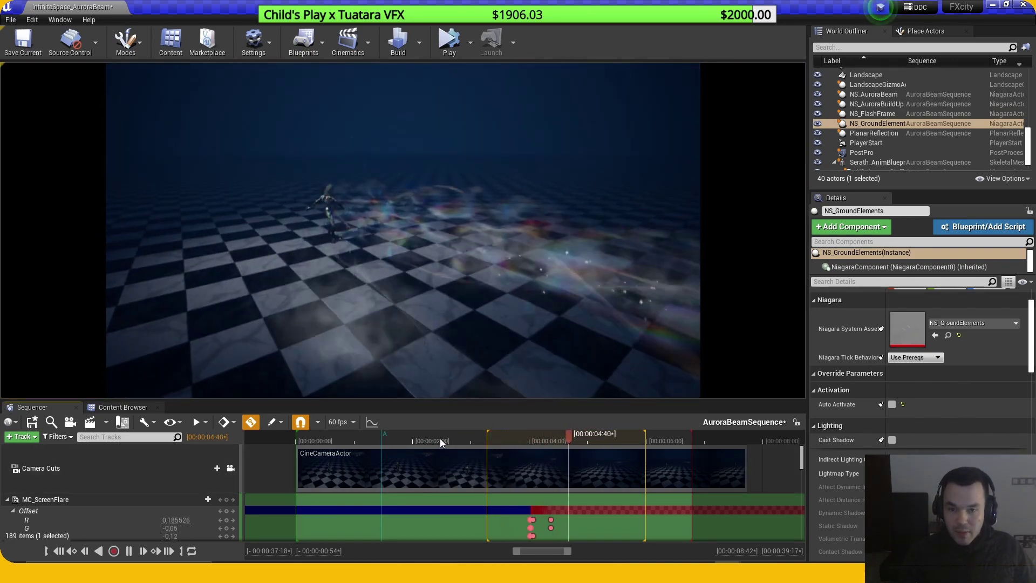
pyautogui.click(442, 438)
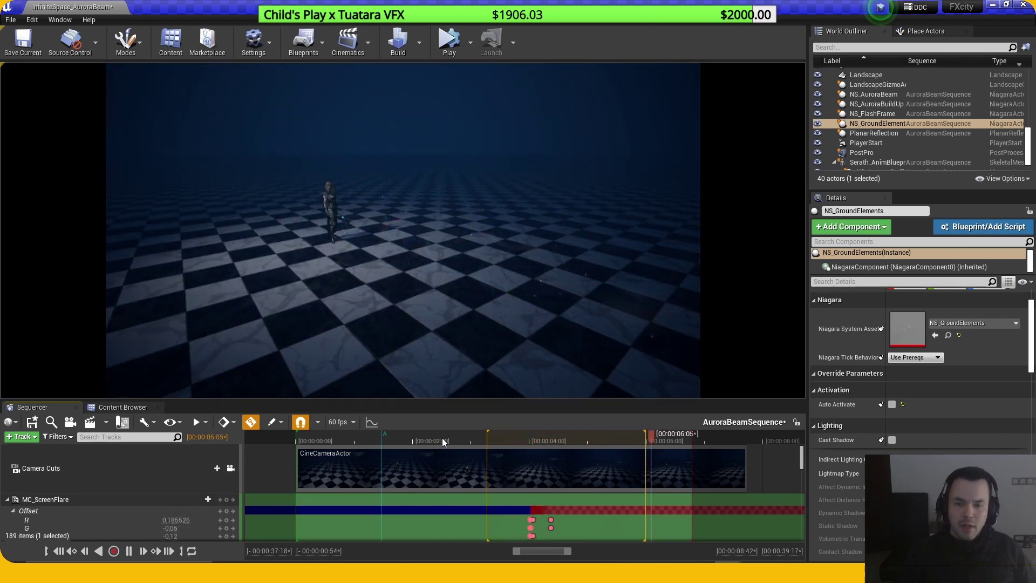
pyautogui.click(445, 439)
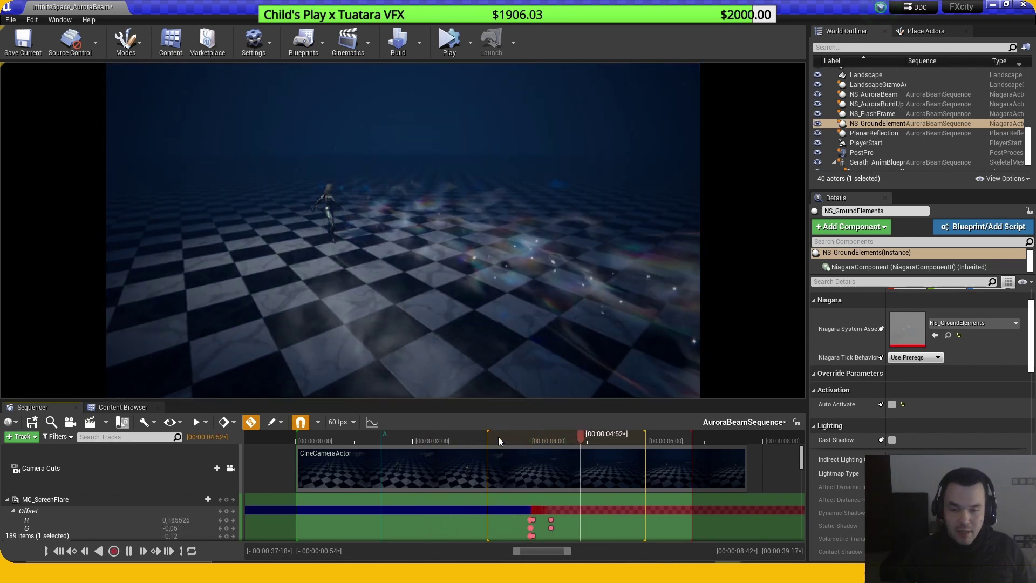
# Step: Replay the camera move into the flash, park the playhead at 02:51, and bring MC_ScreenFlare's Offset and TextureMod tracks into view
pyautogui.moveTo(514, 440); pyautogui.dragTo(453, 440)
pyautogui.press('space')
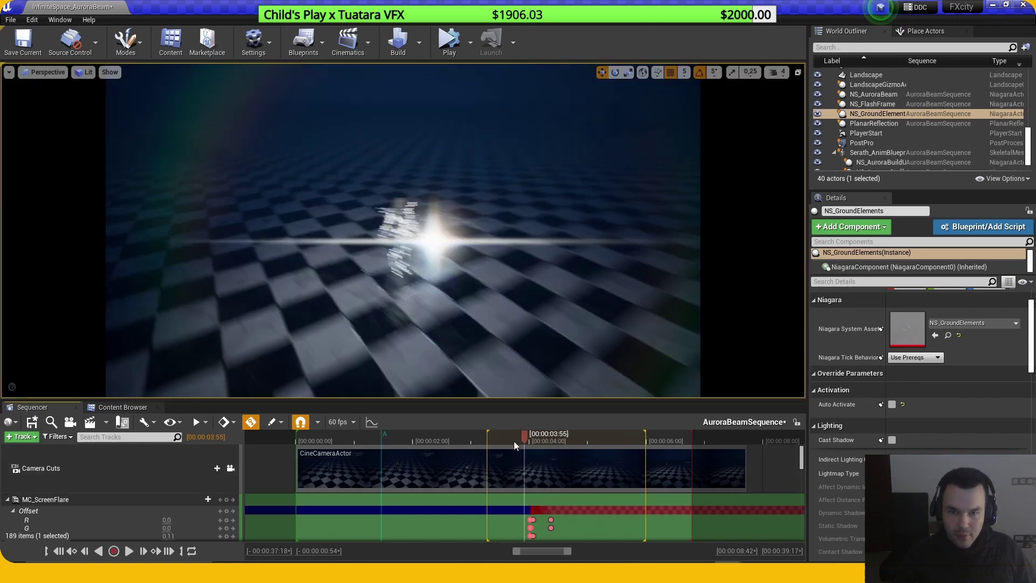
pyautogui.click(471, 438)
pyautogui.press('space')
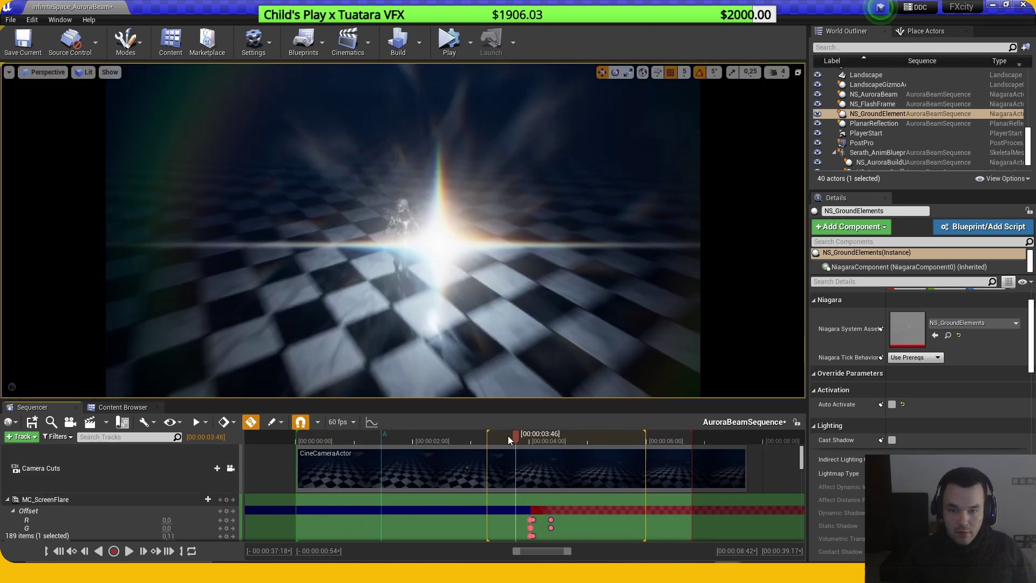
pyautogui.click(436, 441)
pyautogui.moveTo(436, 441); pyautogui.dragTo(462, 442)
pyautogui.scroll(-2, 454, 482)
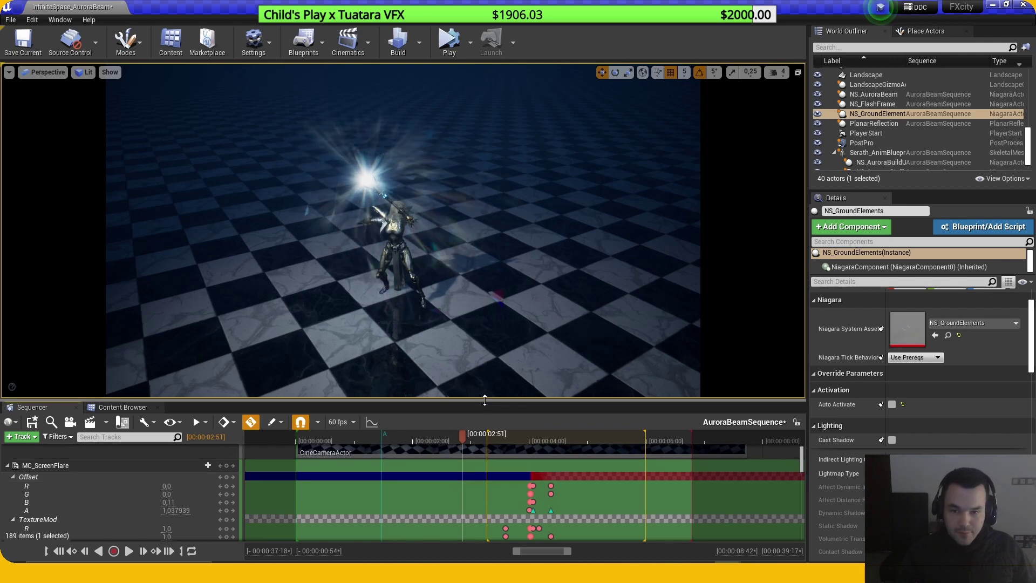
# Step: Scrub from the charge-up through the flash to the residual beam at 04:19, then replay from just after 2 seconds
pyautogui.click(469, 440)
pyautogui.moveTo(471, 440); pyautogui.dragTo(549, 414)
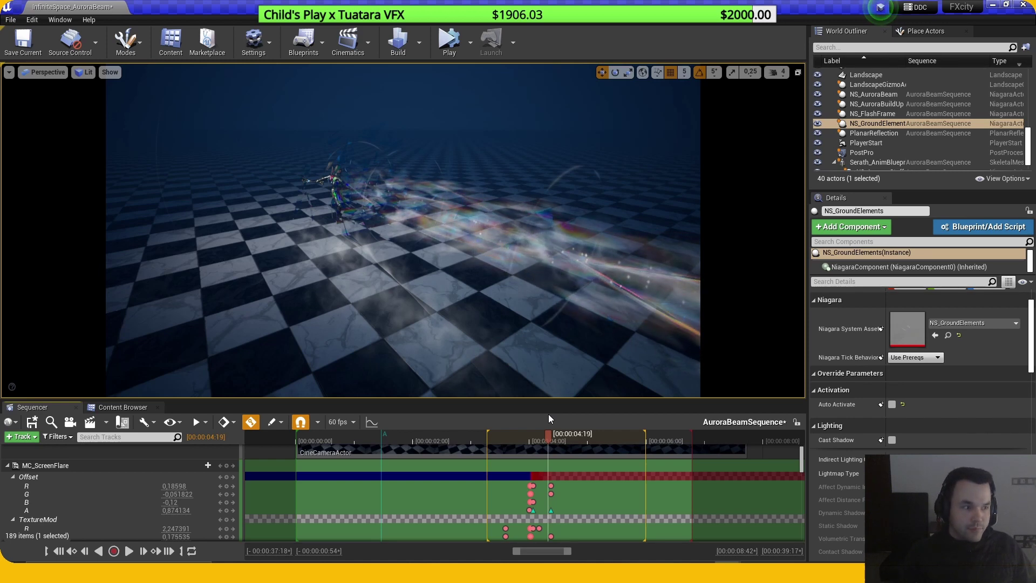
pyautogui.moveTo(548, 414); pyautogui.dragTo(532, 409)
pyautogui.moveTo(503, 407); pyautogui.dragTo(434, 406)
pyautogui.press('space')
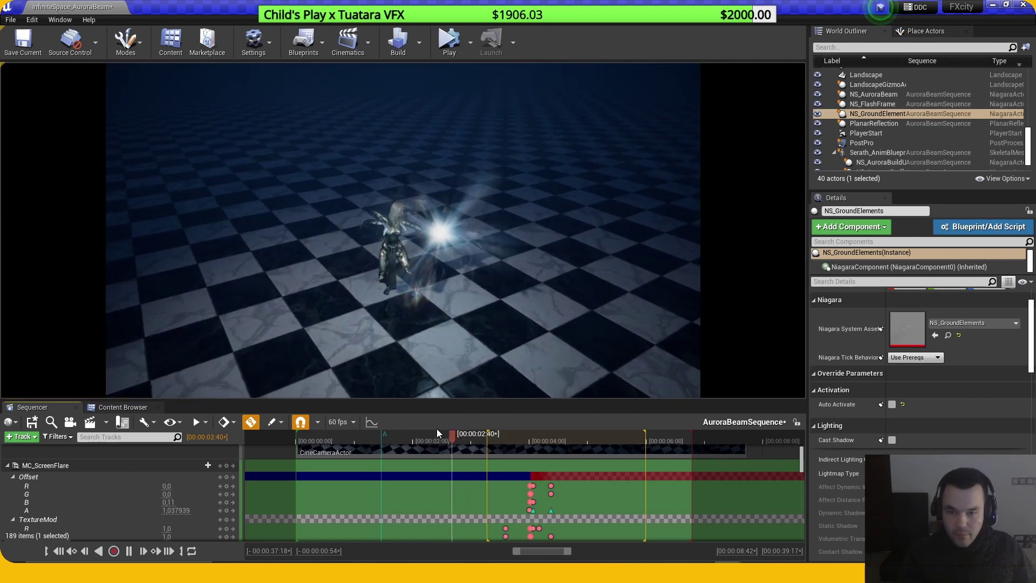
# Step: Locate the Life Cycle sections of NS_AuroraBeam and NS_AuroraBuildUp, then play the sequence and park the playhead on the beam at 04:13
pyautogui.moveTo(560, 435); pyautogui.dragTo(579, 435)
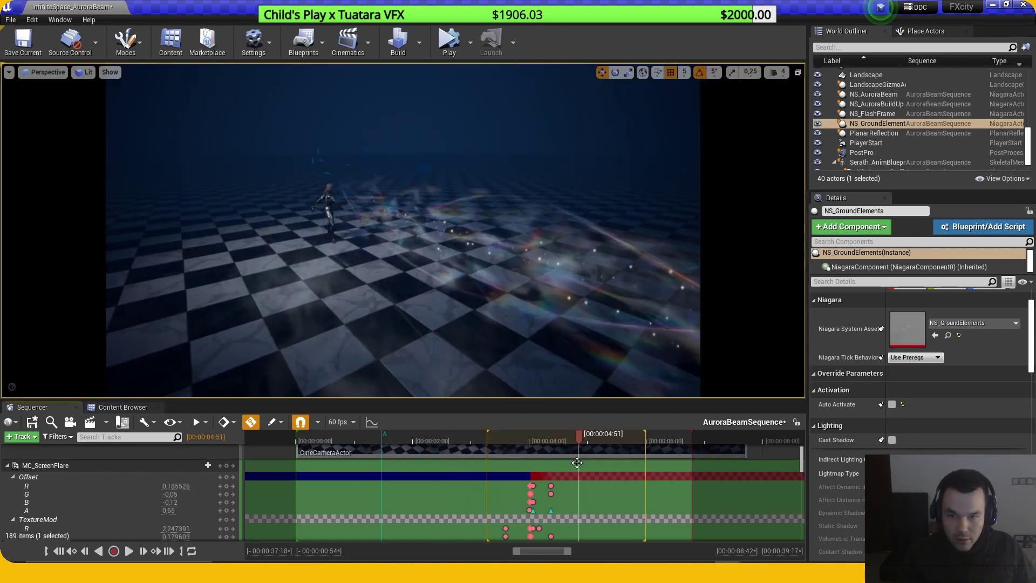
pyautogui.scroll(-10, 567, 496)
pyautogui.scroll(4, 568, 496)
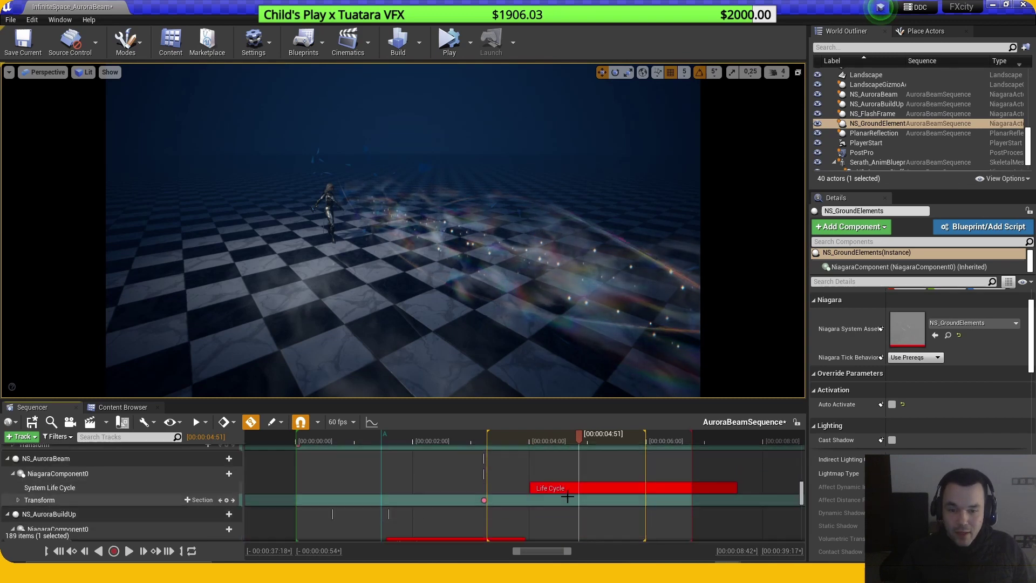
pyautogui.moveTo(561, 437)
pyautogui.mouseDown()
pyautogui.moveTo(527, 439)
pyautogui.moveTo(558, 438)
pyautogui.mouseUp()
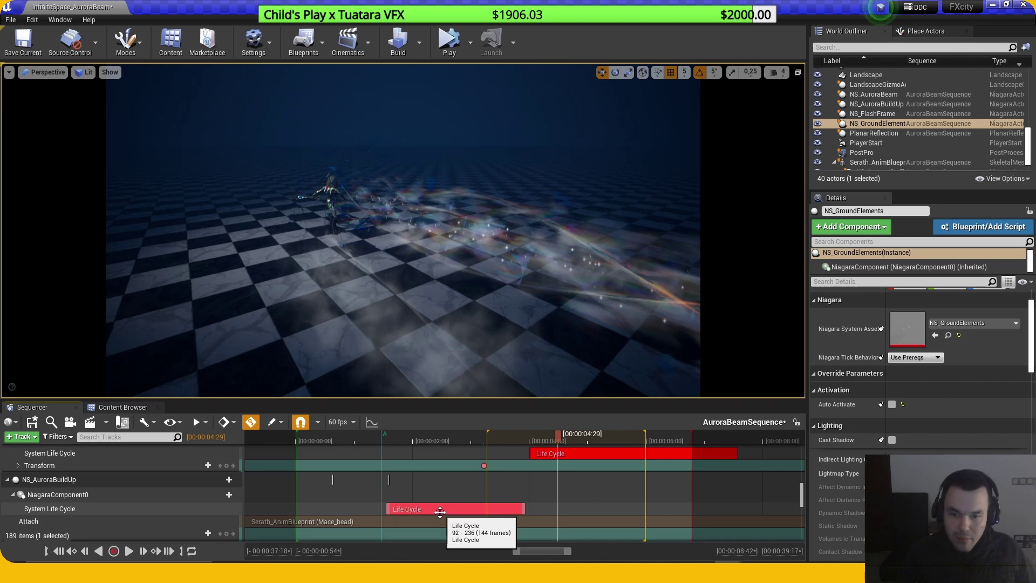
pyautogui.press('space')
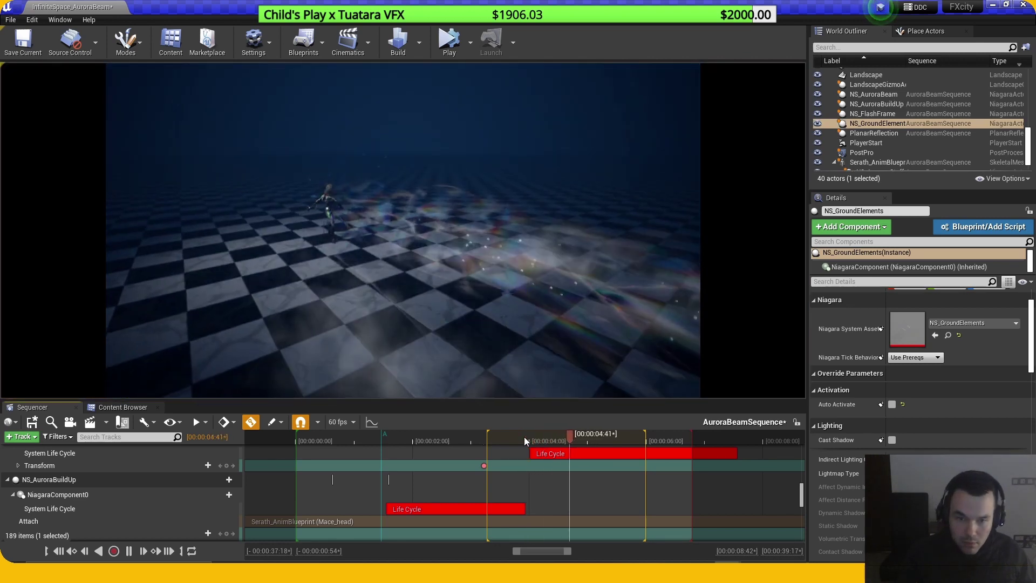
pyautogui.click(544, 441)
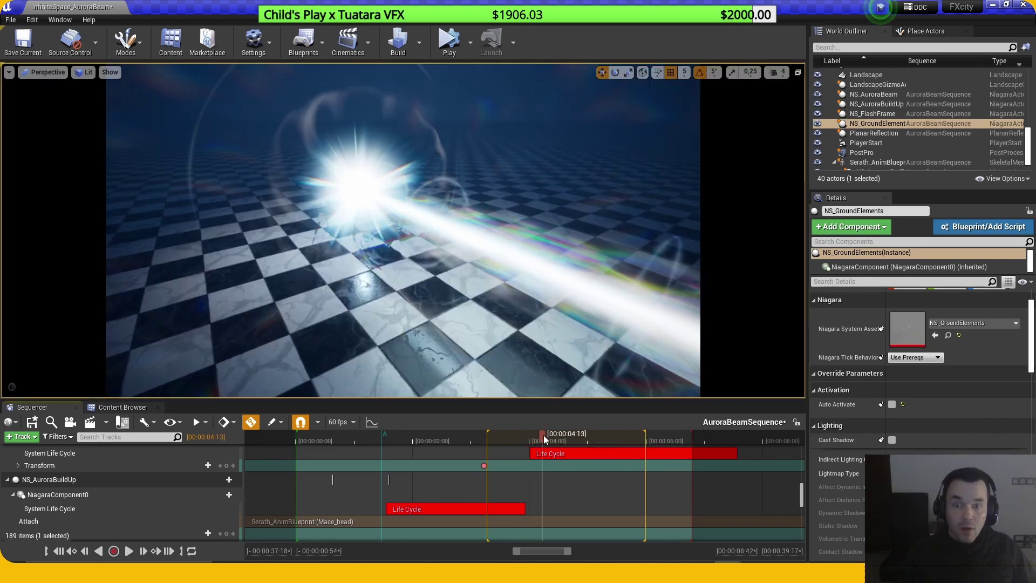
# Step: Inspect the Life Cycle section properties of NS_AuroraBeam and show the available Age Update Mode options
pyautogui.rightClick(589, 454)
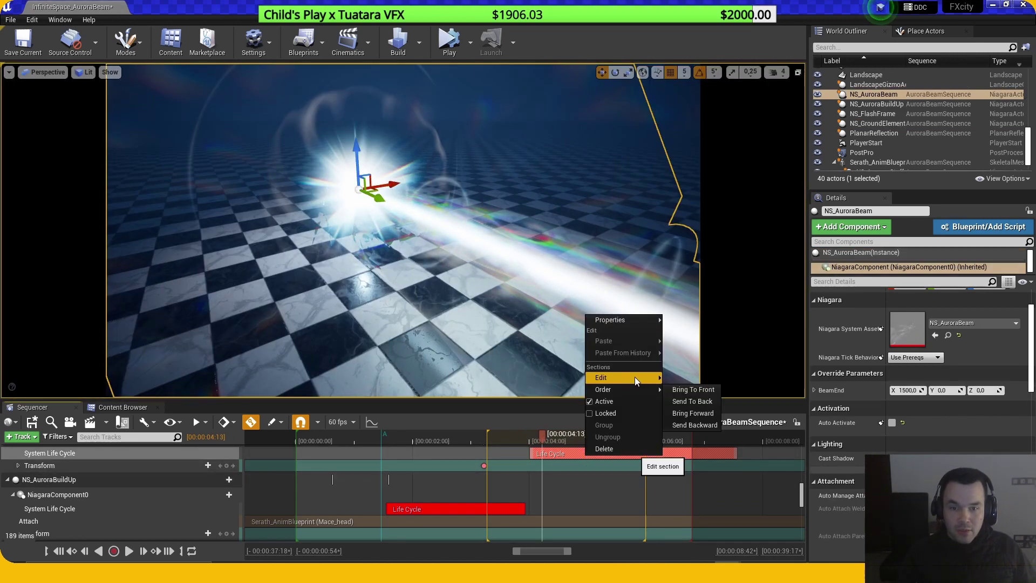
pyautogui.moveTo(630, 319)
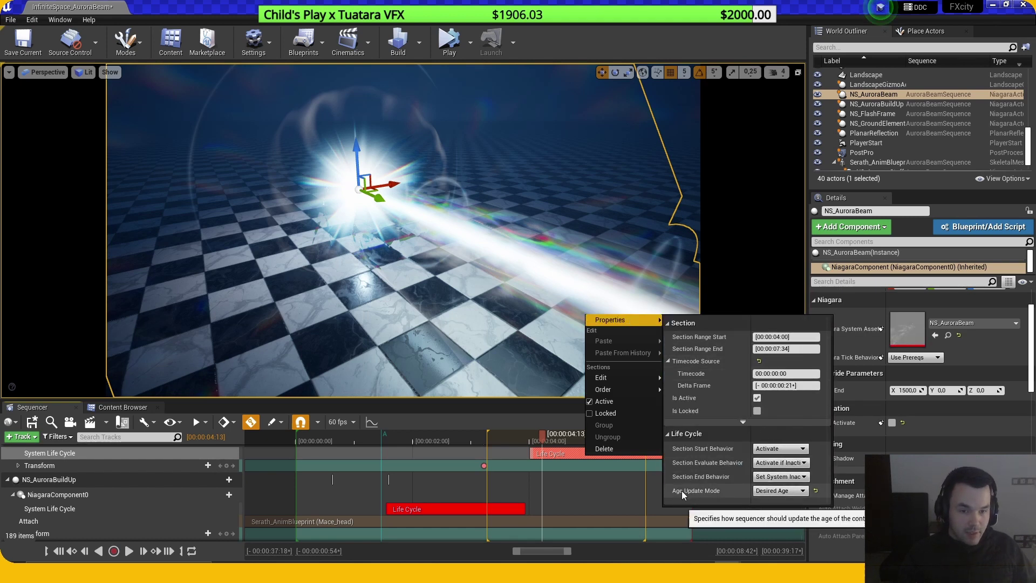
pyautogui.click(779, 492)
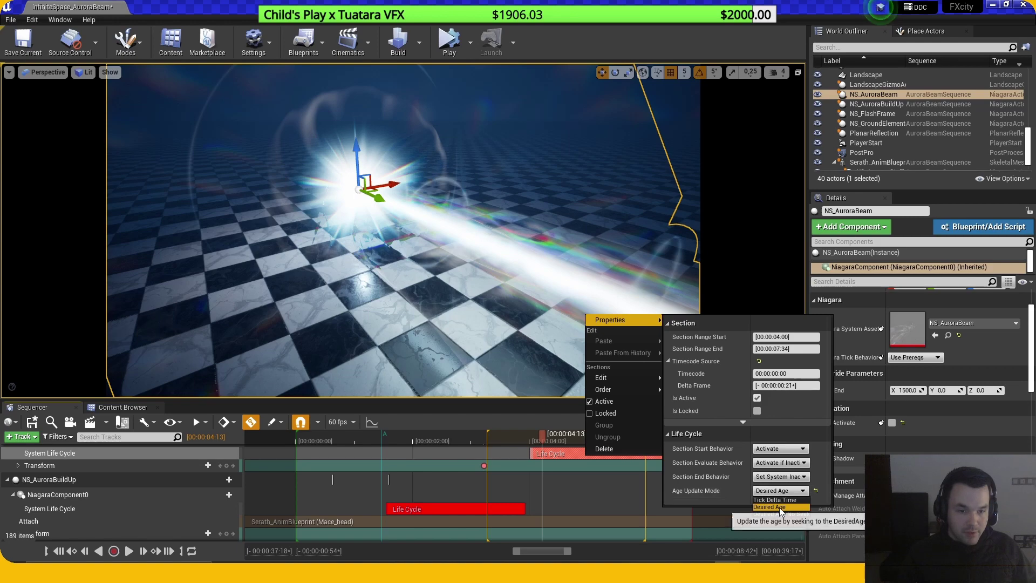
# Step: Replay the beam firing several times from just before 4 seconds to review how it plays with its life cycle settings
pyautogui.click(526, 434)
pyautogui.press('space')
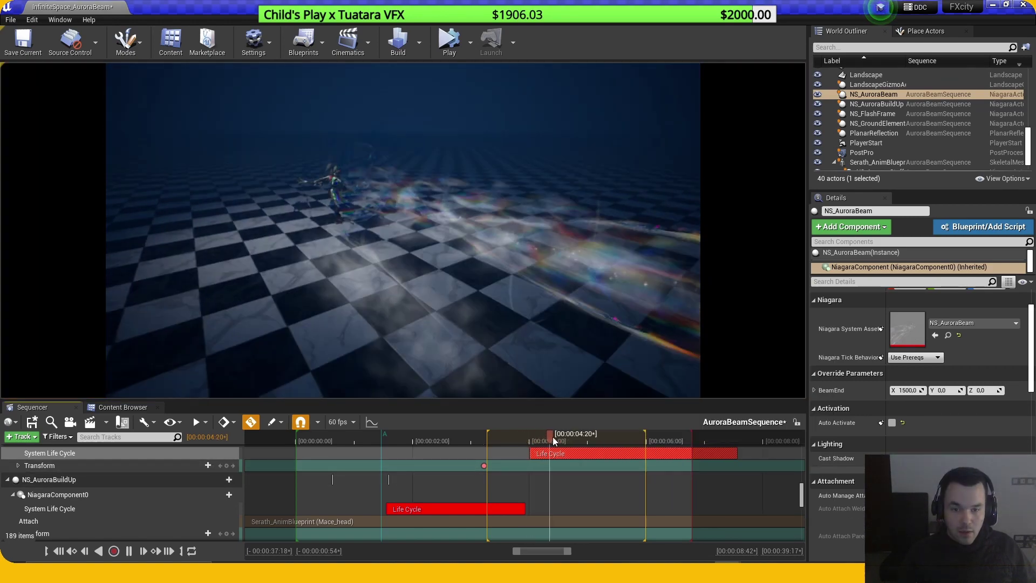
pyautogui.moveTo(553, 436); pyautogui.dragTo(522, 436)
pyautogui.press('space')
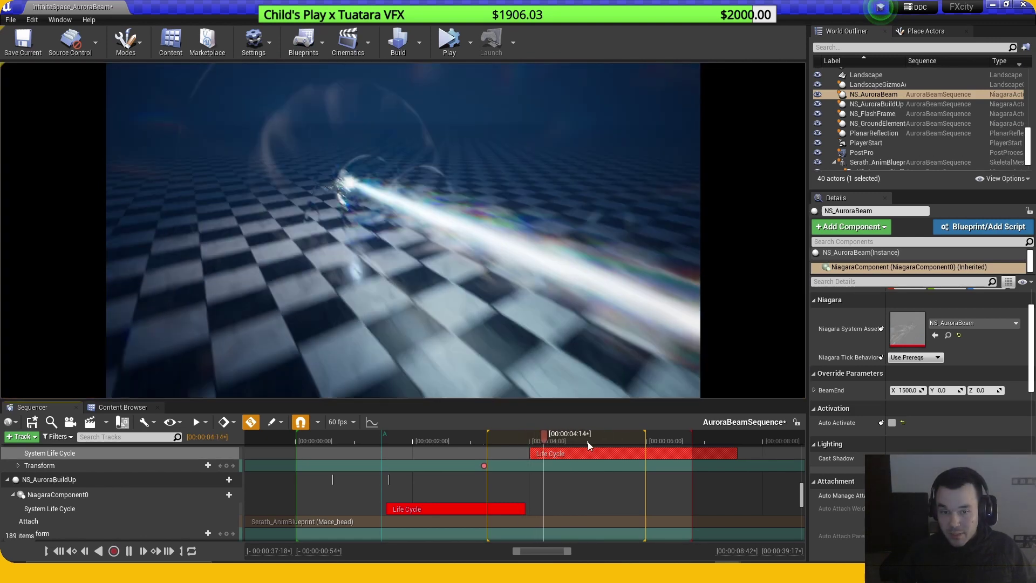
pyautogui.moveTo(587, 442); pyautogui.dragTo(525, 431)
pyautogui.press('space')
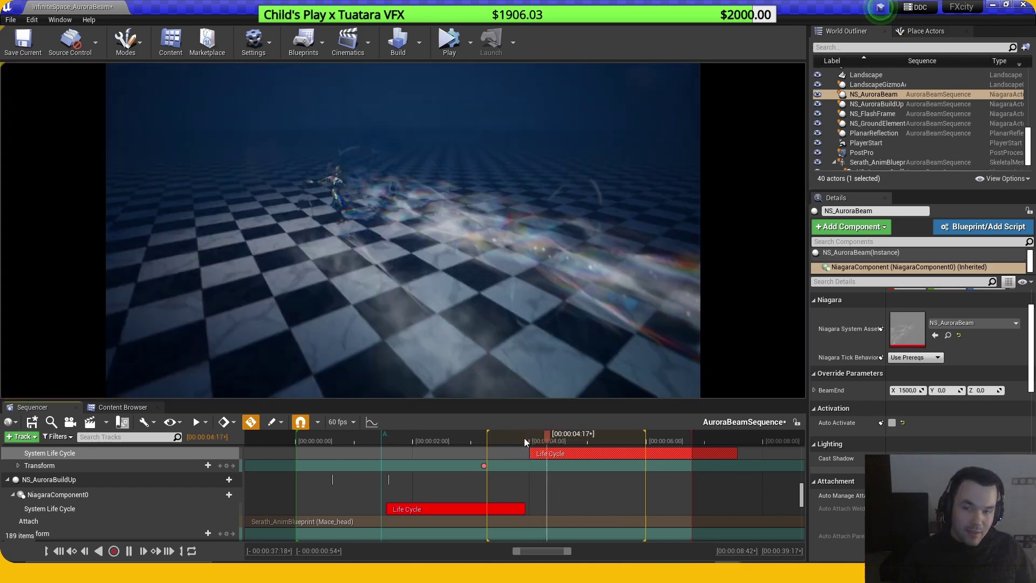
# Step: Replay the sequence from the charge-up and again from the very start, then park the playhead on the fading beam at 05:08
pyautogui.moveTo(523, 439); pyautogui.dragTo(385, 438)
pyautogui.press('space')
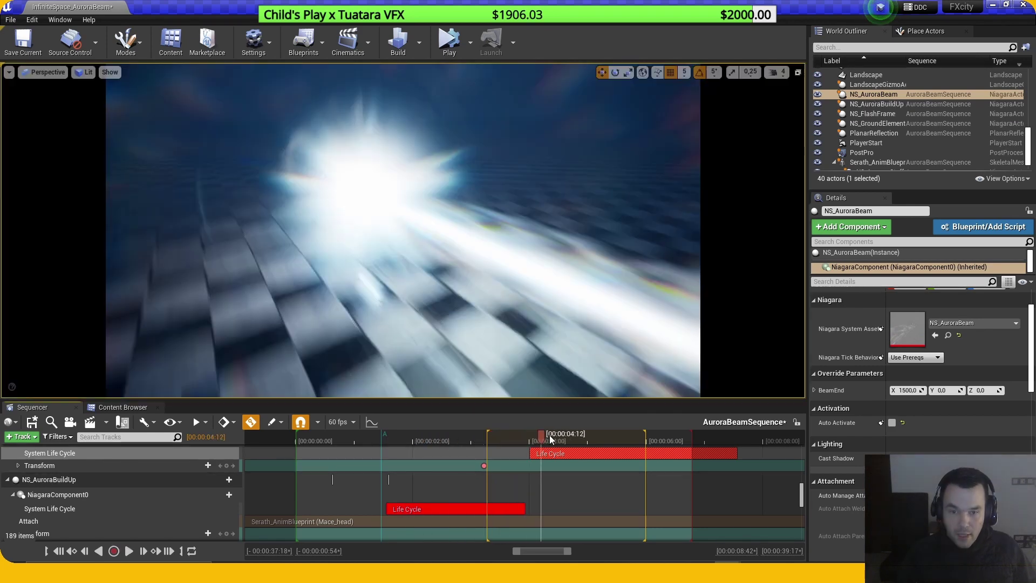
pyautogui.click(575, 436)
pyautogui.moveTo(574, 438); pyautogui.dragTo(298, 438)
pyautogui.press('space')
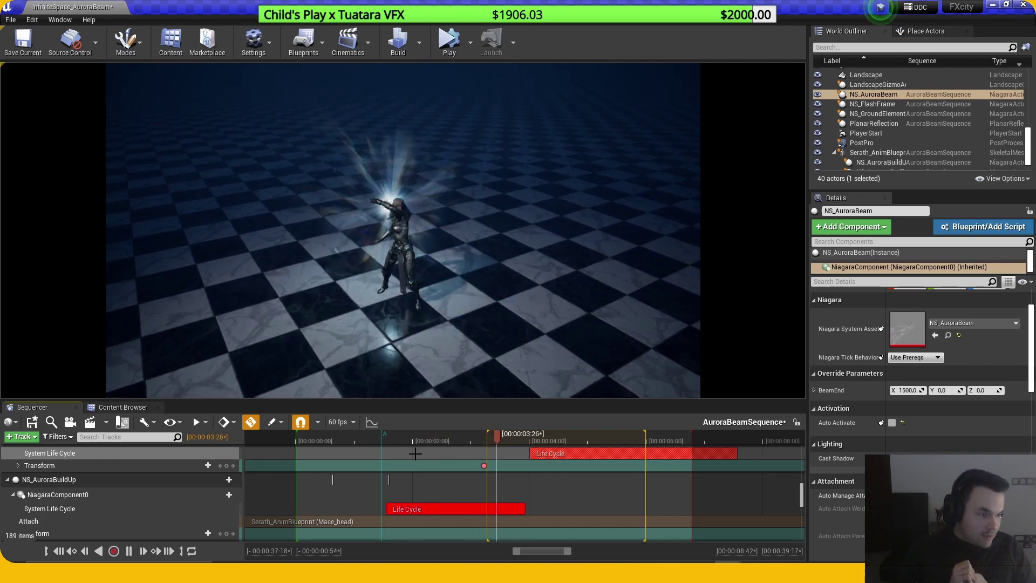
pyautogui.click(596, 436)
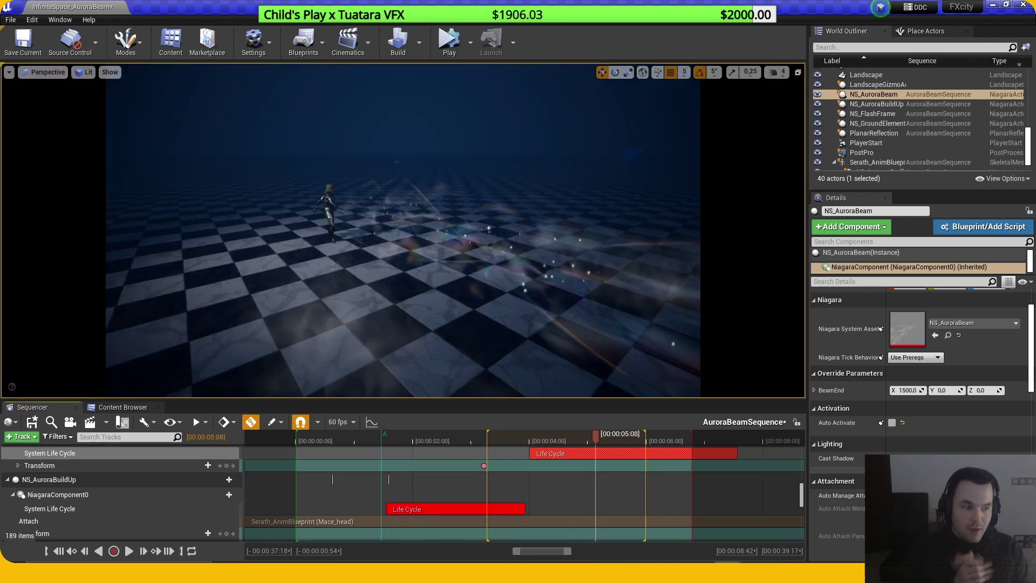